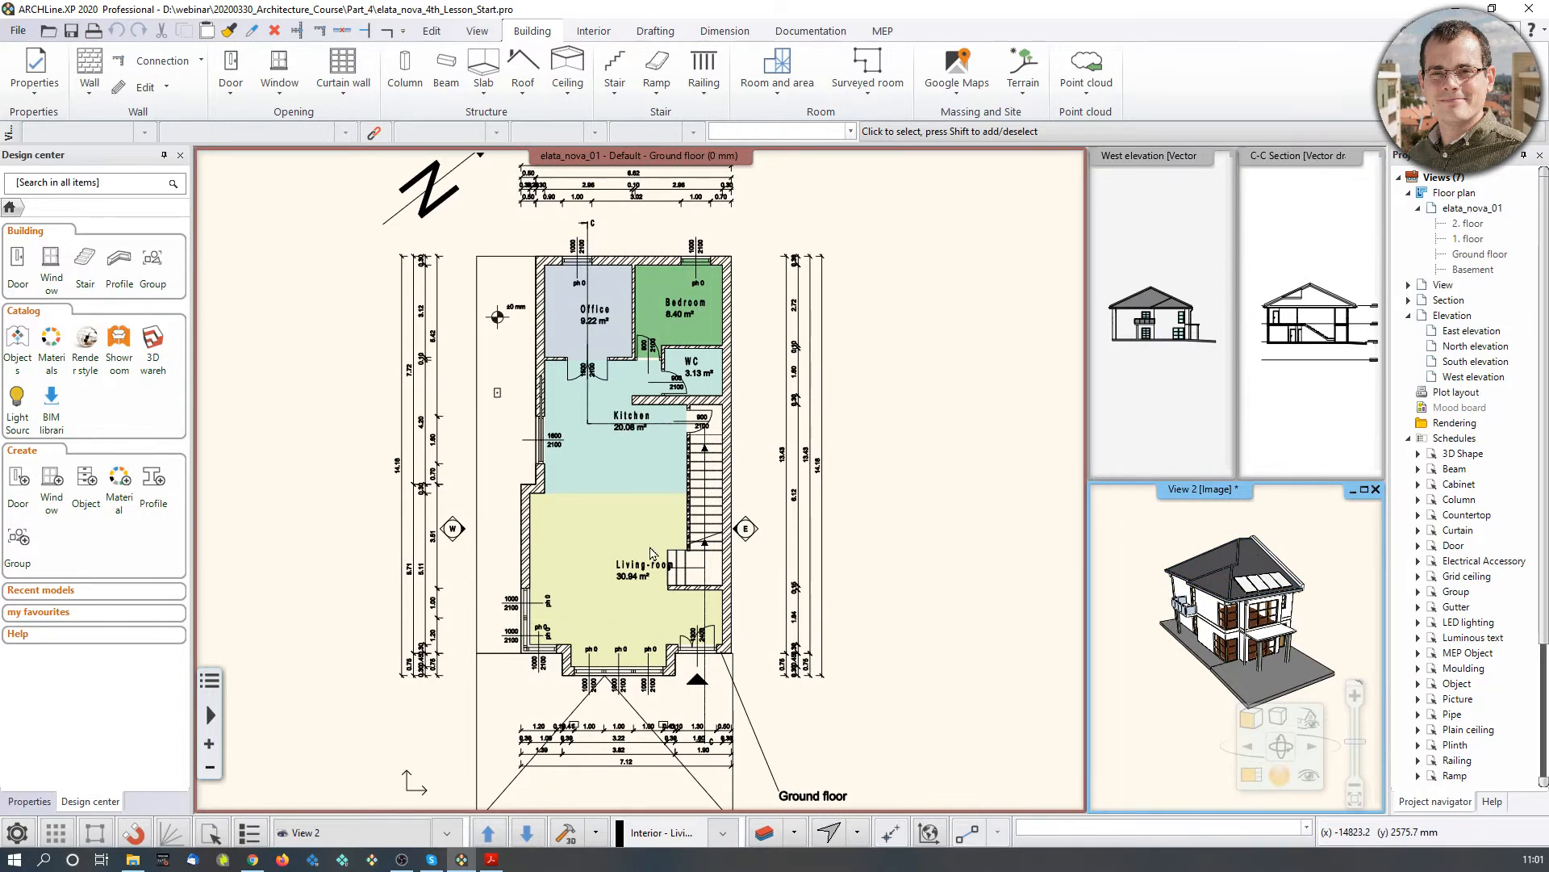
# Step: Make the C-C Section the main view in the window layout
pyautogui.scroll(-2, 649, 556)
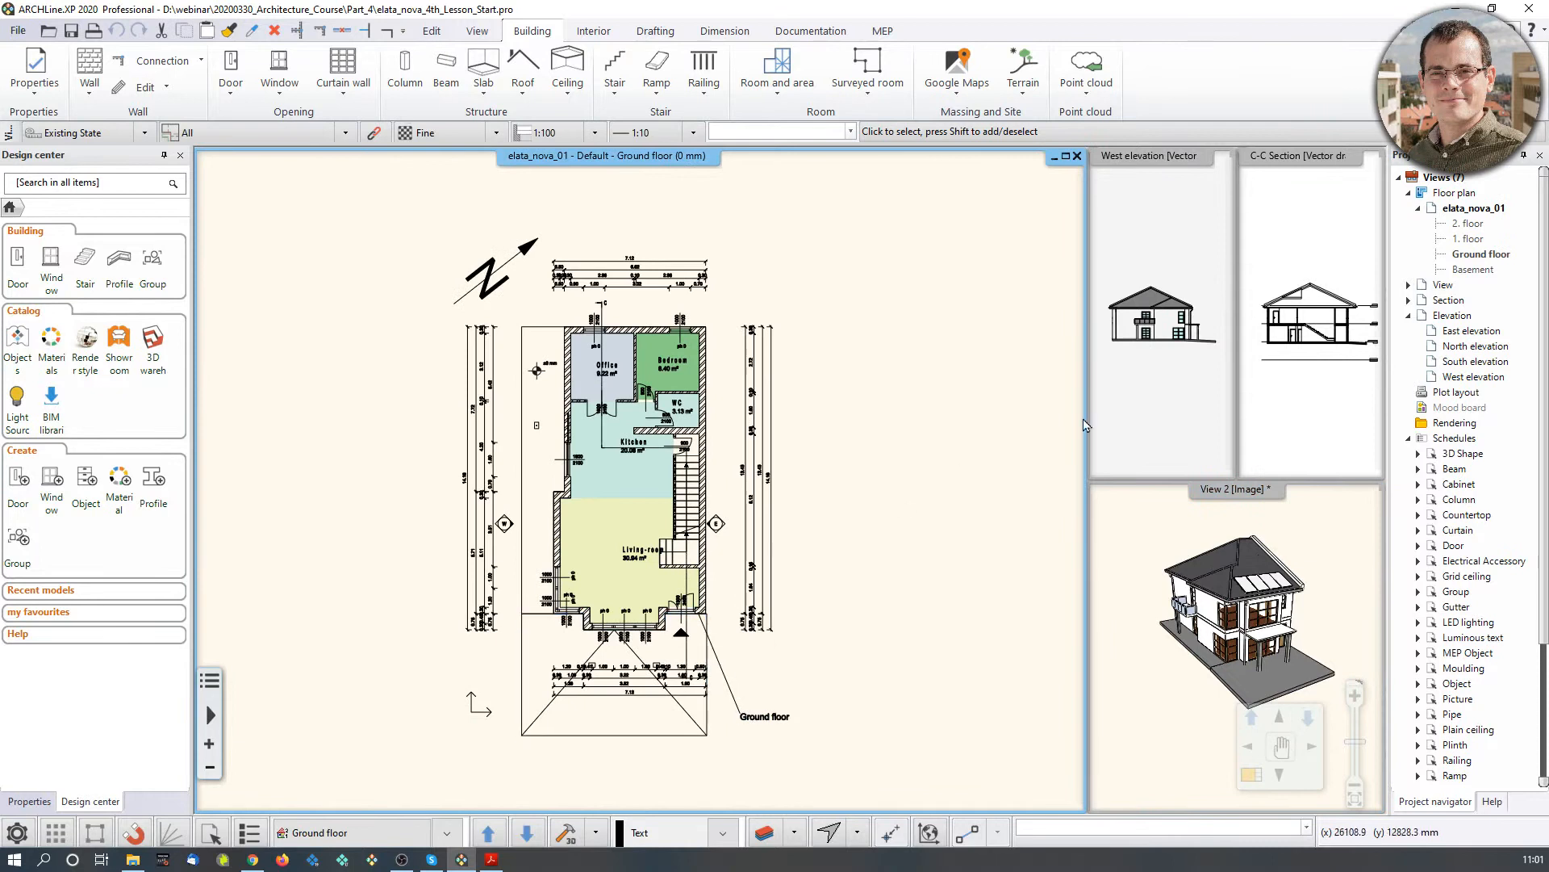
pyautogui.click(1145, 399)
pyautogui.click(1324, 415)
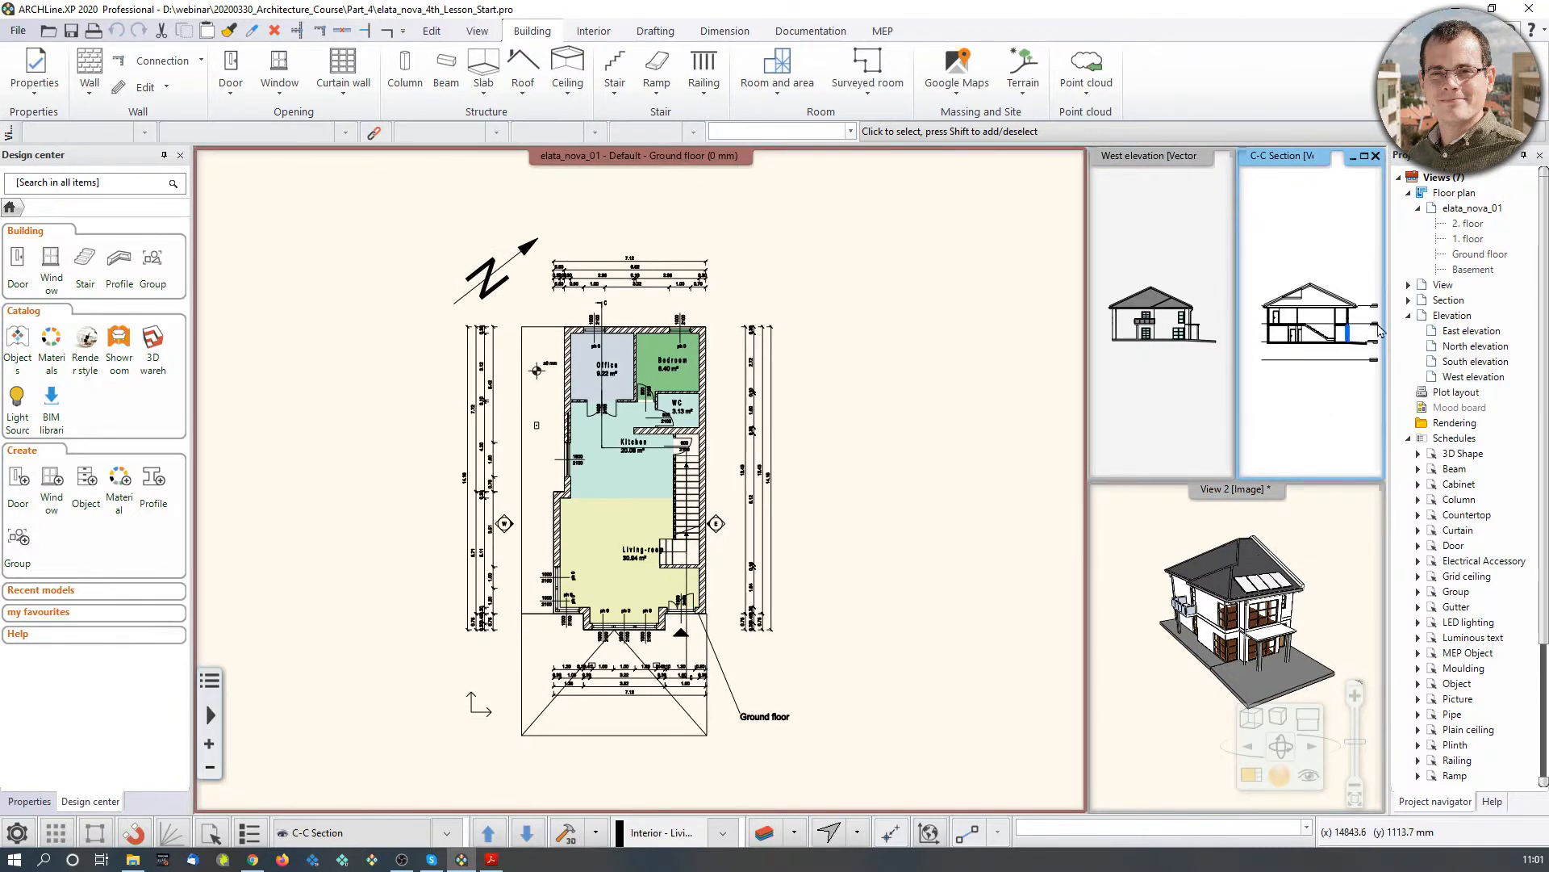
pyautogui.scroll(5, 1271, 384)
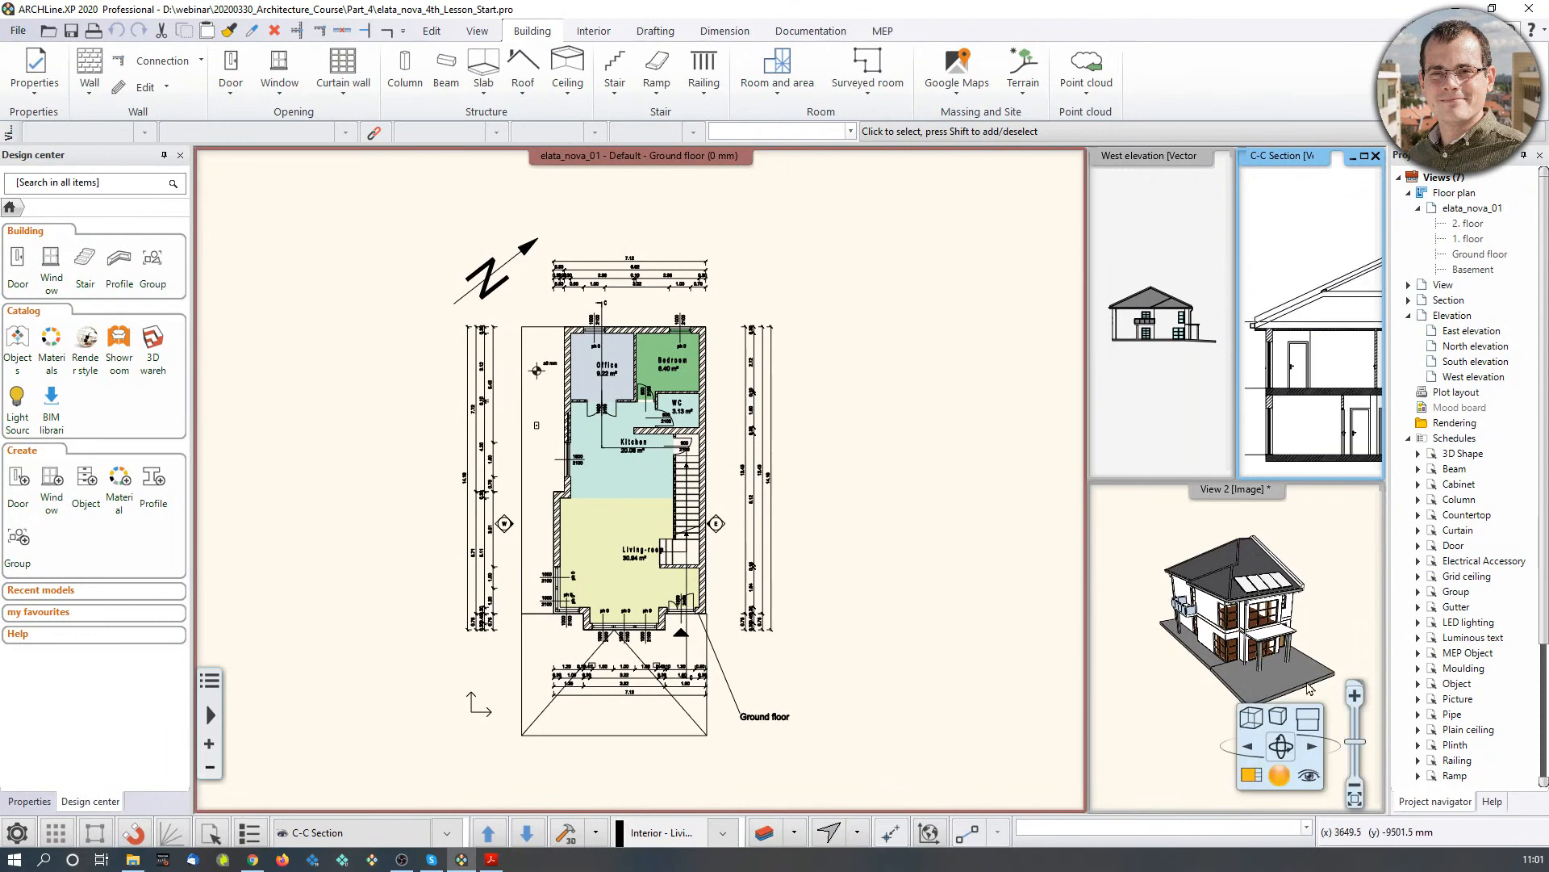
pyautogui.click(1253, 778)
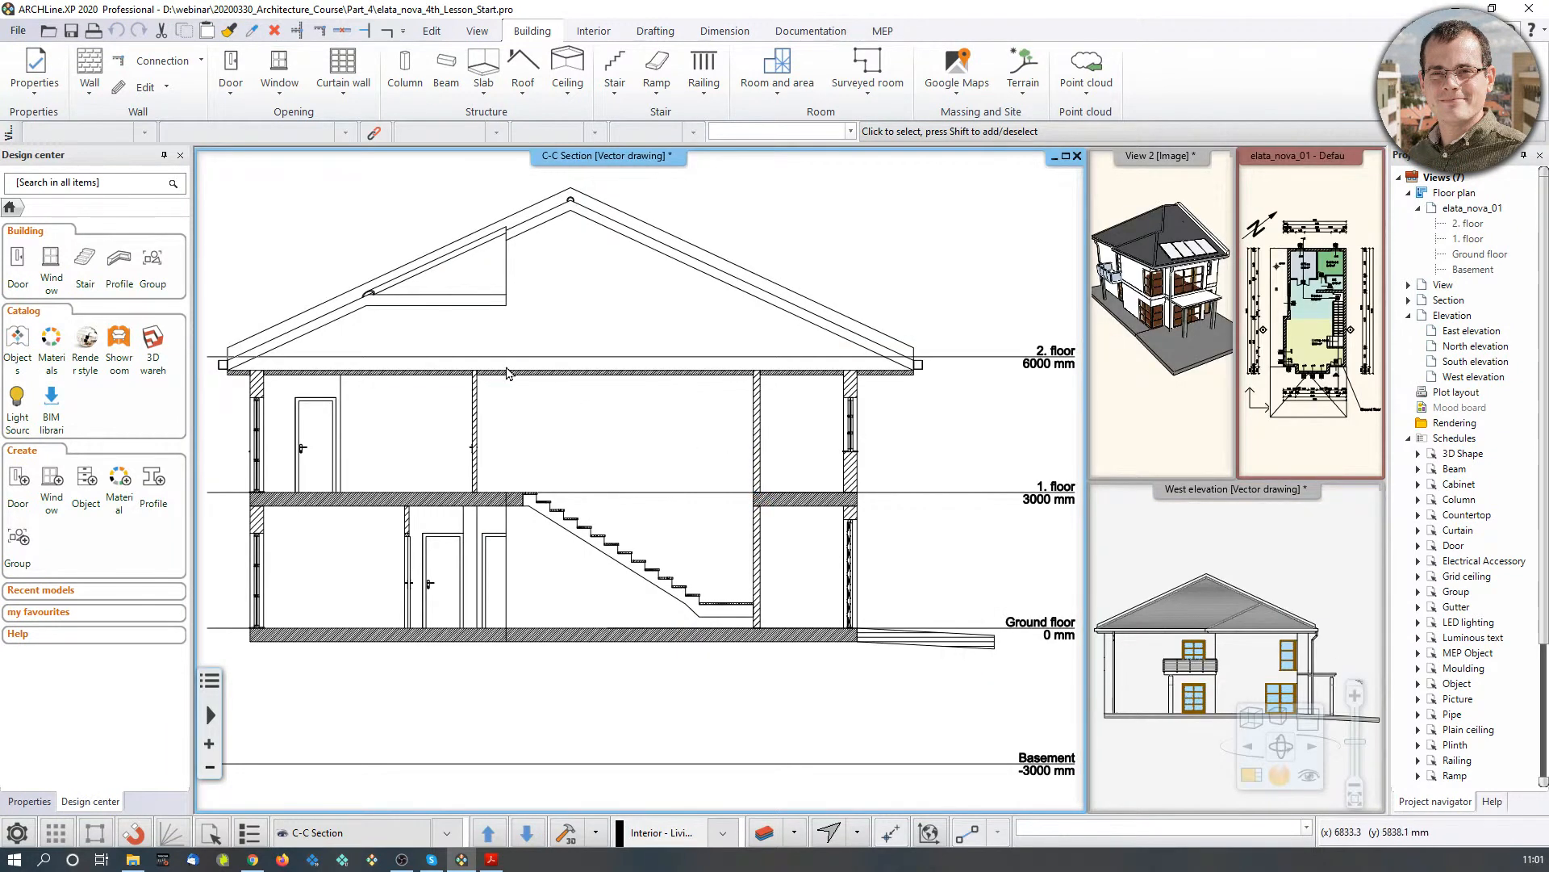
# Step: Select the slab under the roof and the roof itself in the C-C Section to check their links to the 3D model
pyautogui.click(509, 373)
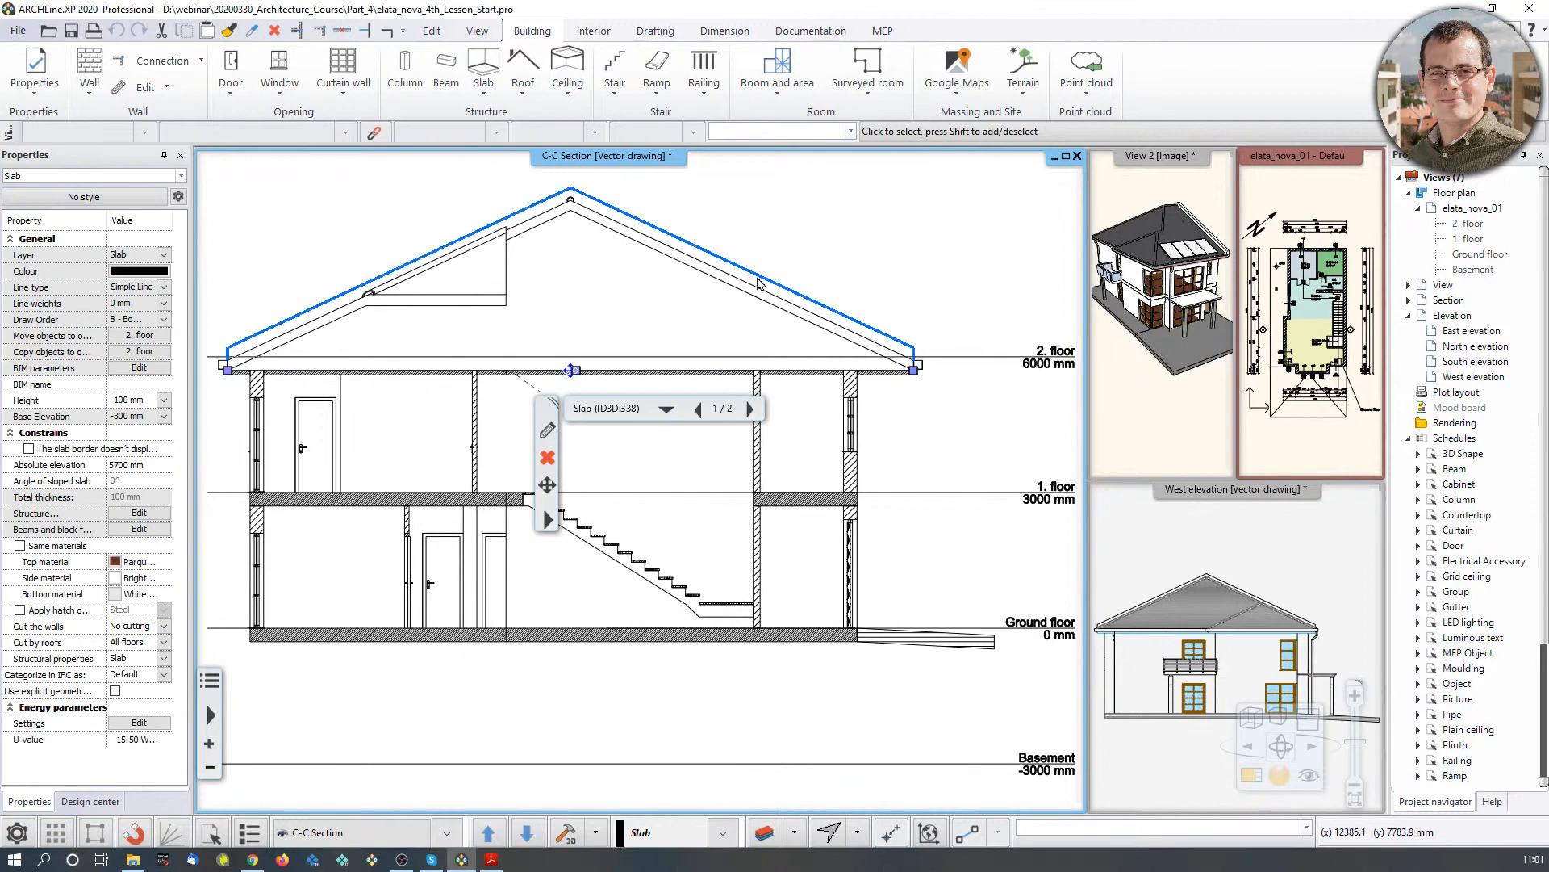
pyautogui.click(759, 283)
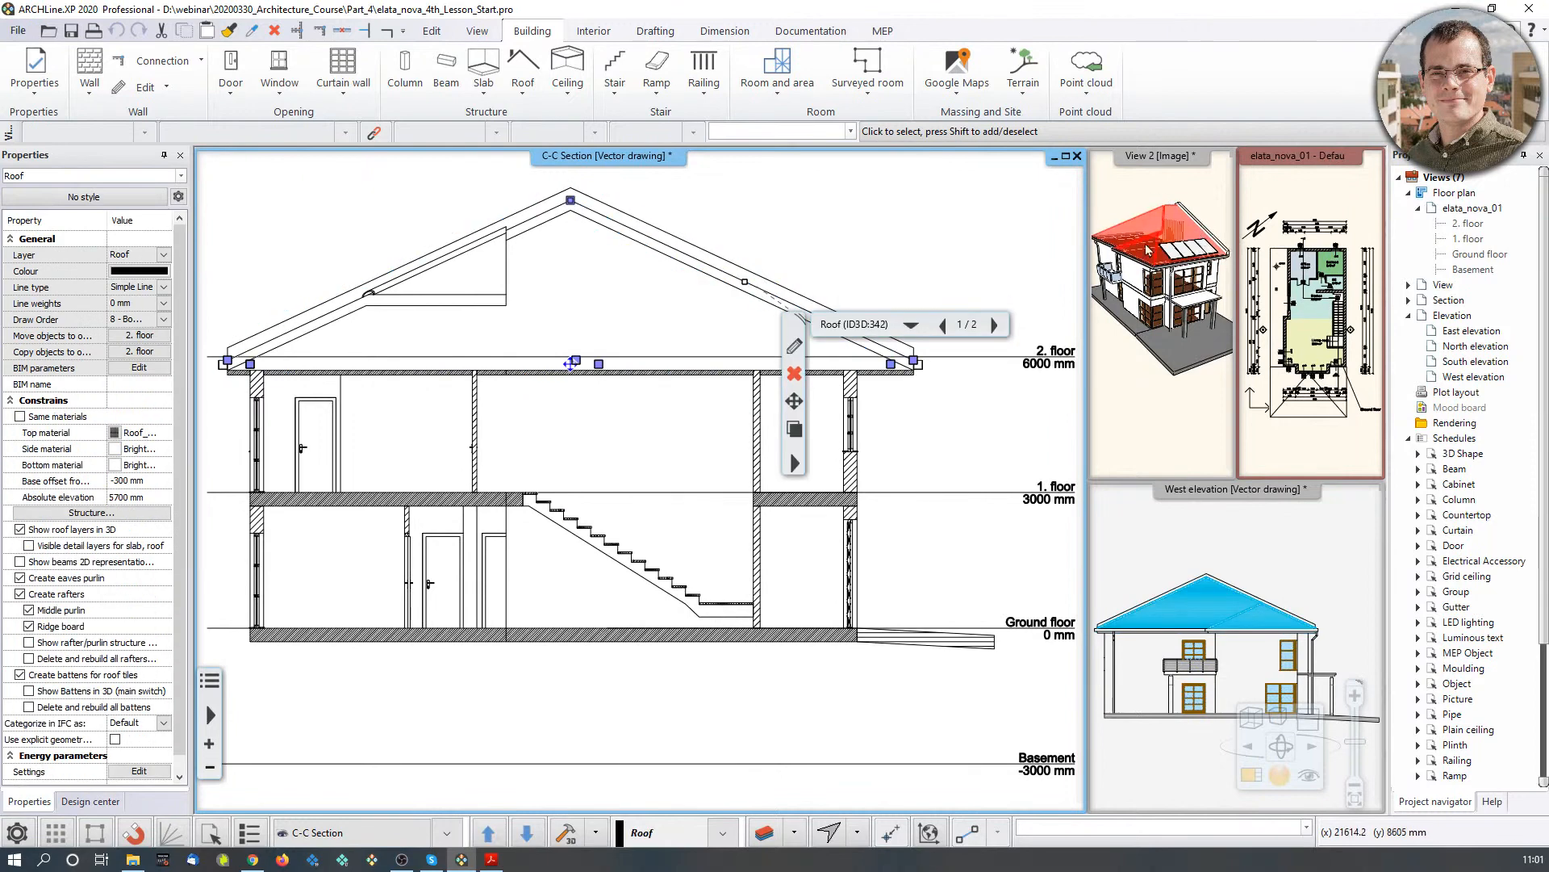
pyautogui.click(928, 229)
pyautogui.scroll(-2, 910, 257)
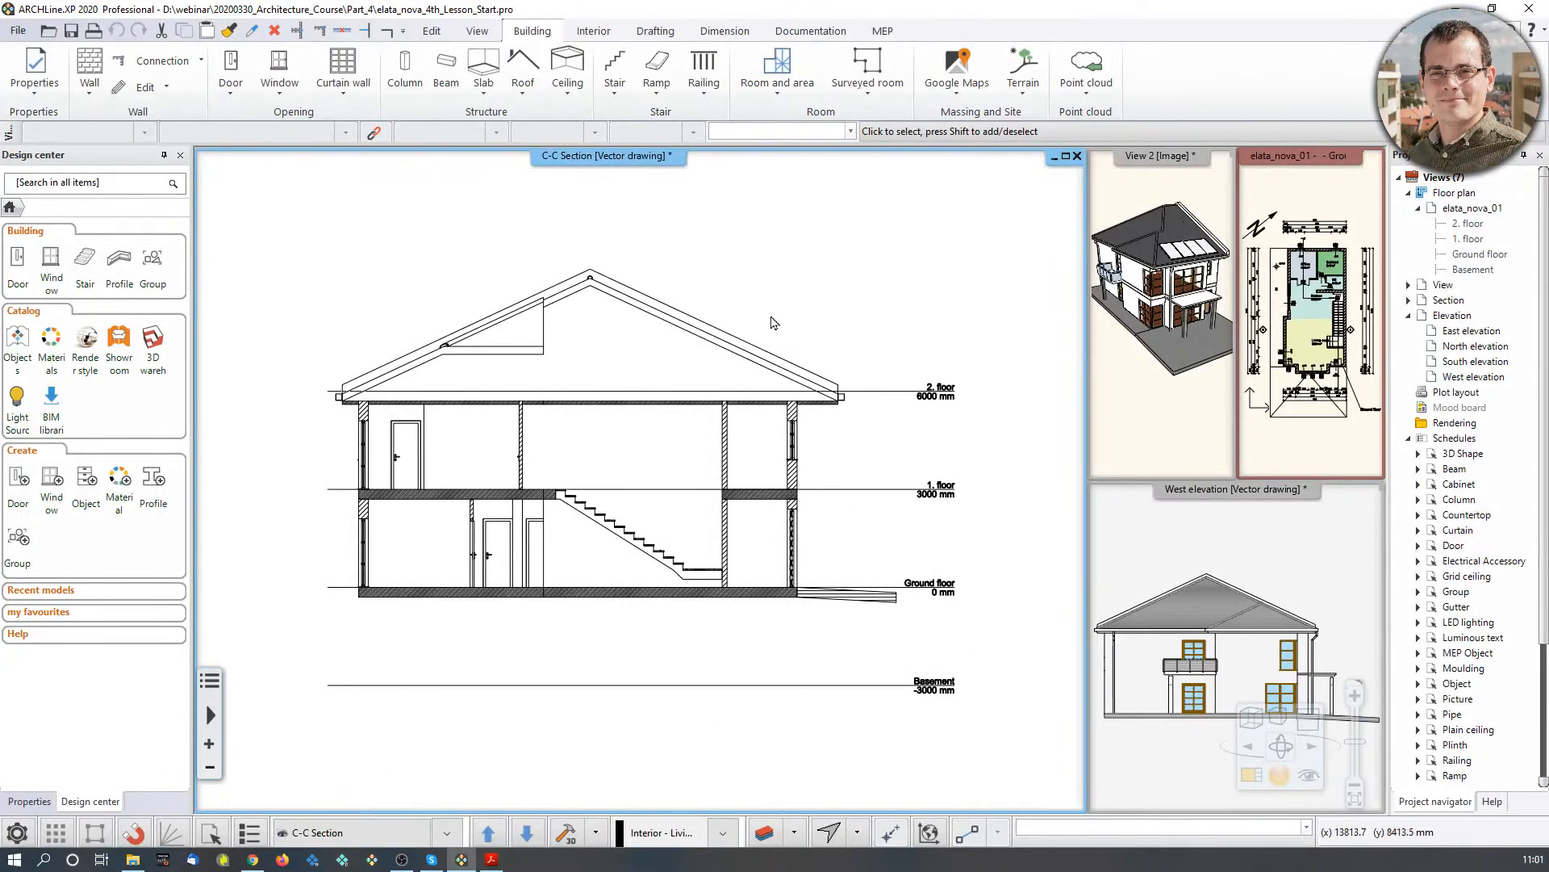
# Step: Open the automatic roof settings from the C-C Section and close them without changing anything
pyautogui.scroll(5, 654, 351)
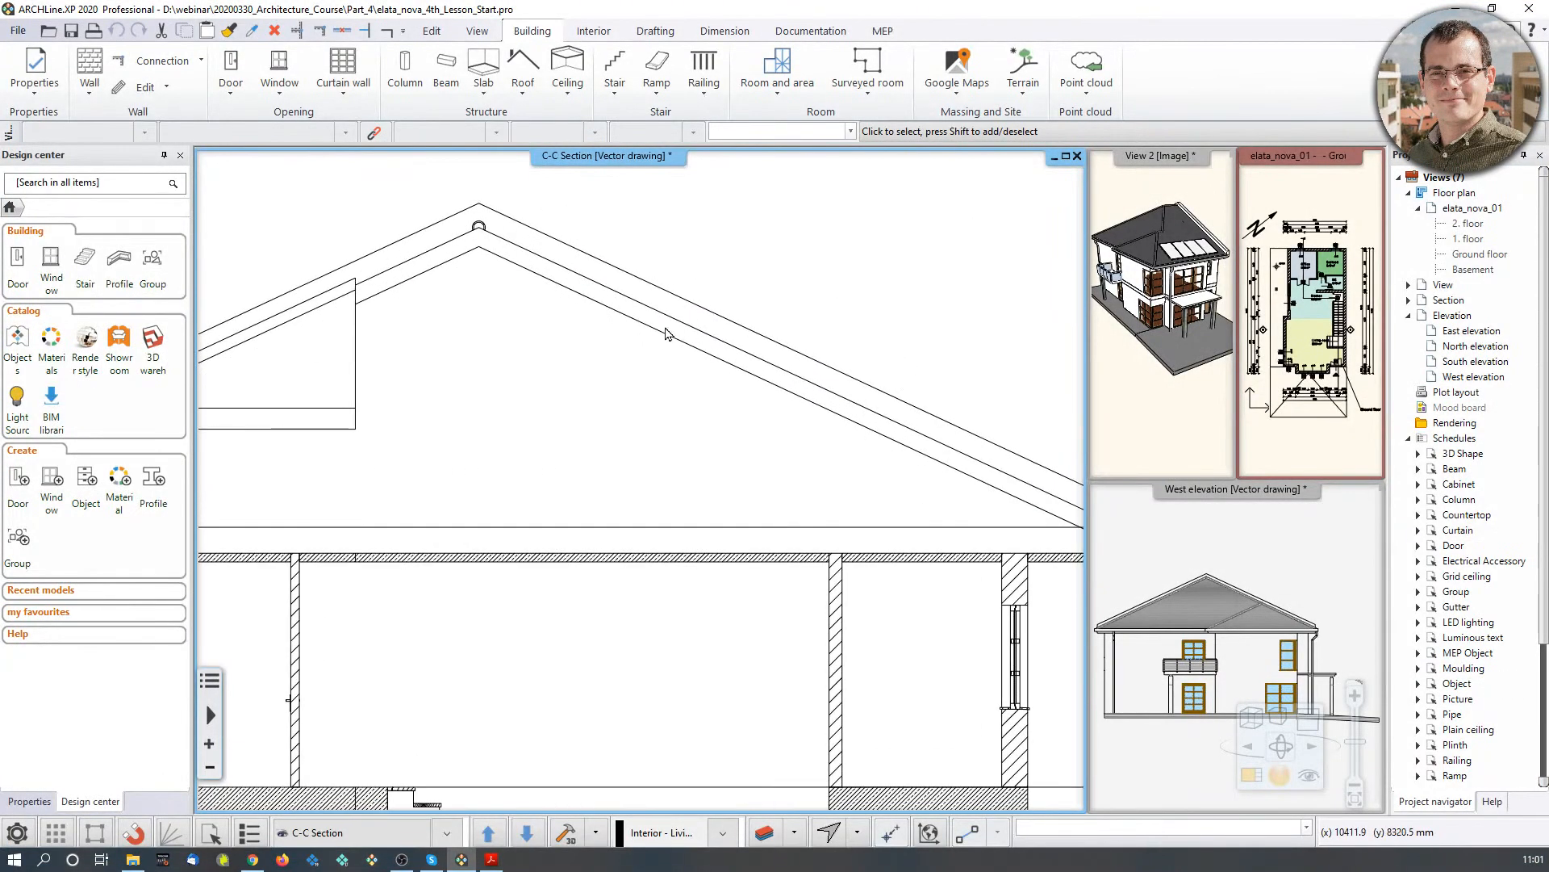
pyautogui.click(664, 333)
pyautogui.scroll(-5, 562, 423)
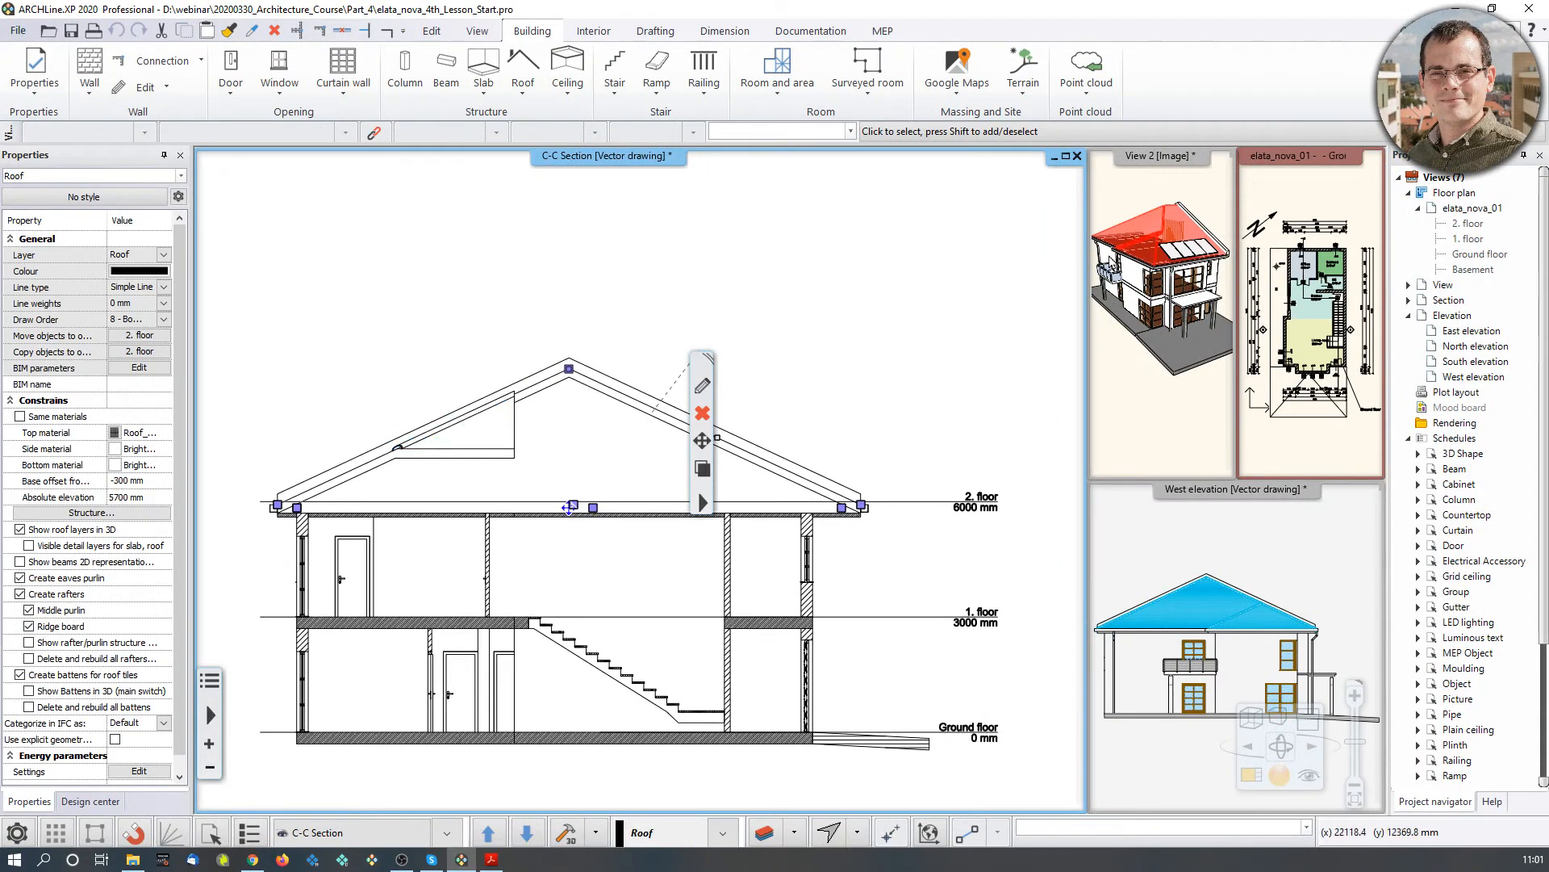
pyautogui.click(703, 391)
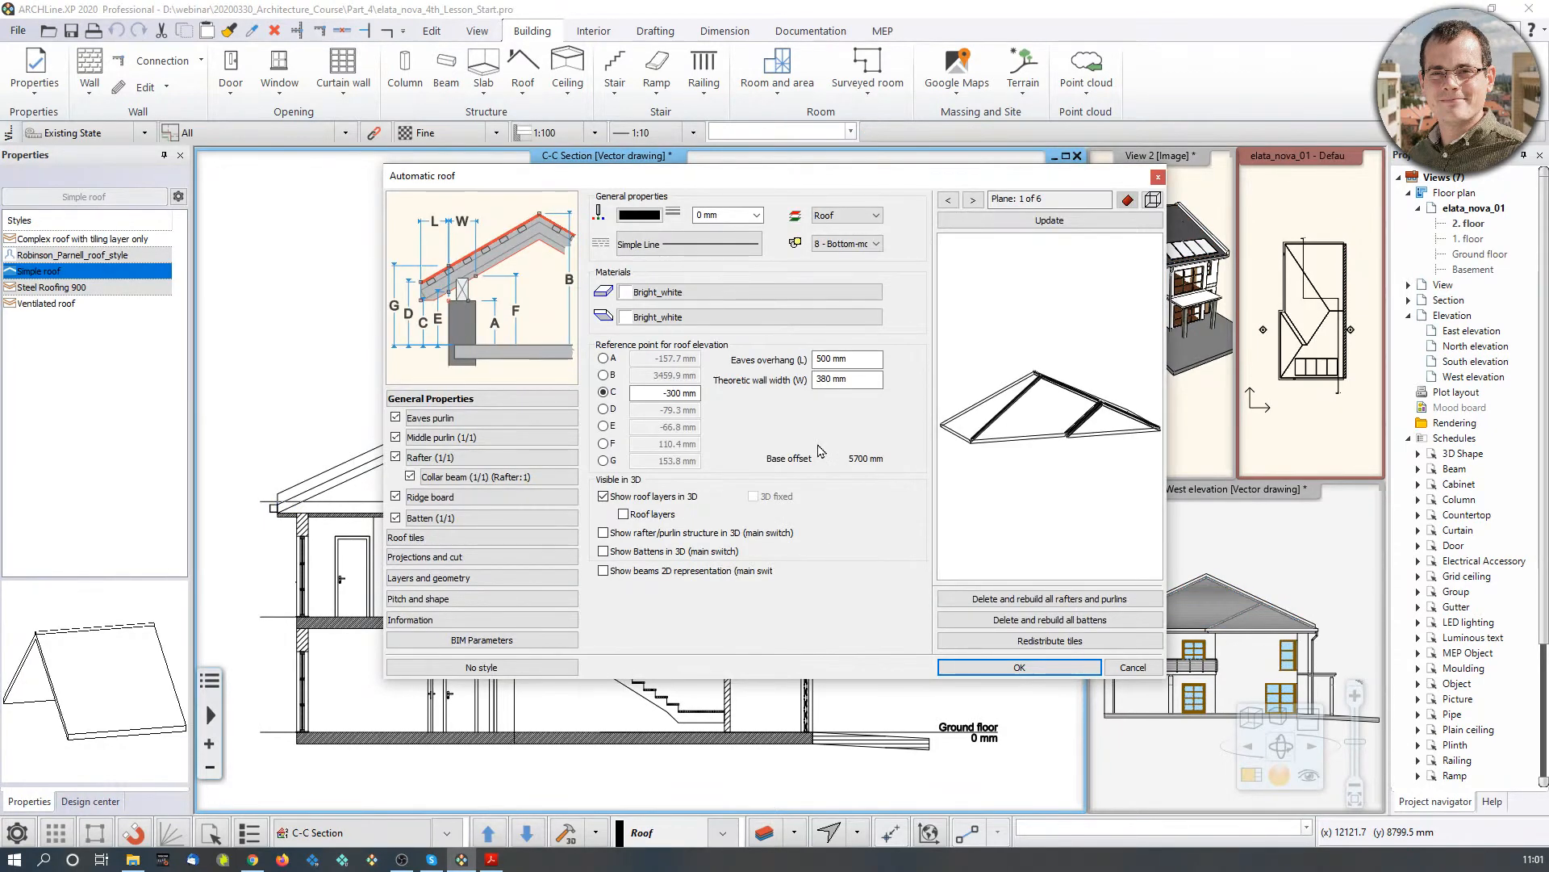
pyautogui.click(1158, 176)
pyautogui.scroll(-2, 863, 389)
pyautogui.scroll(-1, 640, 476)
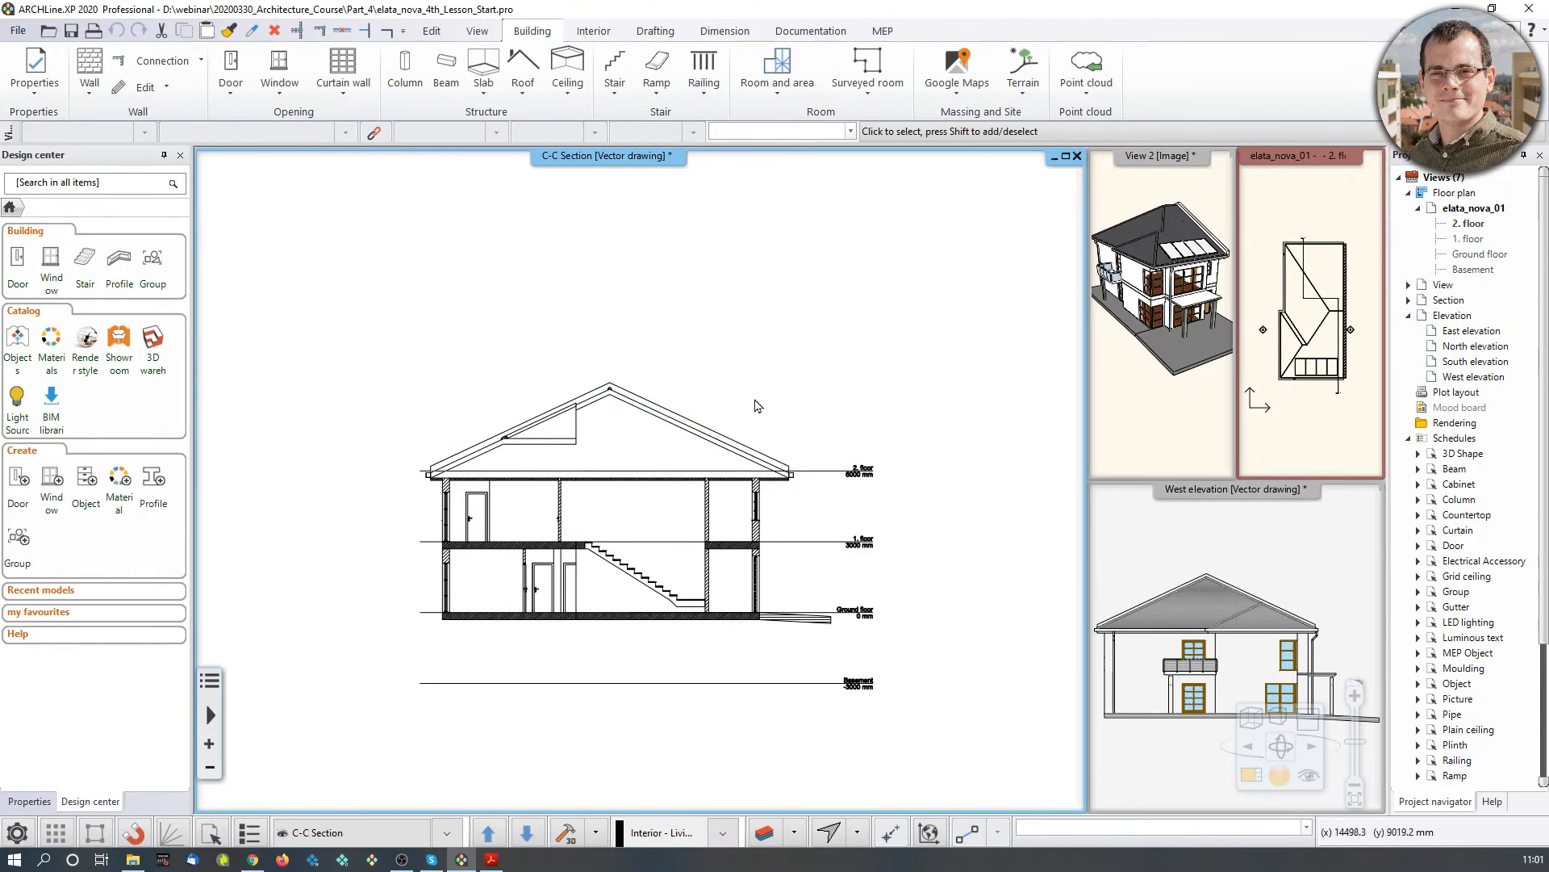
# Step: Copy the whole C-C Section drawing to the clipboard, using the lower-left corner of the ground floor slab as the base point
pyautogui.moveTo(344, 314)
pyautogui.mouseDown()
pyautogui.moveTo(608, 606)
pyautogui.moveTo(958, 738)
pyautogui.mouseUp()
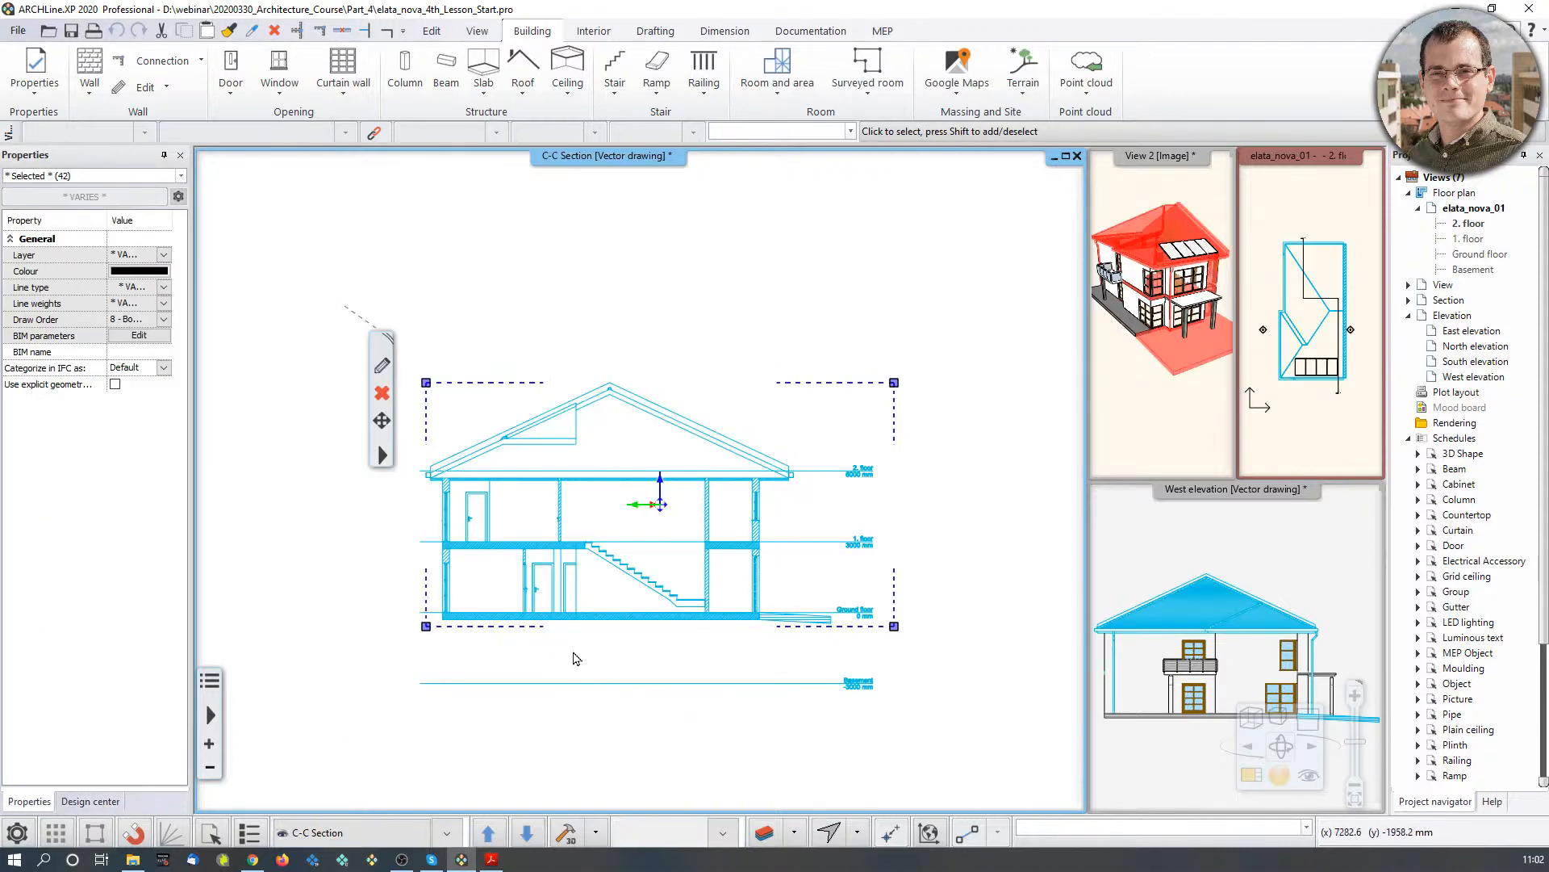
pyautogui.hotkey('ctrl', 'c')
pyautogui.scroll(2, 450, 621)
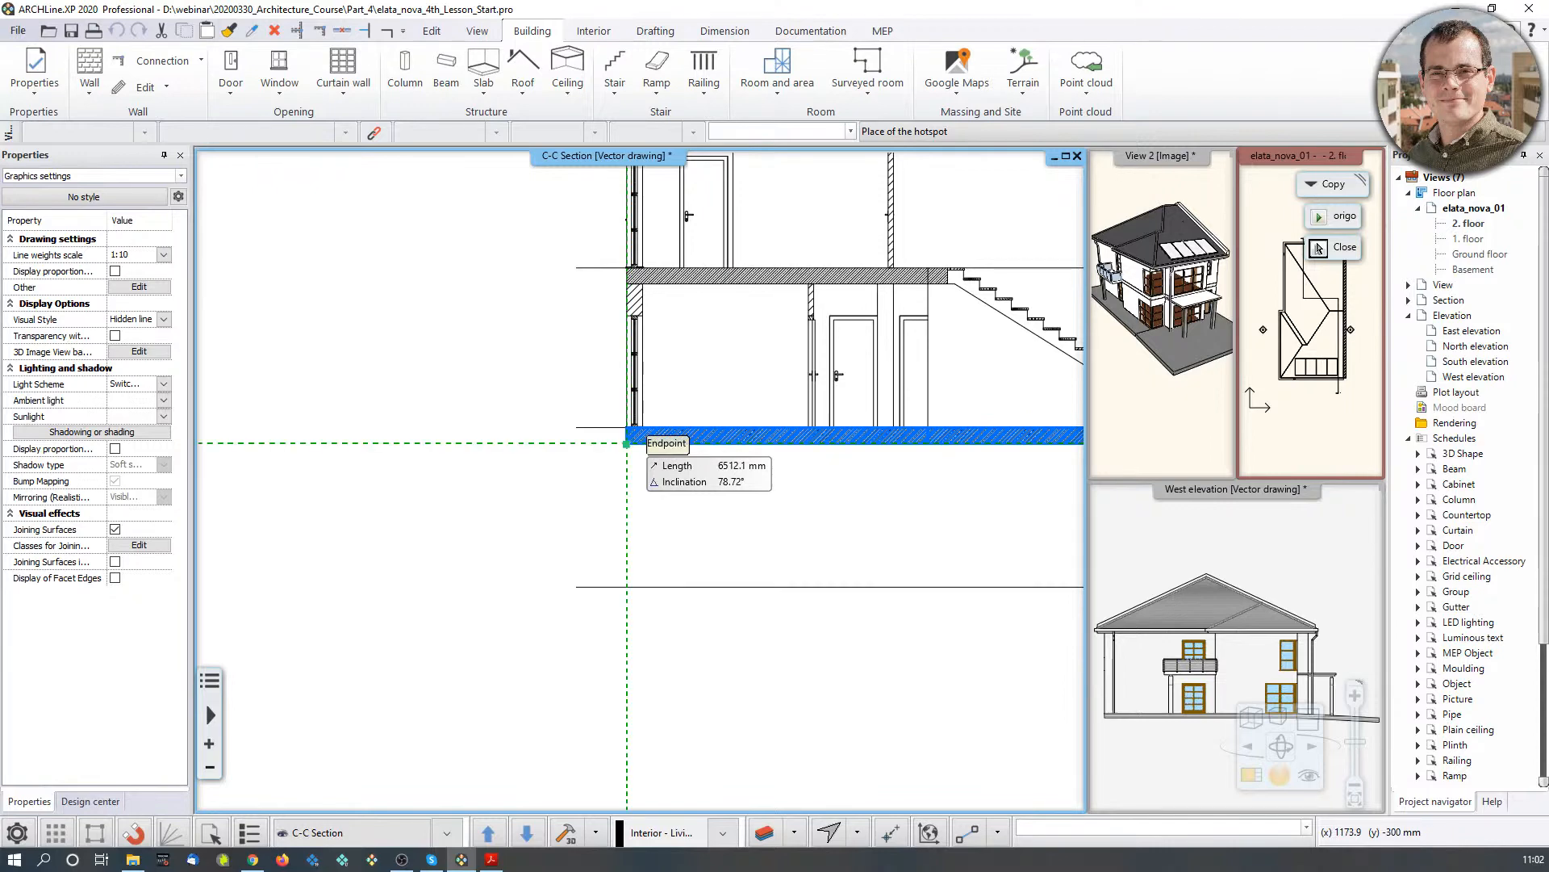
pyautogui.click(627, 443)
pyautogui.scroll(-2, 645, 531)
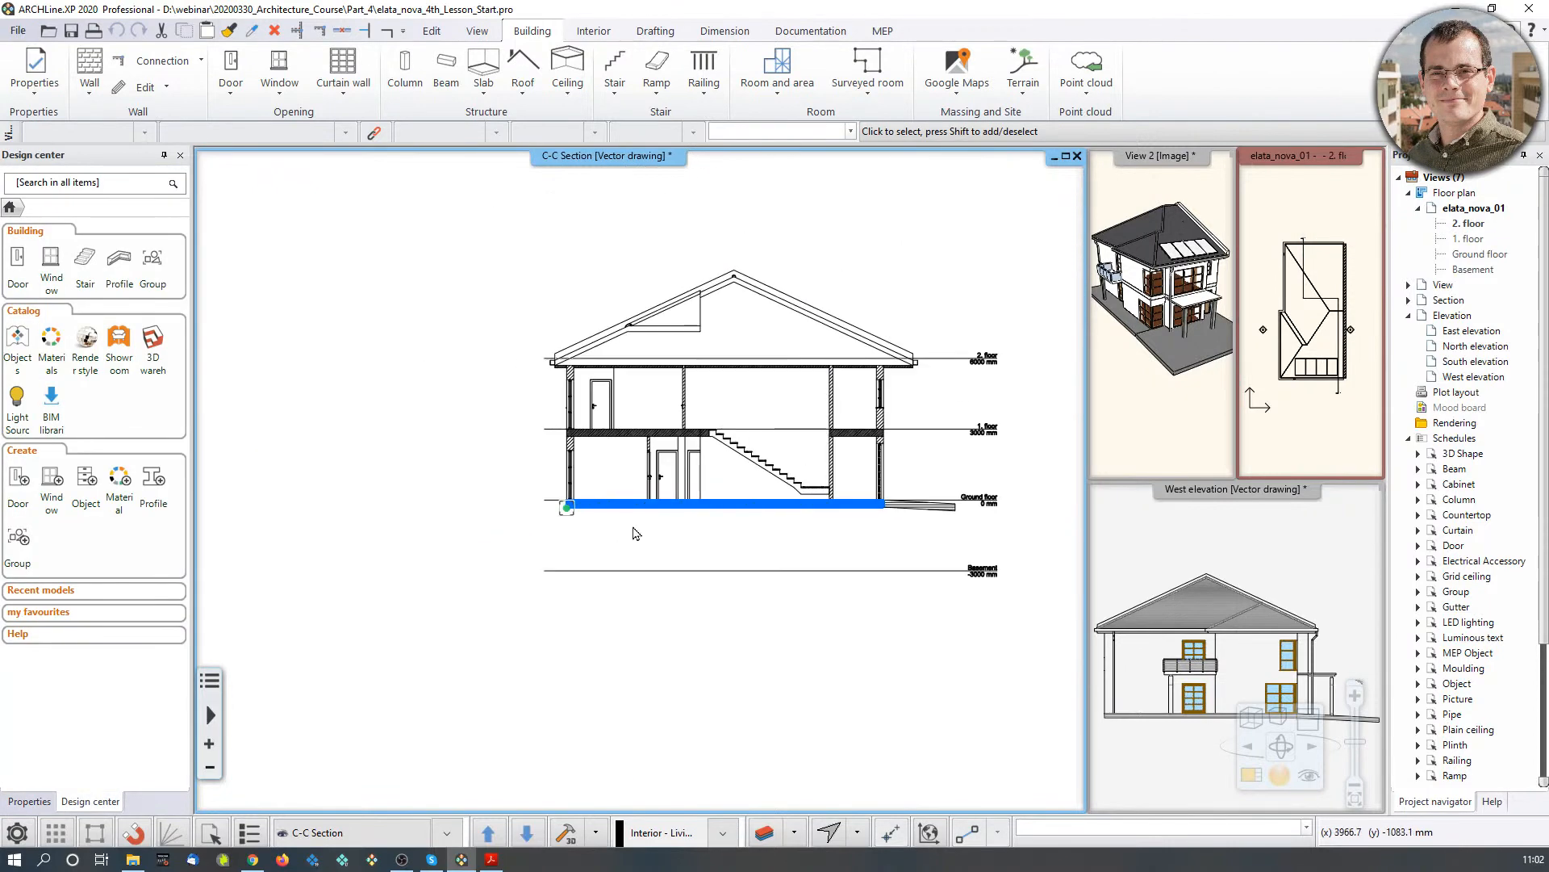
# Step: Make the elata_nova_01 floor plan the main view and show its ground floor
pyautogui.doubleClick(1295, 417)
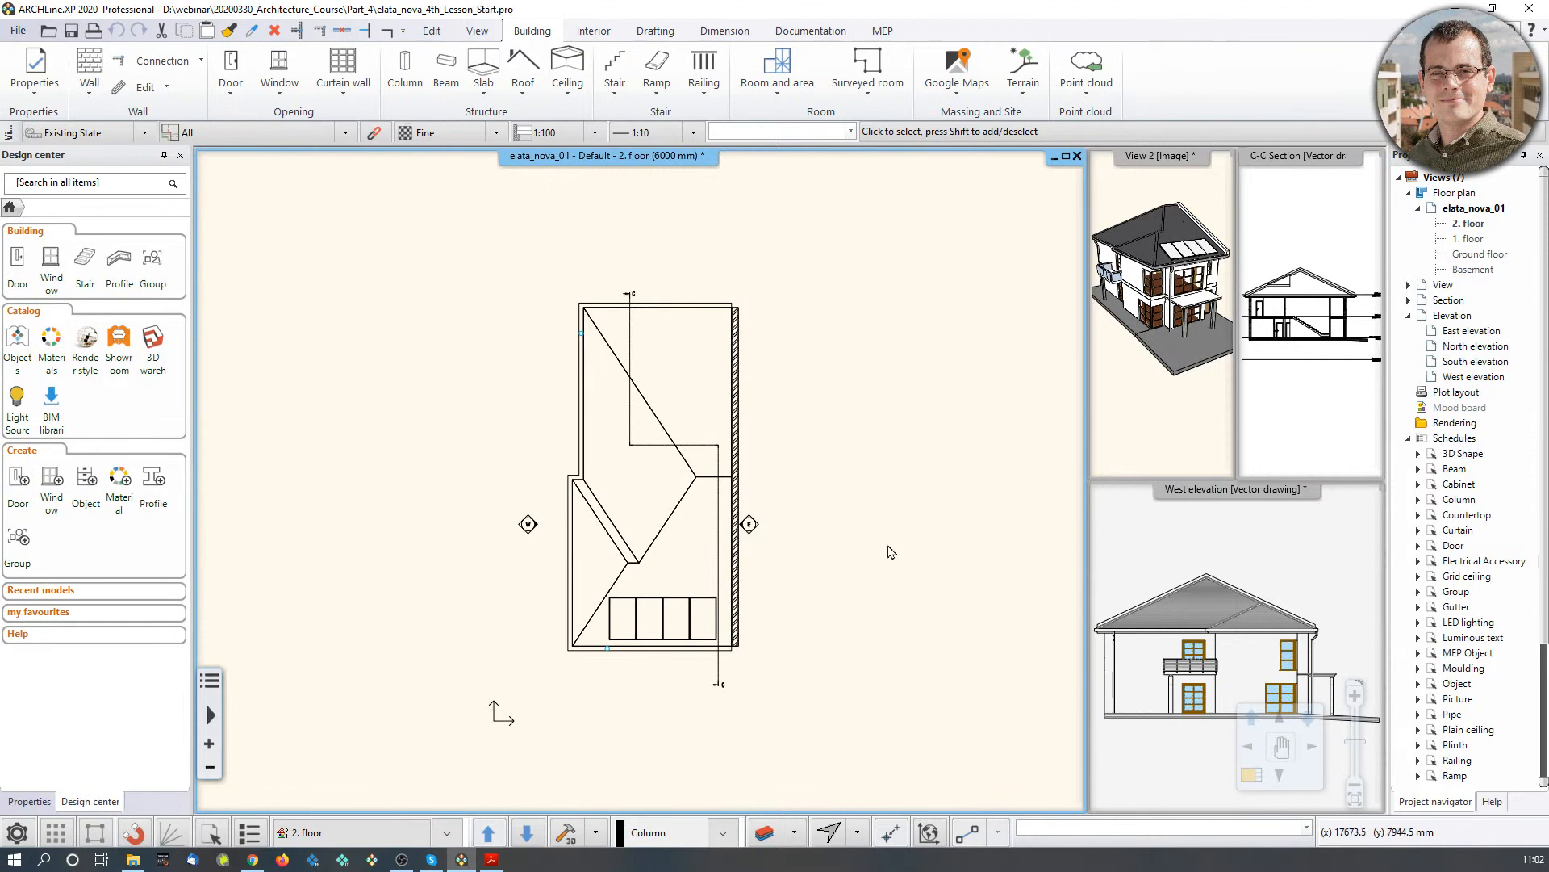
pyautogui.press('pagedown')
pyautogui.press('pagedown')
pyautogui.moveTo(899, 456); pyautogui.dragTo(701, 460, button='middle')
pyautogui.scroll(-2, 702, 460)
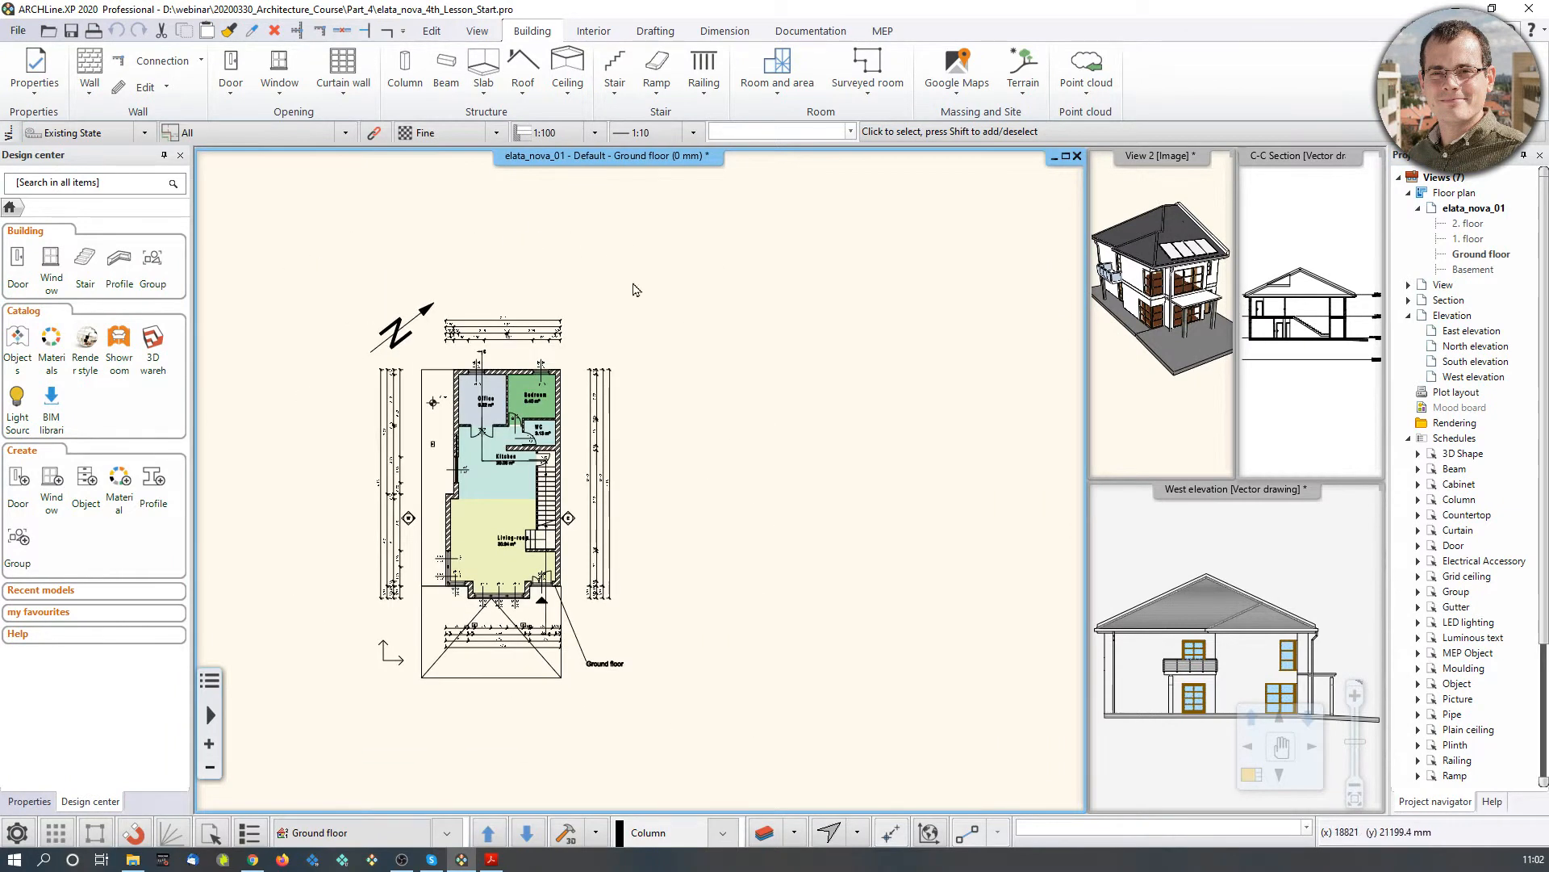
pyautogui.press('pageup')
pyautogui.press('pagedown')
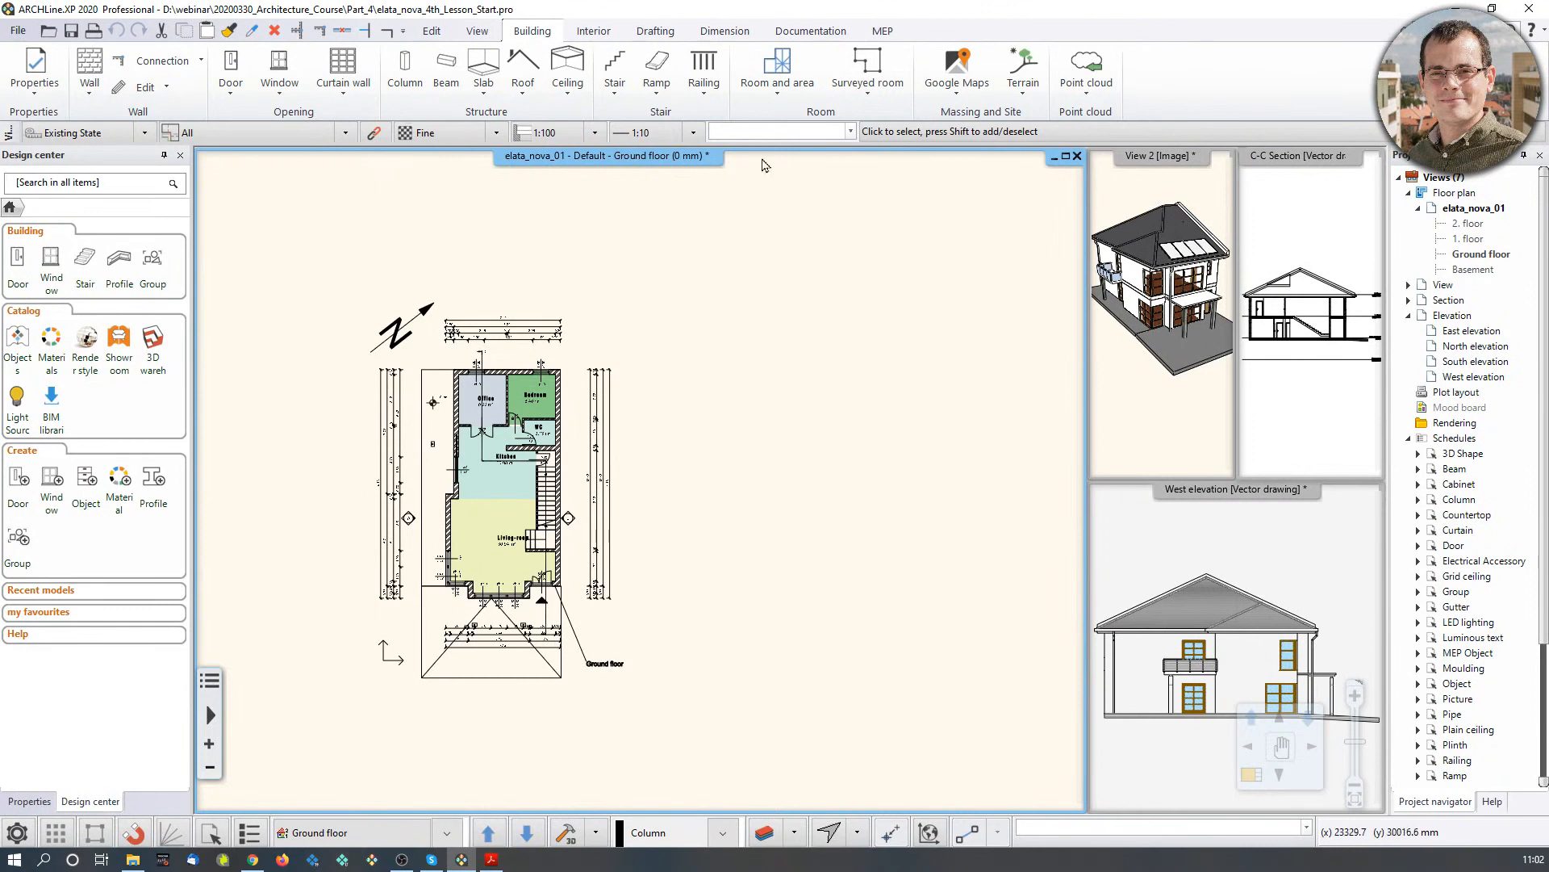
# Step: Add a new 2D drawing named Section_unlinked
pyautogui.click(479, 31)
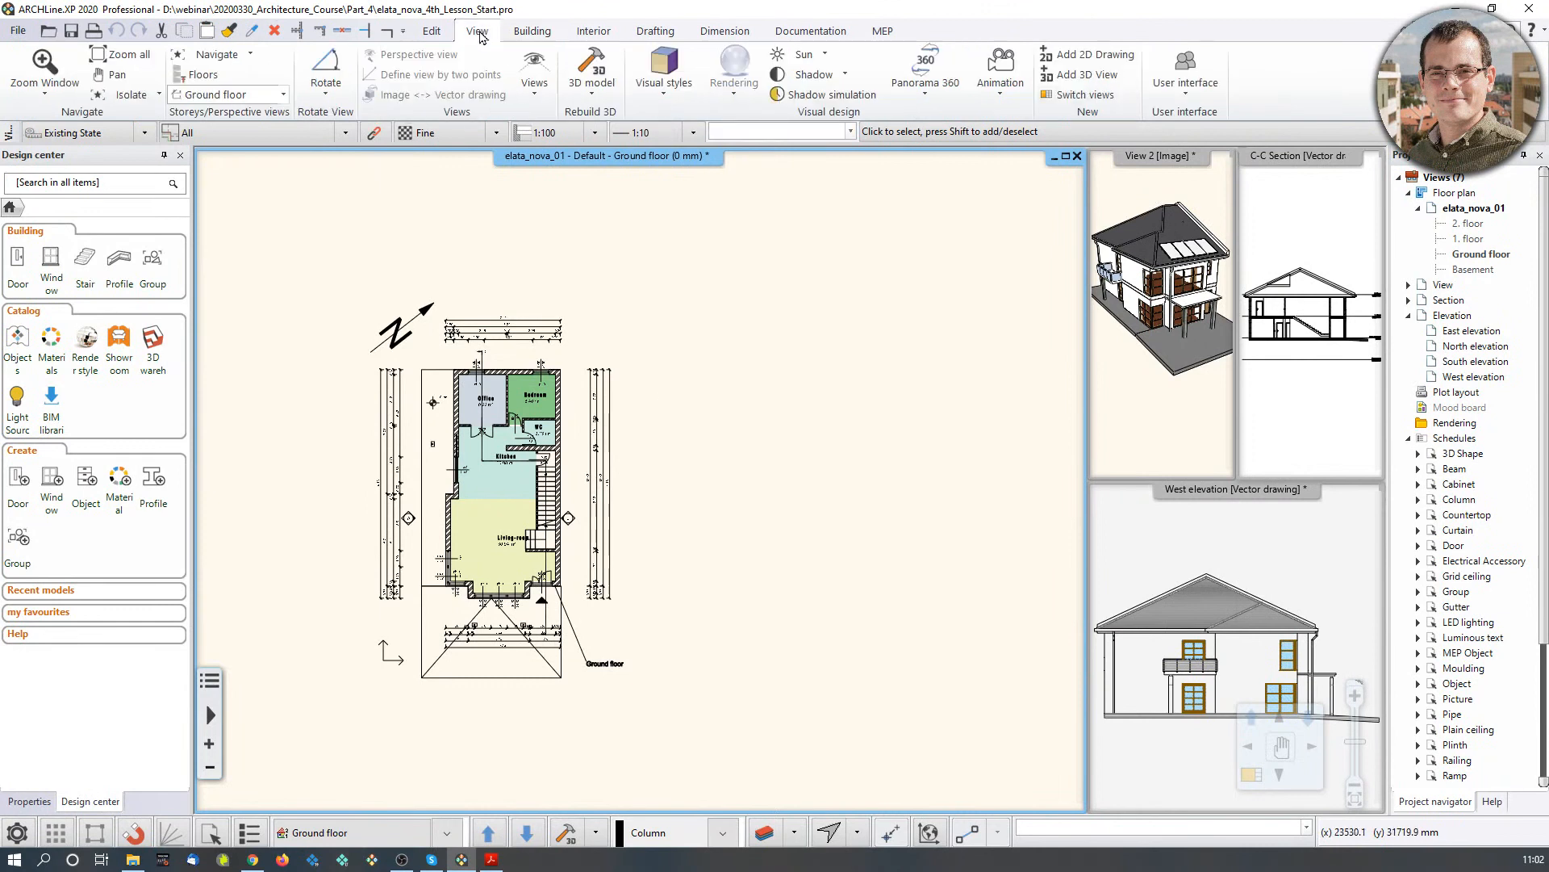
pyautogui.click(1102, 57)
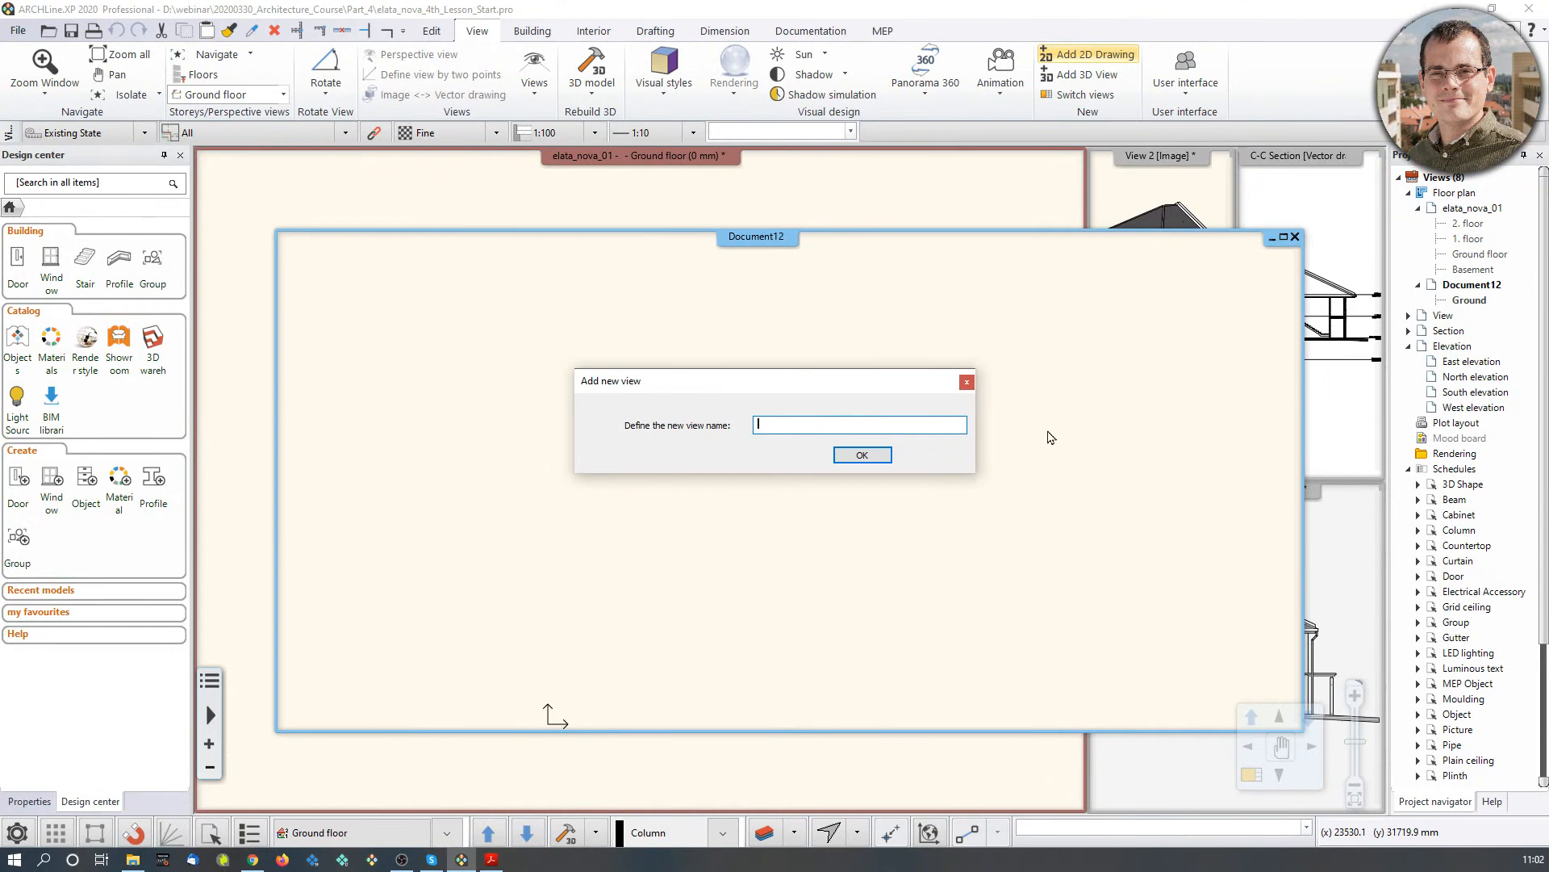
pyautogui.write('Section_unlinked')
pyautogui.click(862, 455)
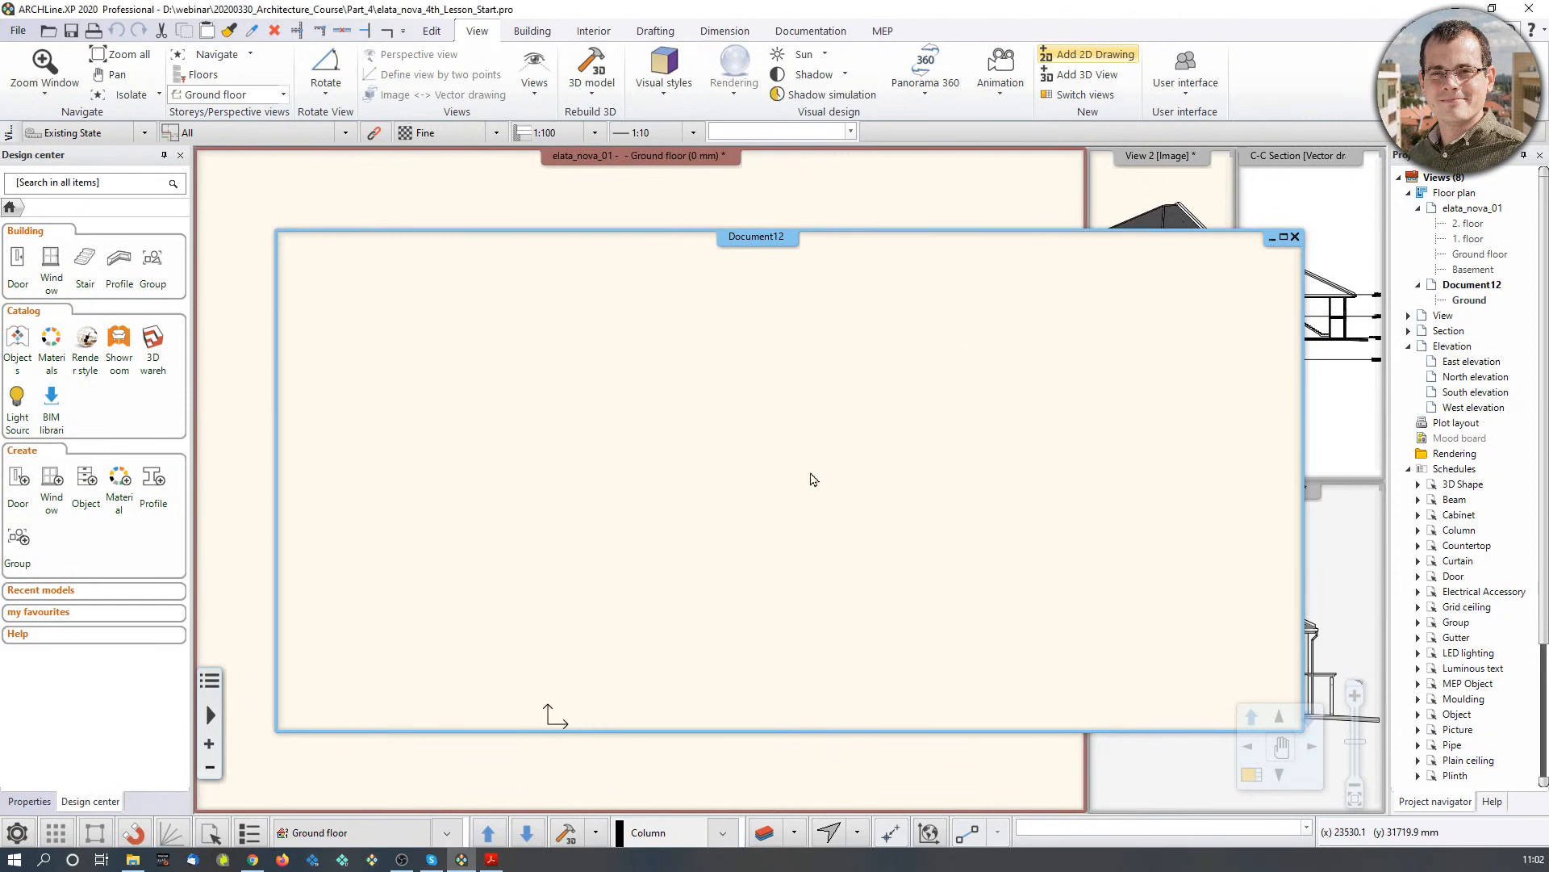
# Step: Paste one copy of the section into the Section_unlinked drawing near its origin and end the placement
pyautogui.hotkey('ctrl', 'v')
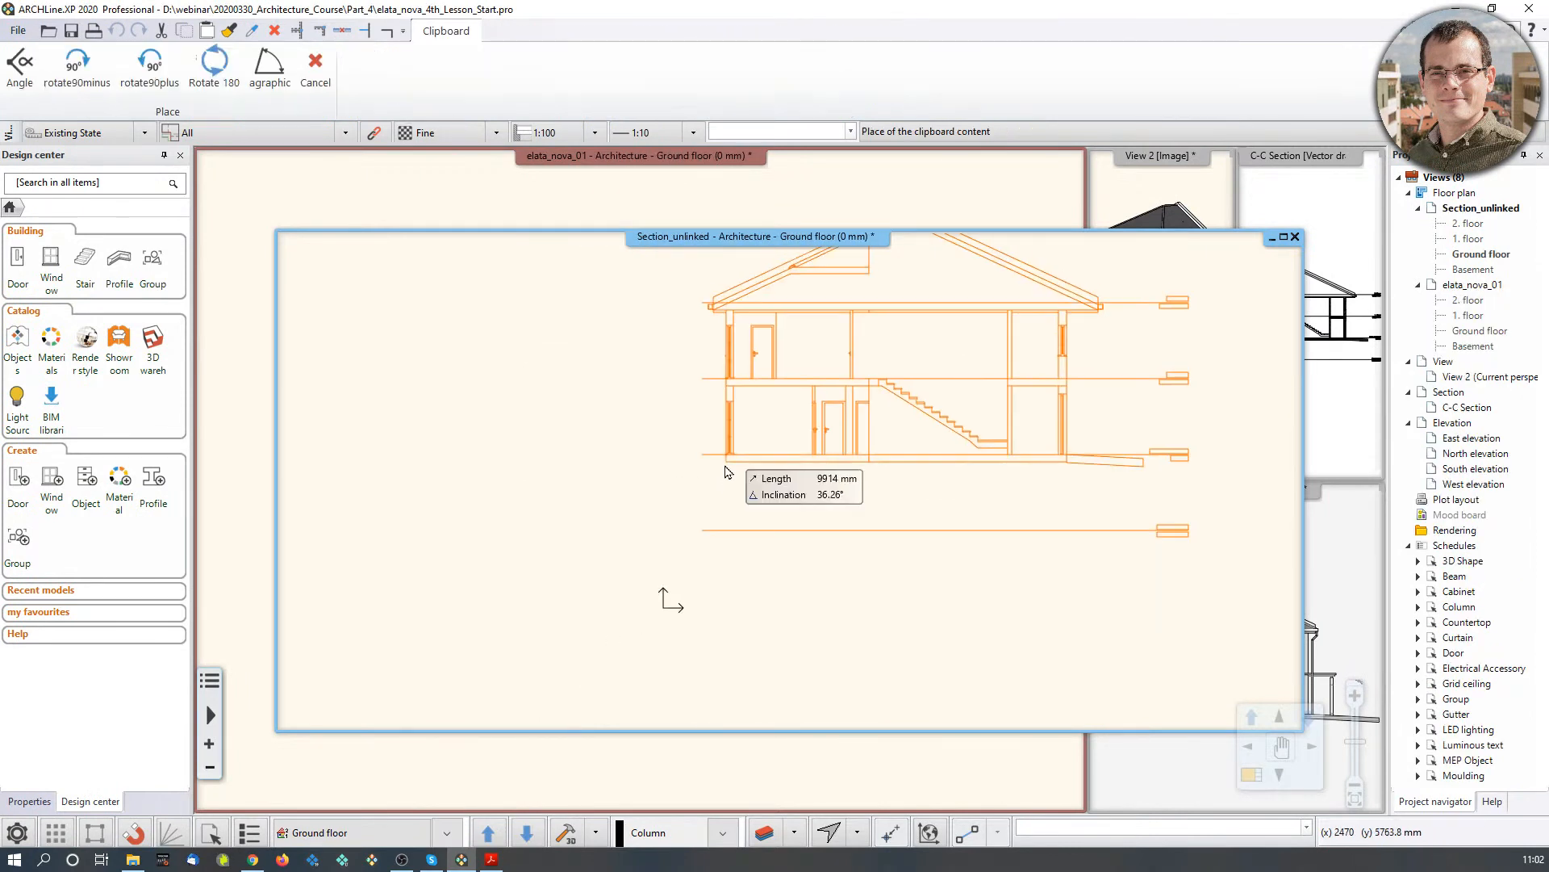
pyautogui.click(679, 541)
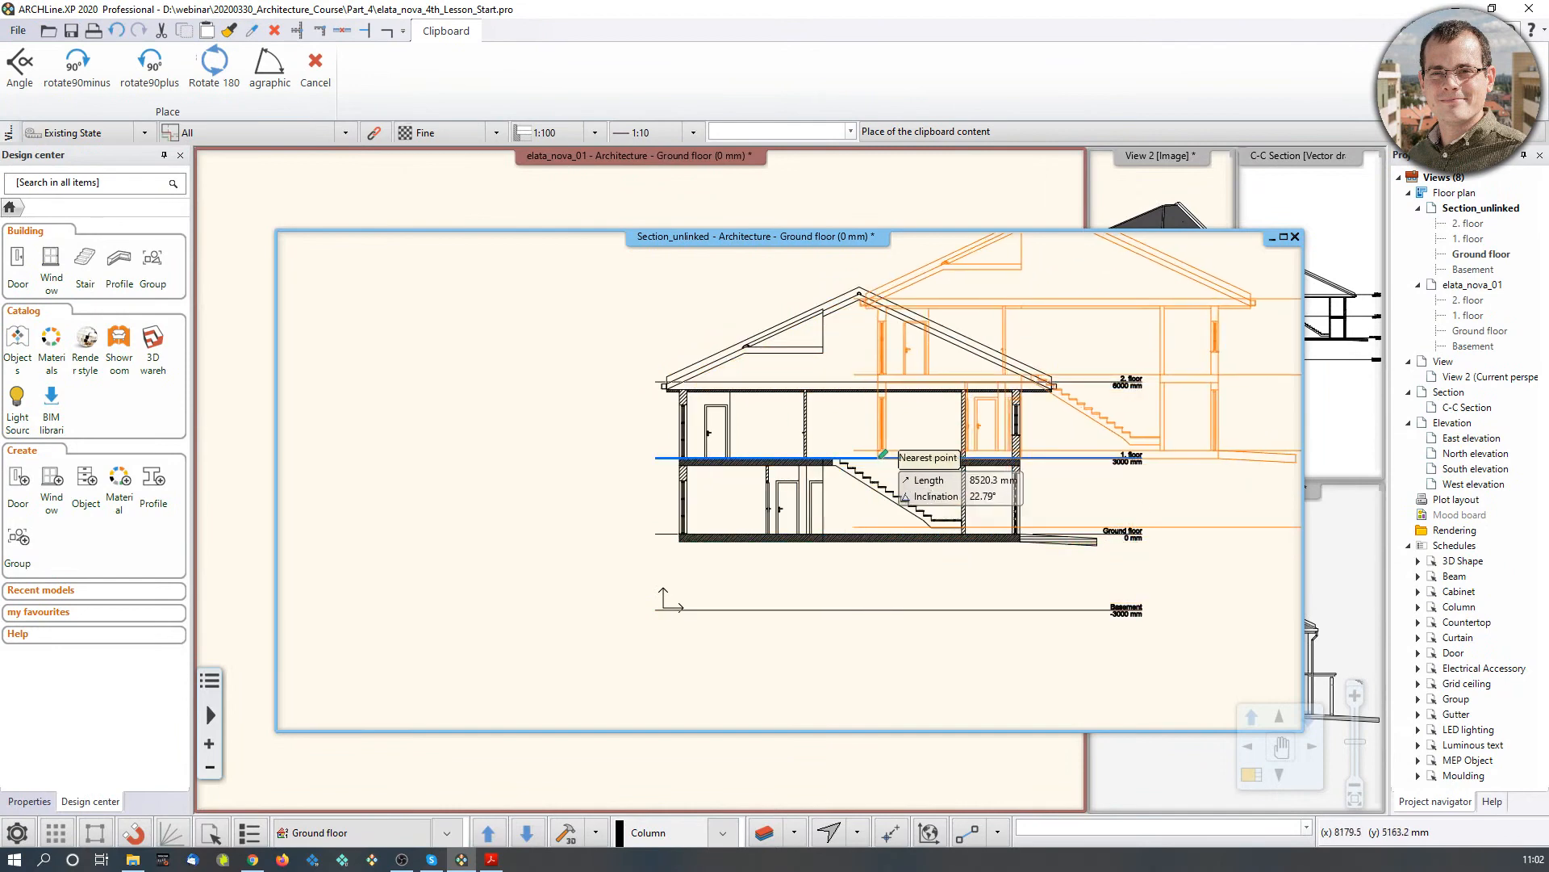
pyautogui.scroll(-3, 791, 484)
pyautogui.moveTo(950, 516); pyautogui.dragTo(936, 514, button='middle')
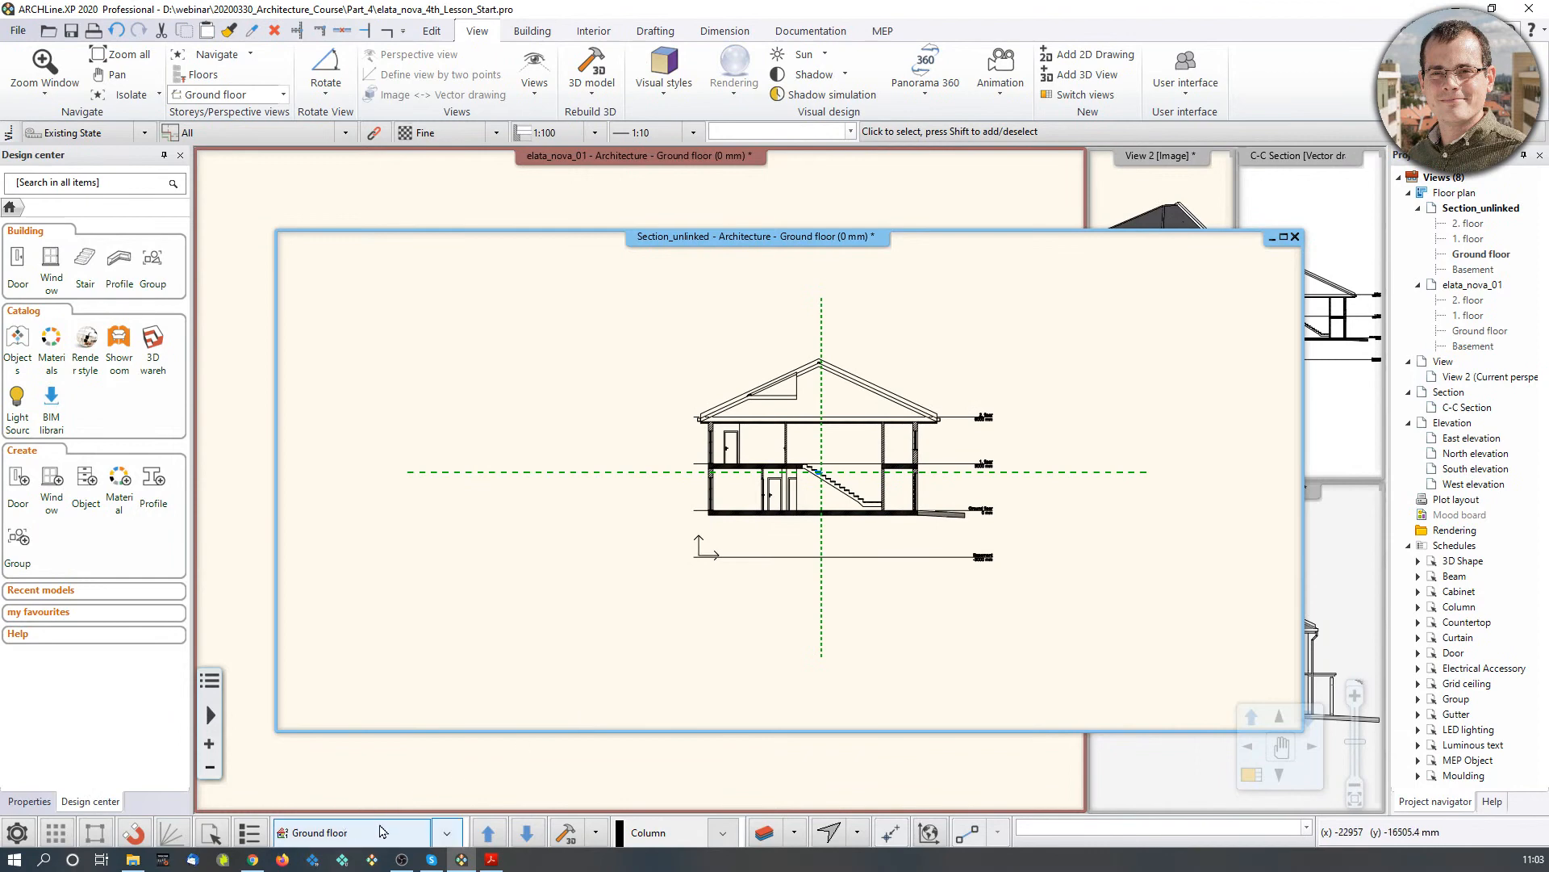
# Step: Inspect the pasted section's intermediate slab, wall line and upper-floor door outline in Section_unlinked as separate 2D elements
pyautogui.click(609, 216)
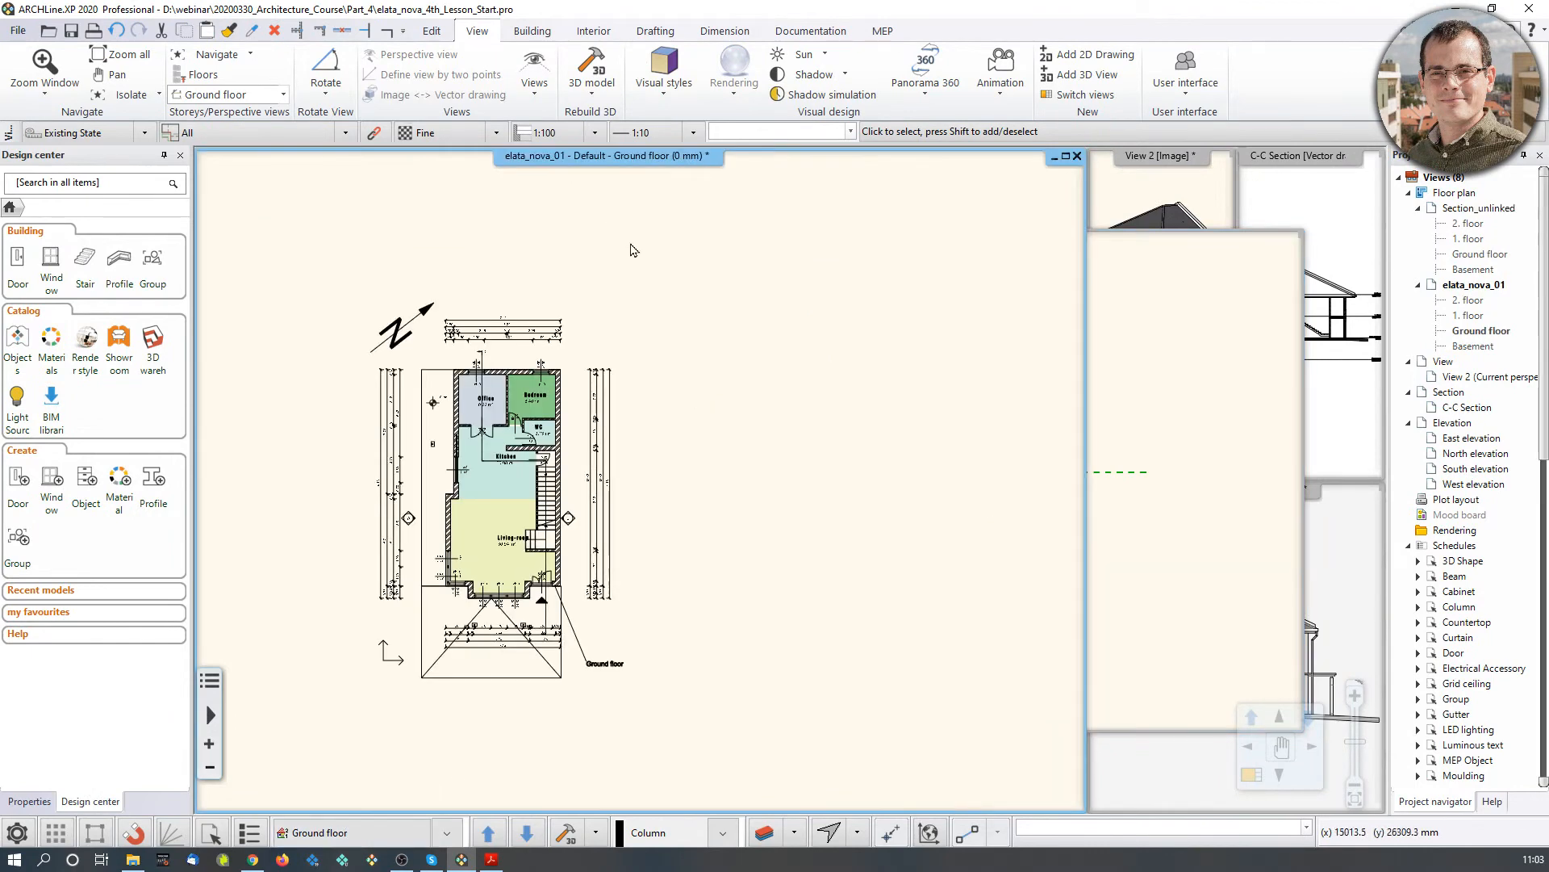
pyautogui.click(1146, 360)
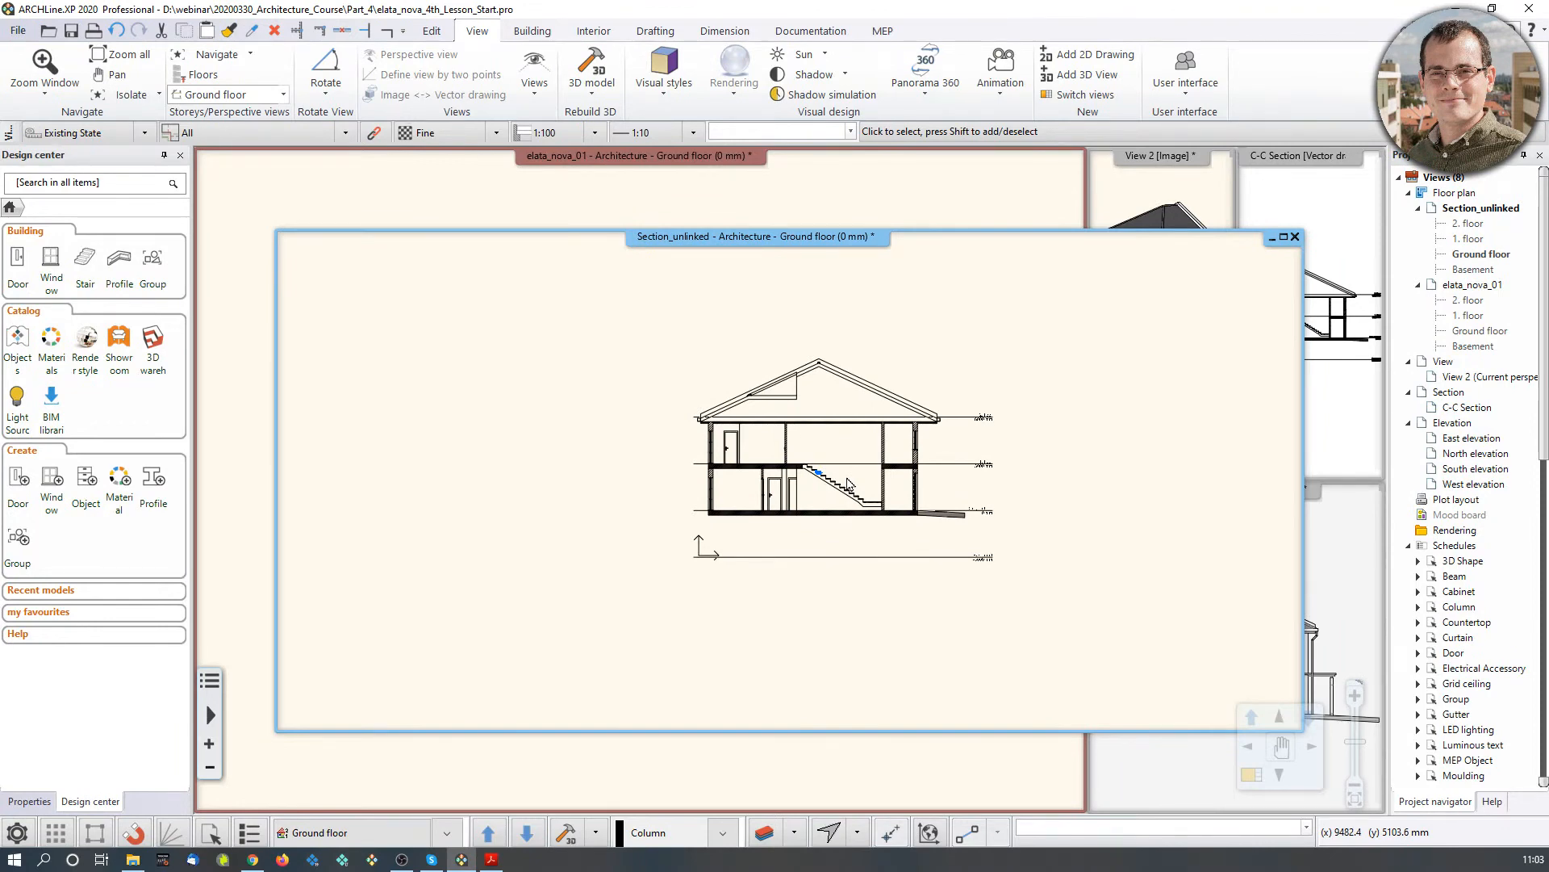
pyautogui.scroll(3, 865, 466)
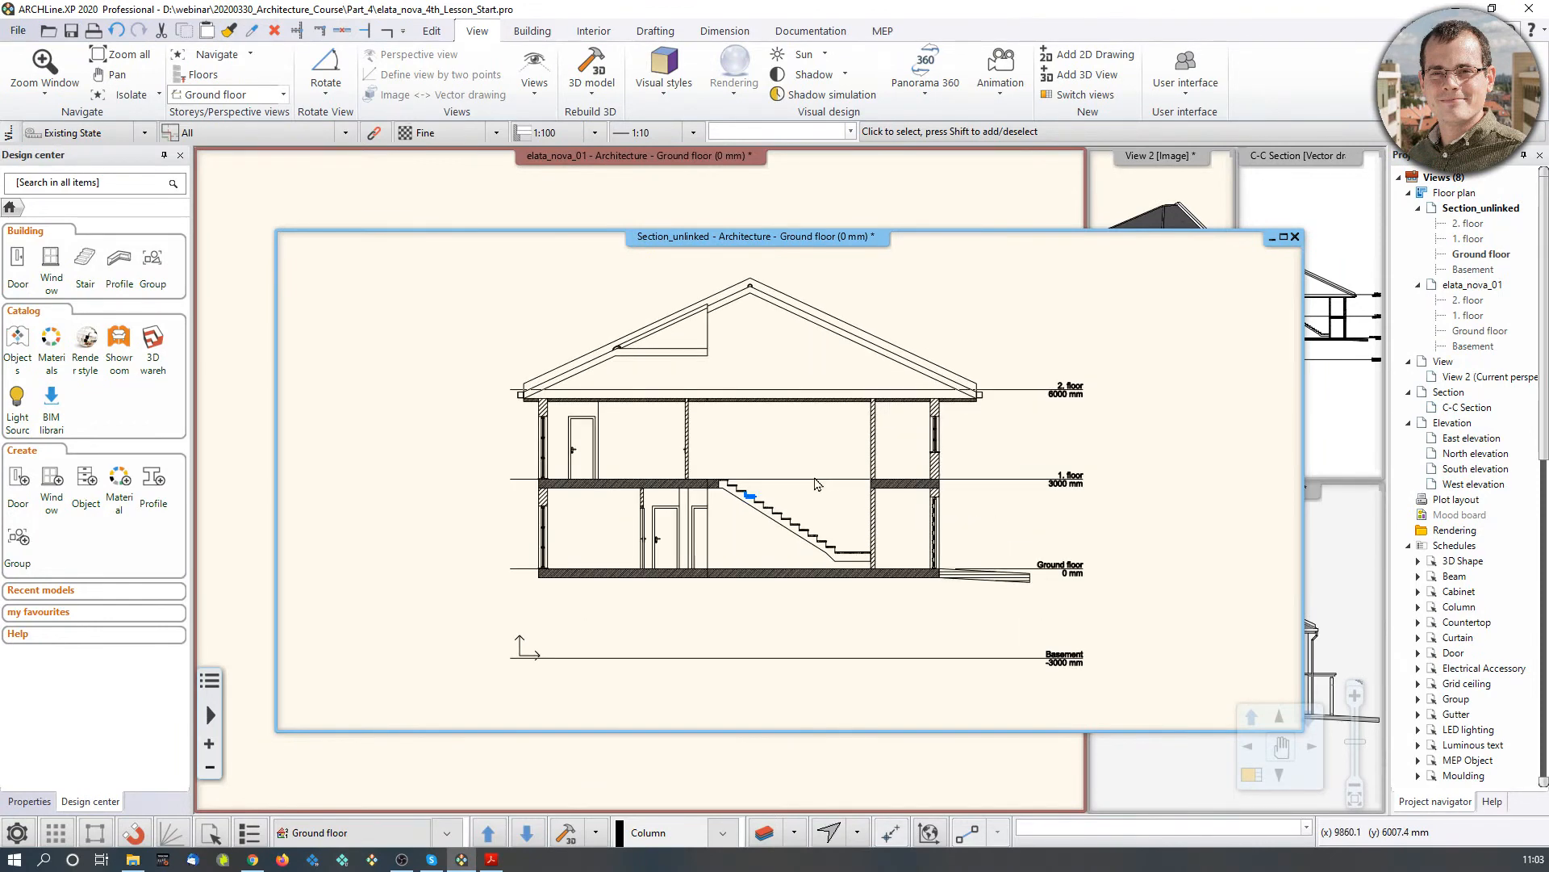
pyautogui.click(662, 484)
pyautogui.scroll(3, 668, 487)
pyautogui.click(652, 497)
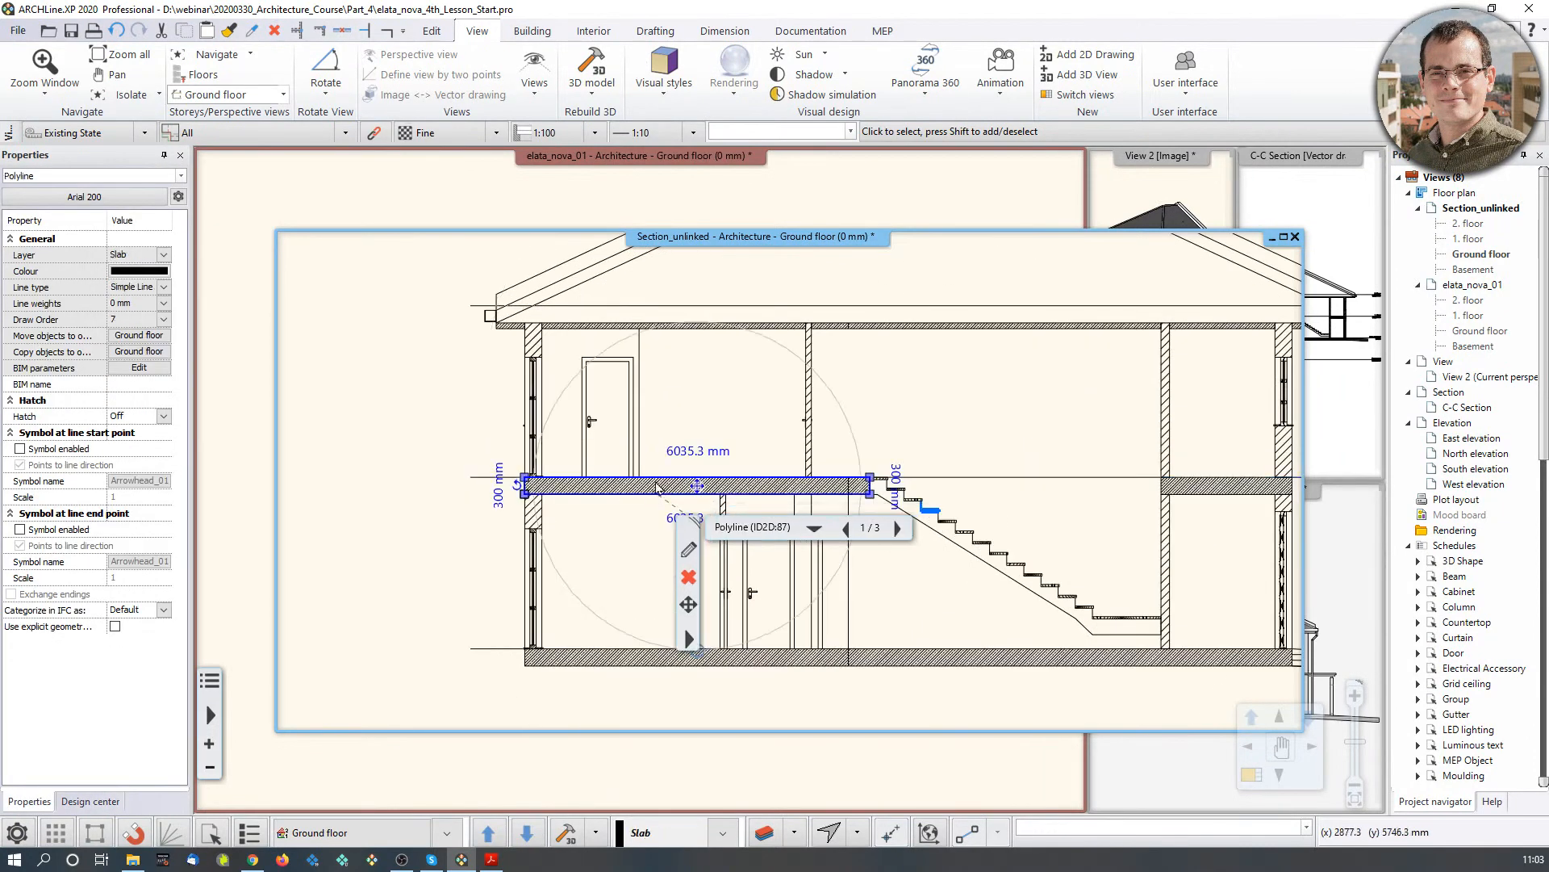
pyautogui.click(643, 398)
pyautogui.scroll(3, 643, 404)
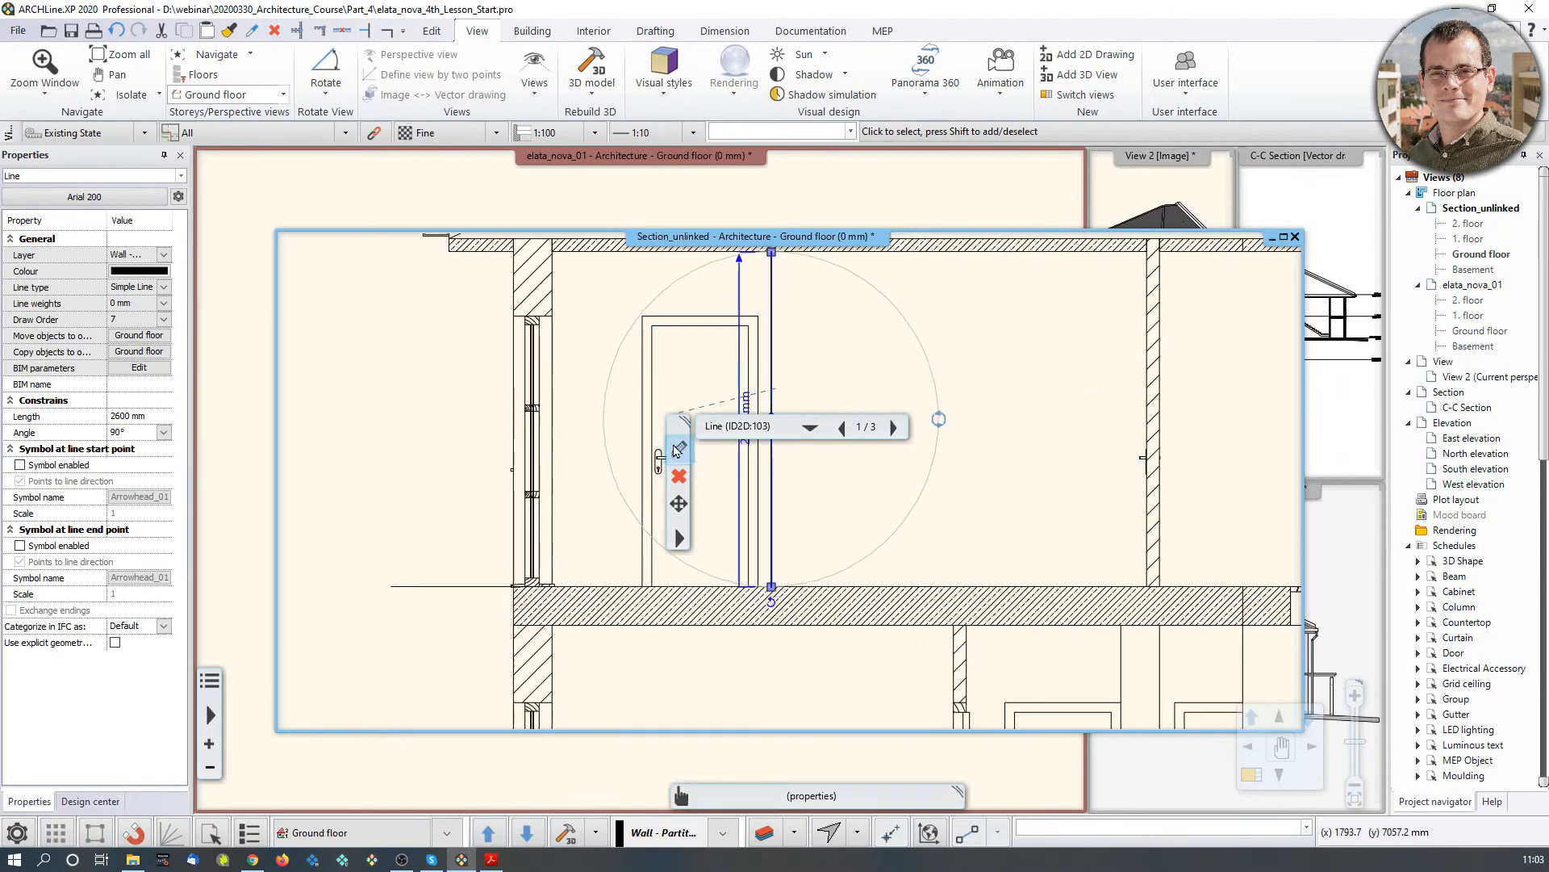
pyautogui.click(643, 405)
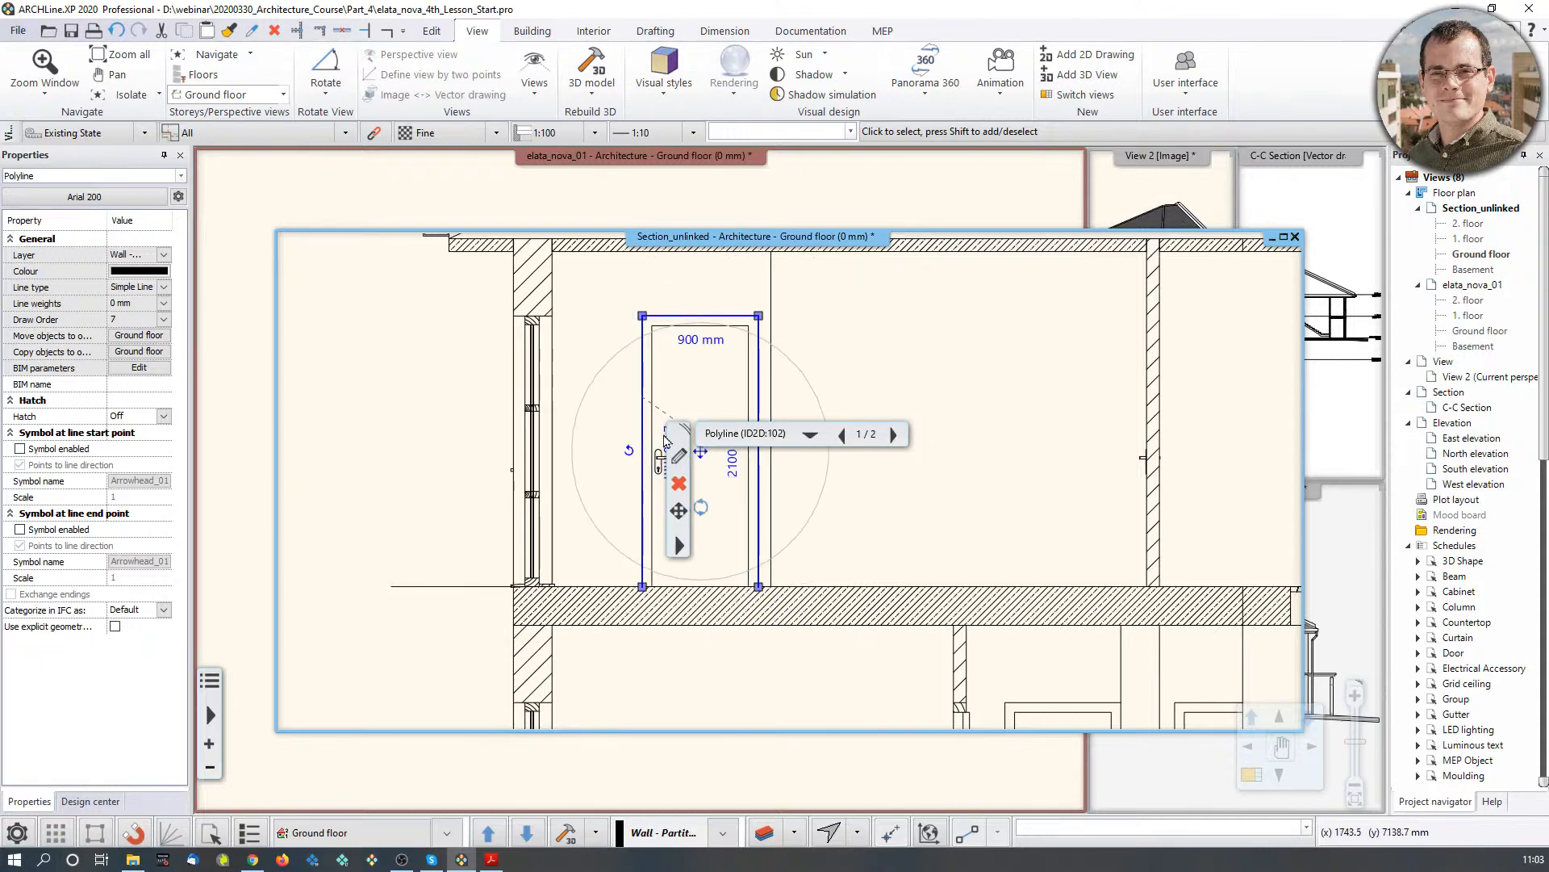
pyautogui.scroll(-2, 643, 440)
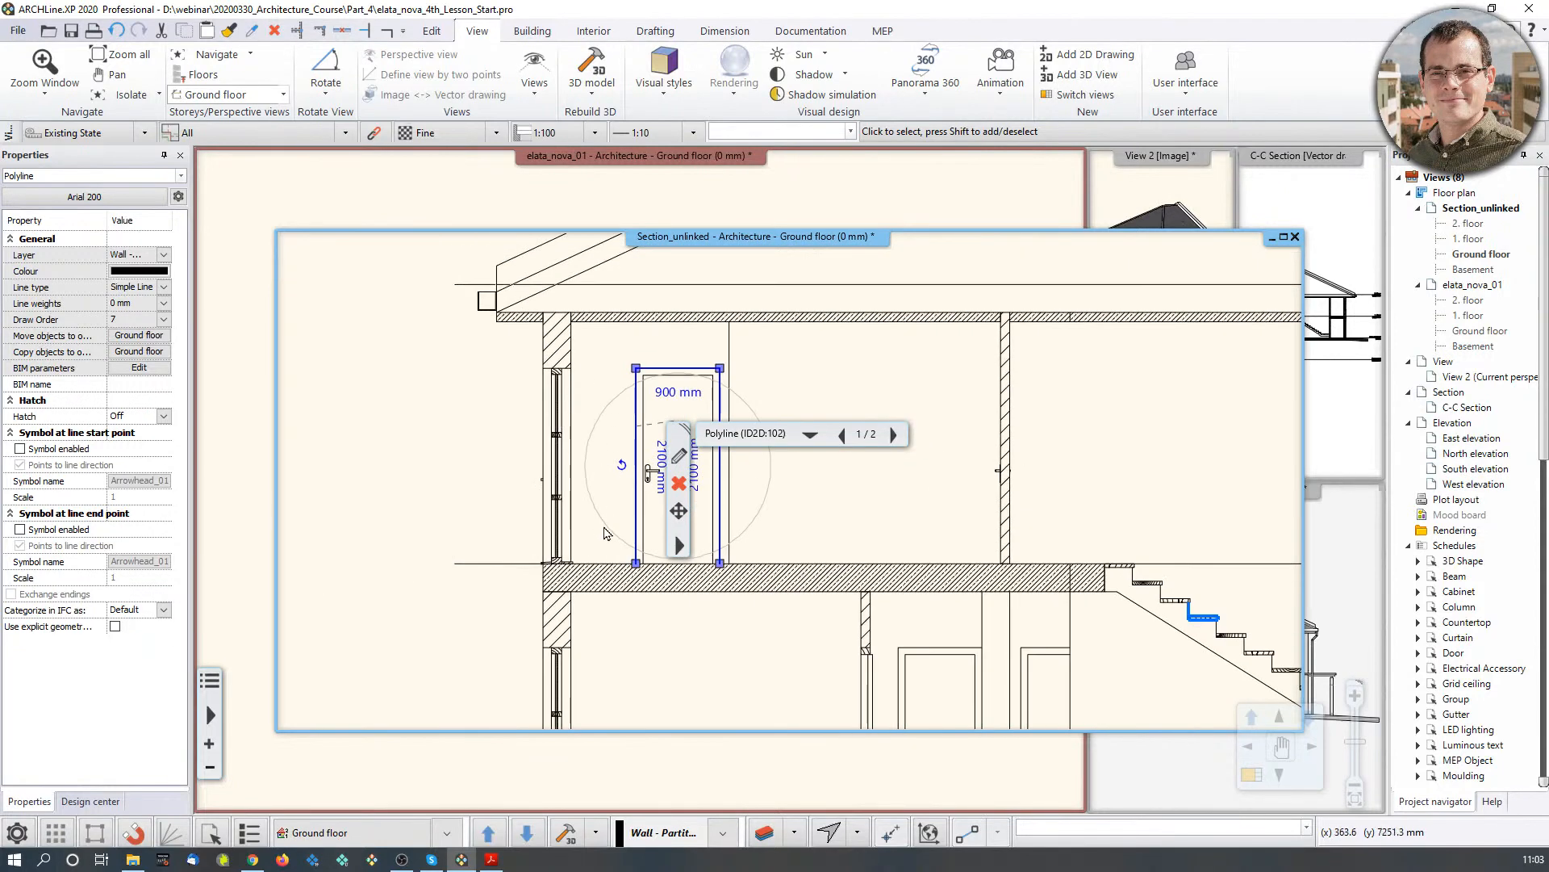
pyautogui.moveTo(605, 533); pyautogui.dragTo(593, 508, button='middle')
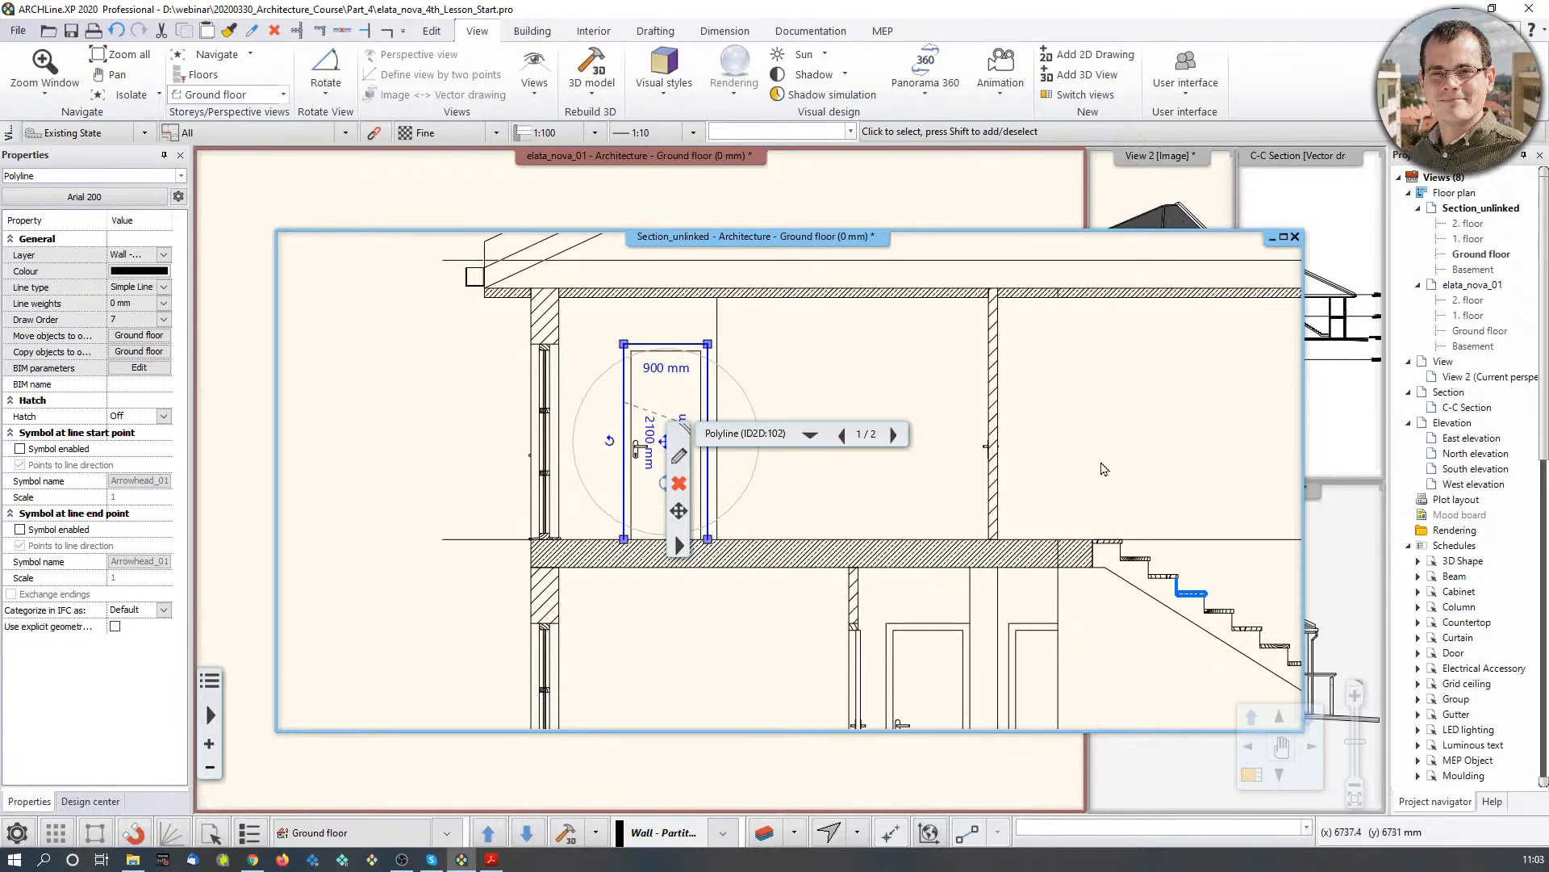
pyautogui.press('Escape')
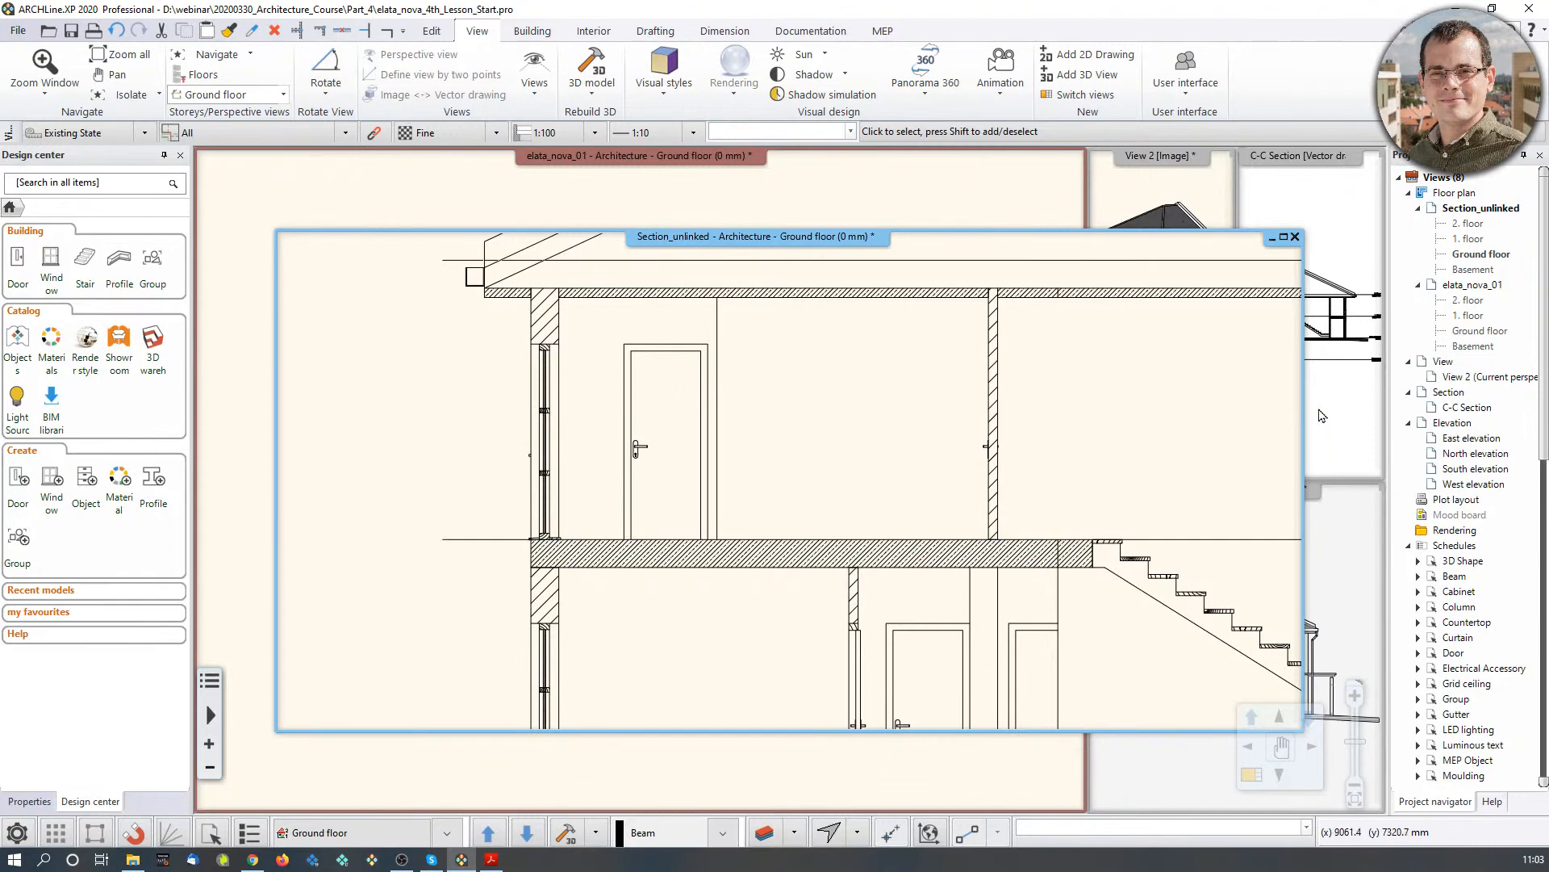
# Step: Compare the original C-C Section with Section_unlinked, ending with the whole pasted section in view
pyautogui.click(1344, 408)
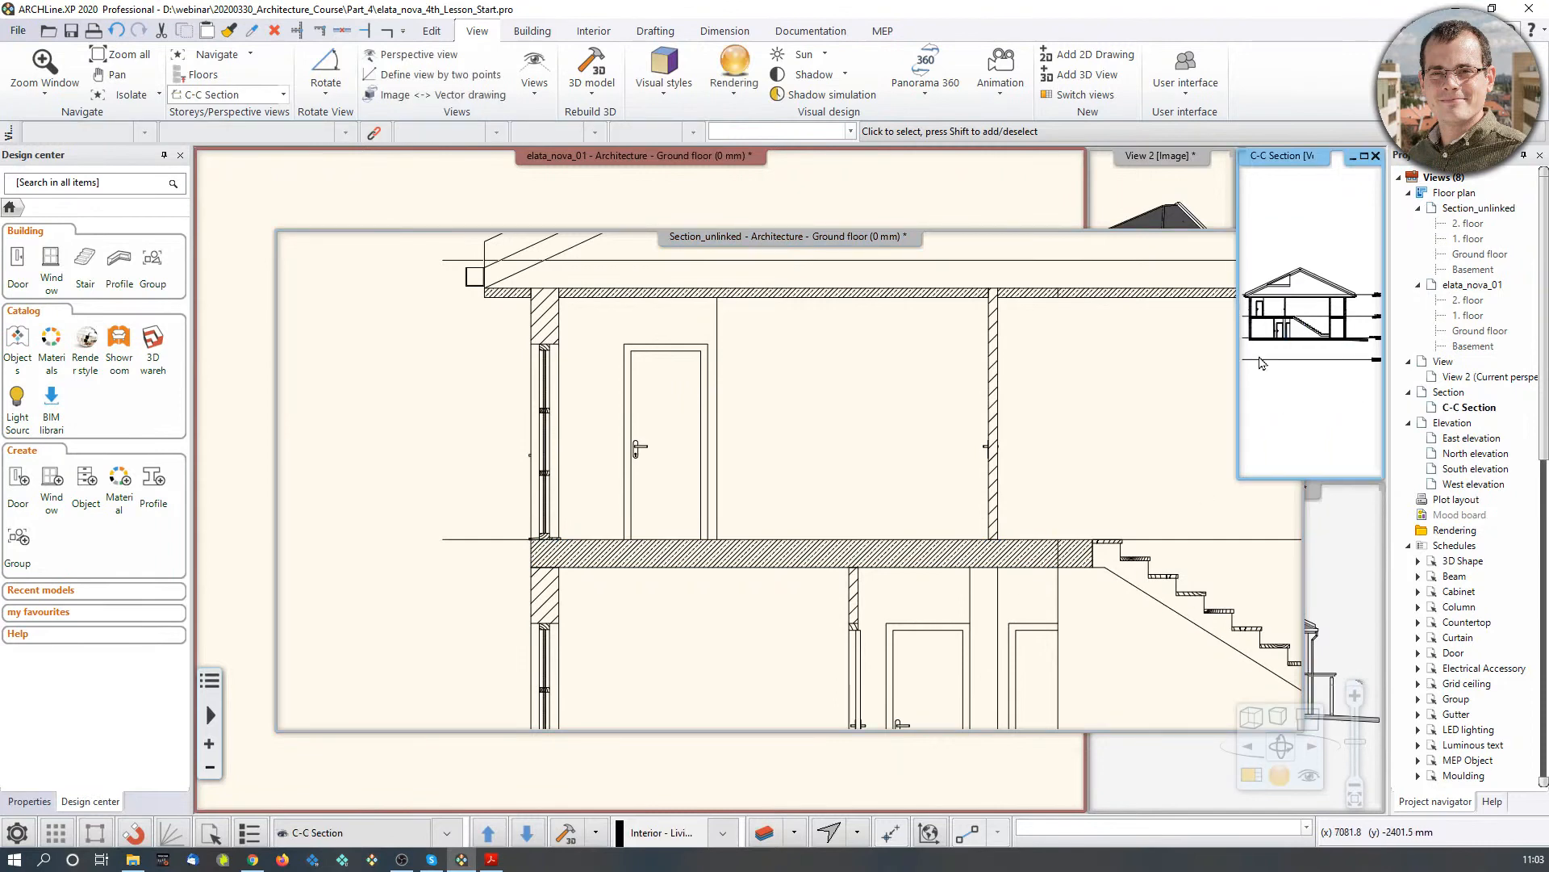
pyautogui.click(868, 407)
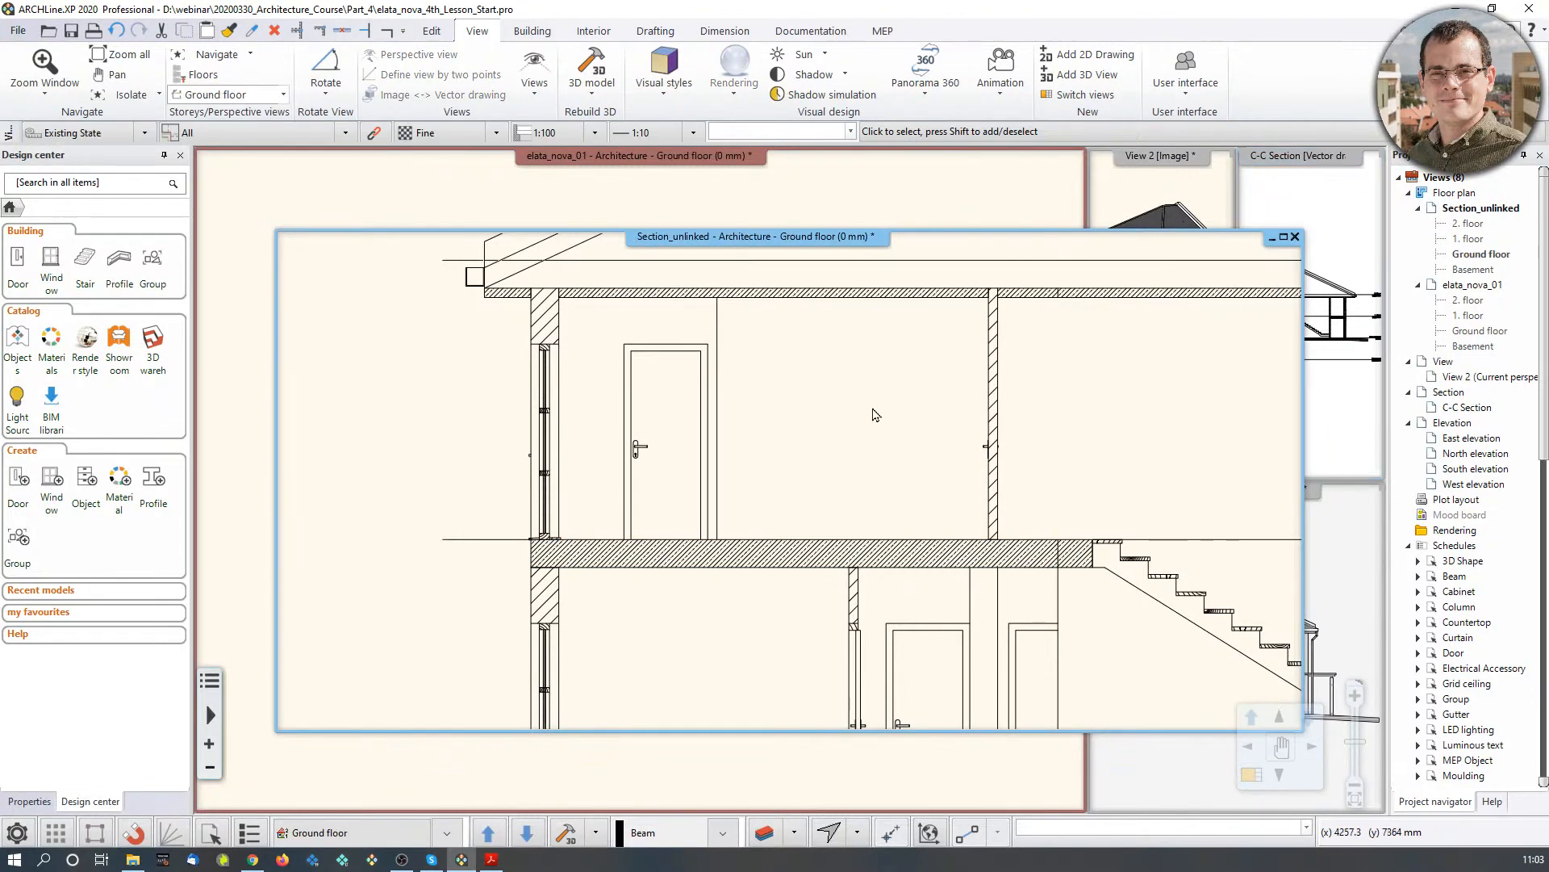
pyautogui.scroll(-5, 931, 494)
pyautogui.moveTo(1066, 572); pyautogui.dragTo(1020, 552, button='middle')
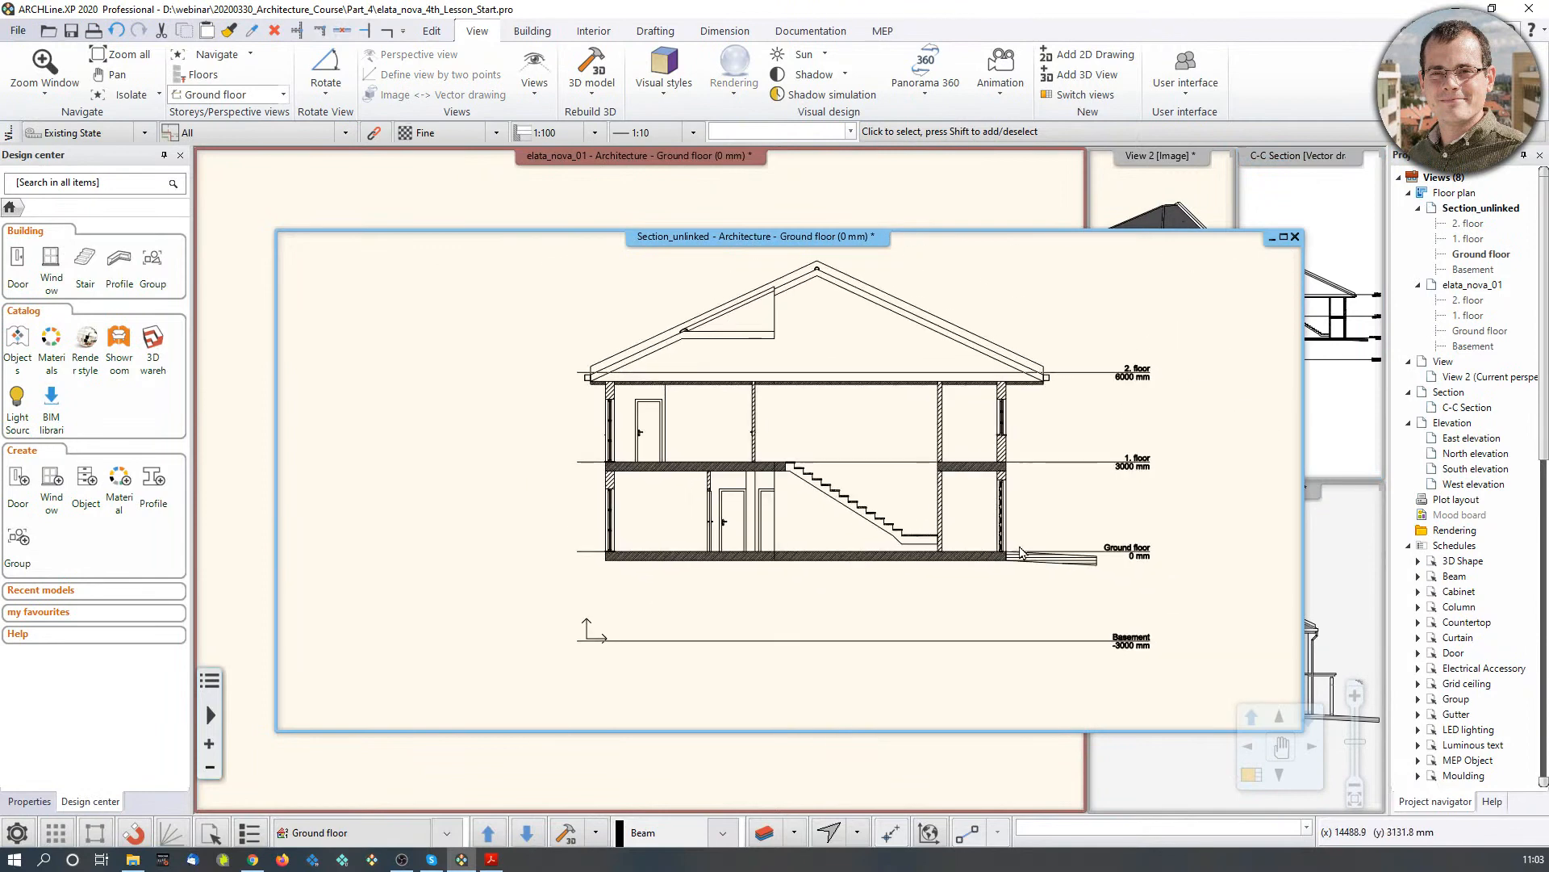
# Step: Delete the Basement level line together with its labels from the Section_unlinked drawing
pyautogui.click(953, 642)
pyautogui.click(1183, 673)
pyautogui.click(536, 594)
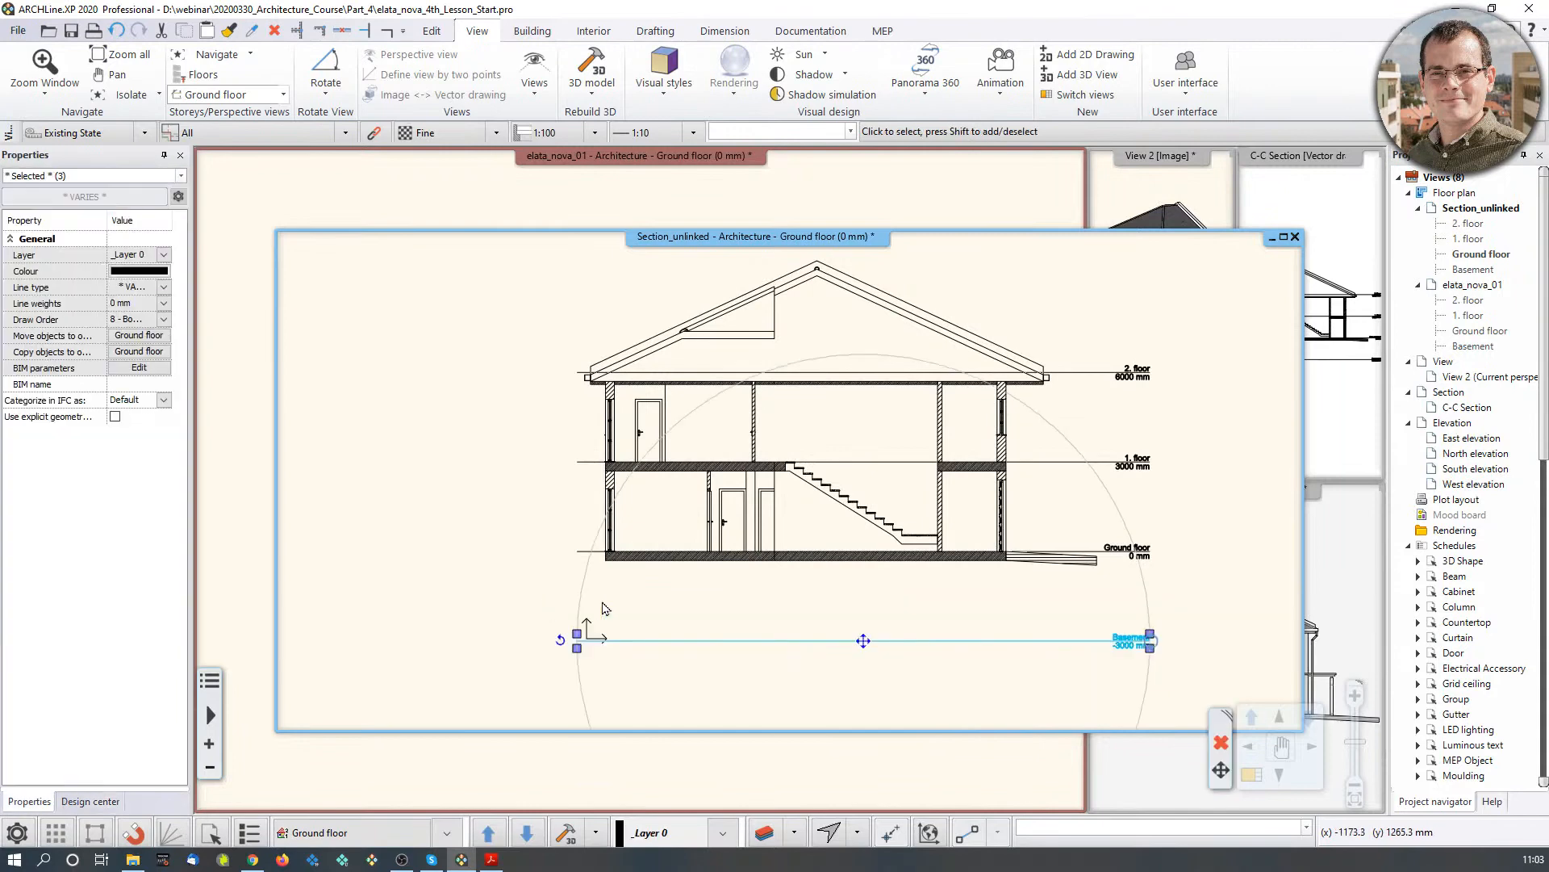
pyautogui.press('Escape')
# Step: Try deleting the inner outline of the ground-floor door facing the viewer in Section_unlinked
pyautogui.scroll(4, 598, 523)
pyautogui.scroll(3, 955, 529)
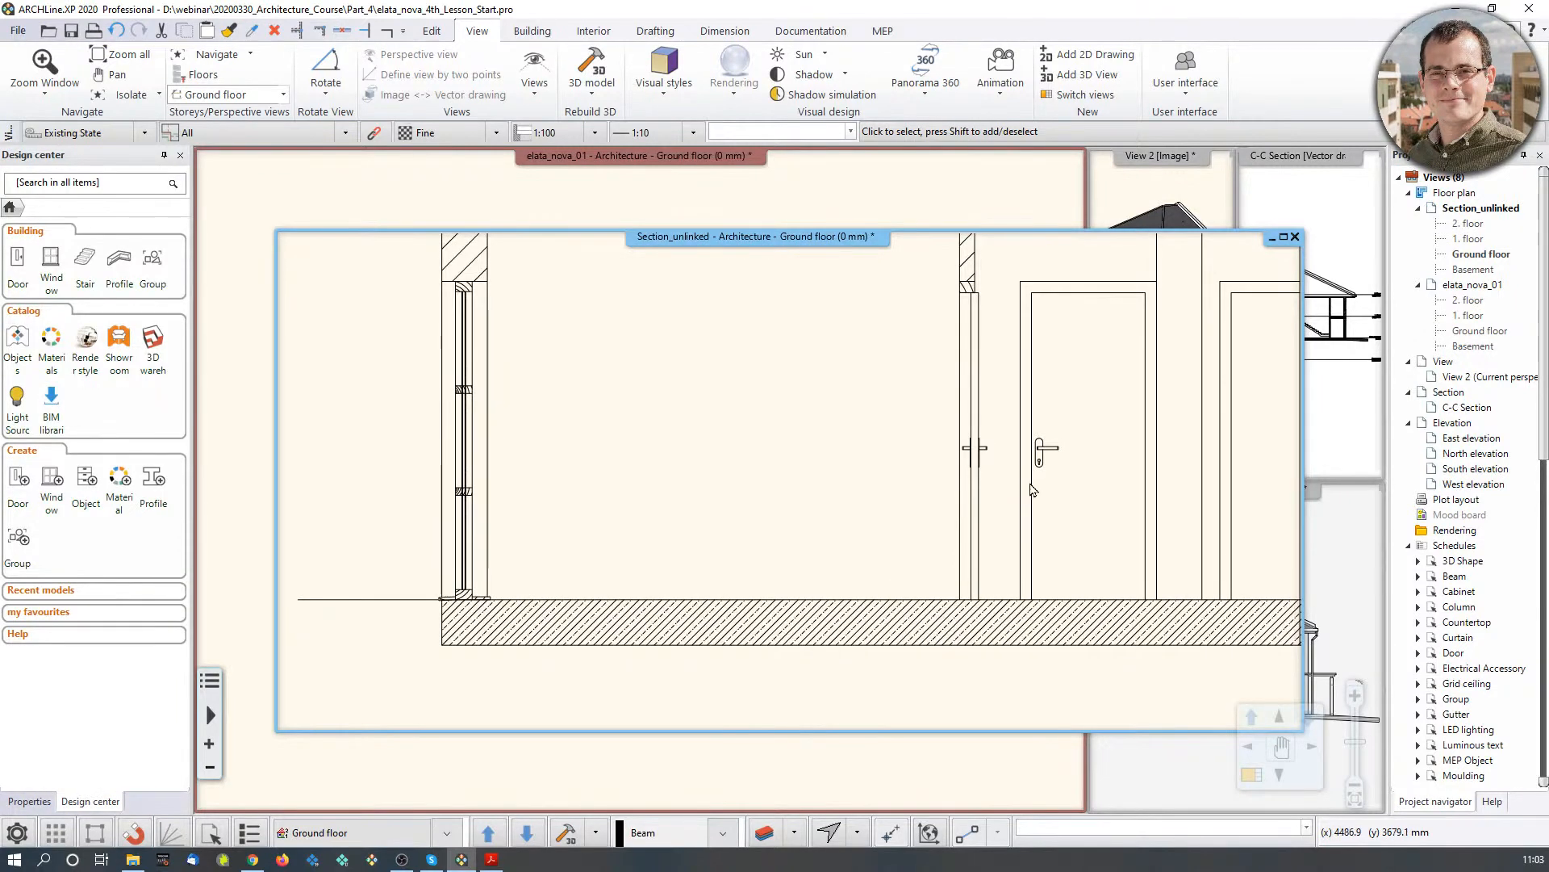
pyautogui.click(1033, 488)
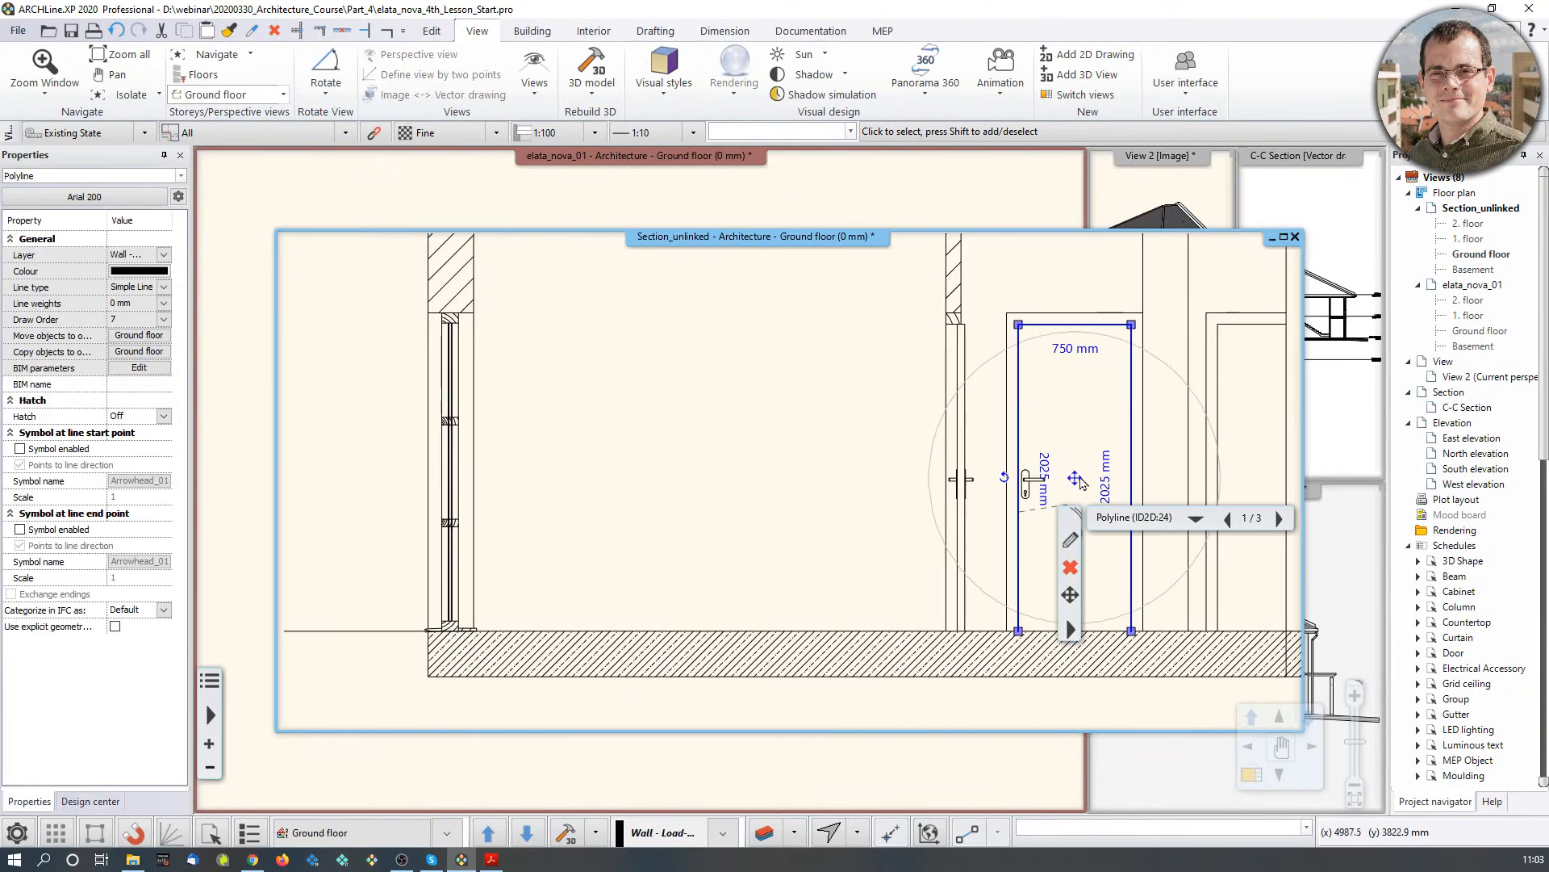
pyautogui.click(1070, 567)
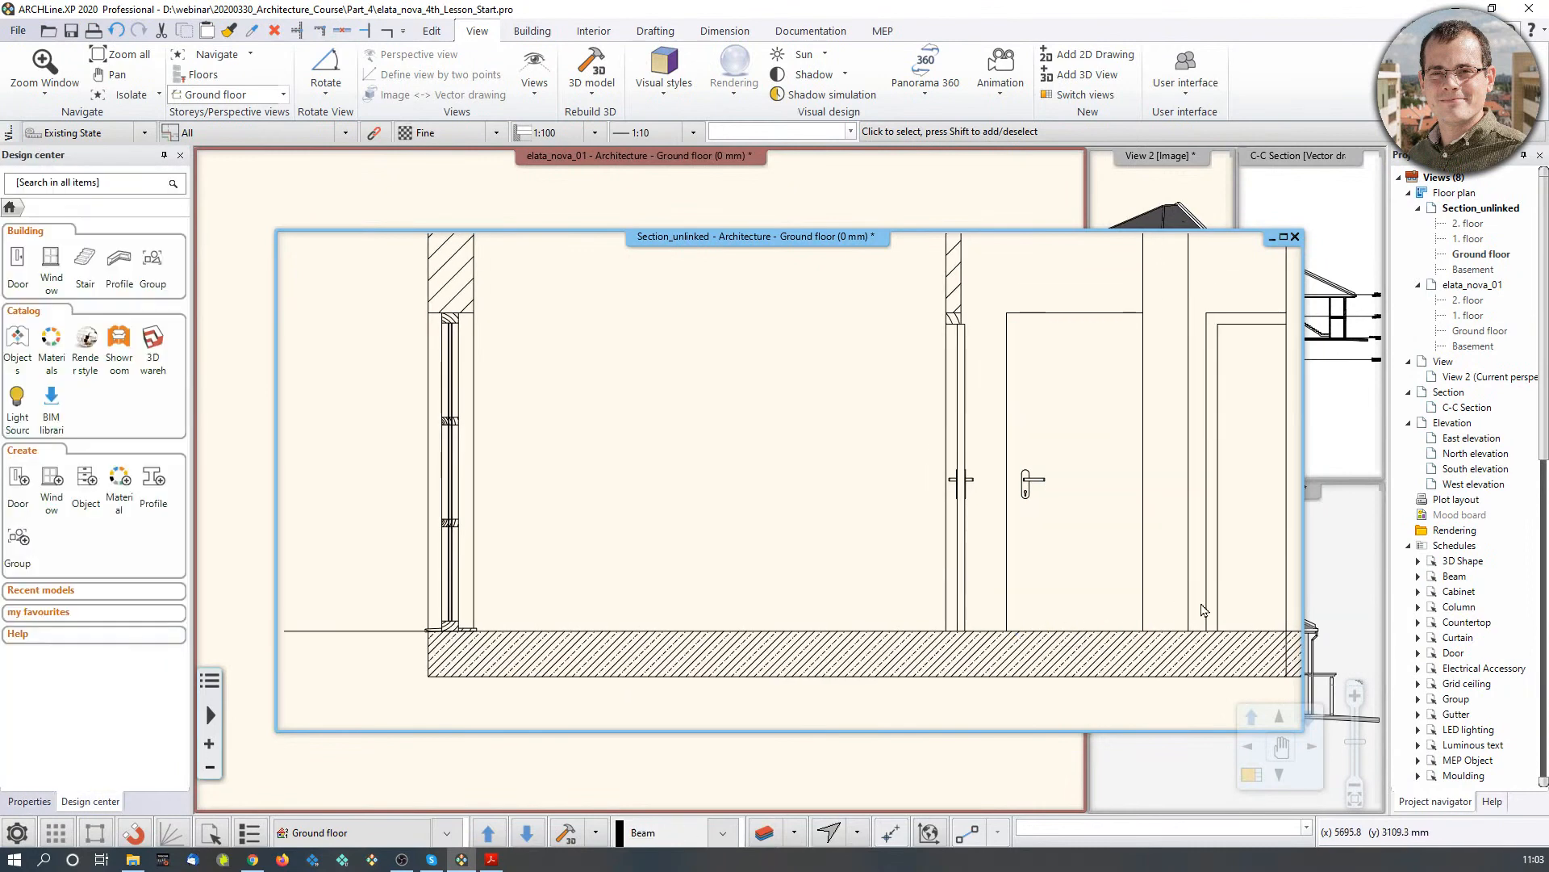
pyautogui.scroll(-1, 1102, 495)
pyautogui.scroll(-2, 1102, 495)
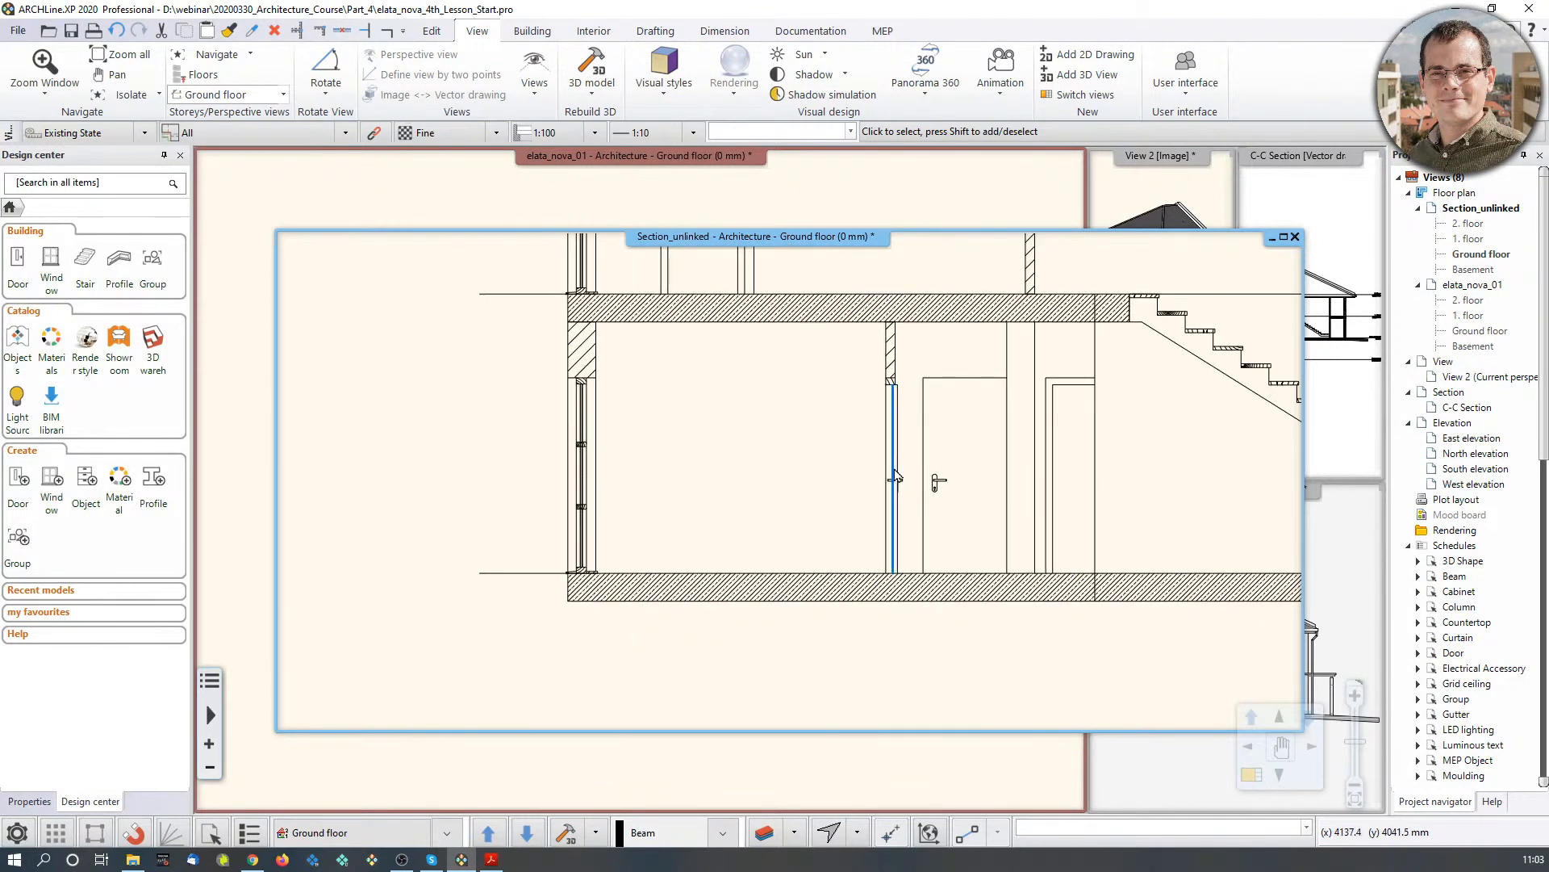
pyautogui.scroll(-5, 881, 473)
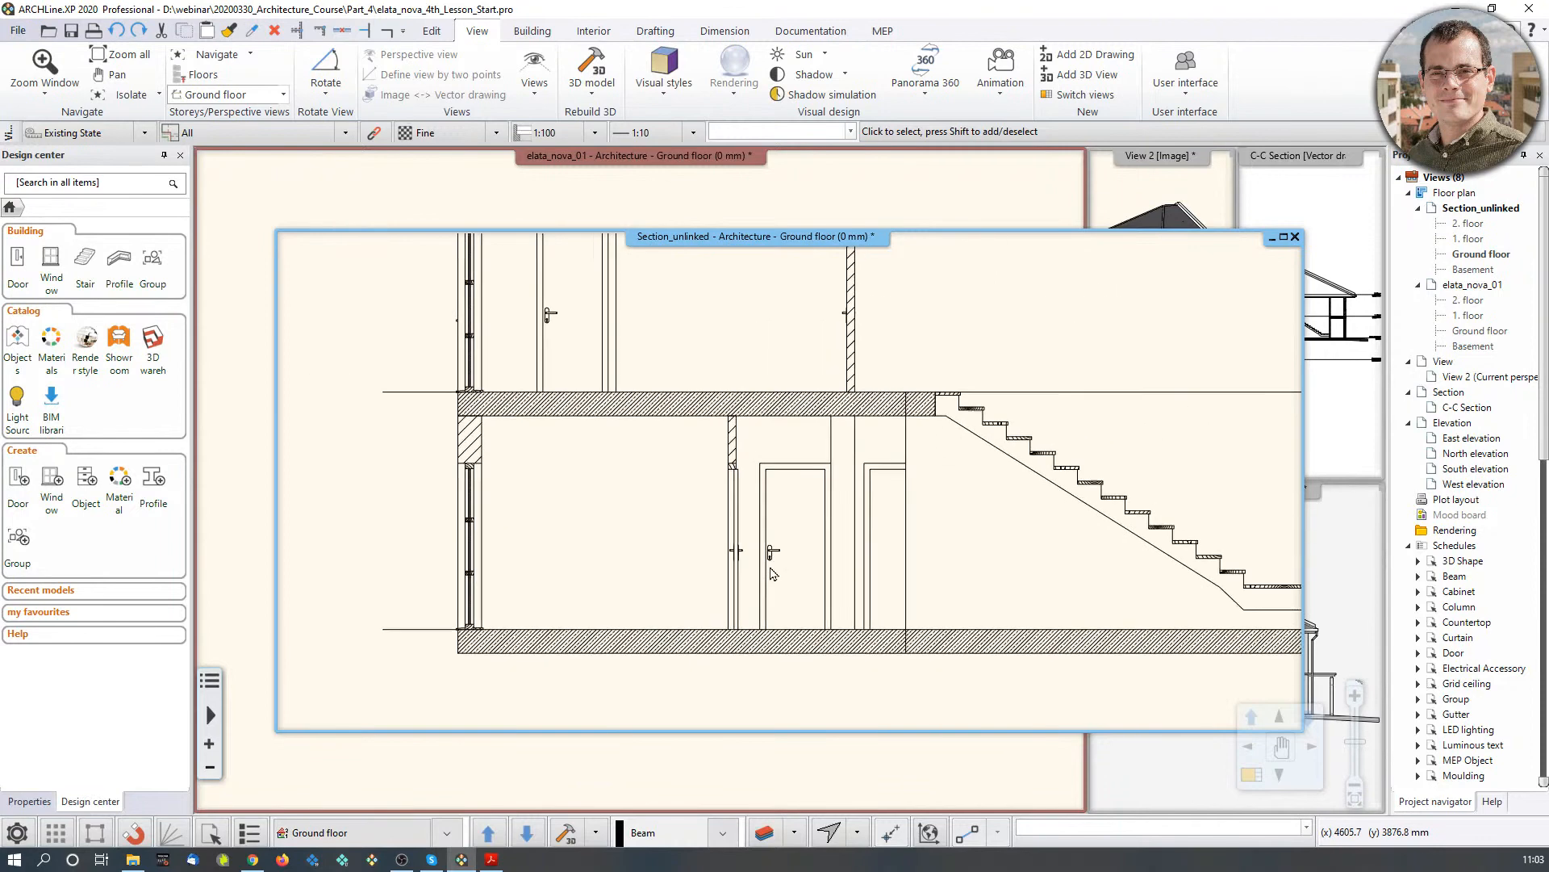
pyautogui.moveTo(1067, 462); pyautogui.dragTo(1038, 519, button='middle')
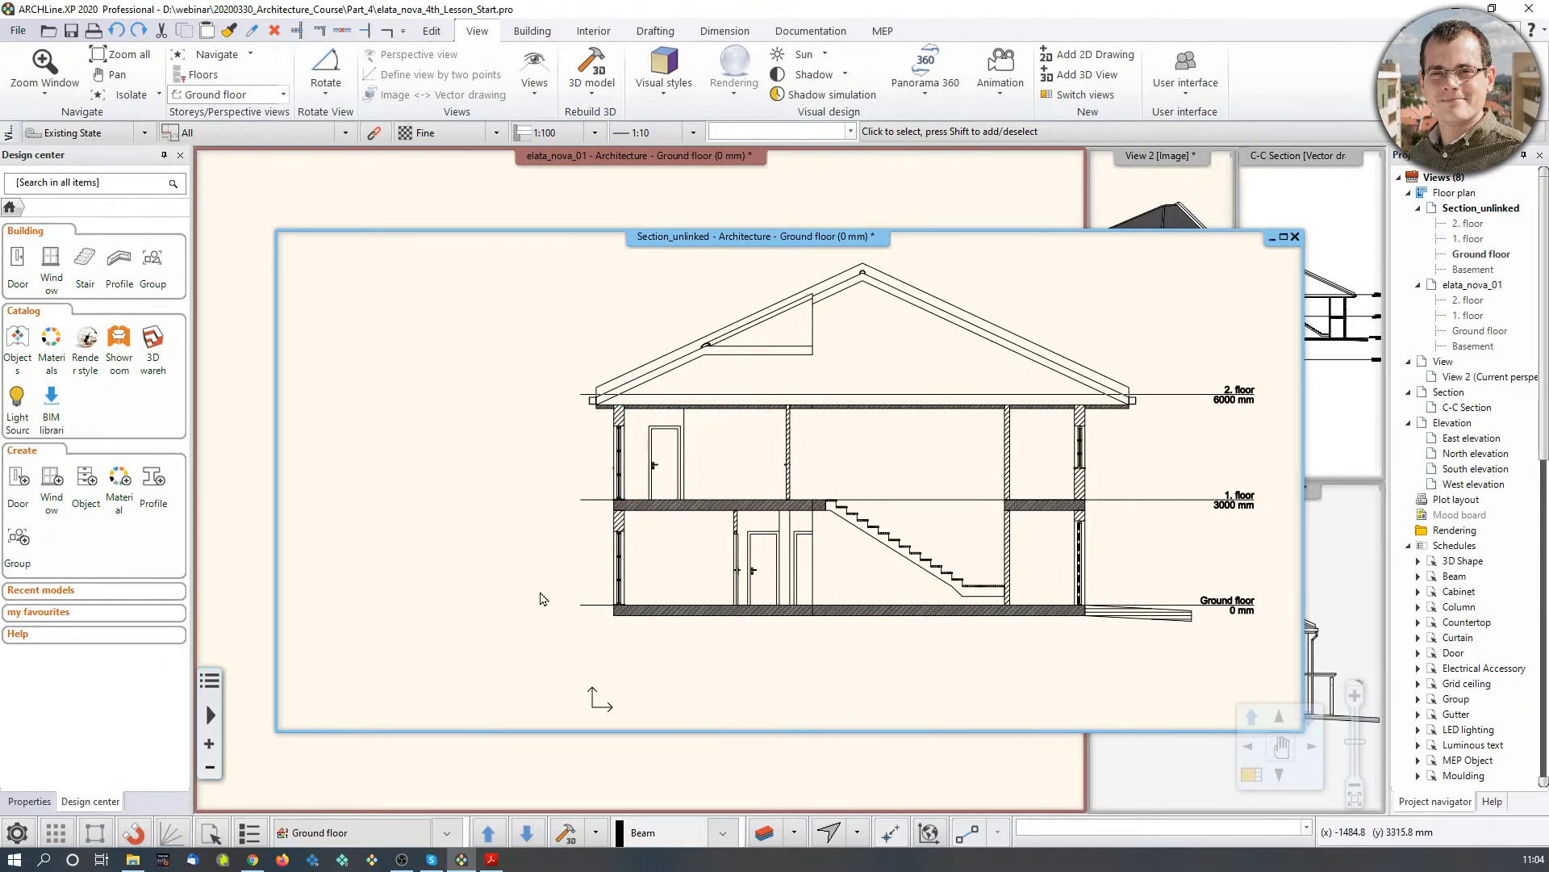
# Step: Magnify Section_unlinked into the main view and make it the active drawing
pyautogui.click(1256, 774)
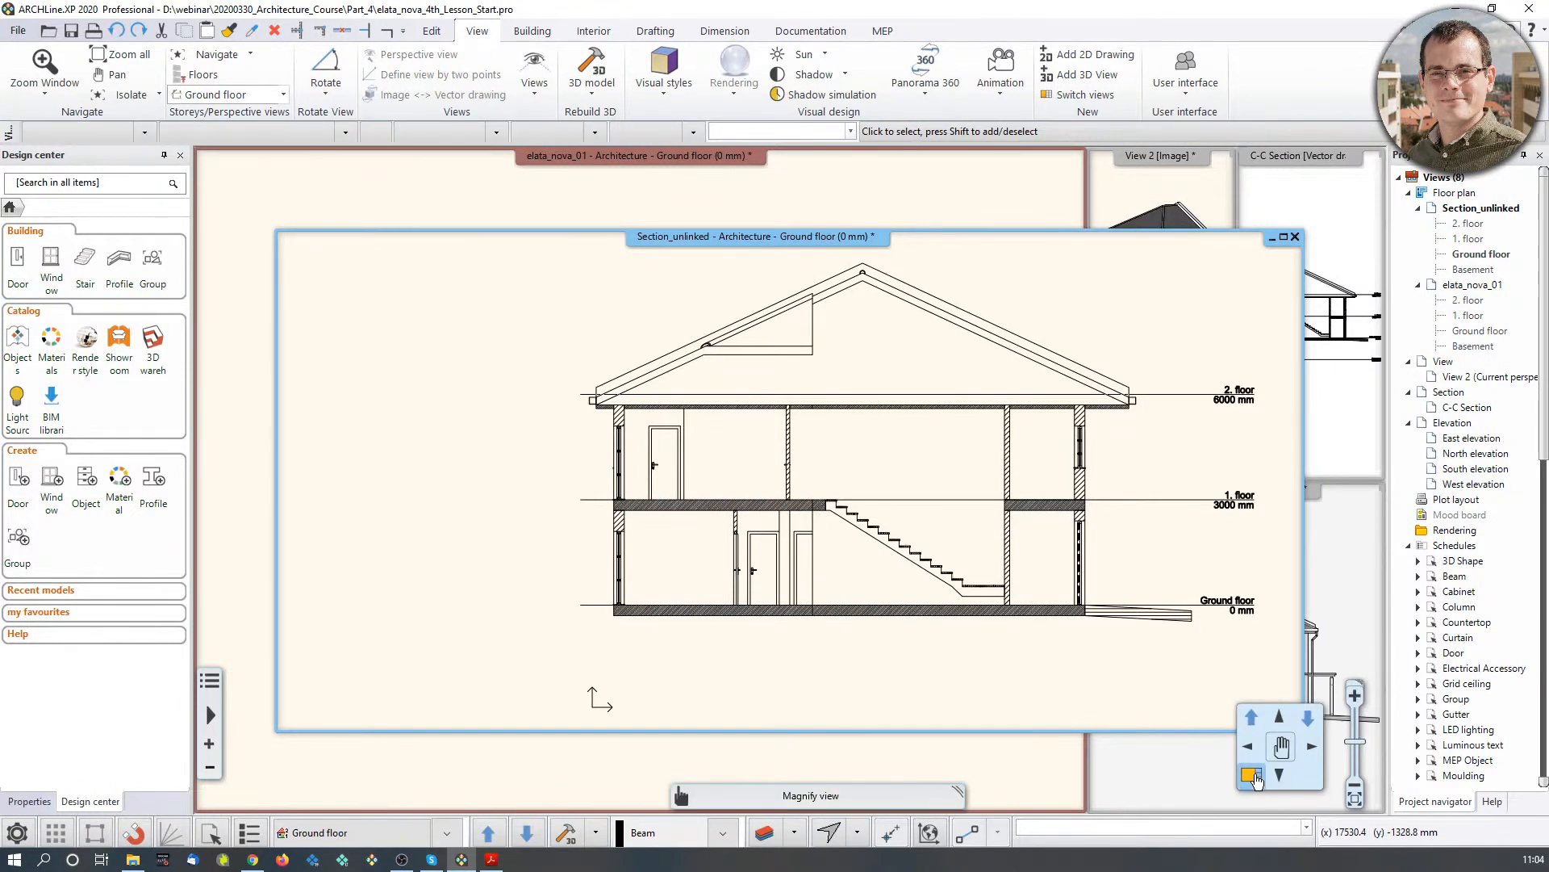
pyautogui.moveTo(825, 569)
pyautogui.mouseDown(button='middle')
pyautogui.moveTo(896, 522)
pyautogui.moveTo(972, 515)
pyautogui.mouseUp(button='middle')
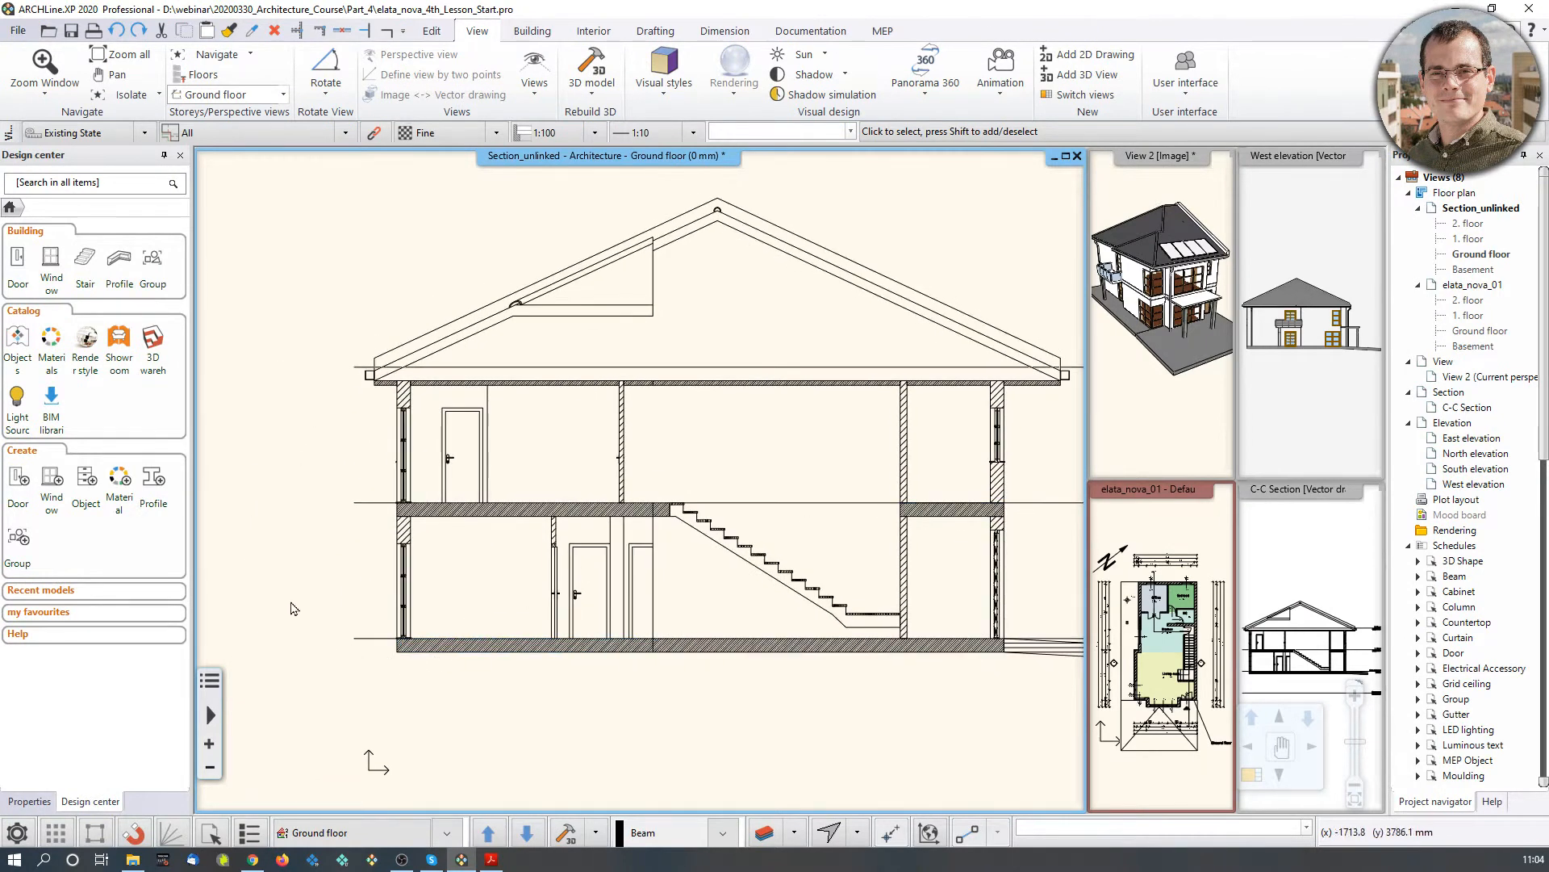
pyautogui.click(1342, 572)
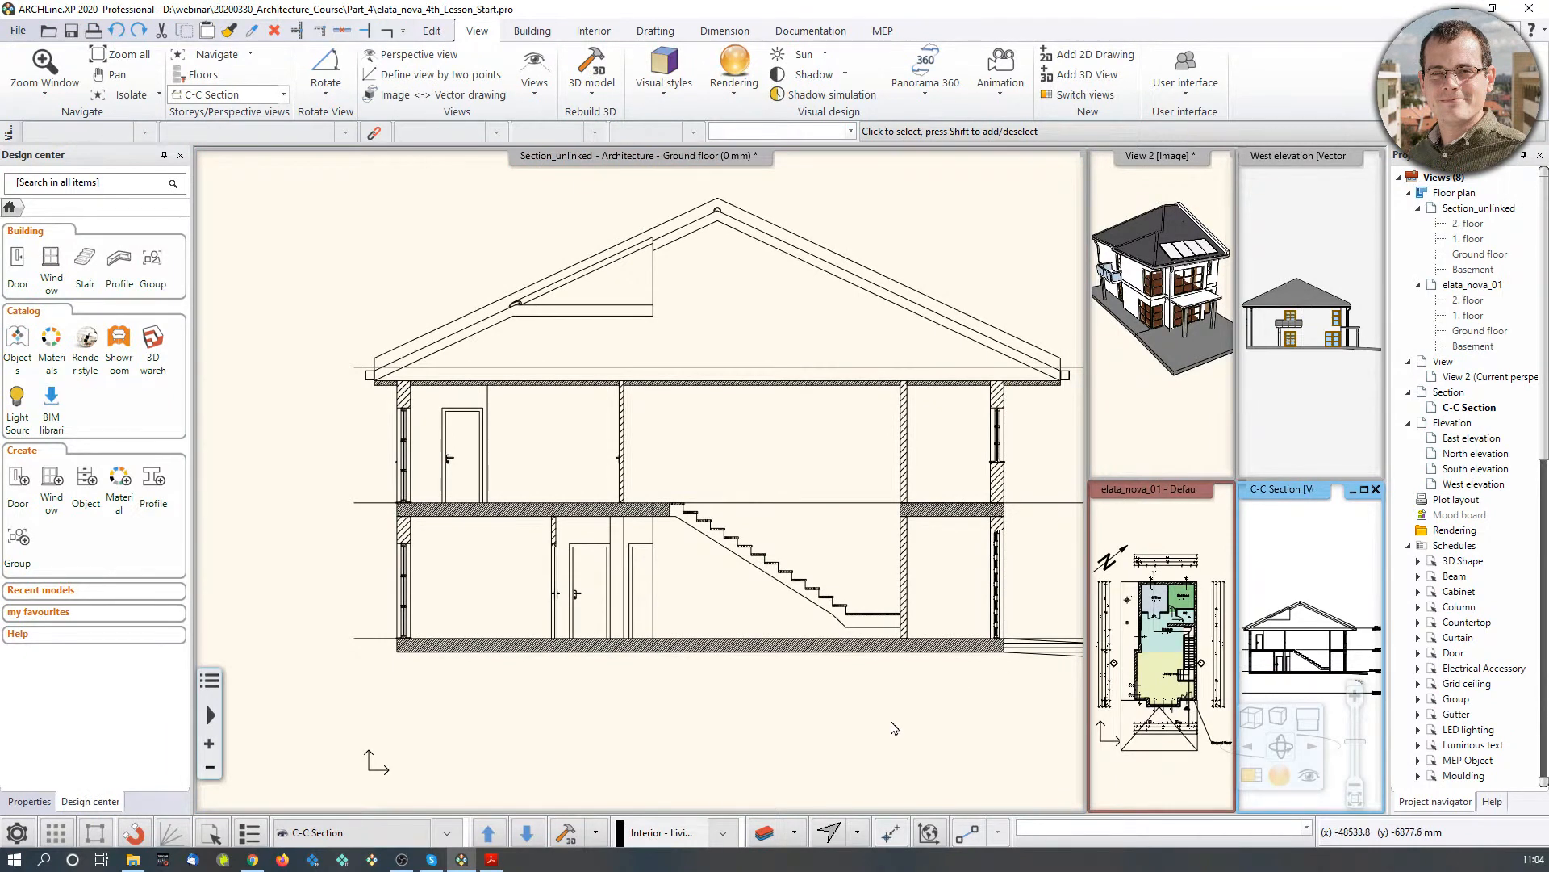
pyautogui.click(595, 711)
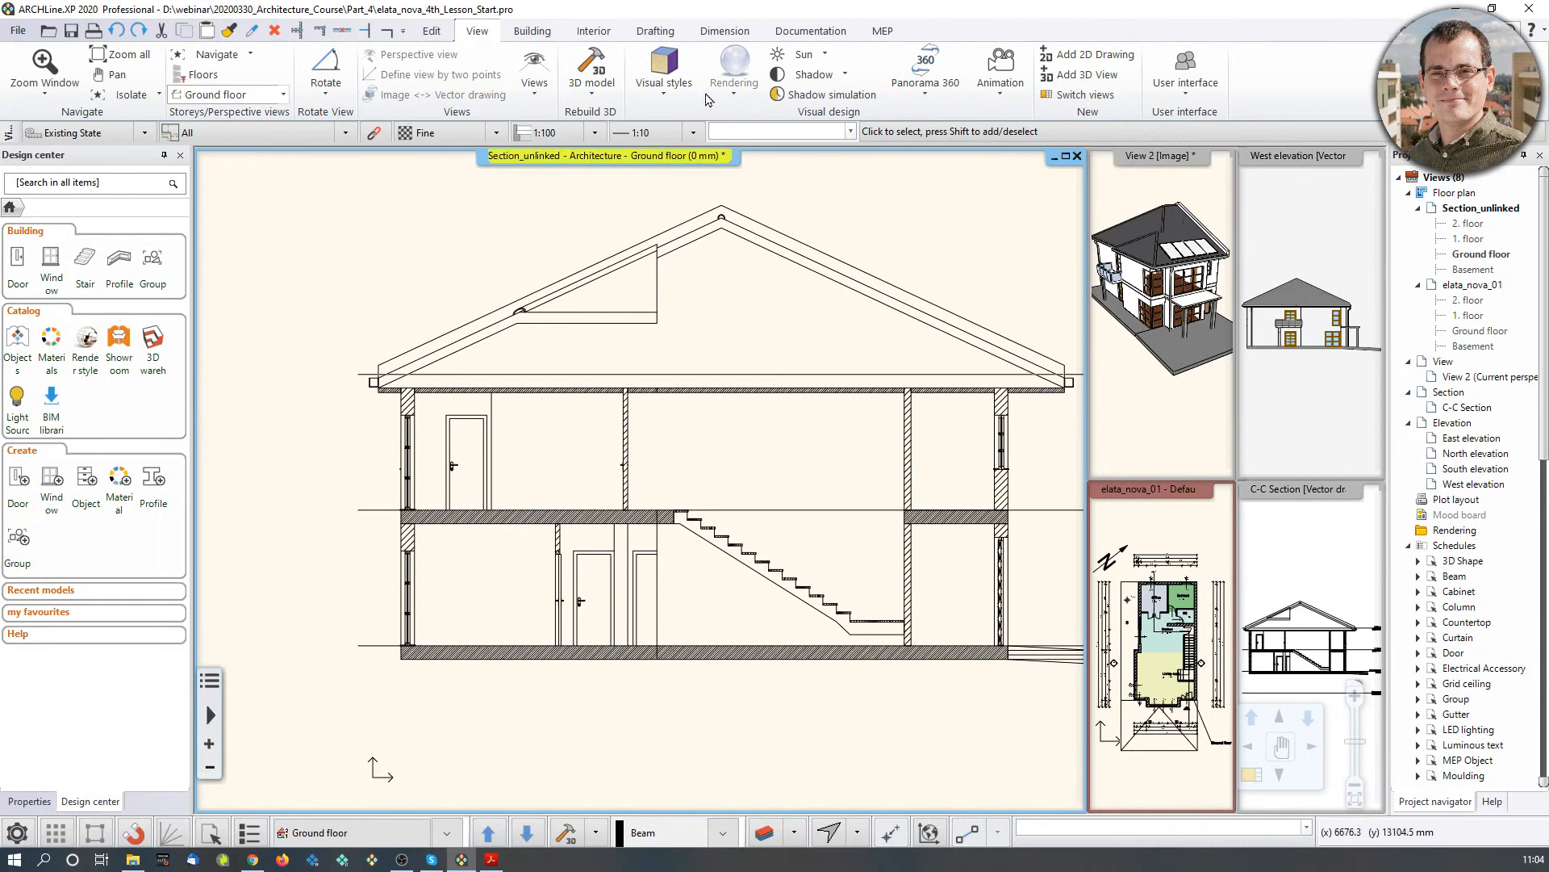
# Step: Start section elevation dimensions with the zero origin on the ground-floor slab's top edge and place the ±0.00 mark outside the exterior wall
pyautogui.click(725, 37)
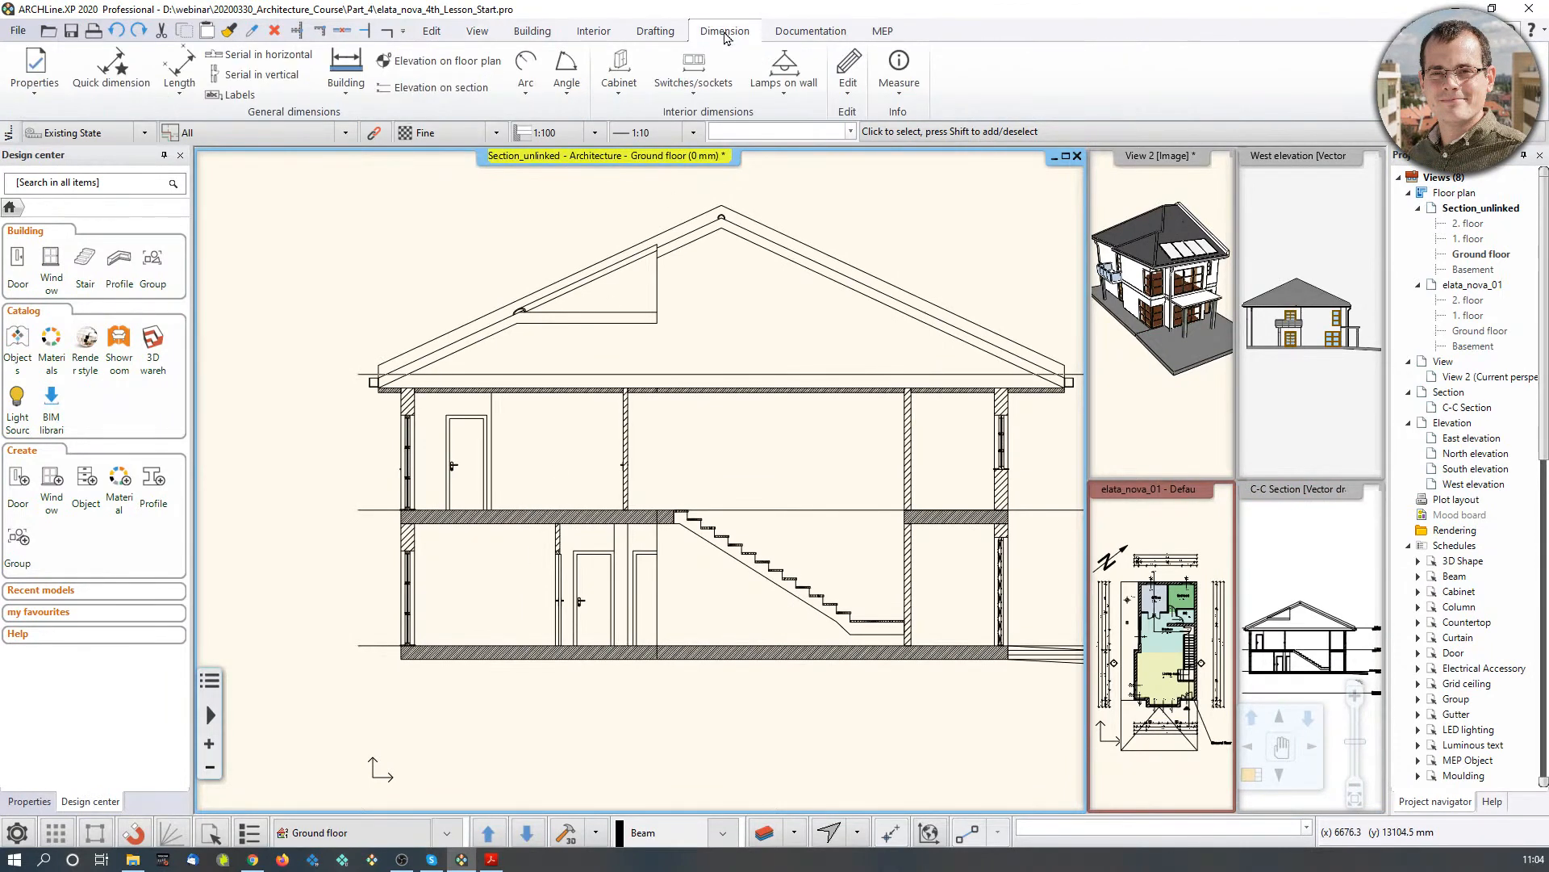
pyautogui.click(427, 87)
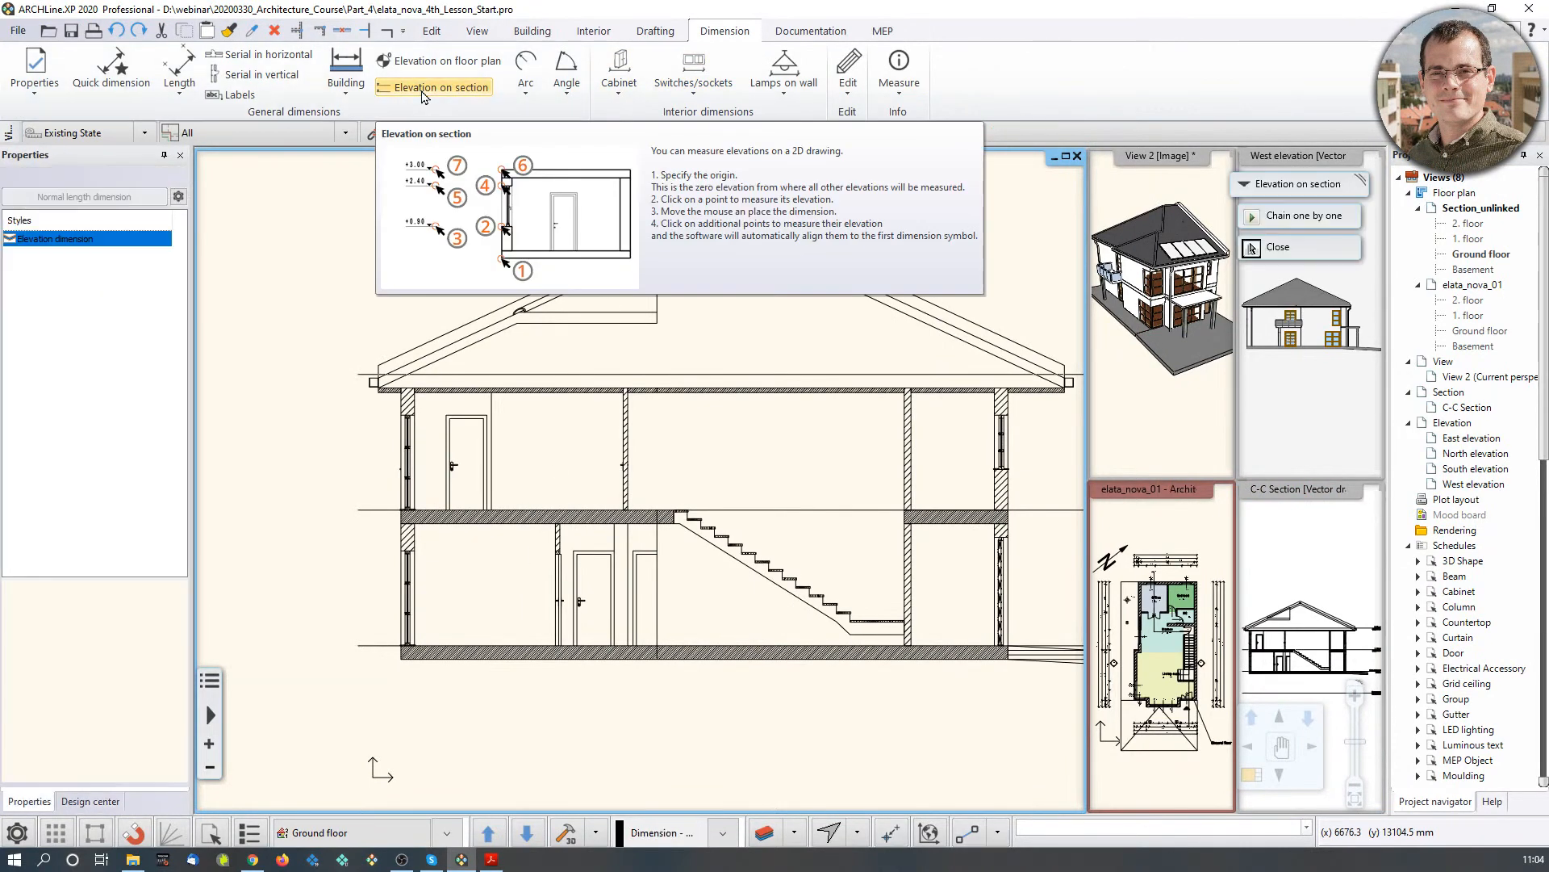
pyautogui.scroll(2, 475, 645)
pyautogui.scroll(4, 525, 585)
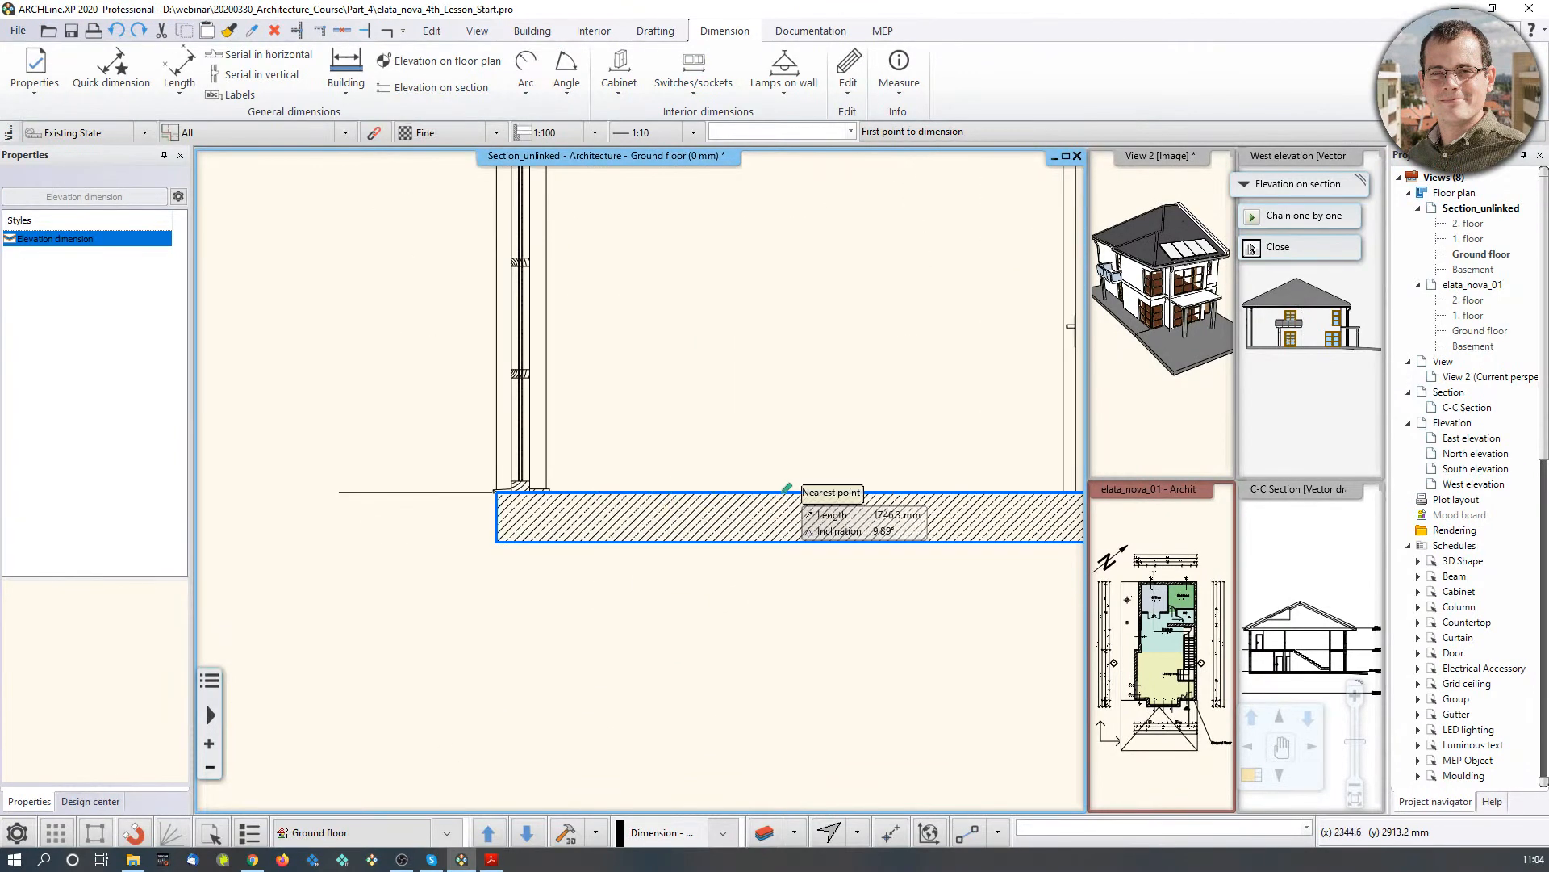
pyautogui.click(747, 493)
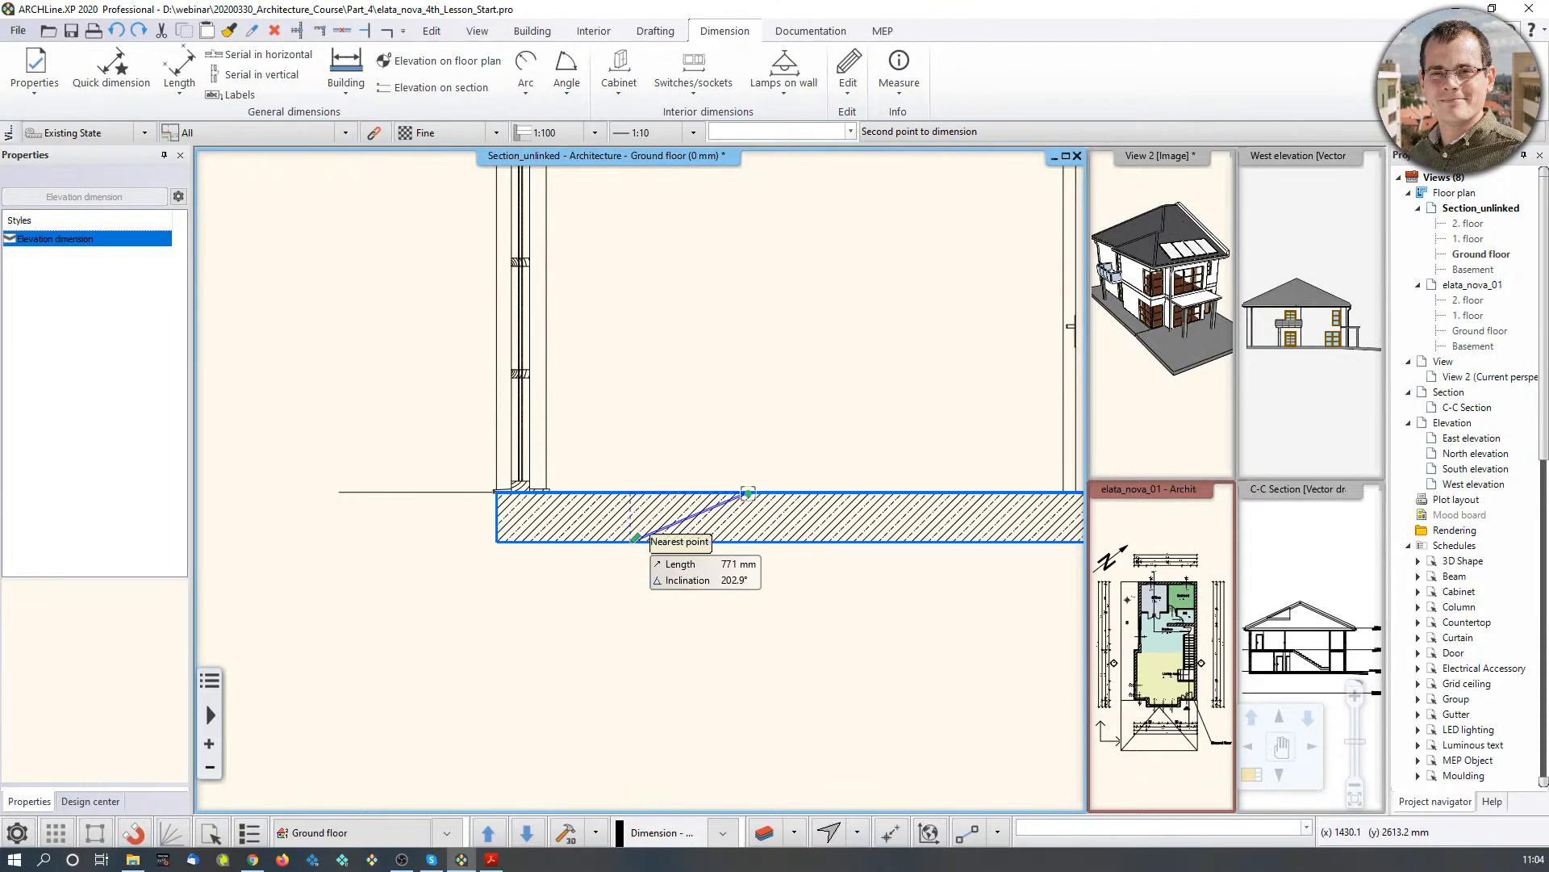
pyautogui.scroll(5, 604, 563)
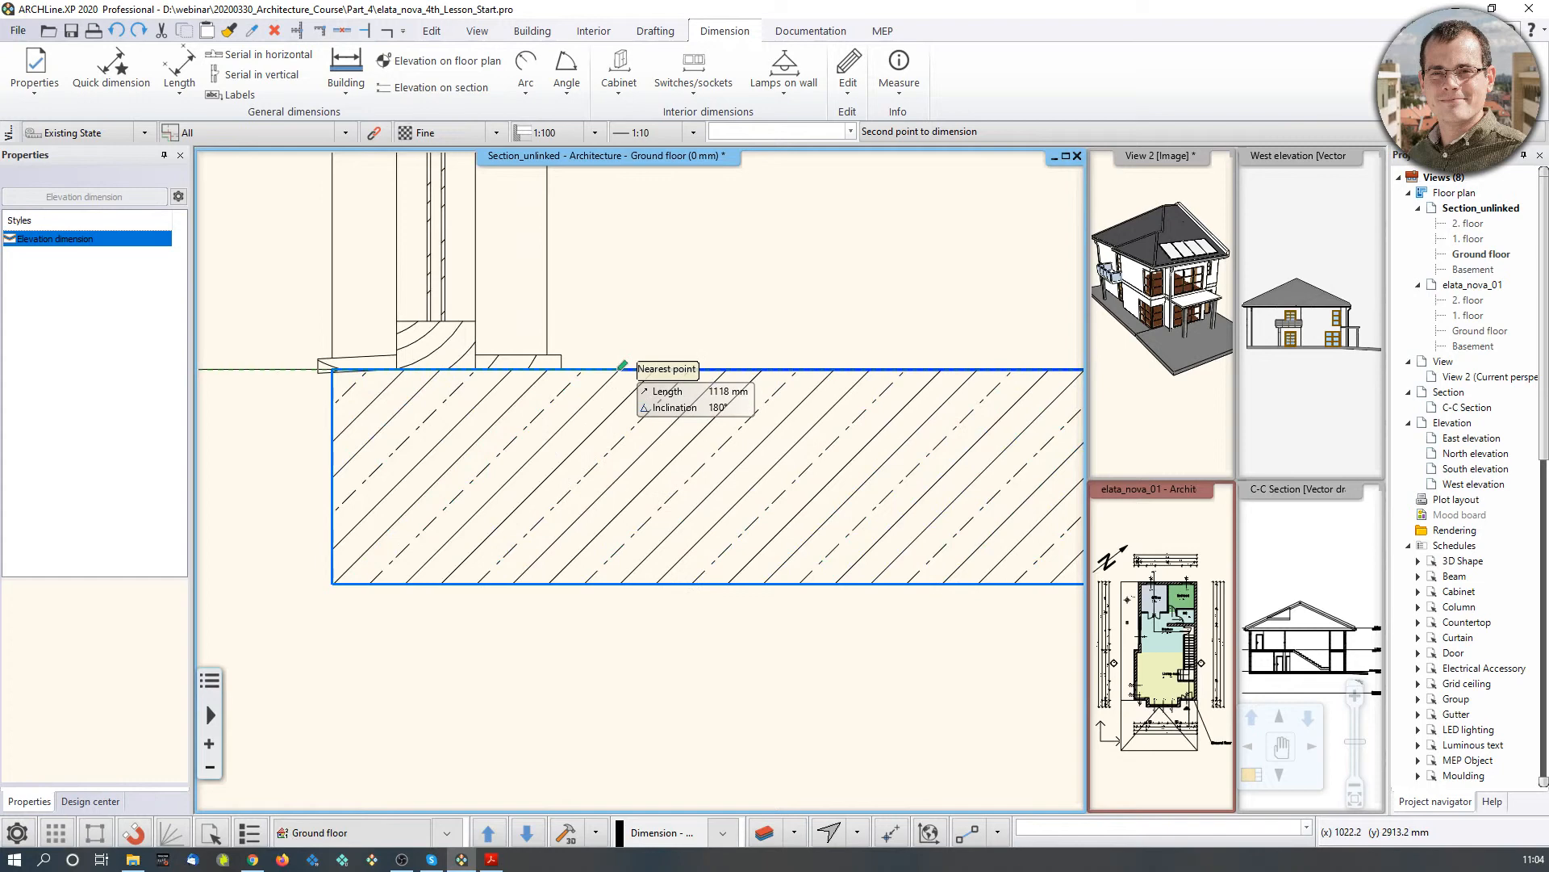
pyautogui.click(622, 368)
pyautogui.scroll(-5, 578, 500)
pyautogui.scroll(2, 362, 468)
pyautogui.scroll(-3, 636, 363)
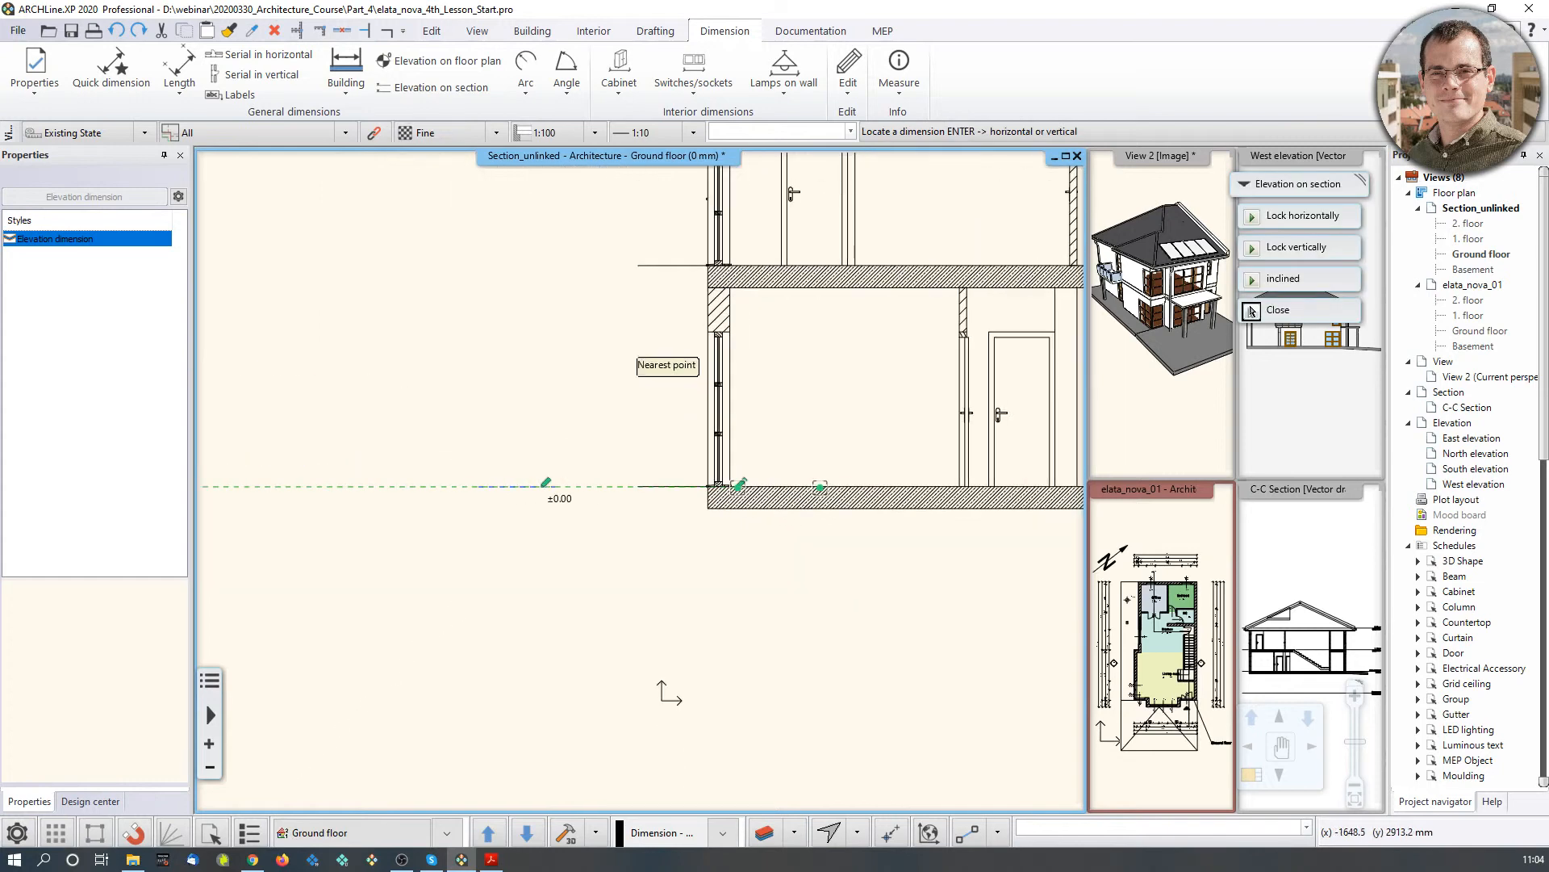
pyautogui.click(546, 482)
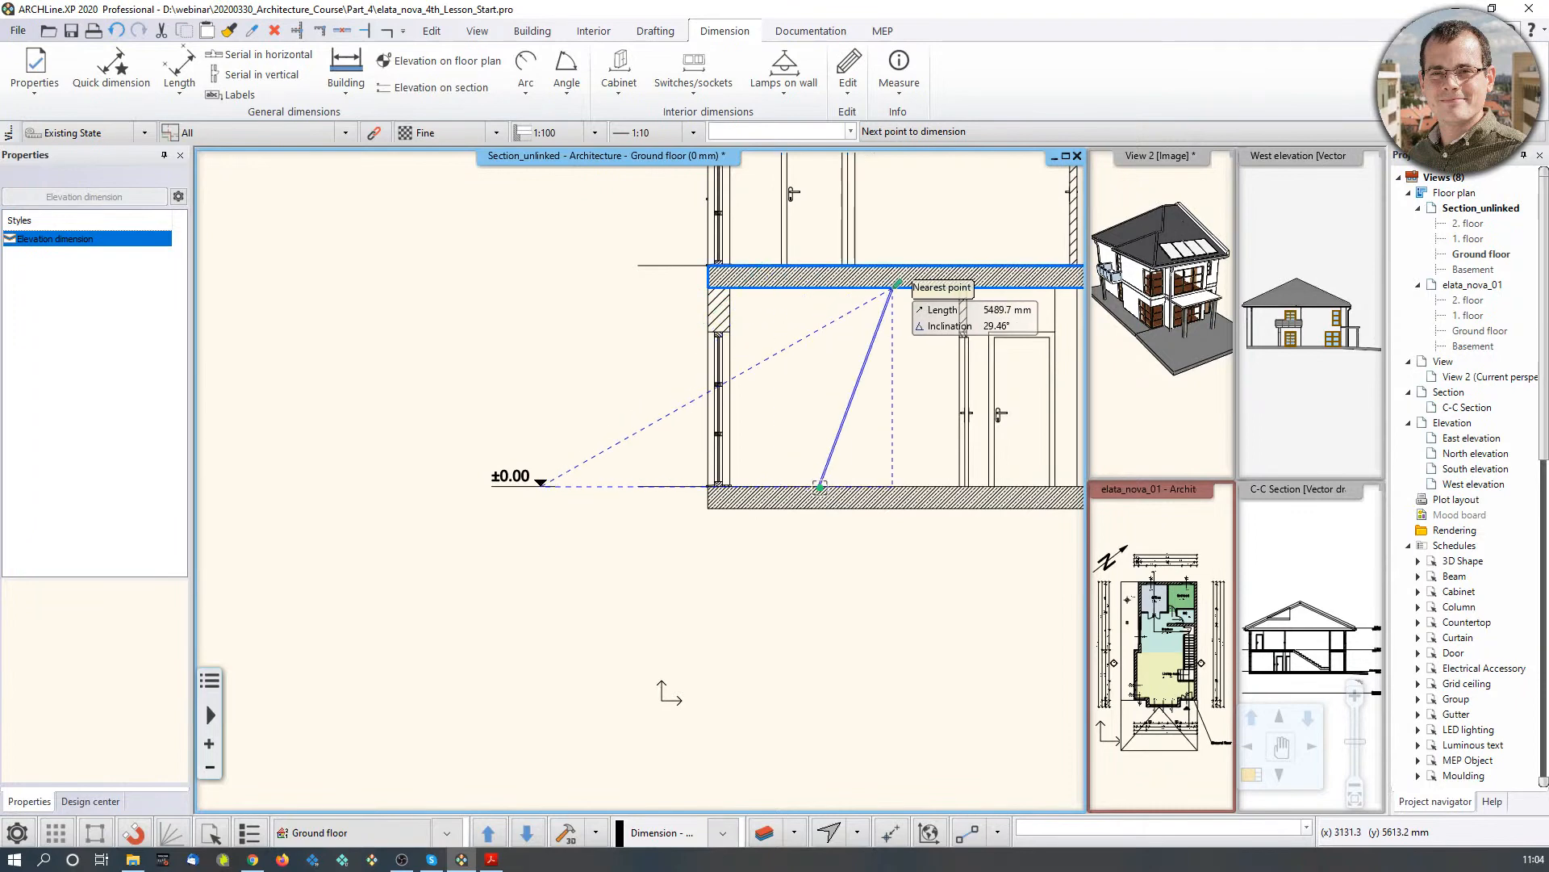
# Step: Add aligned elevation marks for the intermediate slab's underside and top and for the upper-floor ceiling's underside
pyautogui.click(778, 289)
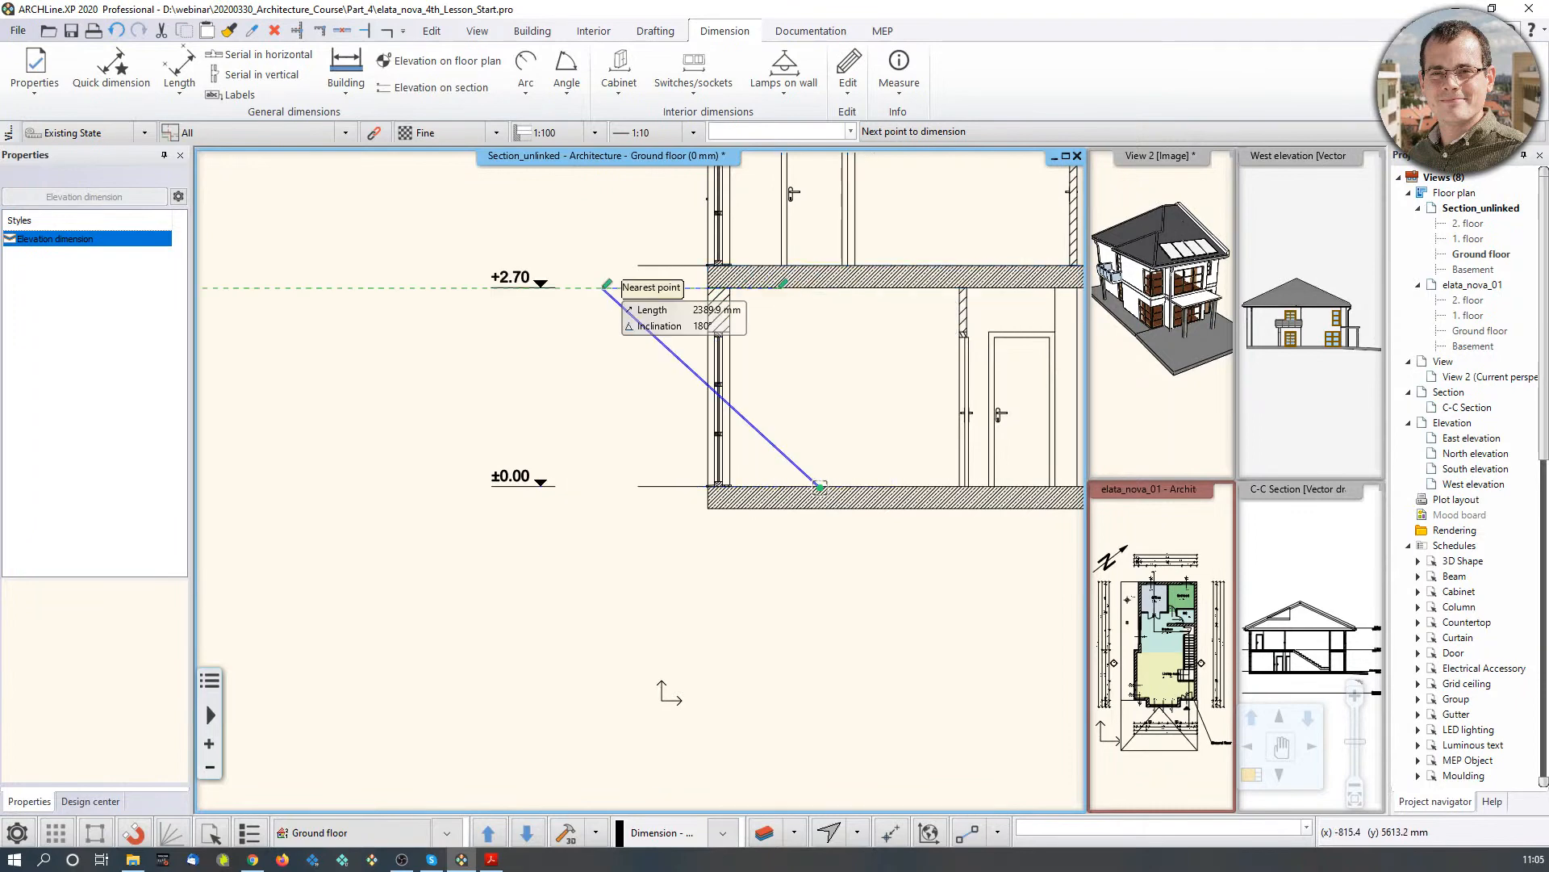
pyautogui.moveTo(879, 340); pyautogui.dragTo(848, 427, button='middle')
pyautogui.click(820, 354)
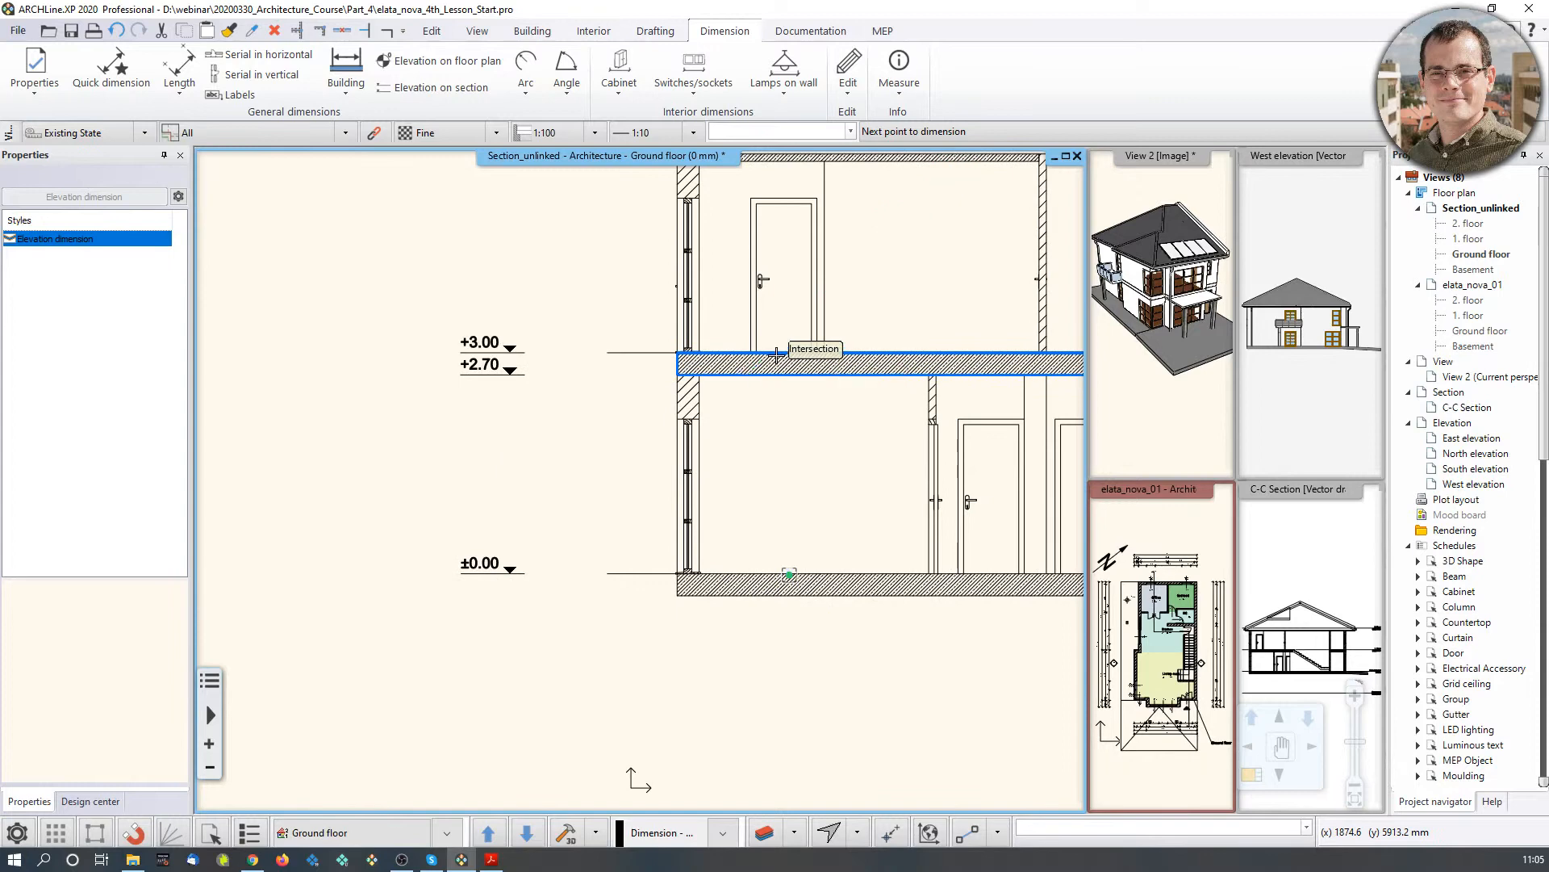
pyautogui.moveTo(729, 187); pyautogui.dragTo(732, 407, button='middle')
pyautogui.click(740, 381)
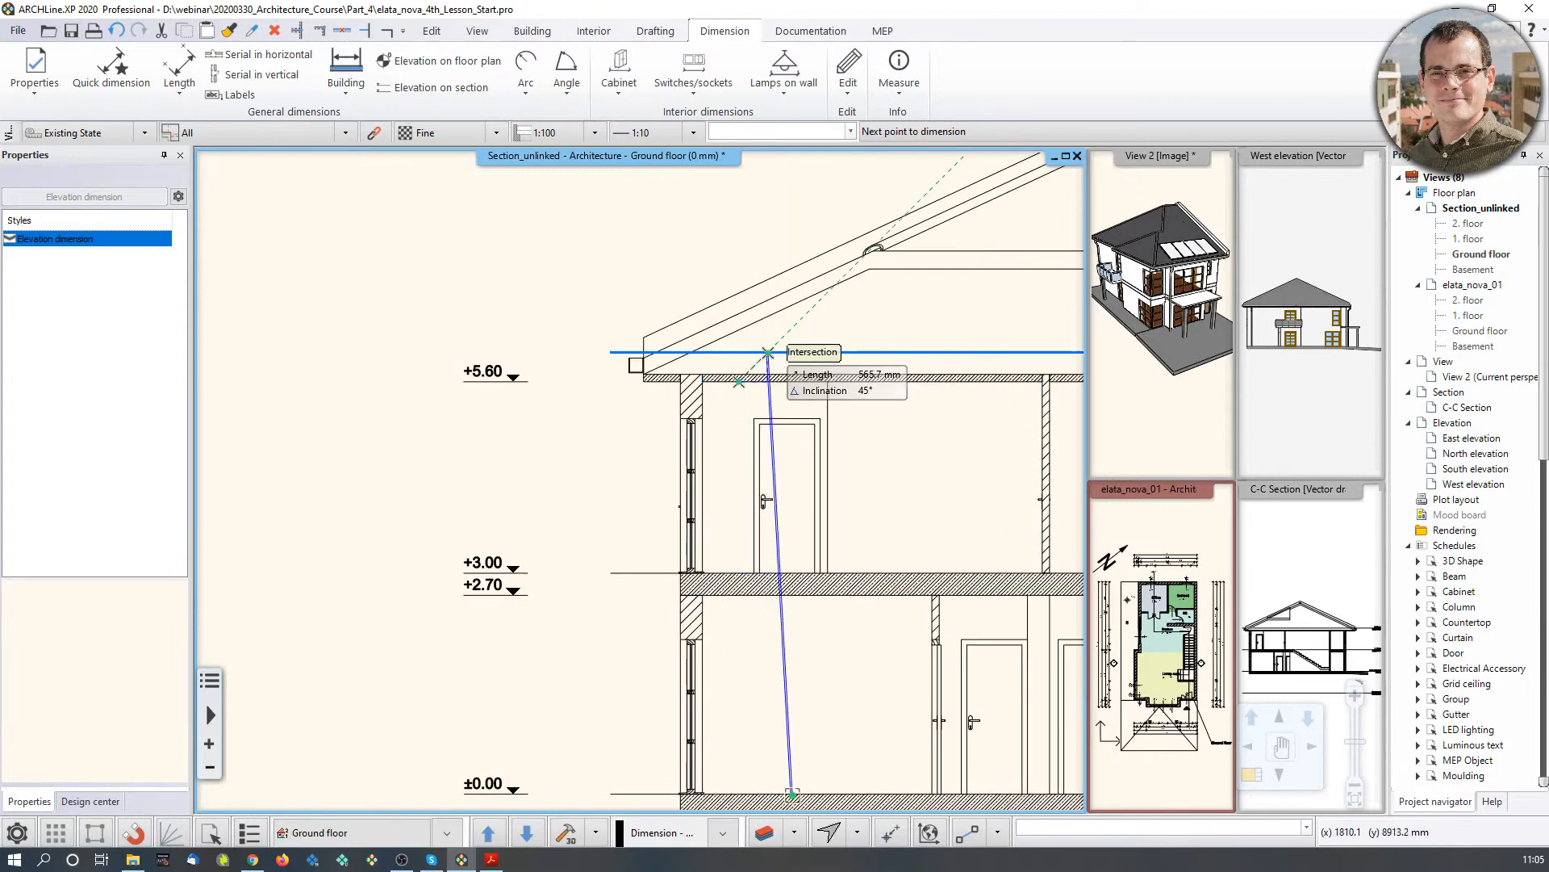
# Step: Add an elevation mark for the top of the upper-floor ceiling and place its text farther out, clear of the neighbouring label
pyautogui.click(767, 353)
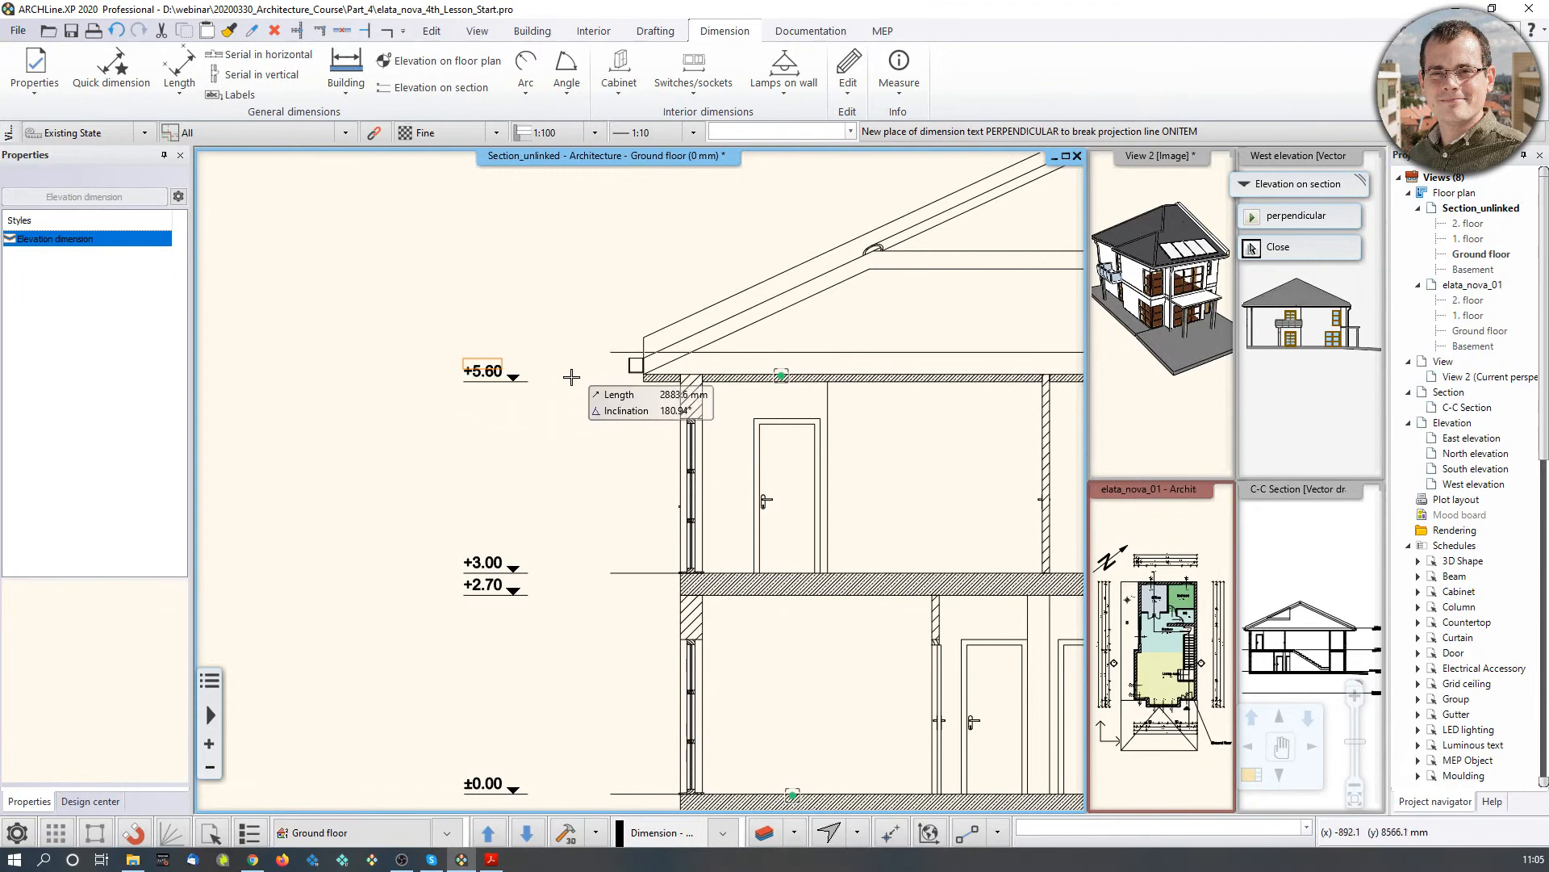
pyautogui.scroll(3, 464, 380)
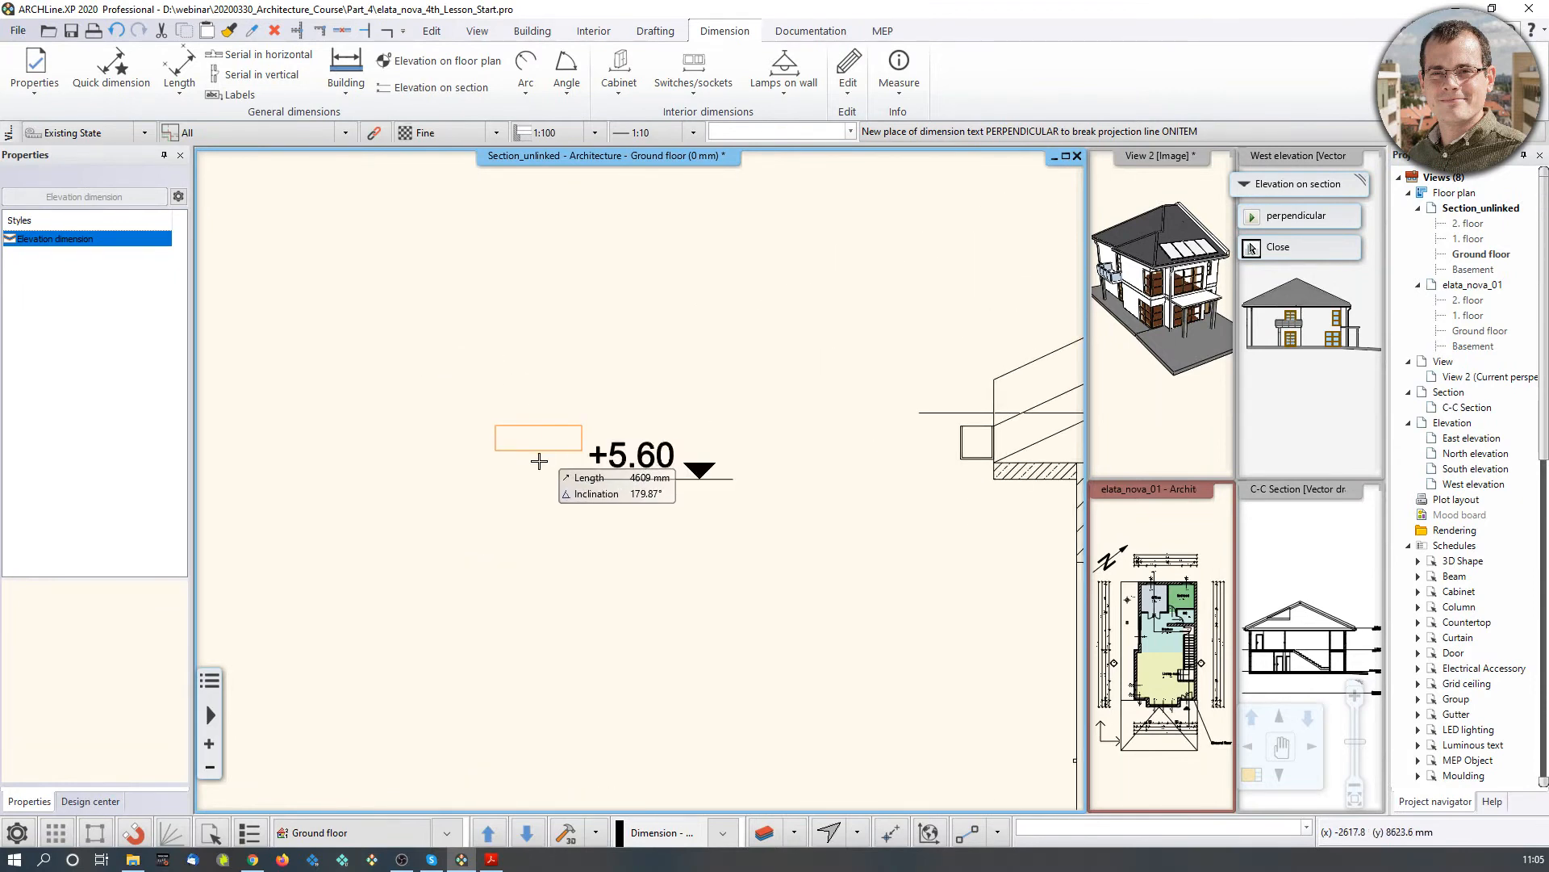
pyautogui.click(468, 460)
pyautogui.scroll(-5, 815, 532)
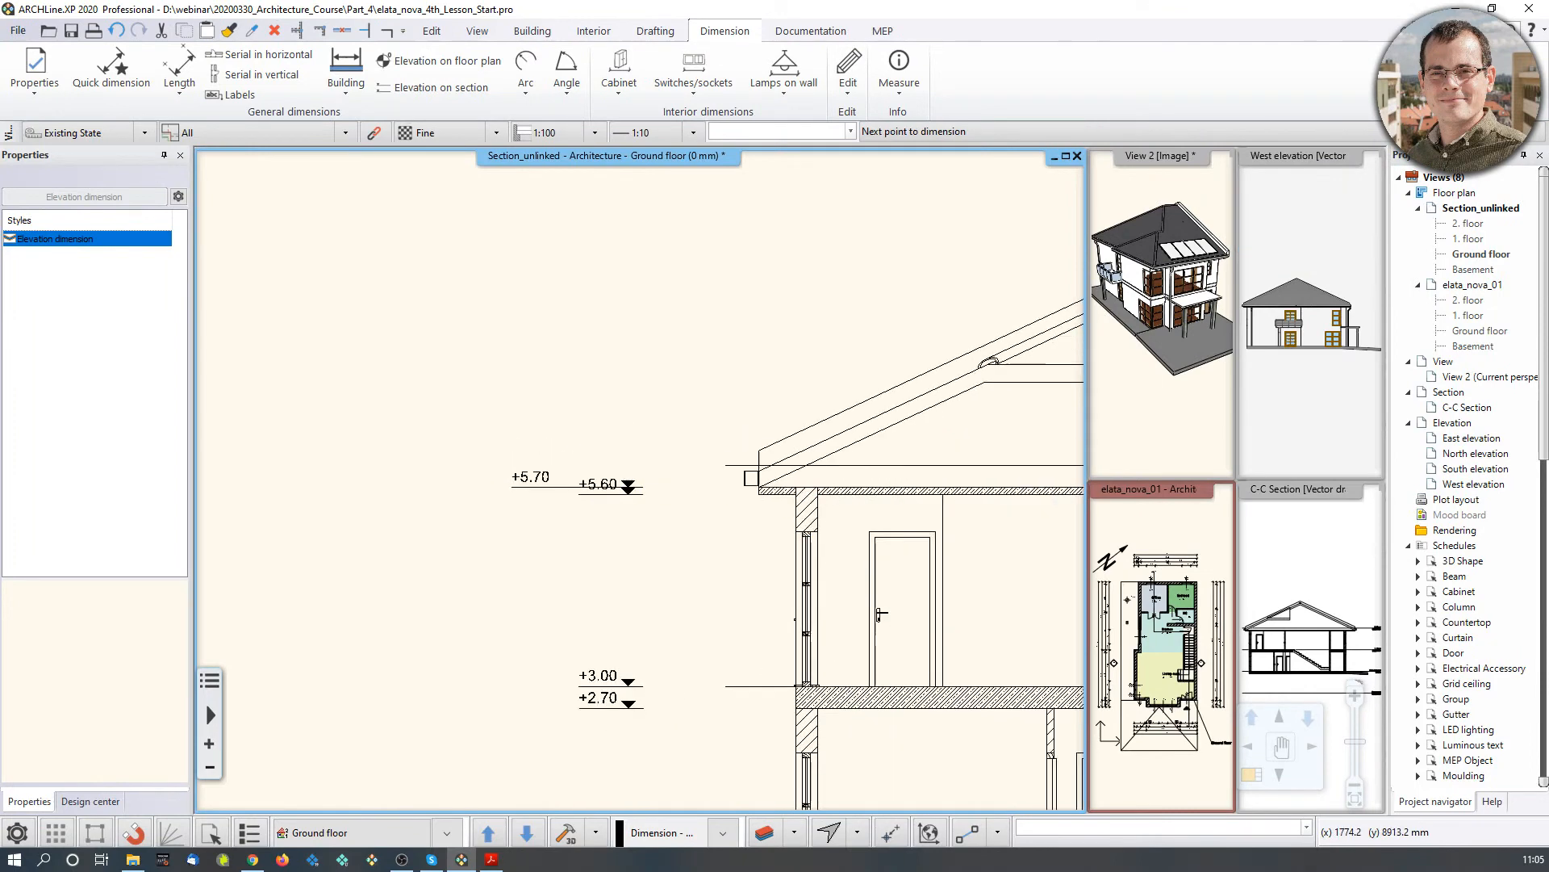
# Step: Add an elevation mark at the peak of the roof ridge and end the elevation dimensioning
pyautogui.scroll(4, 778, 430)
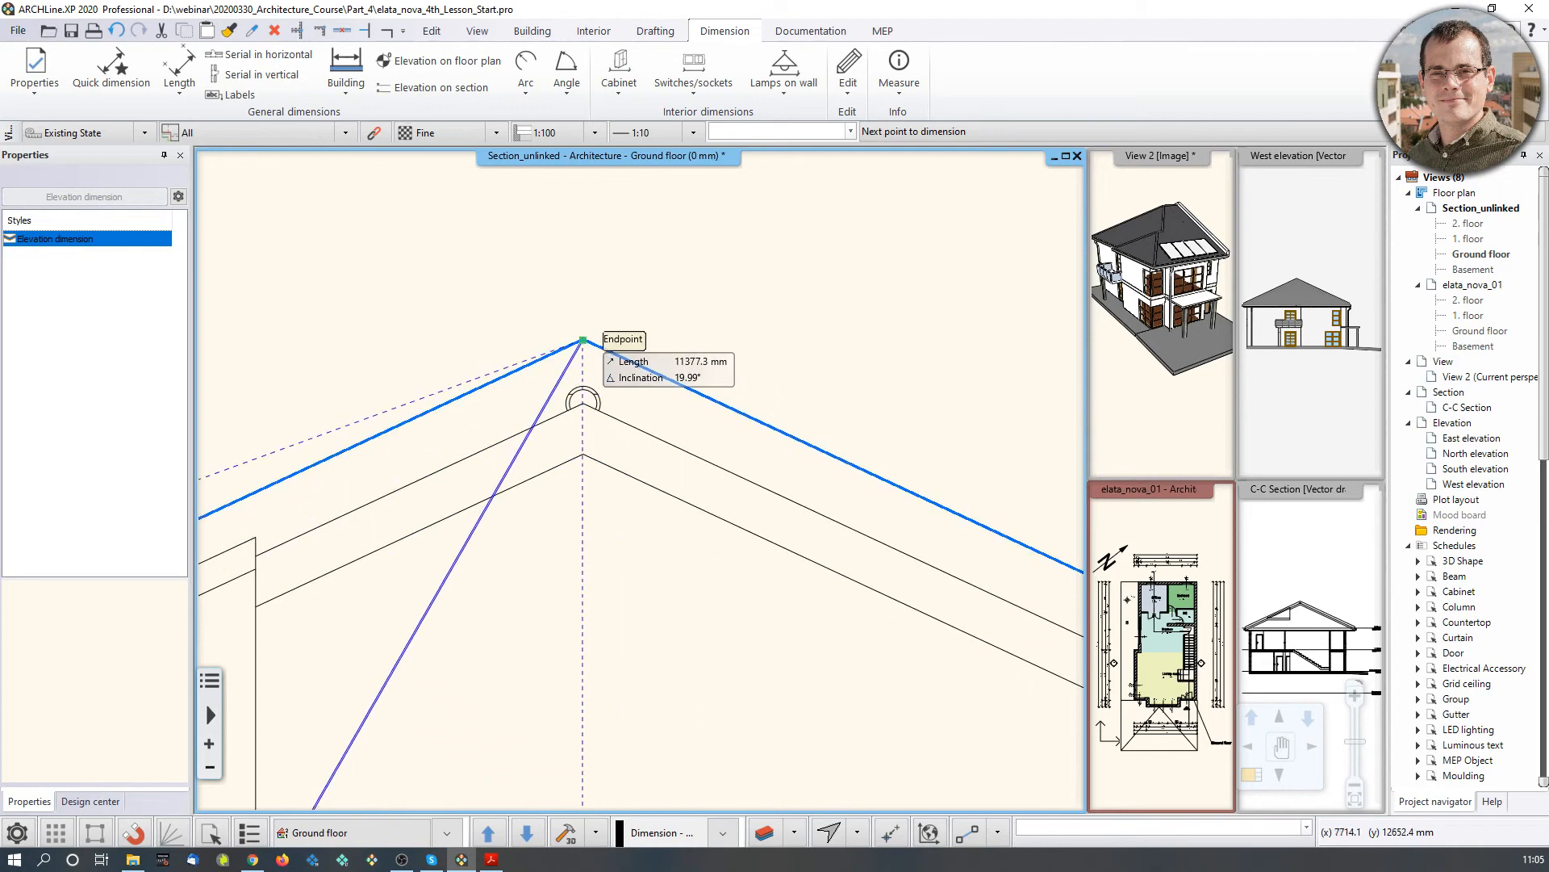
pyautogui.scroll(-4, 527, 480)
pyautogui.press('Return')
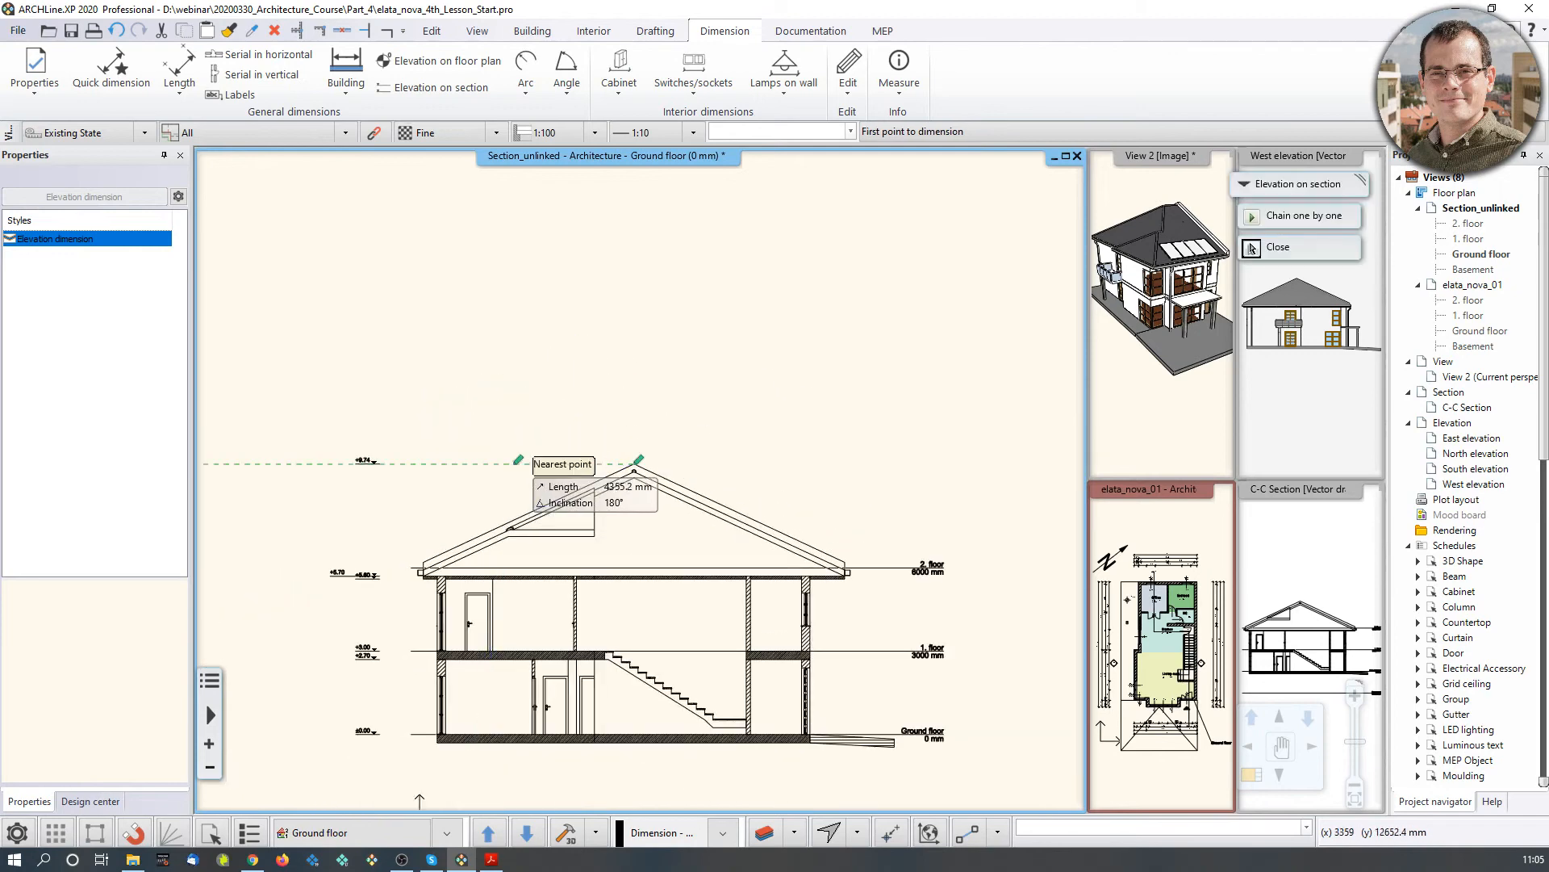
pyautogui.scroll(-3, 506, 566)
pyautogui.moveTo(506, 566); pyautogui.dragTo(535, 451, button='middle')
pyautogui.press('Escape')
# Step: Start a horizontal serial dimension chain below the ground-floor slab, running from the exterior wall's outer edge to the inner window sill's end
pyautogui.scroll(3, 535, 456)
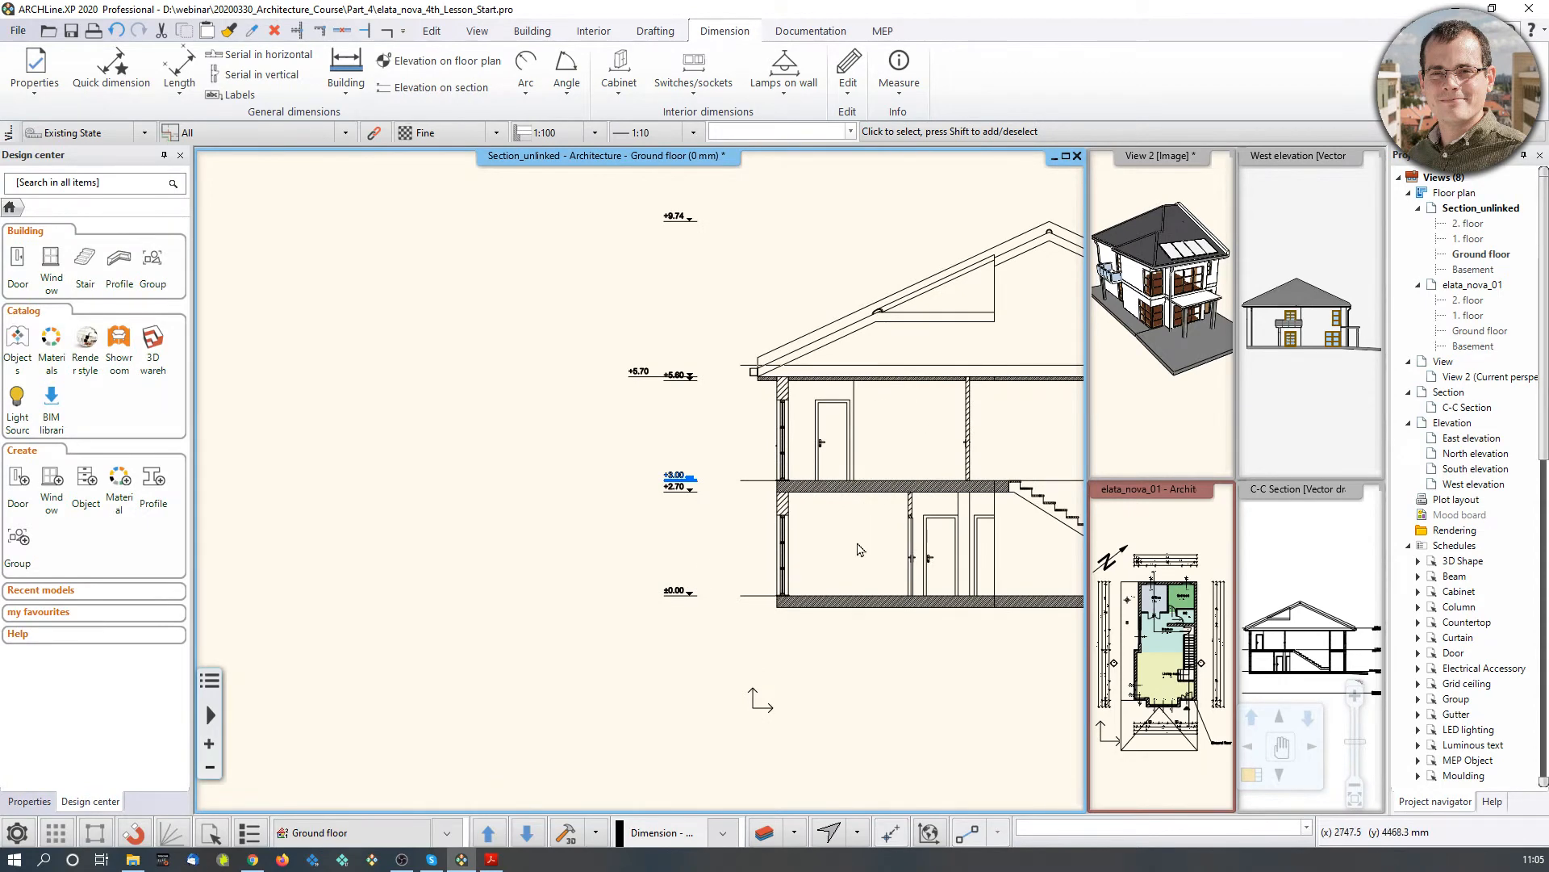
pyautogui.scroll(3, 775, 611)
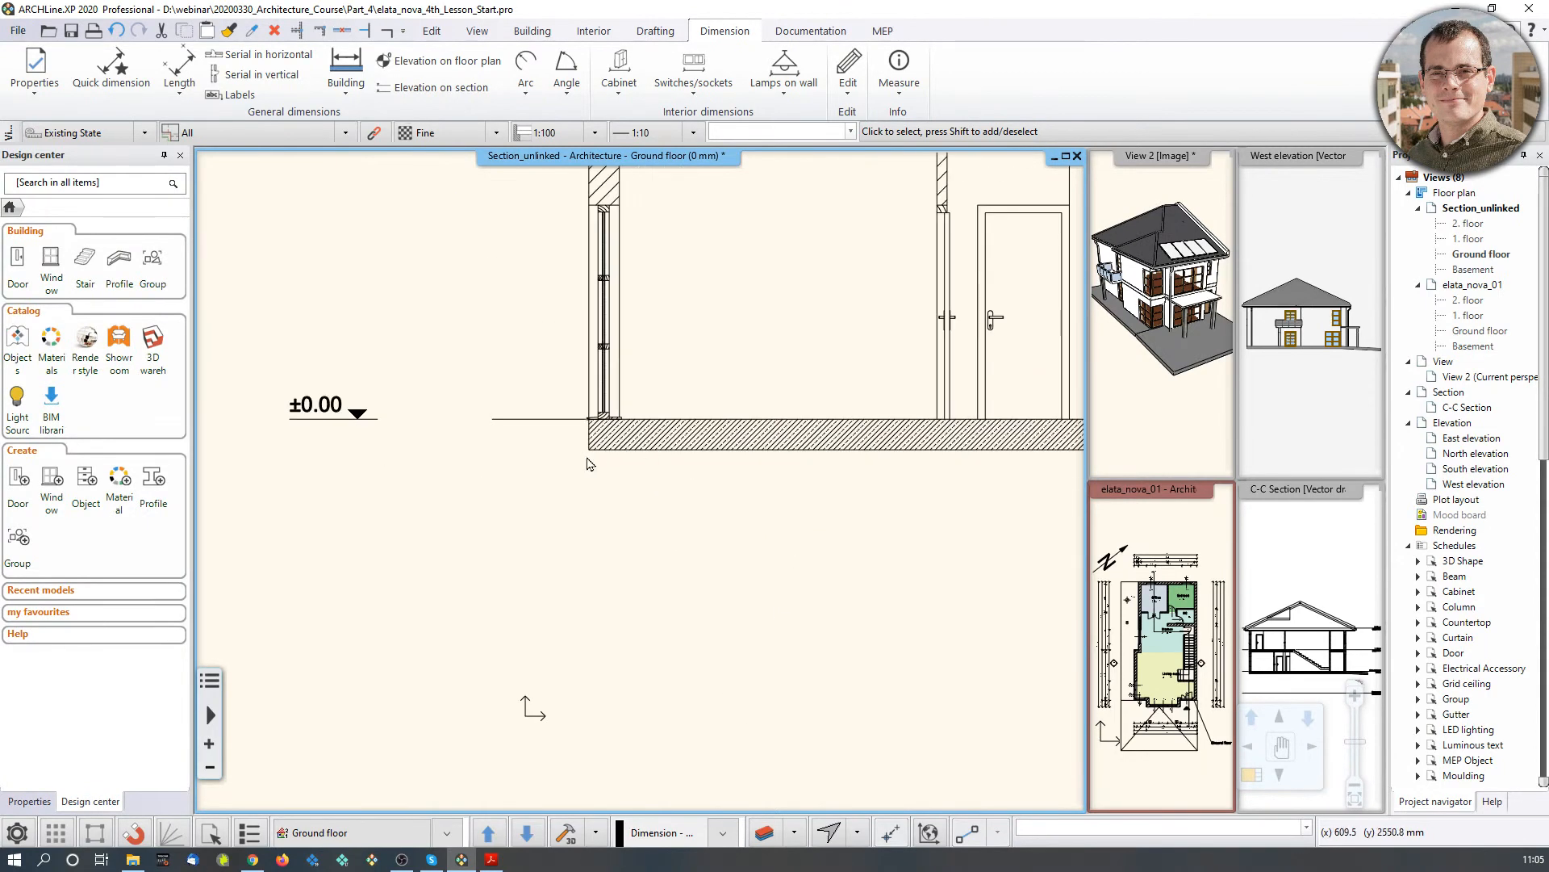
pyautogui.moveTo(639, 408); pyautogui.dragTo(579, 536, button='middle')
pyautogui.moveTo(825, 487); pyautogui.dragTo(597, 509, button='middle')
pyautogui.scroll(-1, 581, 524)
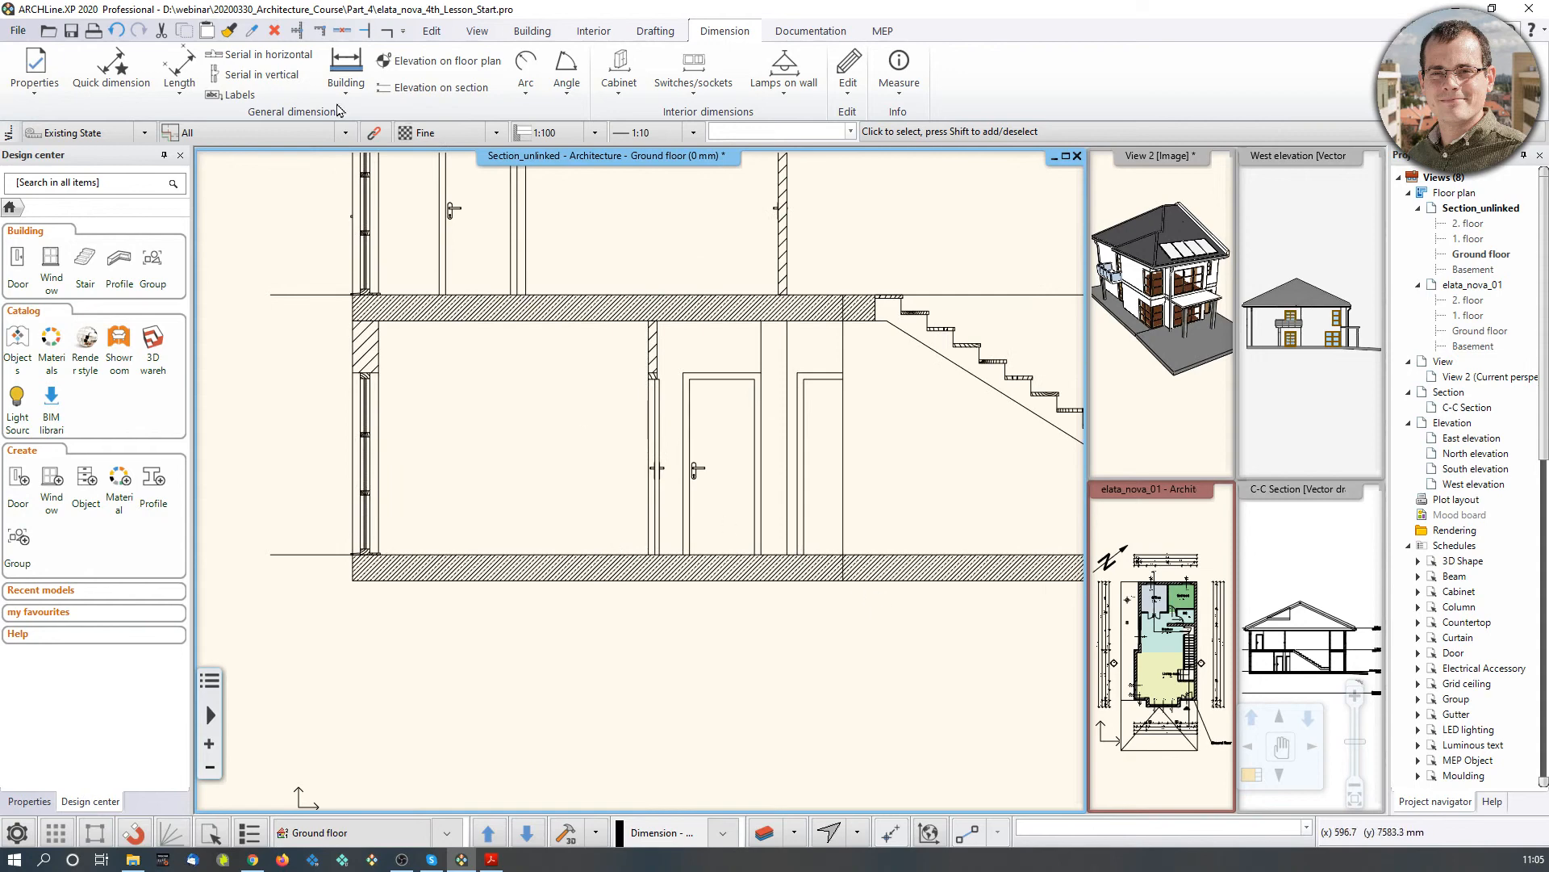
pyautogui.click(292, 62)
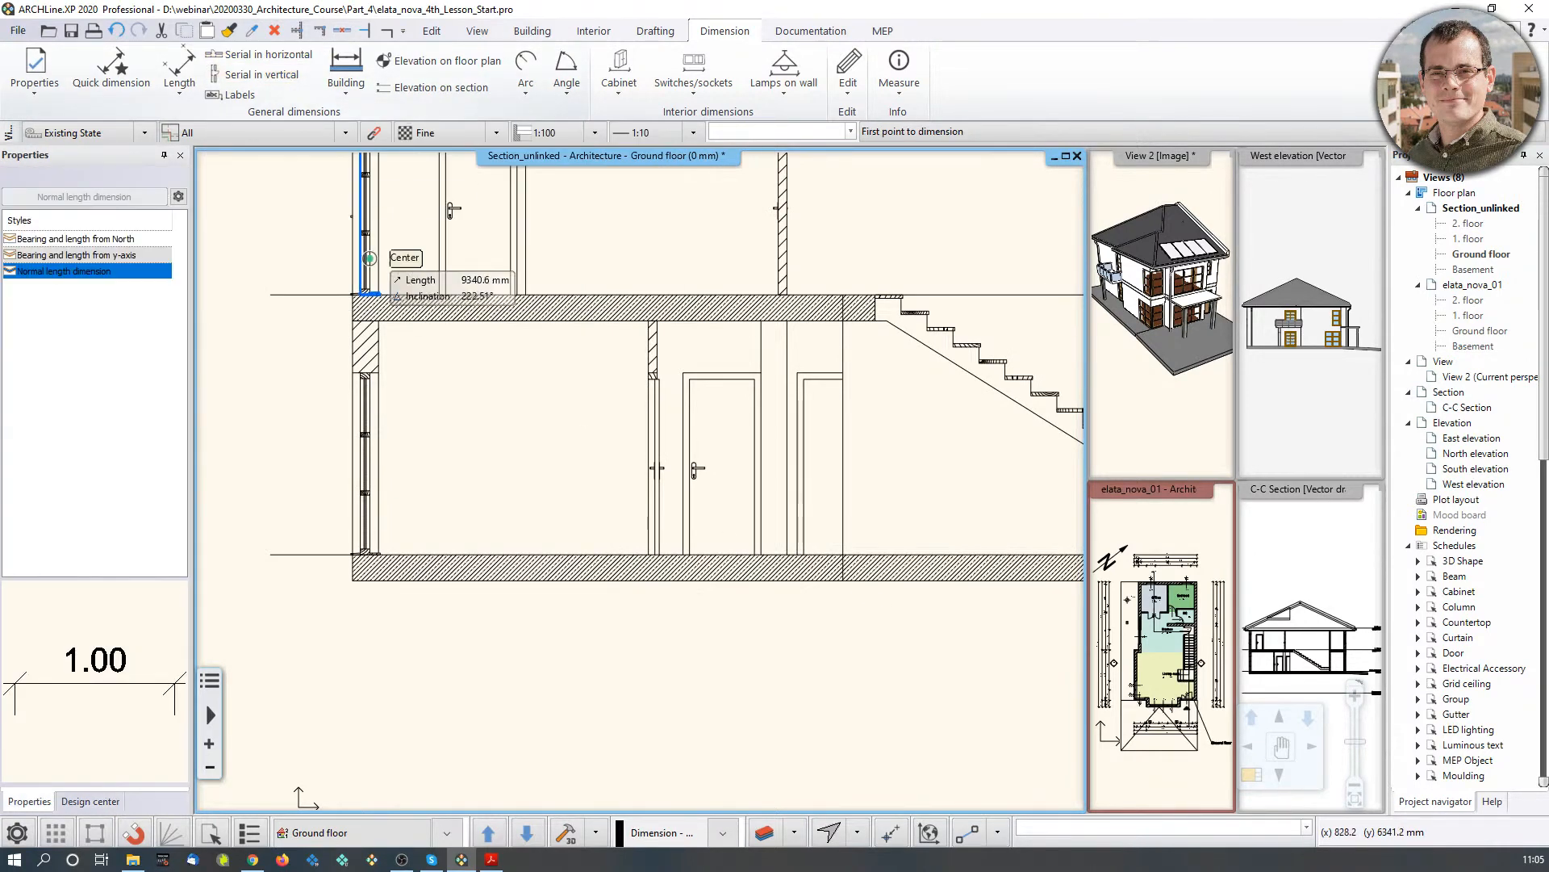
pyautogui.scroll(3, 635, 535)
pyautogui.scroll(1, 635, 535)
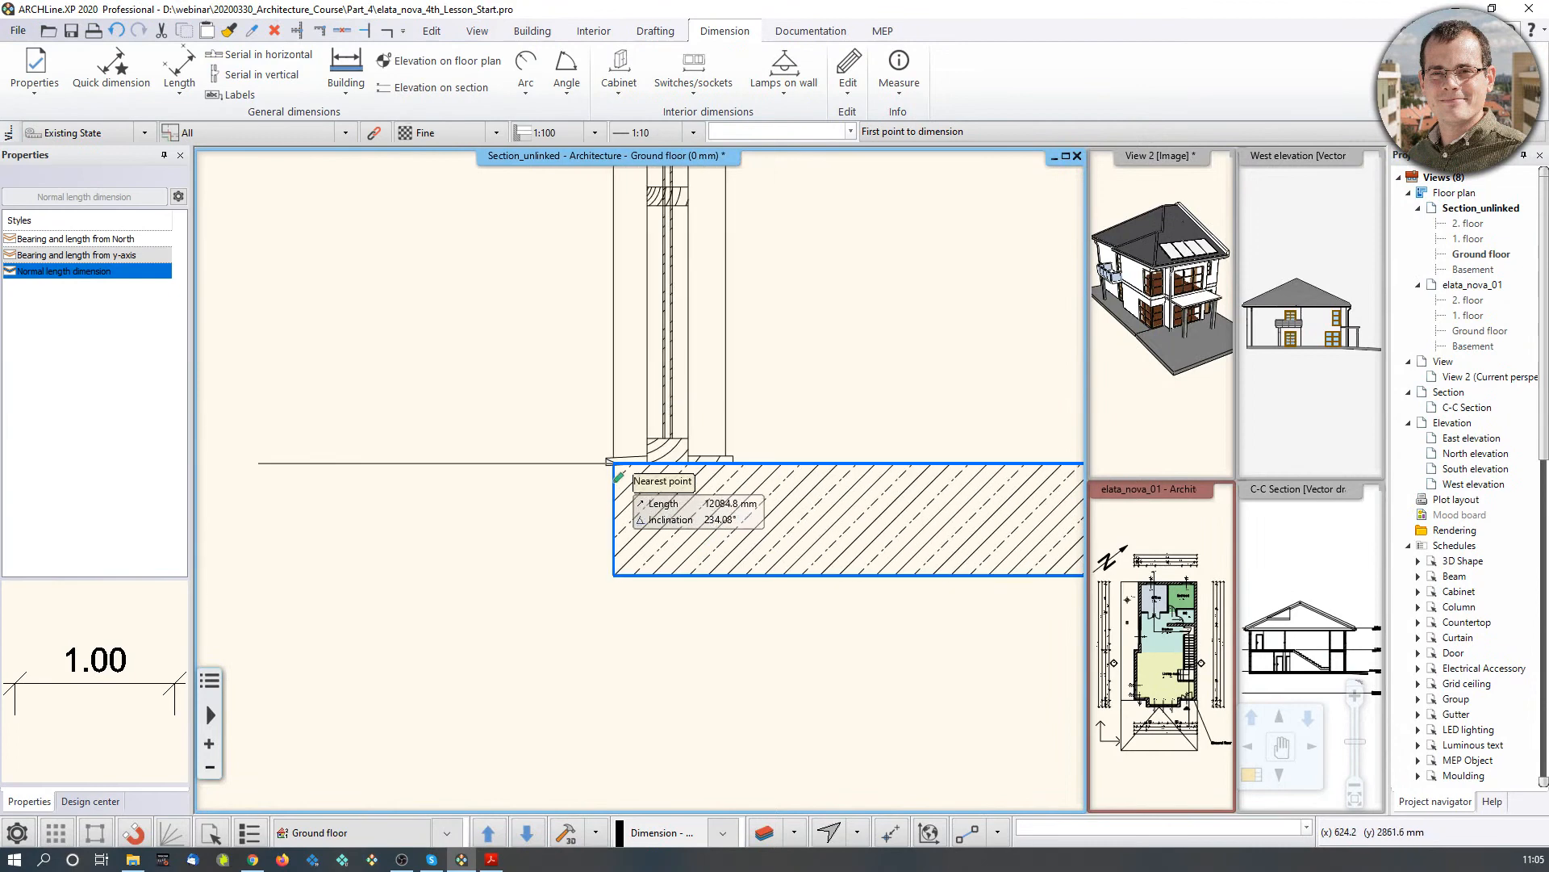
pyautogui.moveTo(661, 264); pyautogui.dragTo(623, 585, button='middle')
pyautogui.scroll(-3, 623, 574)
pyautogui.scroll(3, 626, 558)
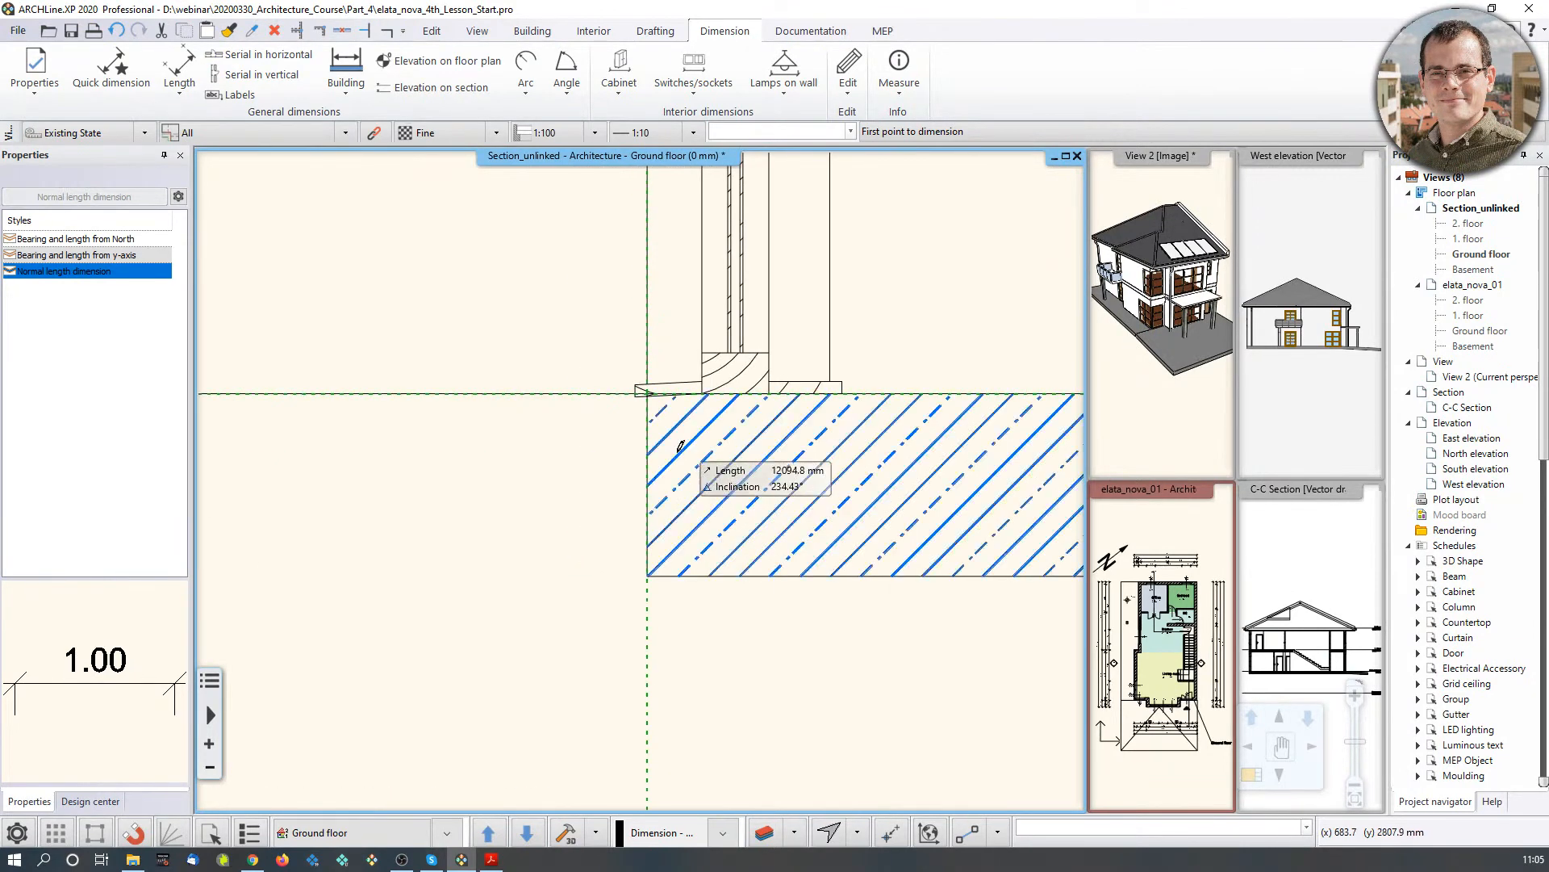
pyautogui.click(646, 393)
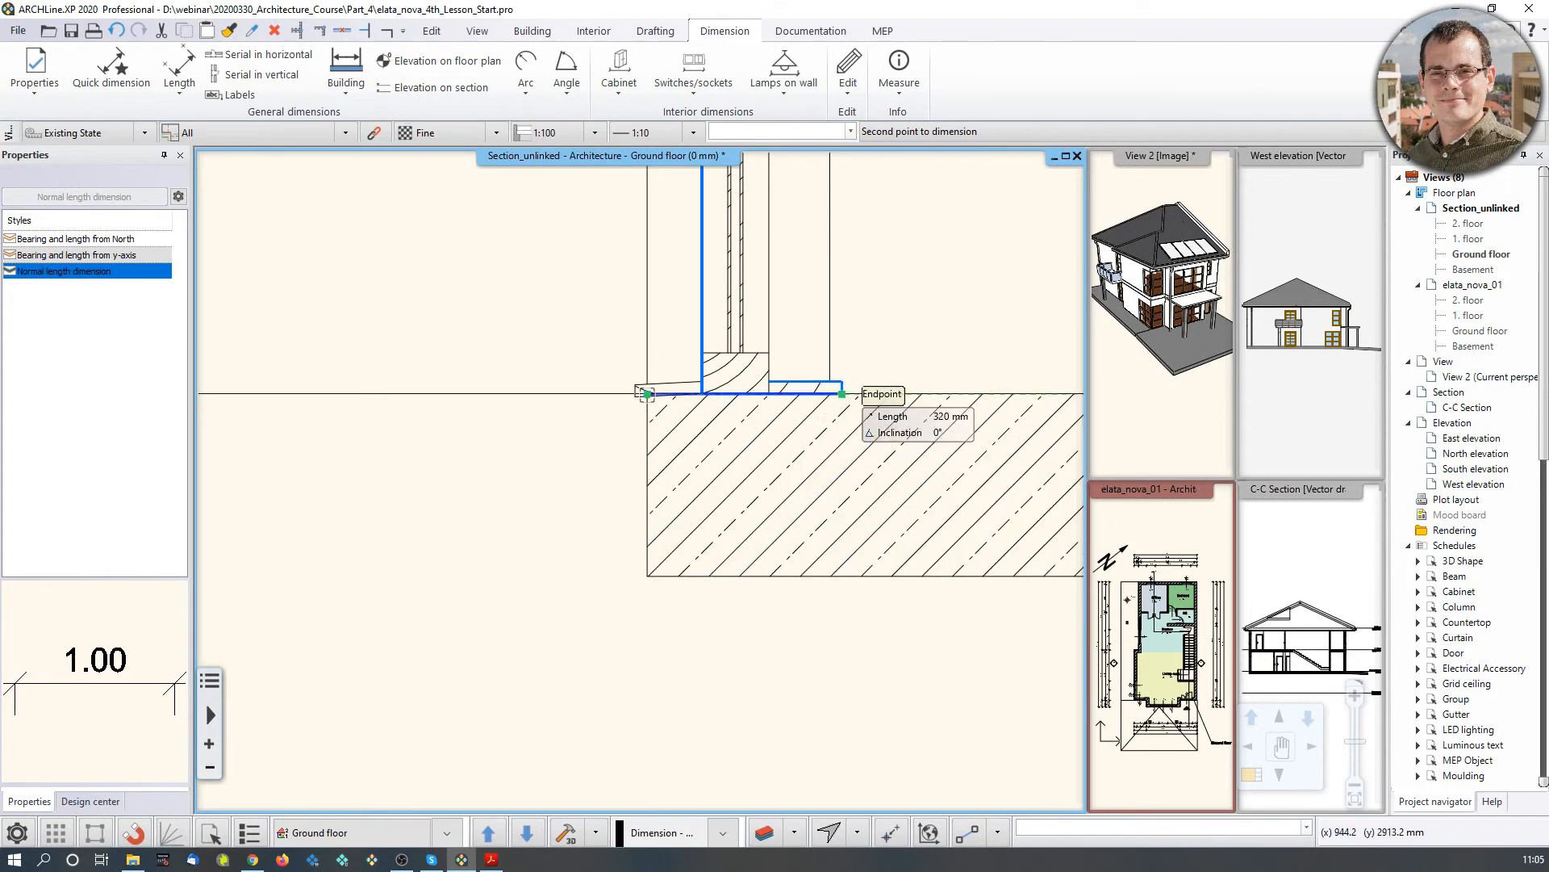
pyautogui.click(844, 393)
pyautogui.scroll(-3, 785, 632)
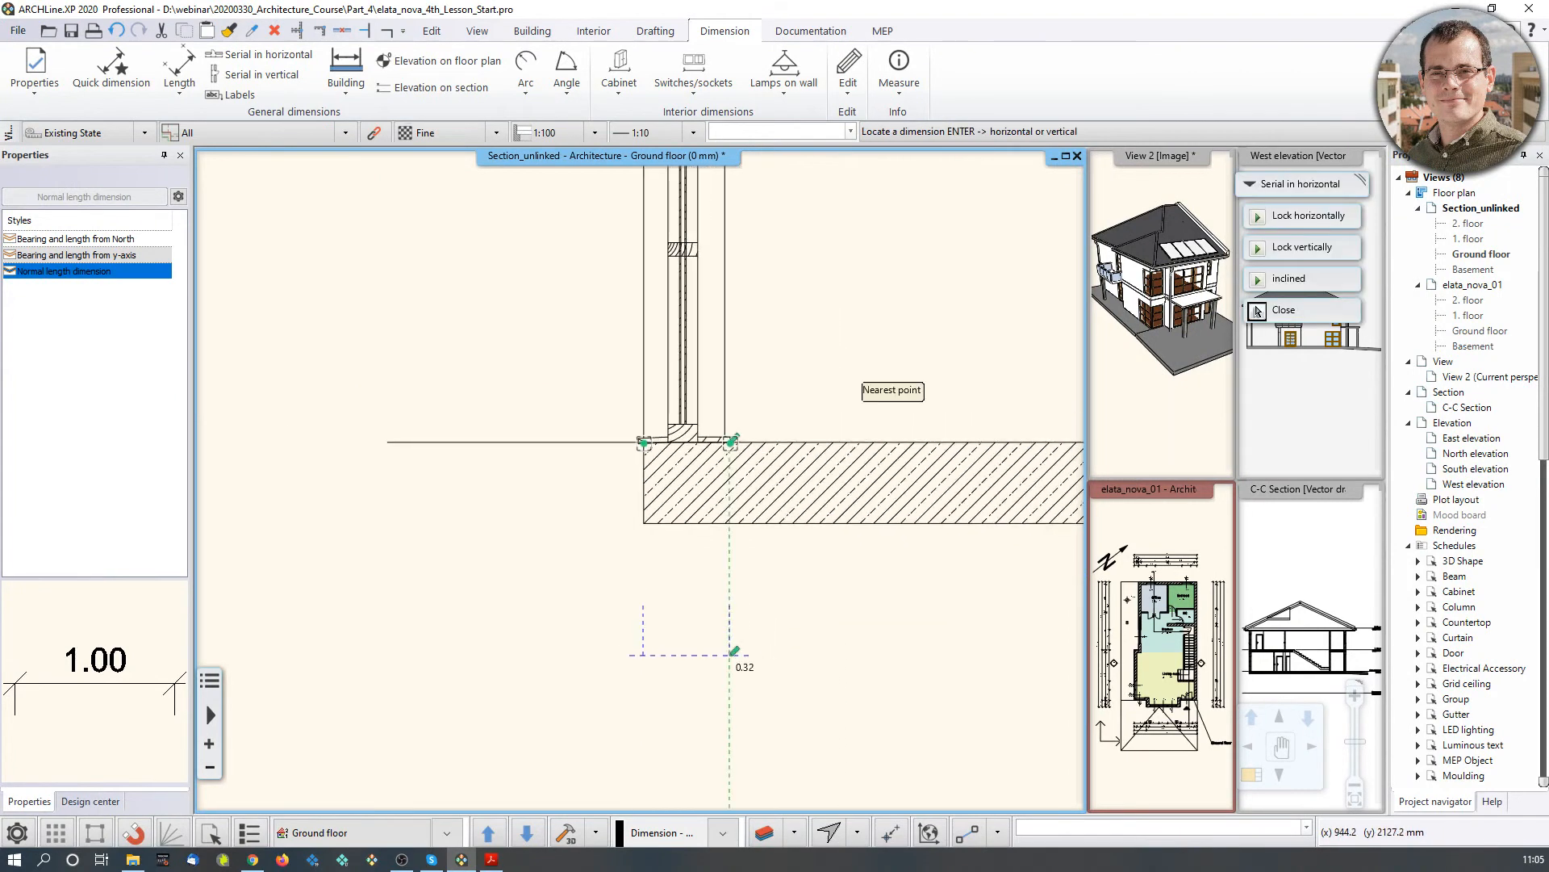
pyautogui.click(704, 644)
pyautogui.click(799, 607)
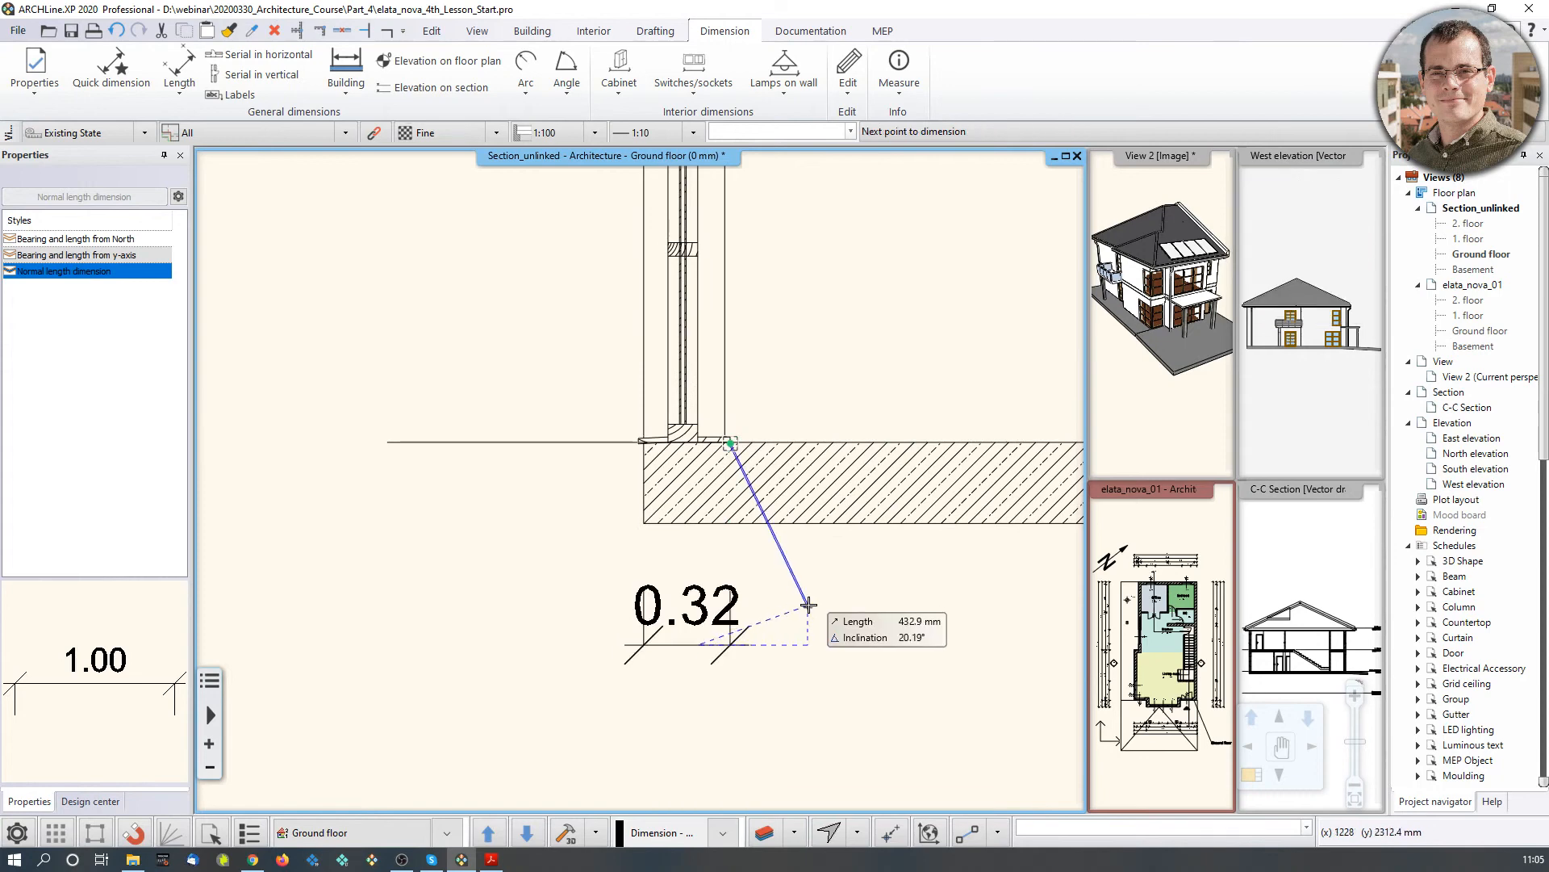
# Step: Extend the chain to both faces of the ground-floor partition wall and place the wall-thickness text below the dimension line
pyautogui.scroll(-2, 855, 578)
pyautogui.scroll(5, 813, 464)
pyautogui.scroll(1, 878, 404)
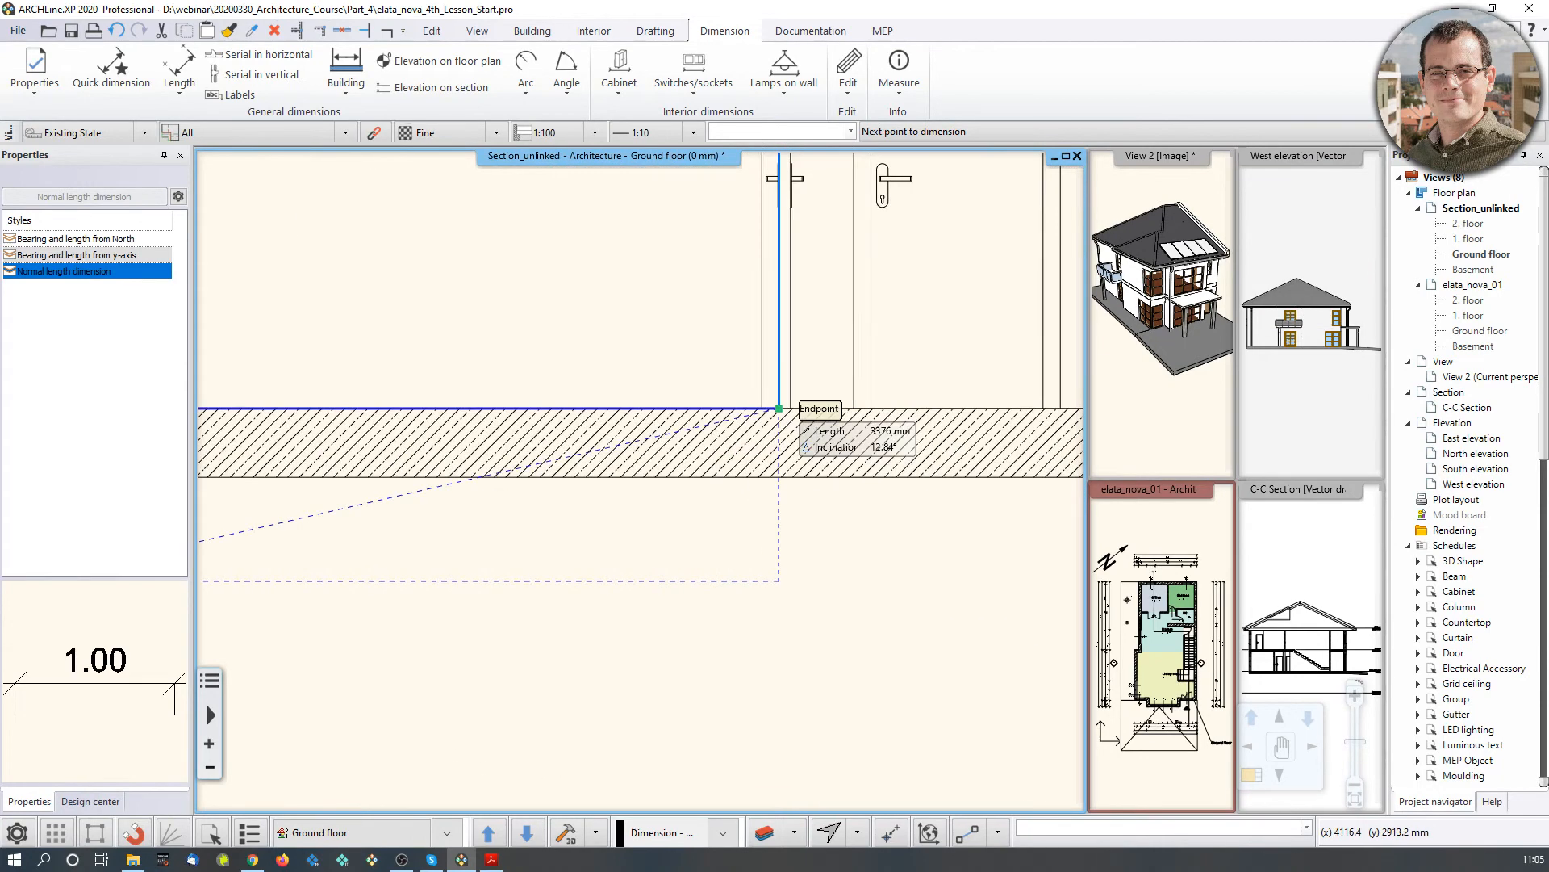
pyautogui.click(762, 408)
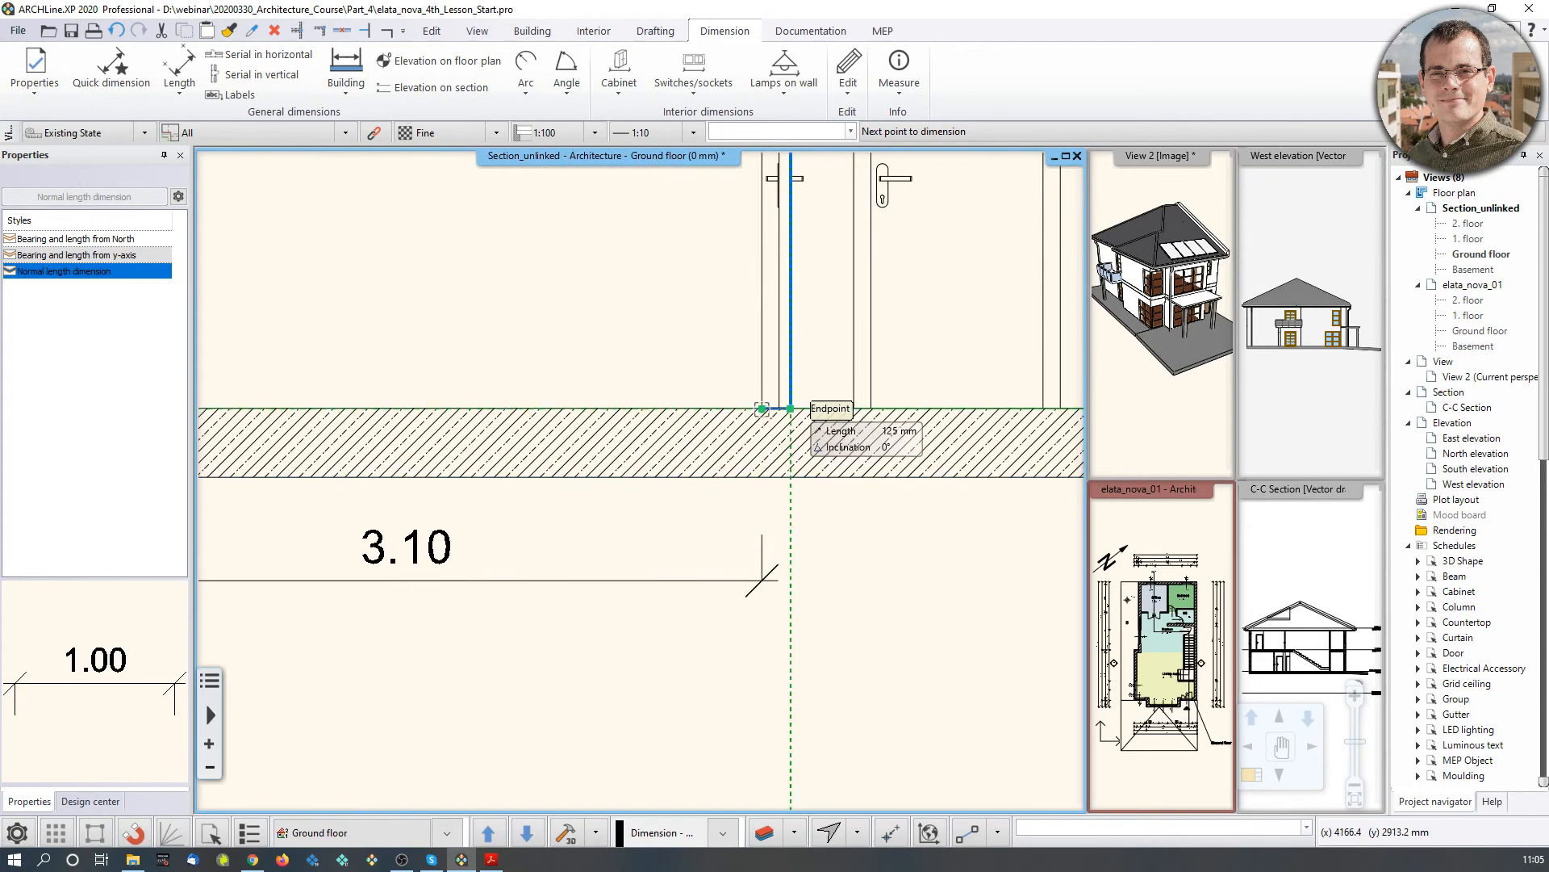
pyautogui.click(791, 408)
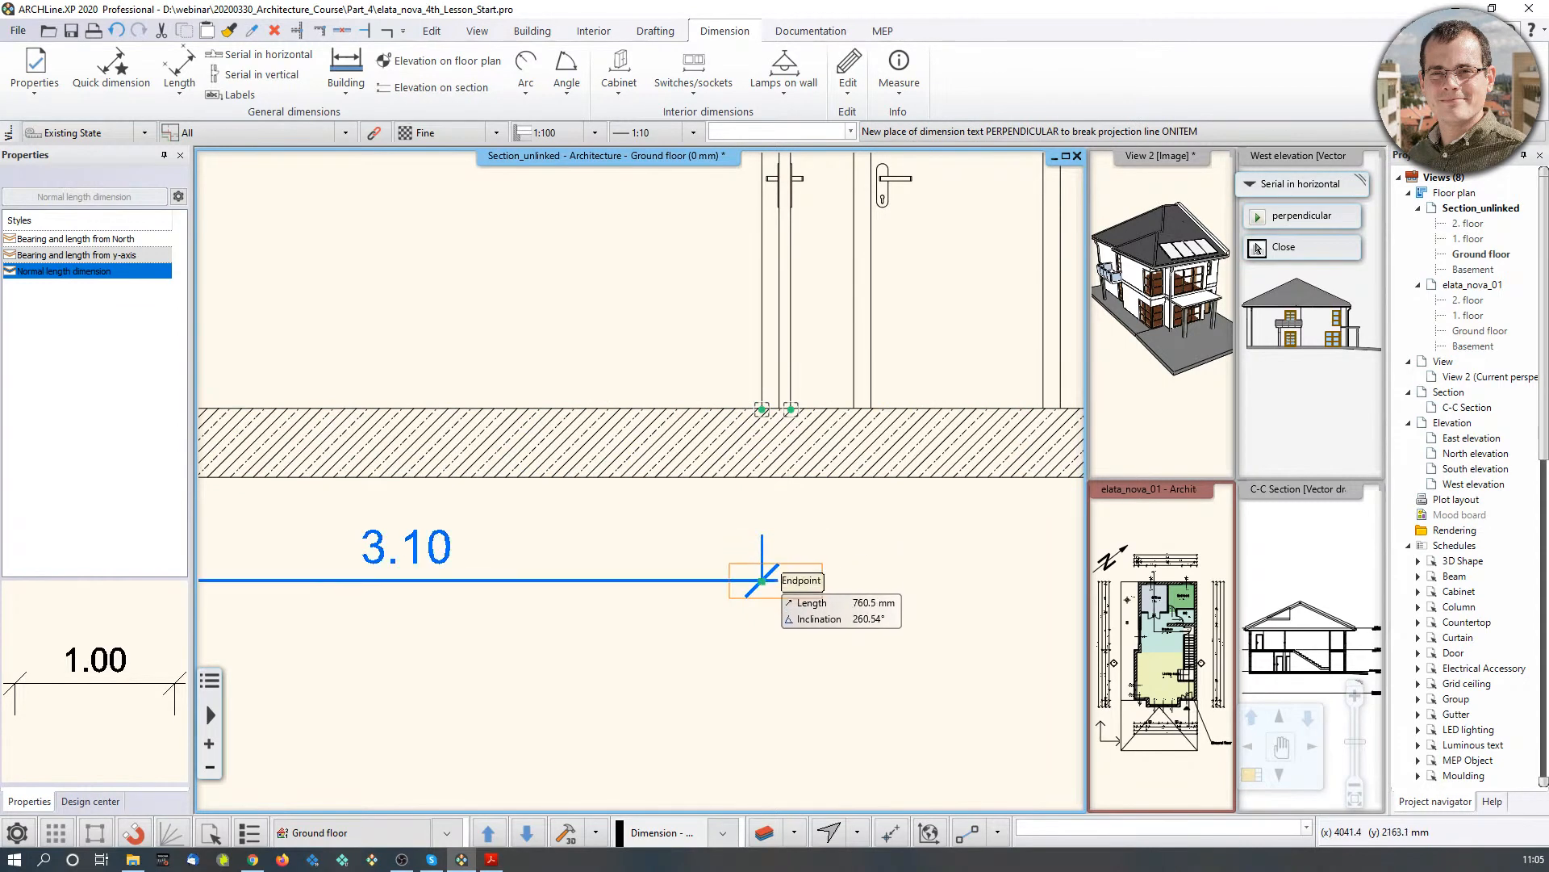
pyautogui.click(767, 657)
pyautogui.scroll(-2, 889, 602)
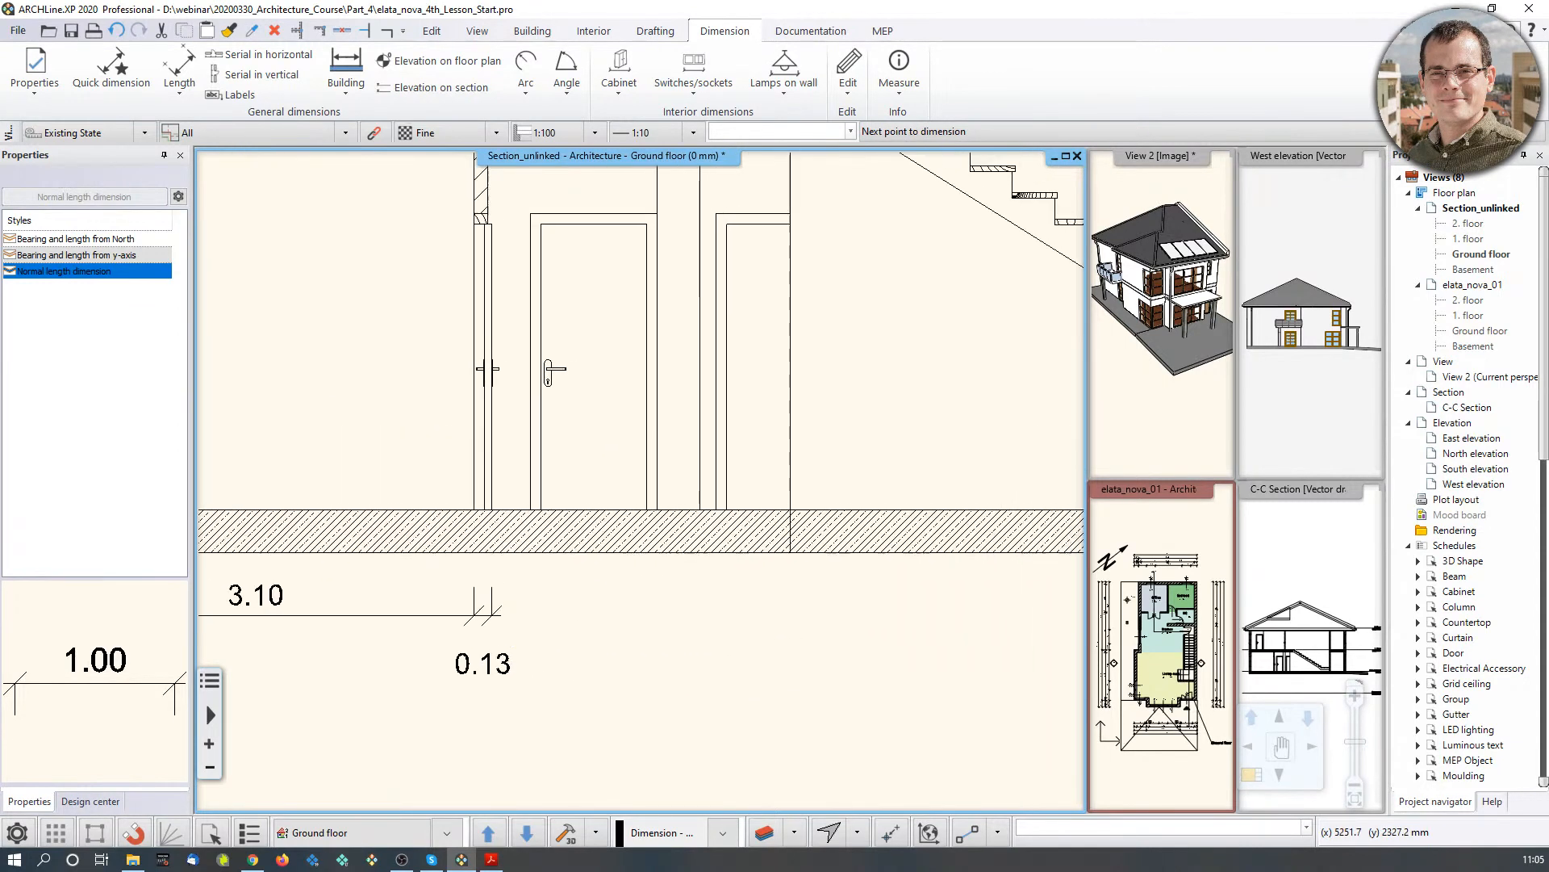
# Step: Continue the chain to the vertical line before the stairs and to the near face of the wall beyond the stair landing
pyautogui.click(800, 507)
pyautogui.scroll(-2, 735, 496)
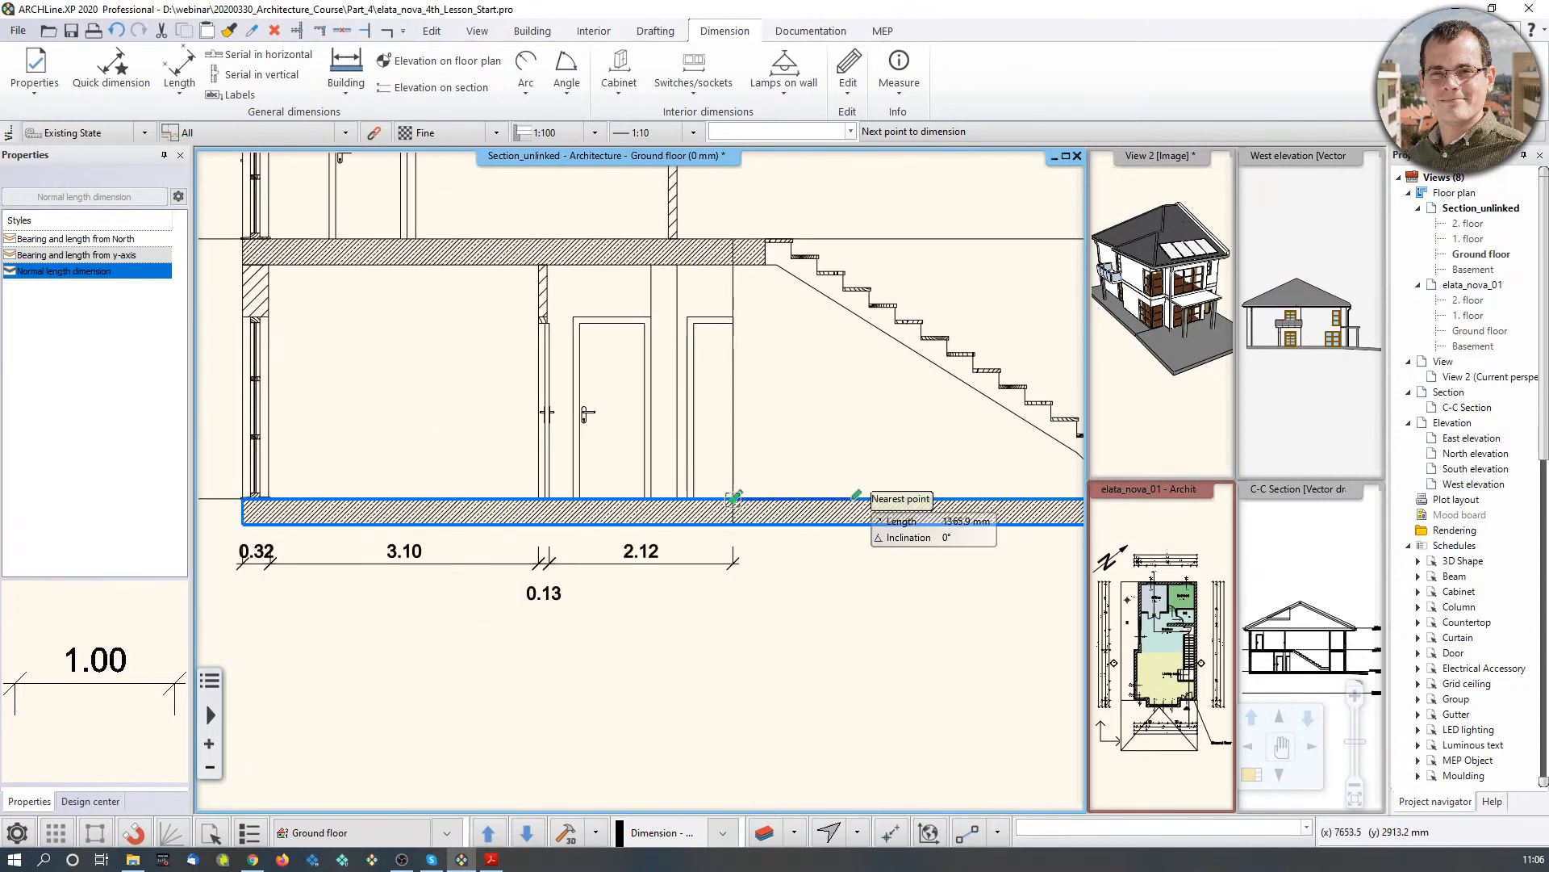
pyautogui.moveTo(856, 461); pyautogui.dragTo(628, 566, button='middle')
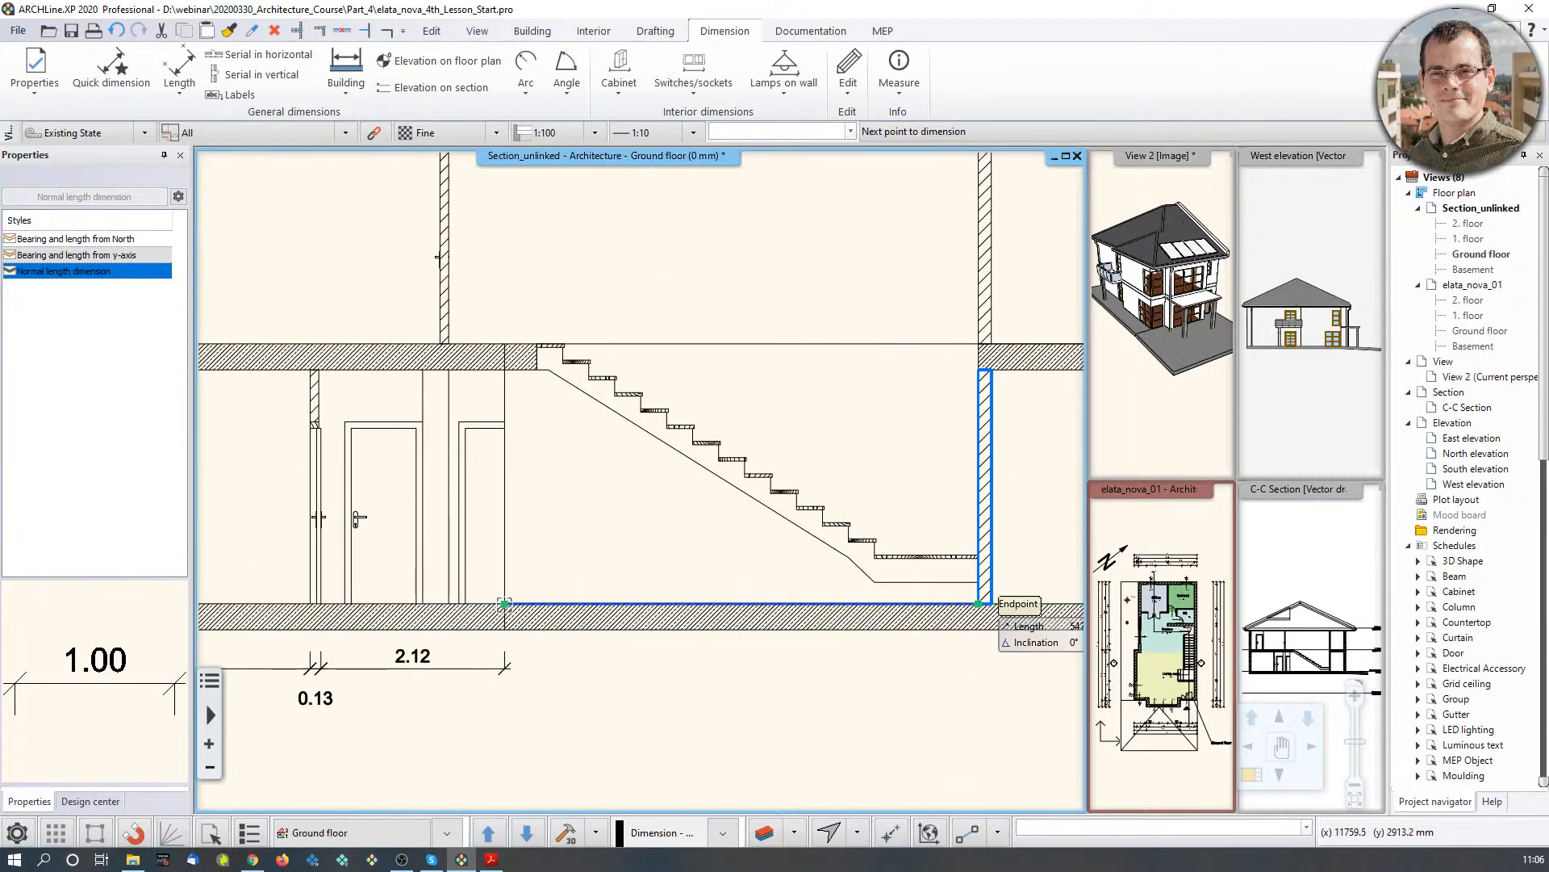
pyautogui.click(979, 370)
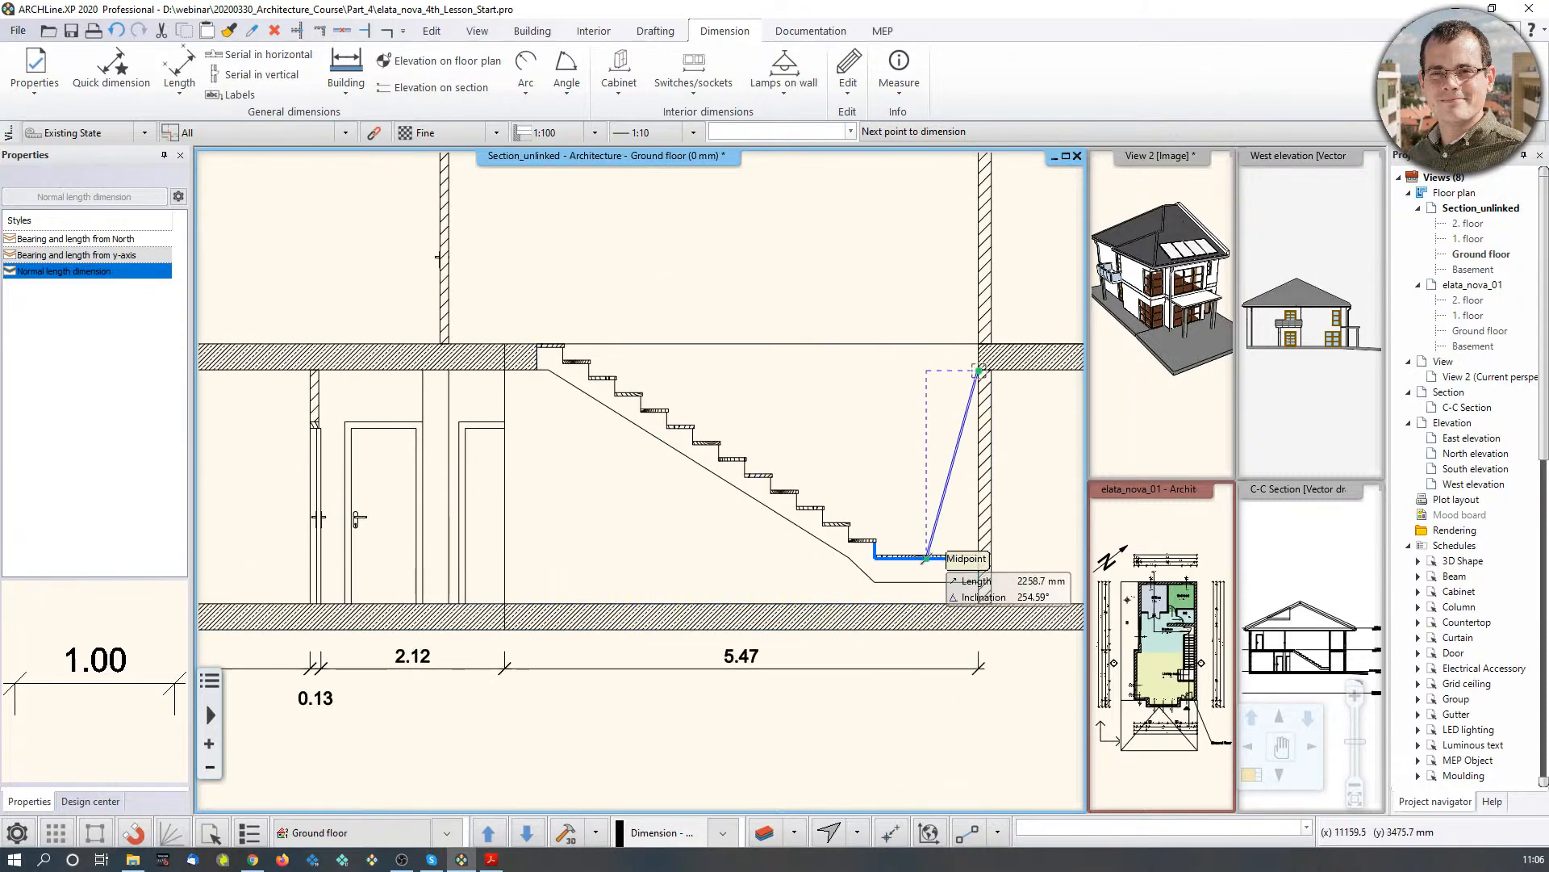
# Step: Dimension the thickness of the wall beyond the stair landing and place its text below the dimension line
pyautogui.moveTo(981, 373); pyautogui.dragTo(495, 397, button='middle')
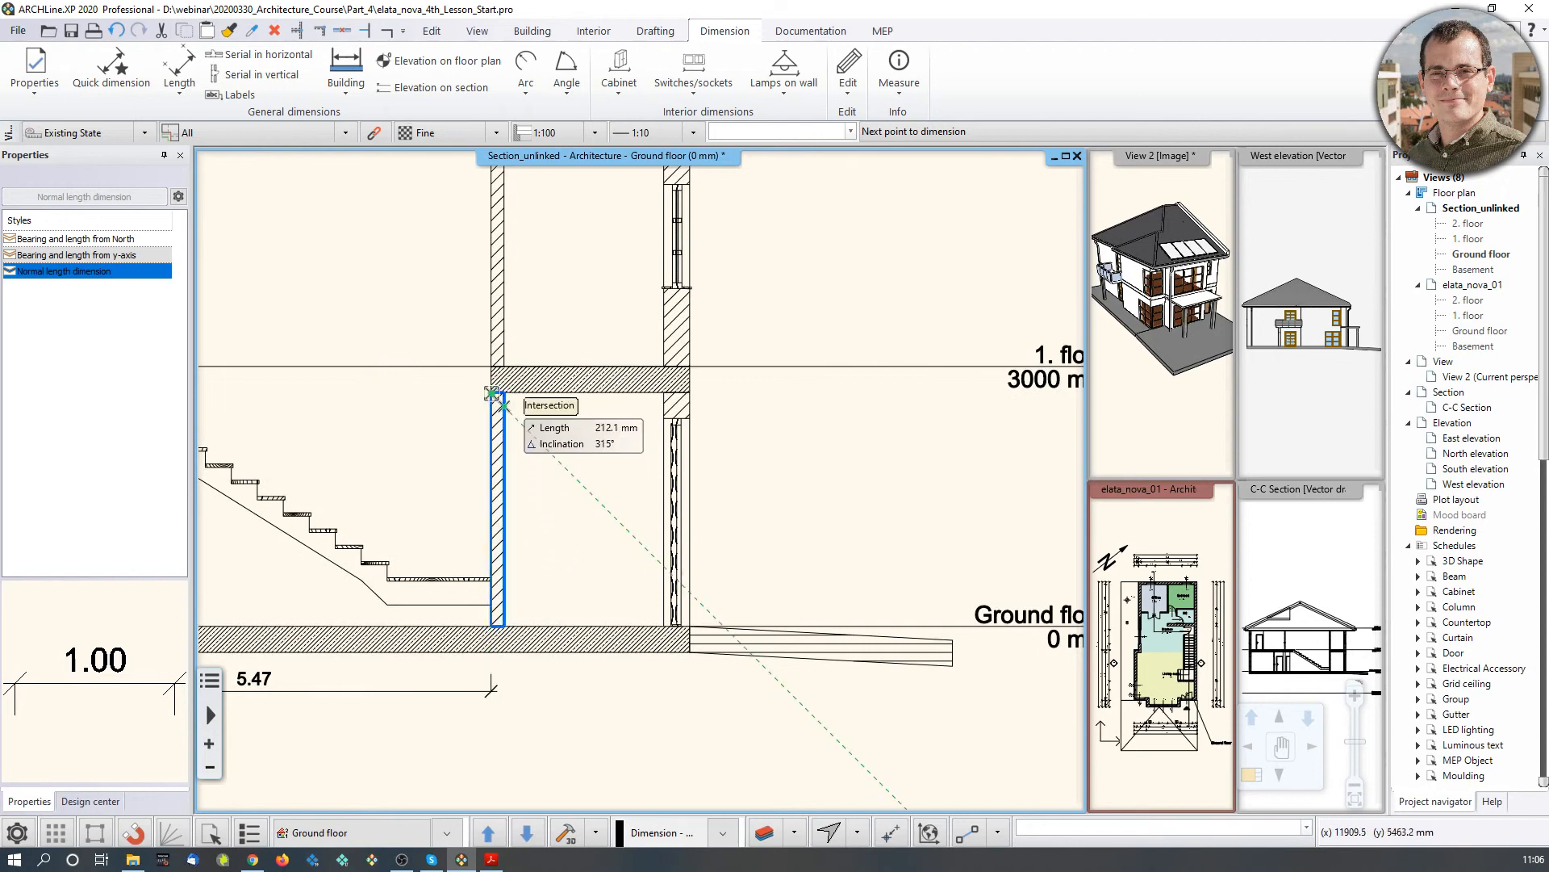
pyautogui.scroll(3, 495, 397)
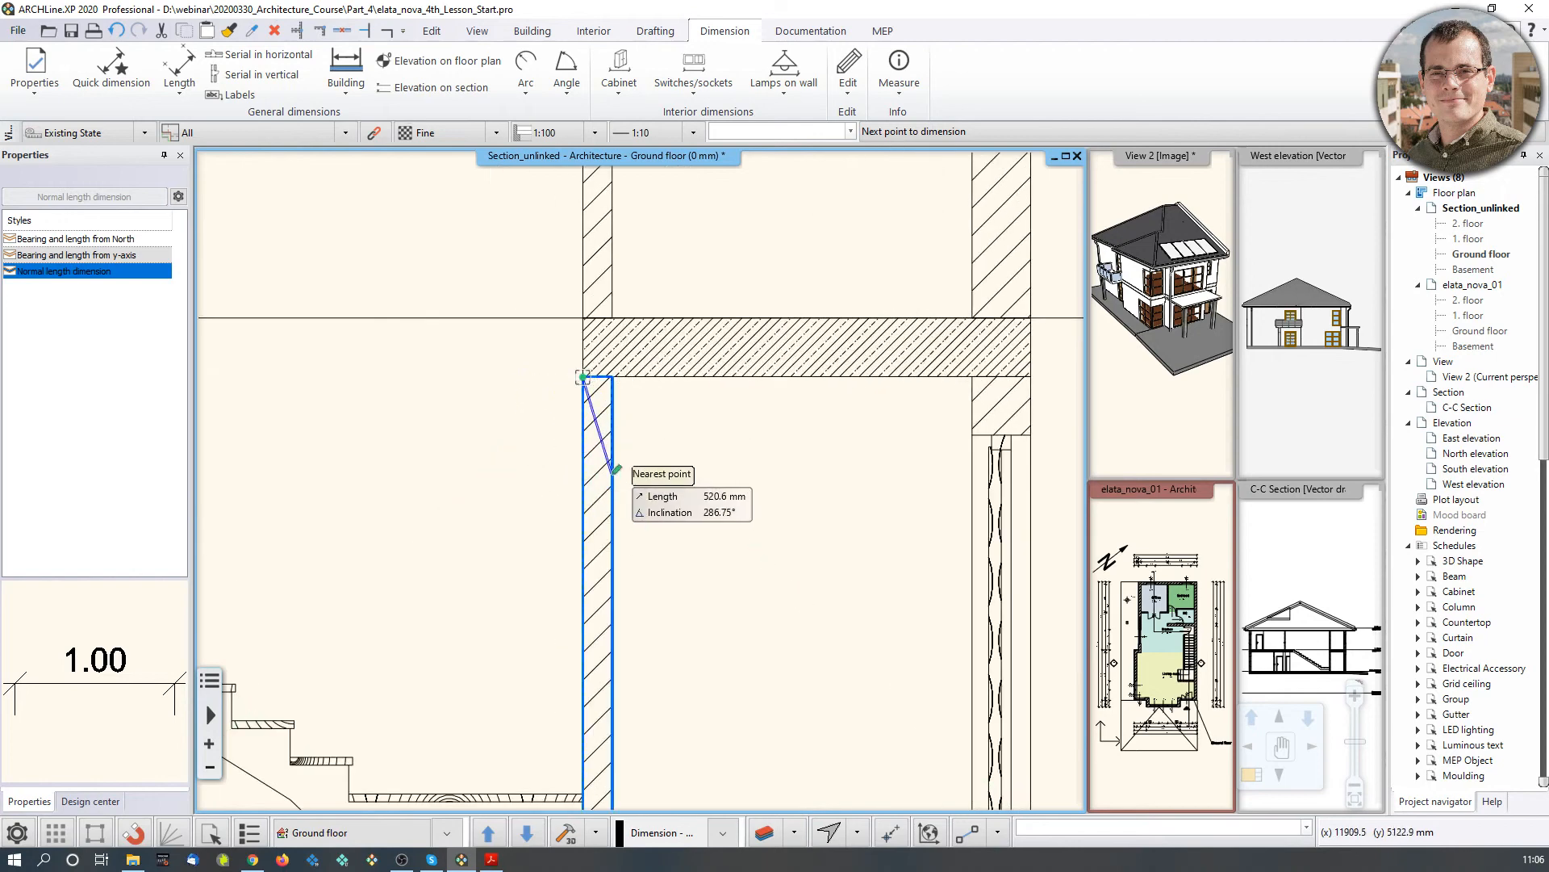
pyautogui.click(616, 468)
pyautogui.scroll(-3, 621, 597)
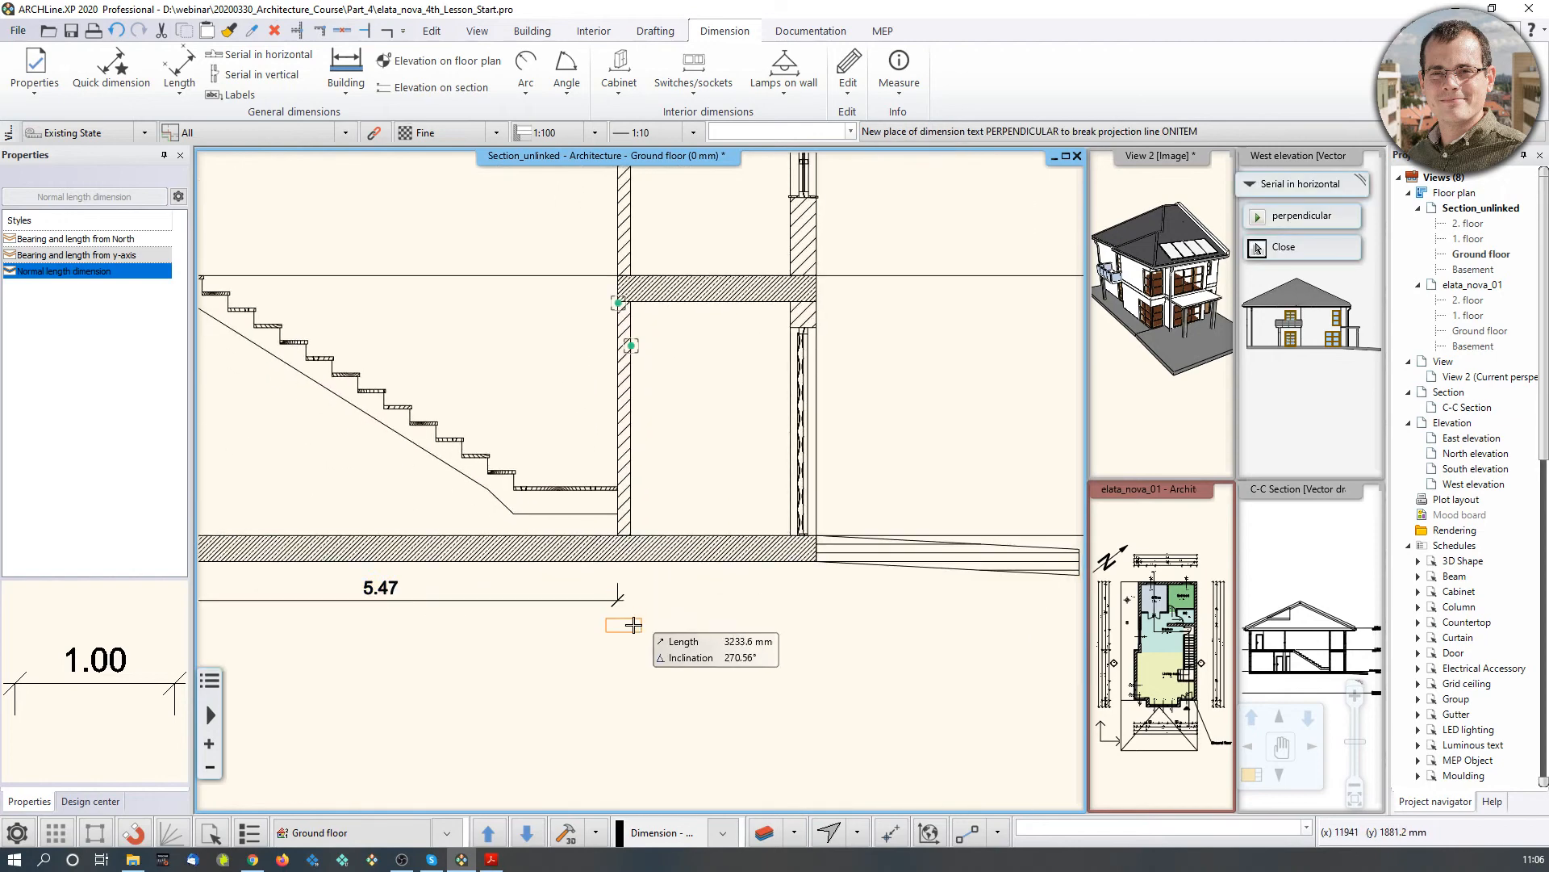
pyautogui.click(670, 539)
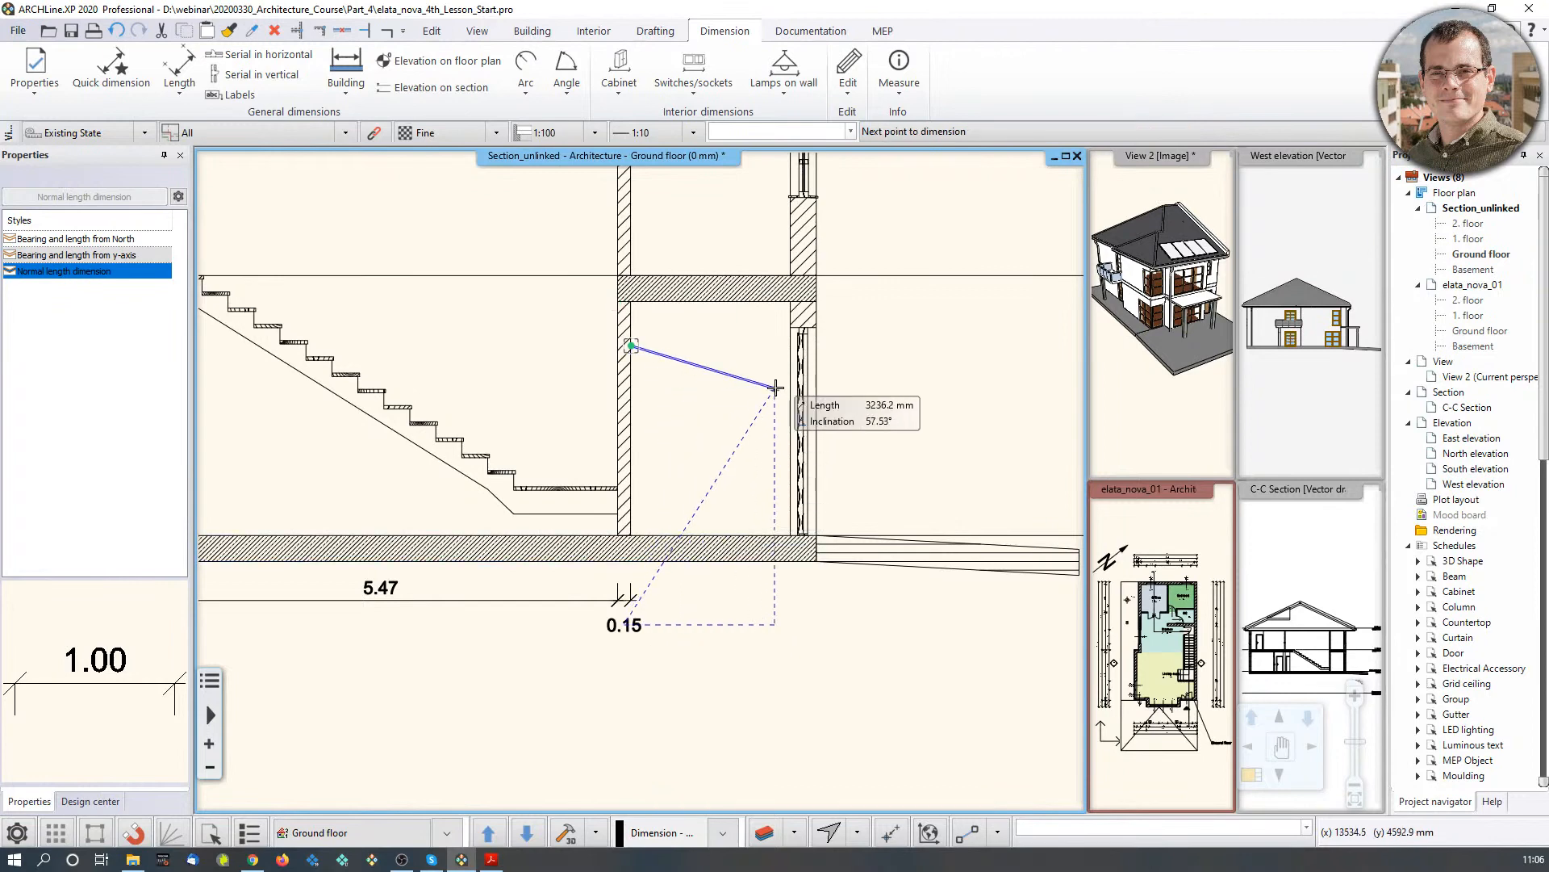
# Step: Extend the chain to both faces of the opposite exterior wall, place the thickness text below the line and end the dimensioning
pyautogui.click(775, 311)
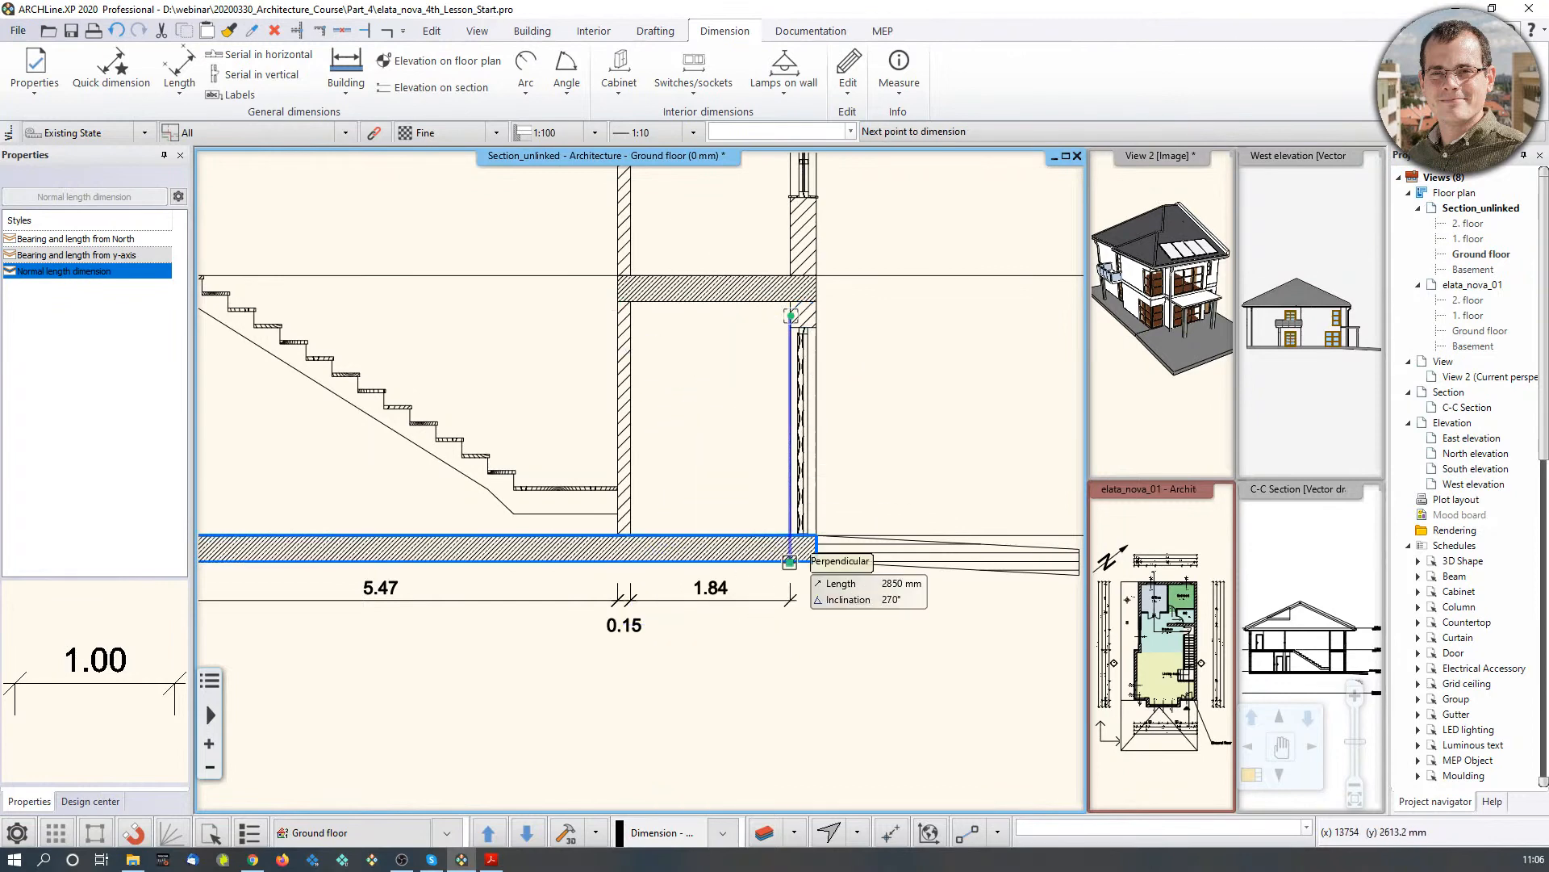
pyautogui.scroll(1, 795, 589)
pyautogui.scroll(2, 766, 377)
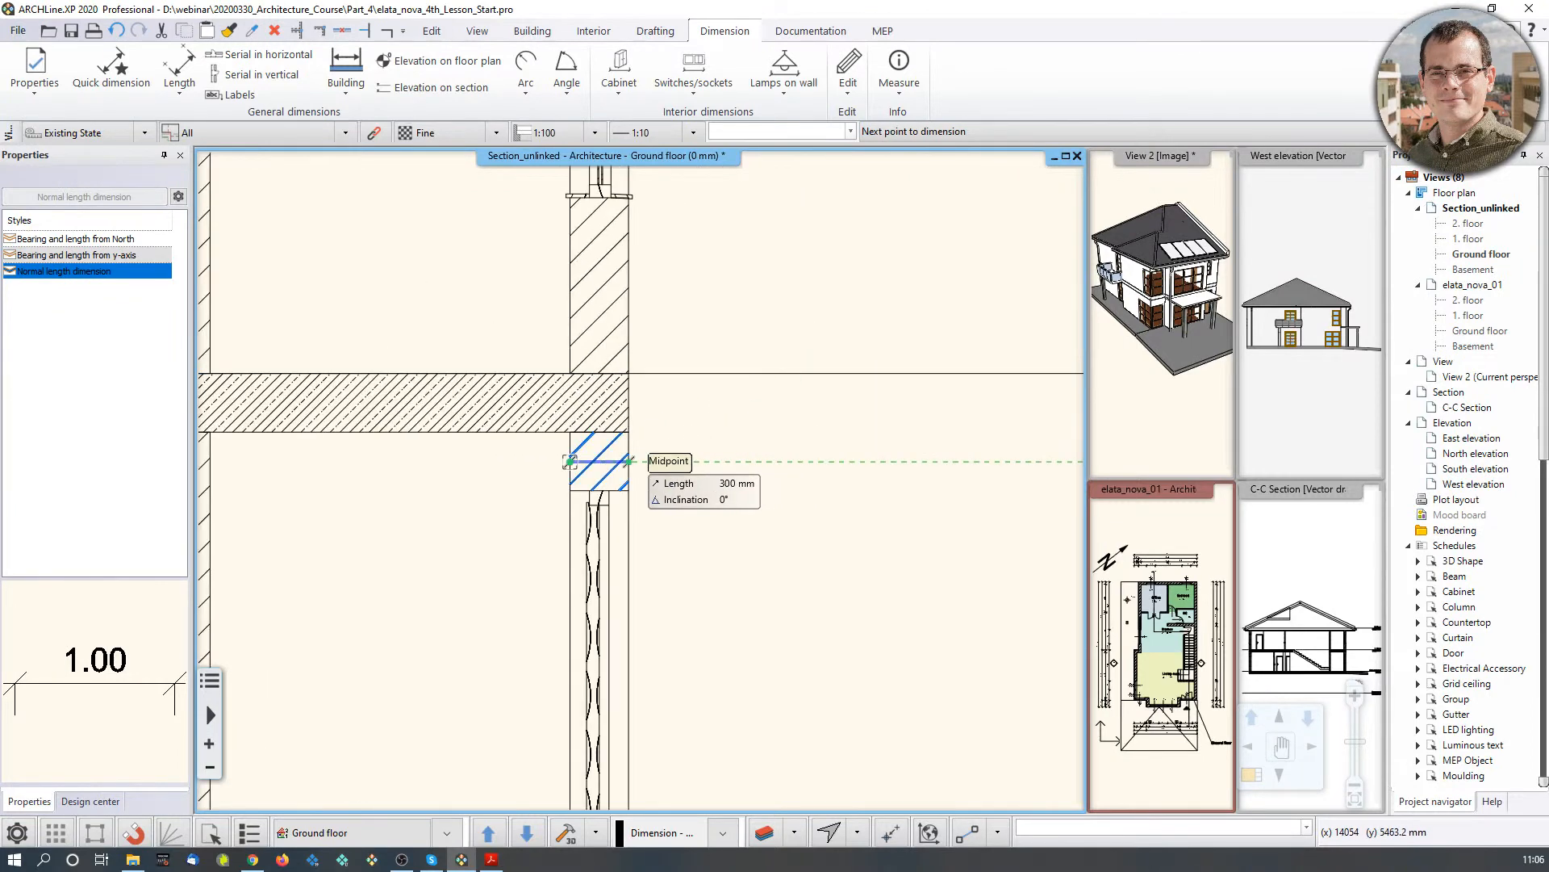
pyautogui.click(630, 460)
pyautogui.scroll(-3, 702, 523)
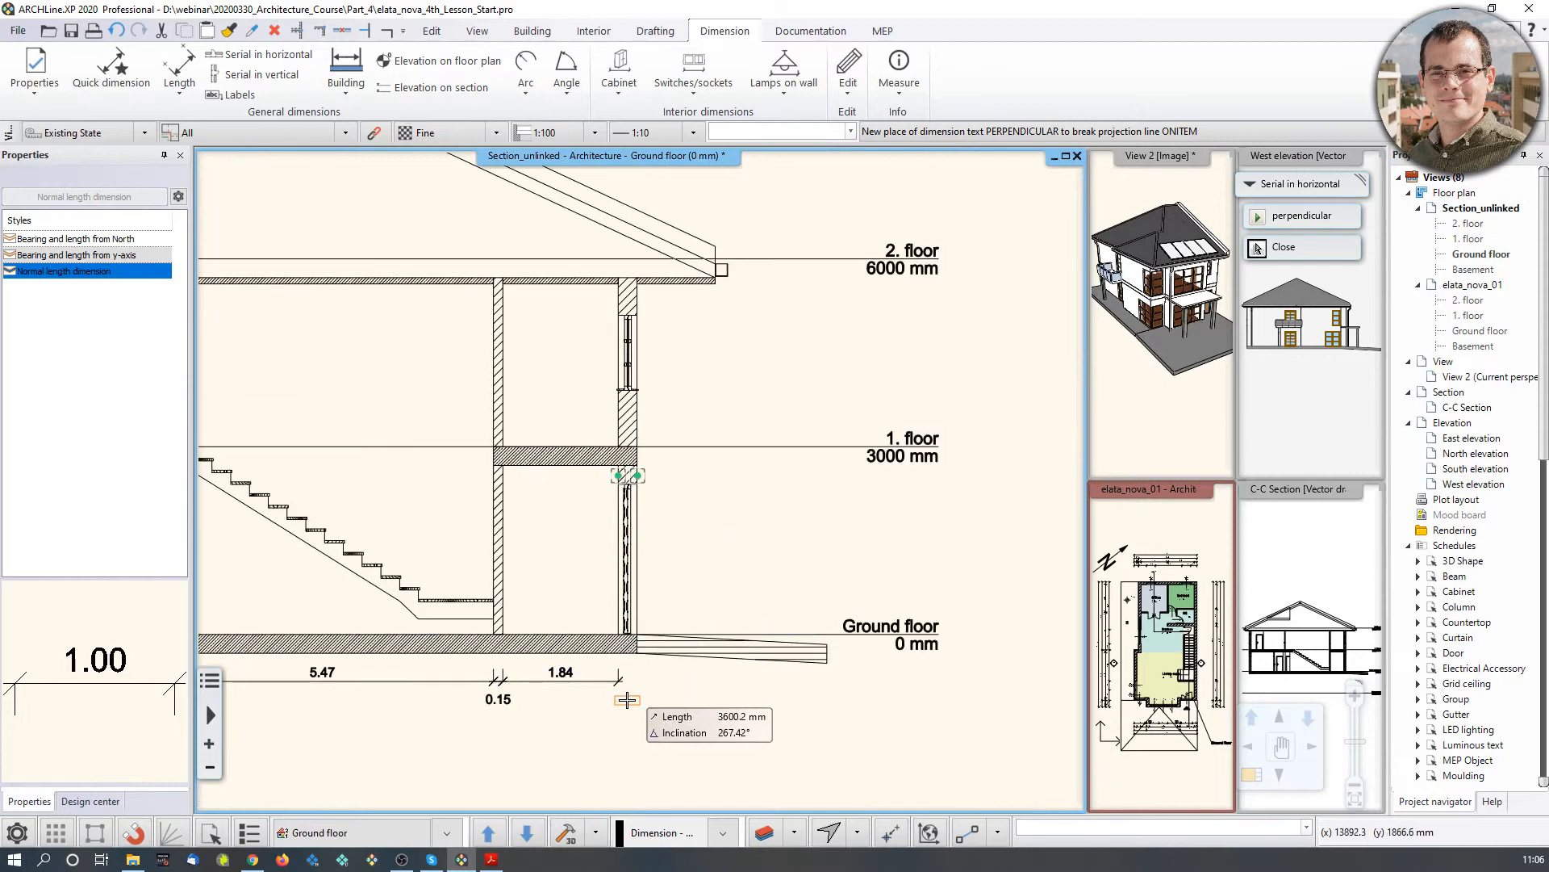
pyautogui.click(674, 632)
pyautogui.scroll(-3, 697, 668)
pyautogui.press('Escape')
pyautogui.moveTo(624, 603); pyautogui.dragTo(791, 647, button='middle')
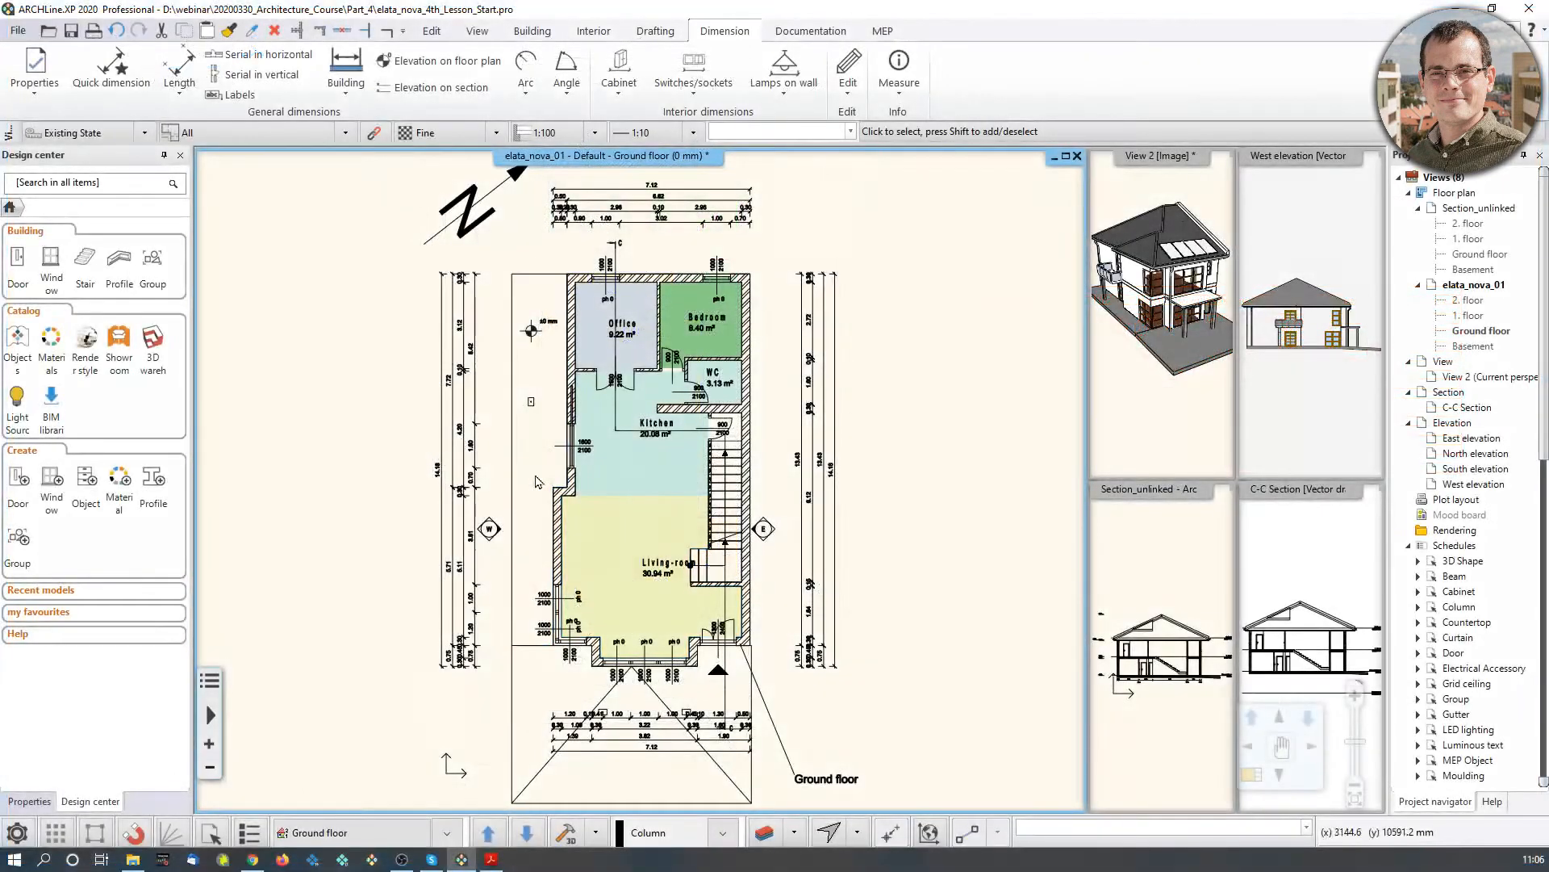
# Step: Examine the living-room and kitchen areas on the elata_nova_01 ground-floor plan
pyautogui.click(638, 537)
pyautogui.scroll(5, 669, 613)
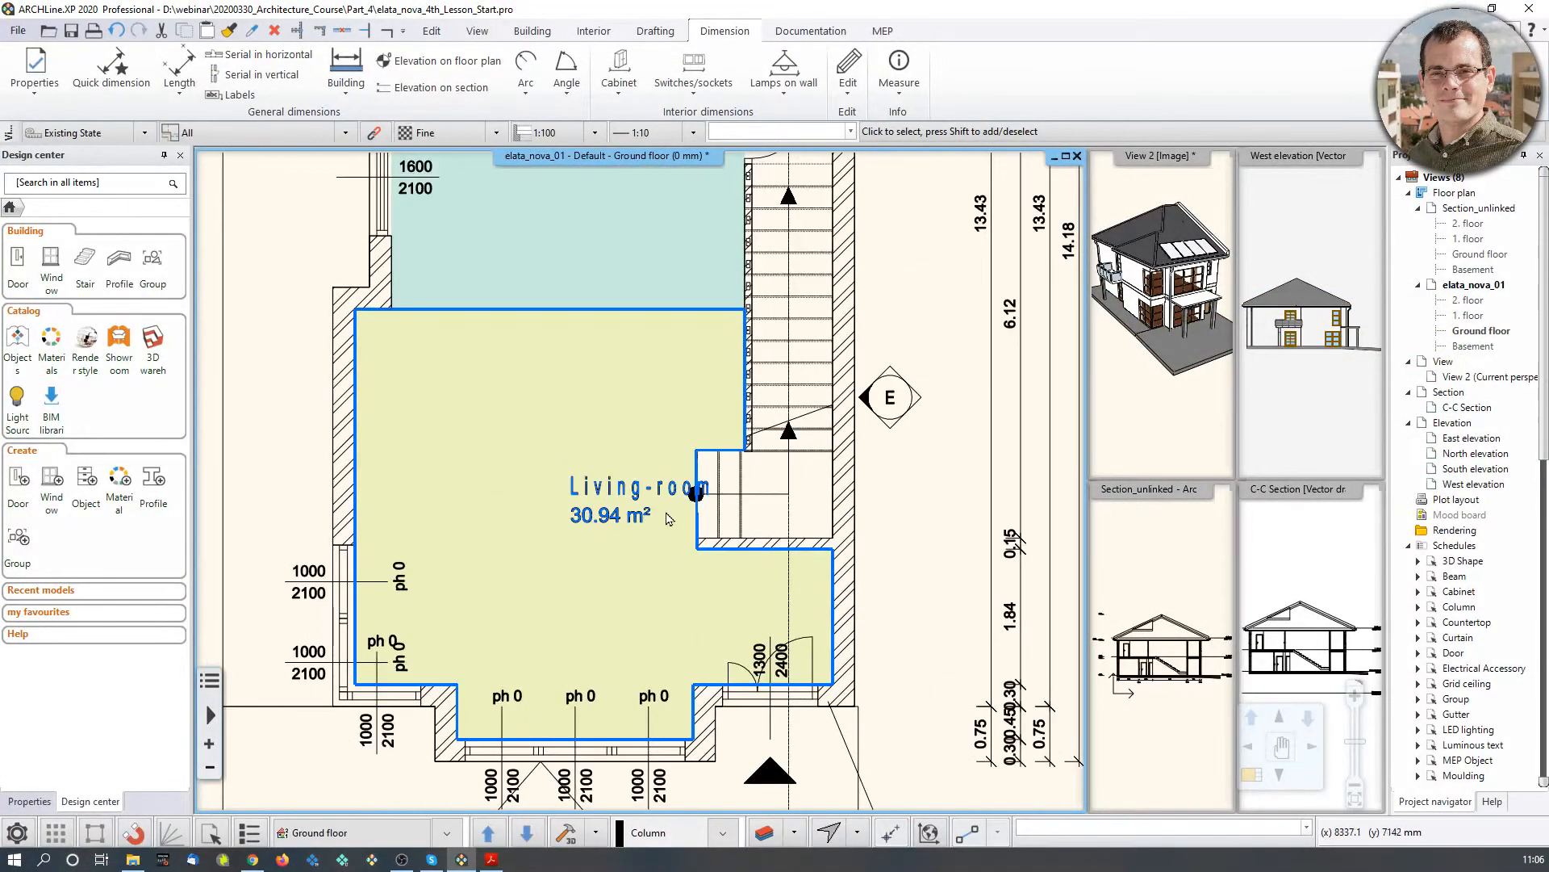
pyautogui.scroll(-3, 662, 489)
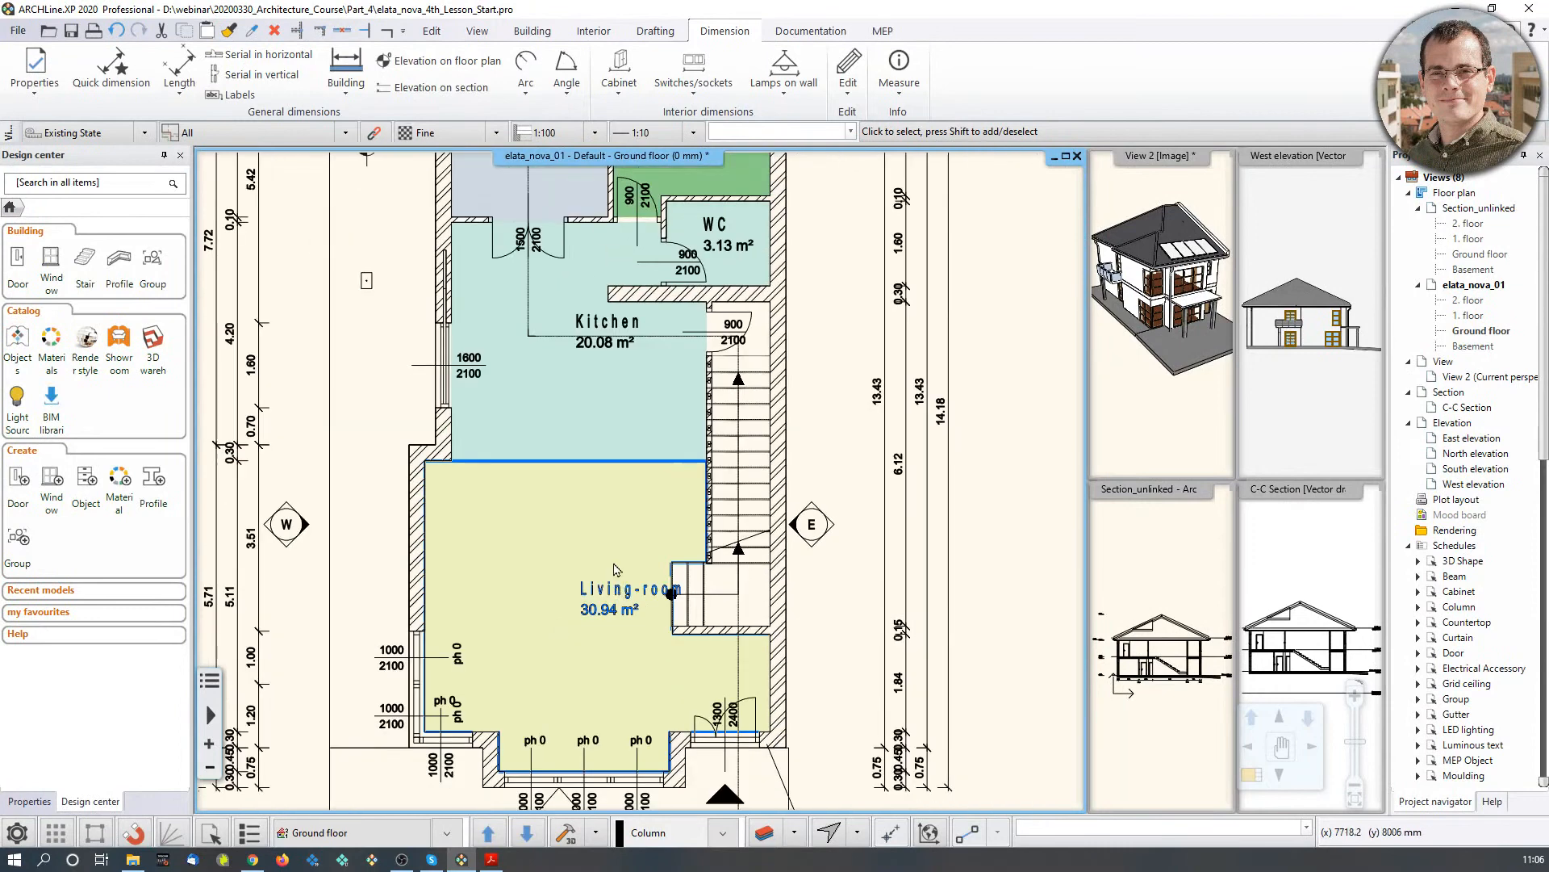
pyautogui.scroll(-1, 618, 482)
pyautogui.click(553, 513)
pyautogui.scroll(-2, 549, 517)
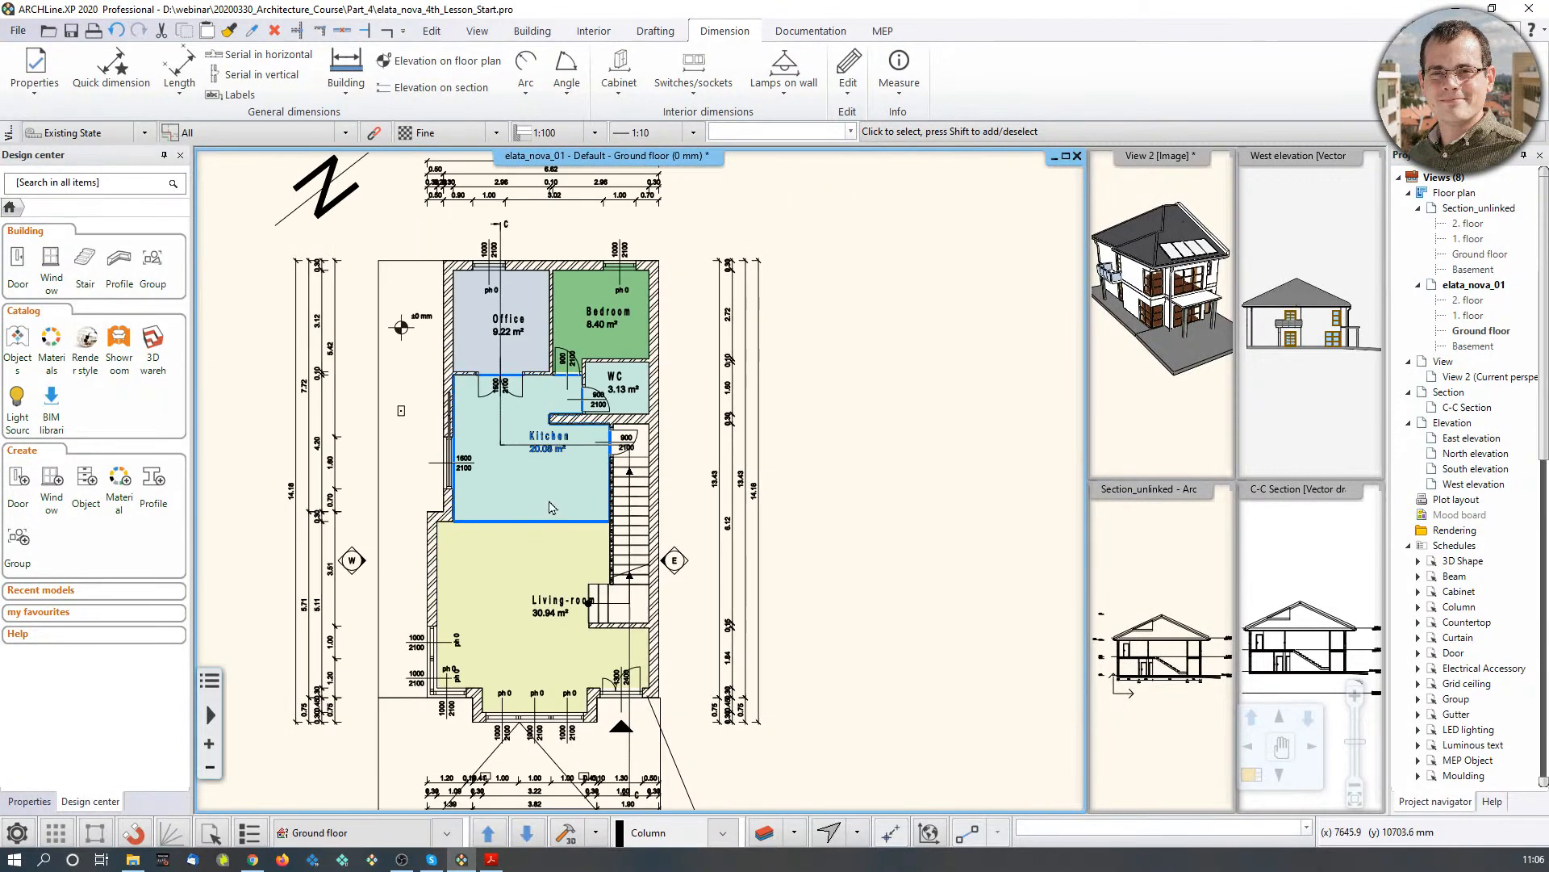
# Step: Start placing a schedule of architectural elements, choosing Door Schedule and accepting its parameters
pyautogui.click(788, 34)
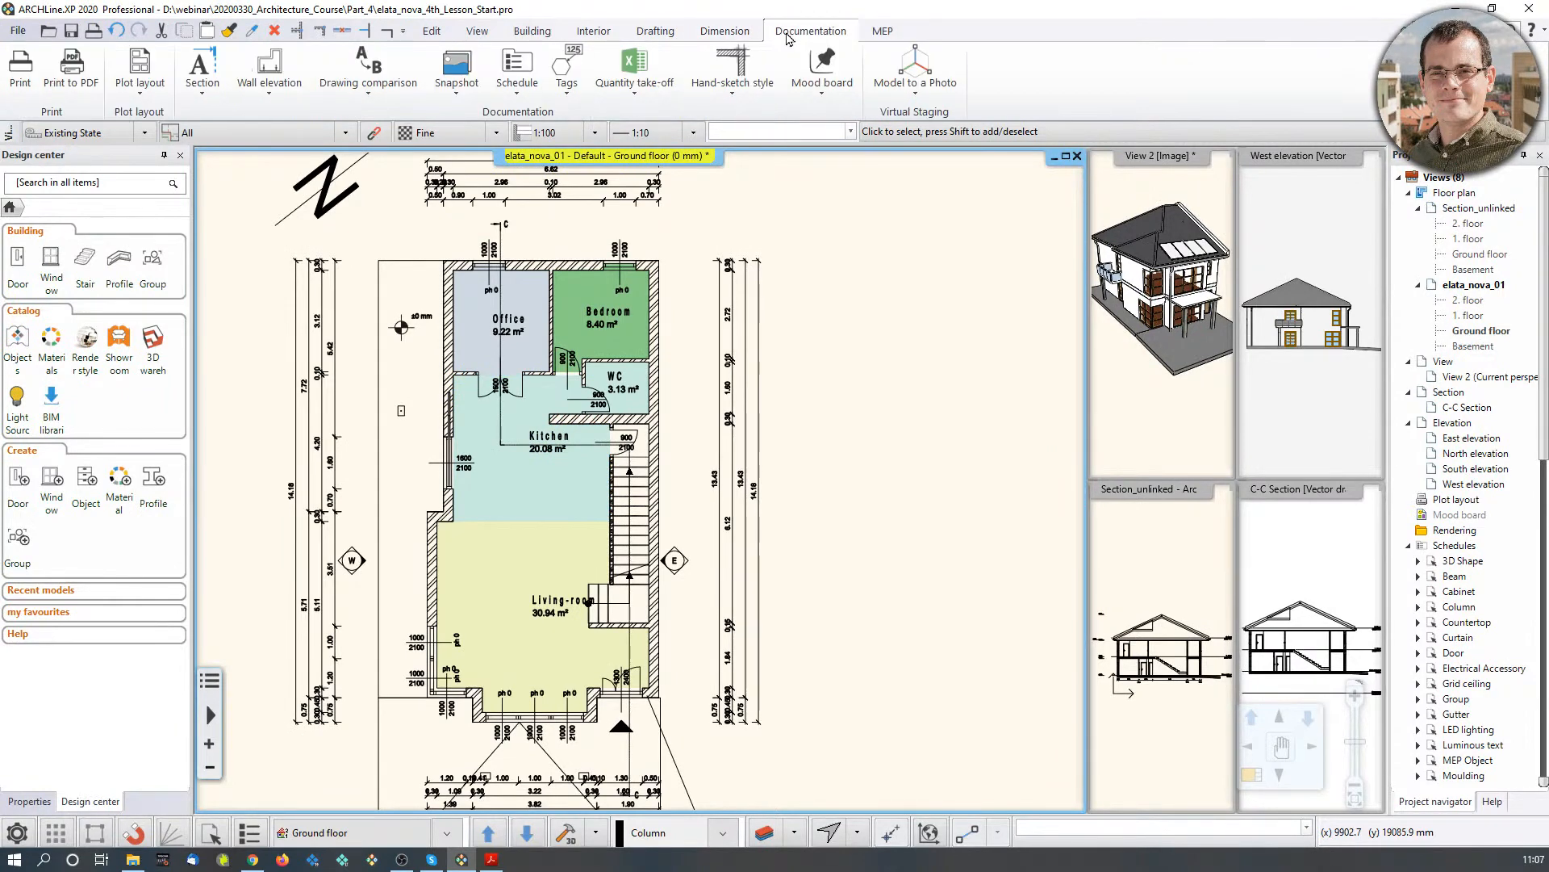
pyautogui.click(523, 97)
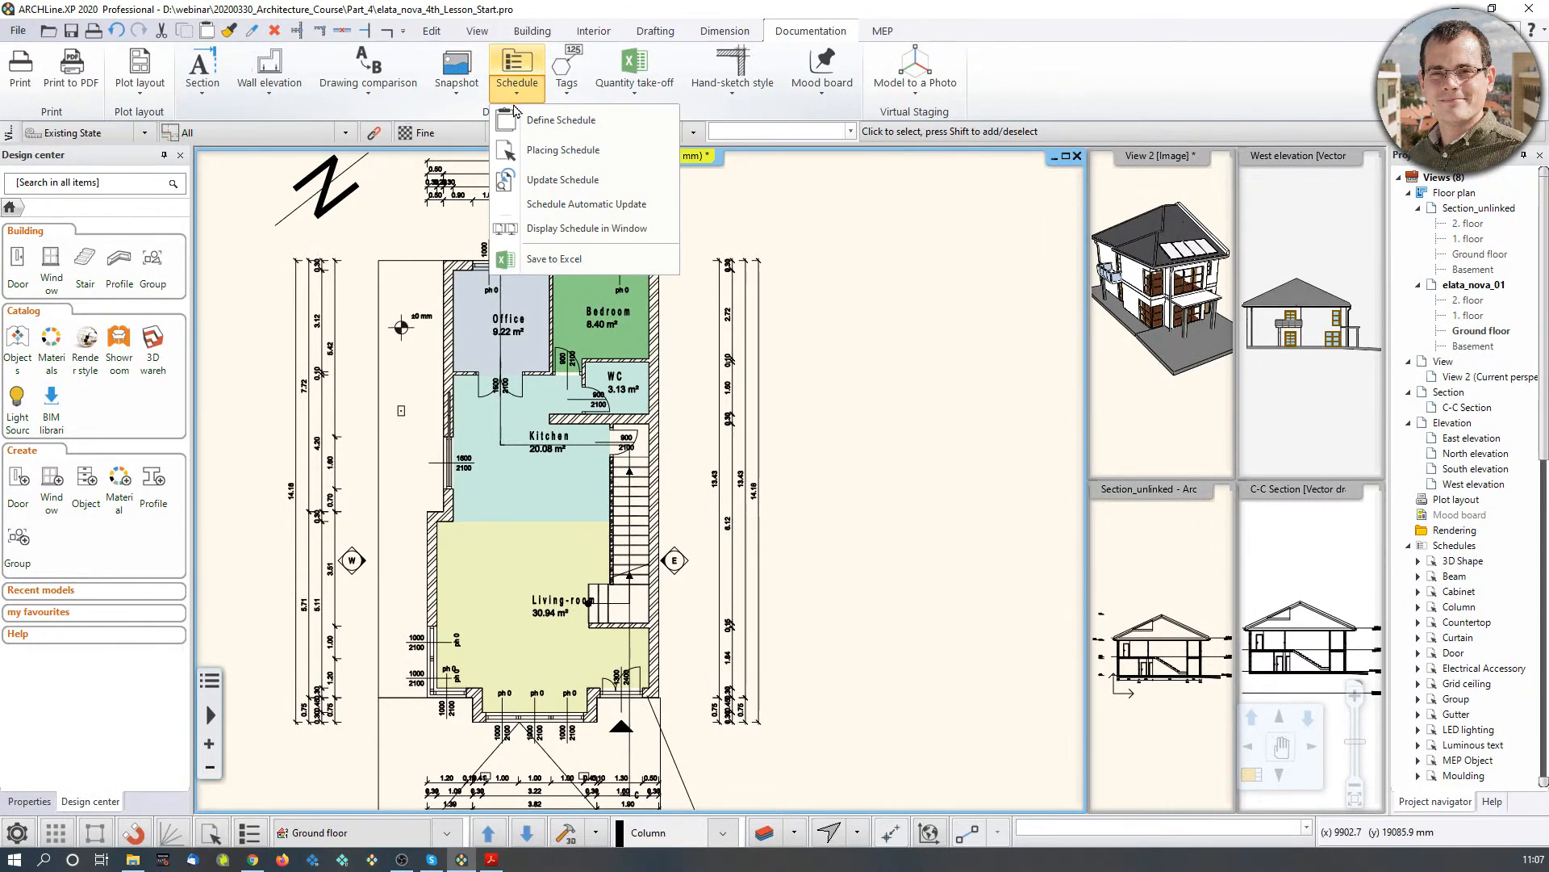
pyautogui.click(552, 152)
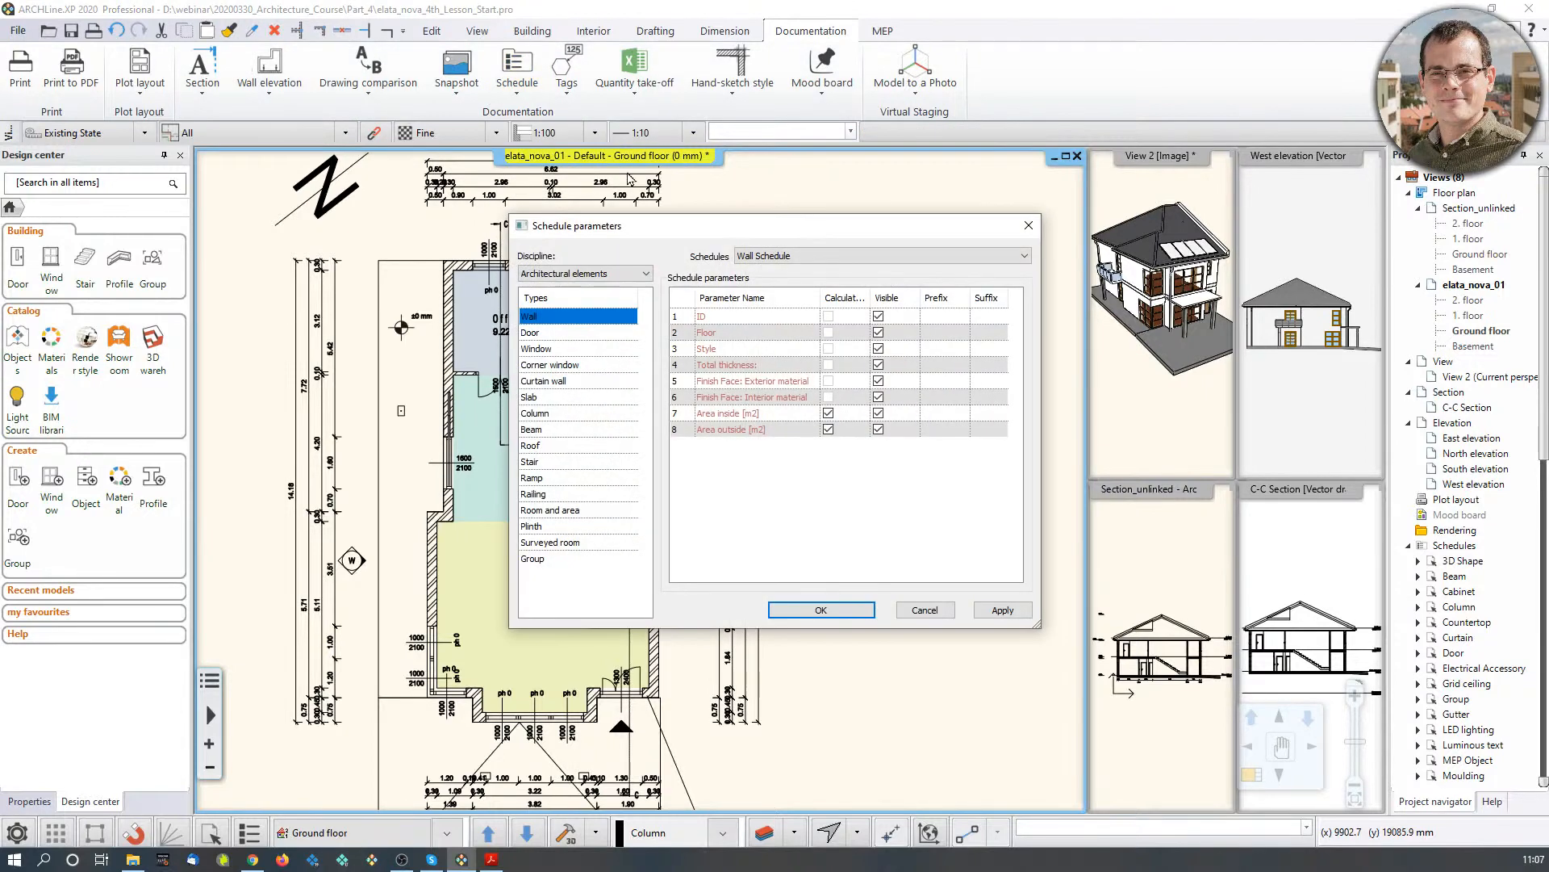
pyautogui.moveTo(652, 231); pyautogui.dragTo(933, 258)
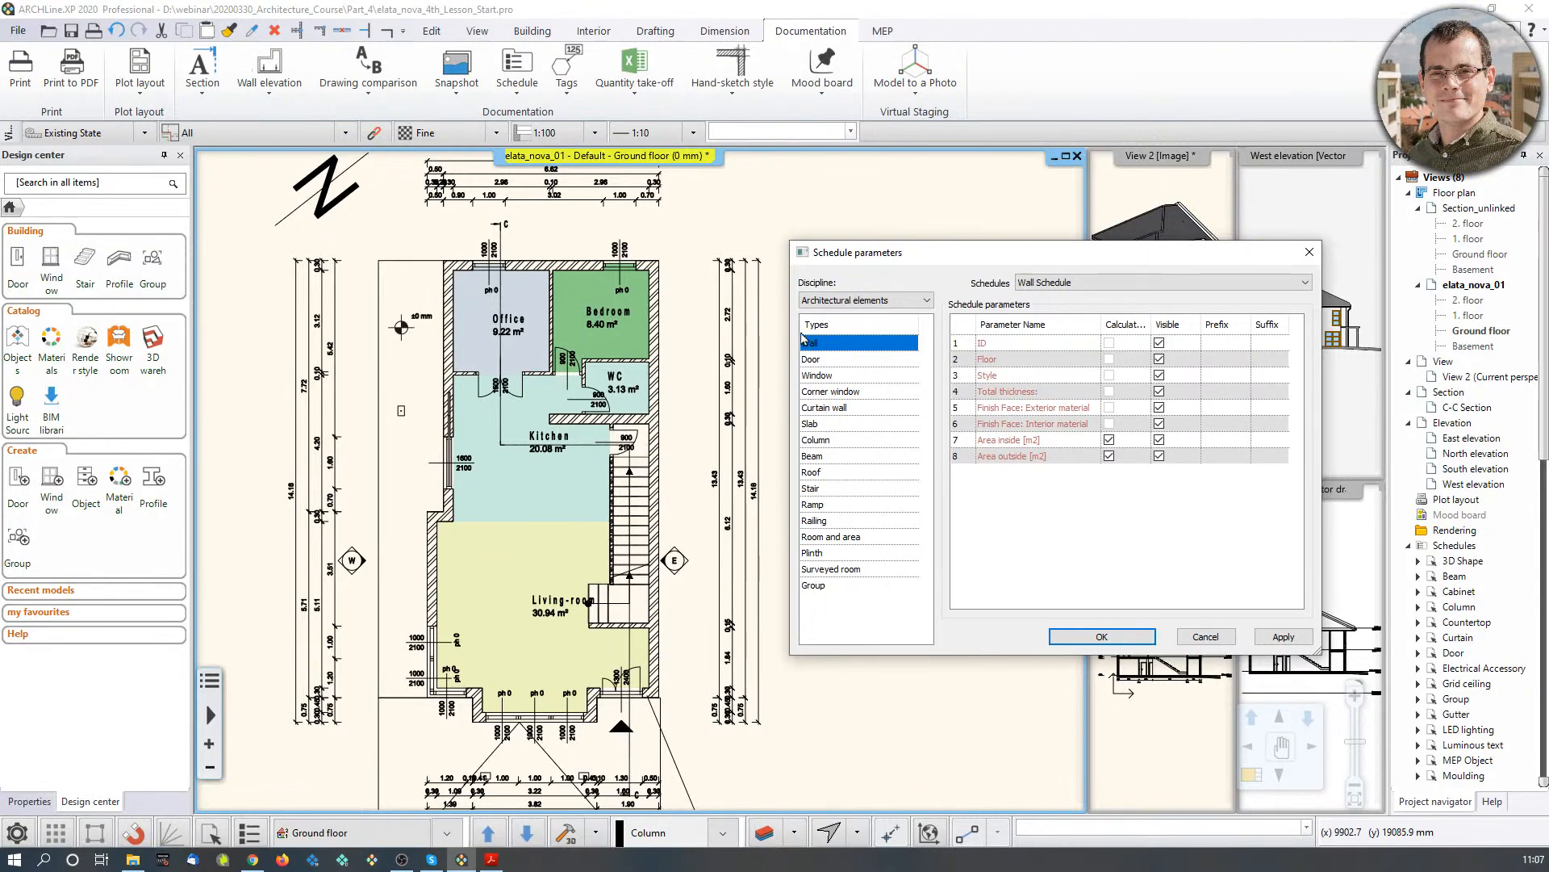
pyautogui.click(861, 301)
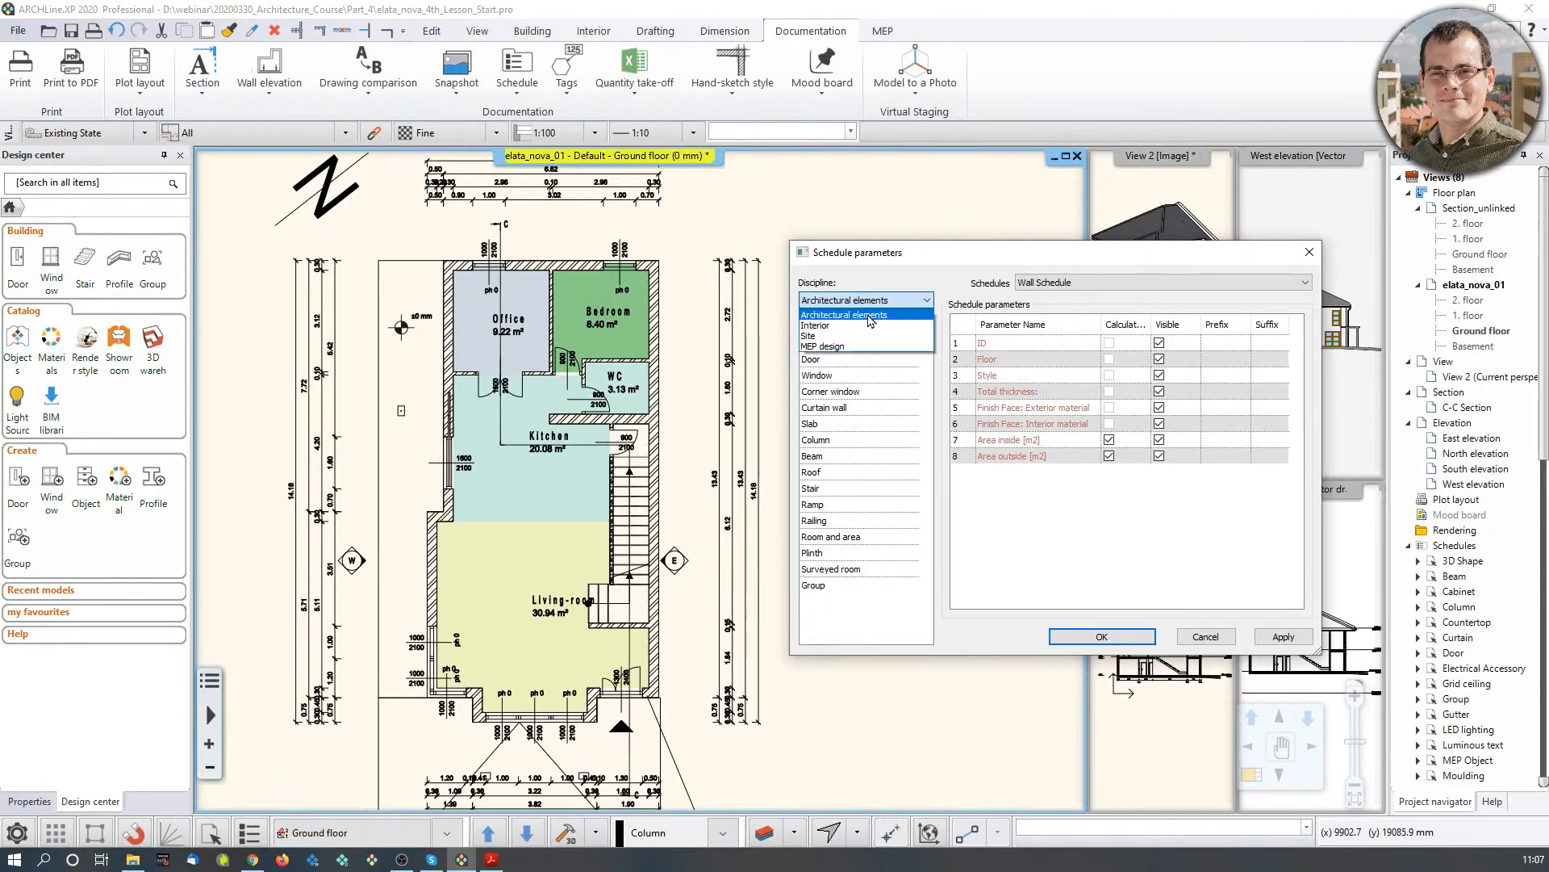
pyautogui.click(870, 317)
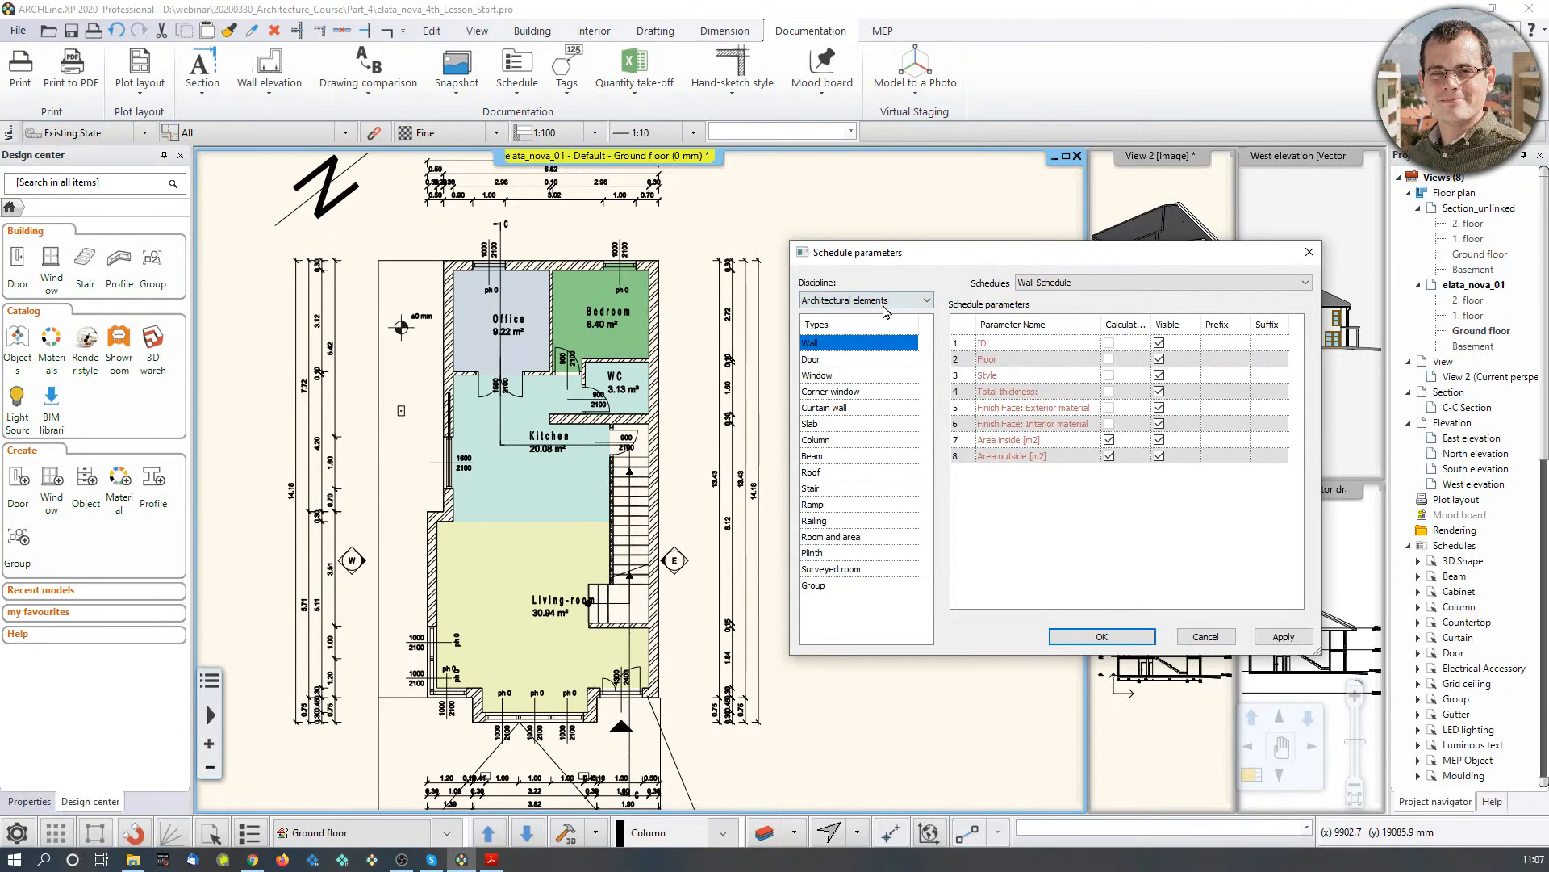
pyautogui.click(820, 362)
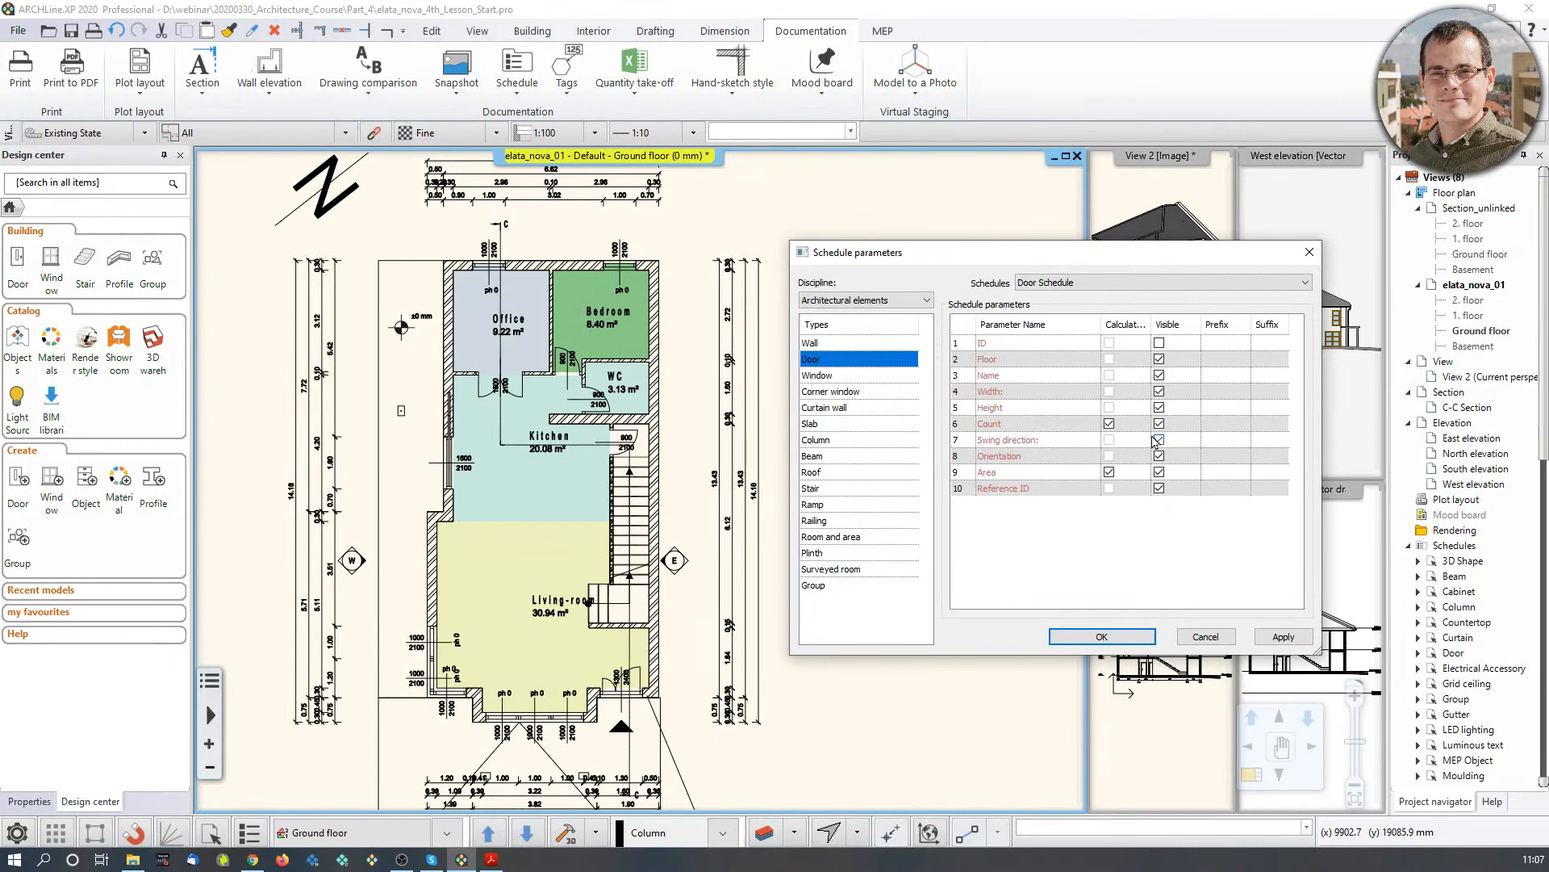
pyautogui.click(1102, 638)
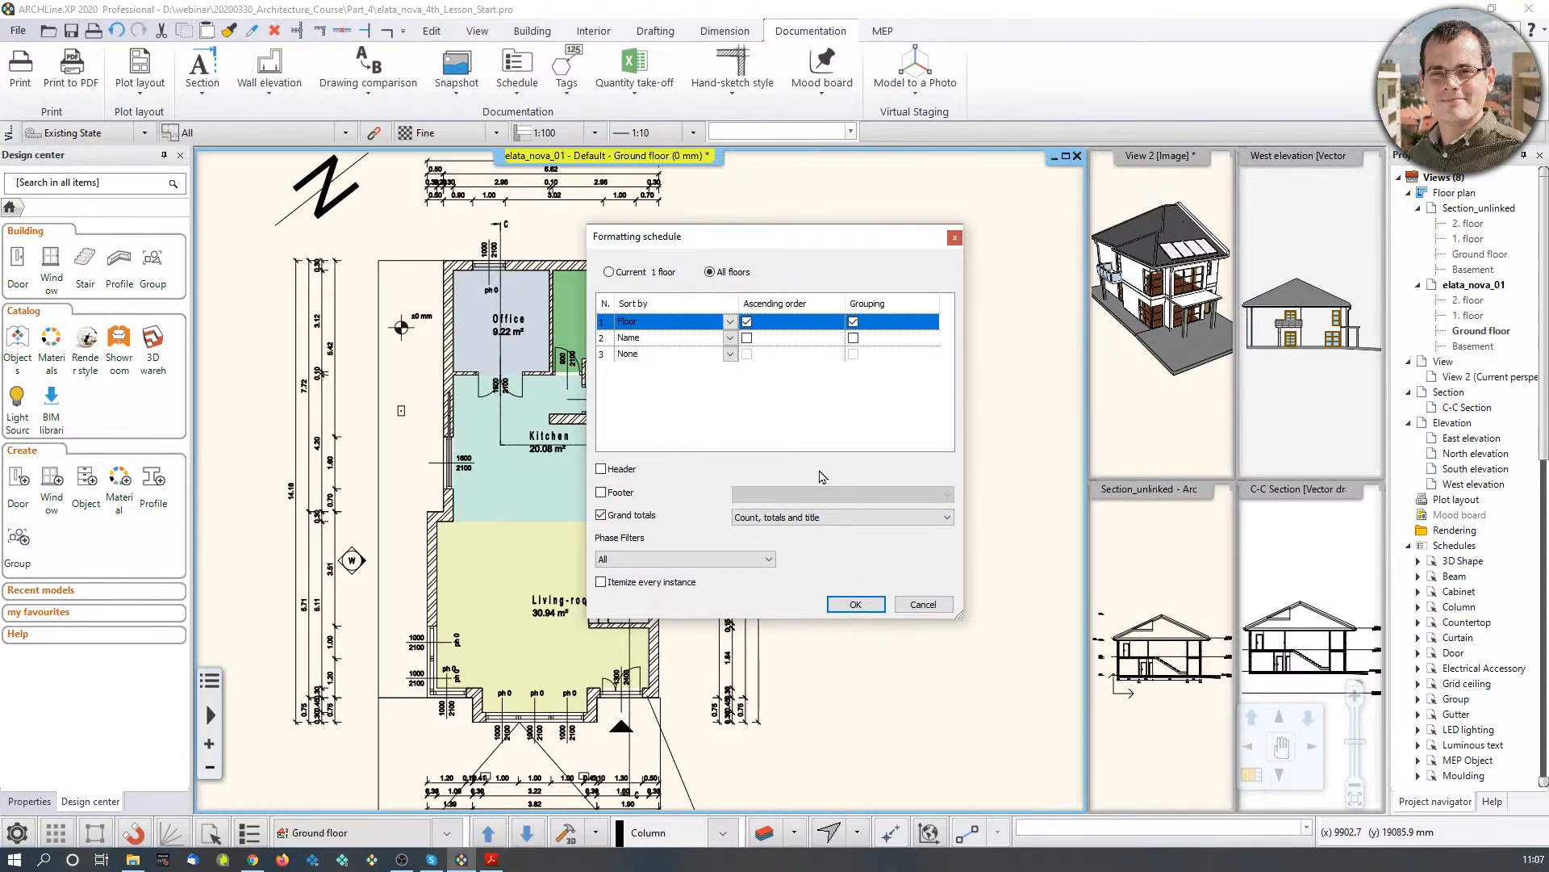
# Step: Accept the schedule formatting for all floors and place the door schedule beside the ground-floor plan
pyautogui.click(846, 603)
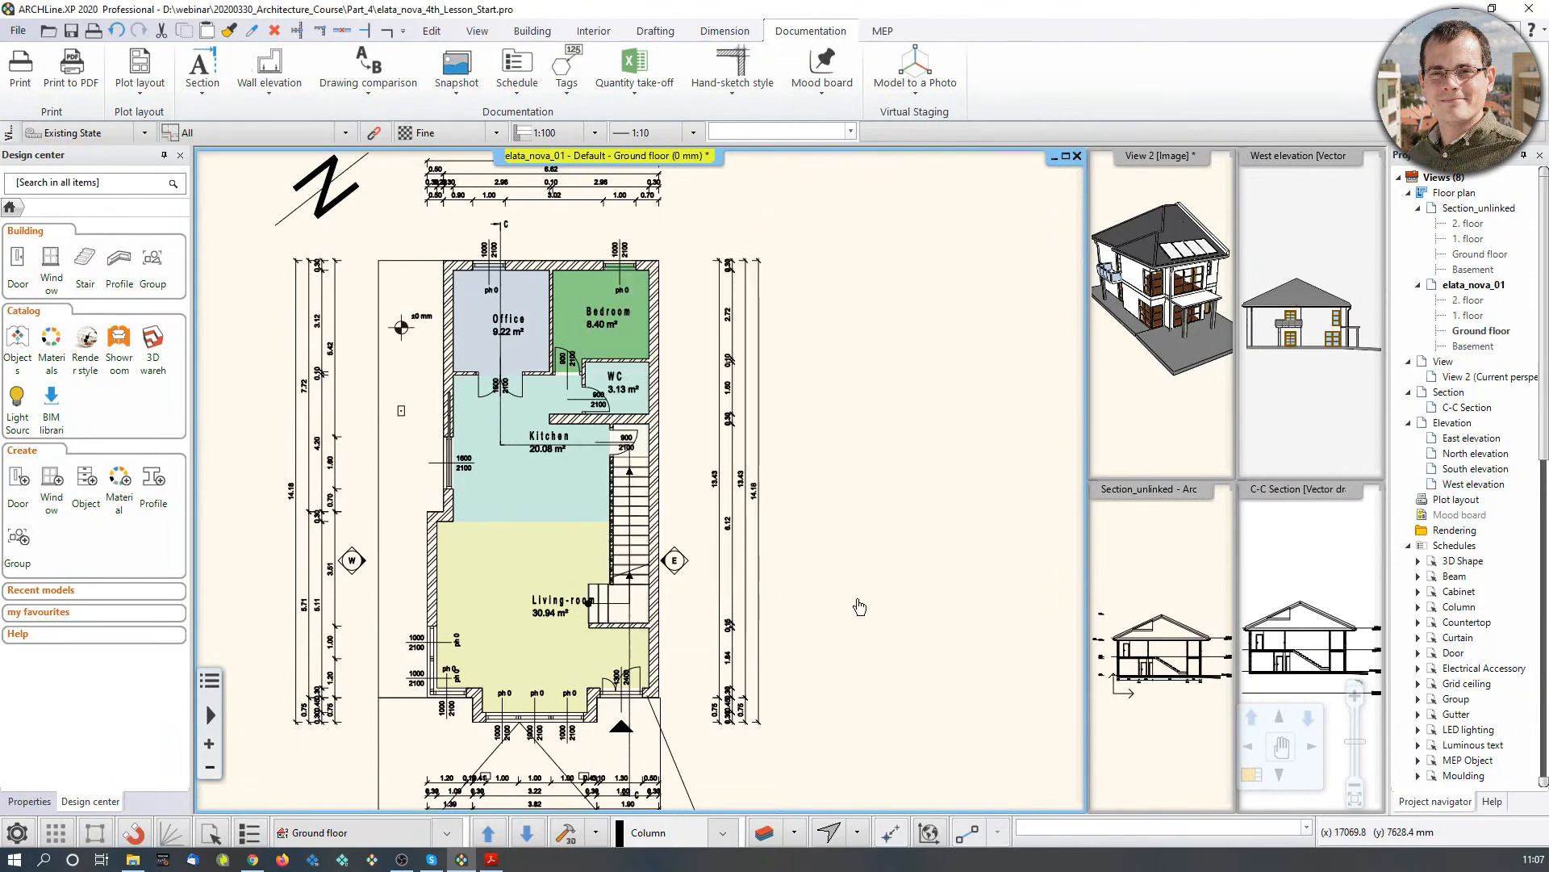
pyautogui.scroll(-3, 807, 484)
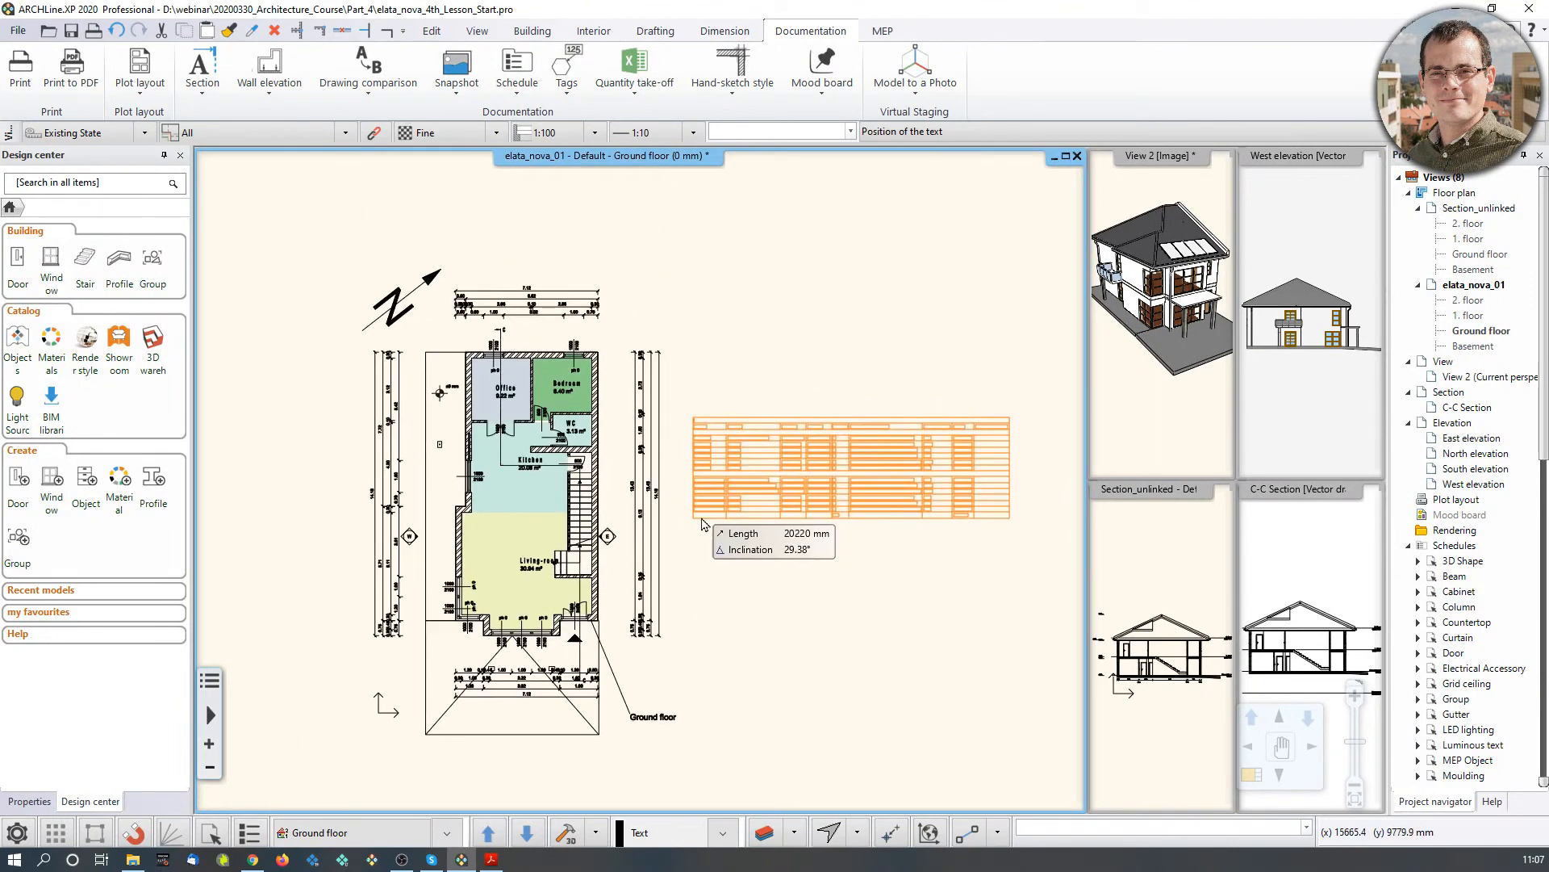
pyautogui.click(692, 518)
pyautogui.click(718, 506)
pyautogui.scroll(3, 730, 506)
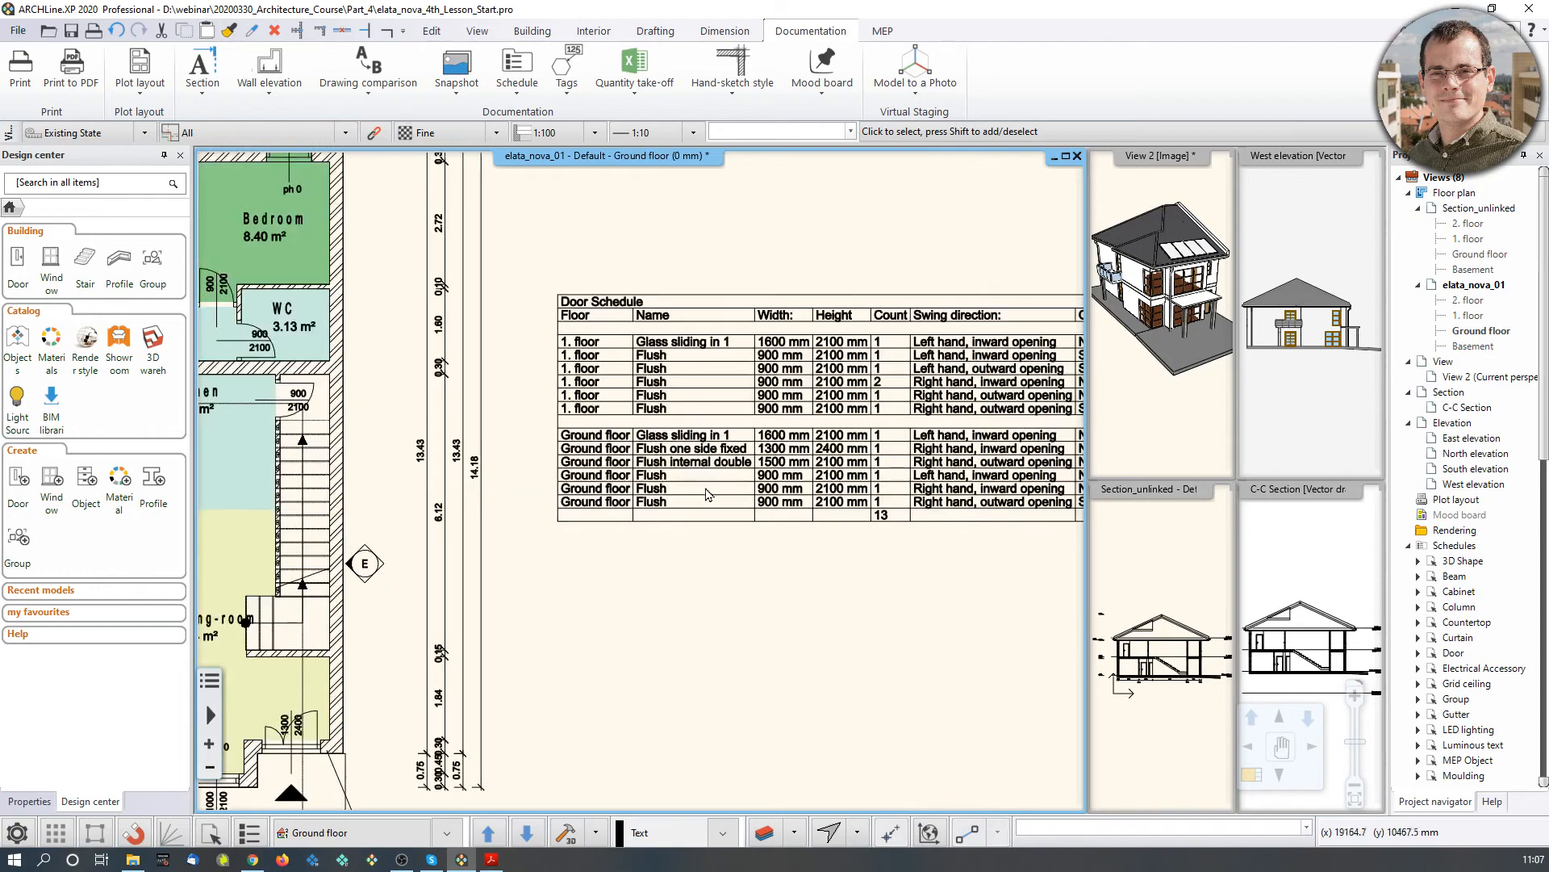
# Step: Select the door schedule and locate the first ground-floor Flush door row's door on the plan
pyautogui.click(637, 484)
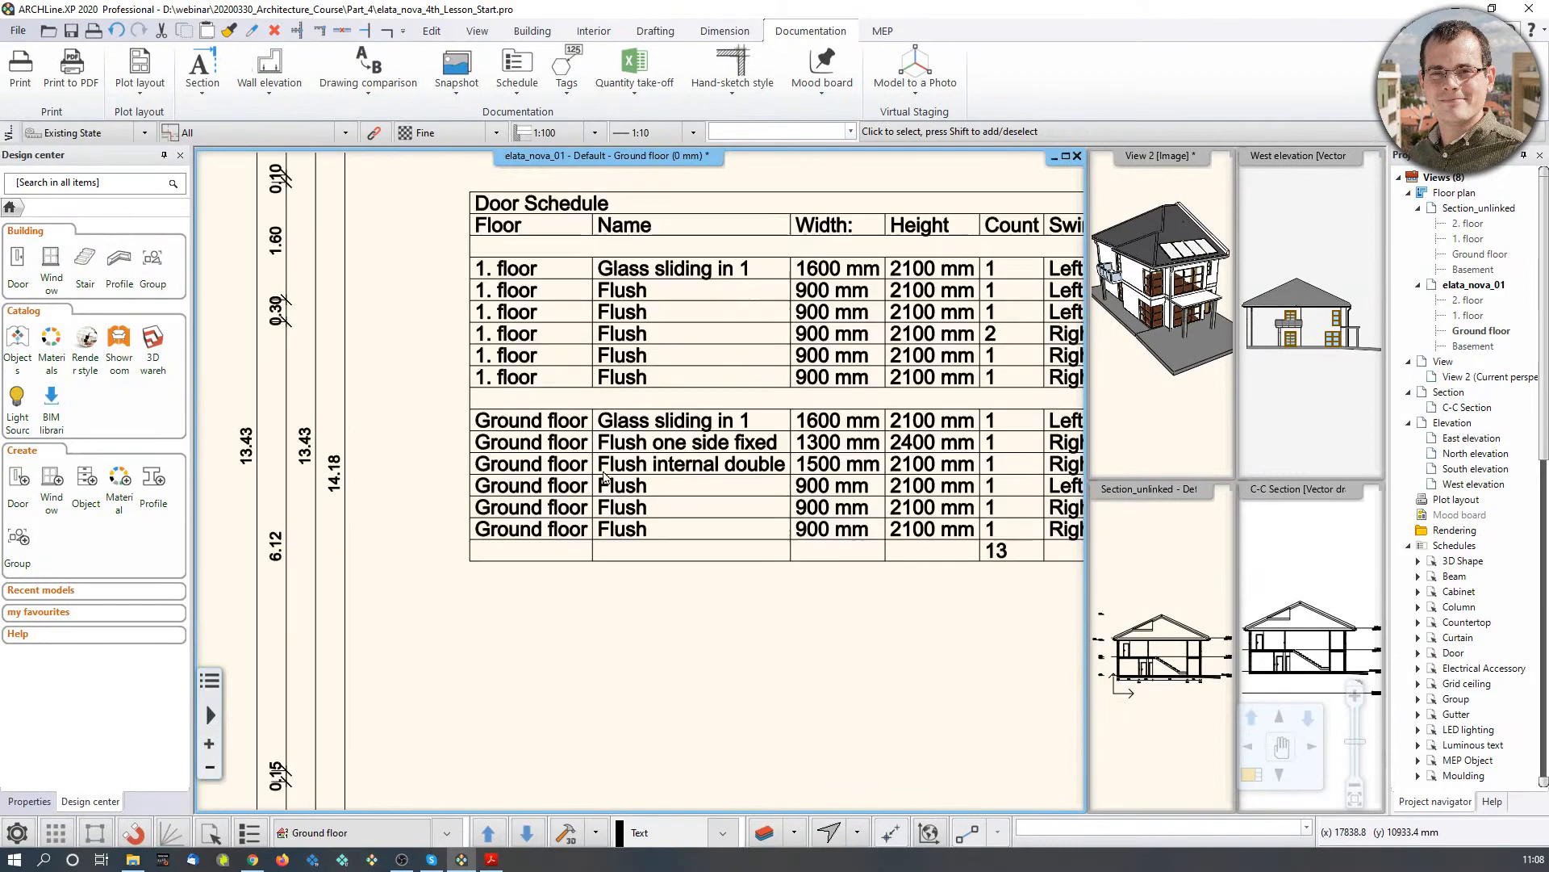
pyautogui.scroll(2, 530, 550)
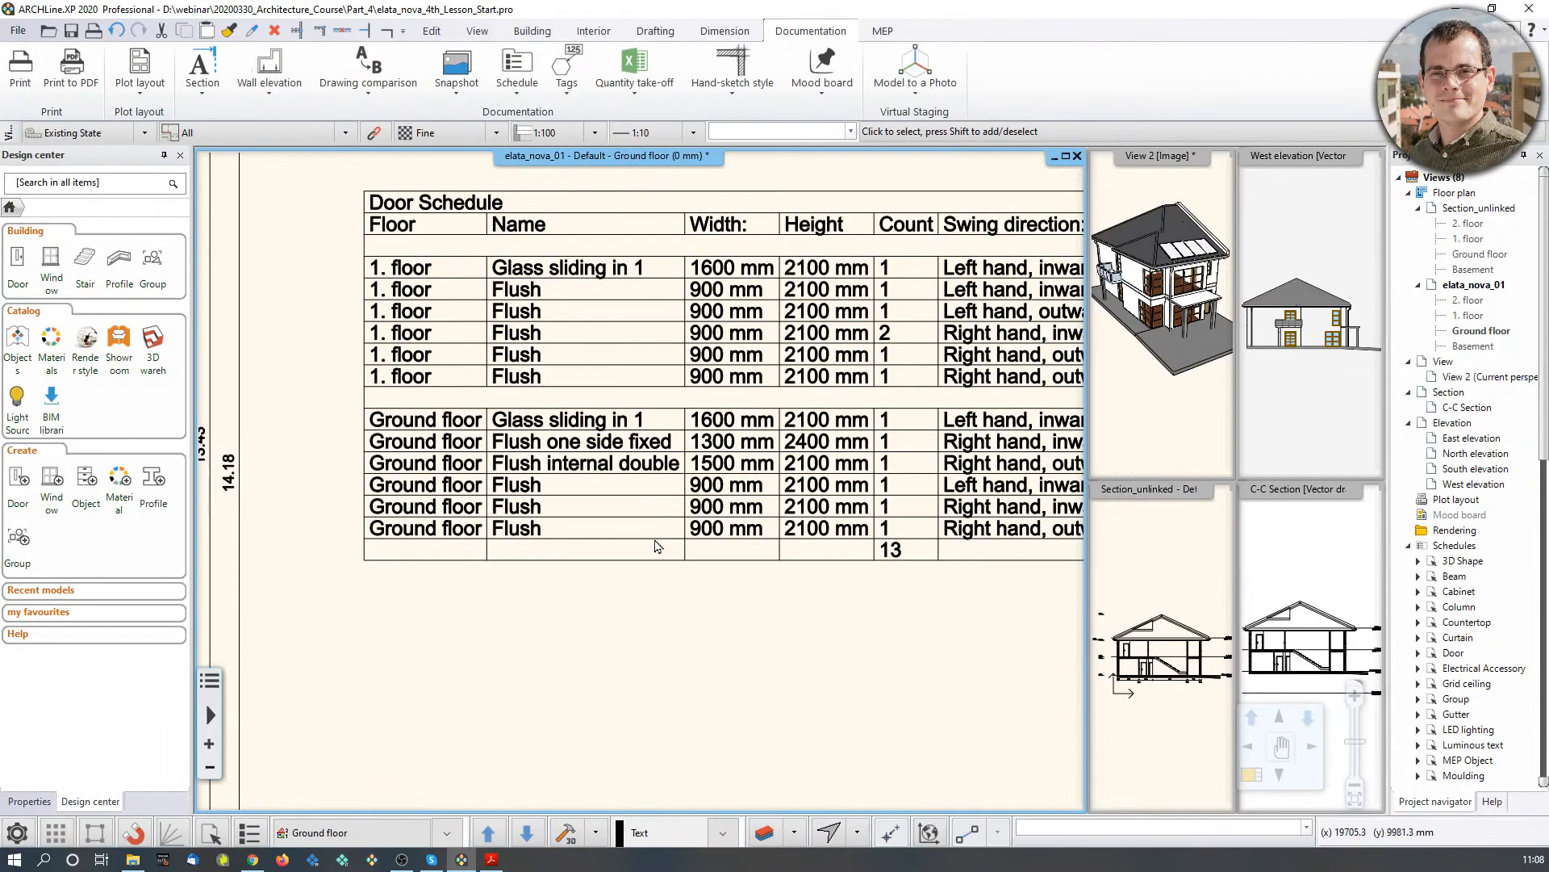
pyautogui.click(759, 438)
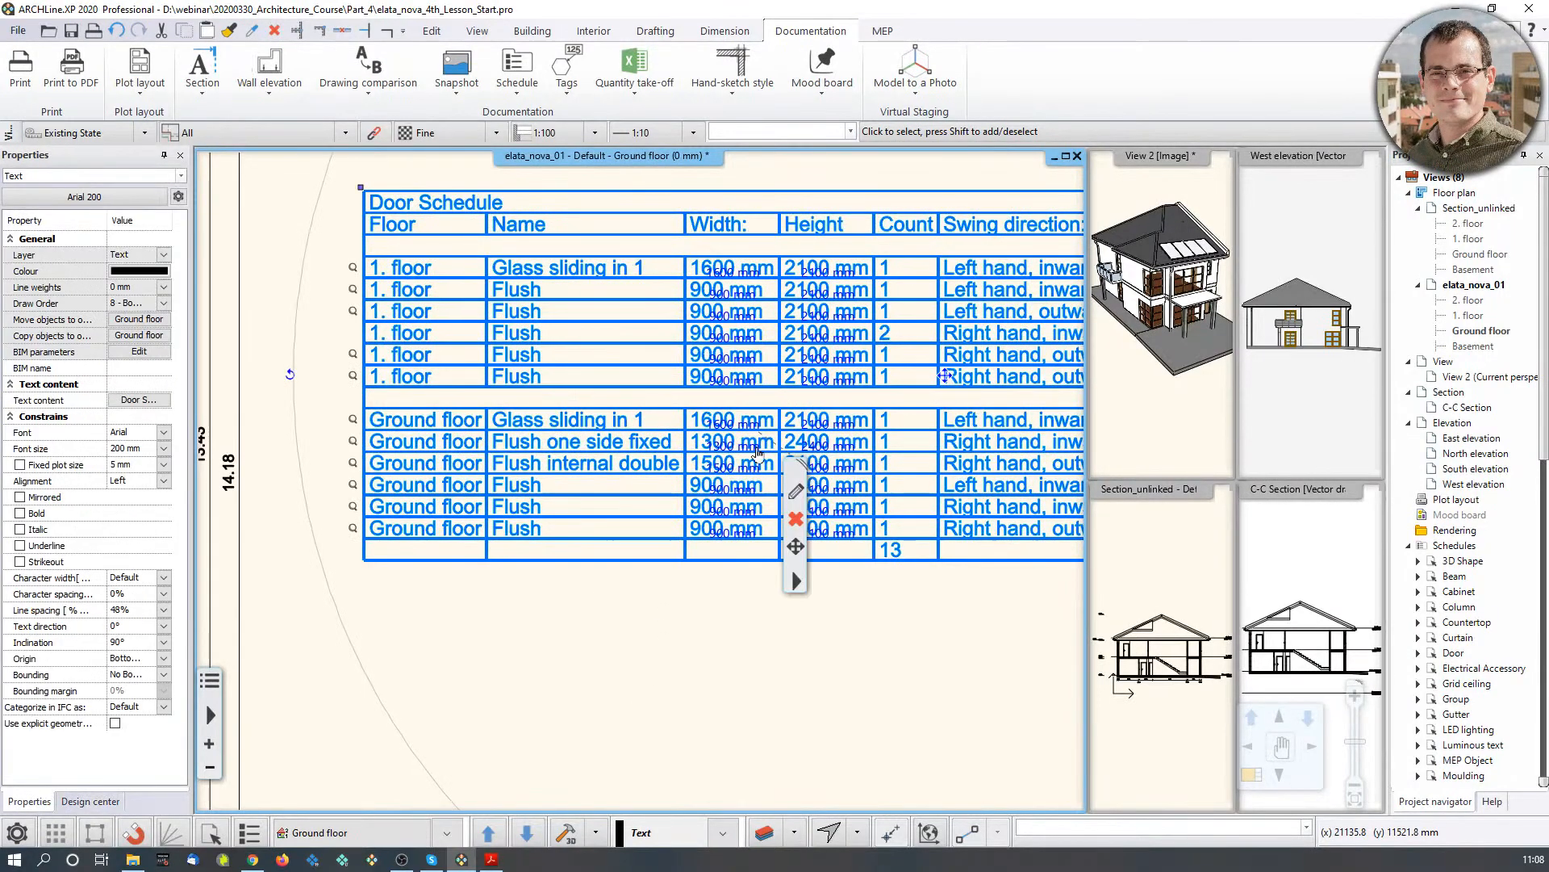
pyautogui.scroll(-3, 654, 488)
pyautogui.moveTo(603, 520); pyautogui.dragTo(663, 544, button='middle')
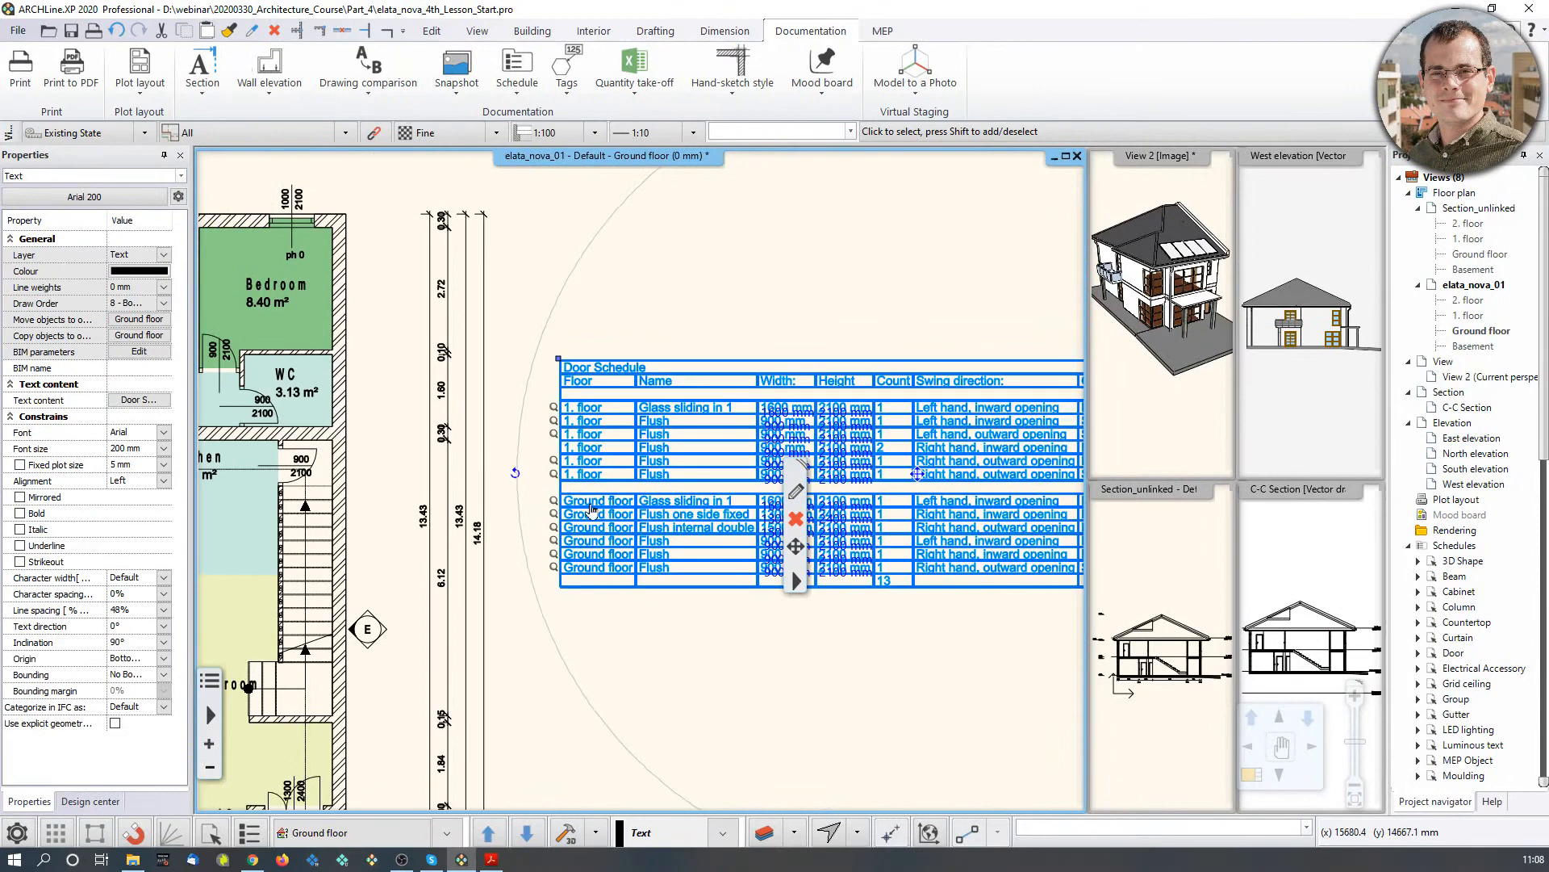
pyautogui.scroll(2, 596, 623)
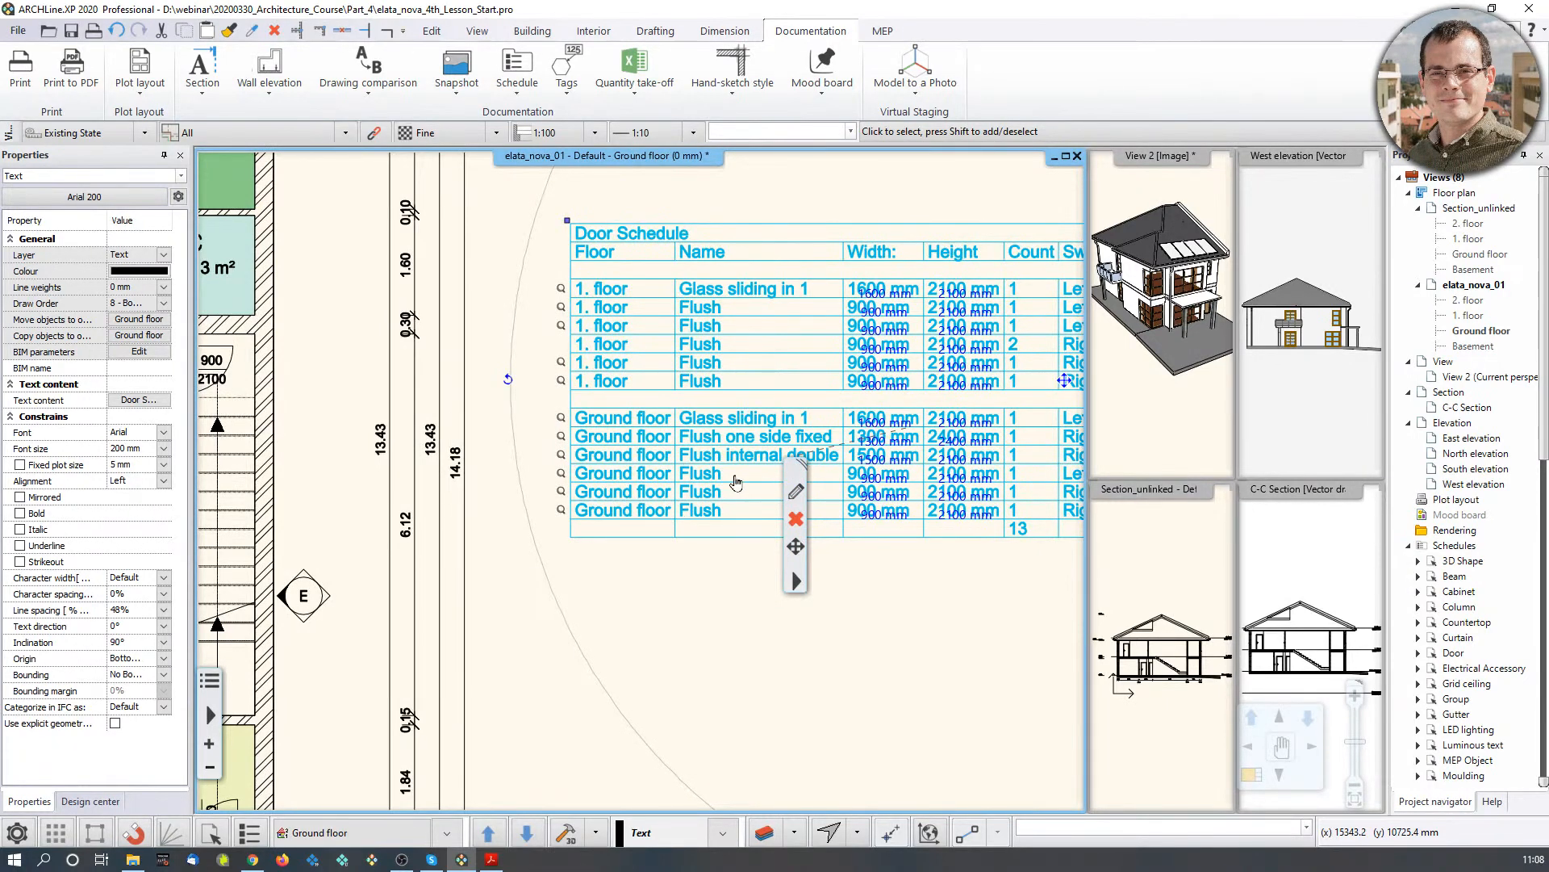
pyautogui.click(561, 476)
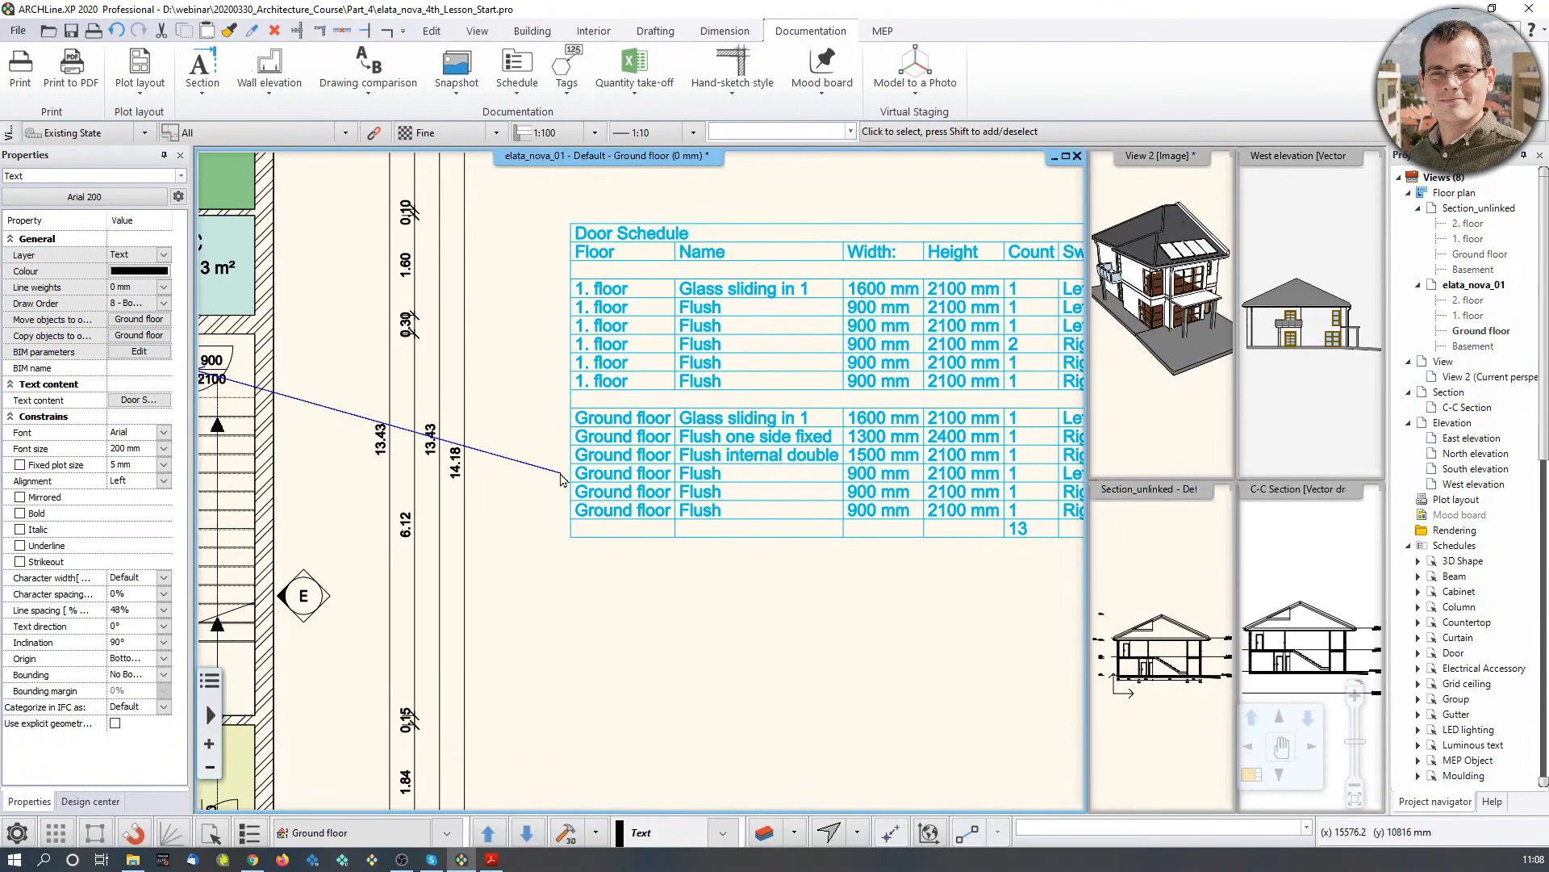
pyautogui.scroll(2, 684, 506)
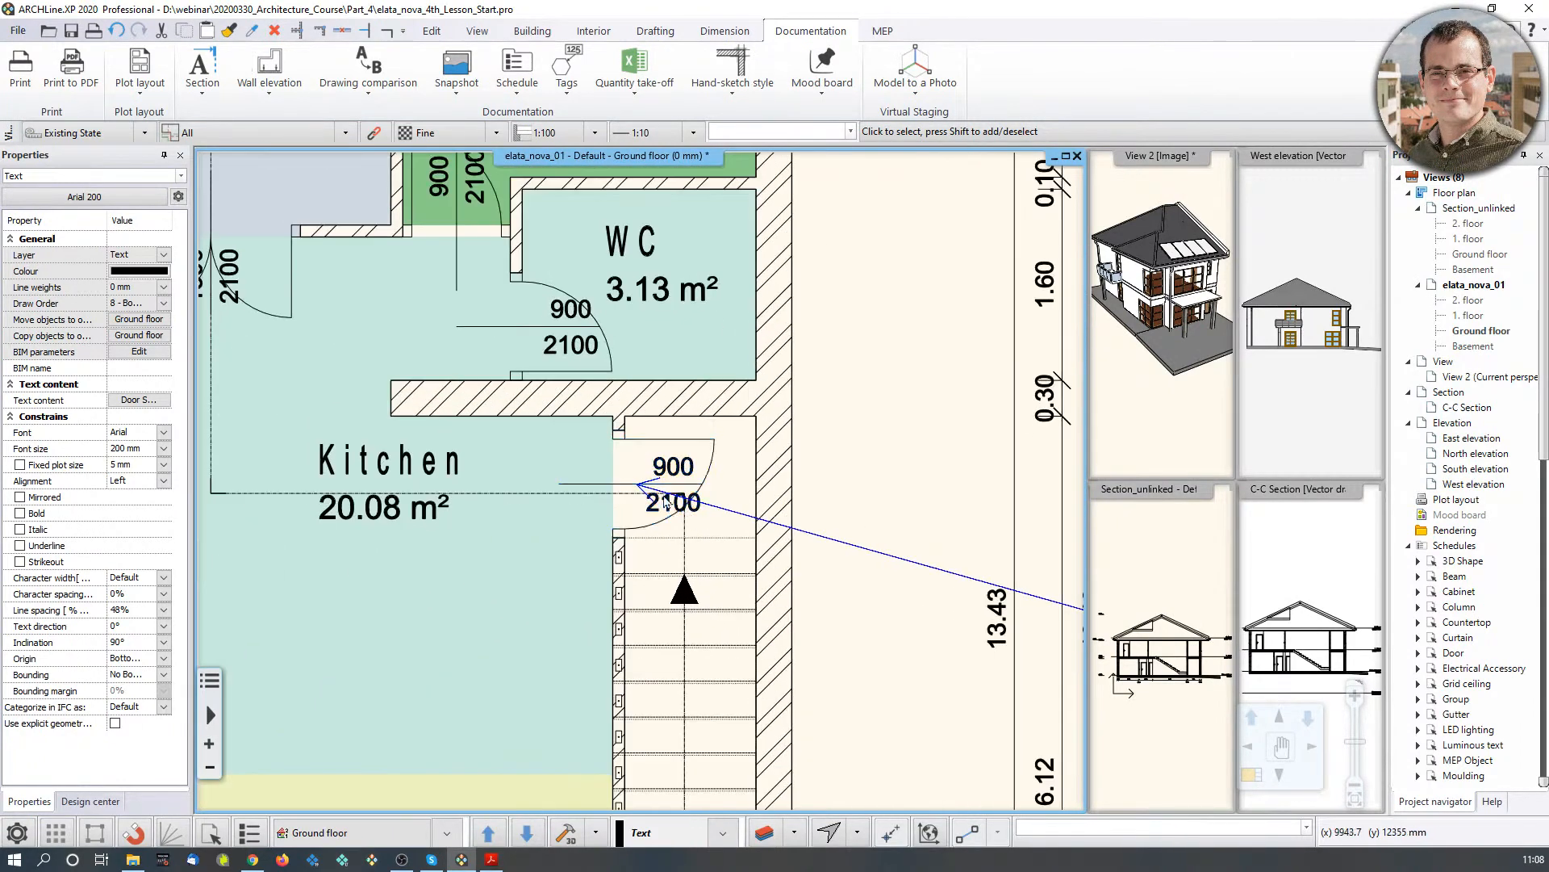
pyautogui.scroll(-3, 642, 482)
pyautogui.moveTo(913, 539); pyautogui.dragTo(847, 553, button='middle')
pyautogui.scroll(2, 847, 553)
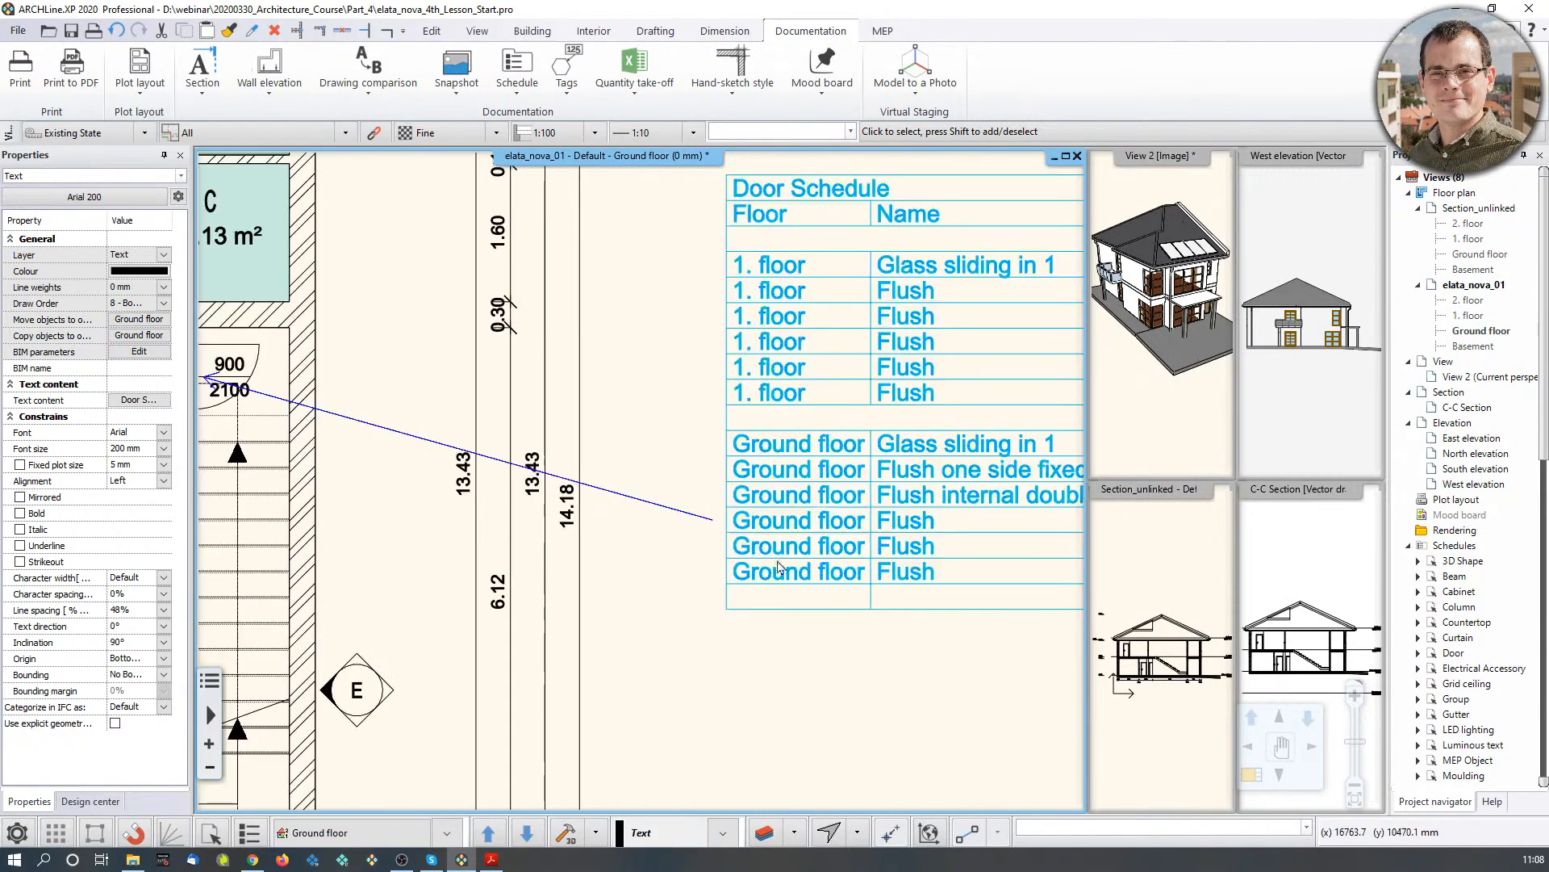
pyautogui.moveTo(450, 477); pyautogui.dragTo(474, 669, button='middle')
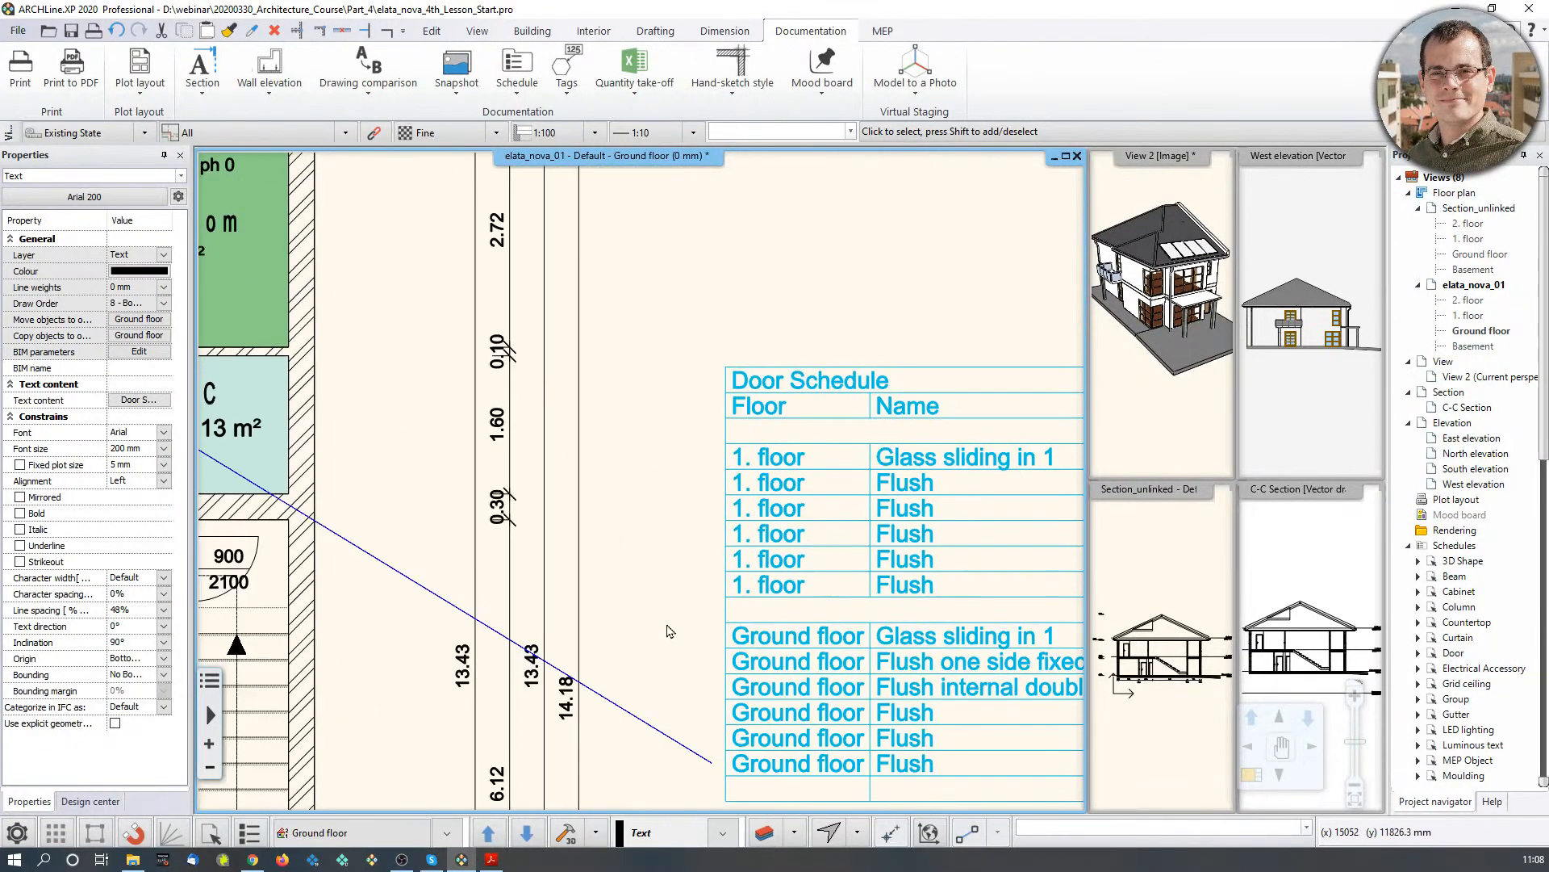
# Step: Locate the door of the first Flush row under 1. floor from the schedule, and return to the ground-floor plan
pyautogui.scroll(-2, 661, 633)
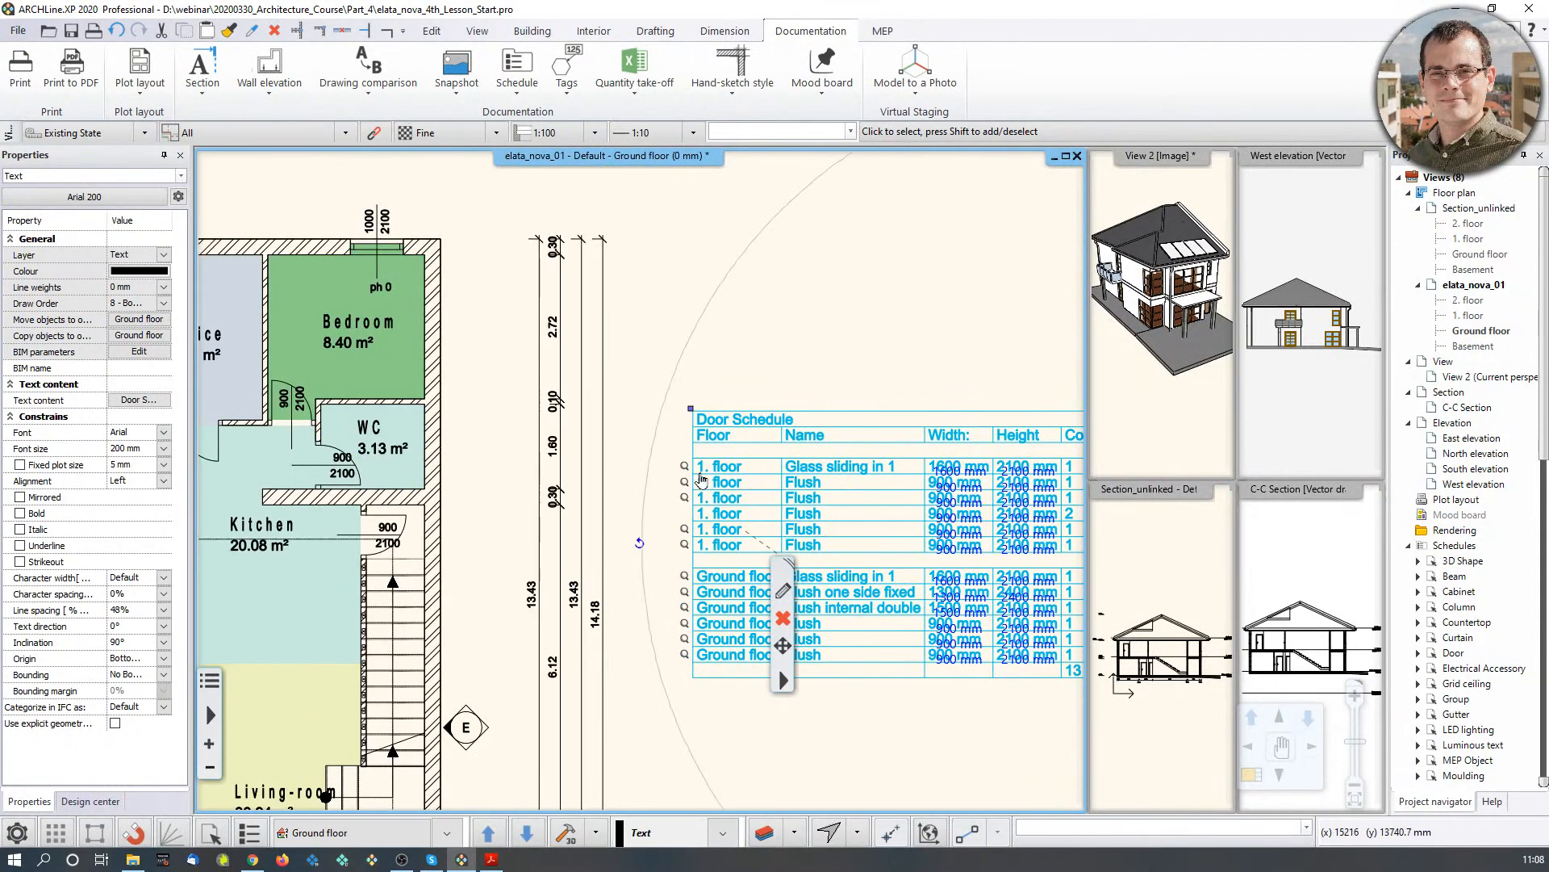
pyautogui.moveTo(429, 485); pyautogui.dragTo(636, 474, button='middle')
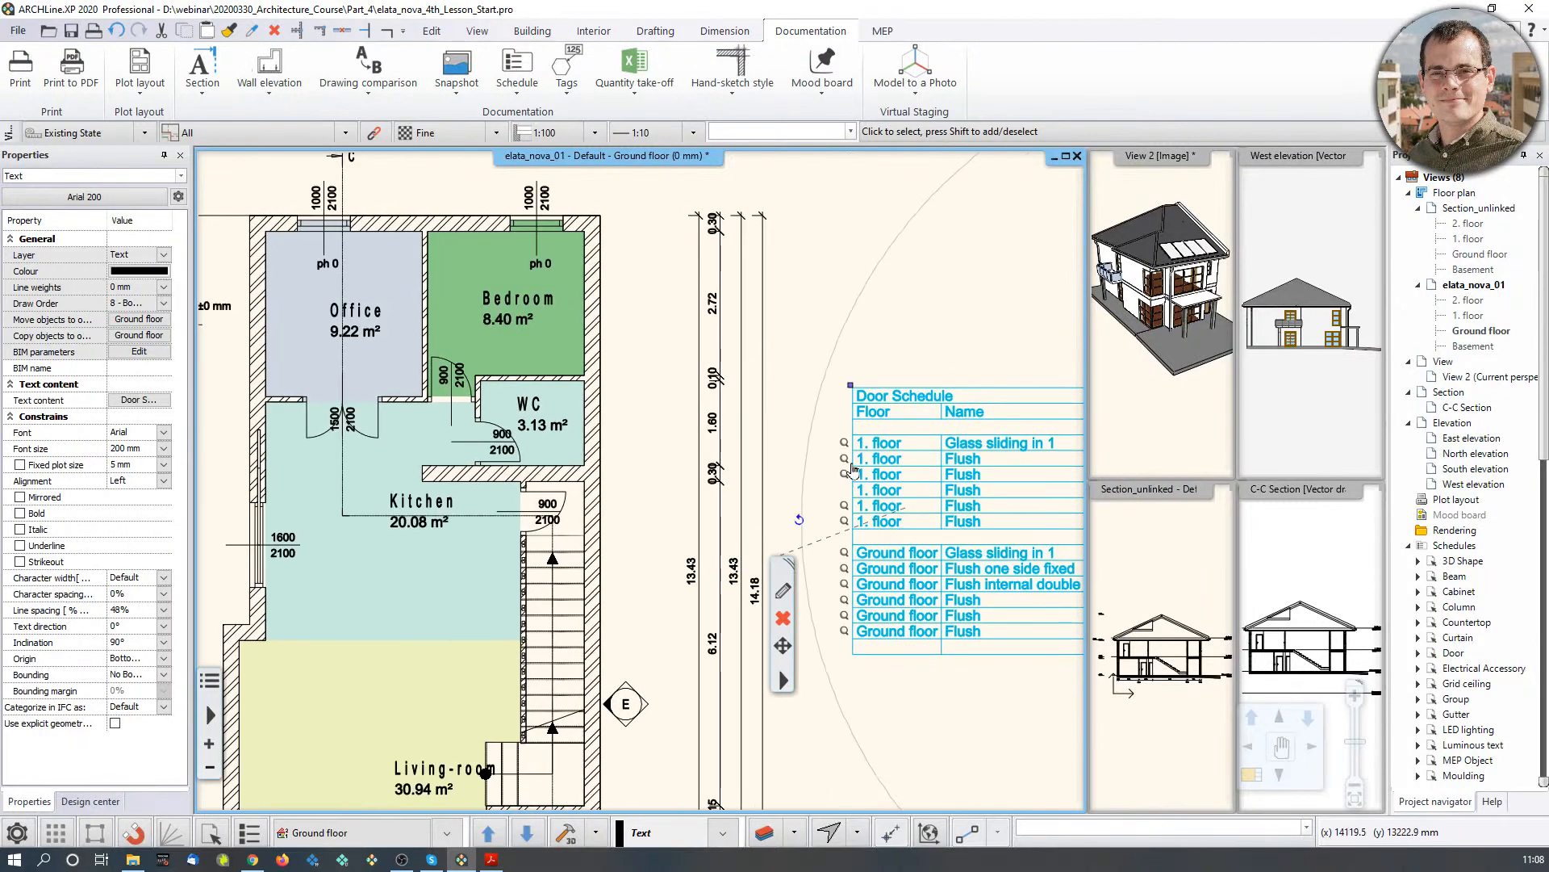
pyautogui.click(844, 460)
pyautogui.scroll(-2, 718, 480)
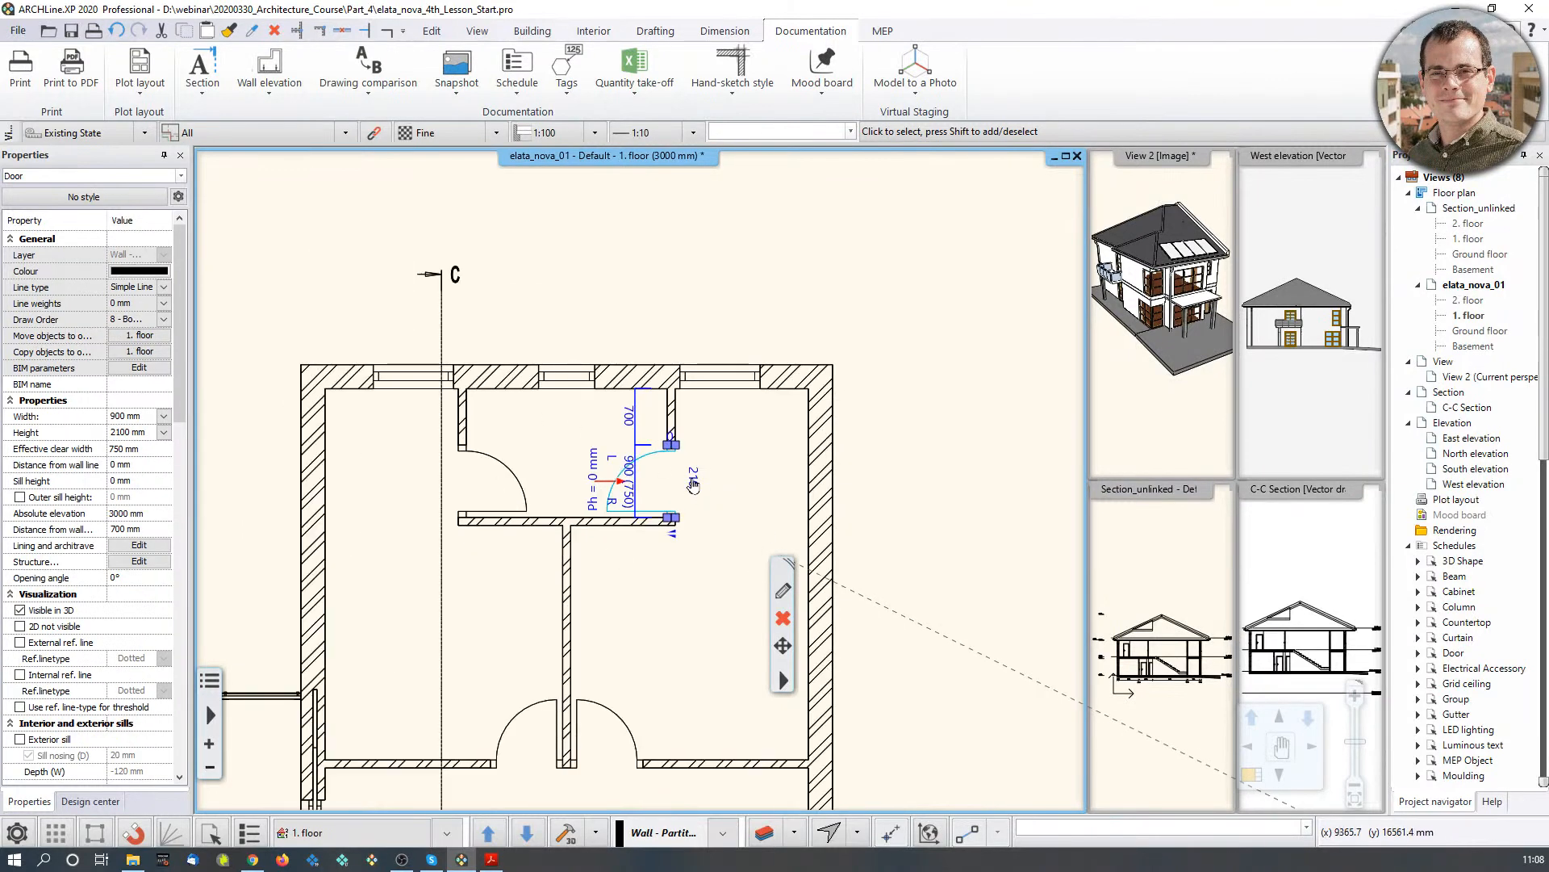
pyautogui.scroll(-2, 709, 491)
pyautogui.moveTo(729, 490); pyautogui.dragTo(678, 439, button='middle')
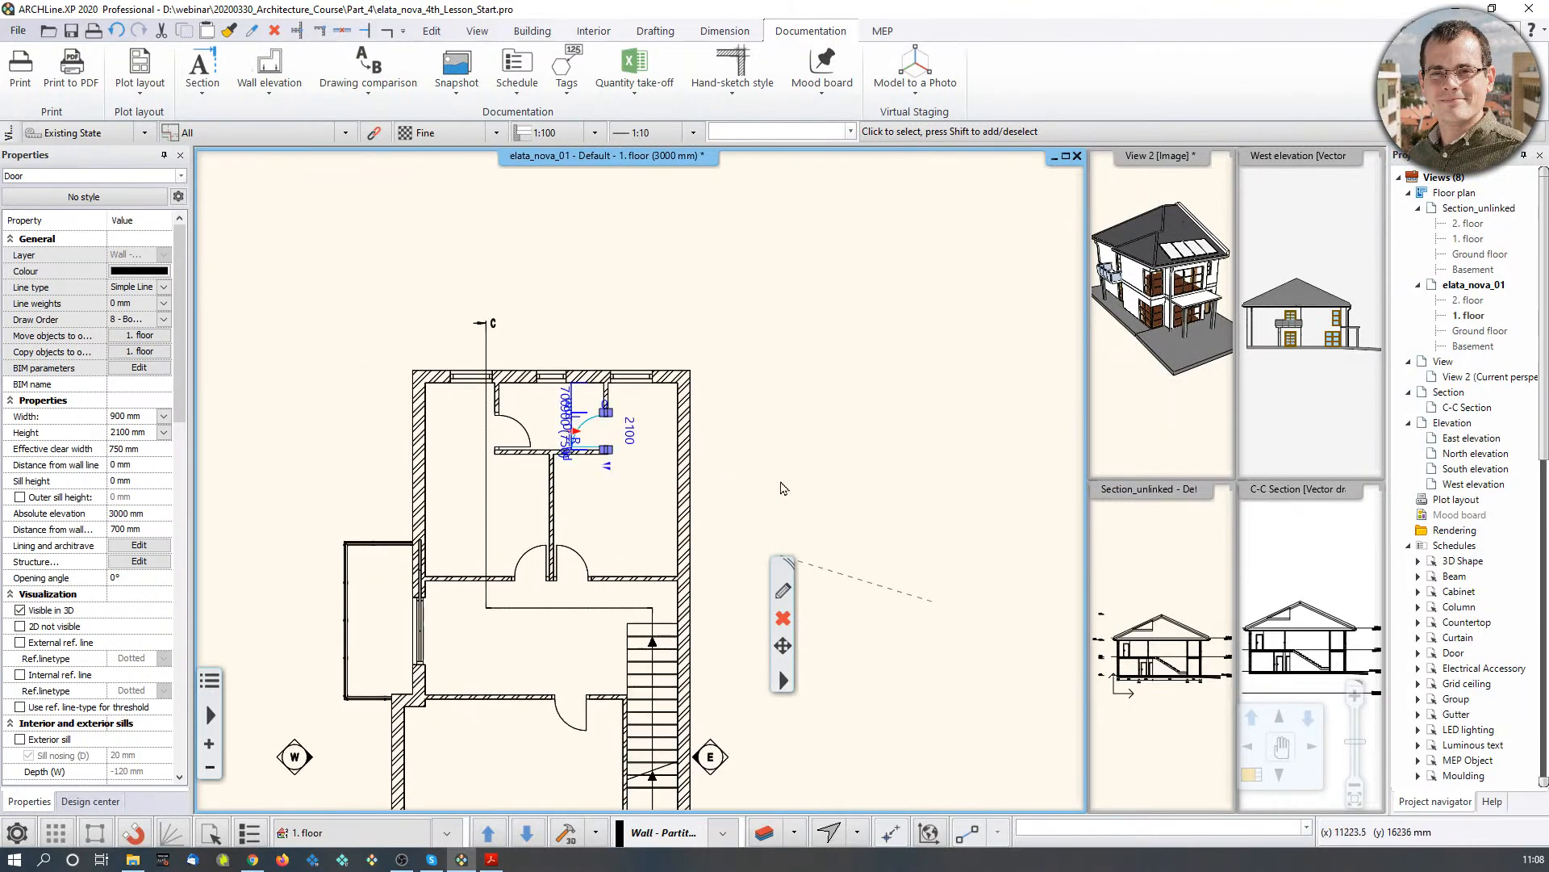
pyautogui.click(857, 477)
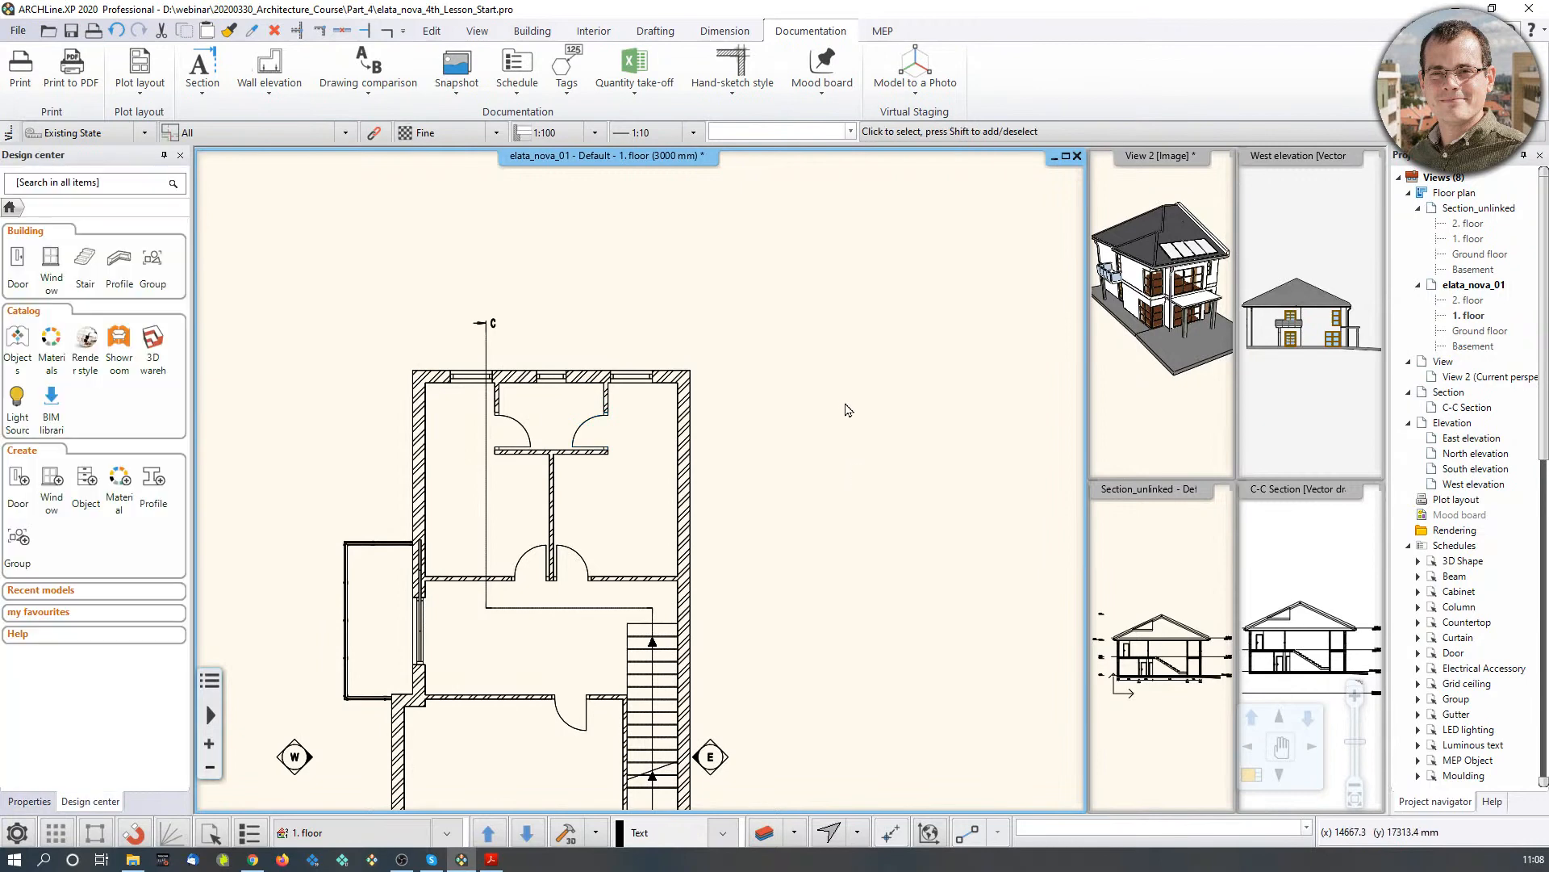
pyautogui.press('pagedown')
pyautogui.moveTo(872, 578); pyautogui.dragTo(654, 458, button='middle')
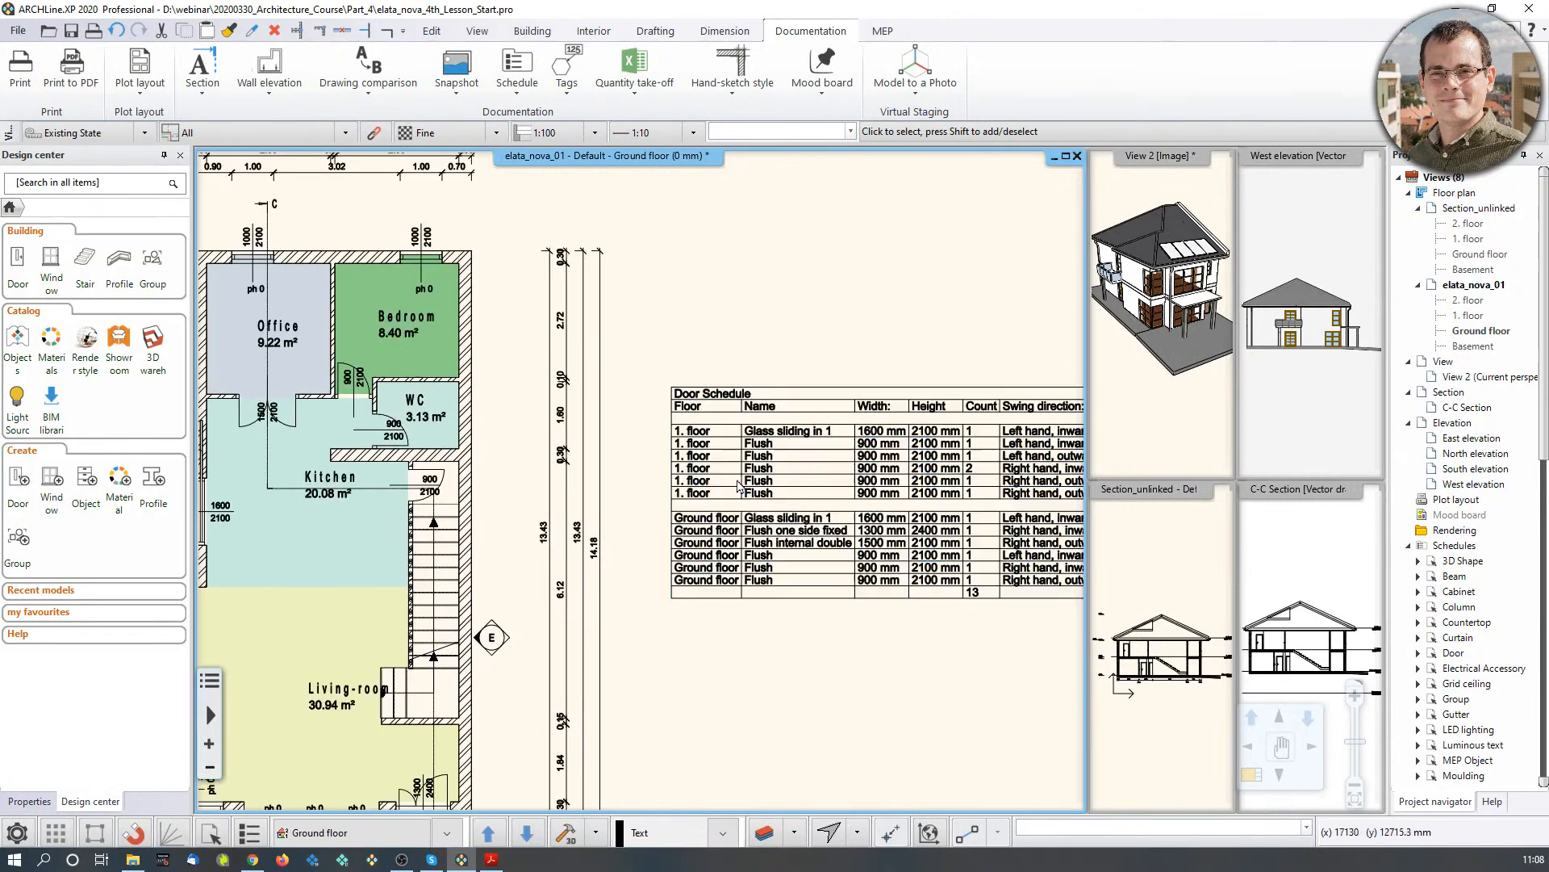
# Step: Set the ground-floor Glass sliding in 1 door's width to 1200 mm in the door schedule
pyautogui.click(771, 490)
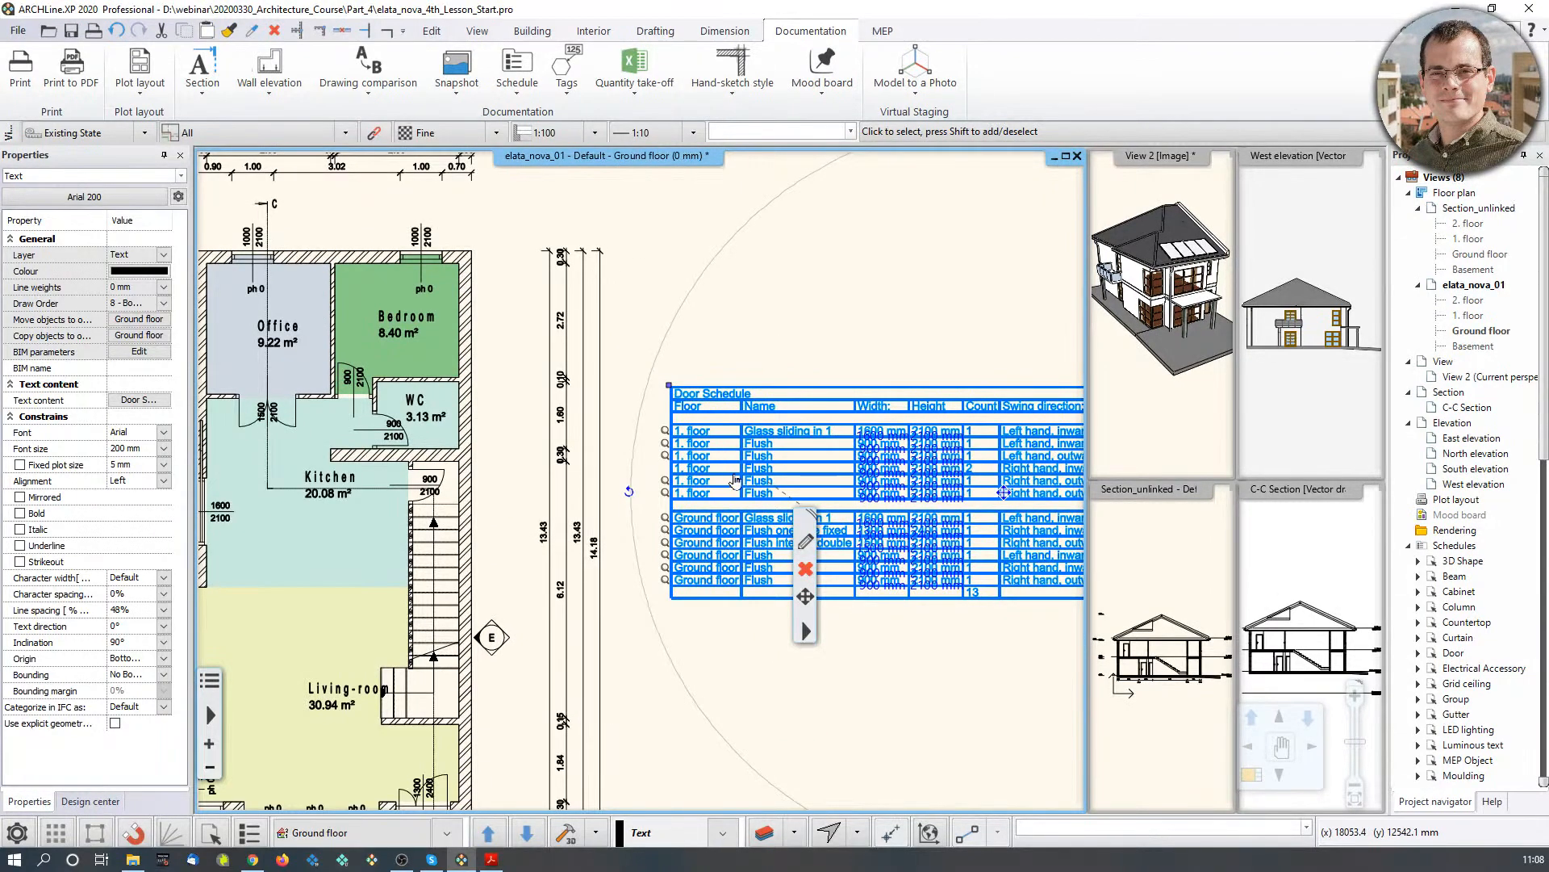
pyautogui.scroll(2, 876, 511)
pyautogui.scroll(1, 876, 511)
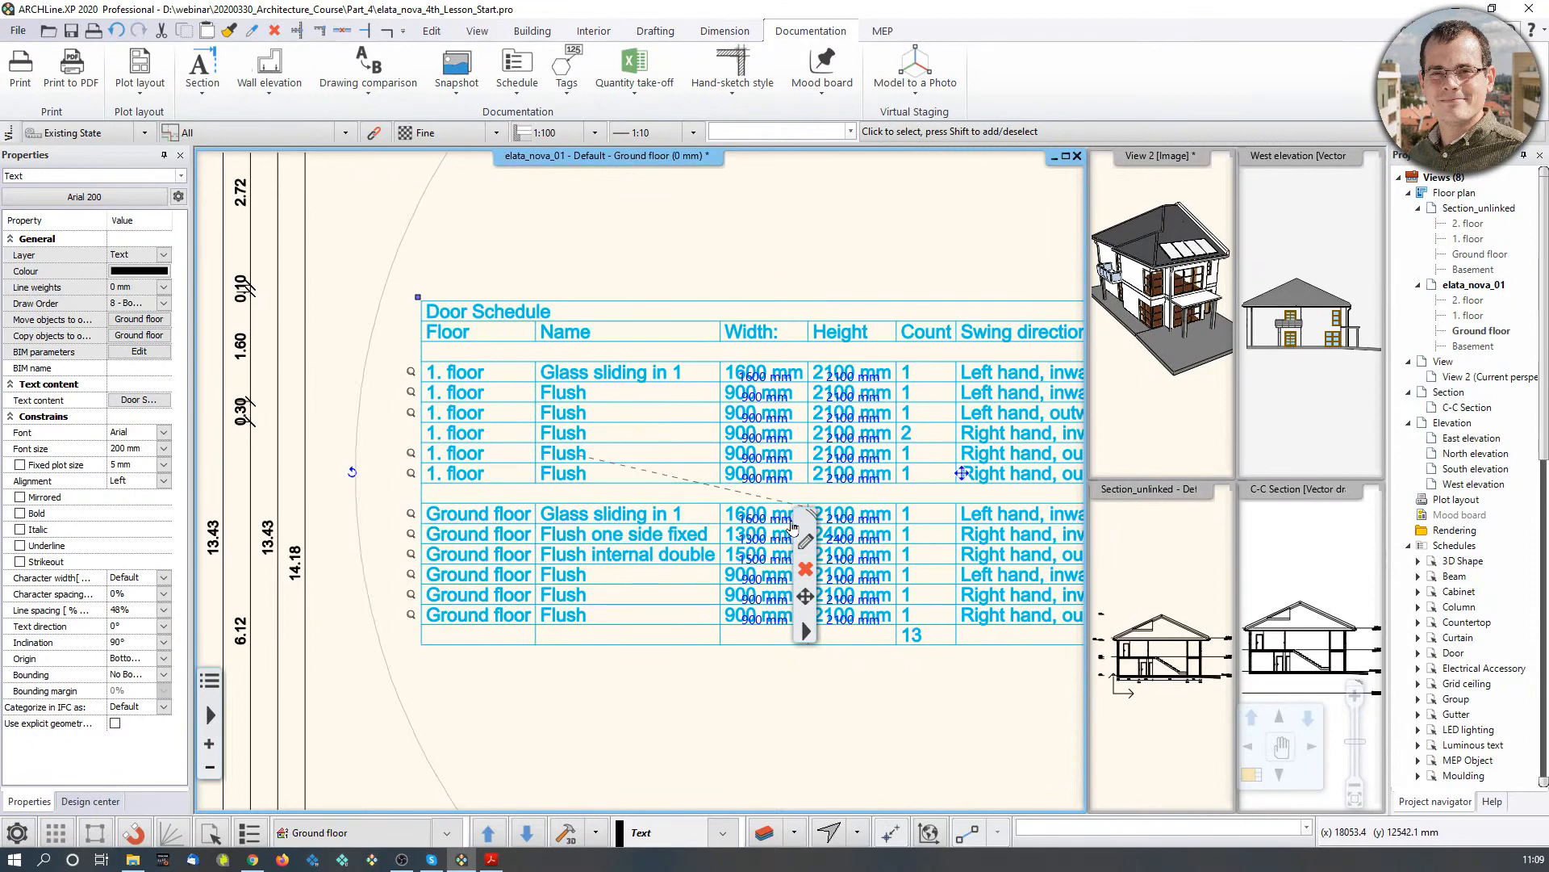
pyautogui.scroll(-2, 791, 525)
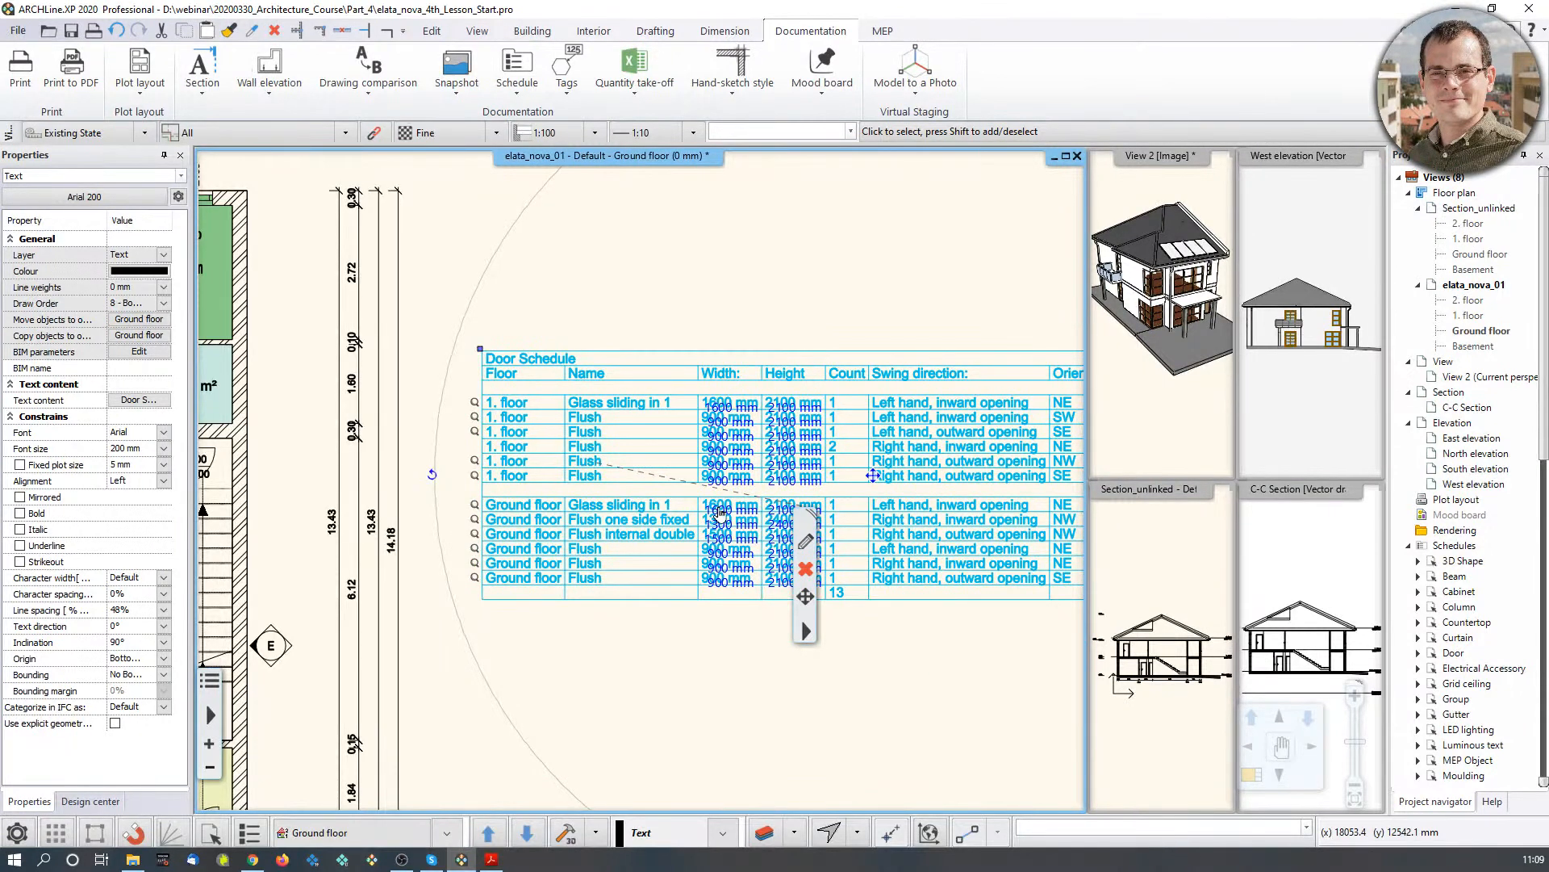
pyautogui.doubleClick(719, 511)
pyautogui.write('1200')
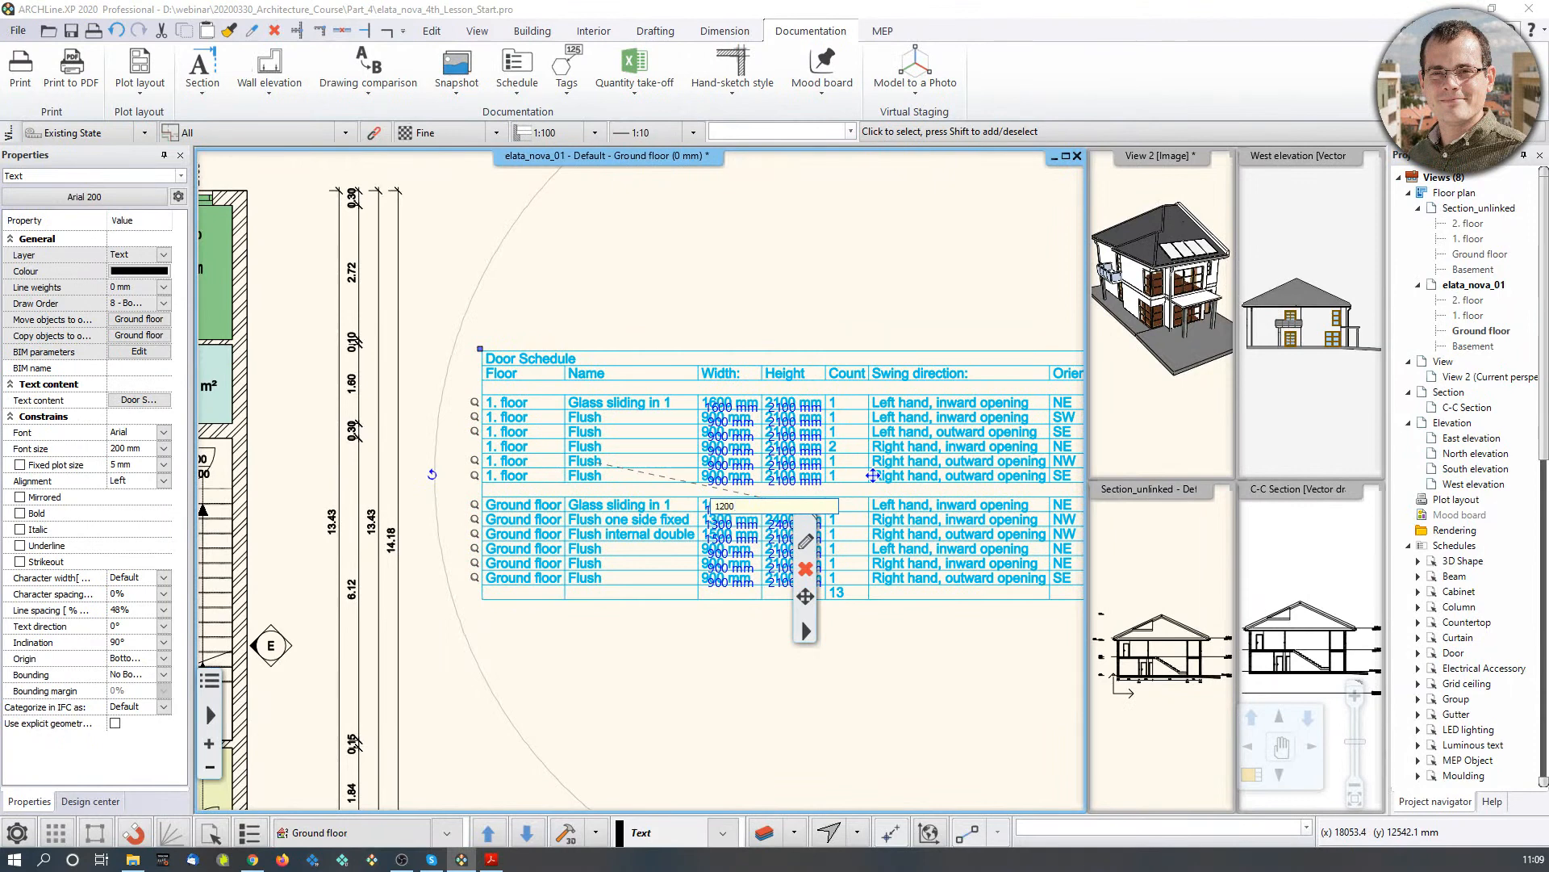
pyautogui.press('Return')
pyautogui.press('Escape')
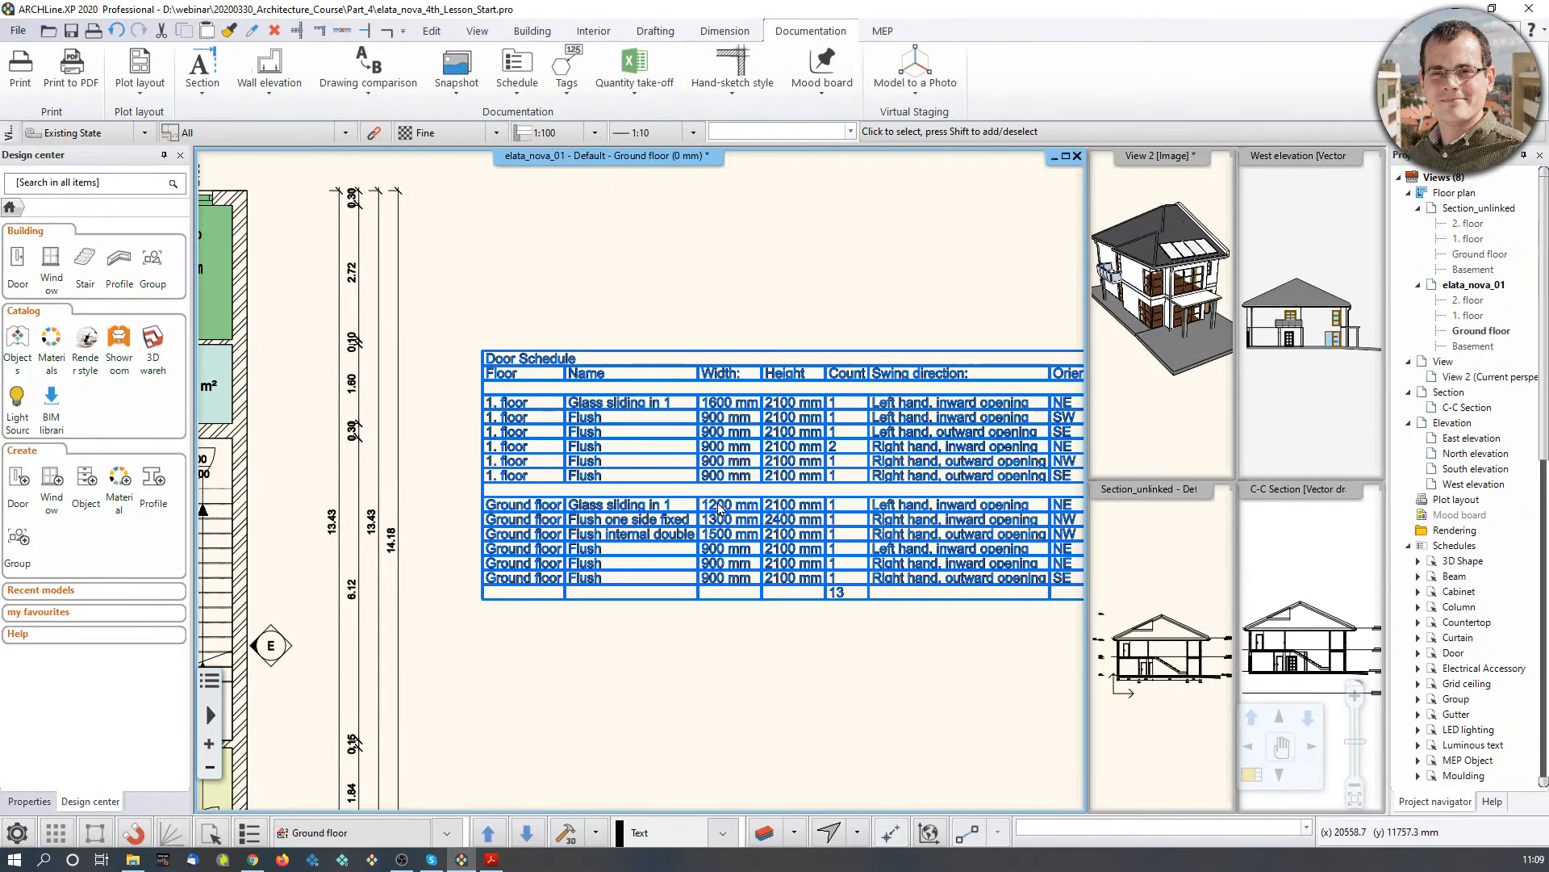
# Step: Set the width of the sliding door in the Kitchen's exterior wall to 1600 mm through its plan label
pyautogui.scroll(2, 615, 481)
pyautogui.scroll(-4, 615, 481)
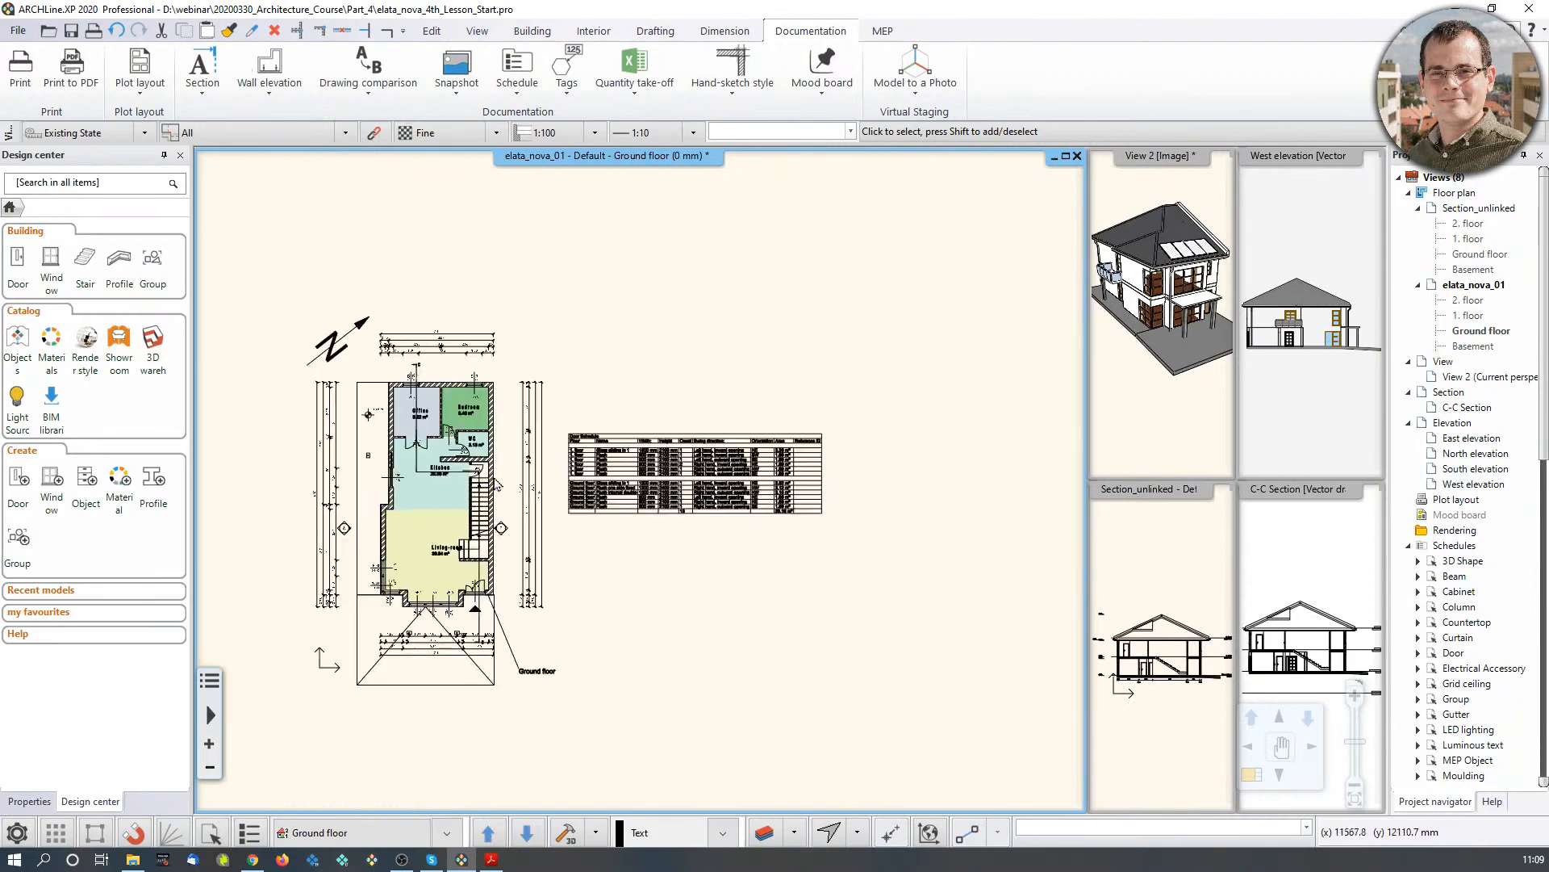
pyautogui.scroll(6, 607, 477)
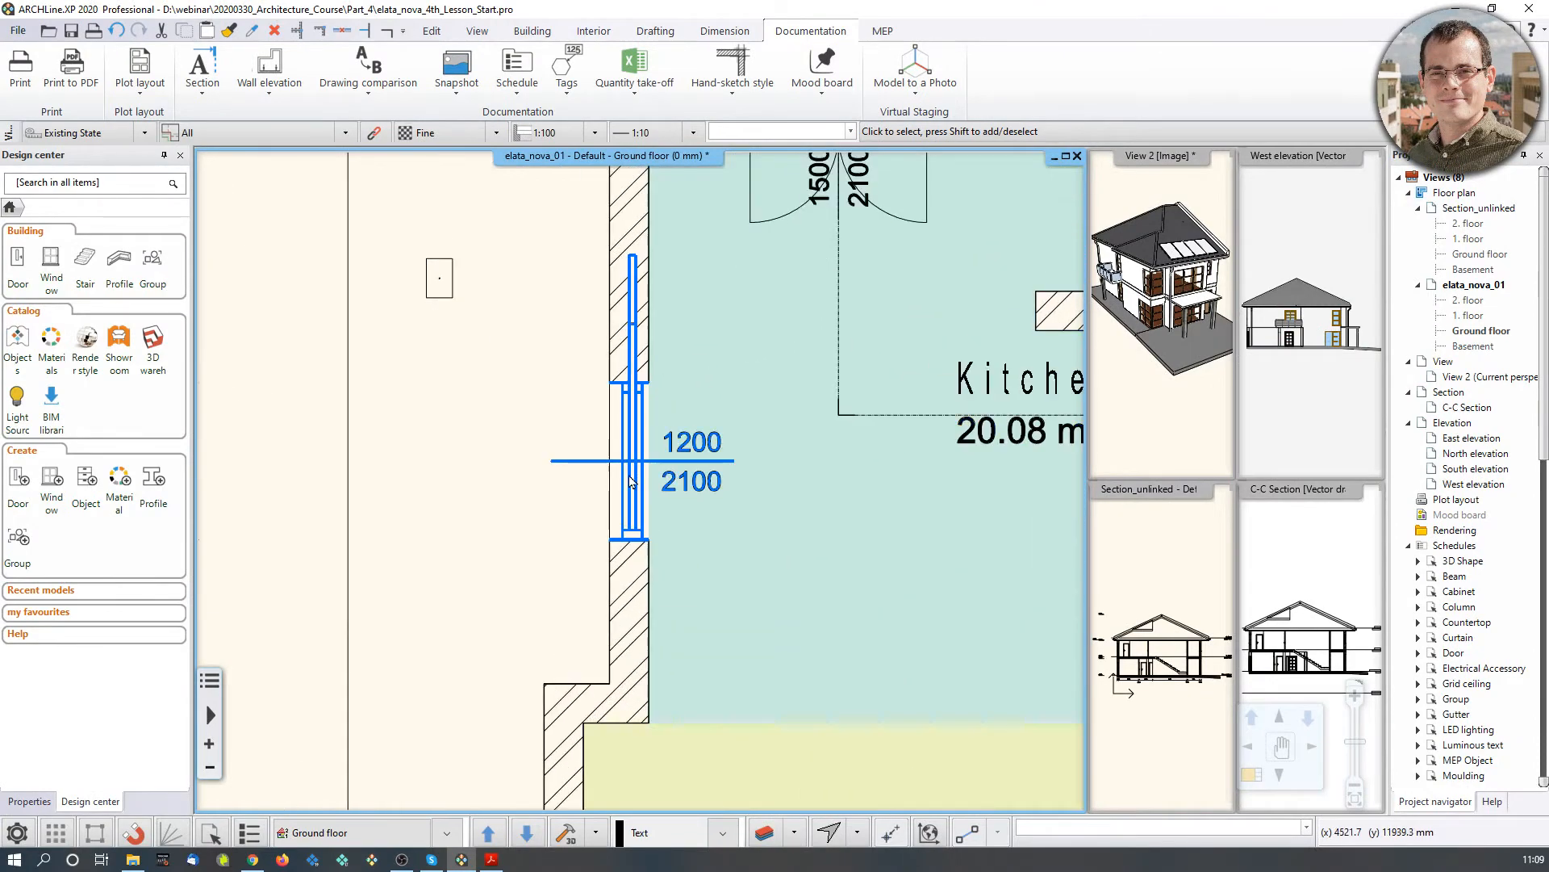
pyautogui.click(631, 480)
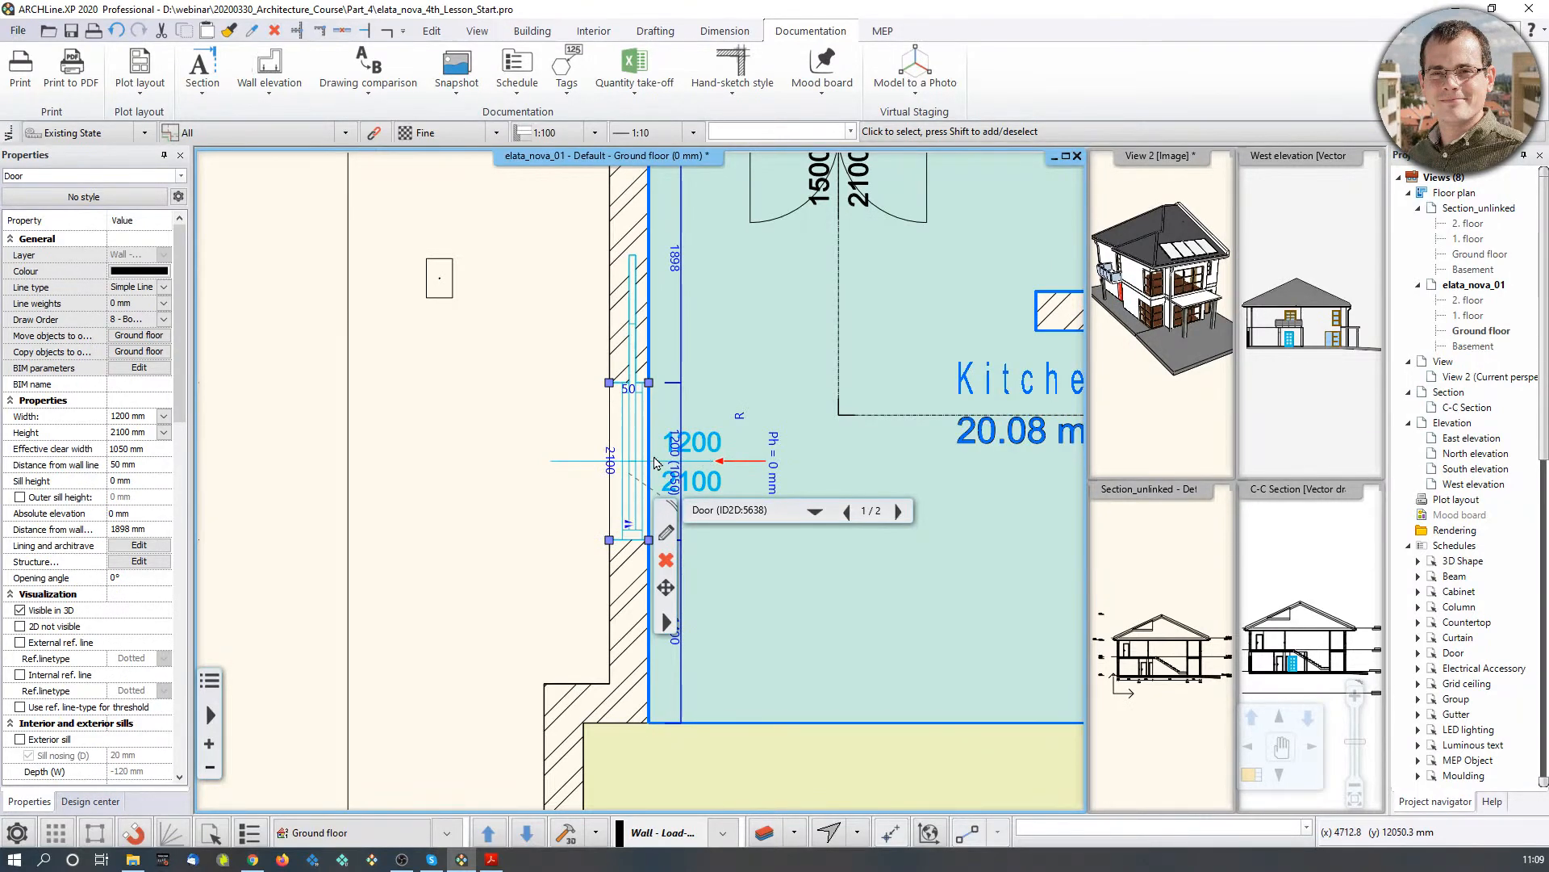
pyautogui.click(678, 442)
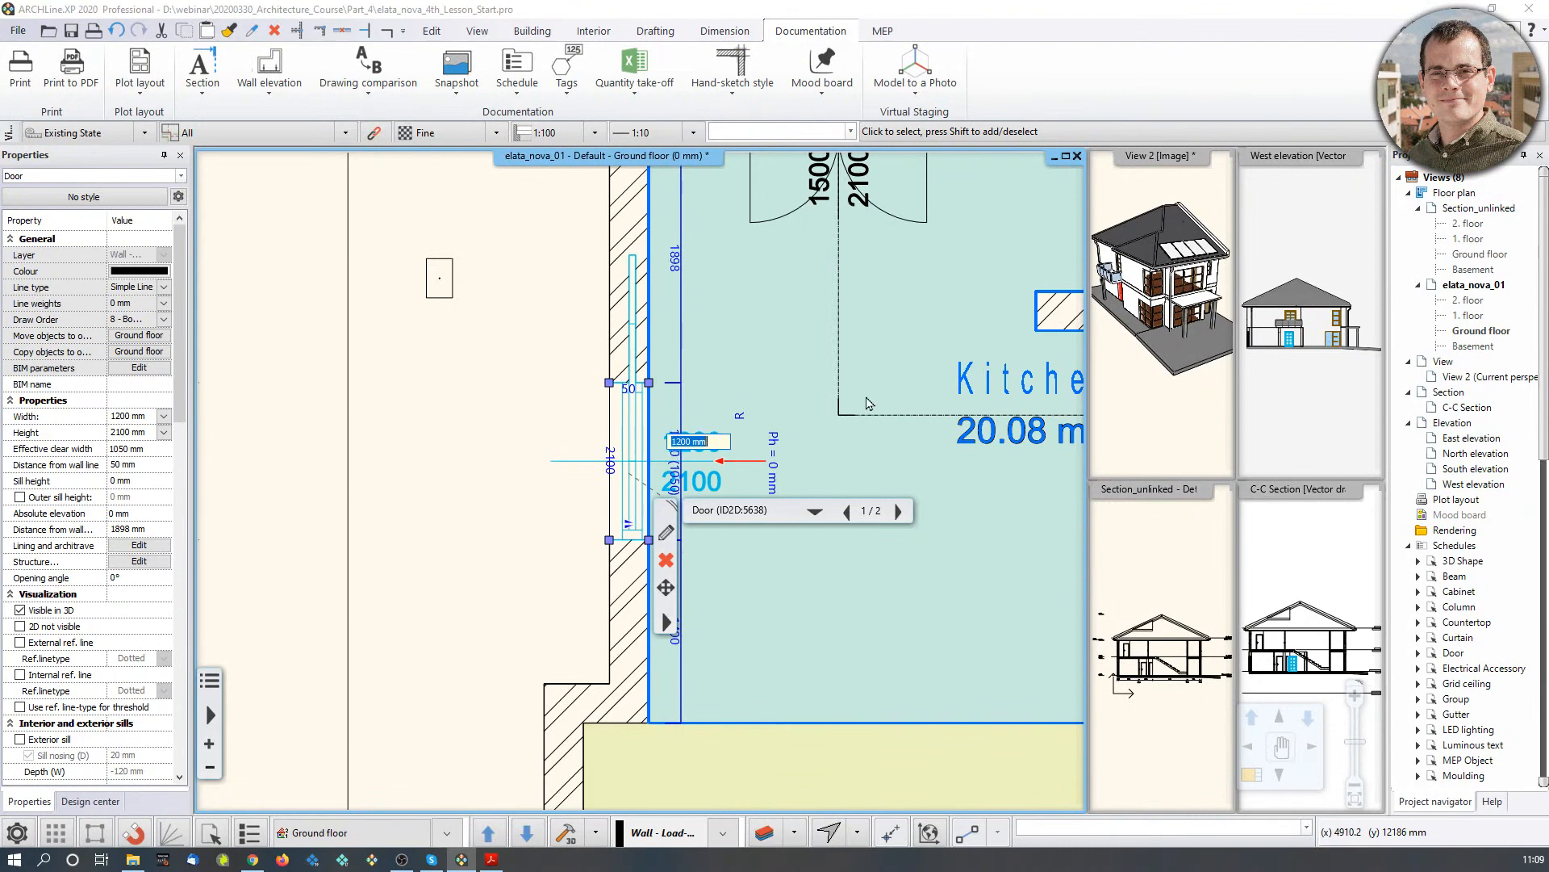
pyautogui.press('Return')
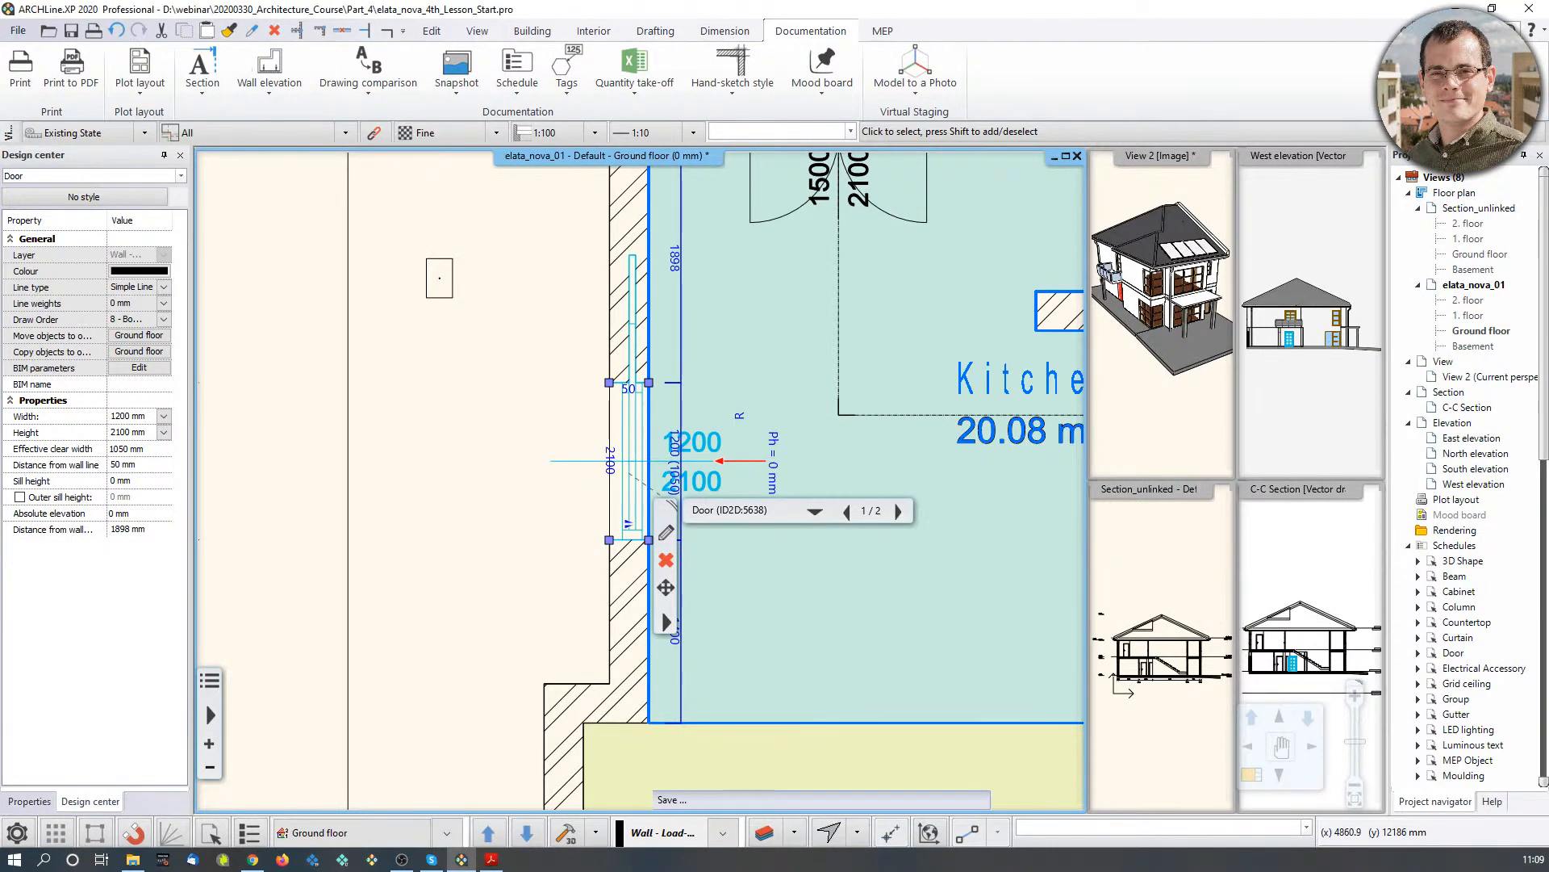
pyautogui.scroll(-4, 858, 467)
pyautogui.moveTo(971, 433); pyautogui.dragTo(315, 465, button='middle')
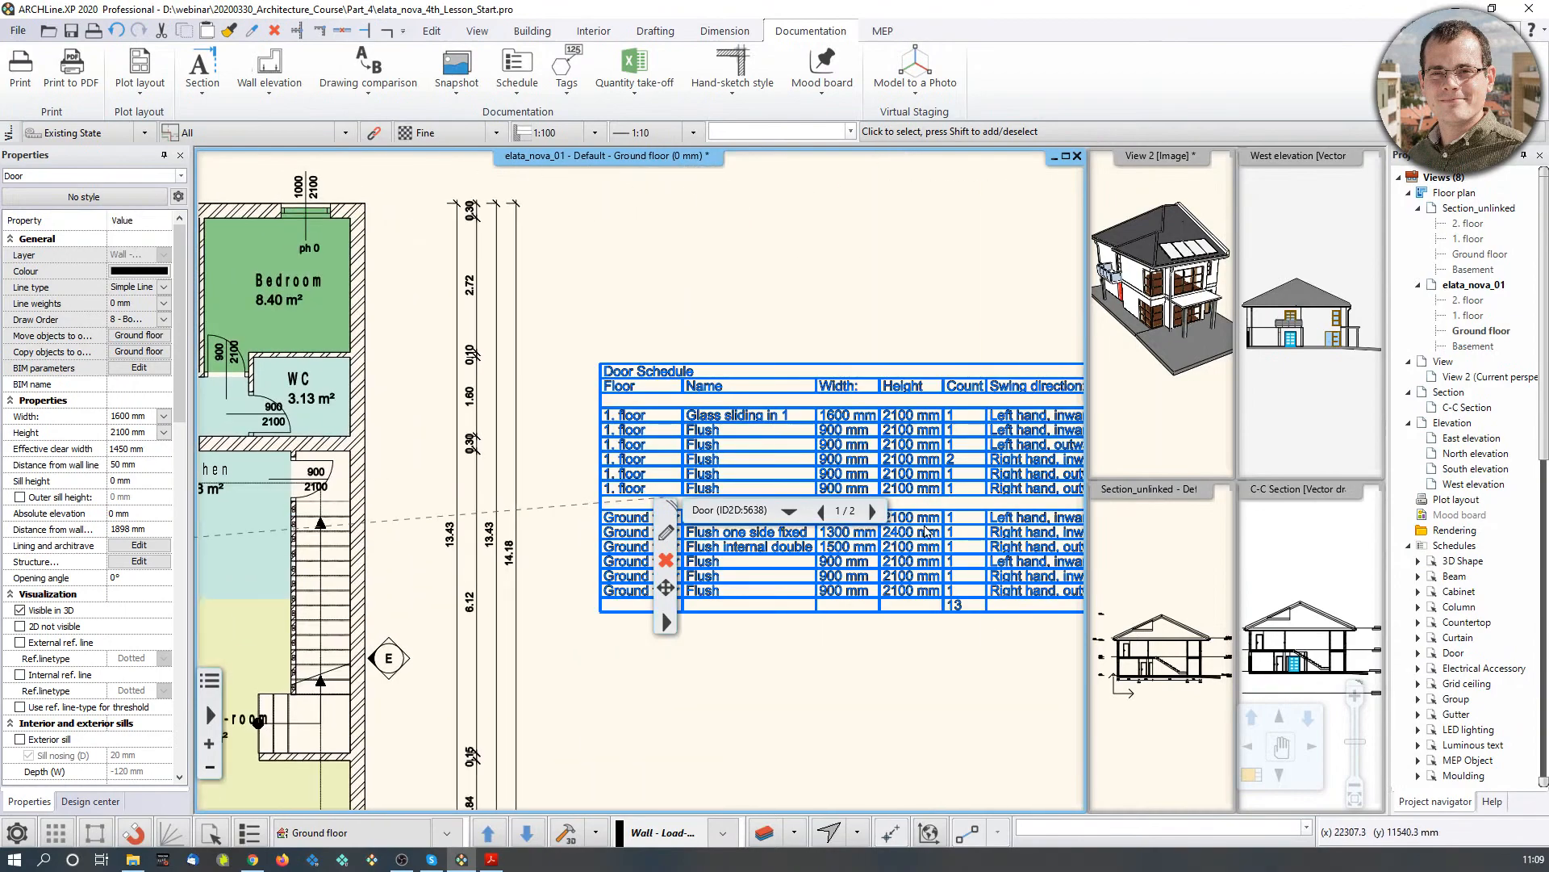
pyautogui.scroll(3, 926, 540)
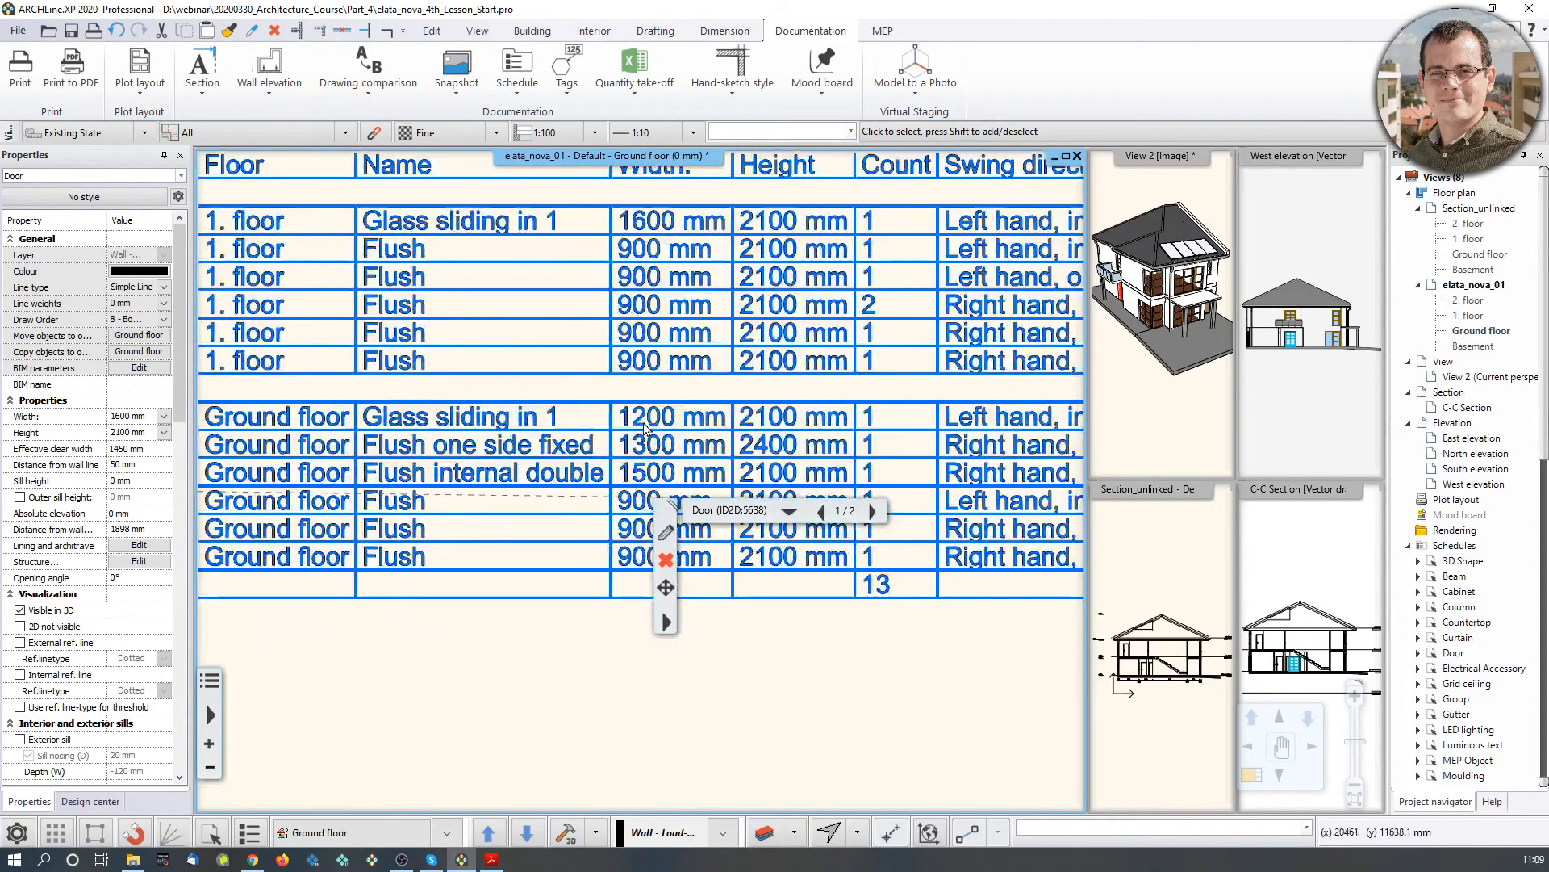
# Step: Set the ground-floor Glass sliding in 1 door's width to 1600 mm in its schedule row
pyautogui.click(643, 427)
pyautogui.click(654, 423)
pyautogui.write('16')
pyautogui.press('Return')
pyautogui.scroll(-3, 644, 411)
pyautogui.scroll(-2, 644, 412)
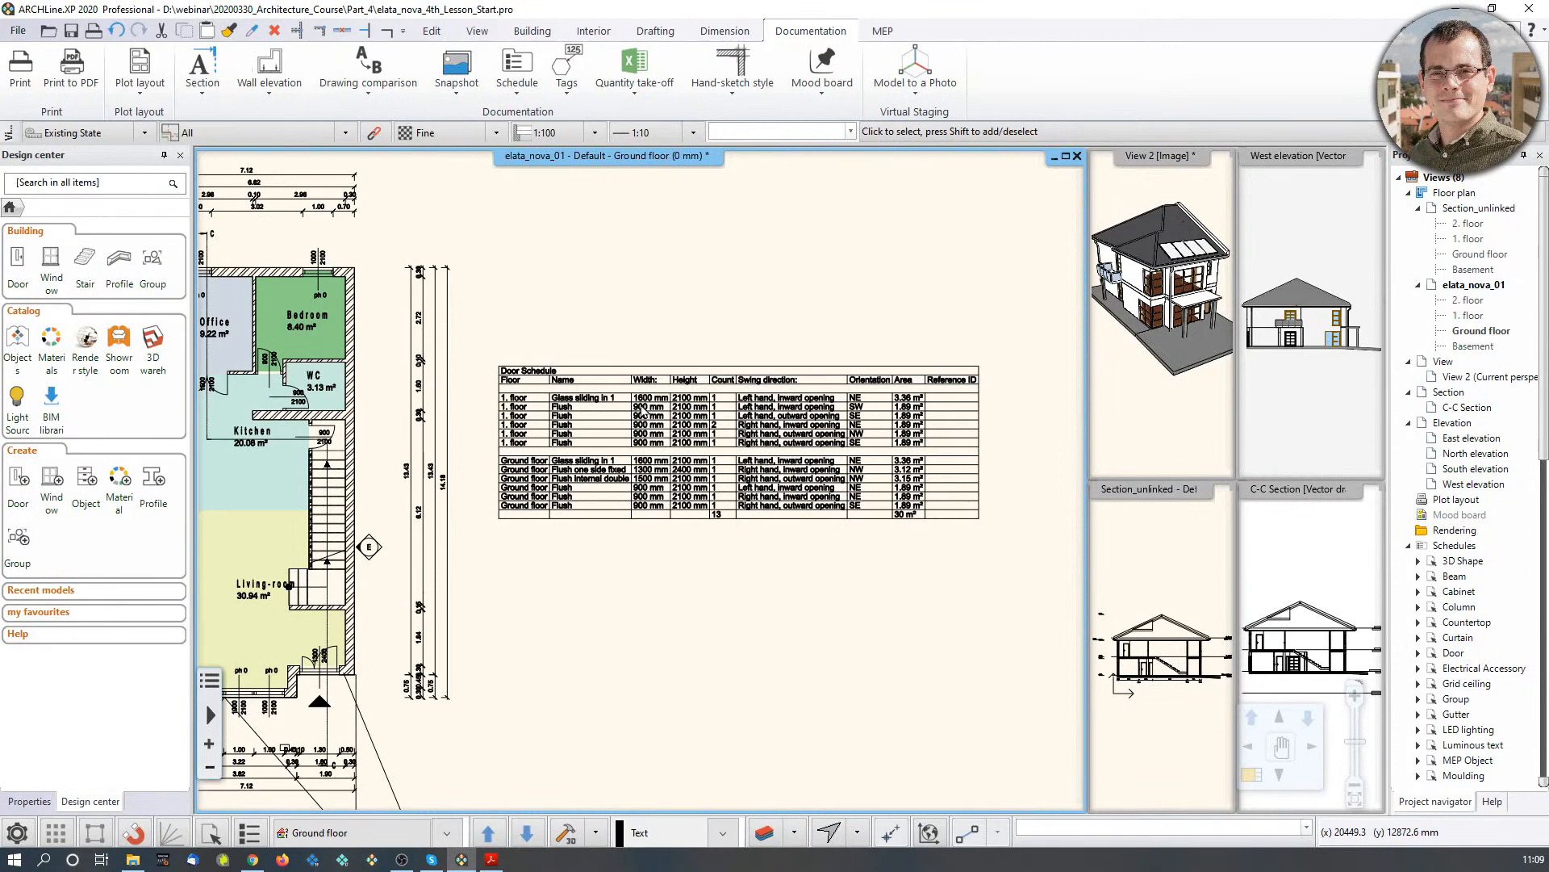
# Step: Review the commands available for the placed door schedule, such as Save to Excel, and dismiss them without choosing one
pyautogui.click(595, 506)
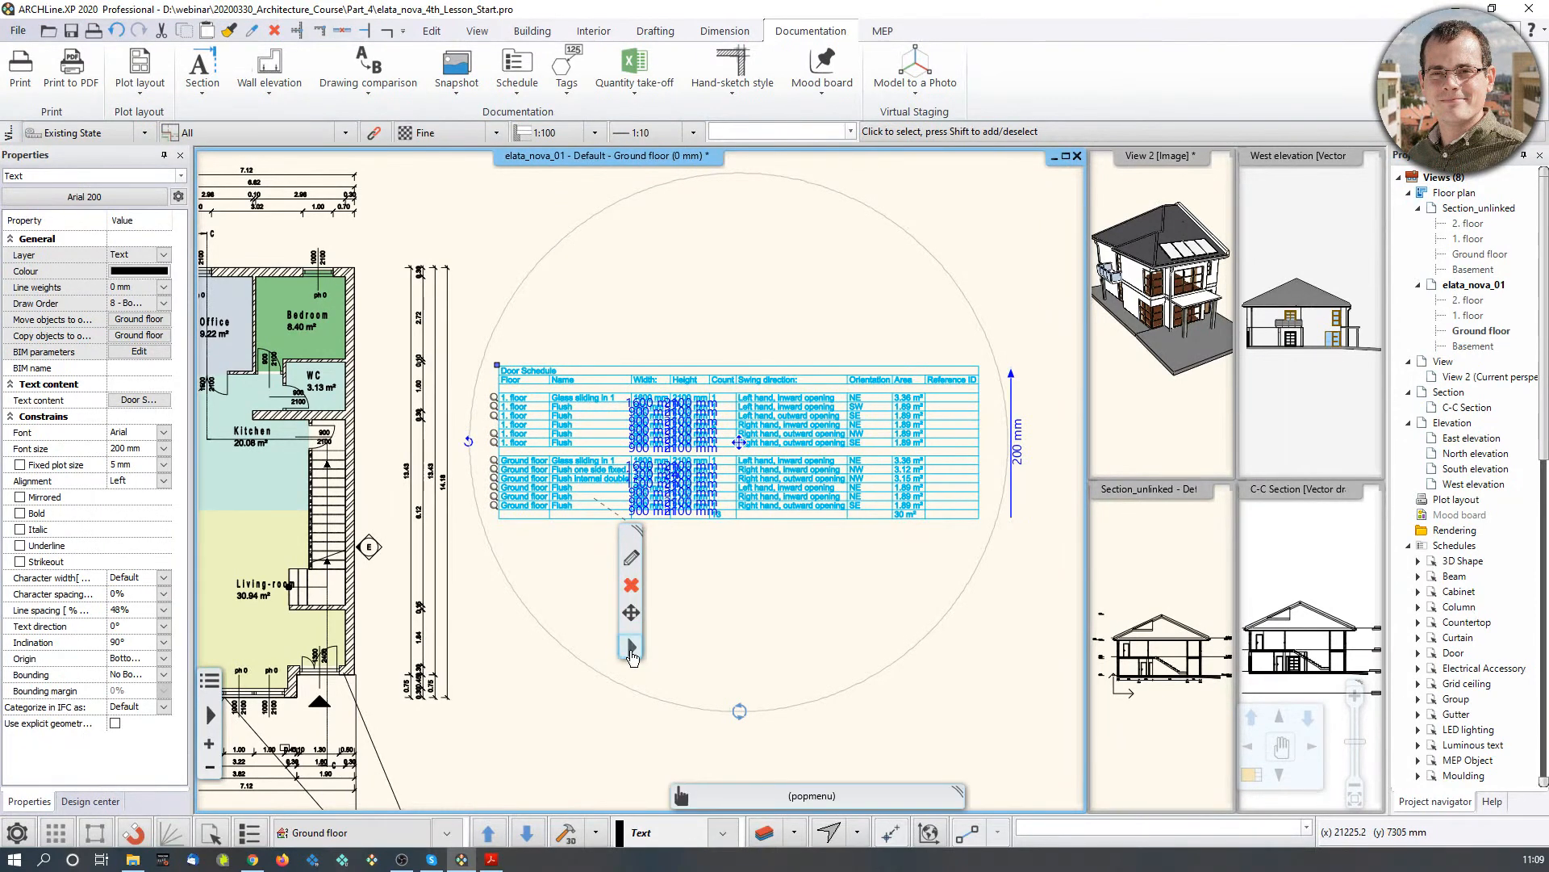
pyautogui.click(632, 647)
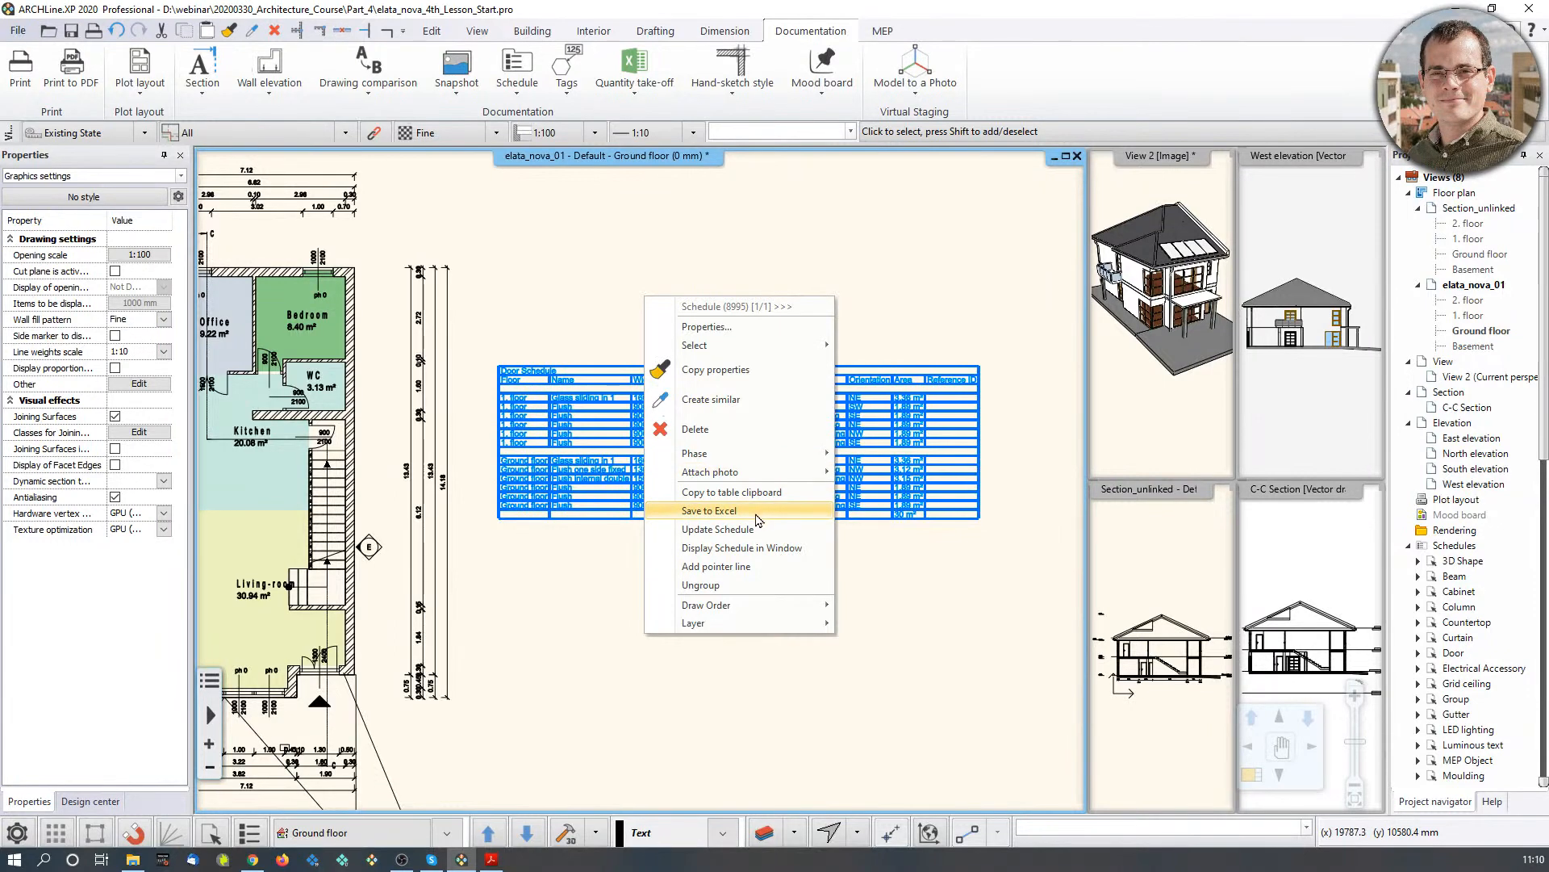
pyautogui.click(584, 293)
pyautogui.moveTo(735, 319); pyautogui.dragTo(835, 414, button='middle')
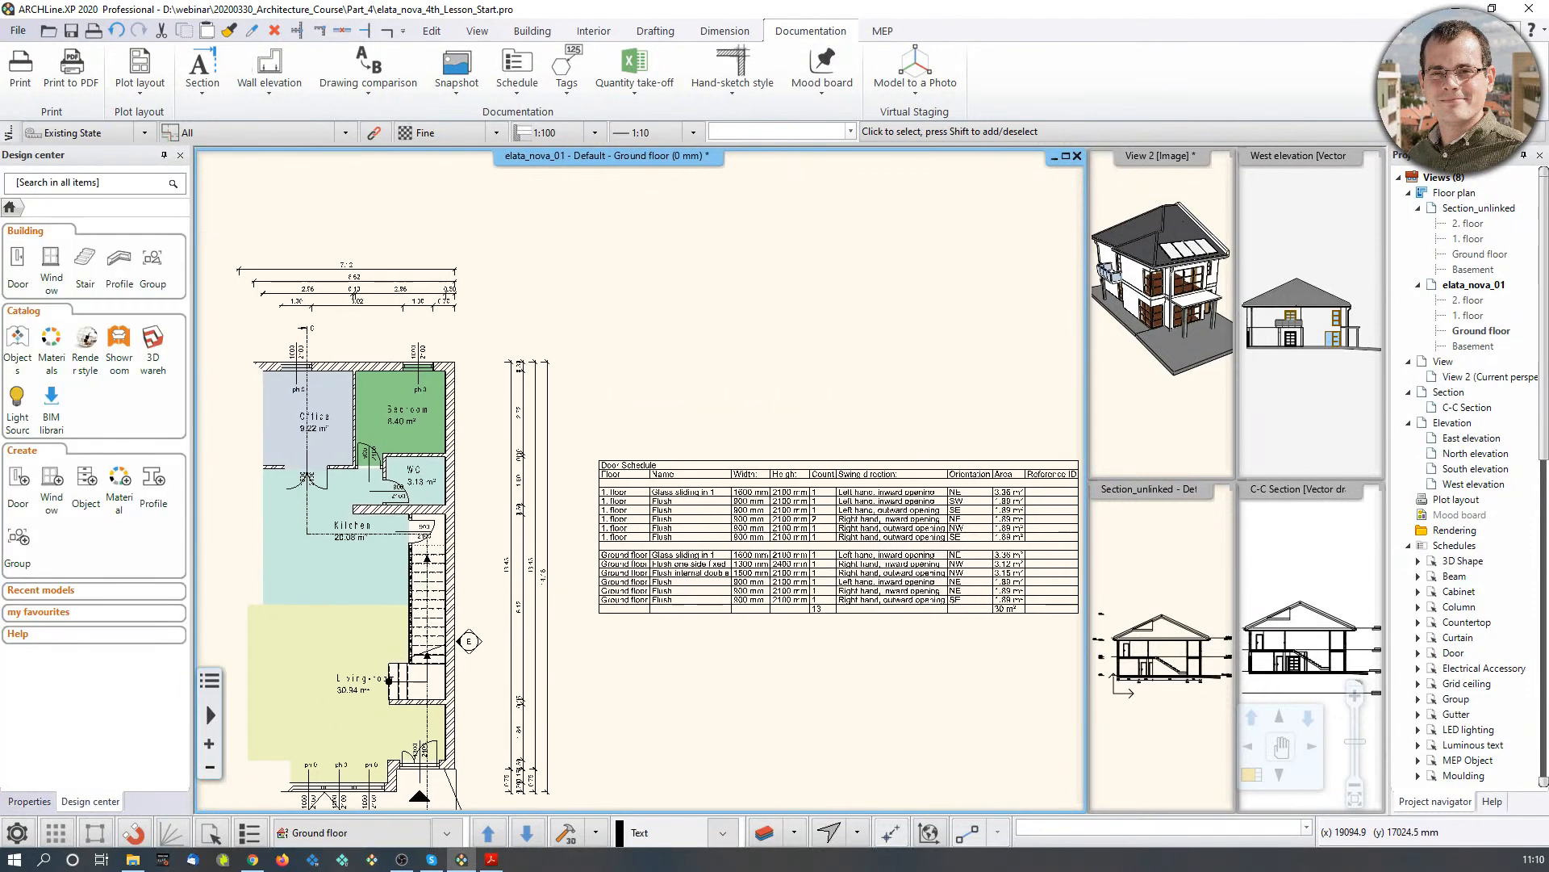
pyautogui.scroll(-2, 651, 479)
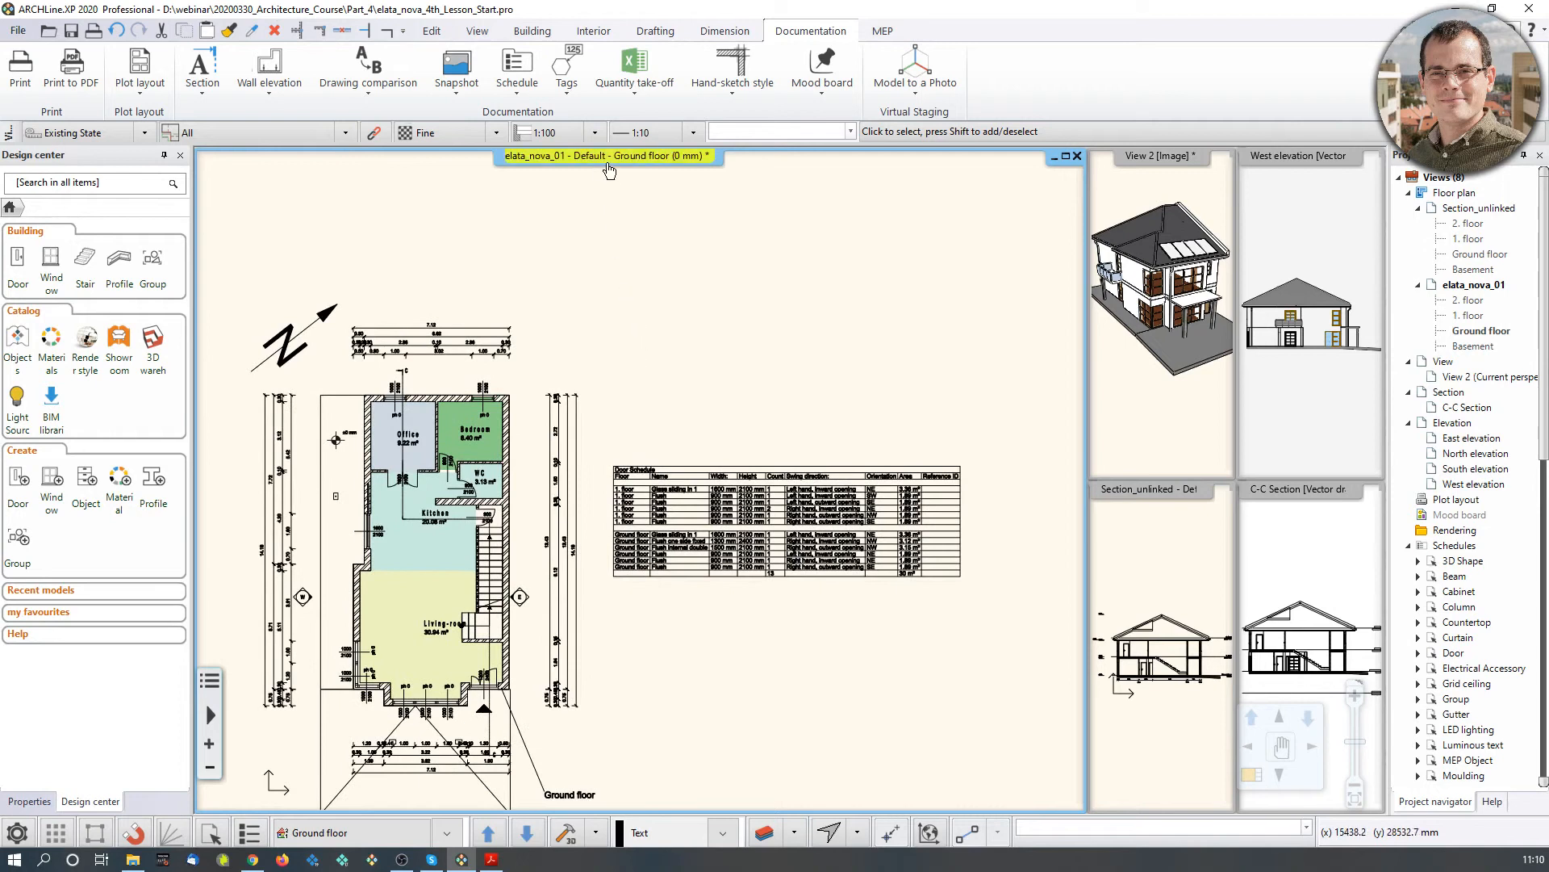
# Step: Export an Excel building calculation of all element classes, including BIM parameters, to Consignation.xlsx in the Part_4 folder
pyautogui.click(636, 89)
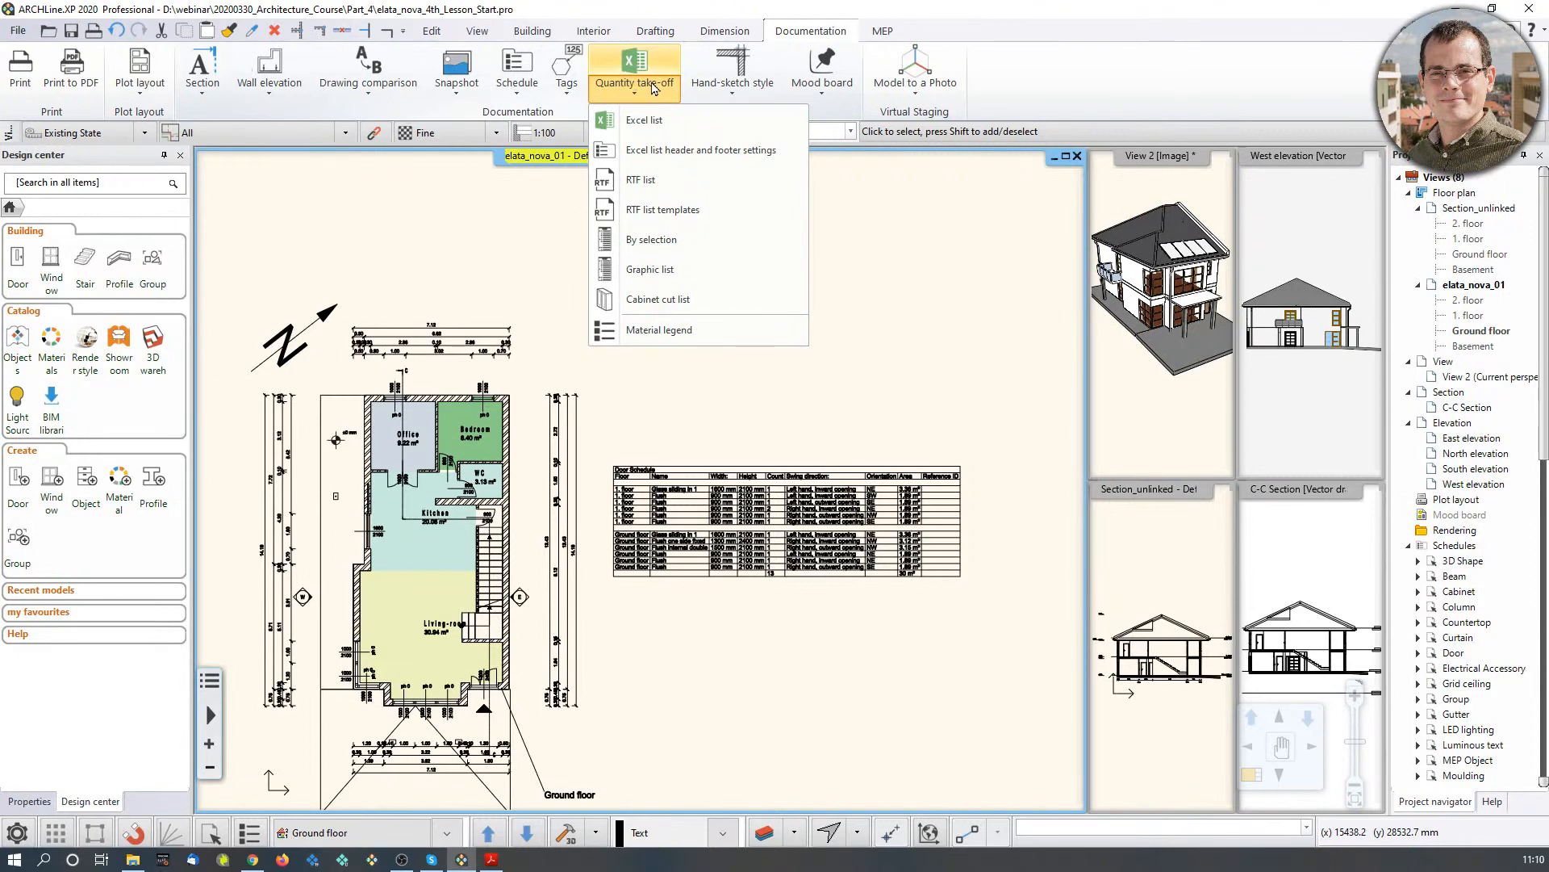
pyautogui.click(643, 122)
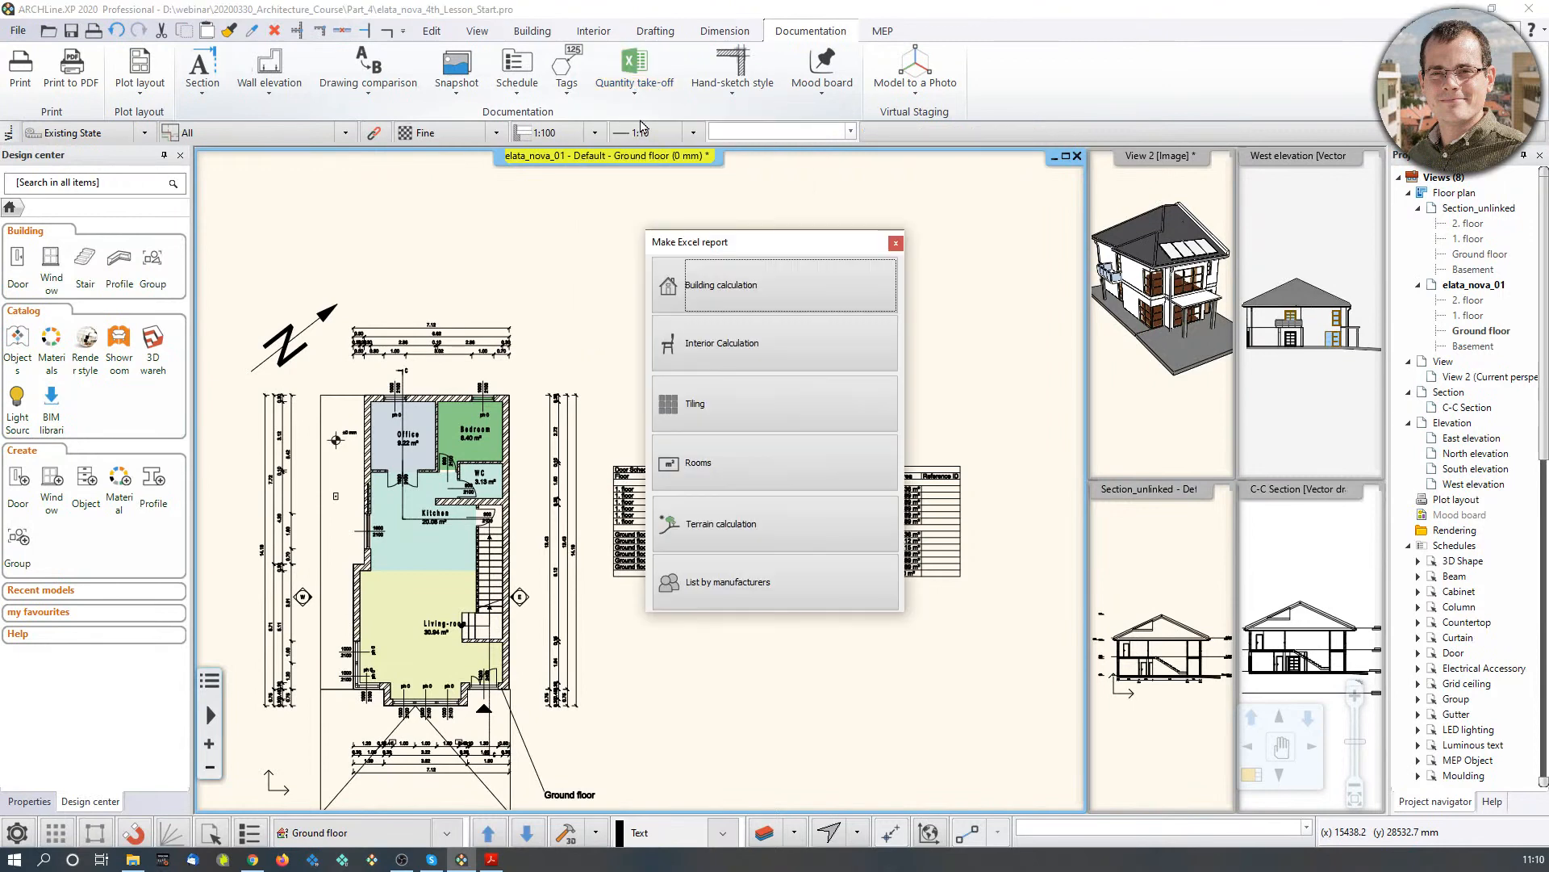
pyautogui.click(799, 295)
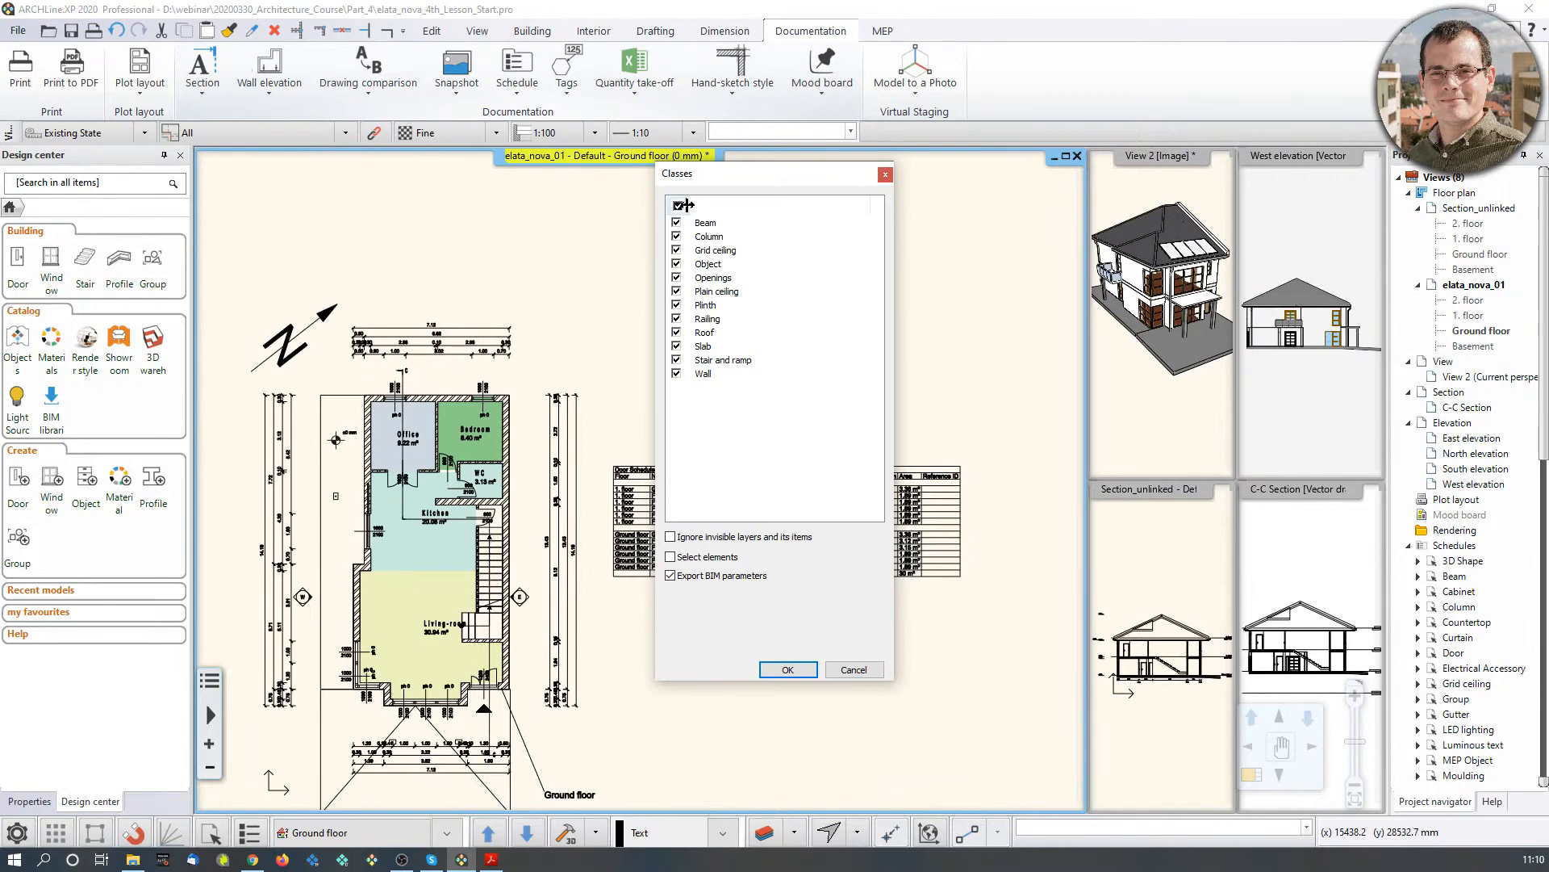
pyautogui.click(776, 663)
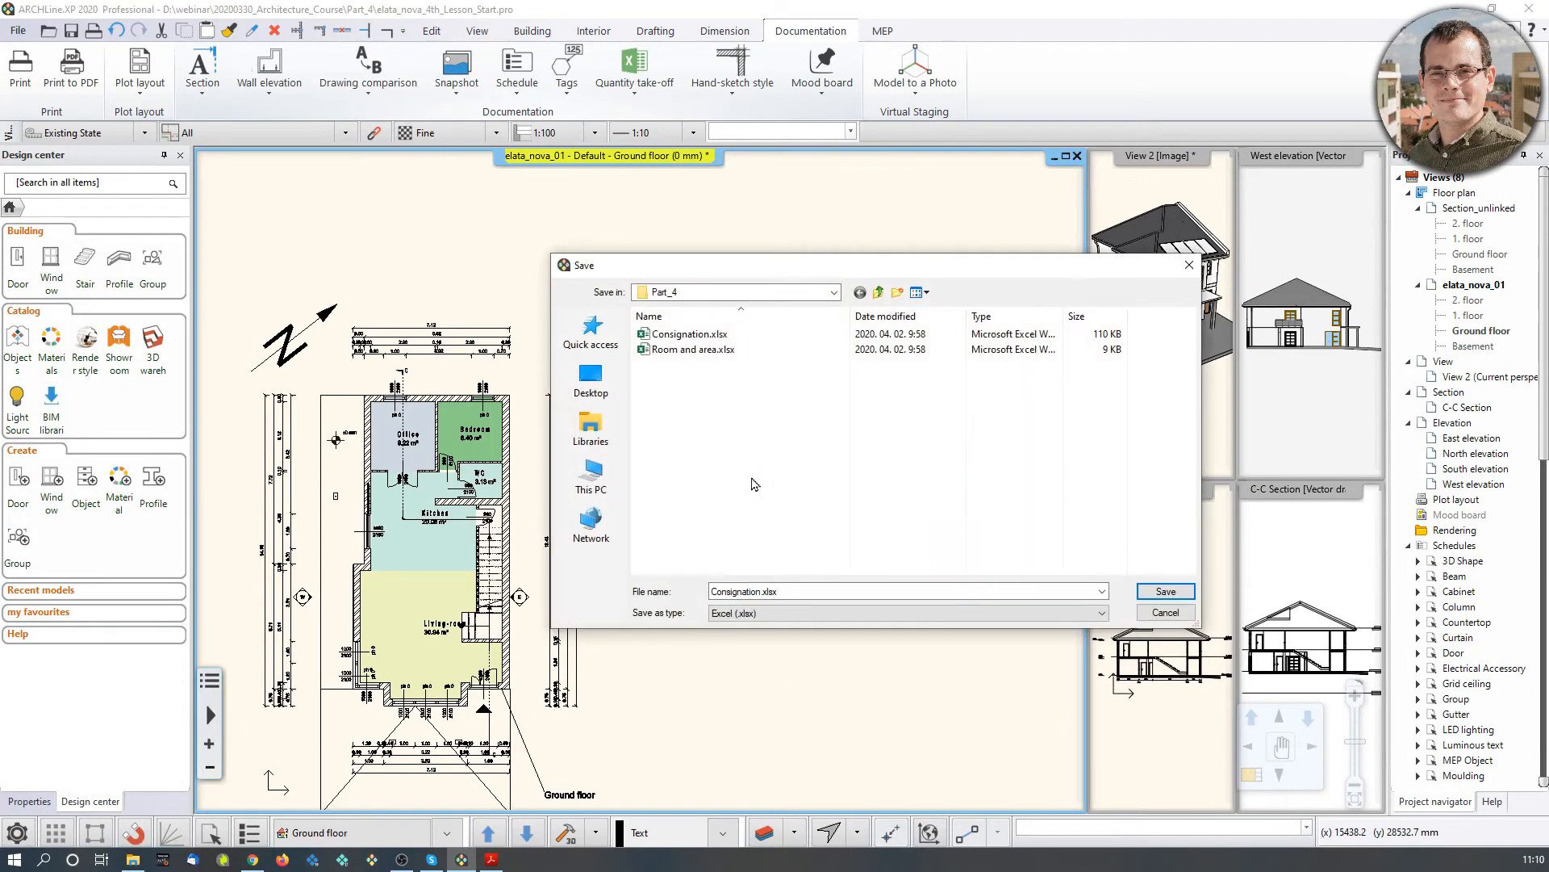
pyautogui.click(1166, 590)
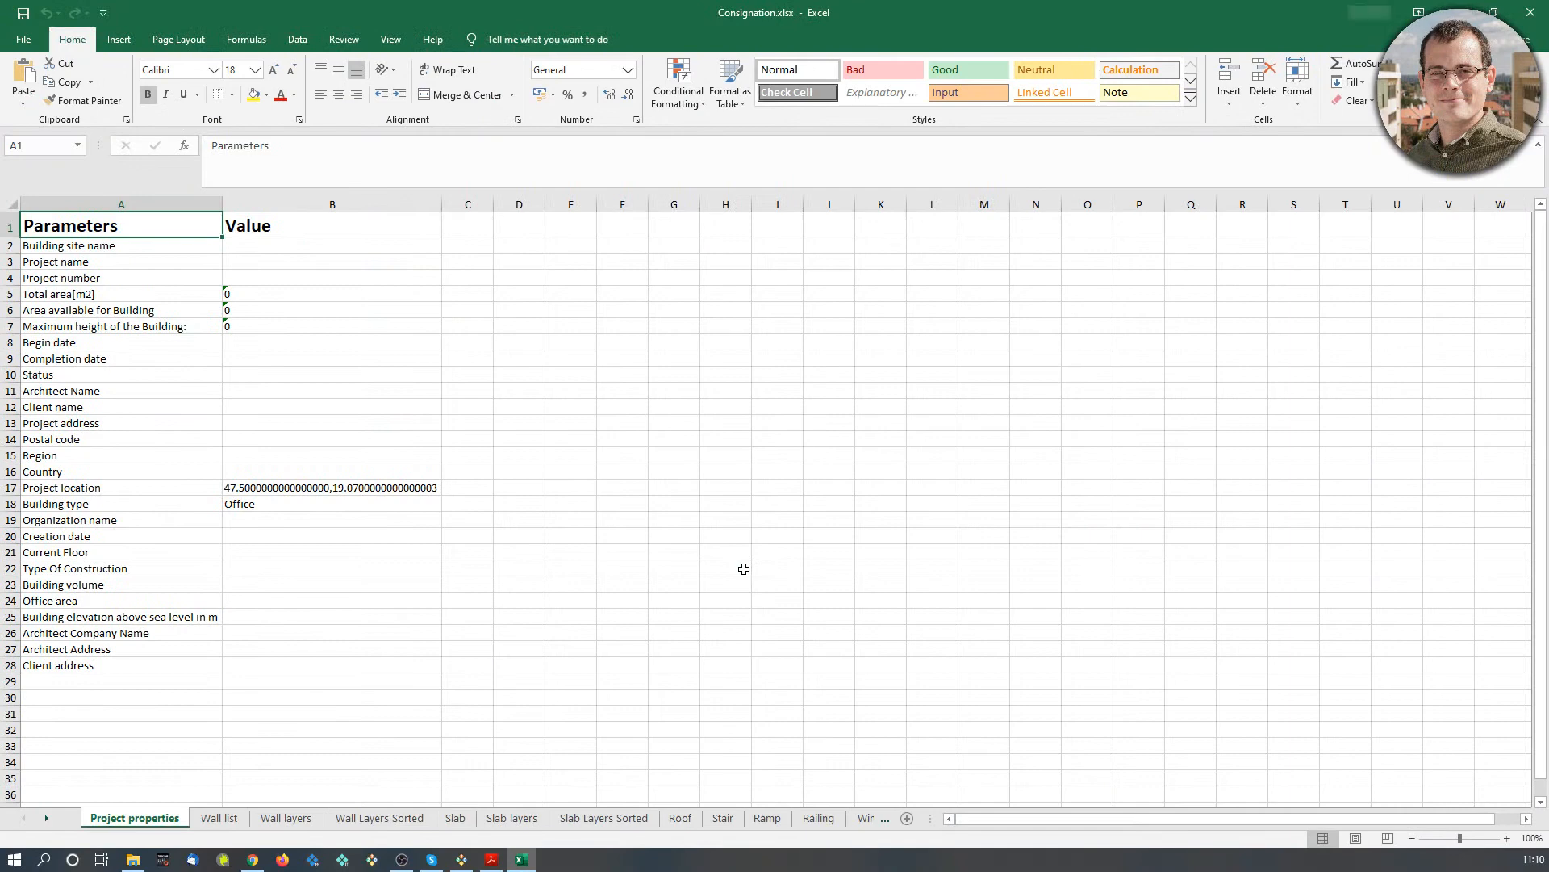
# Step: Examine the wall list, wall layers, slab, slab layers and roof sheets of the exported Consignation.xlsx workbook, and close it
pyautogui.click(233, 822)
pyautogui.scroll(-2, 266, 652)
pyautogui.scroll(-15, 267, 652)
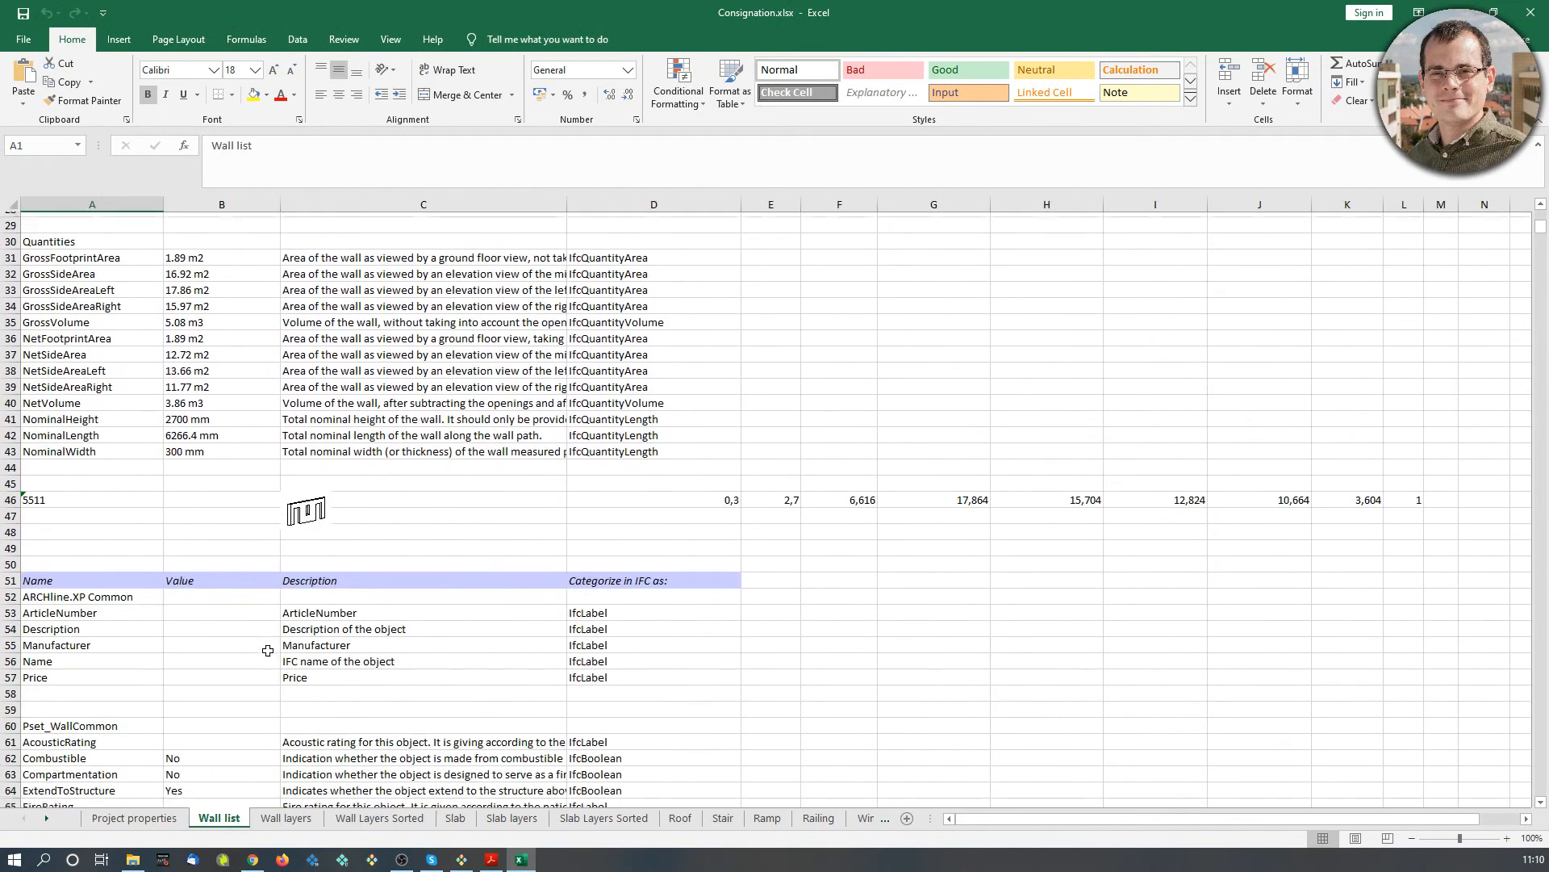
pyautogui.scroll(-9, 268, 651)
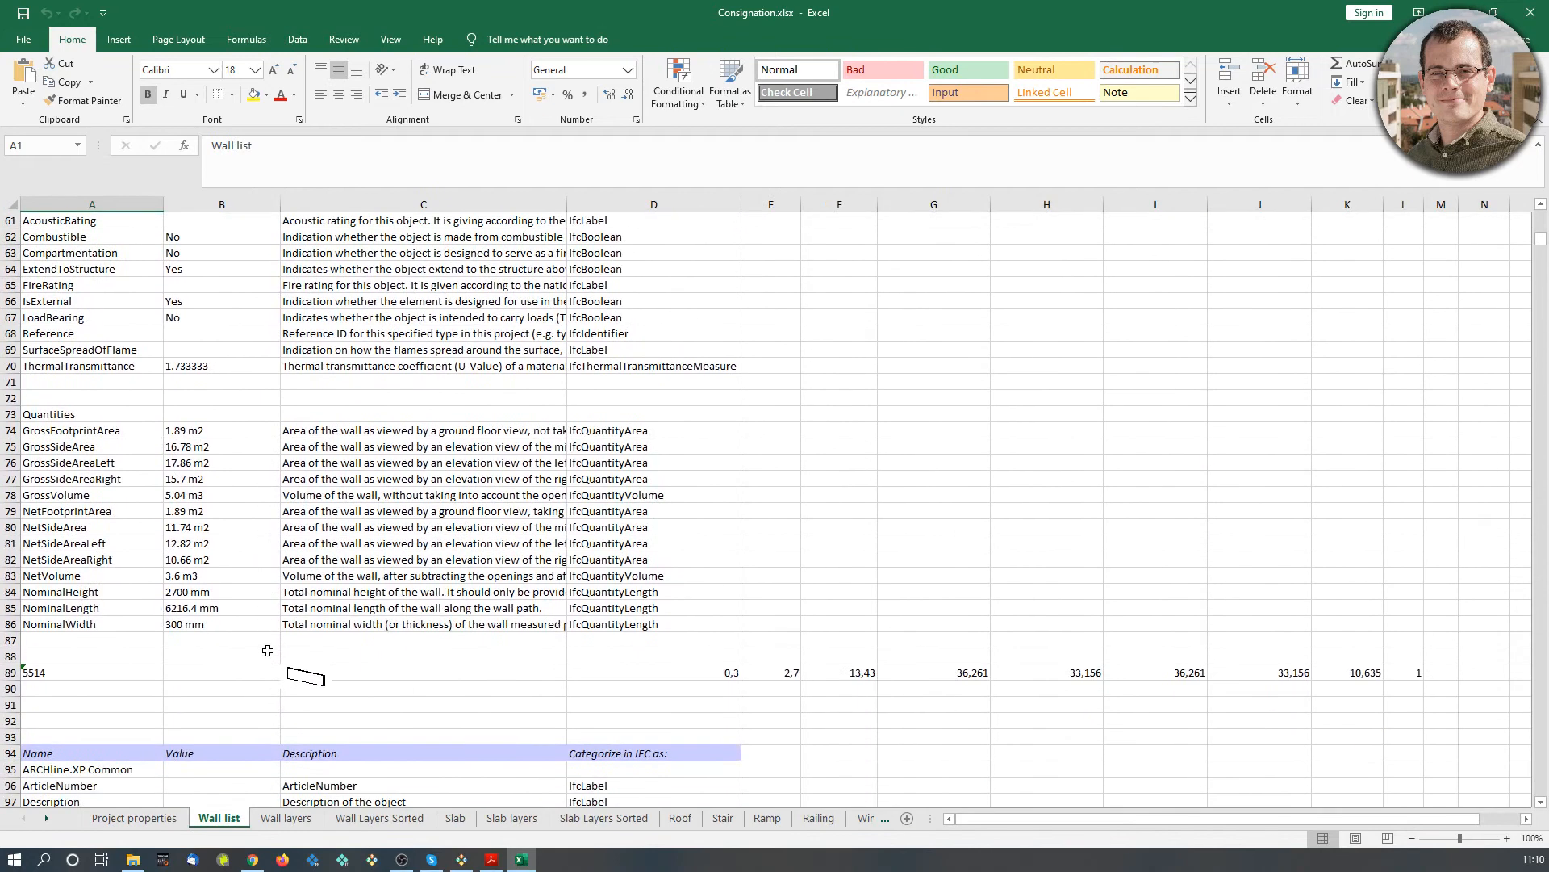
pyautogui.click(284, 823)
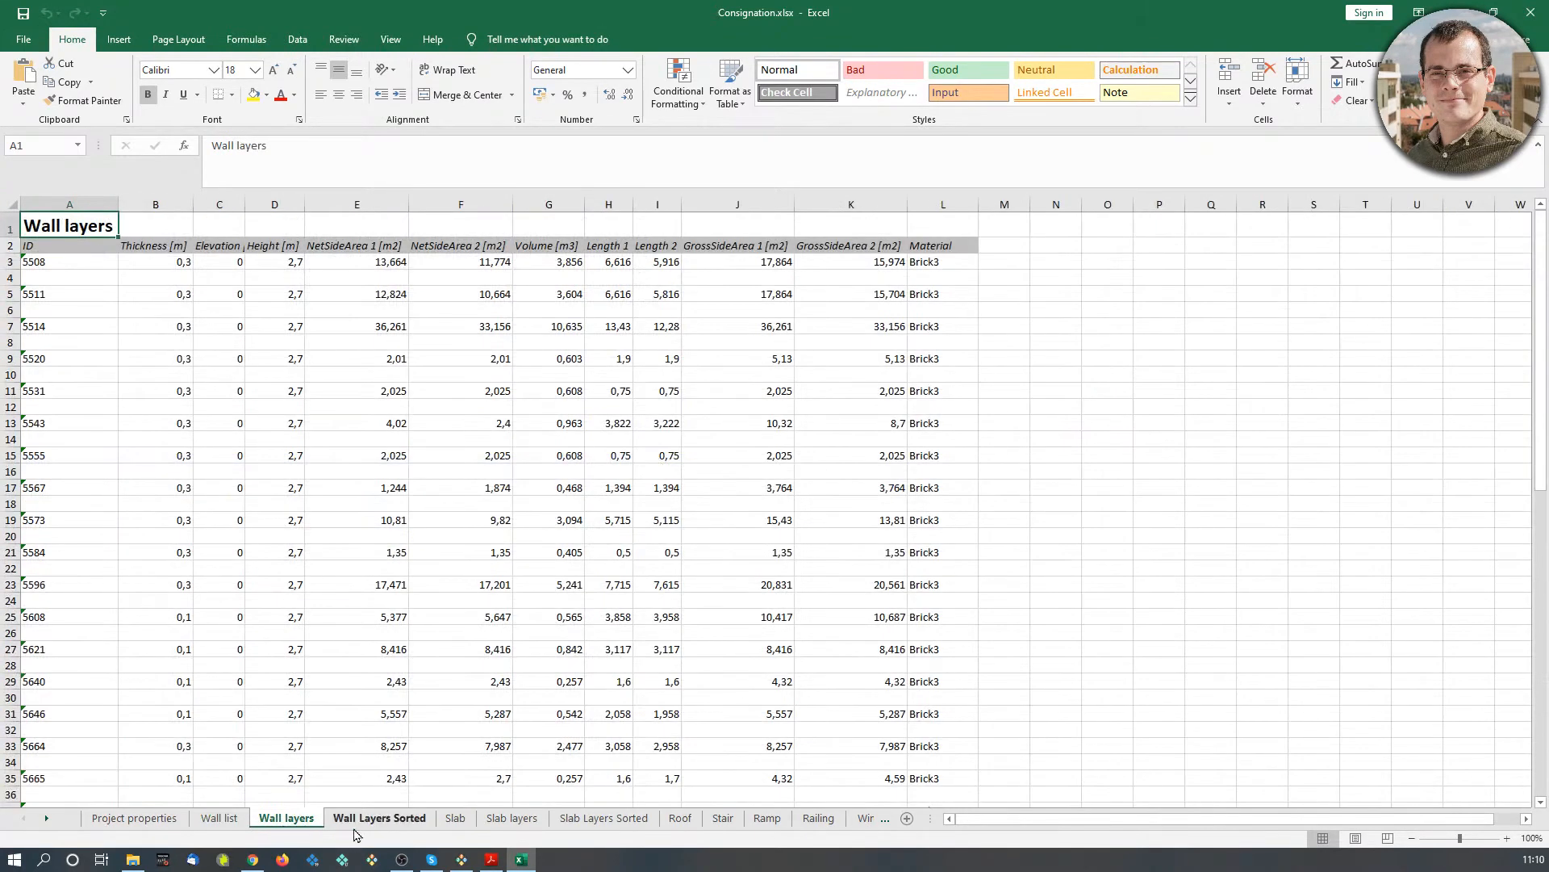
pyautogui.click(456, 822)
pyautogui.click(508, 821)
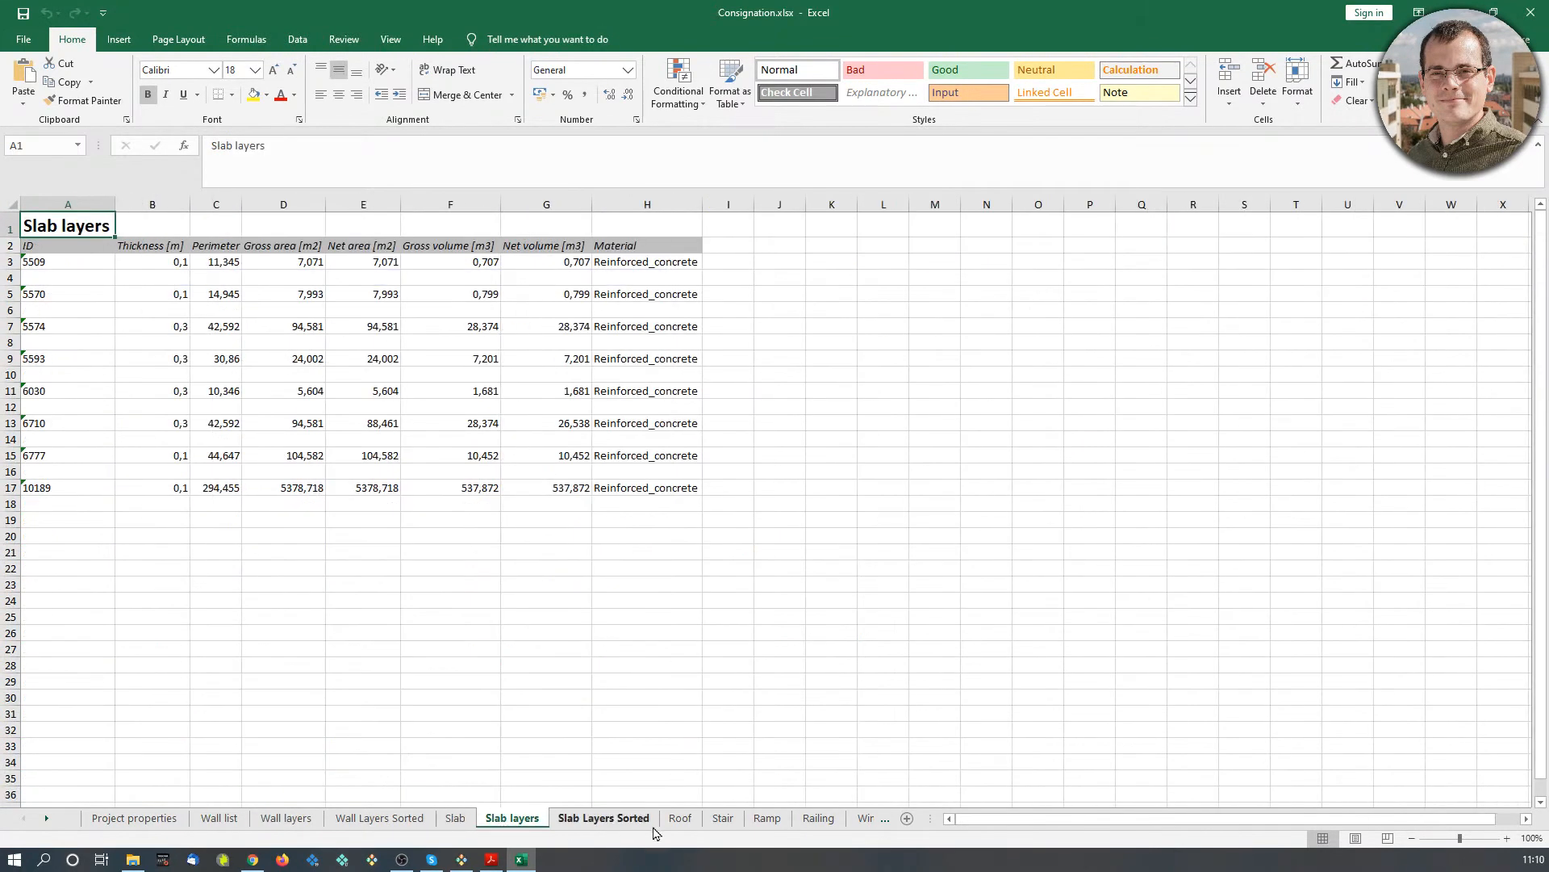
pyautogui.click(680, 820)
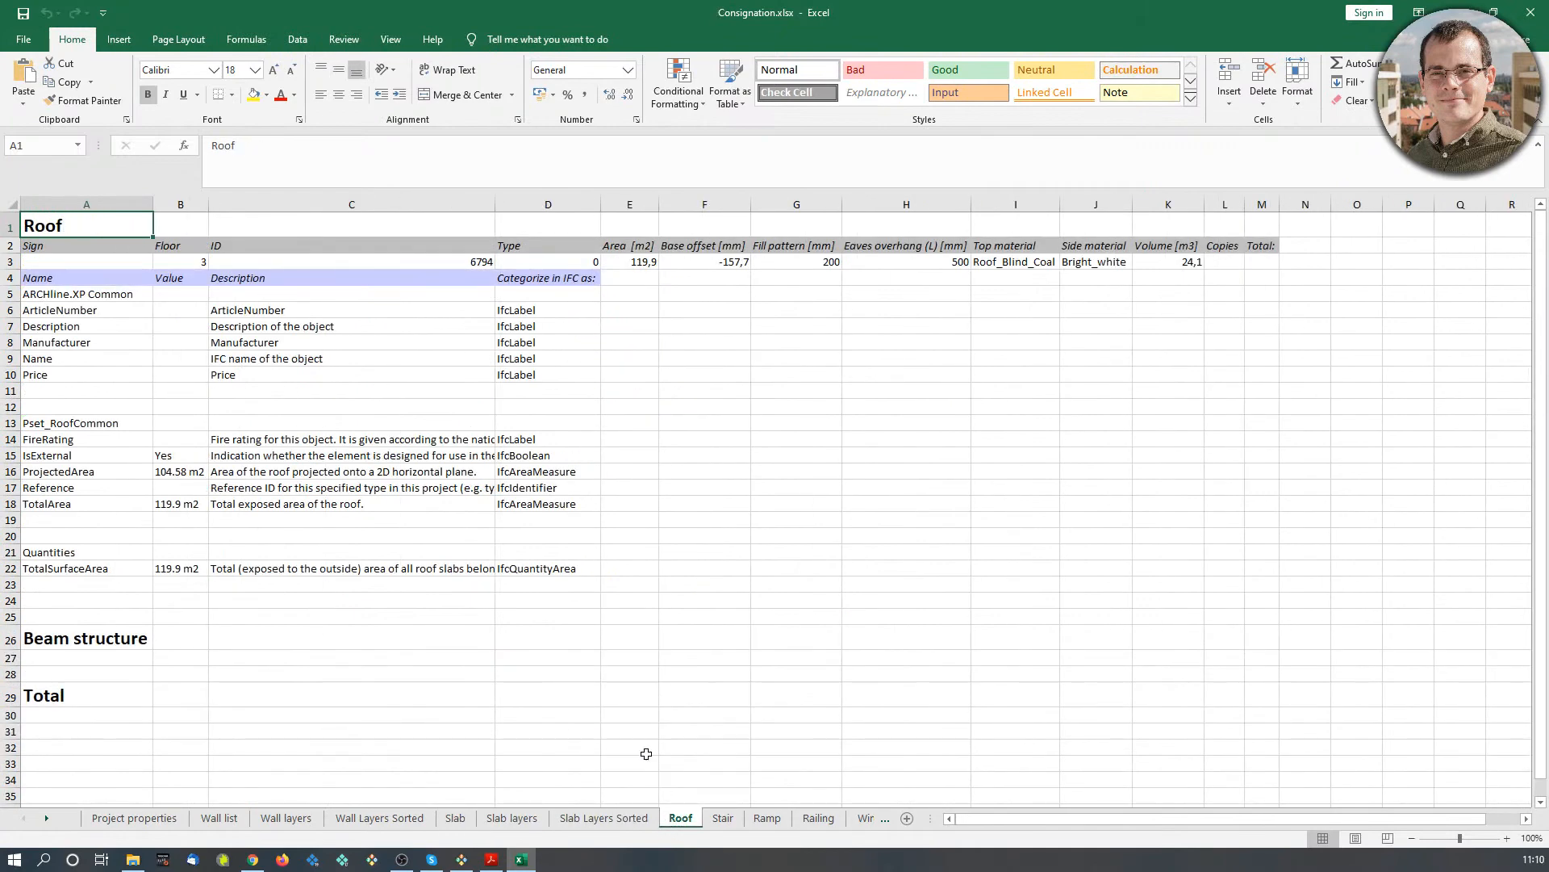
pyautogui.click(1531, 13)
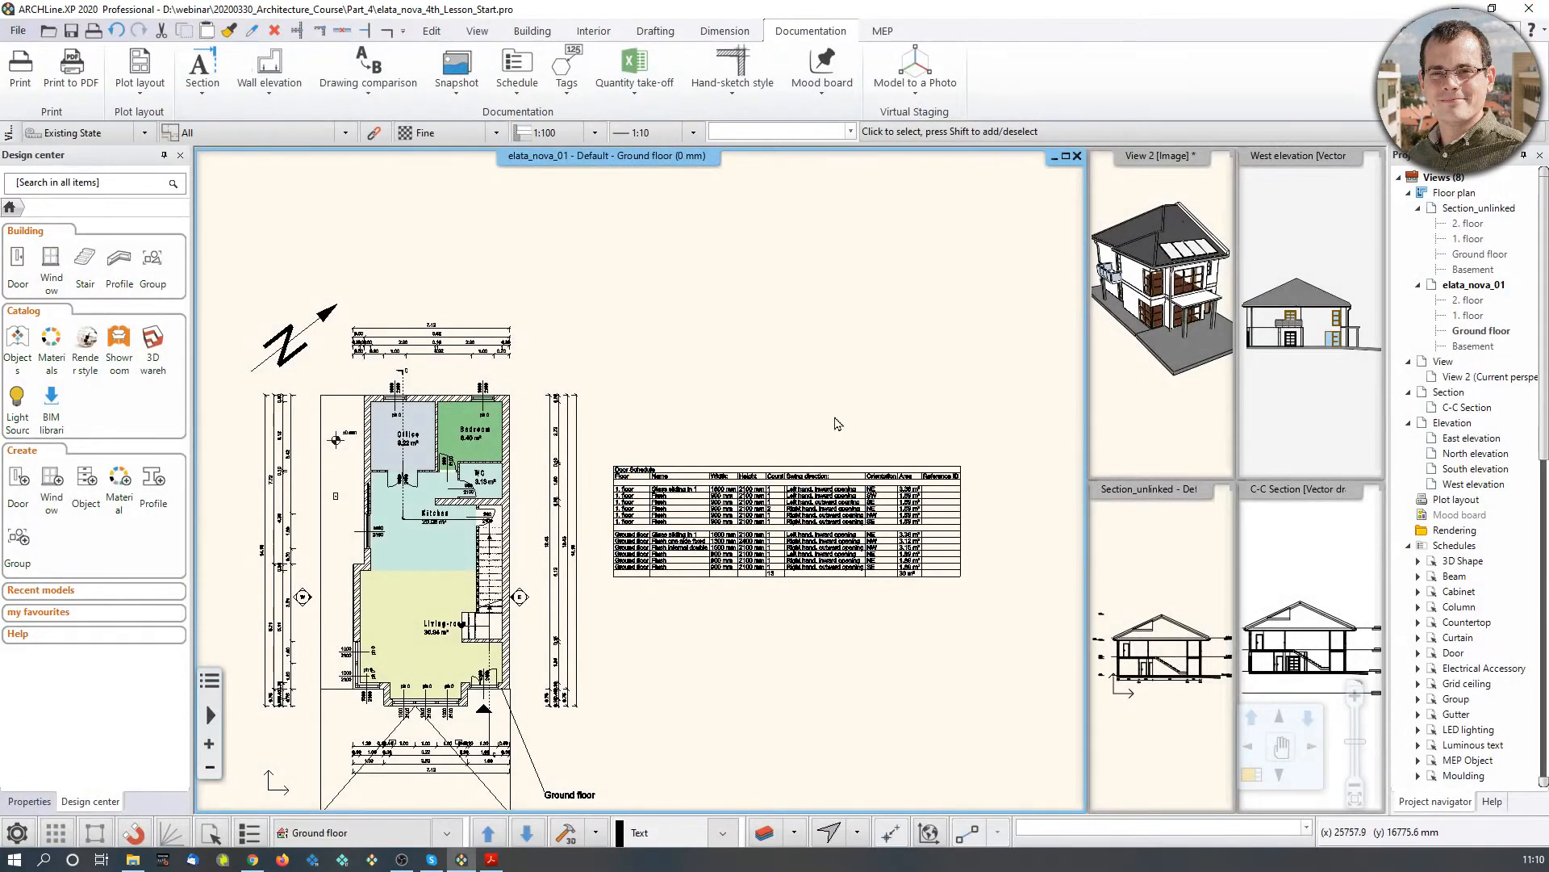
# Step: Export an Excel room calculation with regenerated spaces to Room and area.xlsx in the Part_4 folder
pyautogui.scroll(4, 577, 468)
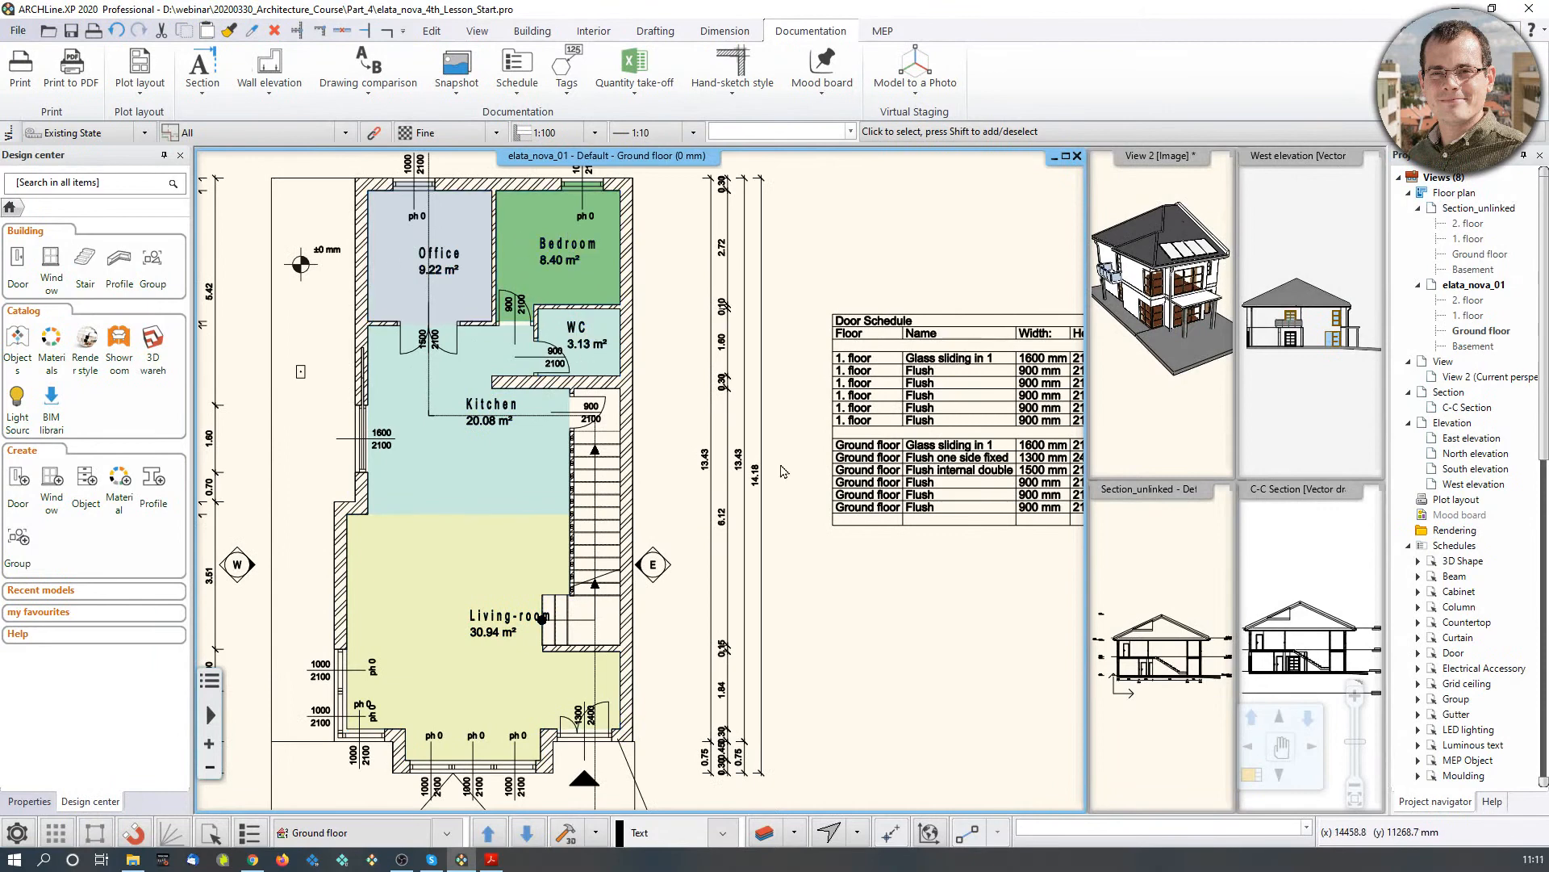
pyautogui.scroll(-2, 781, 470)
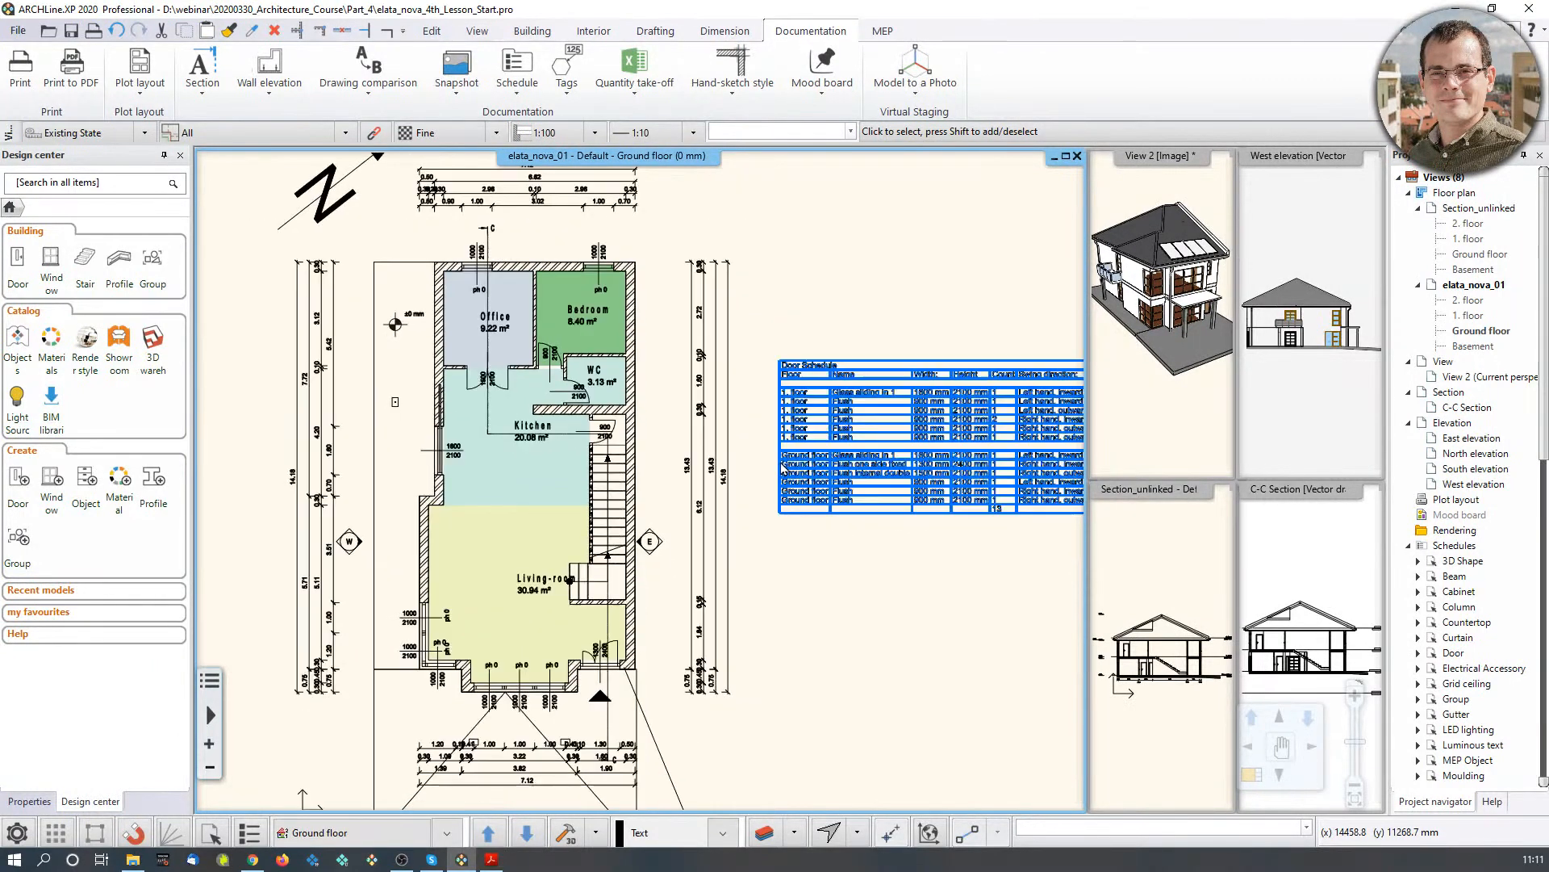
pyautogui.click(652, 105)
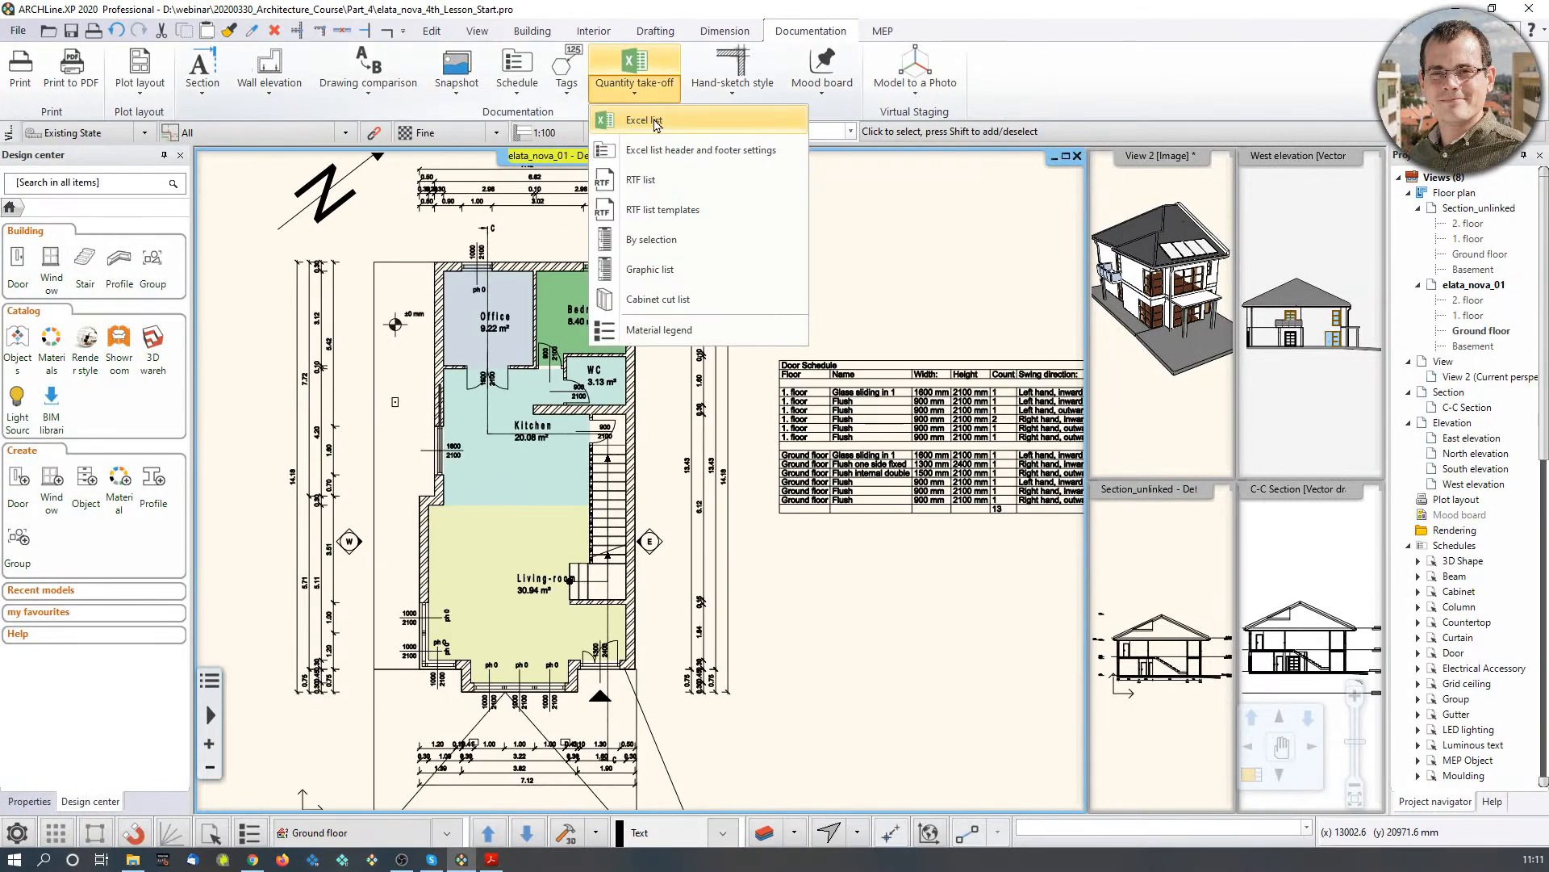
pyautogui.click(652, 118)
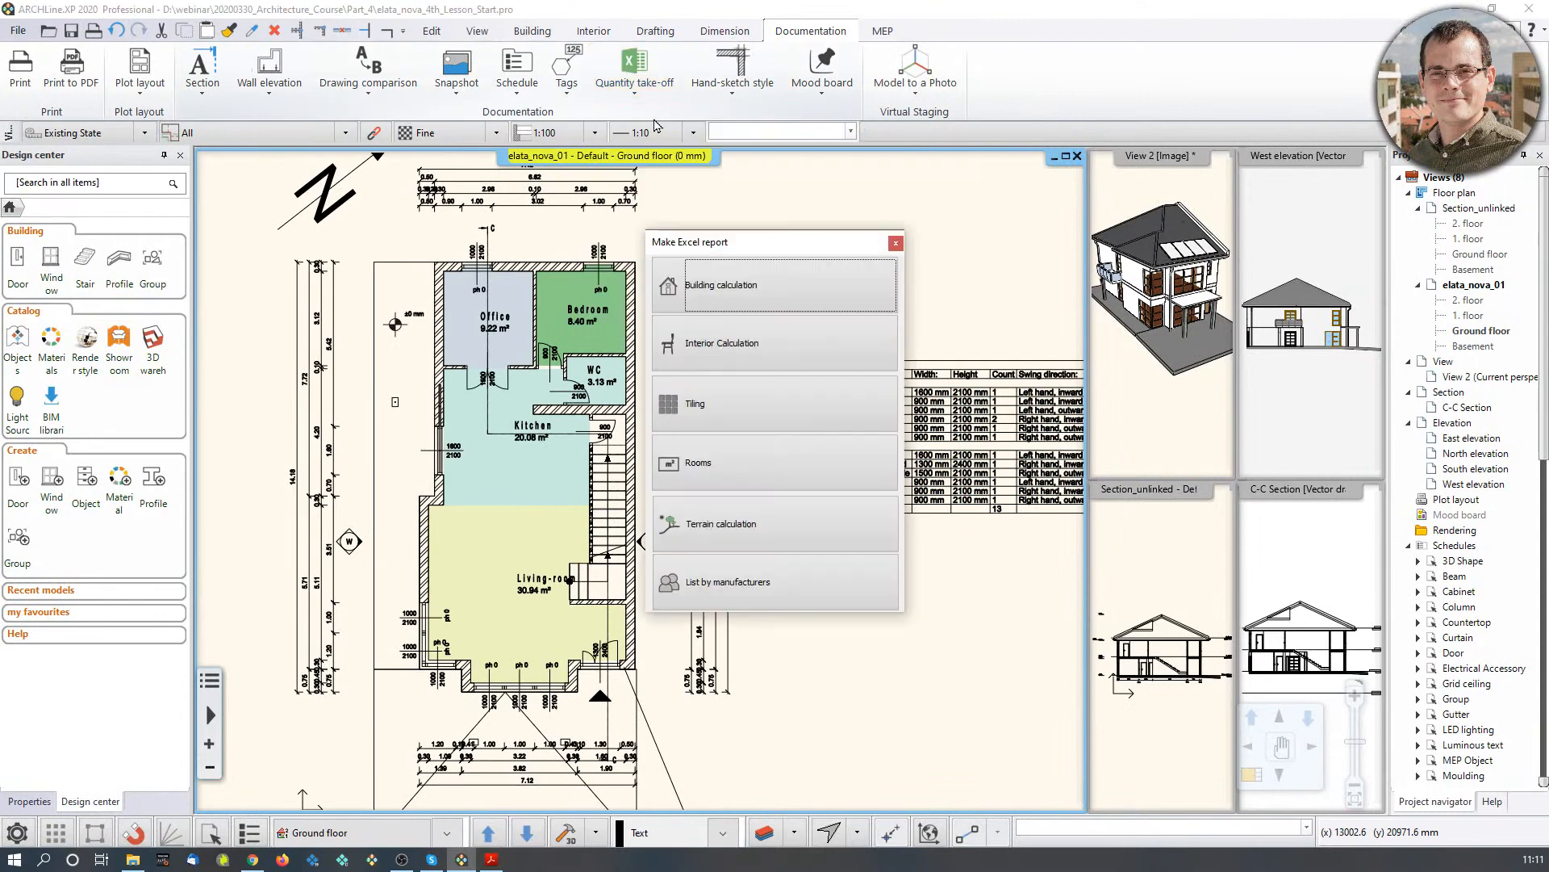
pyautogui.click(737, 461)
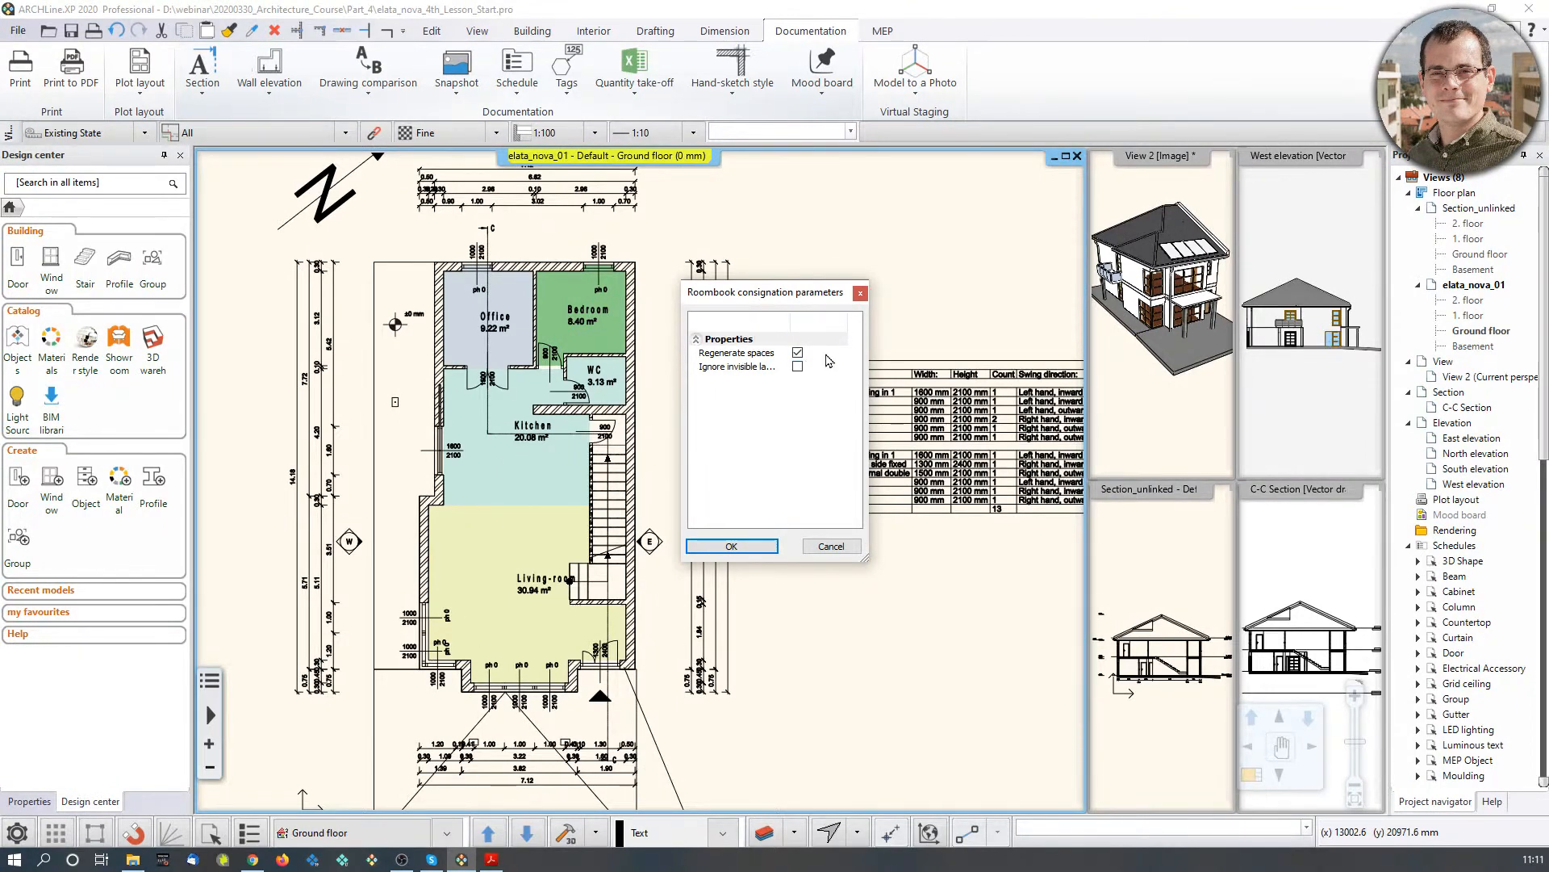
pyautogui.click(736, 556)
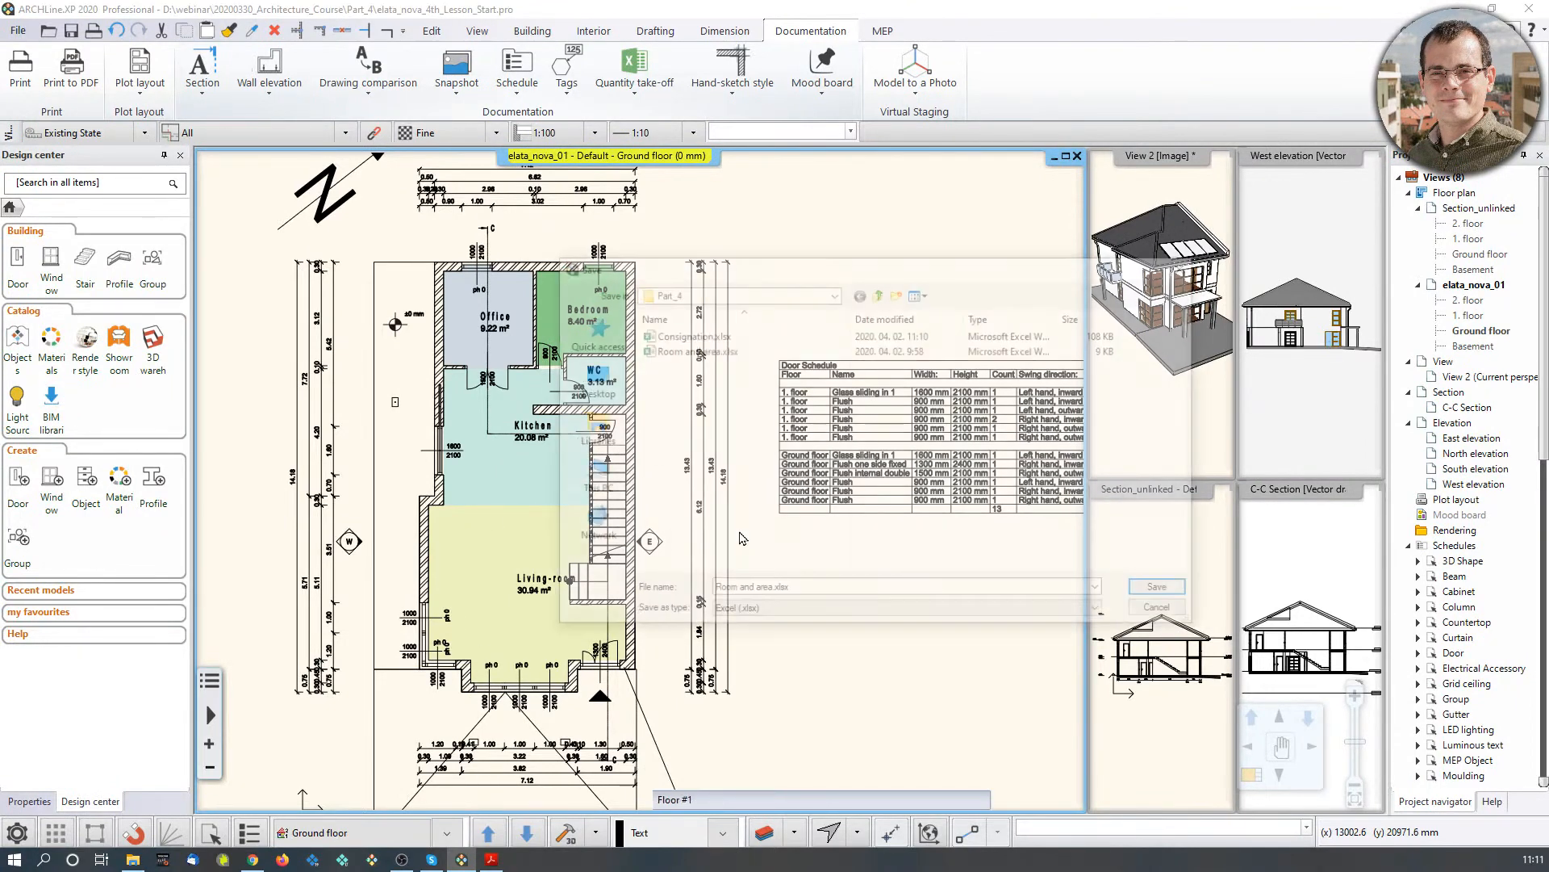
pyautogui.click(686, 352)
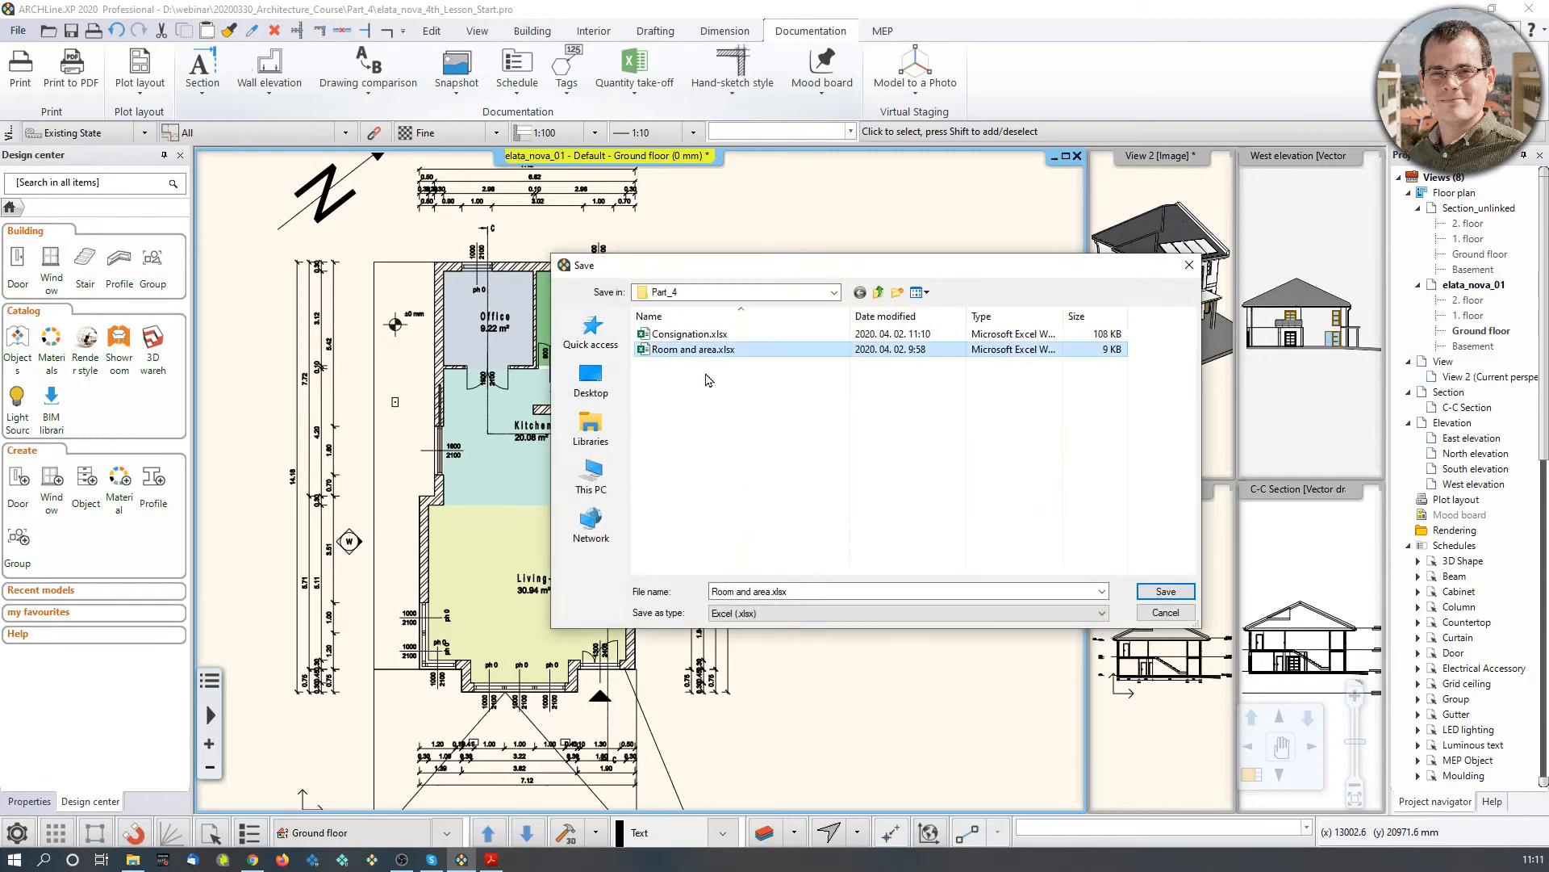
pyautogui.click(1165, 592)
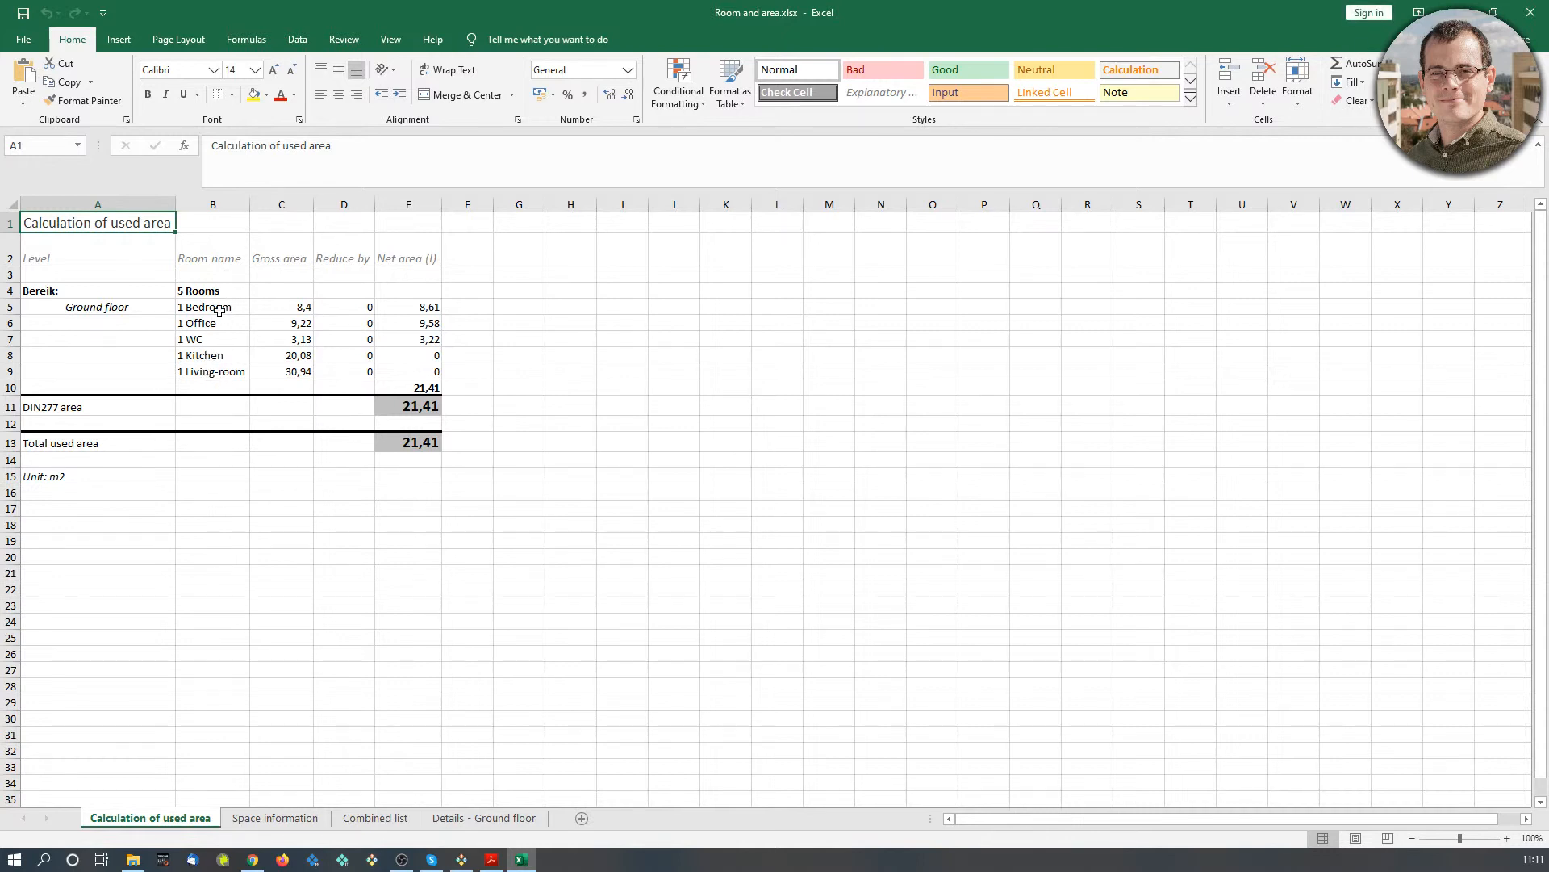
# Step: Examine the space information, combined list and ground-floor details sheets of Room and area.xlsx, and close the workbook
pyautogui.click(238, 822)
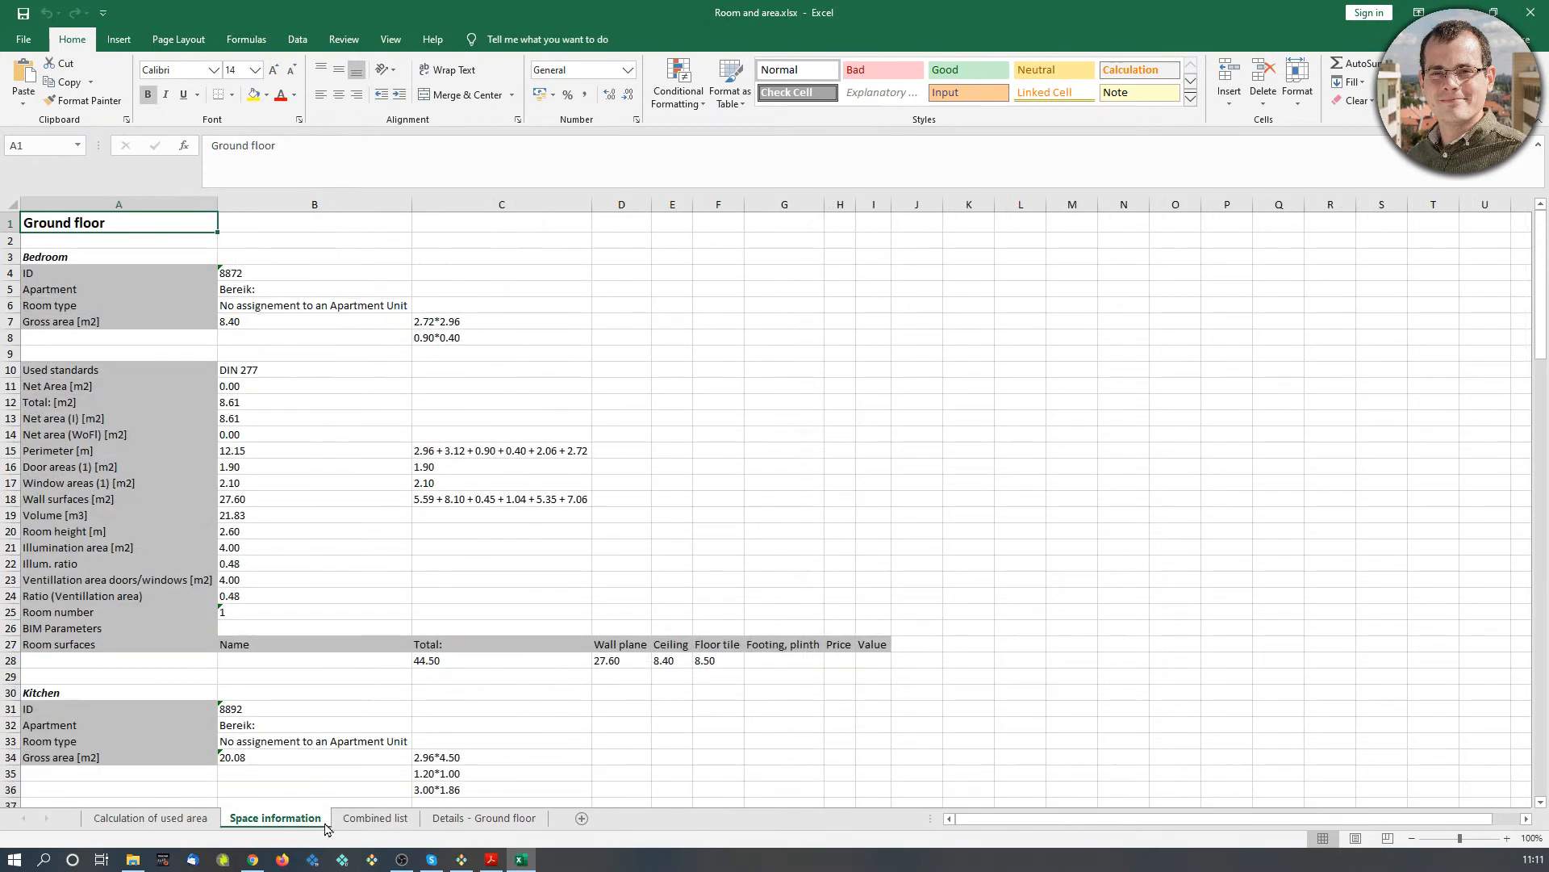
pyautogui.click(373, 824)
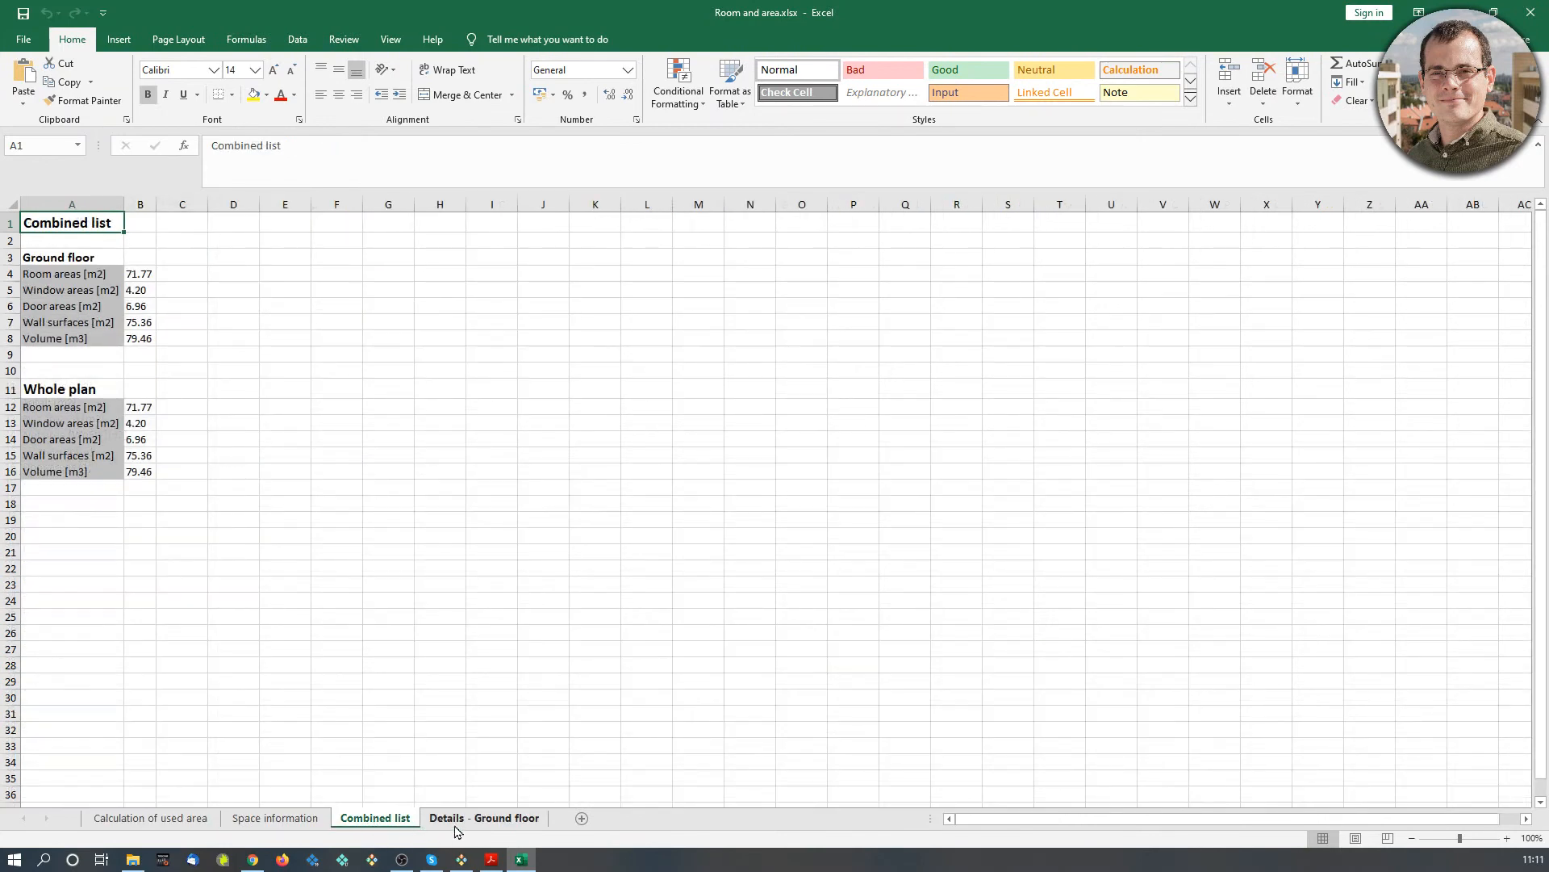
pyautogui.click(488, 820)
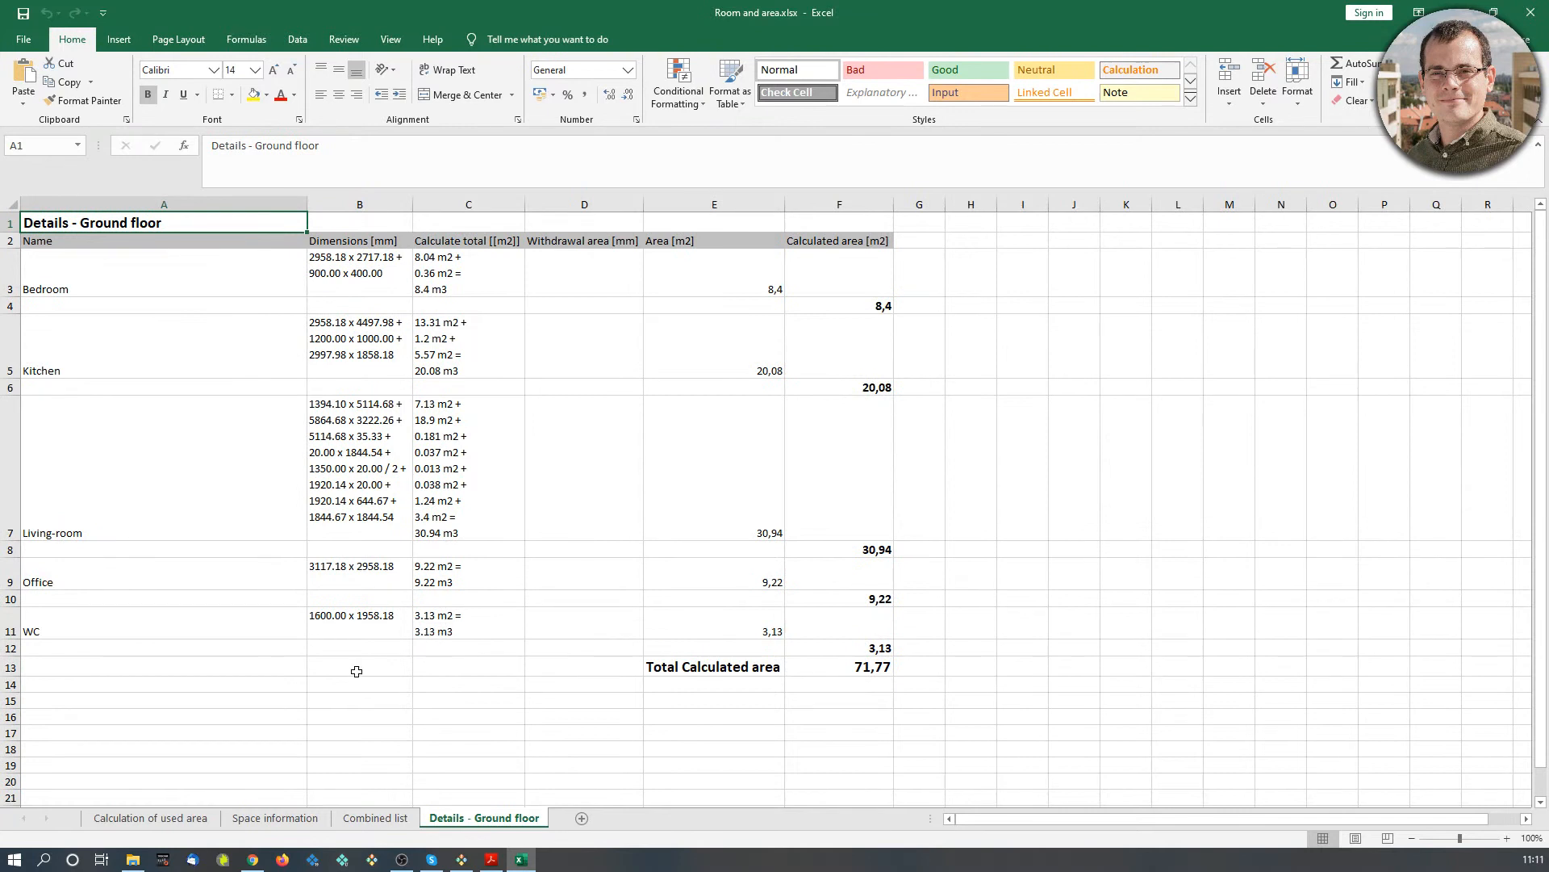
pyautogui.click(1518, 24)
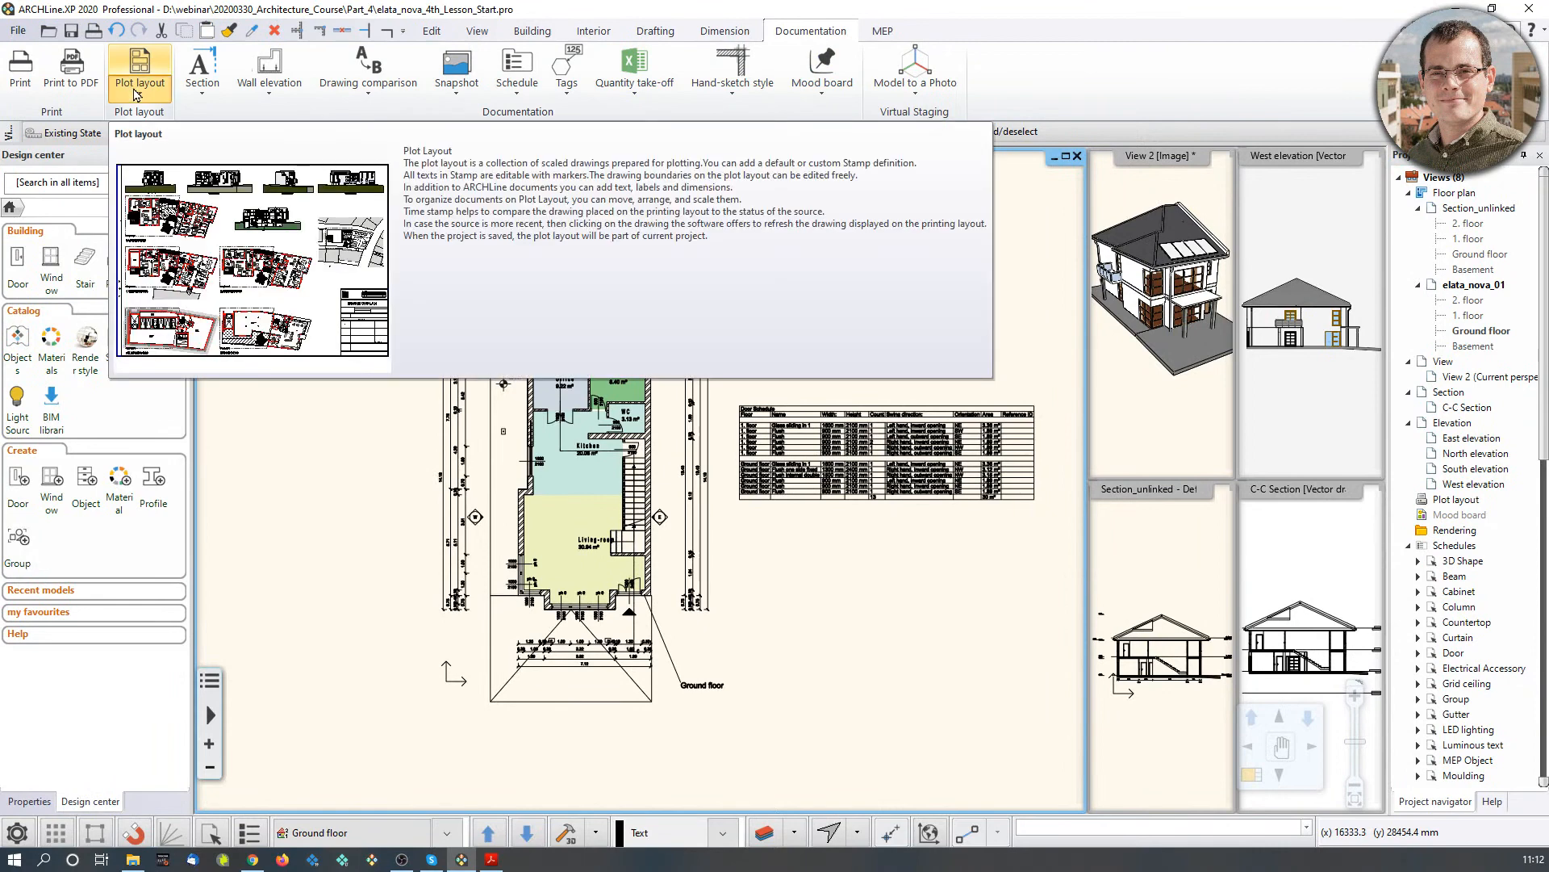
# Step: Start preparing a plot layout and set its paper format to ISO A3 297x420 mm
pyautogui.click(135, 92)
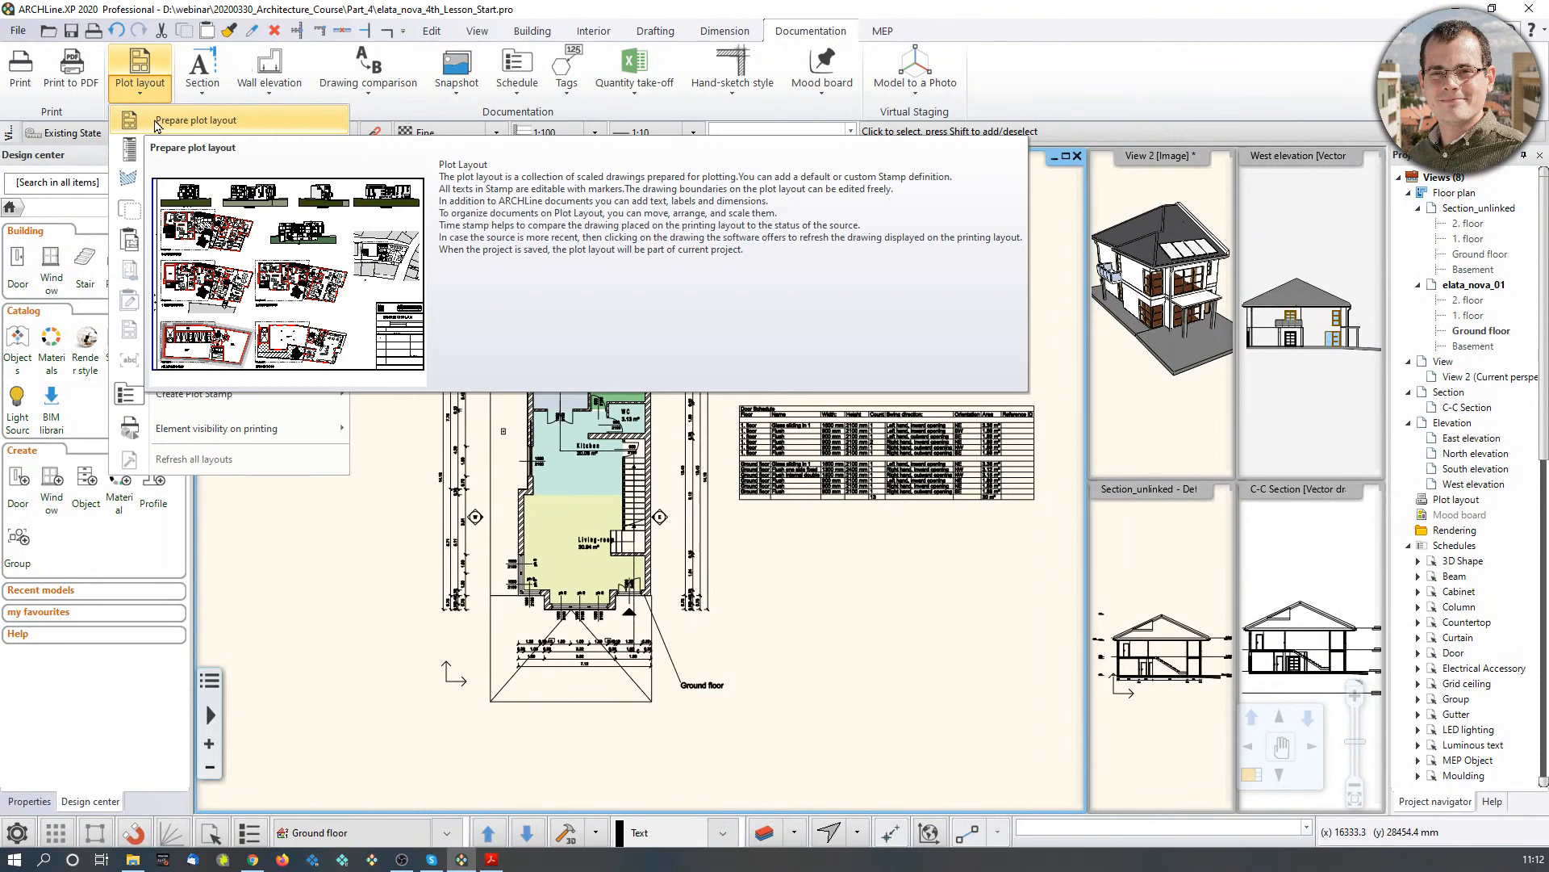
pyautogui.click(155, 121)
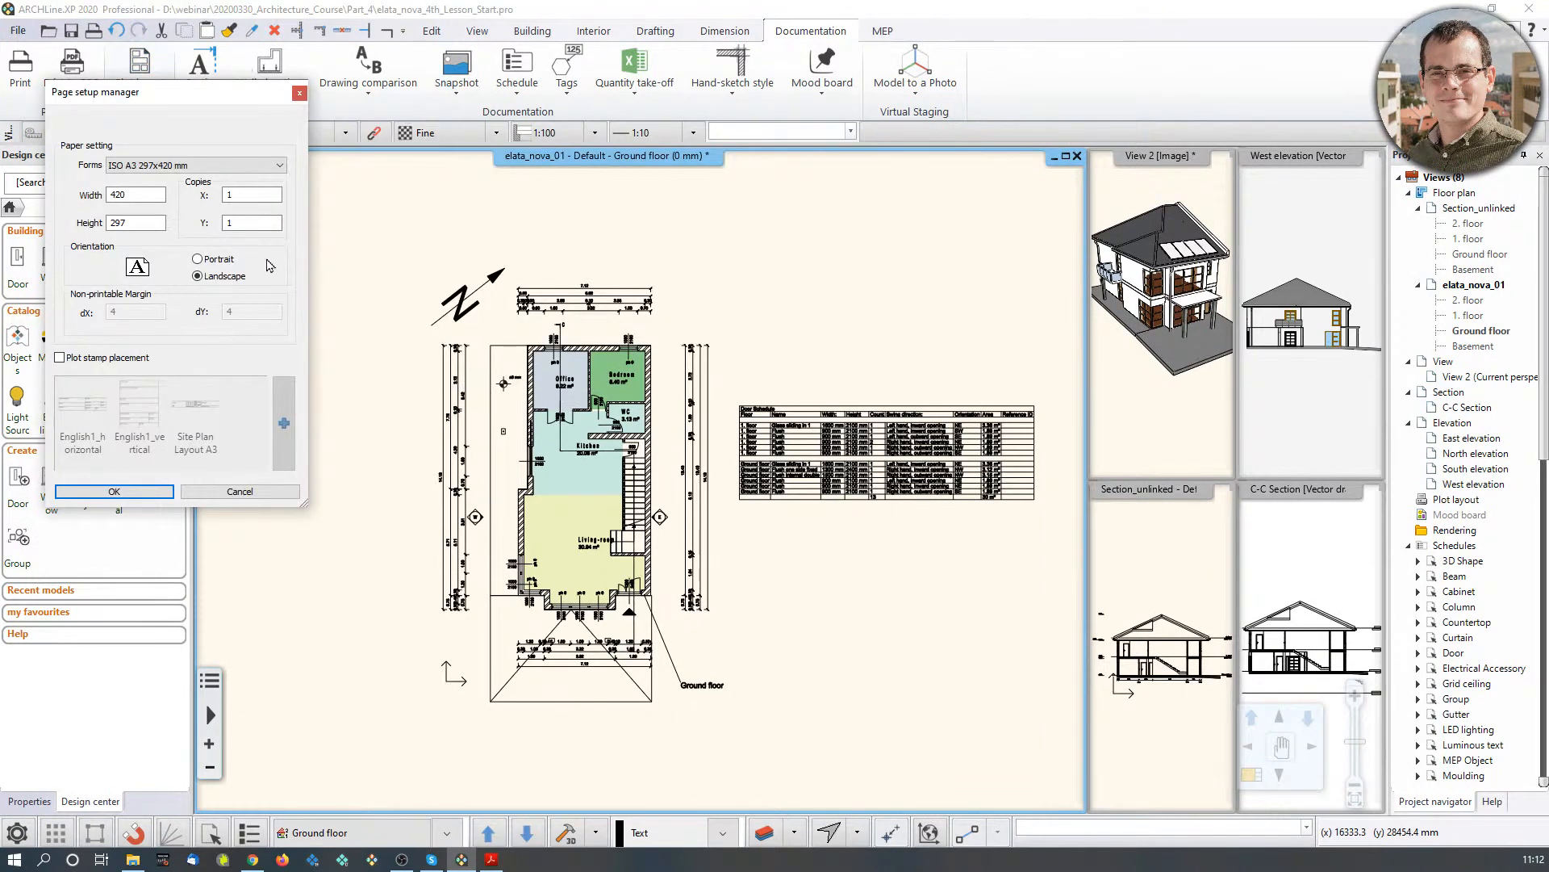
pyautogui.click(266, 166)
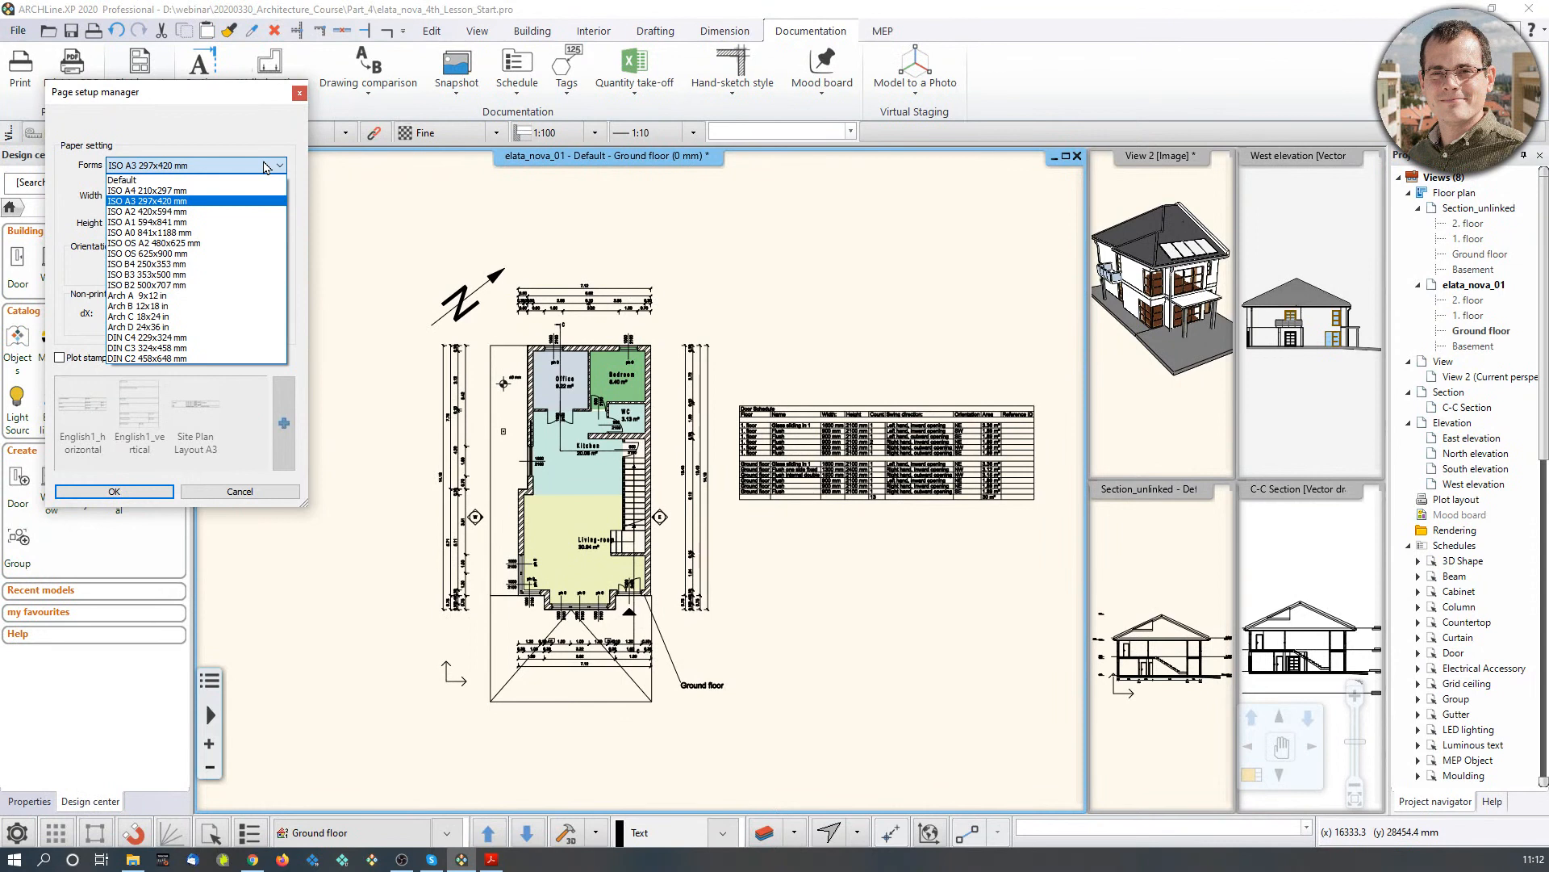
pyautogui.click(189, 201)
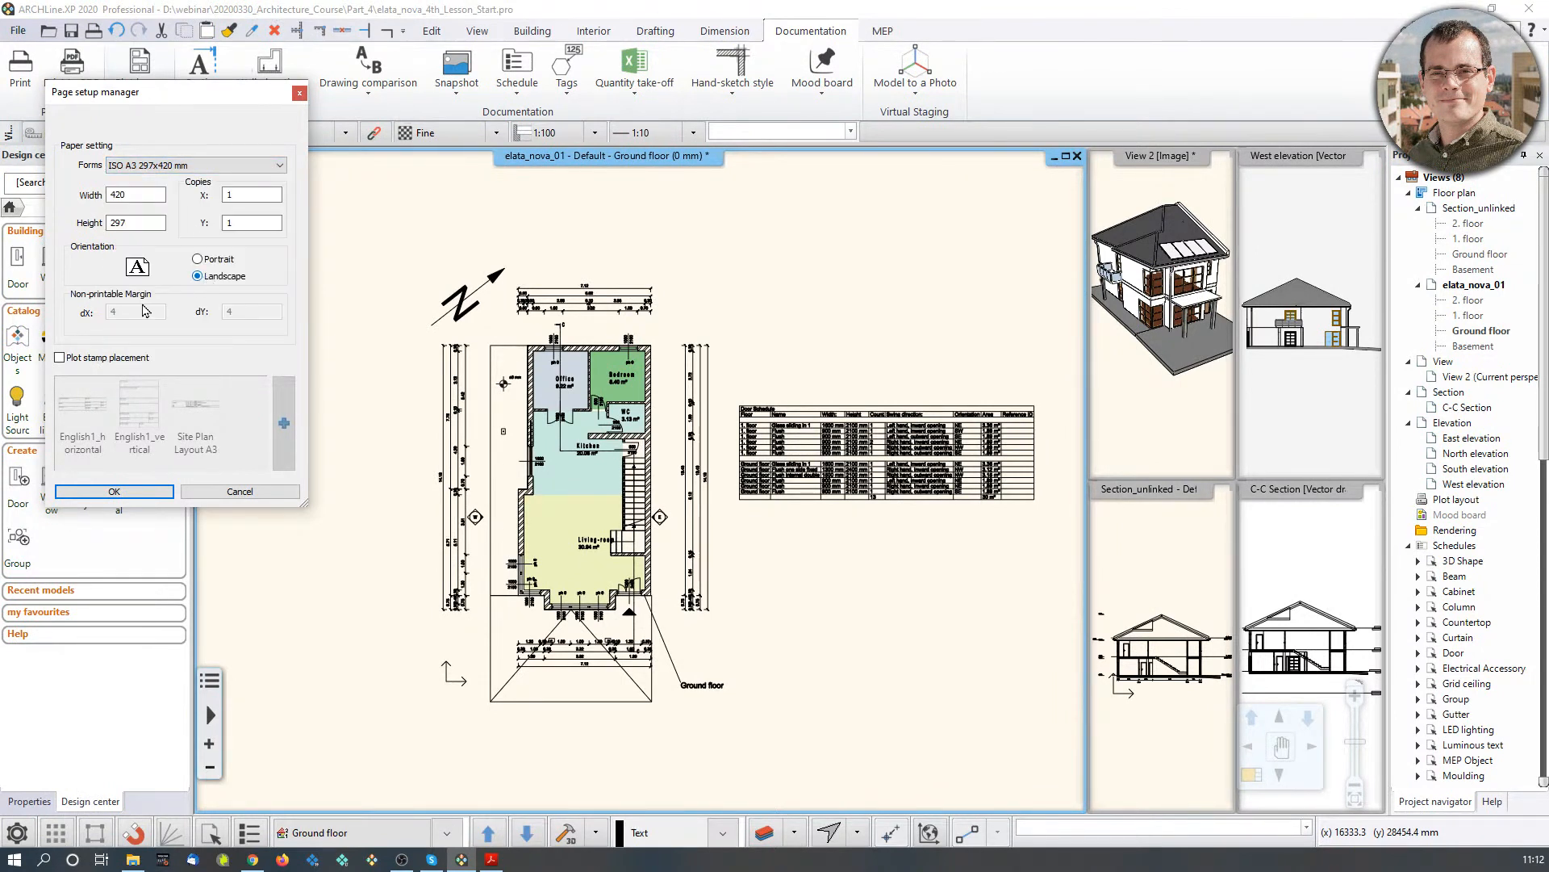
pyautogui.click(103, 361)
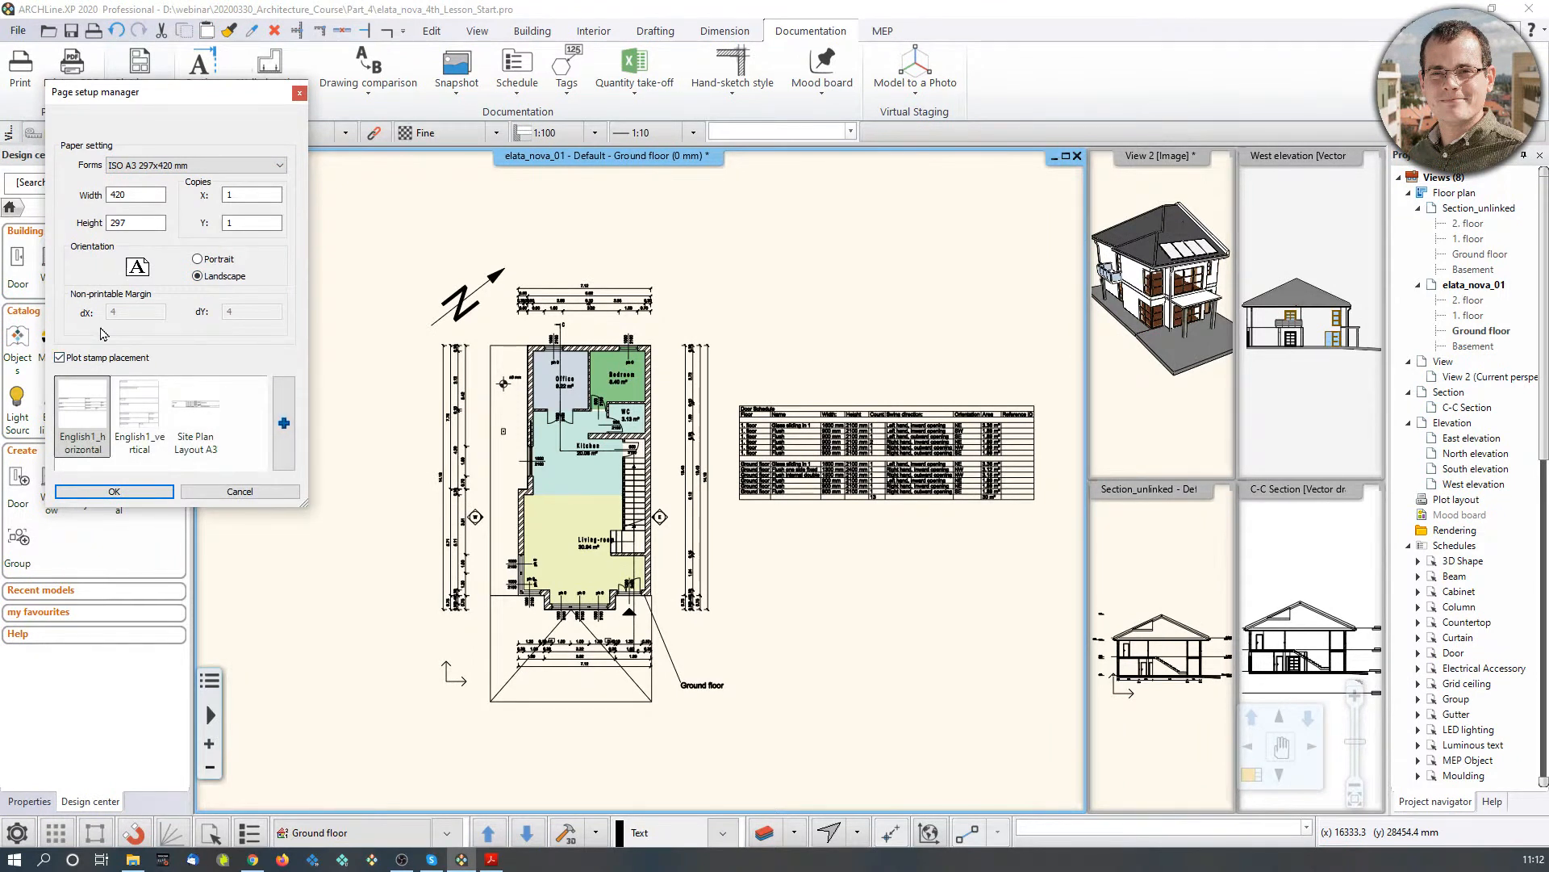
pyautogui.click(284, 423)
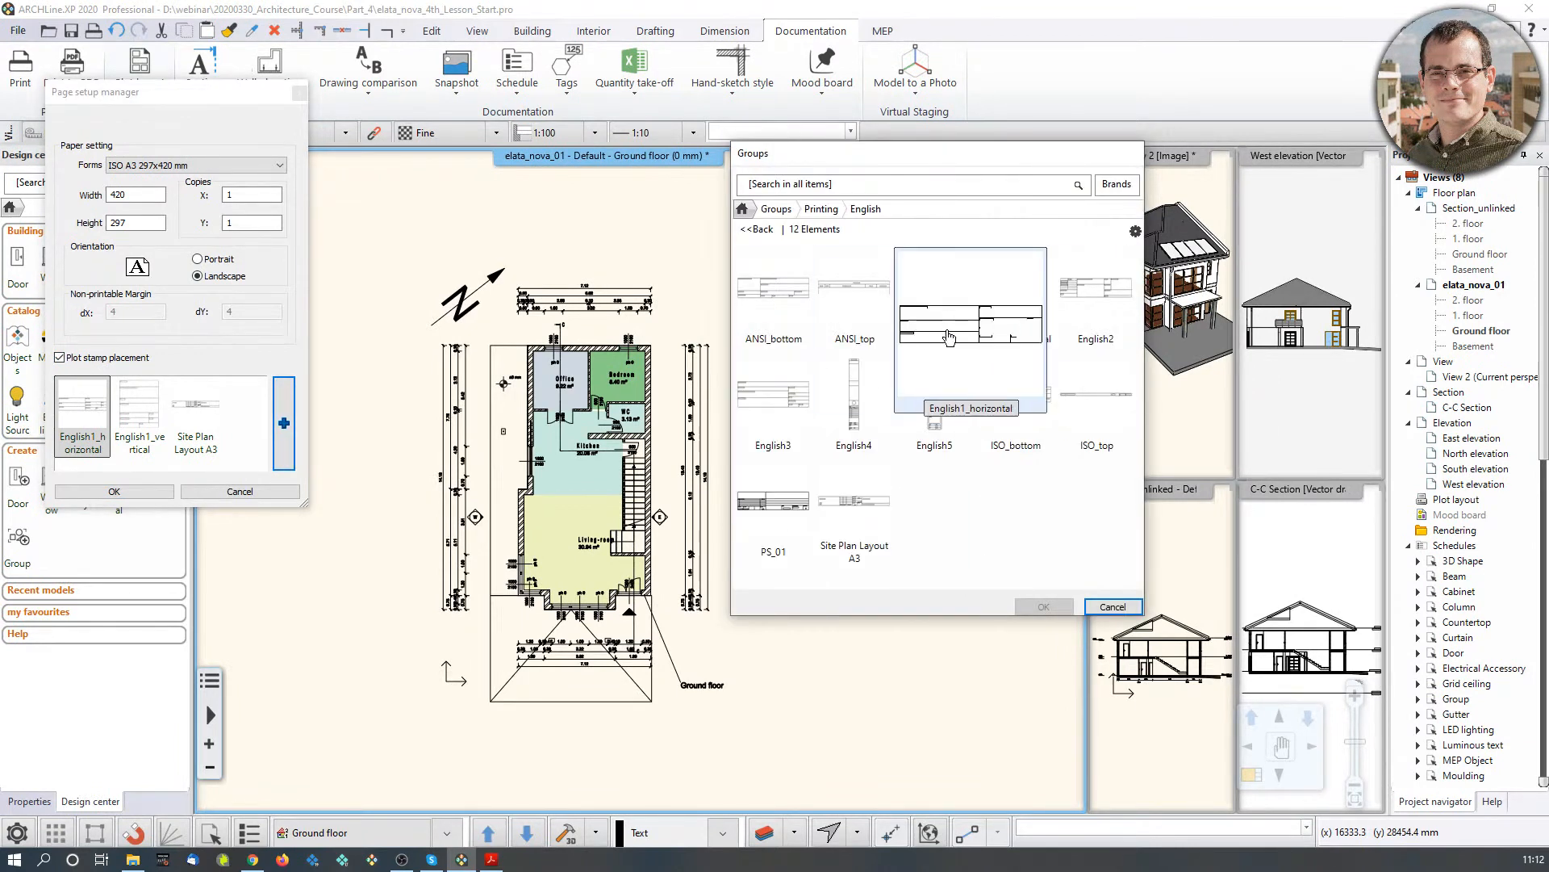
pyautogui.click(1114, 607)
pyautogui.click(60, 358)
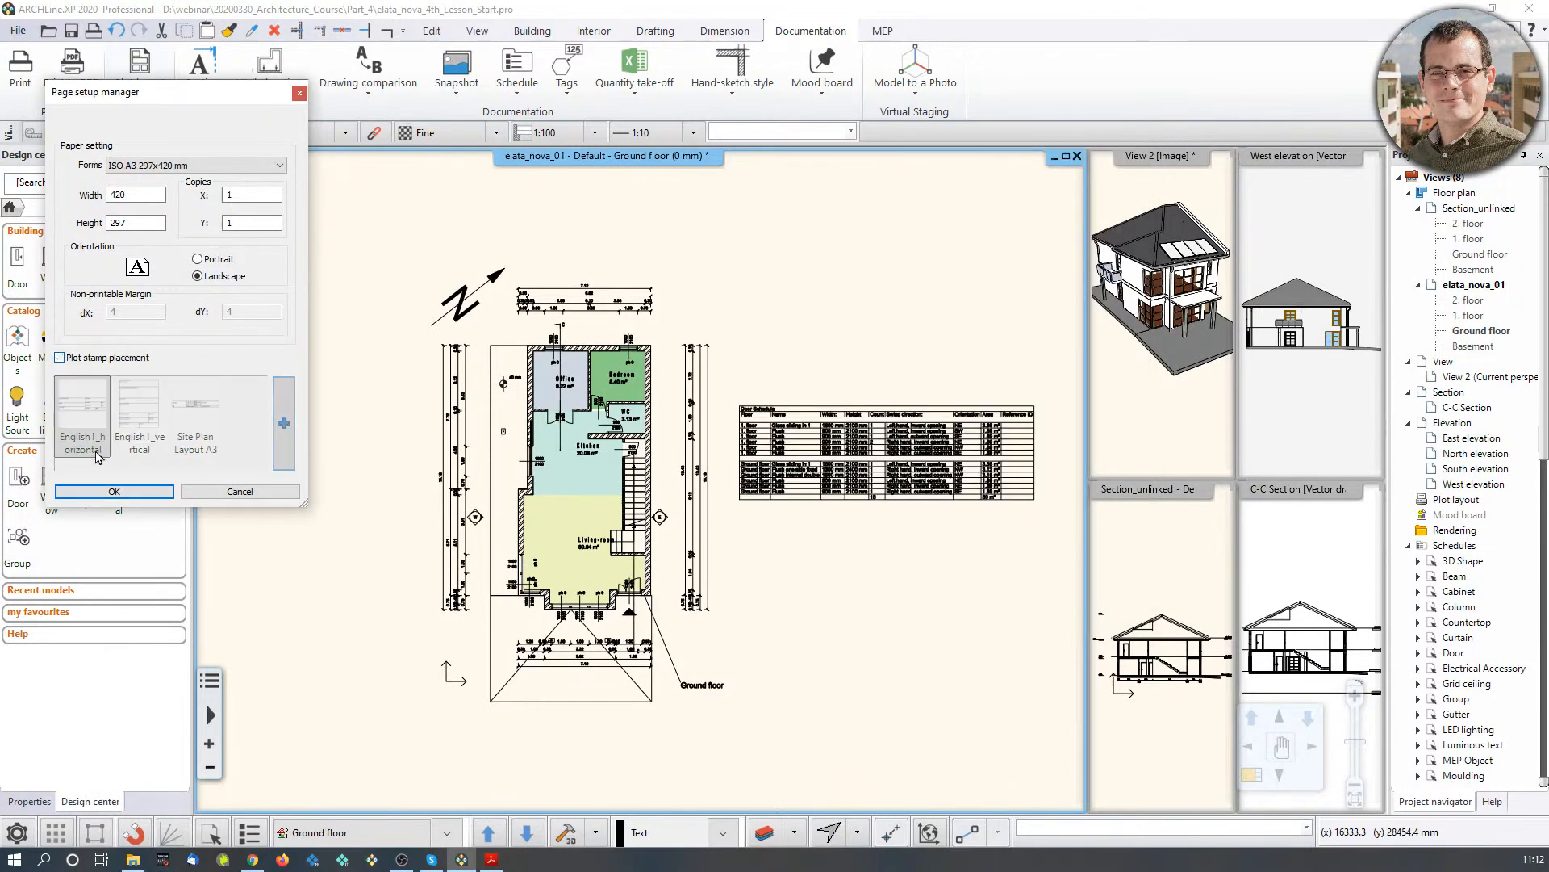
# Step: Create the sheet without a plot stamp and place the elata_nova_01 Ground floor plan on it at 1:100 scale
pyautogui.click(114, 492)
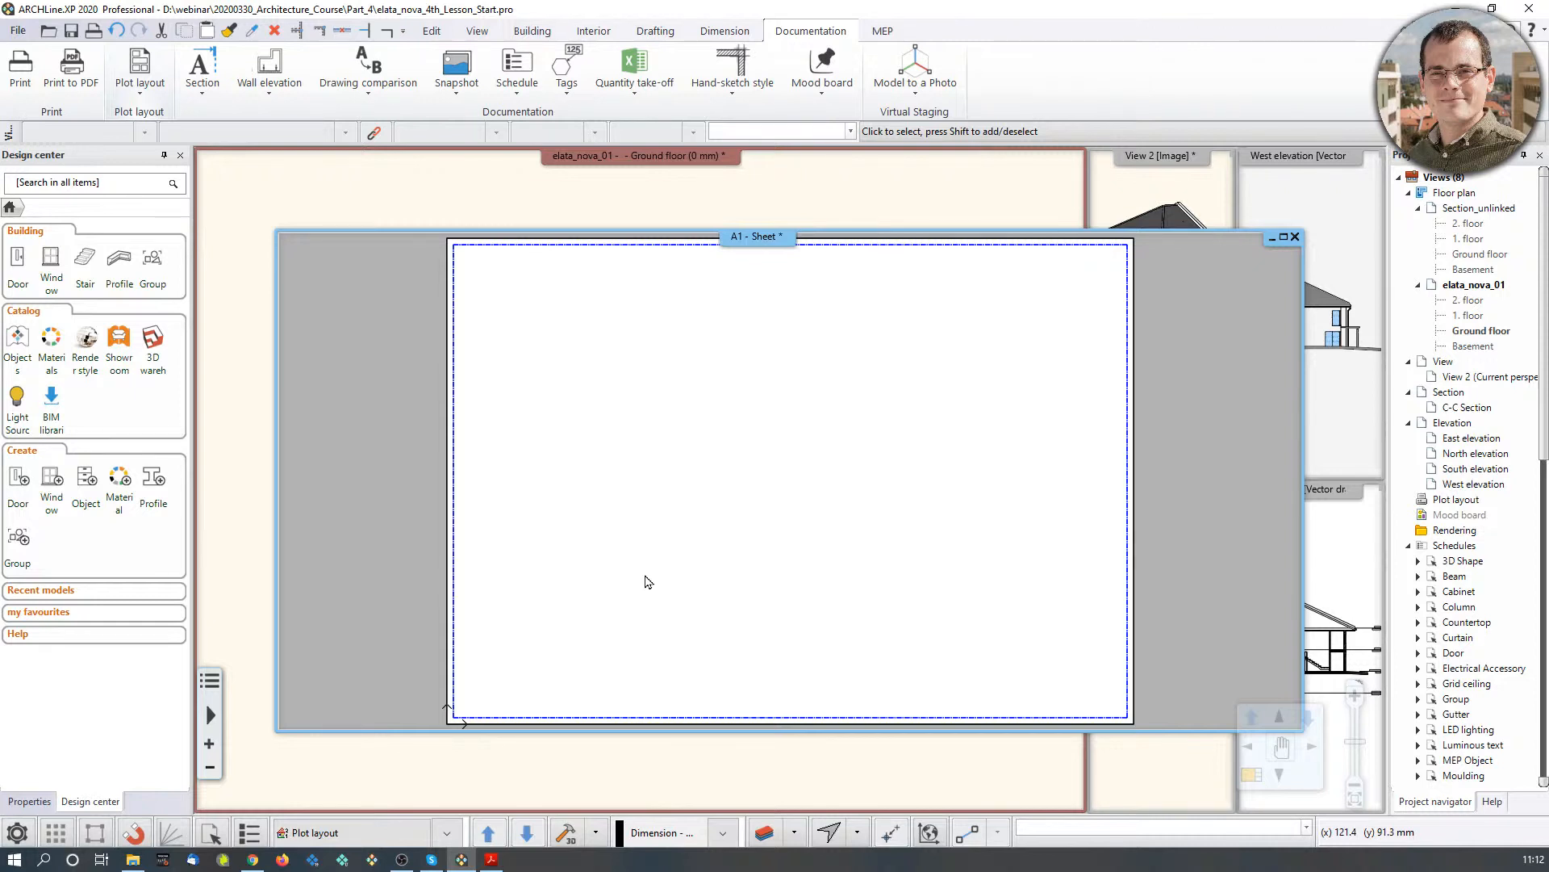
pyautogui.scroll(-2, 715, 520)
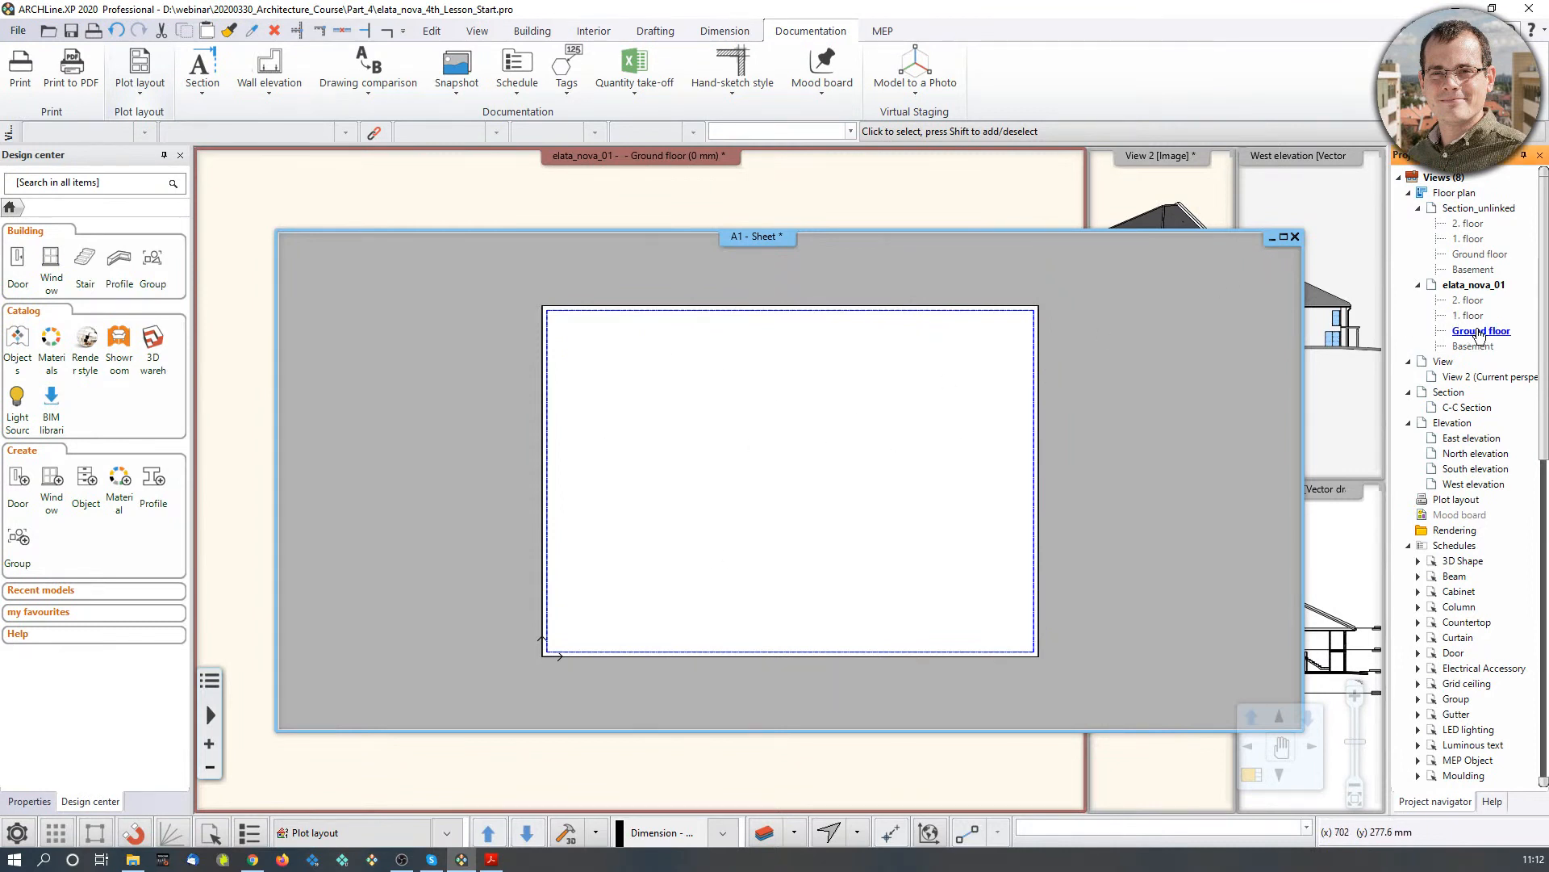
pyautogui.moveTo(1480, 336); pyautogui.dragTo(644, 528)
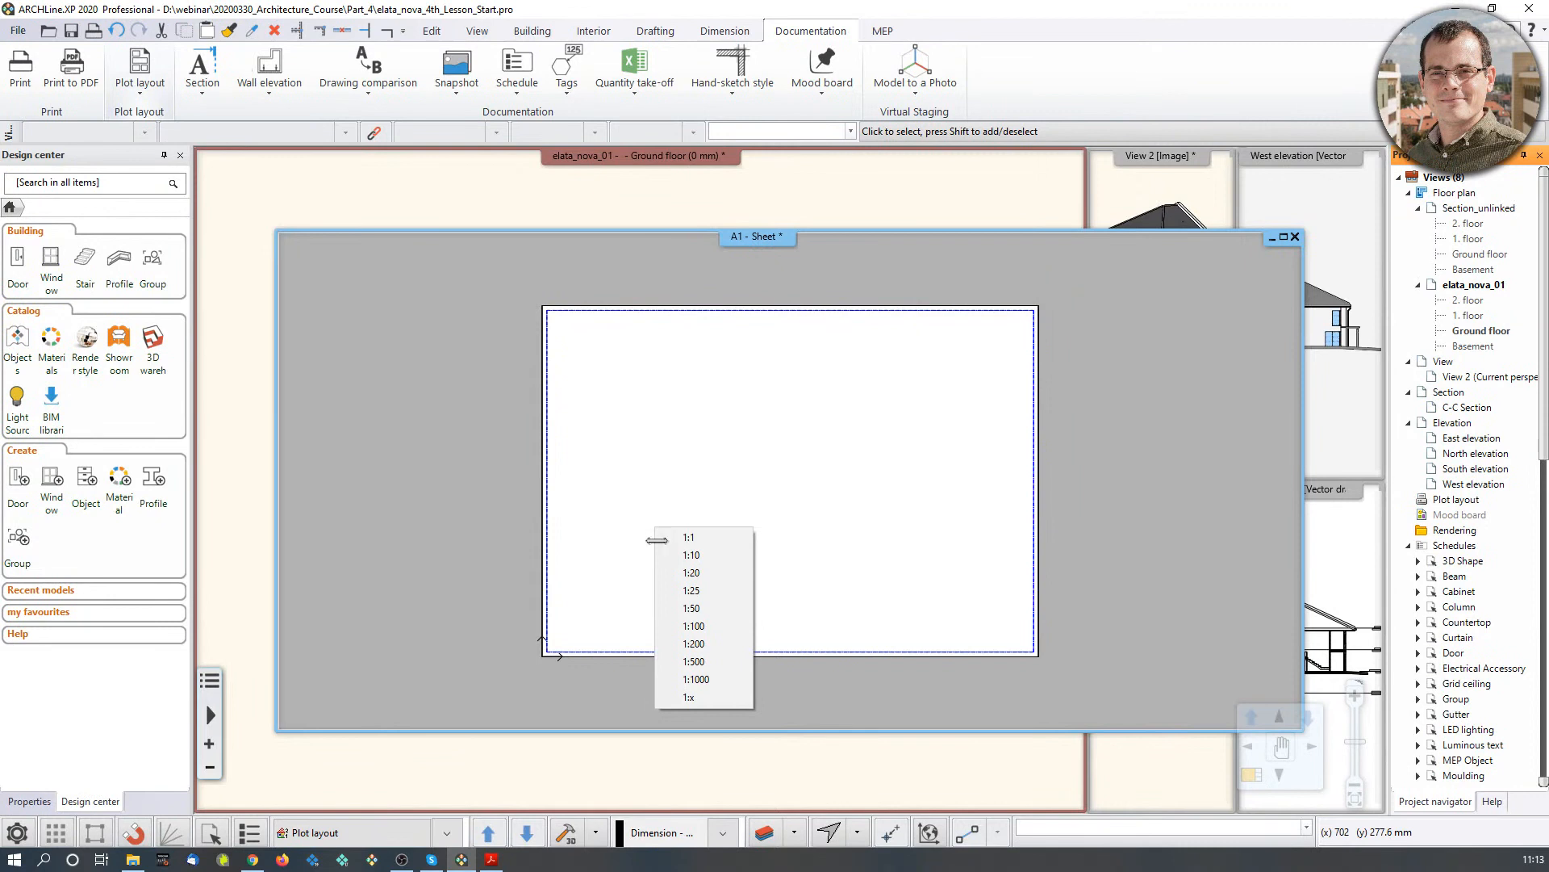
pyautogui.click(694, 626)
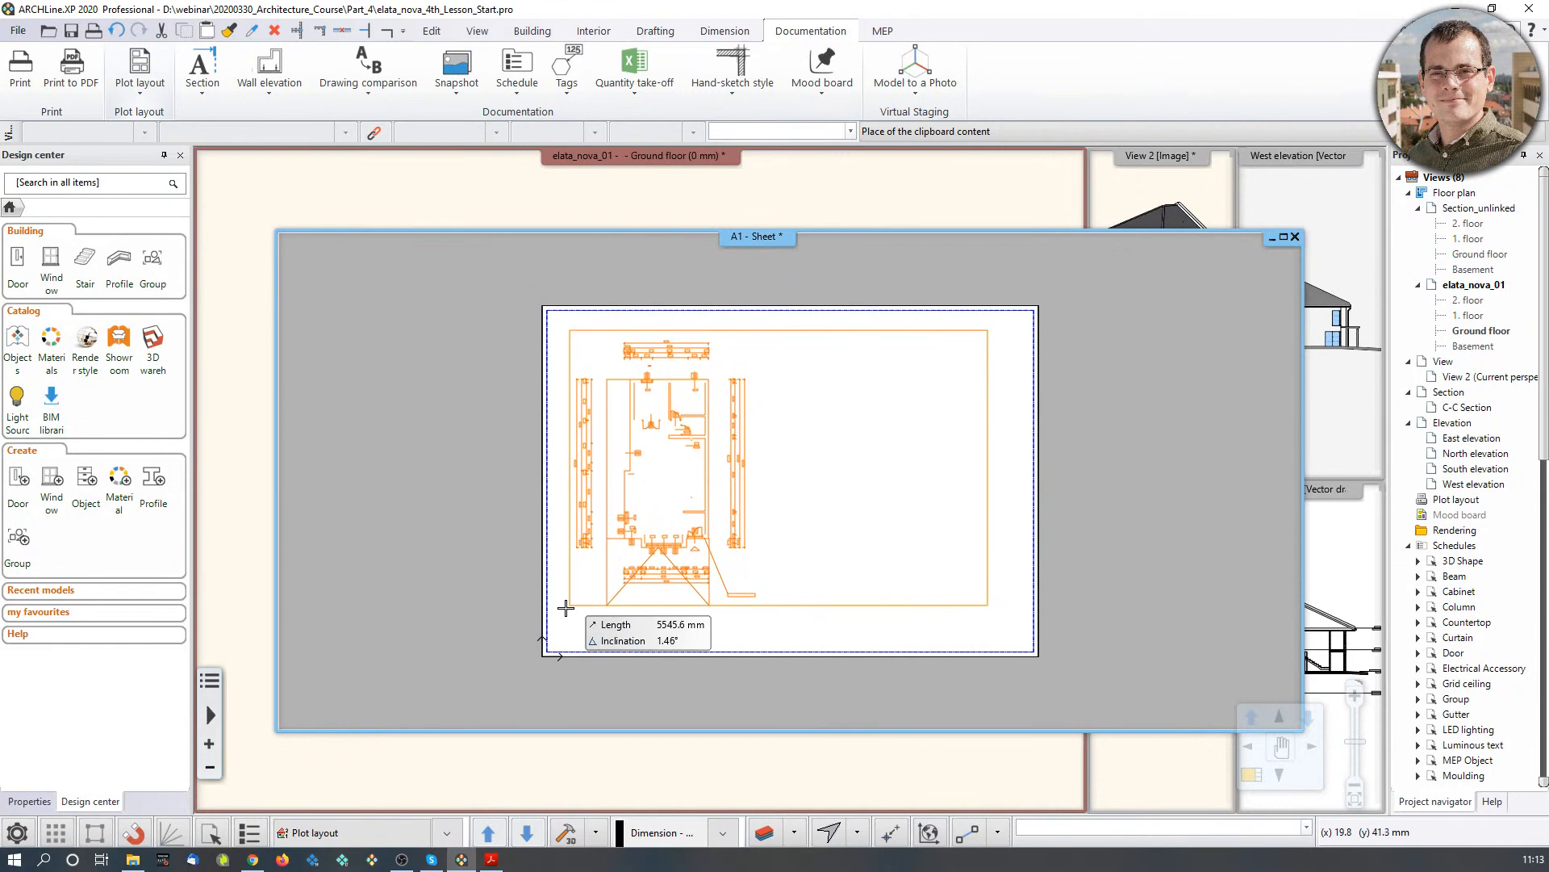
pyautogui.click(566, 609)
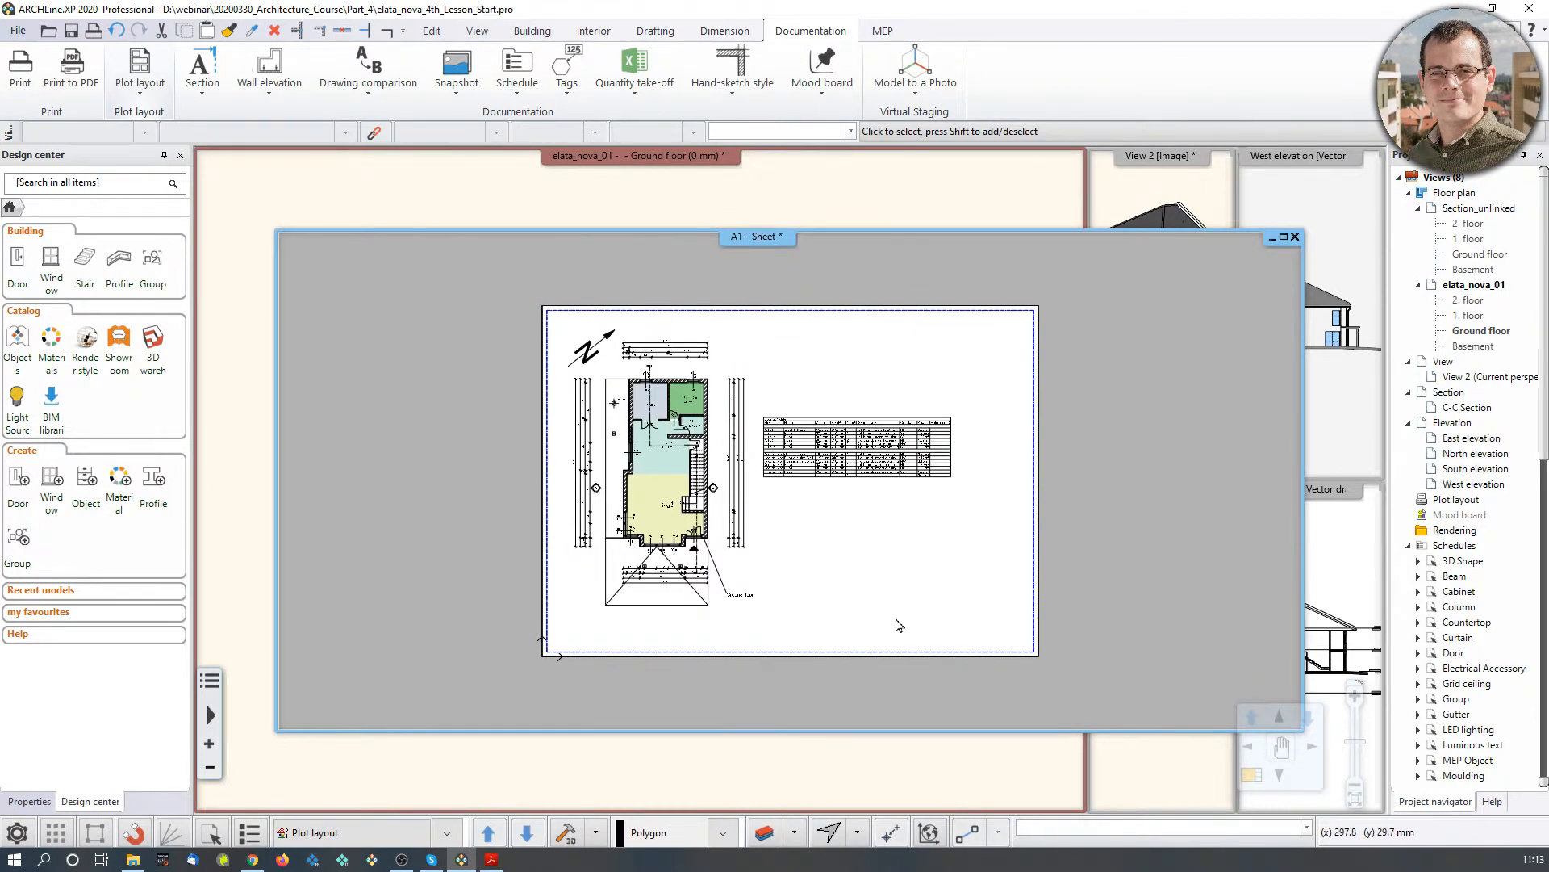
# Step: Crop the frame of the ground floor drawing on the sheet so that it leaves out the Door Schedule table
pyautogui.scroll(4, 768, 438)
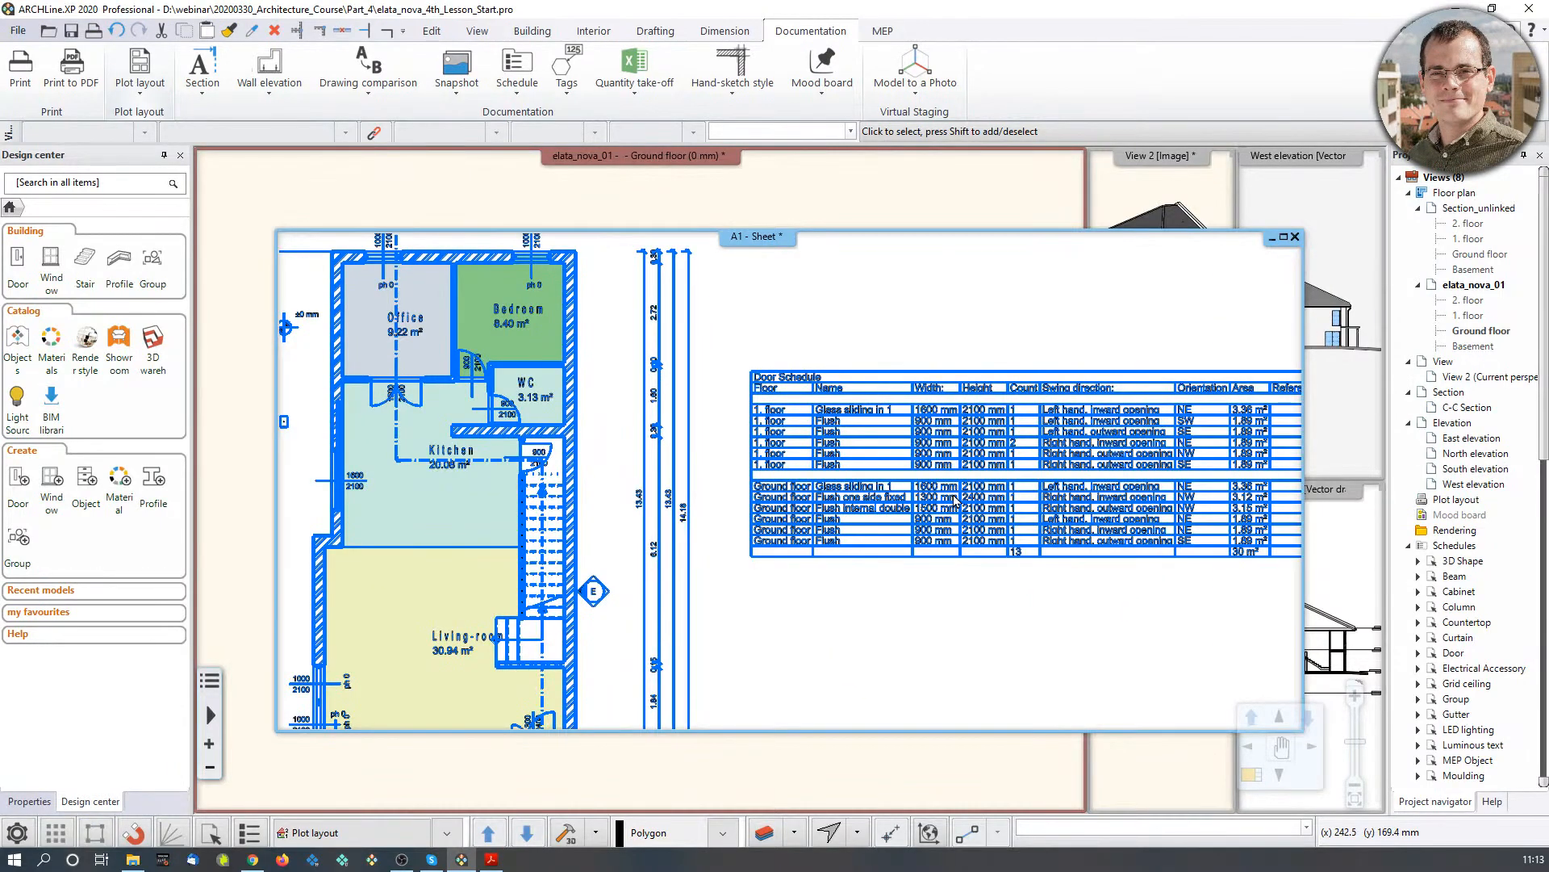
pyautogui.scroll(-2, 954, 499)
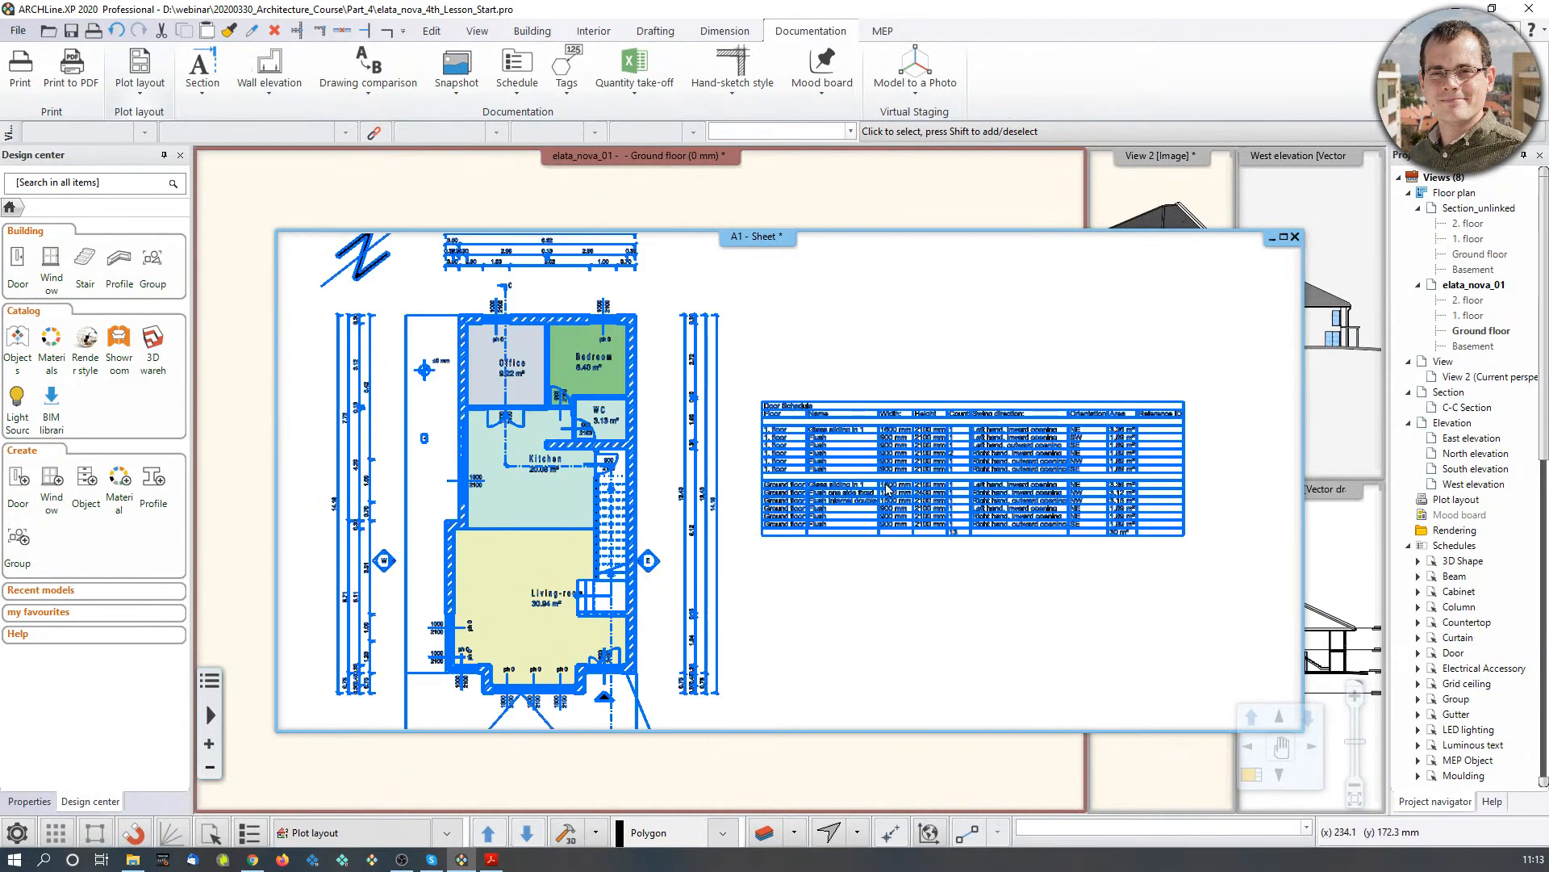
pyautogui.scroll(-1, 839, 487)
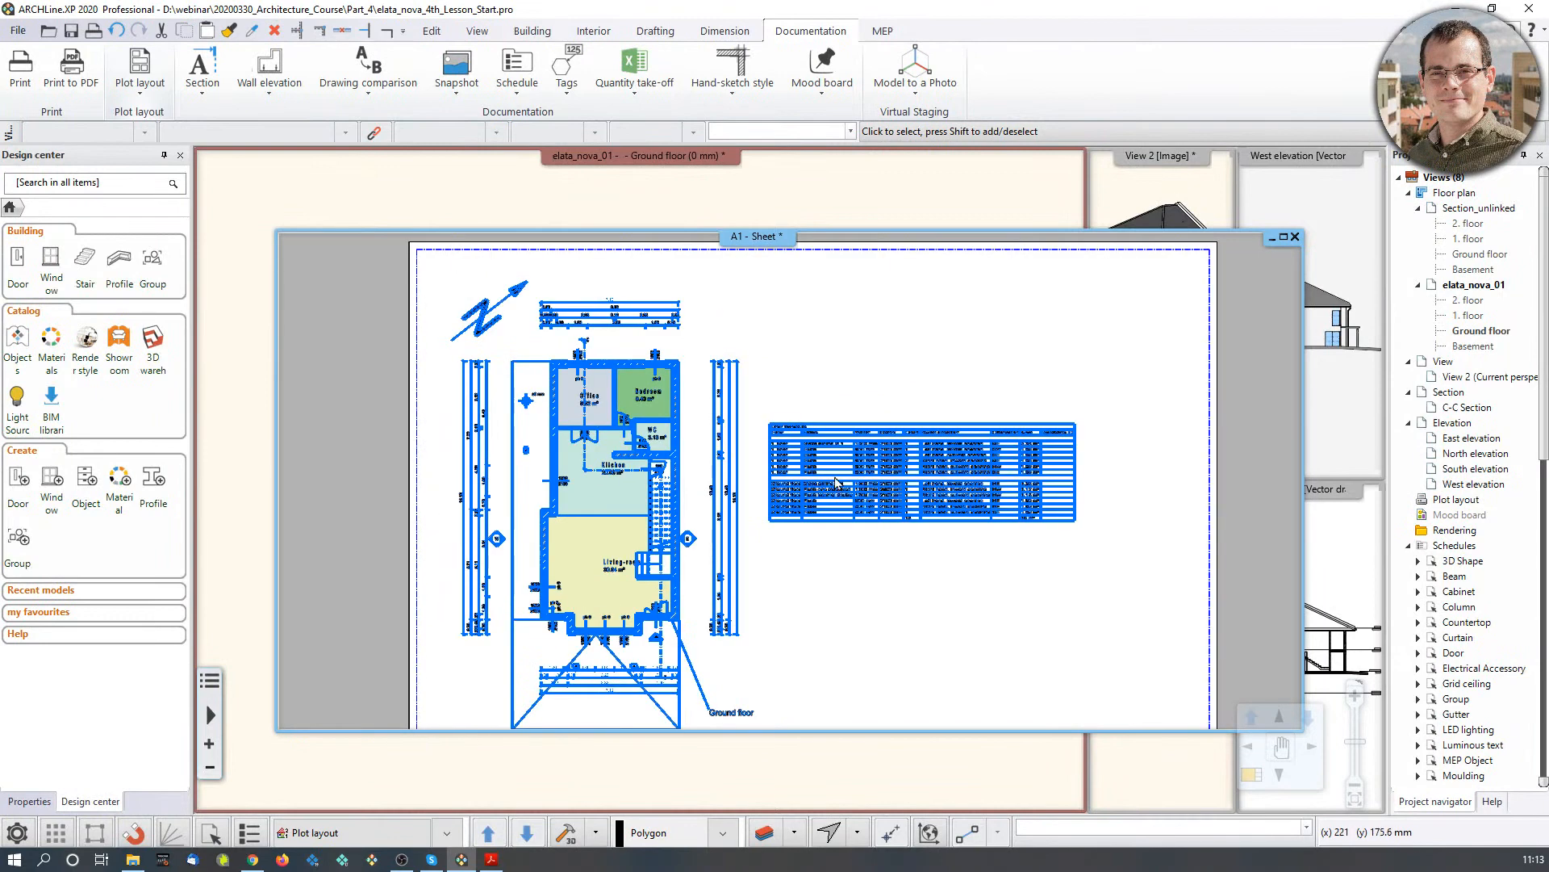
pyautogui.hotkey('ctrl', 'a')
pyautogui.click(674, 433)
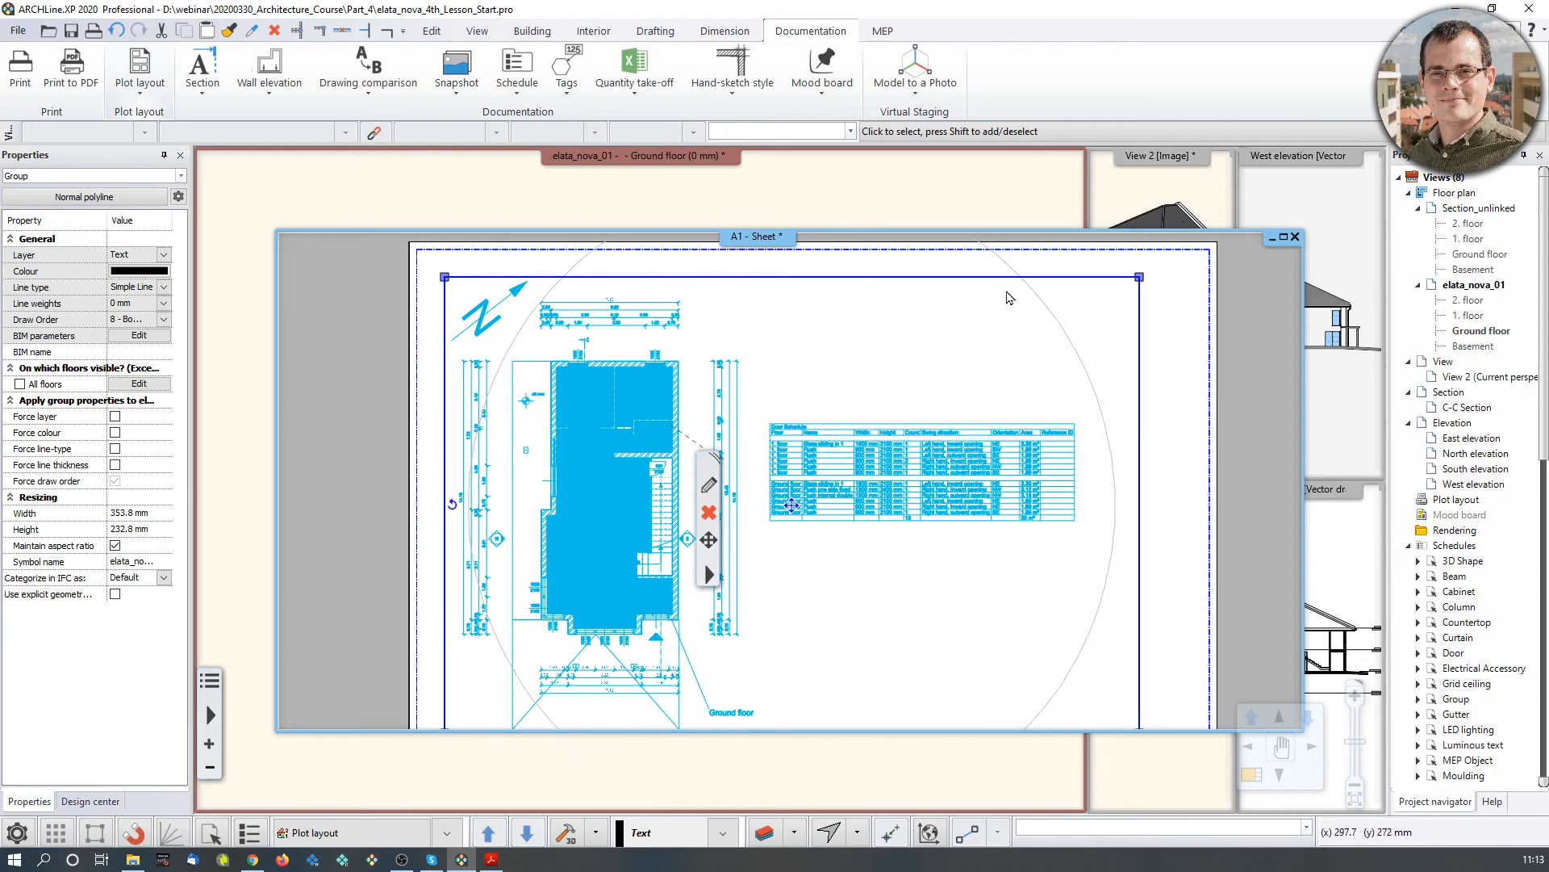
pyautogui.scroll(-2, 1114, 600)
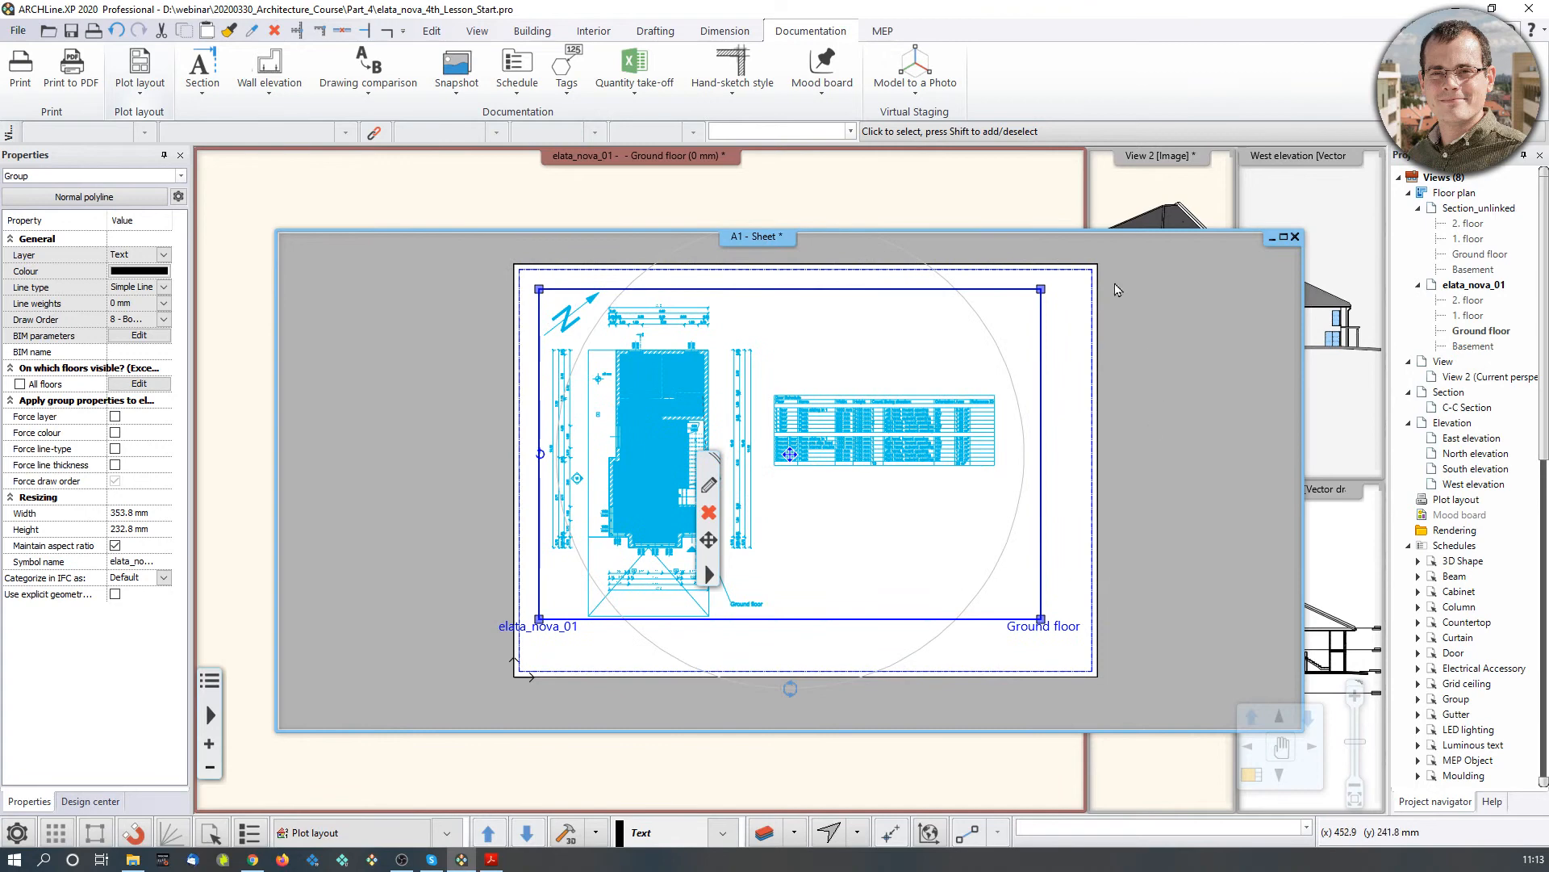
pyautogui.click(1036, 191)
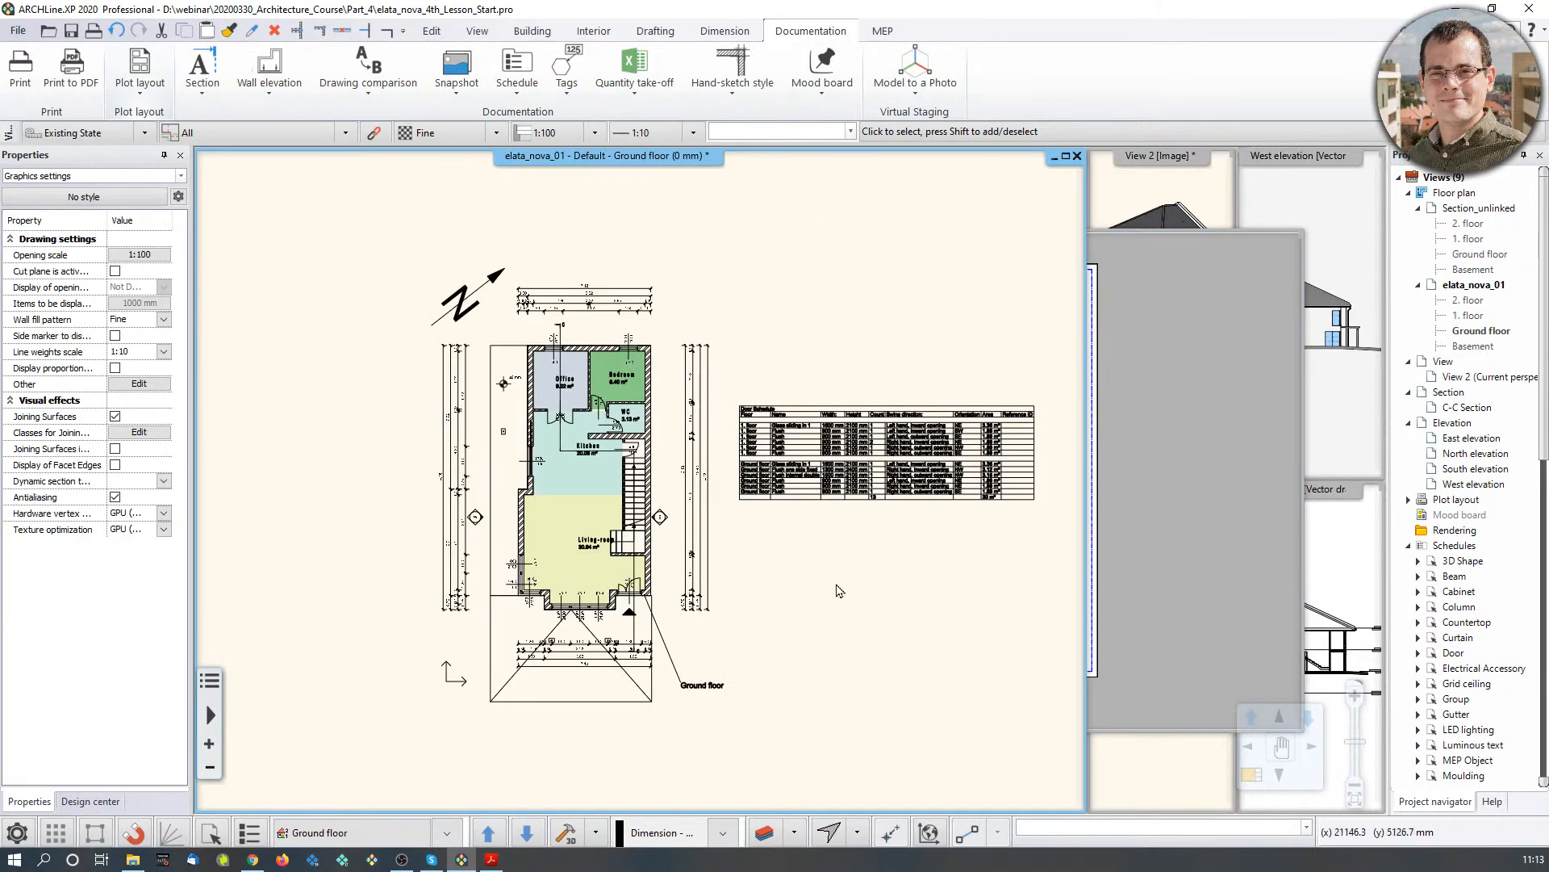
pyautogui.click(1216, 467)
pyautogui.click(938, 466)
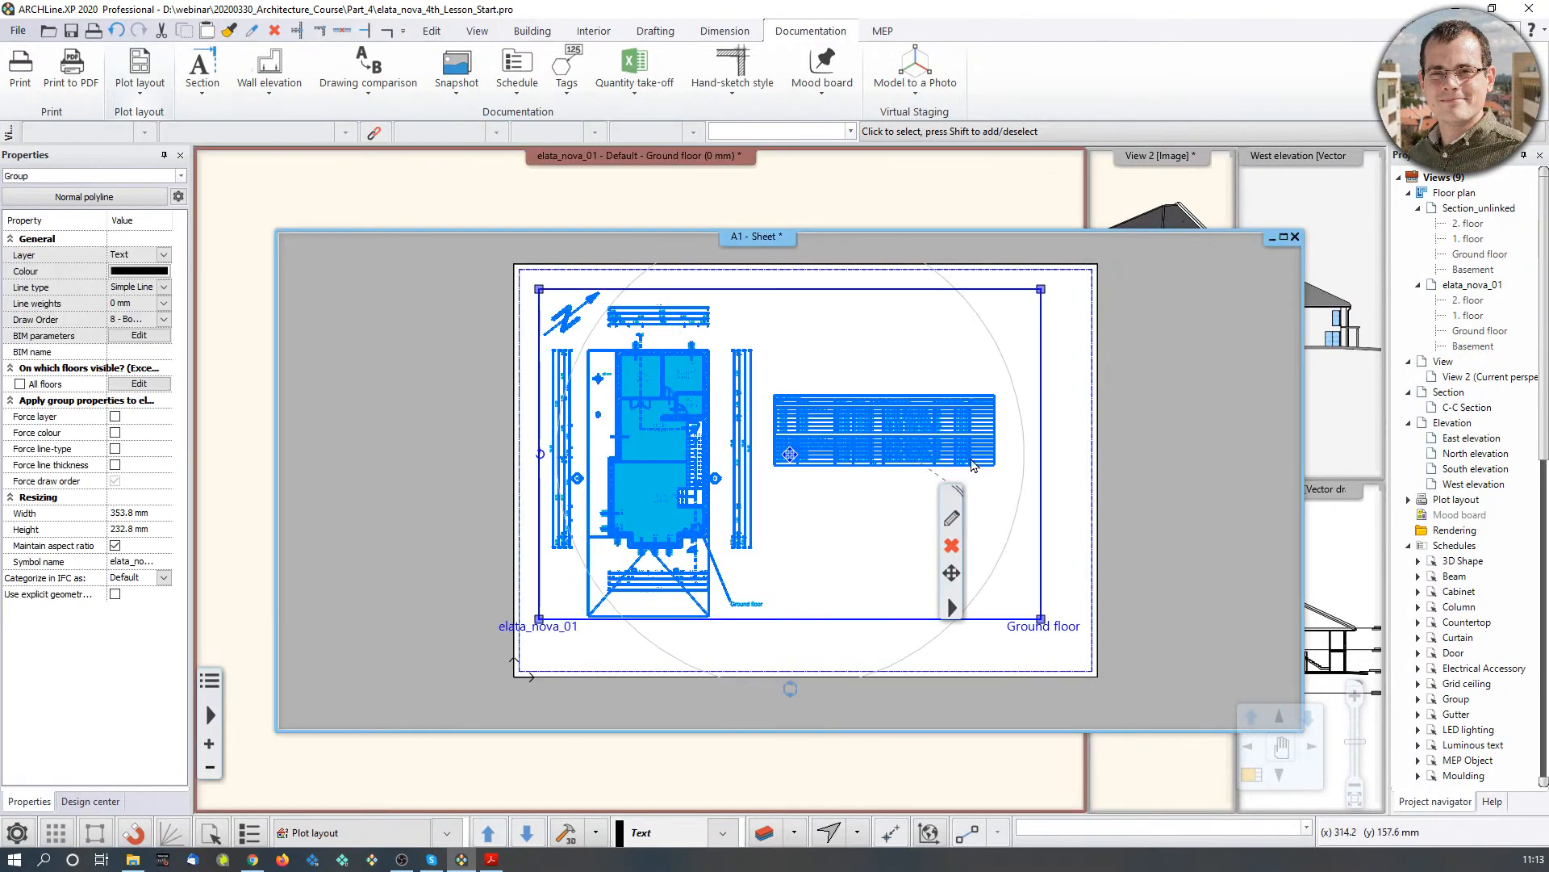
pyautogui.click(1058, 459)
pyautogui.click(769, 557)
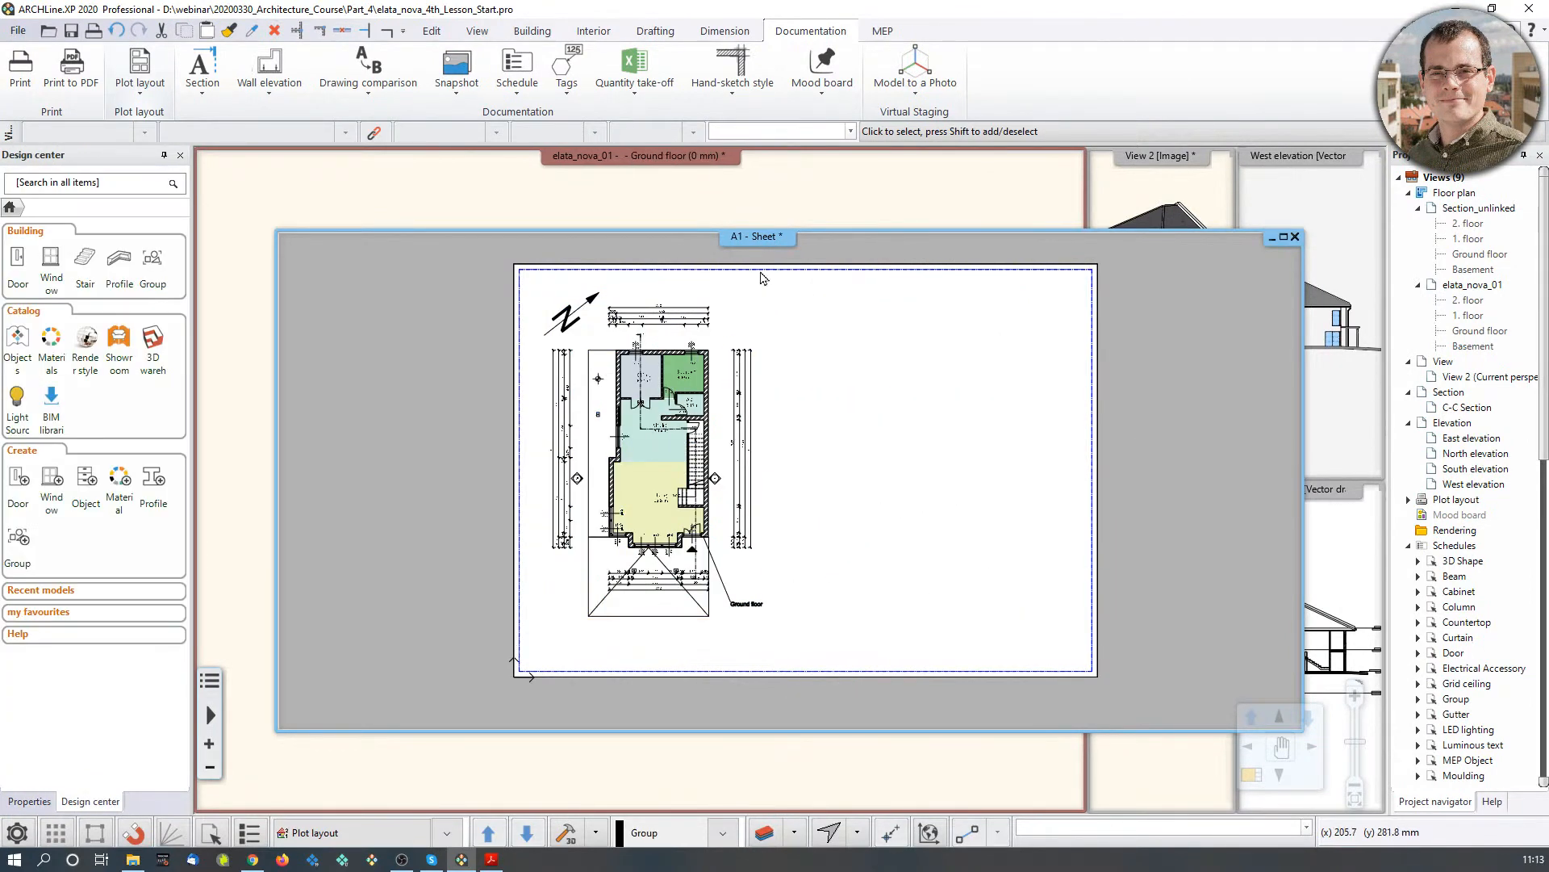
# Step: Check the Door Schedule in the original elata_nova_01 ground floor plan and return to the sheet
pyautogui.click(875, 187)
pyautogui.click(936, 477)
pyautogui.click(980, 470)
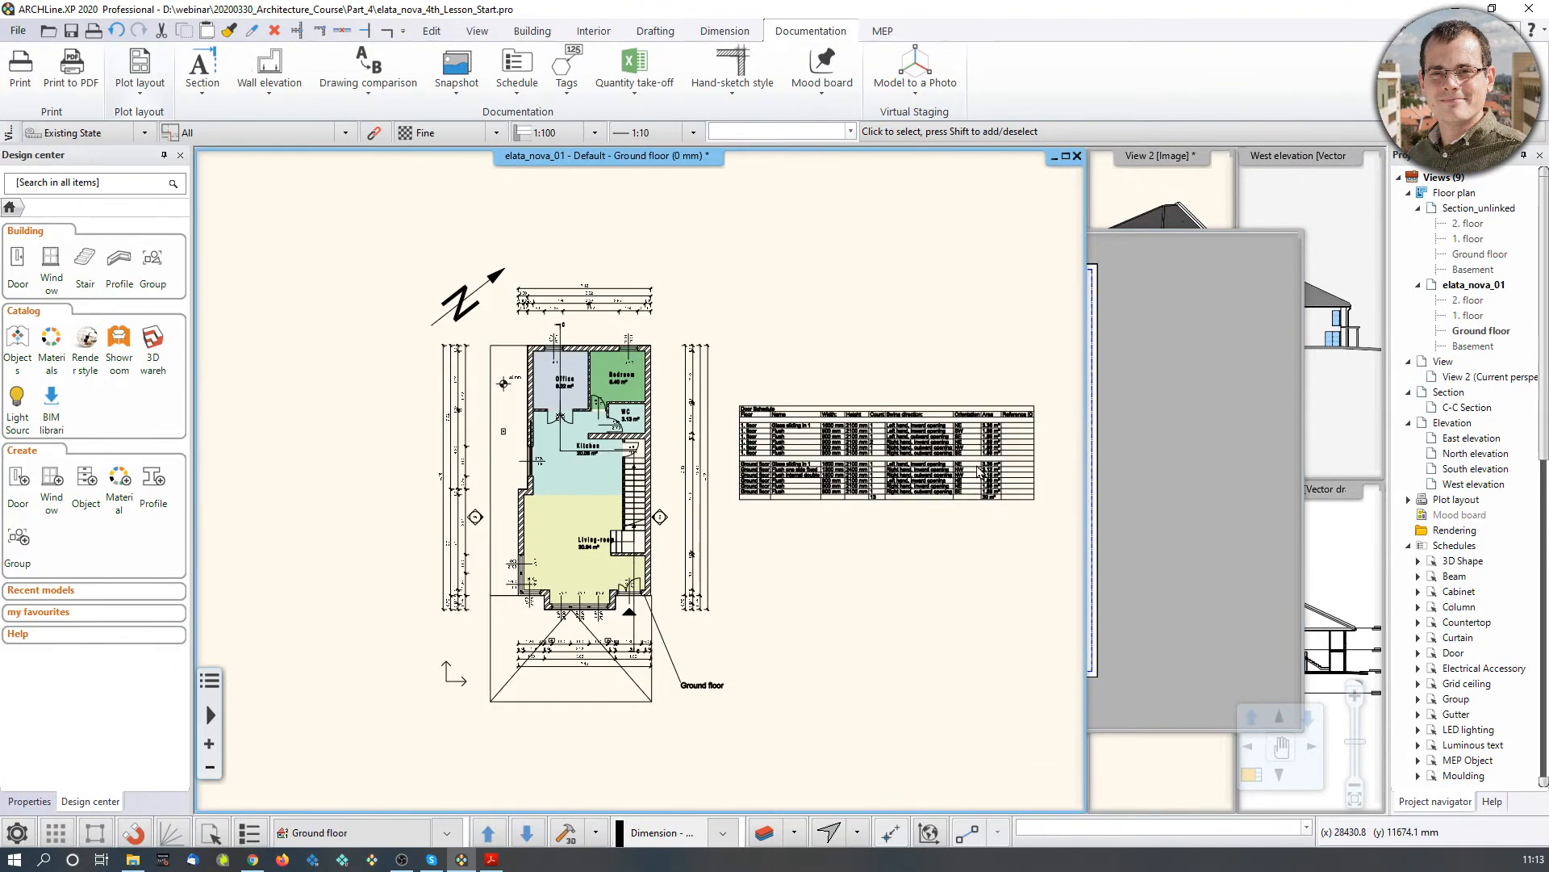
pyautogui.click(1138, 466)
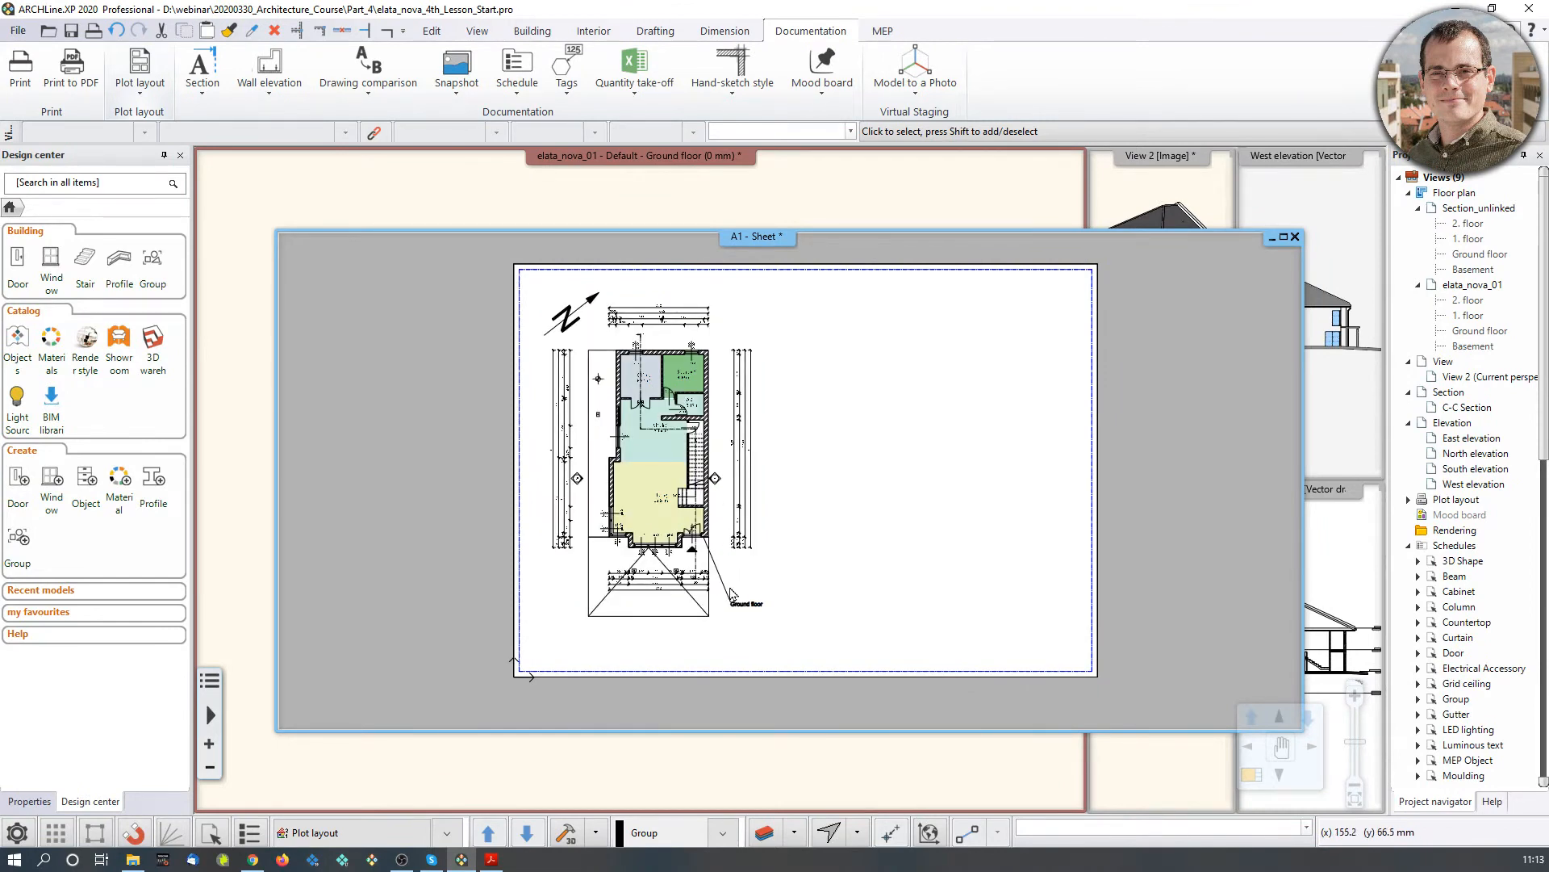
# Step: Move the Ground floor label in the elata_nova_01 floor plan up and closer to the house entrance
pyautogui.scroll(5, 732, 591)
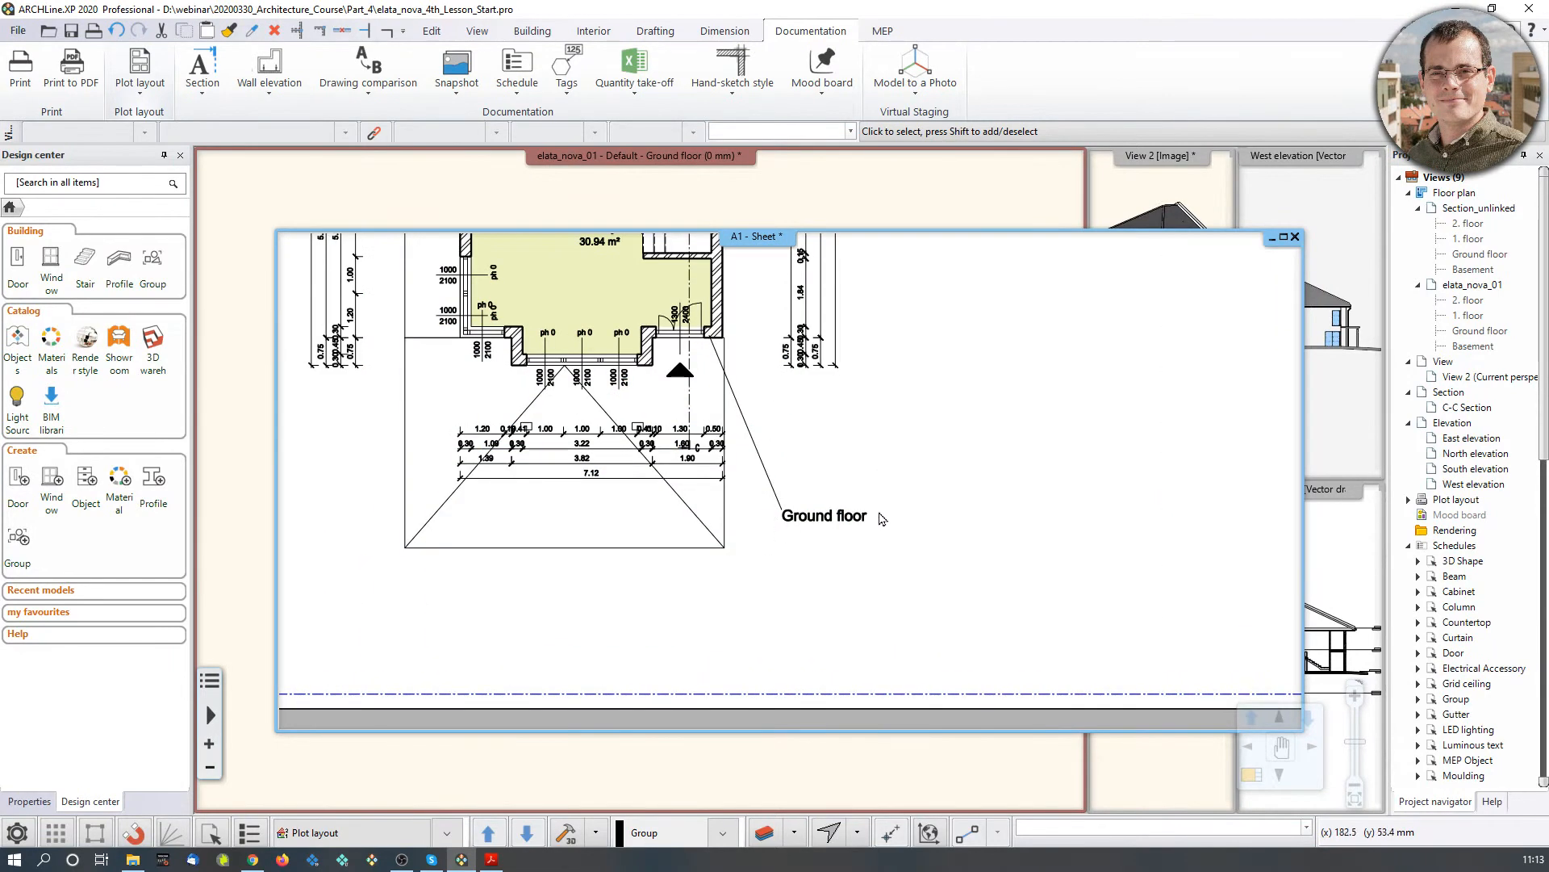
pyautogui.click(919, 181)
pyautogui.scroll(5, 709, 658)
pyautogui.scroll(2, 646, 698)
pyautogui.click(643, 660)
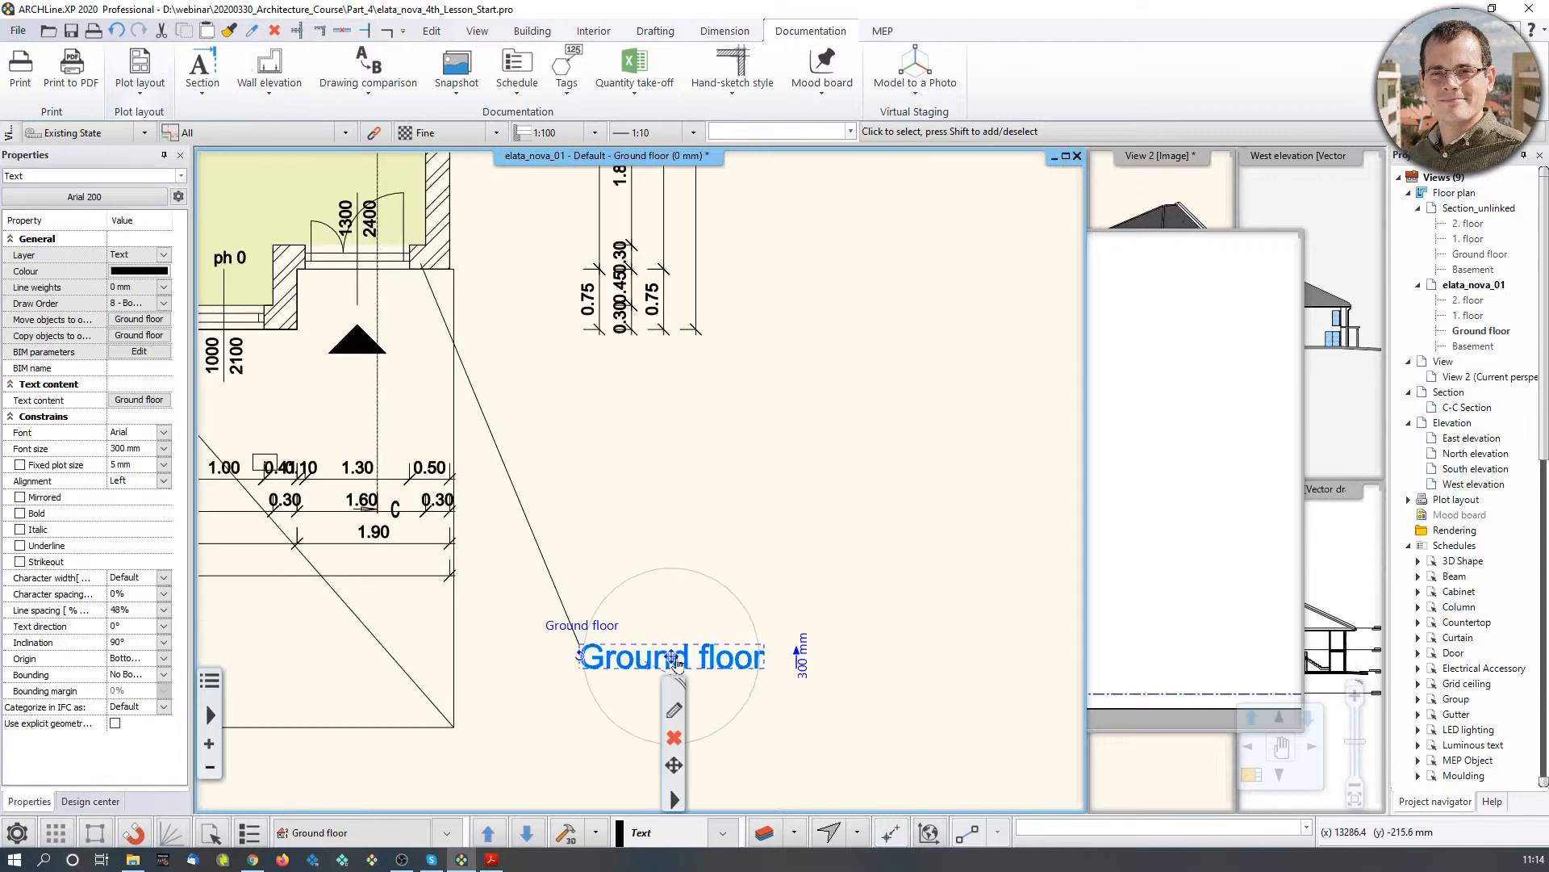
pyautogui.click(674, 657)
pyautogui.click(769, 470)
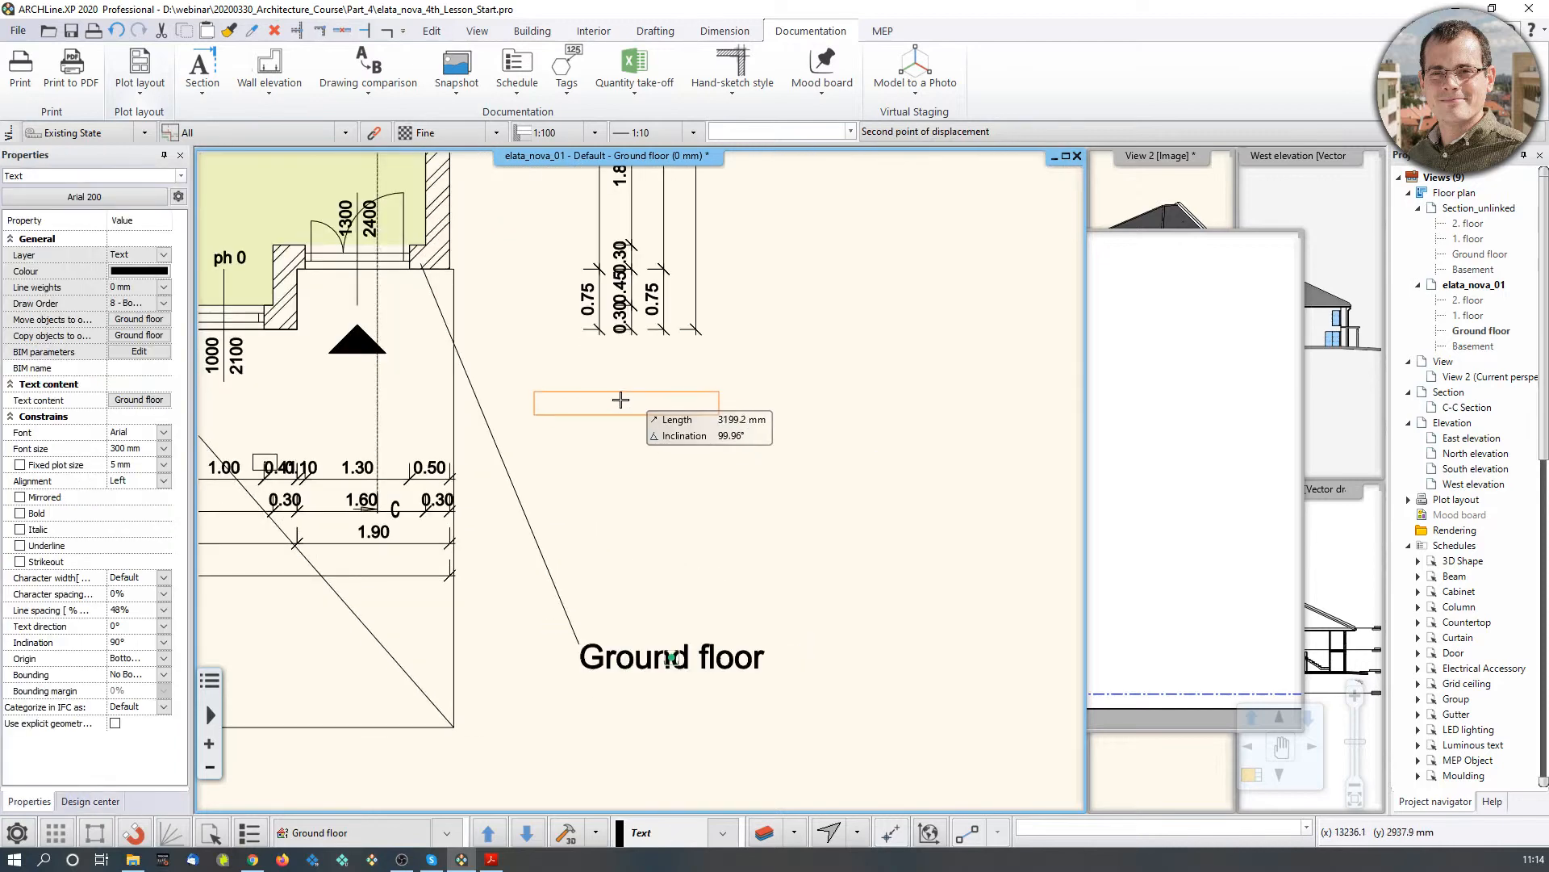
pyautogui.click(583, 383)
pyautogui.press('Escape')
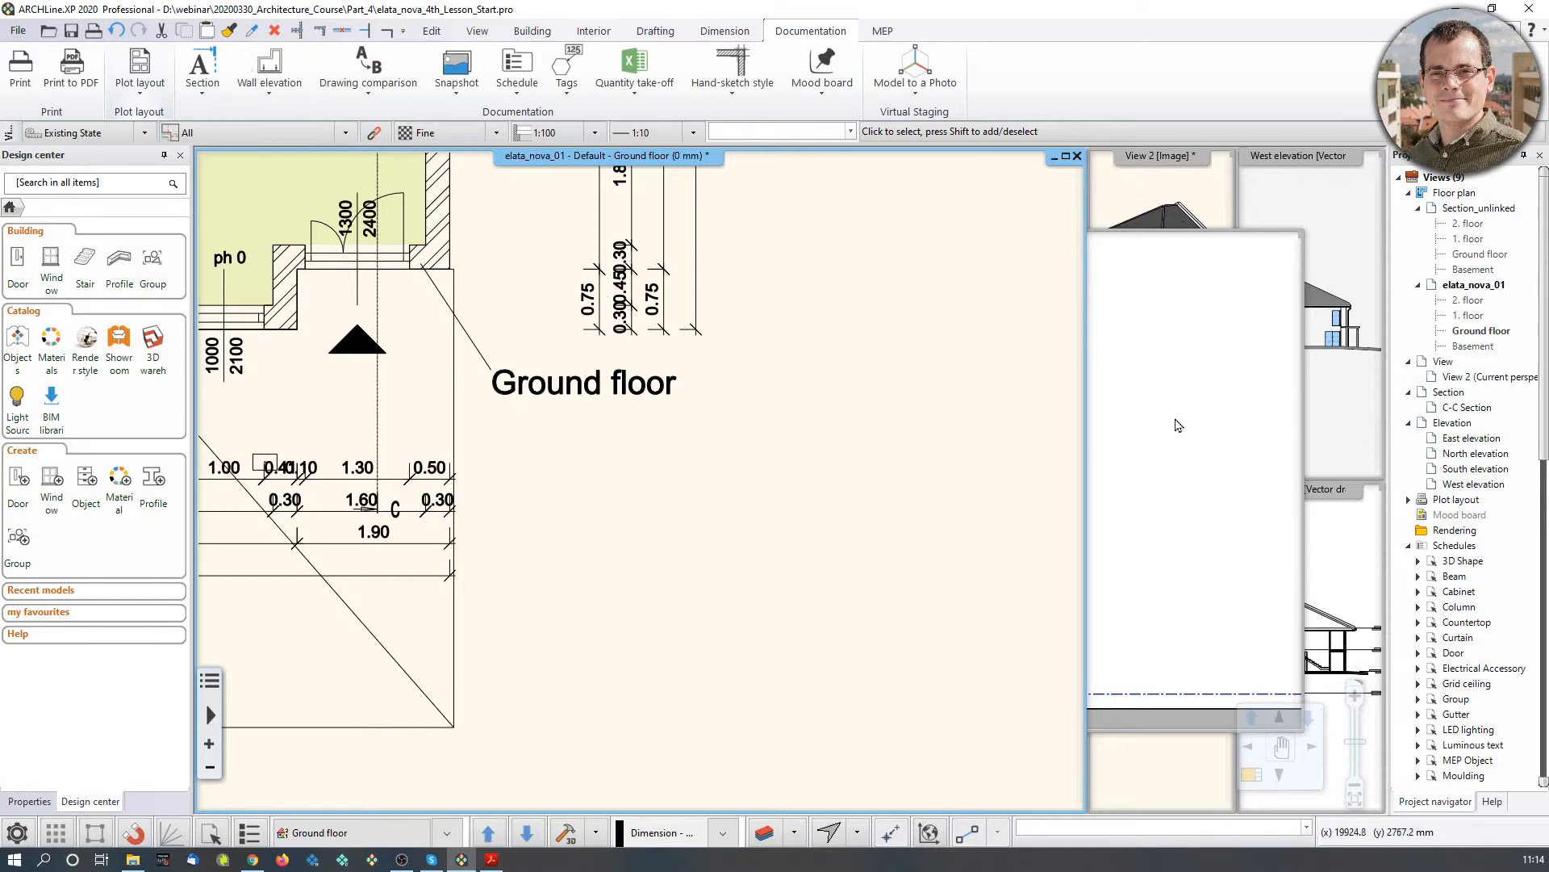
# Step: Refresh only the ground floor drawing on the A1 sheet to update it from its source plan
pyautogui.click(1104, 422)
pyautogui.scroll(-3, 799, 438)
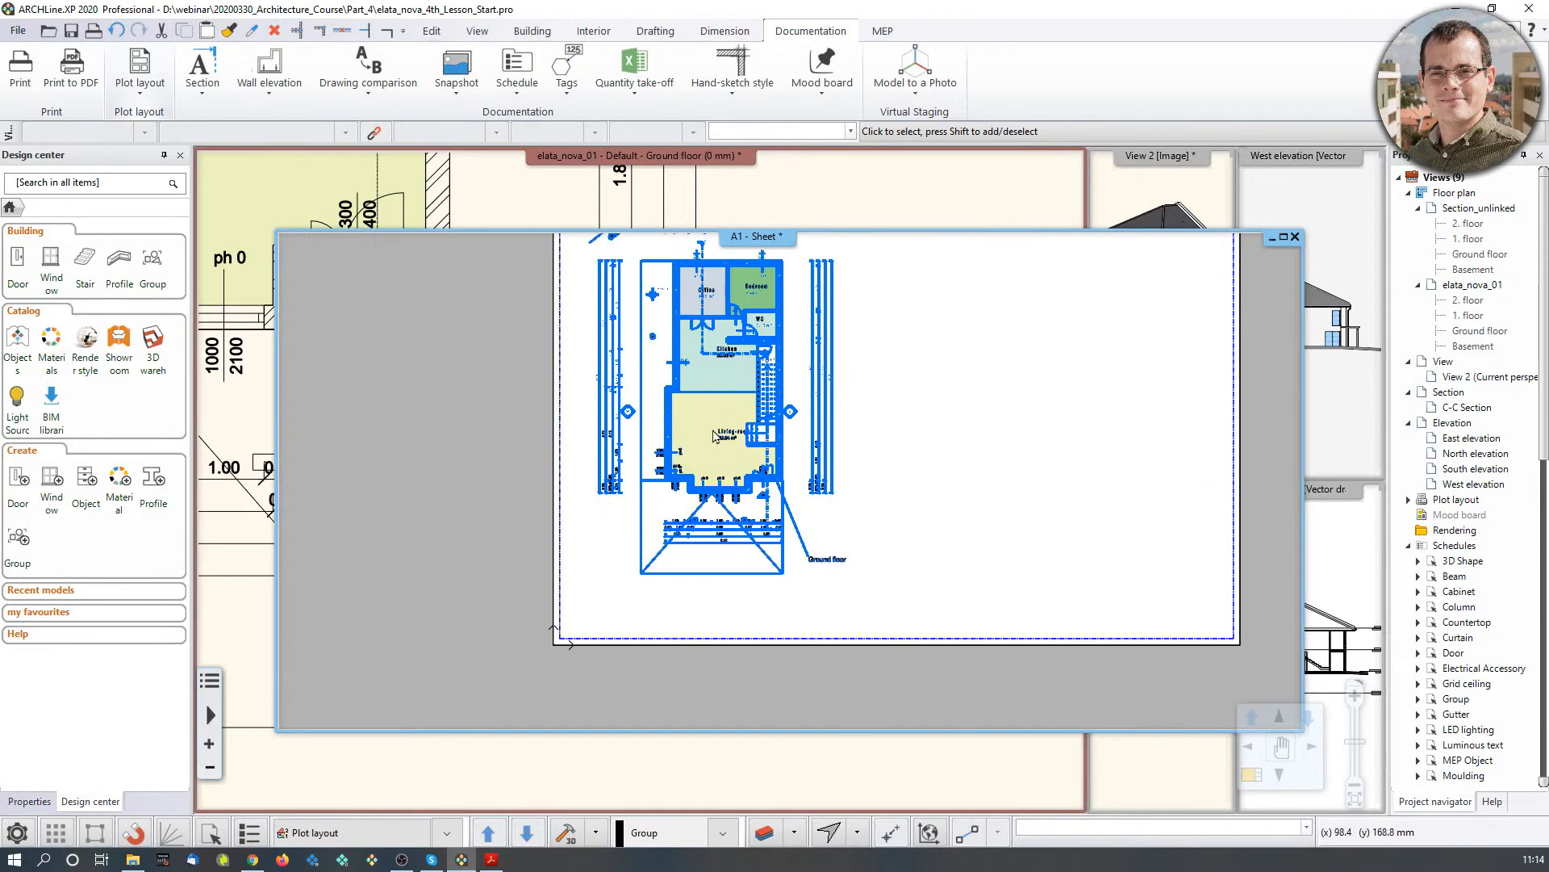
pyautogui.click(677, 374)
pyautogui.rightClick(678, 374)
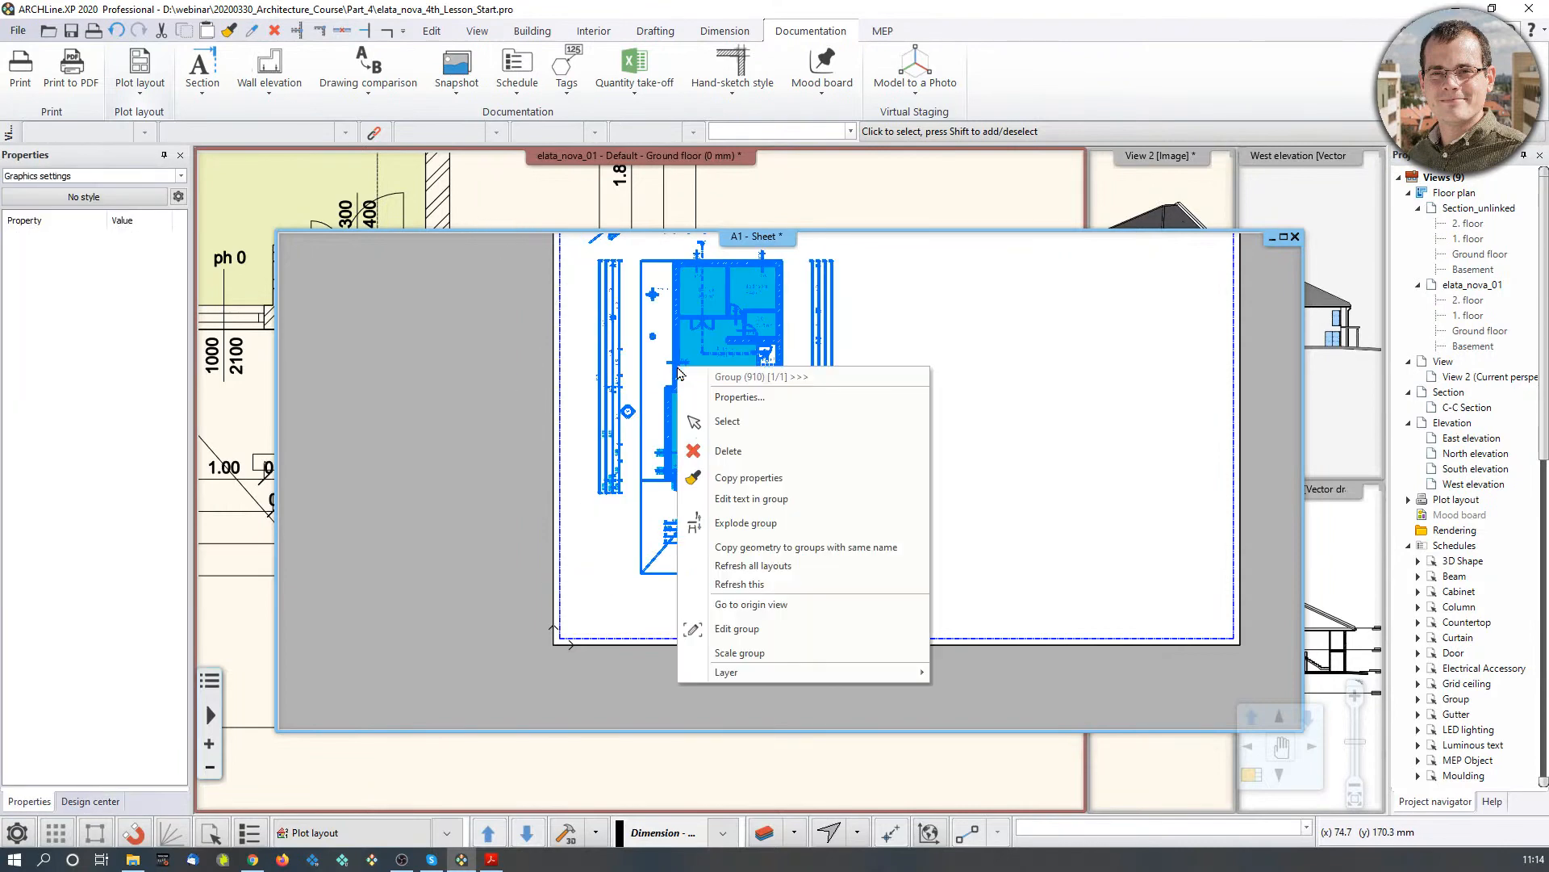
pyautogui.click(794, 584)
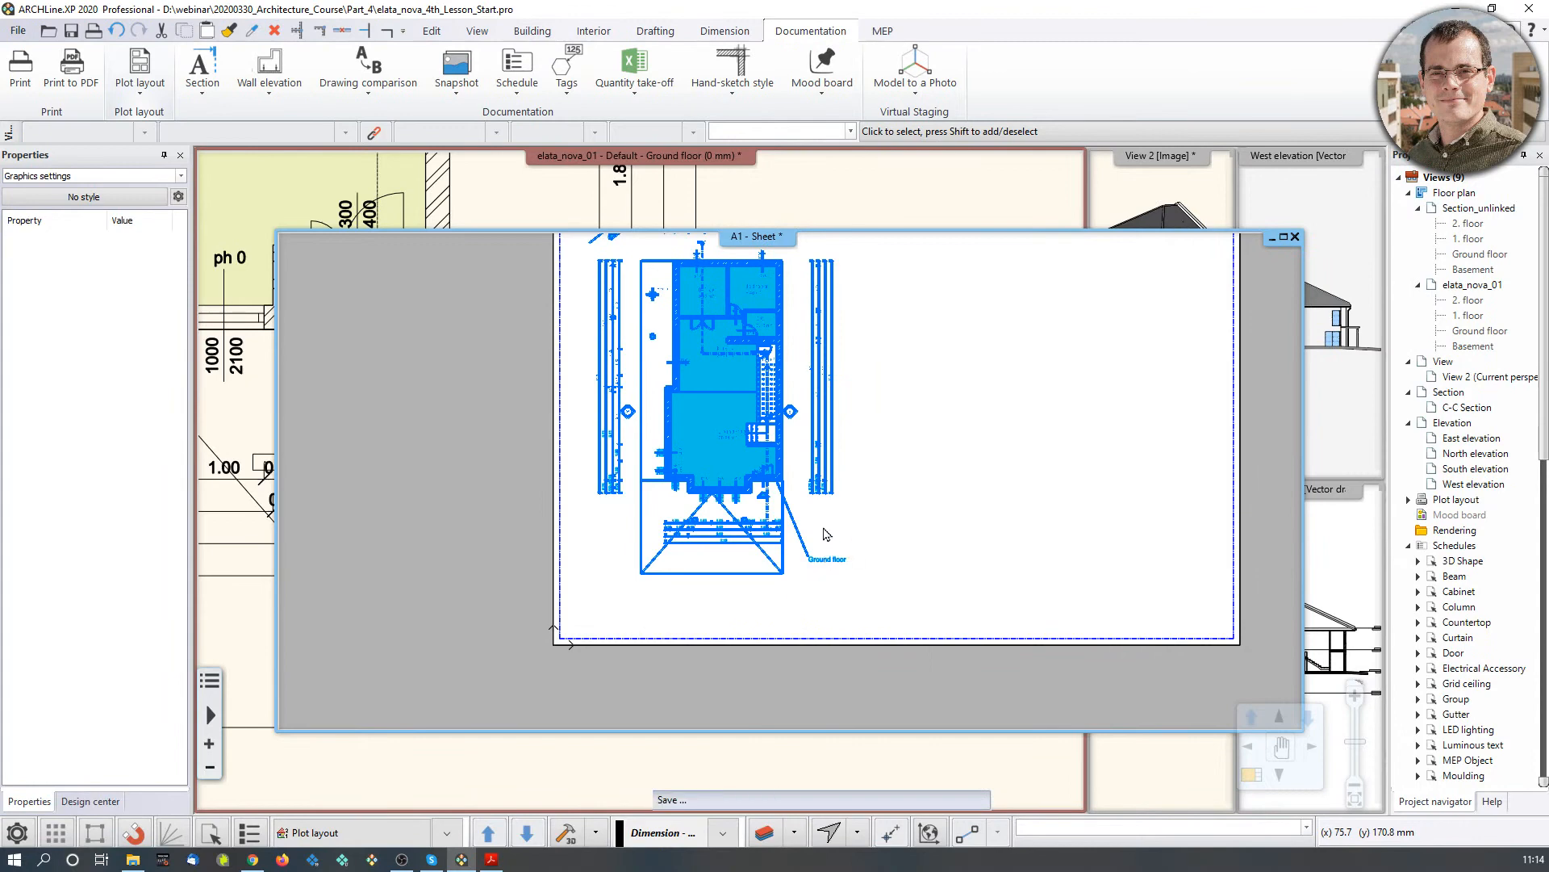
pyautogui.scroll(1, 803, 516)
pyautogui.moveTo(799, 474); pyautogui.dragTo(801, 478, button='middle')
pyautogui.scroll(-1, 810, 538)
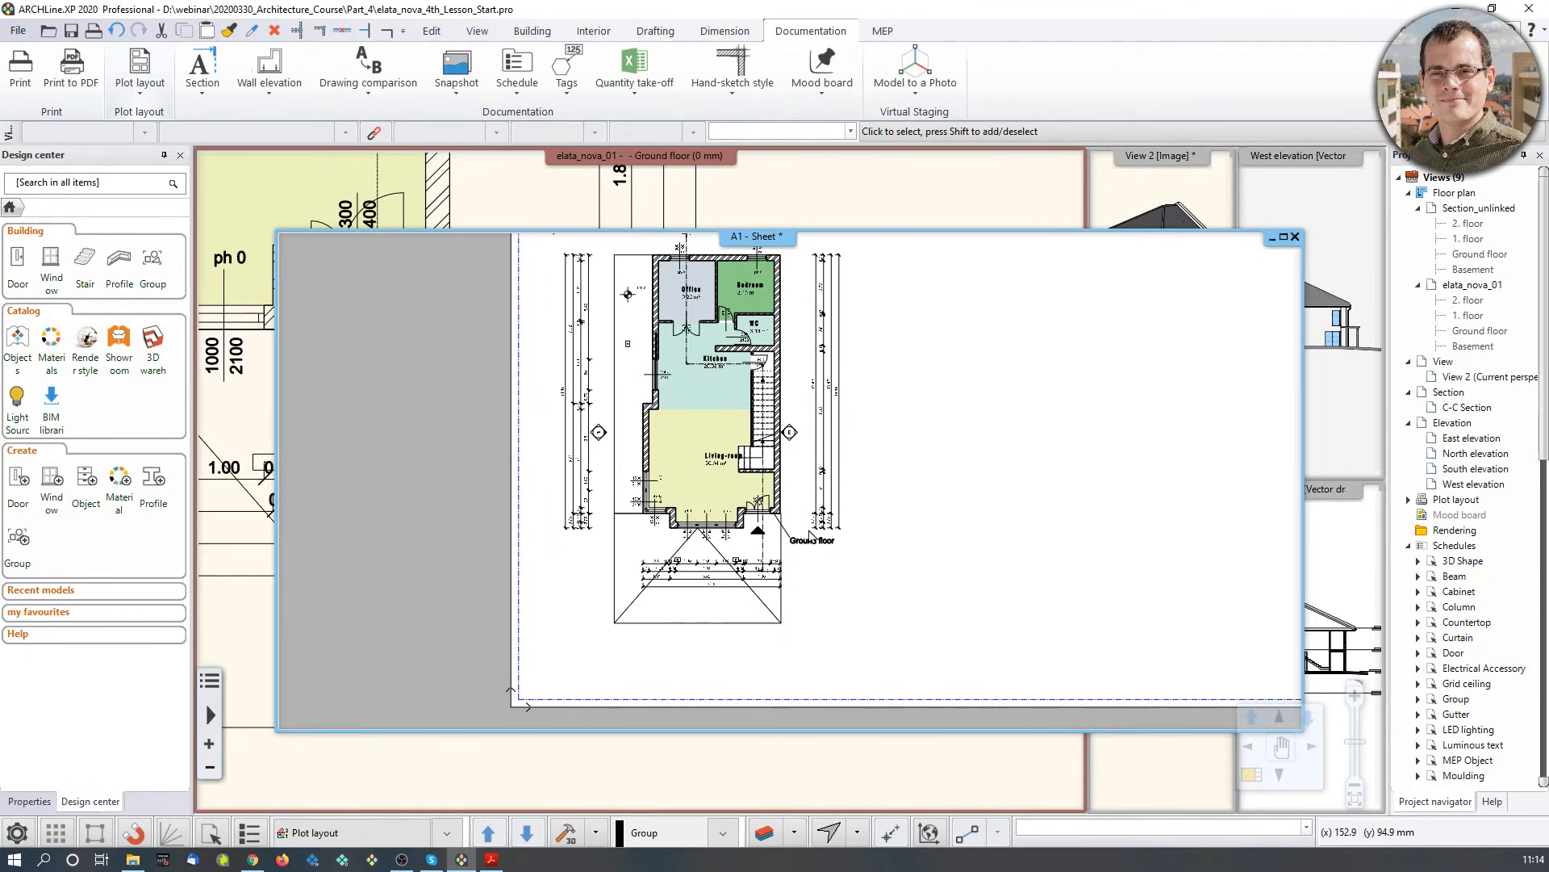
pyautogui.moveTo(828, 460); pyautogui.dragTo(769, 557, button='middle')
pyautogui.scroll(-1, 769, 563)
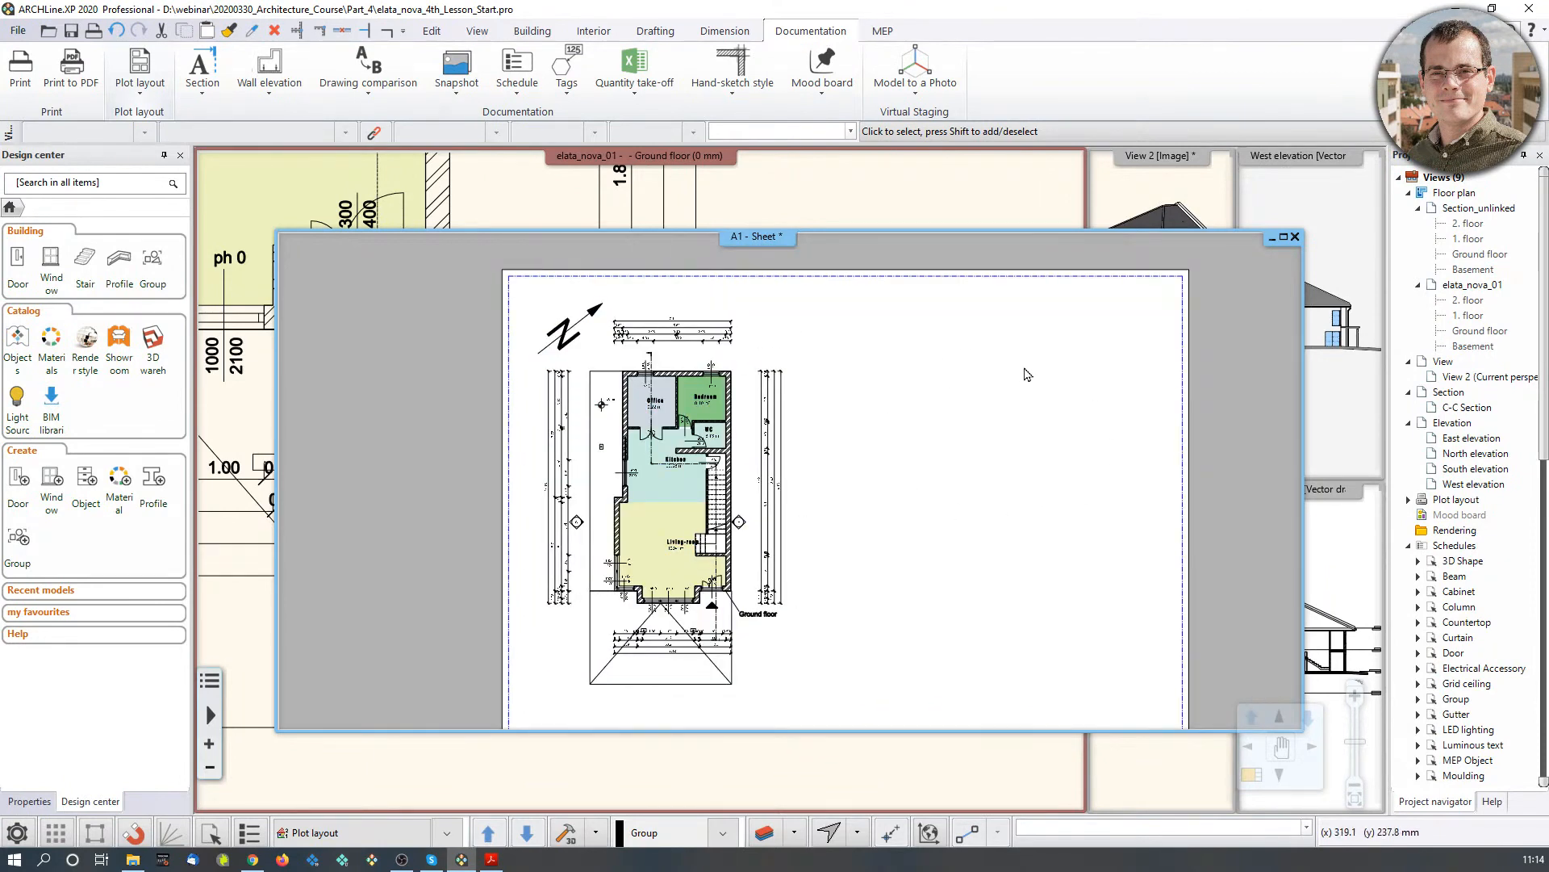
# Step: Look over the C-C section, West elevation, View 2 and Section_unlinked drawings as candidates for the sheet
pyautogui.click(1332, 539)
pyautogui.click(1339, 347)
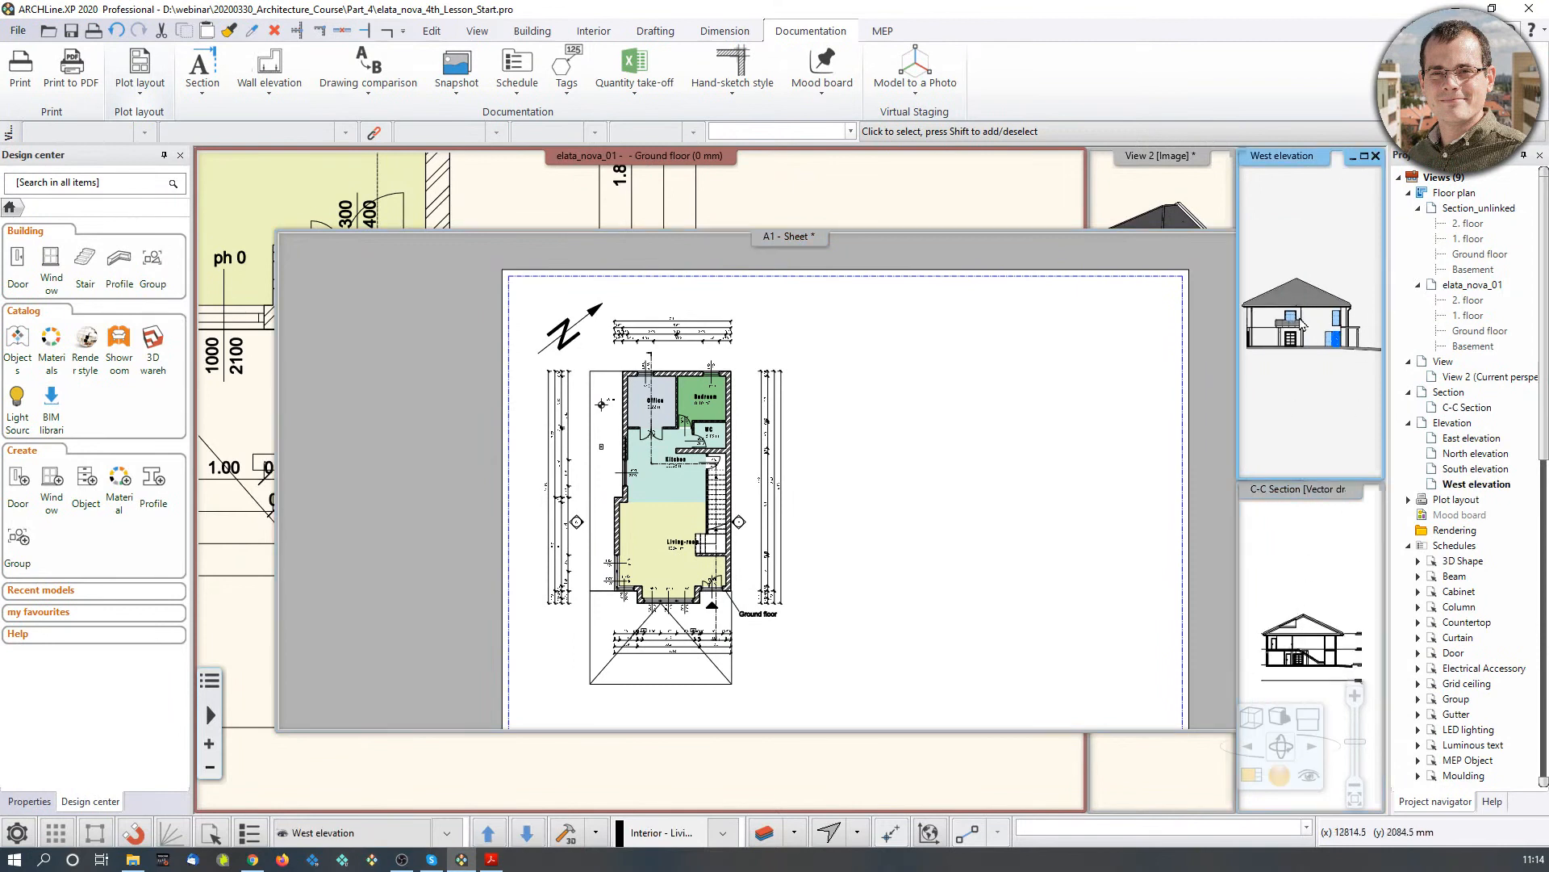
pyautogui.click(1196, 190)
pyautogui.click(1150, 724)
pyautogui.scroll(-2, 1196, 630)
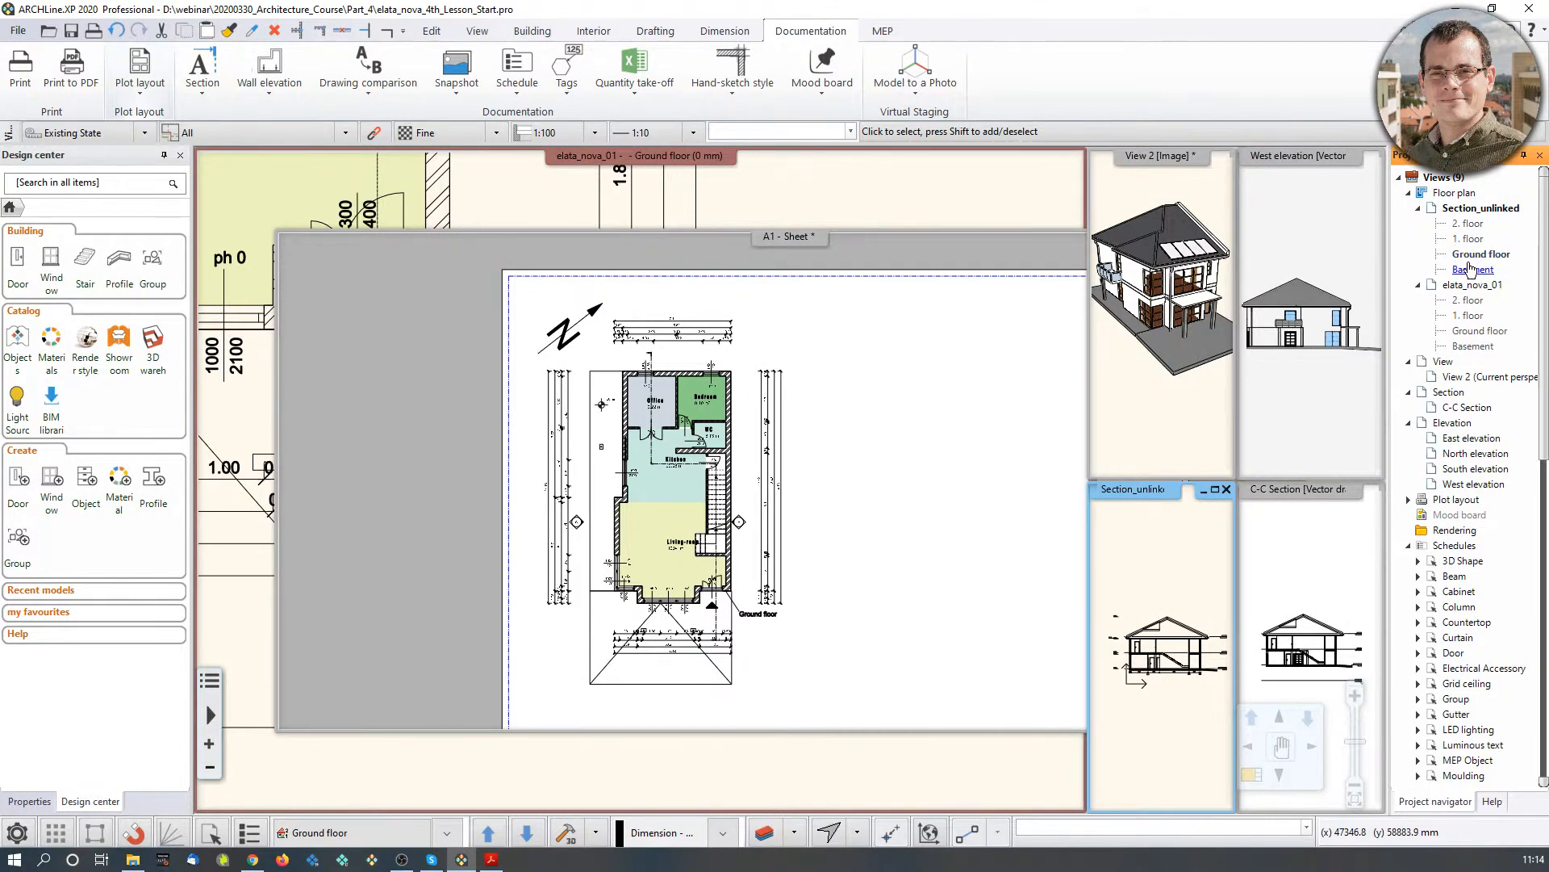
pyautogui.rightClick(909, 400)
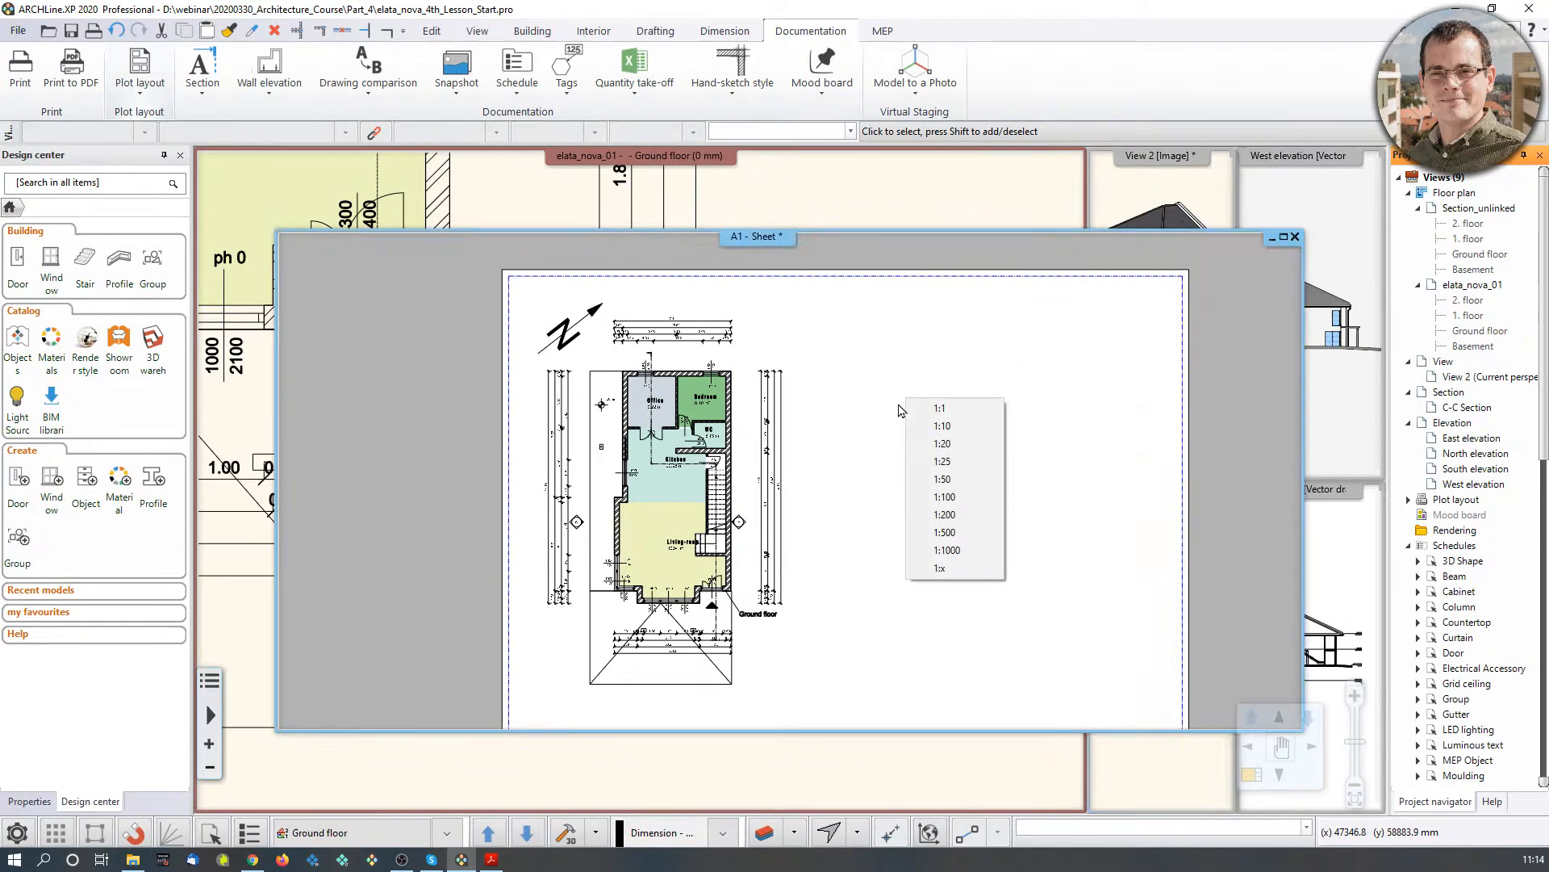
pyautogui.click(960, 479)
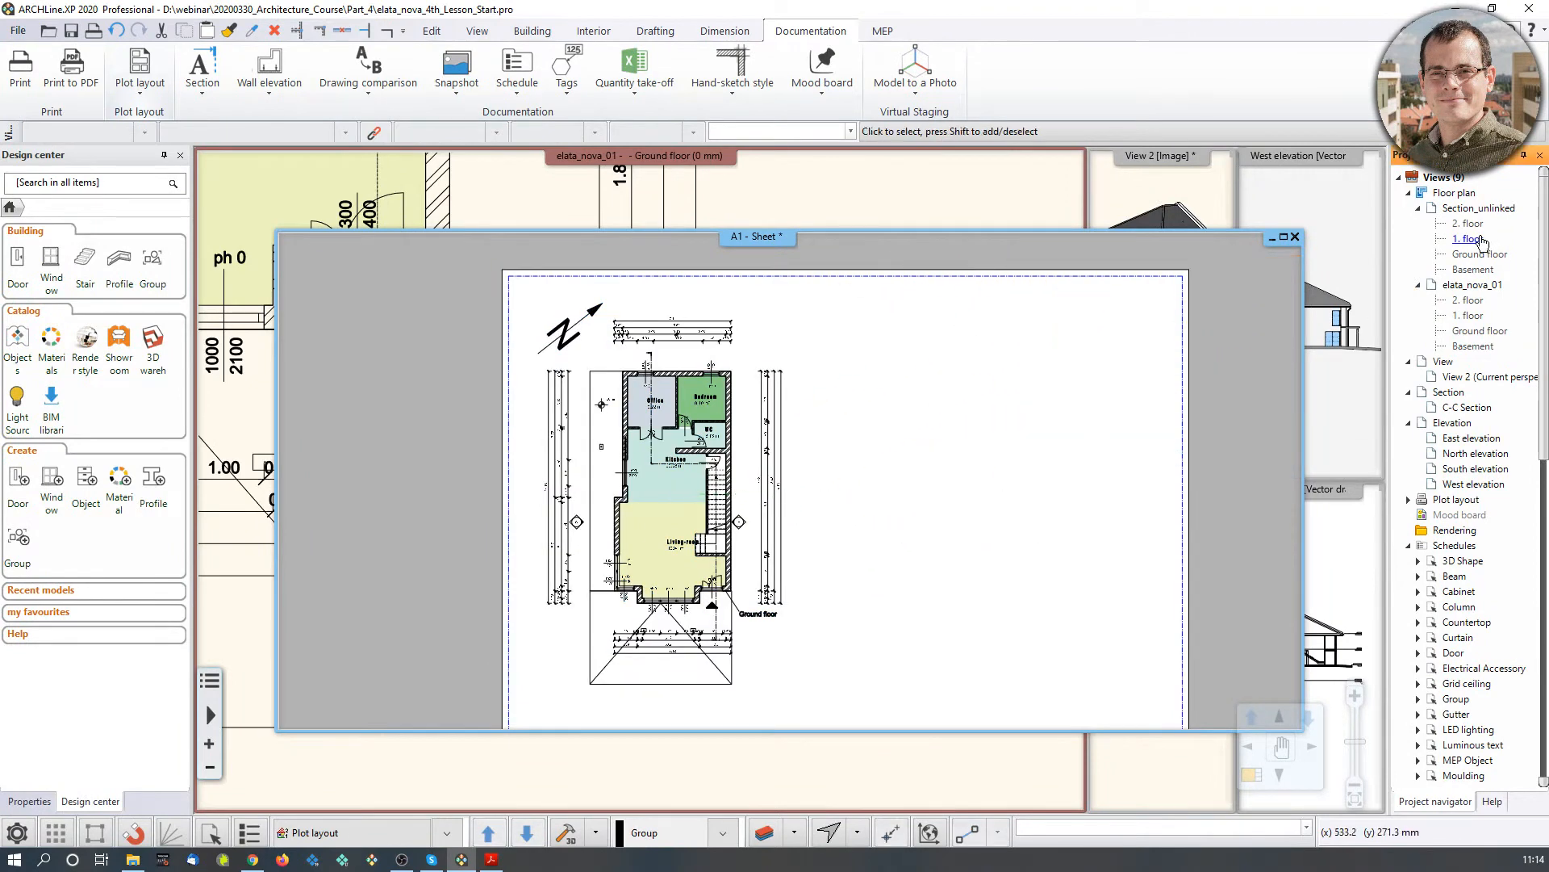
pyautogui.rightClick(961, 456)
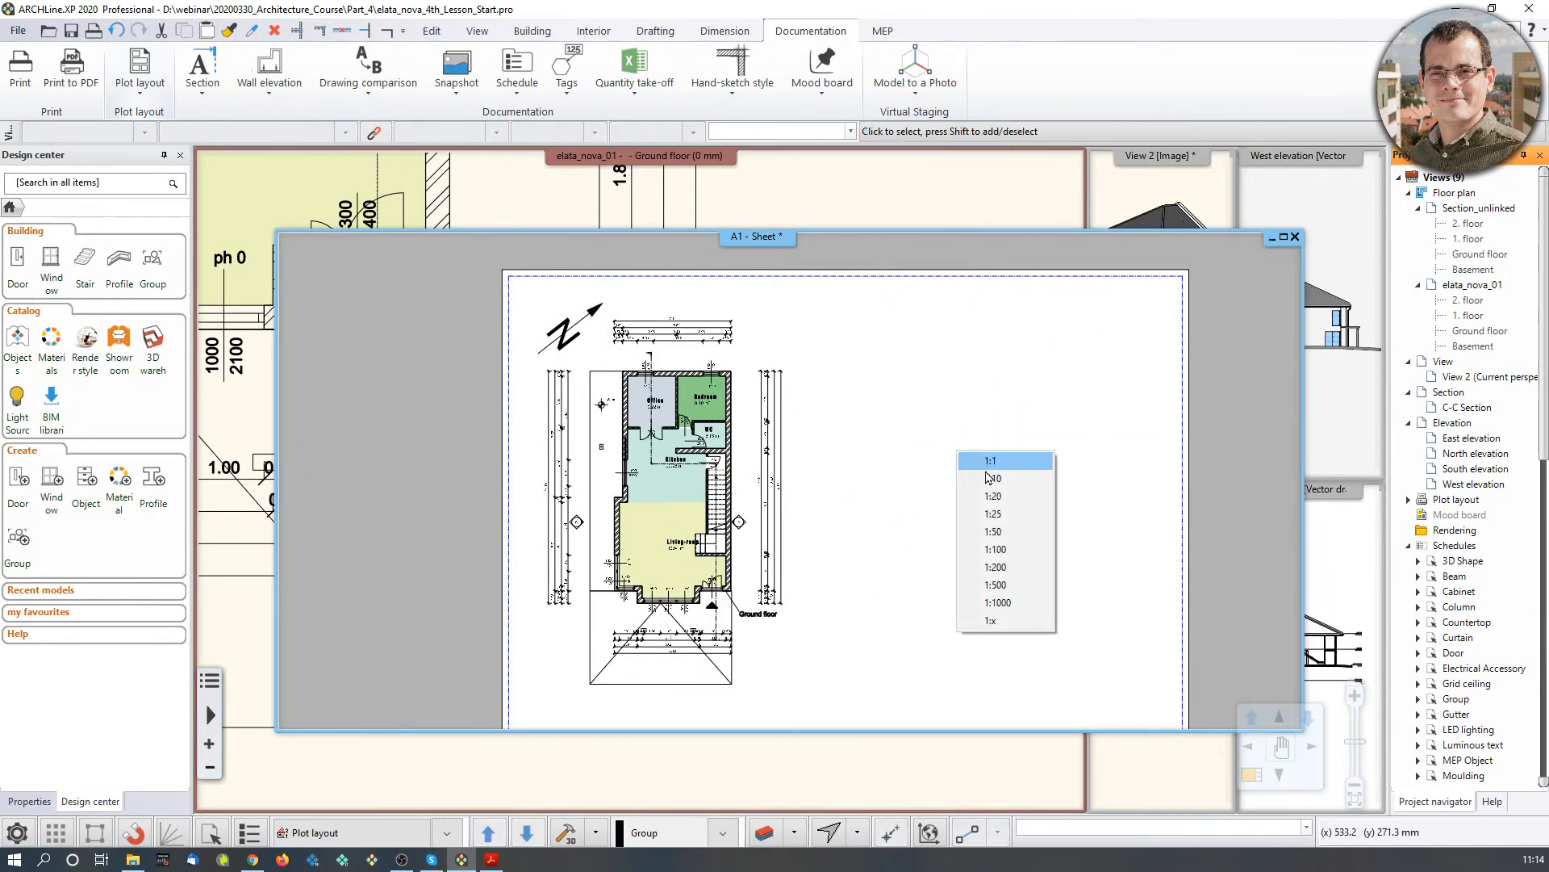
pyautogui.click(994, 567)
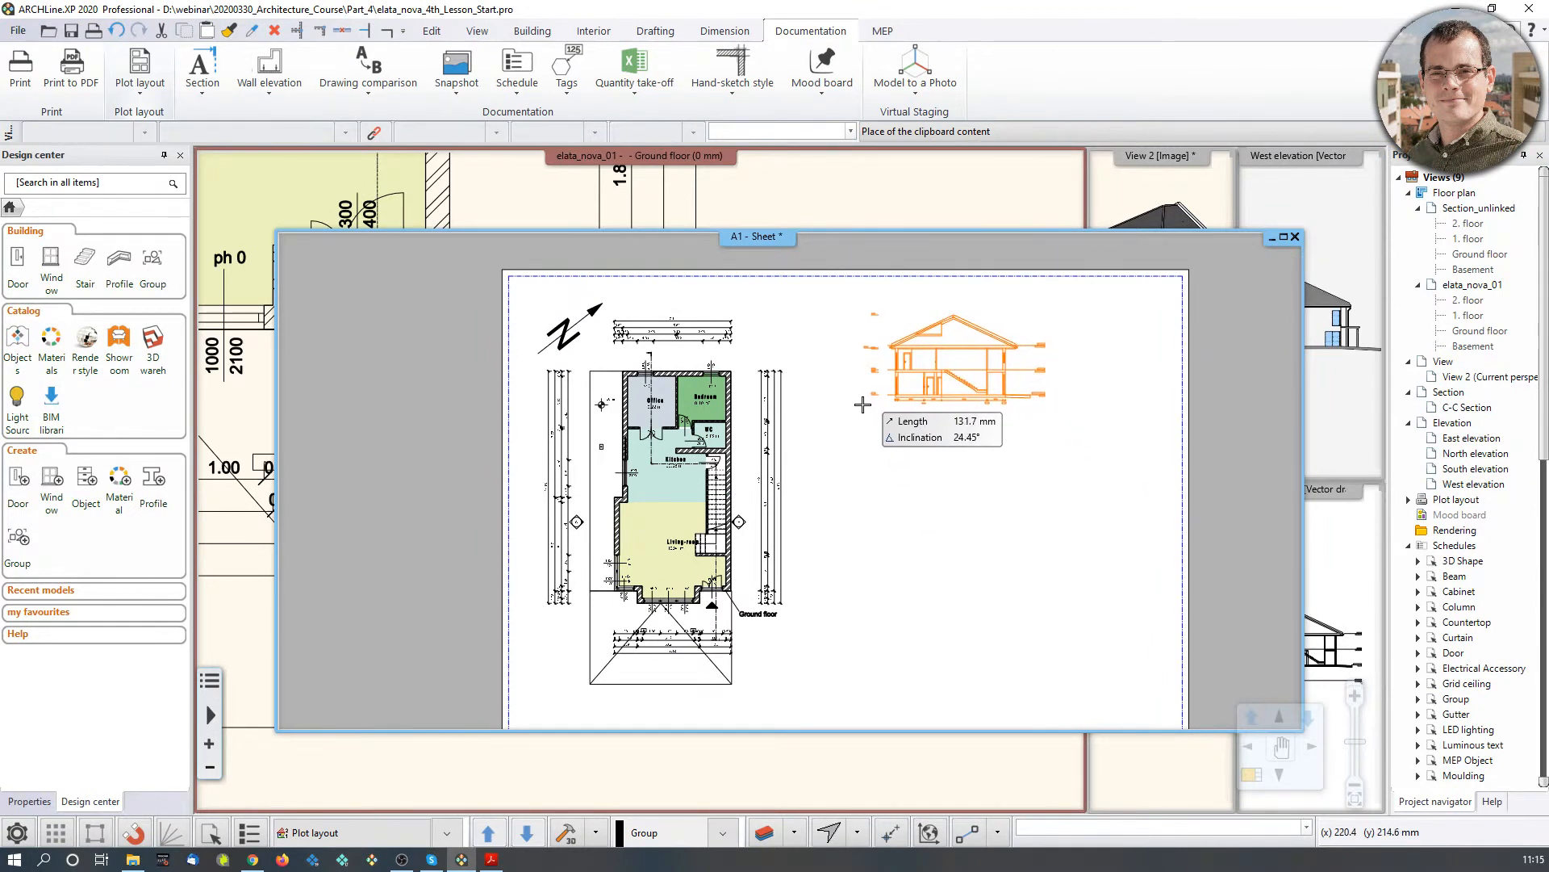
pyautogui.press('Escape')
# Step: Place the Section_unlinked Ground floor drawing on the sheet at 1:100 scale, beside the house plan
pyautogui.moveTo(1473, 269); pyautogui.dragTo(918, 417)
pyautogui.click(957, 514)
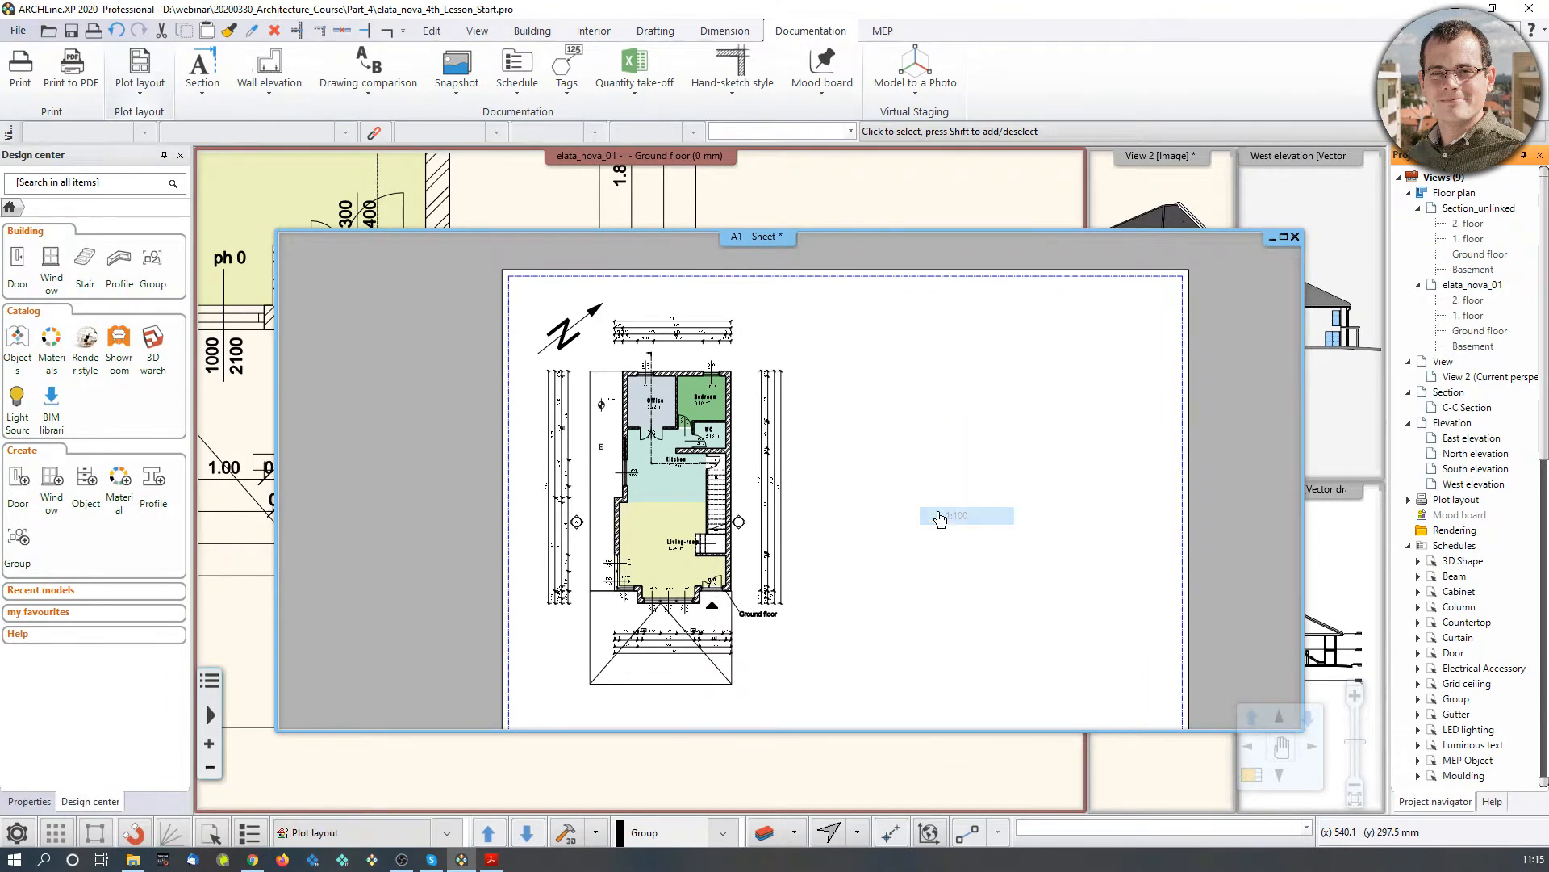
pyautogui.click(805, 489)
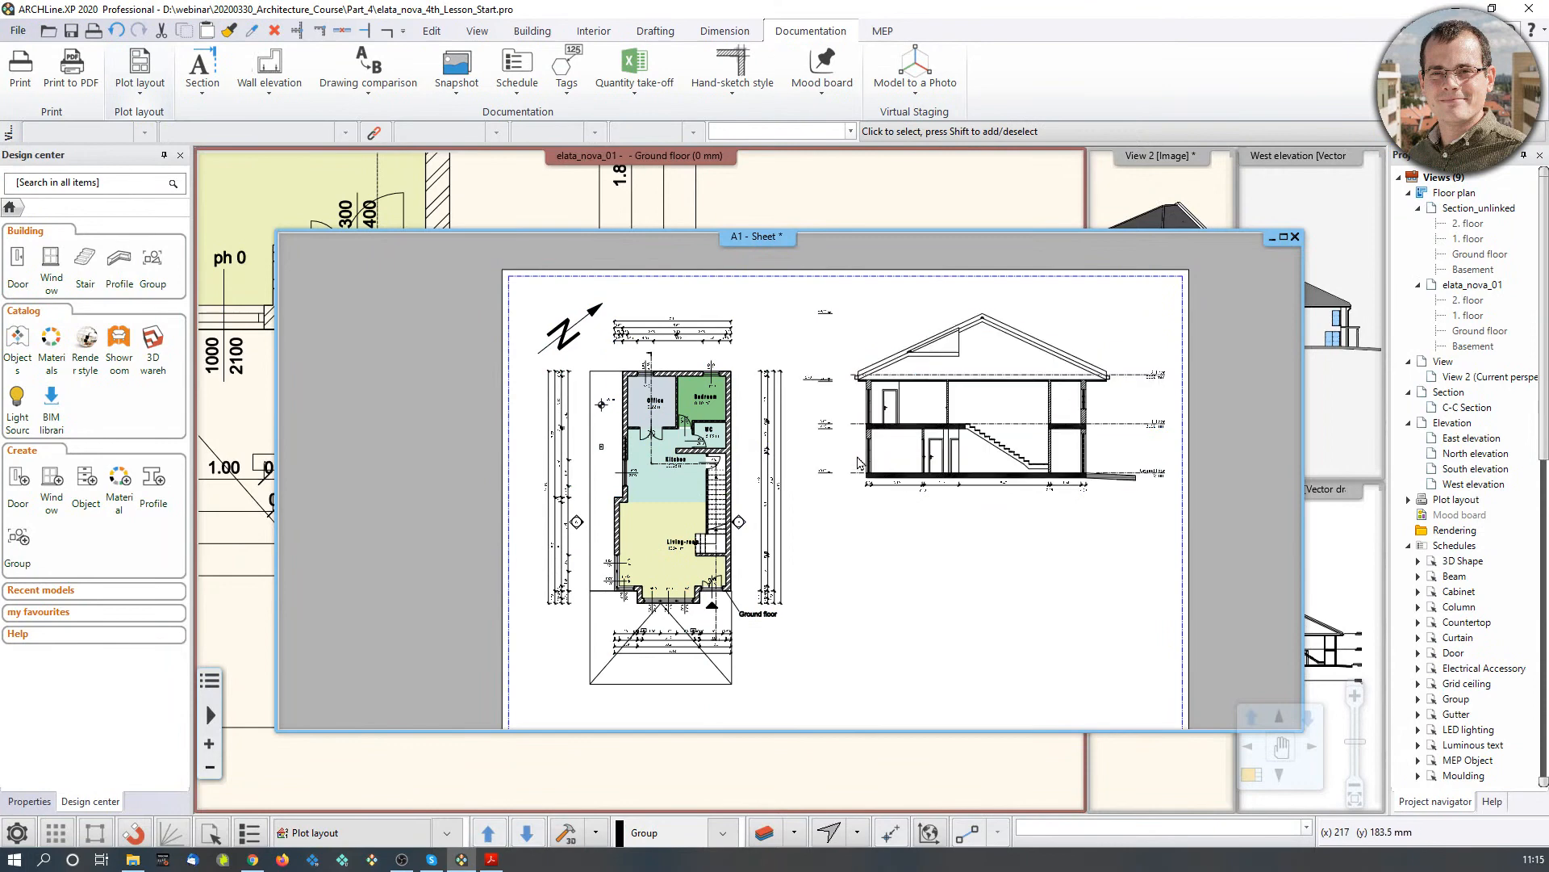
pyautogui.click(879, 448)
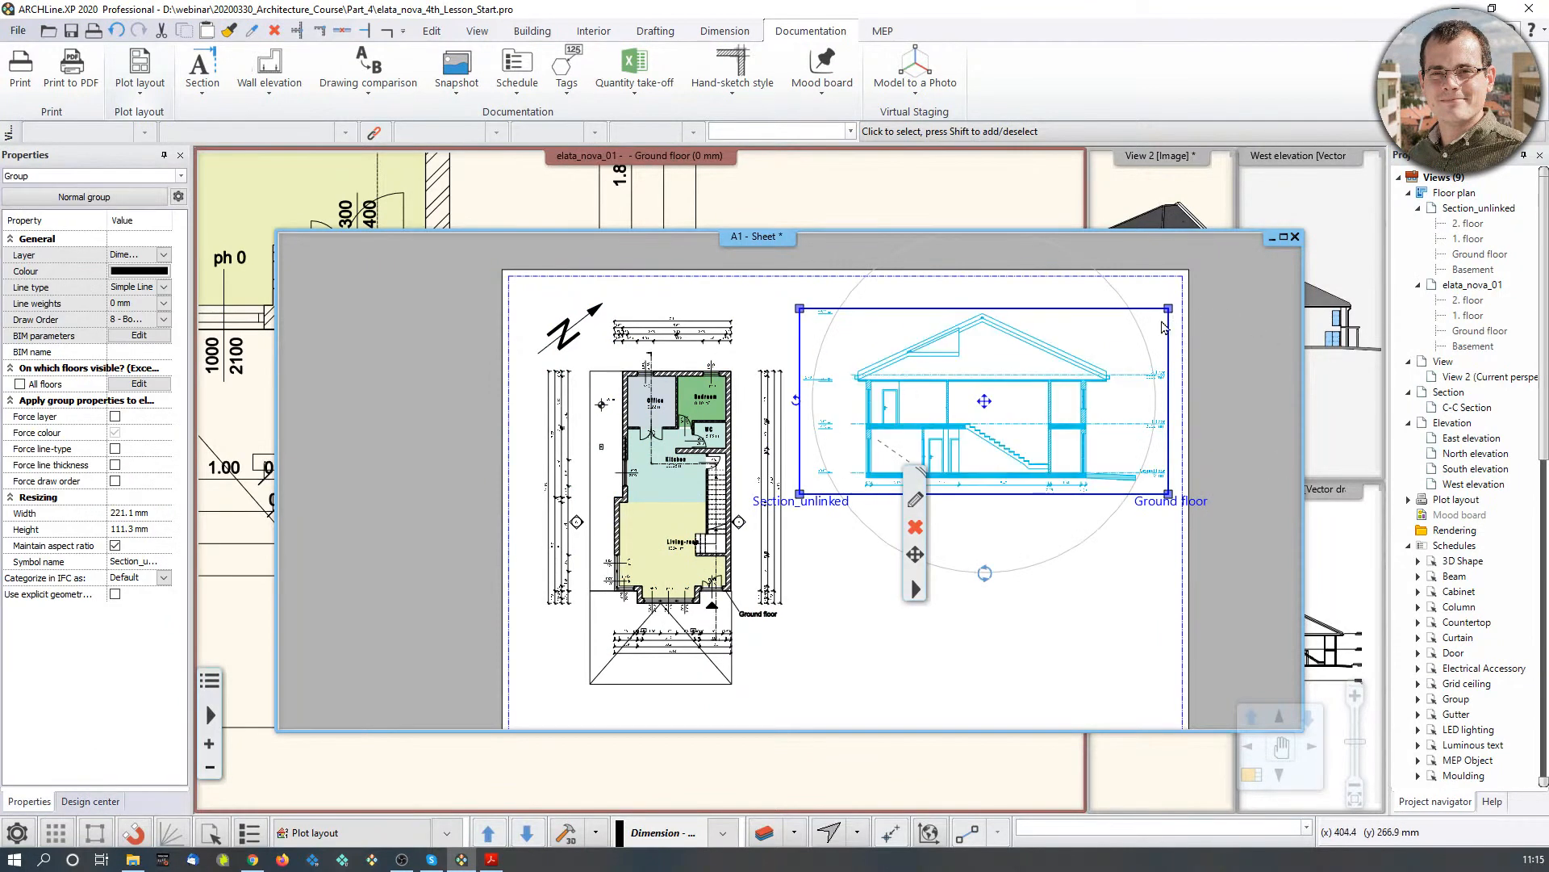
pyautogui.click(1494, 255)
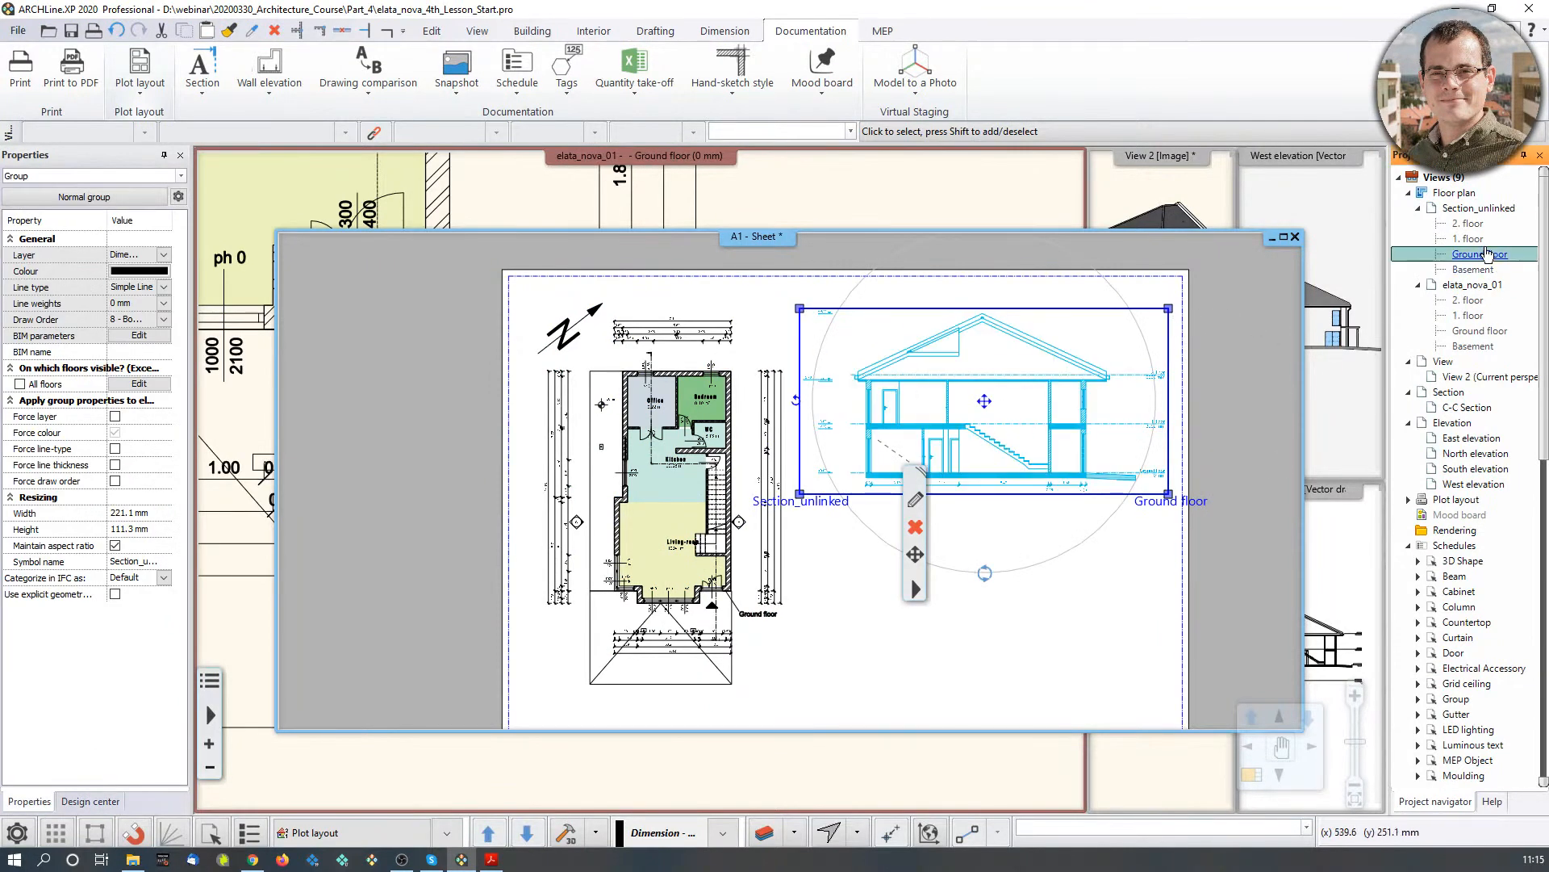
pyautogui.click(701, 512)
pyautogui.click(934, 579)
pyautogui.click(930, 577)
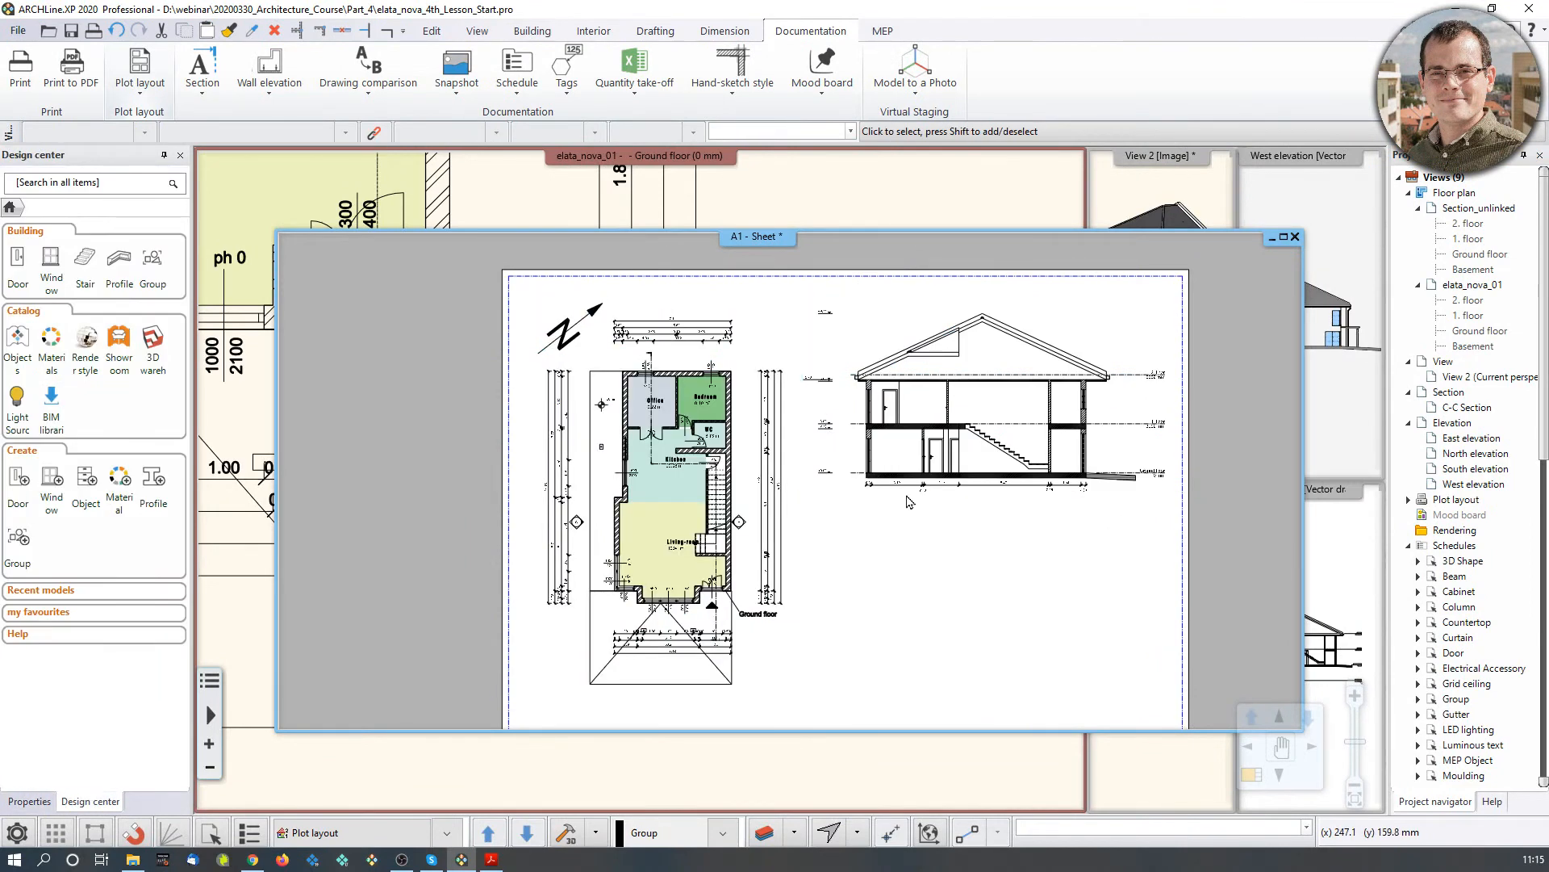
# Step: Copy a rectangular part of the ground floor plan around the Bedroom and WC for the plot layout, with its origin at the rectangle's lower-left corner
pyautogui.click(903, 197)
pyautogui.scroll(-3, 723, 337)
pyautogui.moveTo(574, 290); pyautogui.dragTo(699, 497, button='middle')
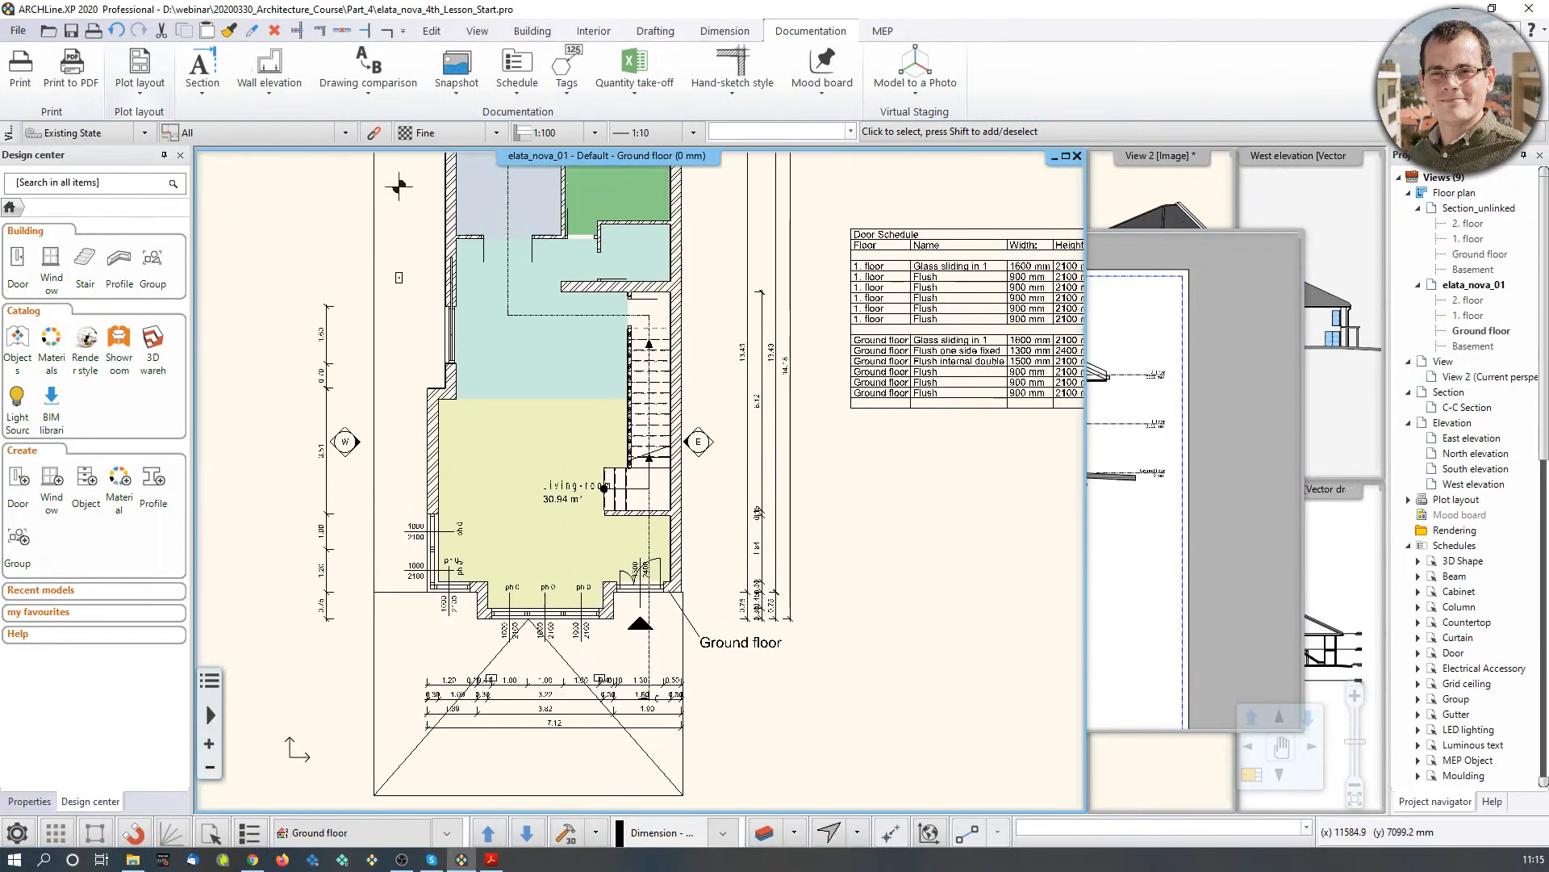
pyautogui.click(142, 94)
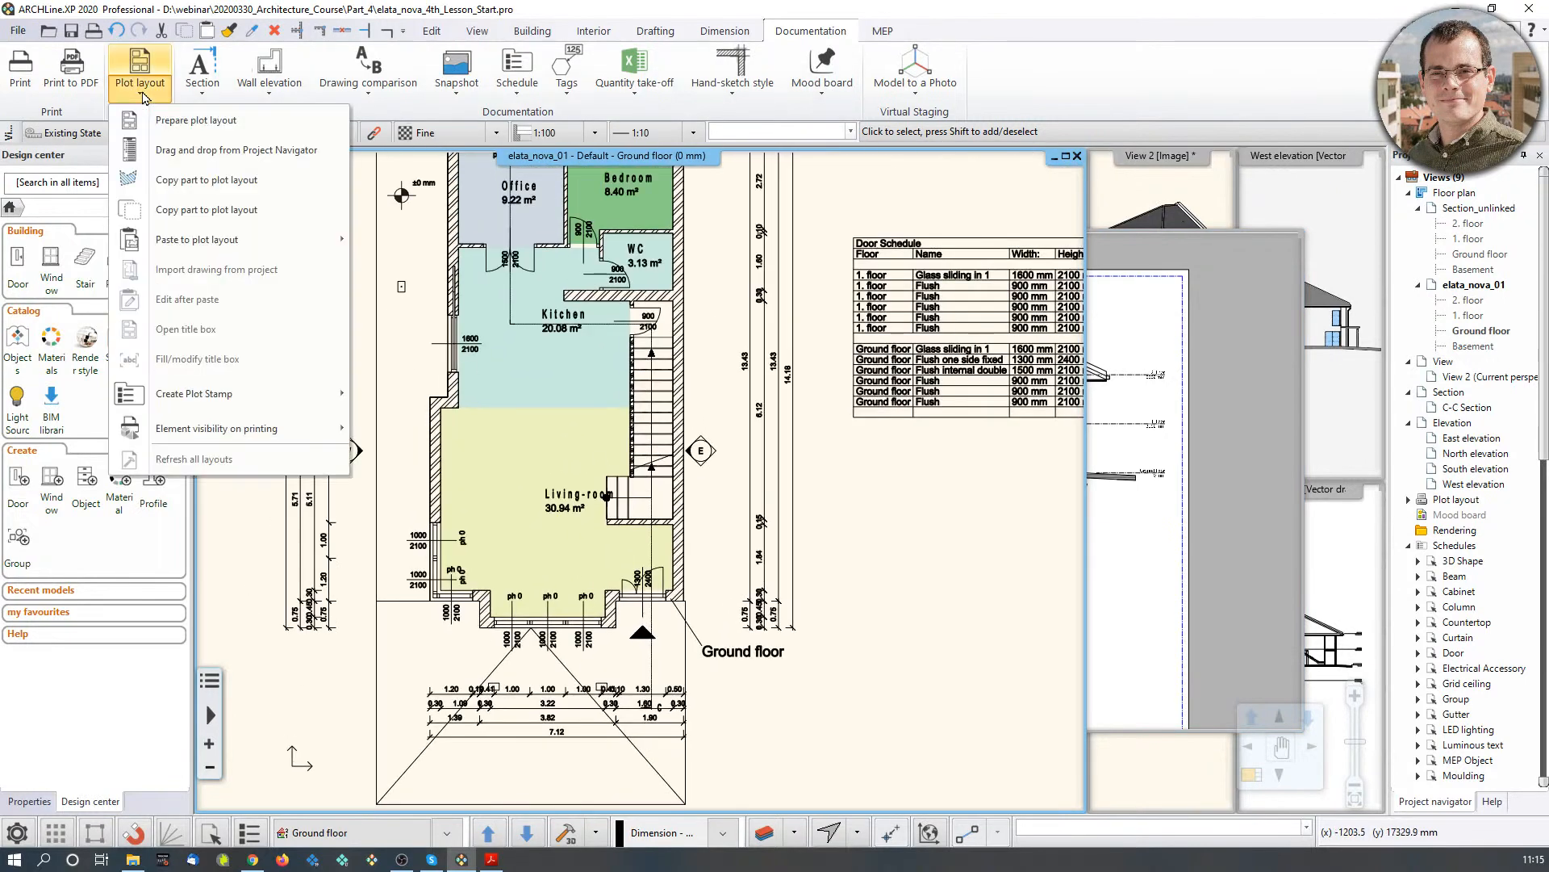
pyautogui.click(164, 212)
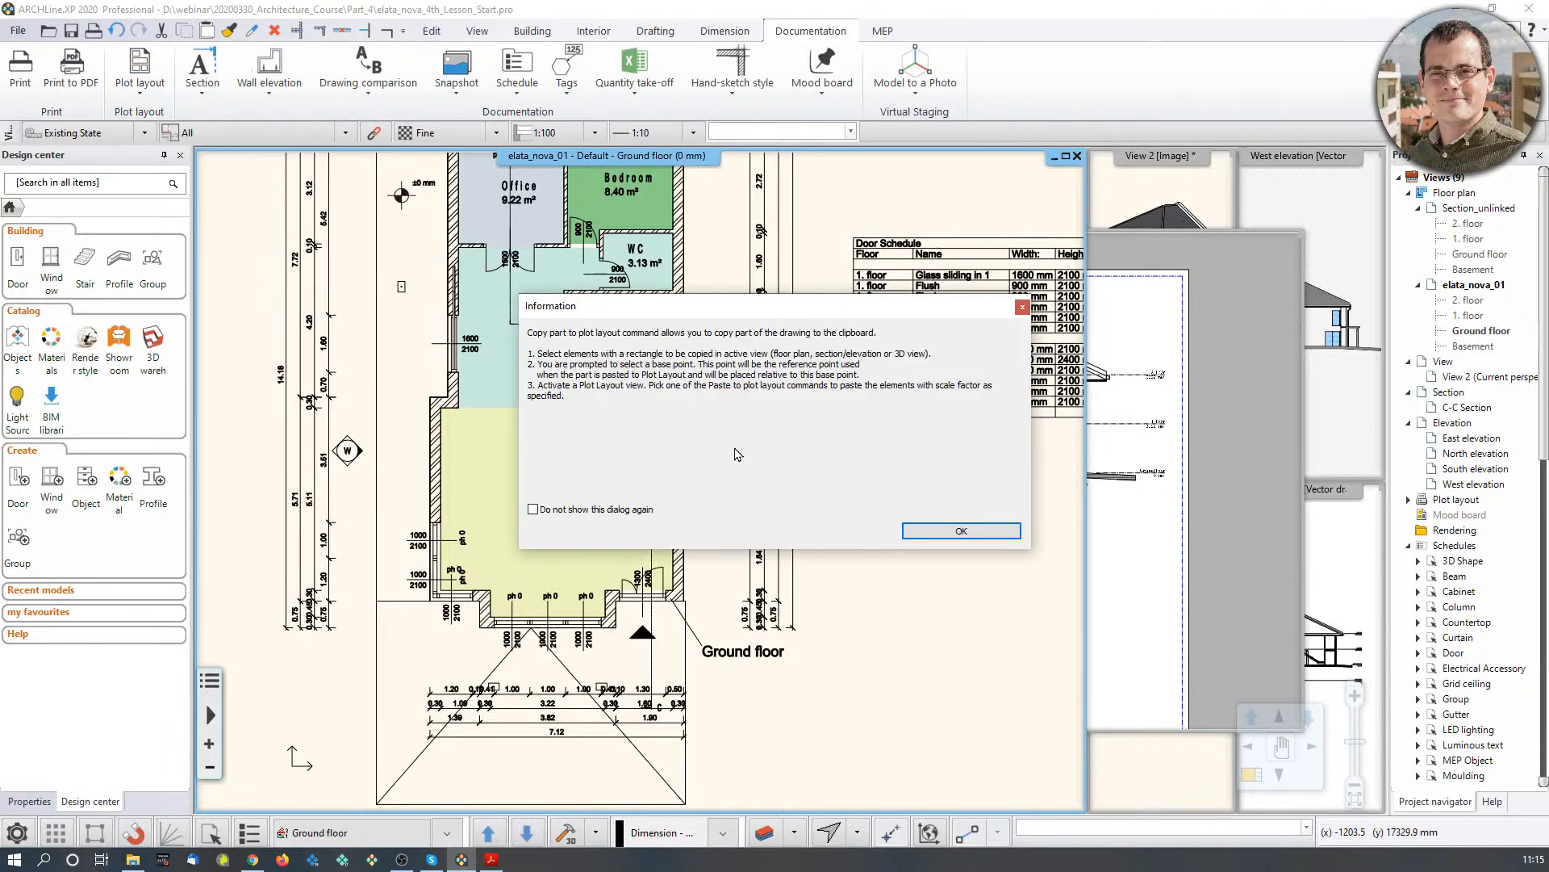
pyautogui.click(960, 530)
pyautogui.moveTo(696, 301); pyautogui.dragTo(703, 499, button='middle')
pyautogui.scroll(2, 601, 343)
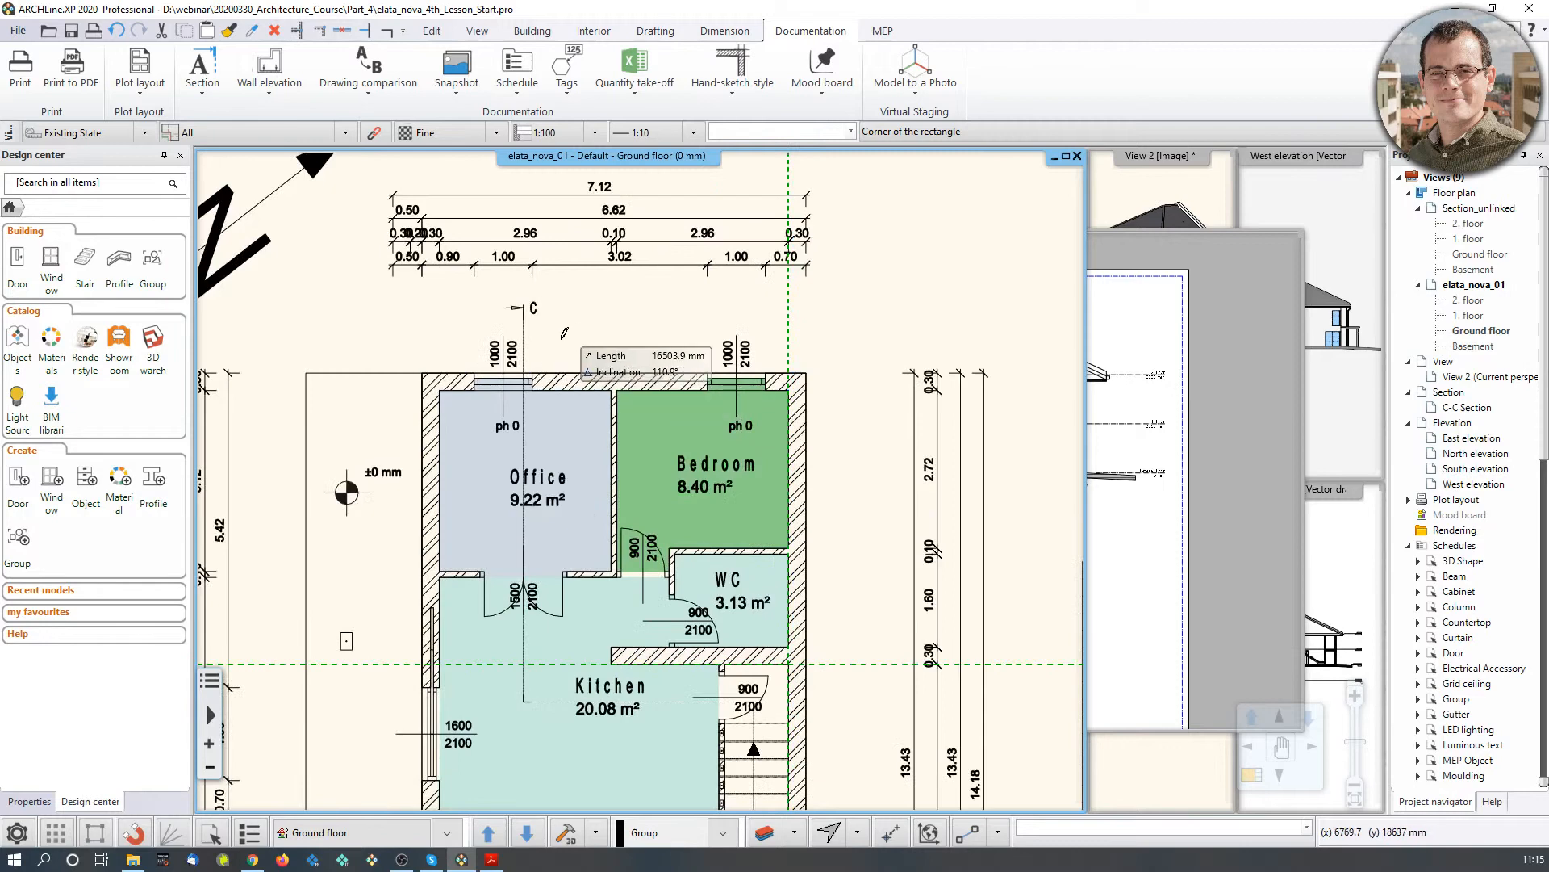
pyautogui.click(558, 348)
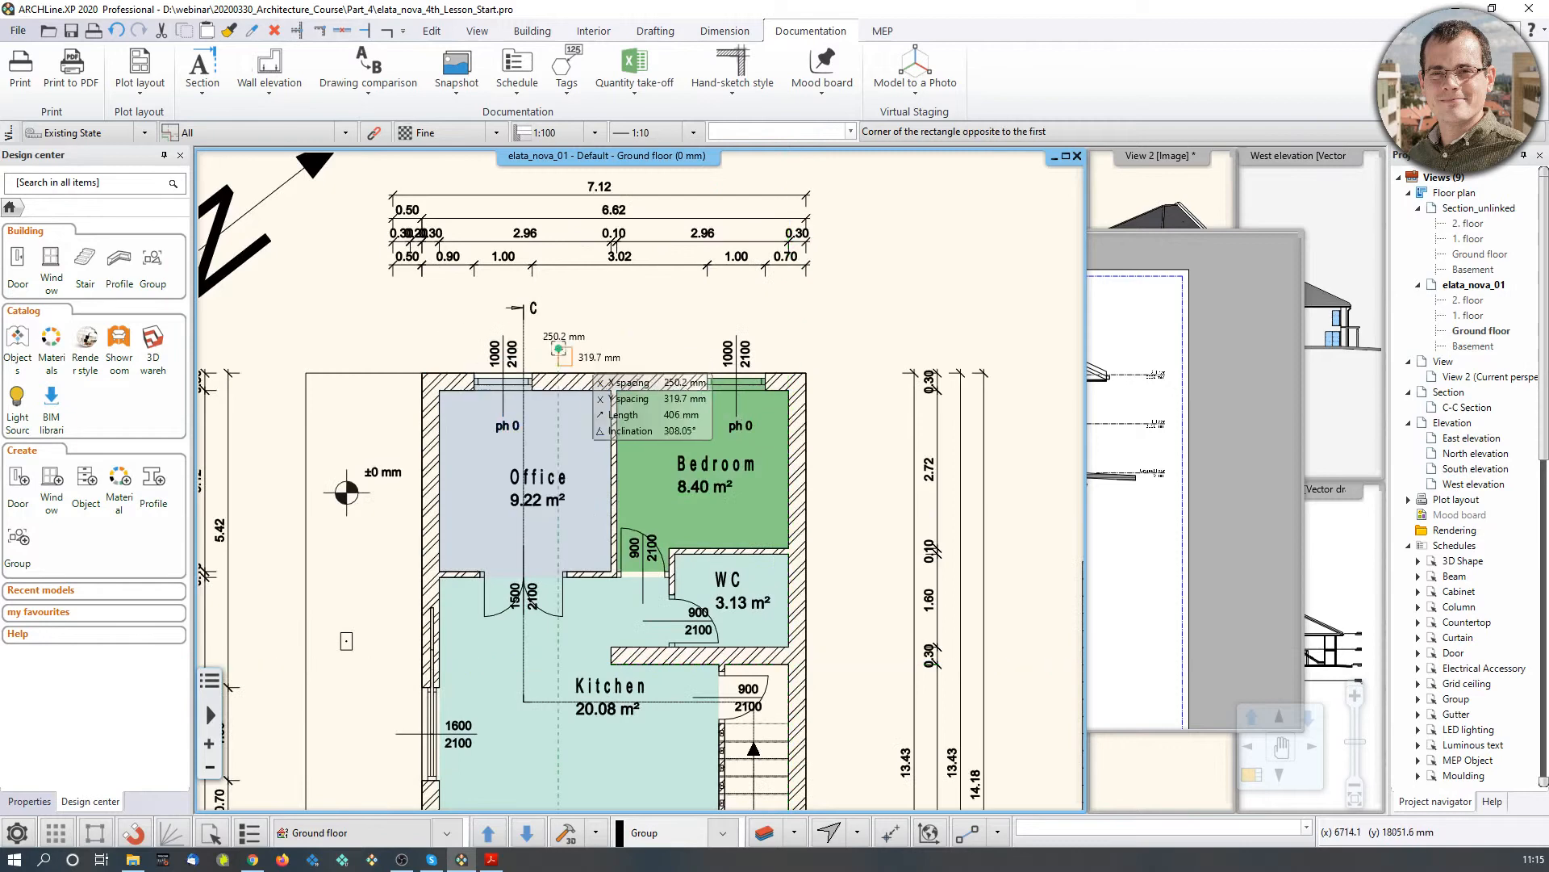
pyautogui.click(844, 673)
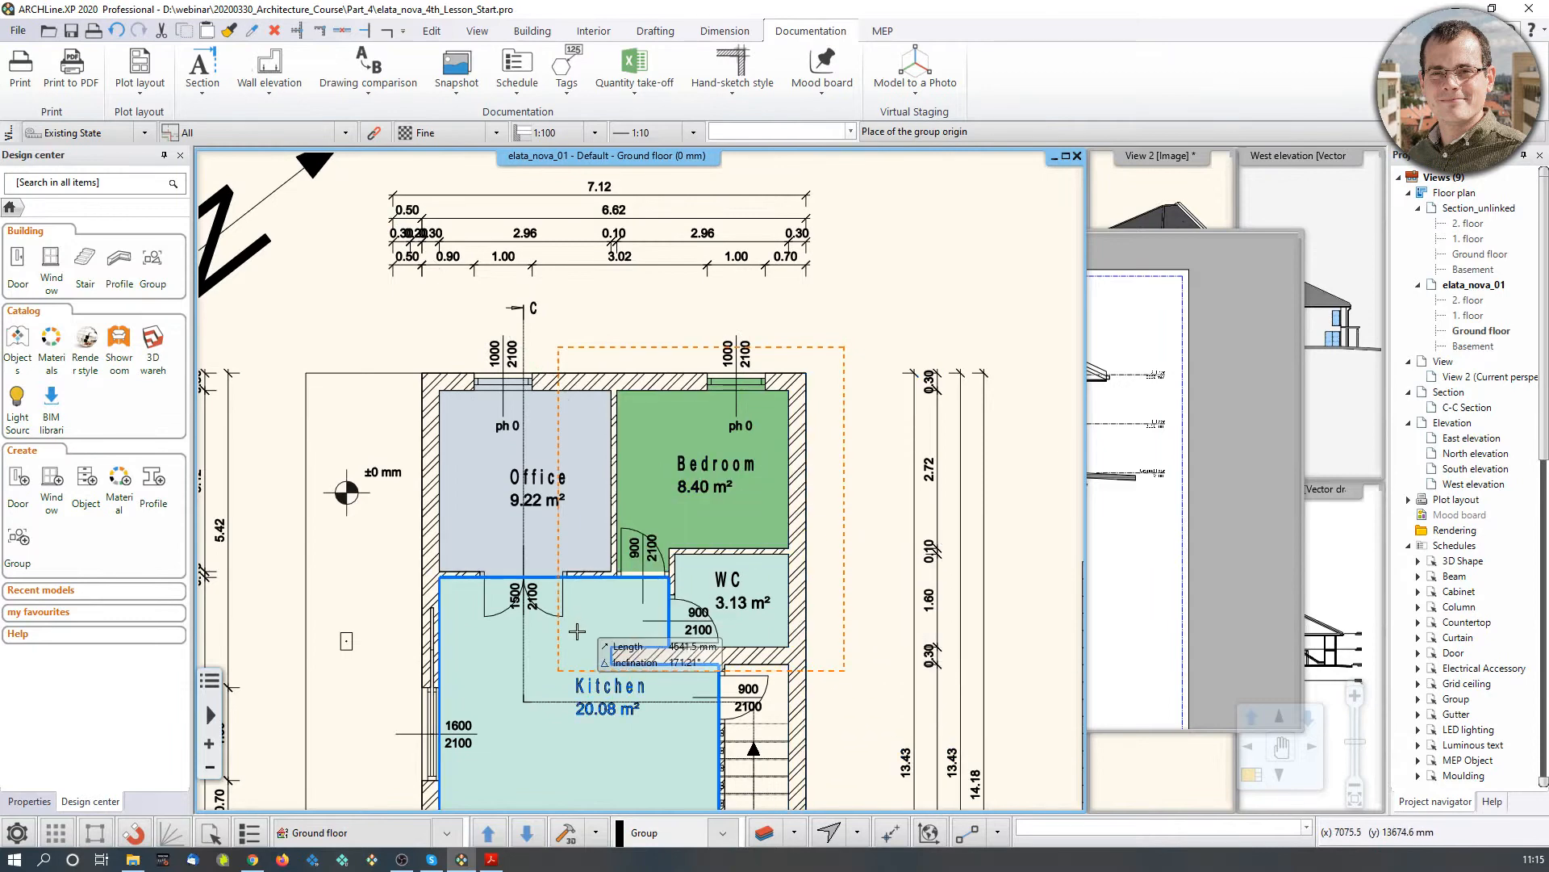
pyautogui.click(559, 671)
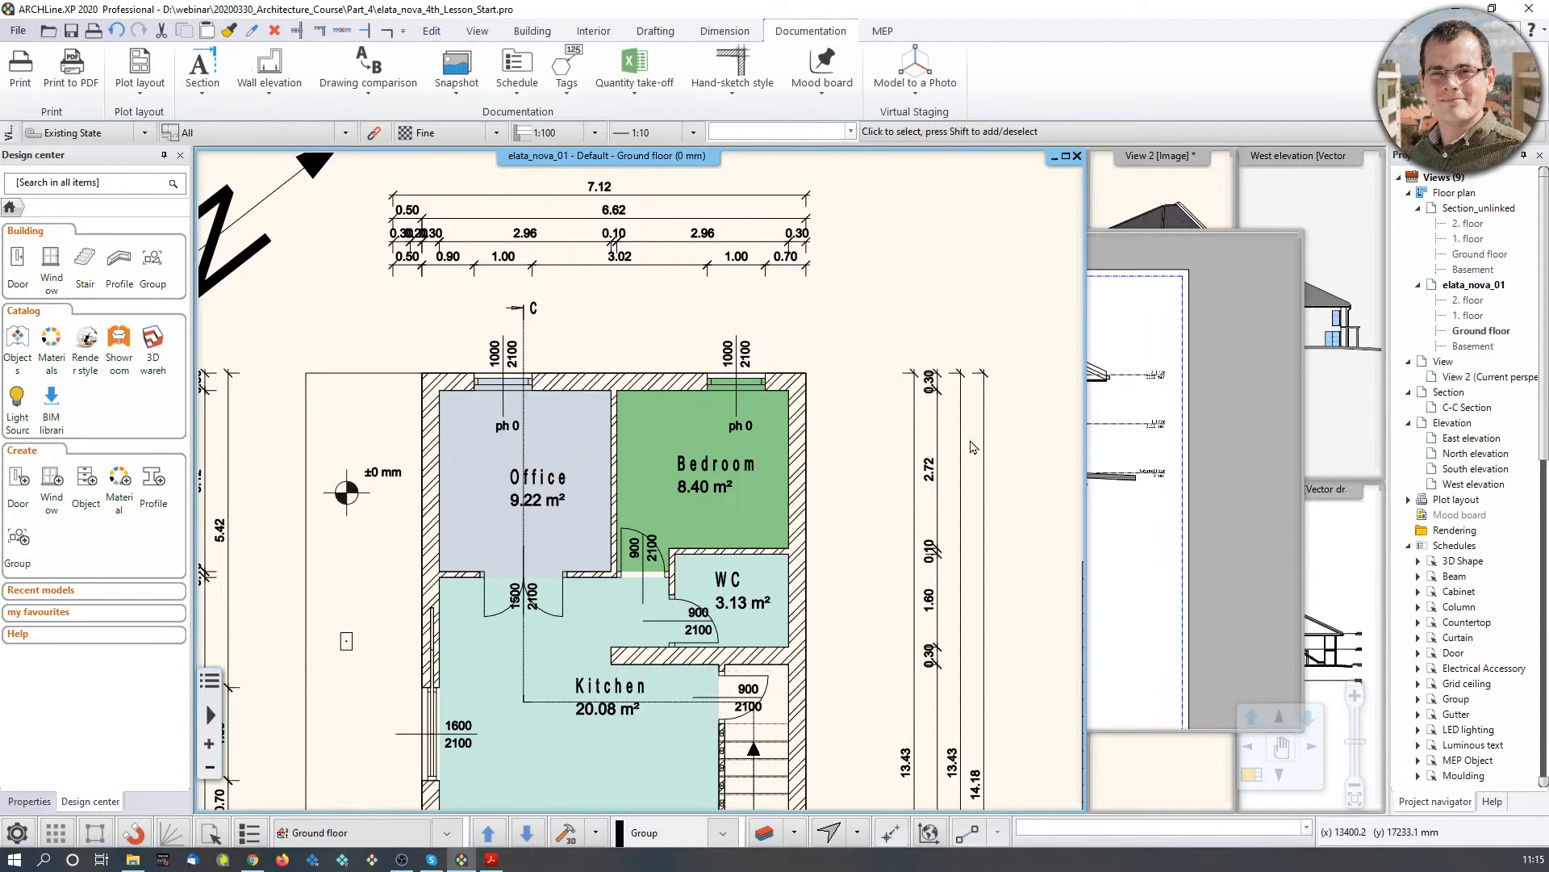
# Step: Paste the copied Bedroom and WC part onto the A1 sheet at 1:50 scale, below the section drawing
pyautogui.click(163, 88)
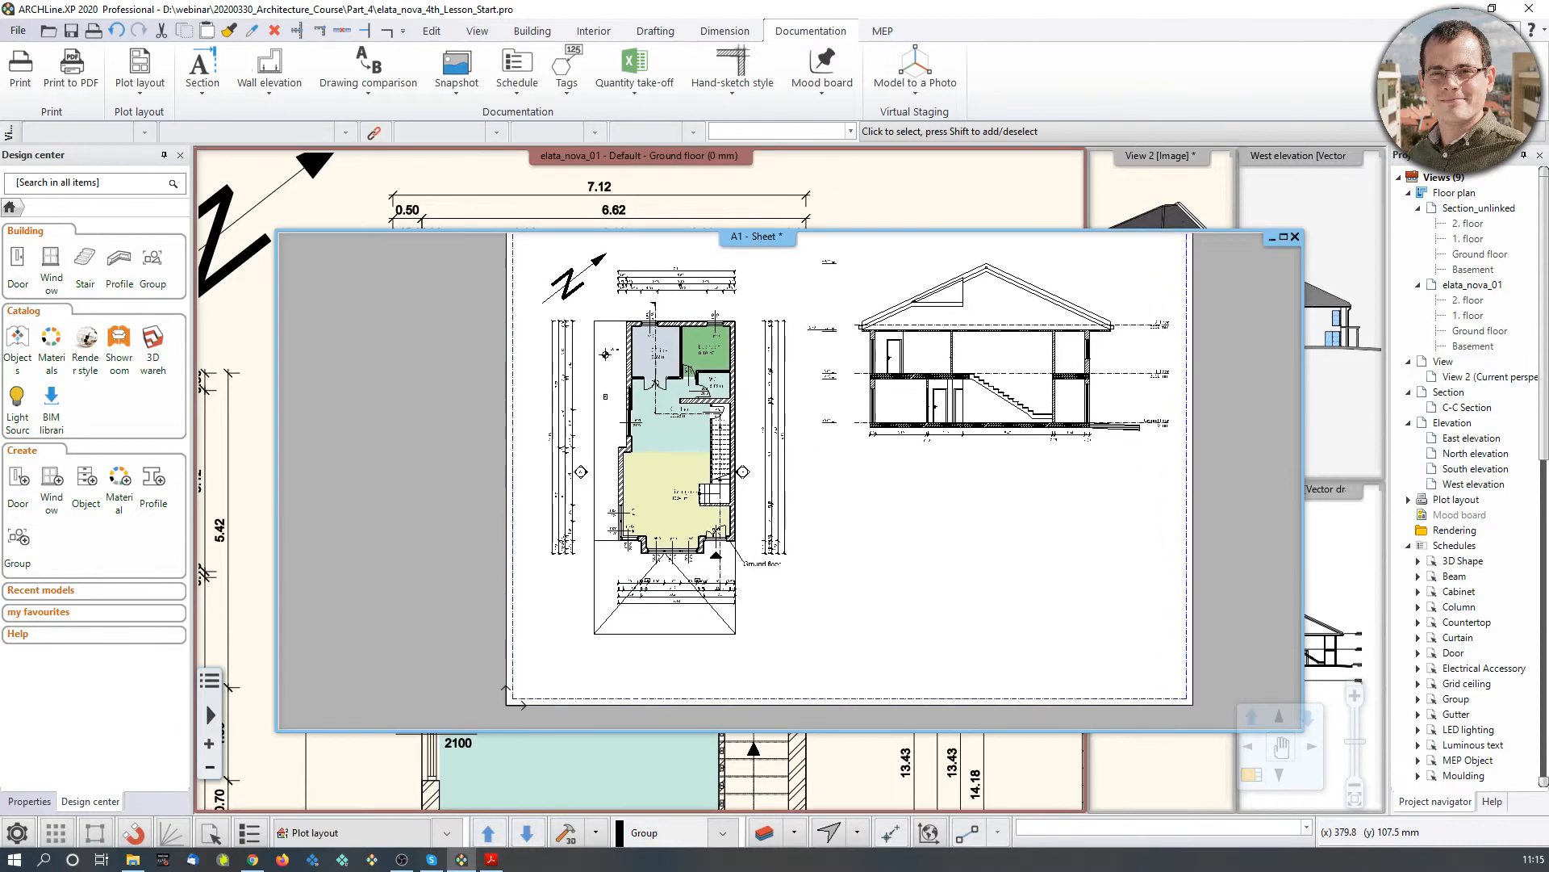
pyautogui.click(160, 89)
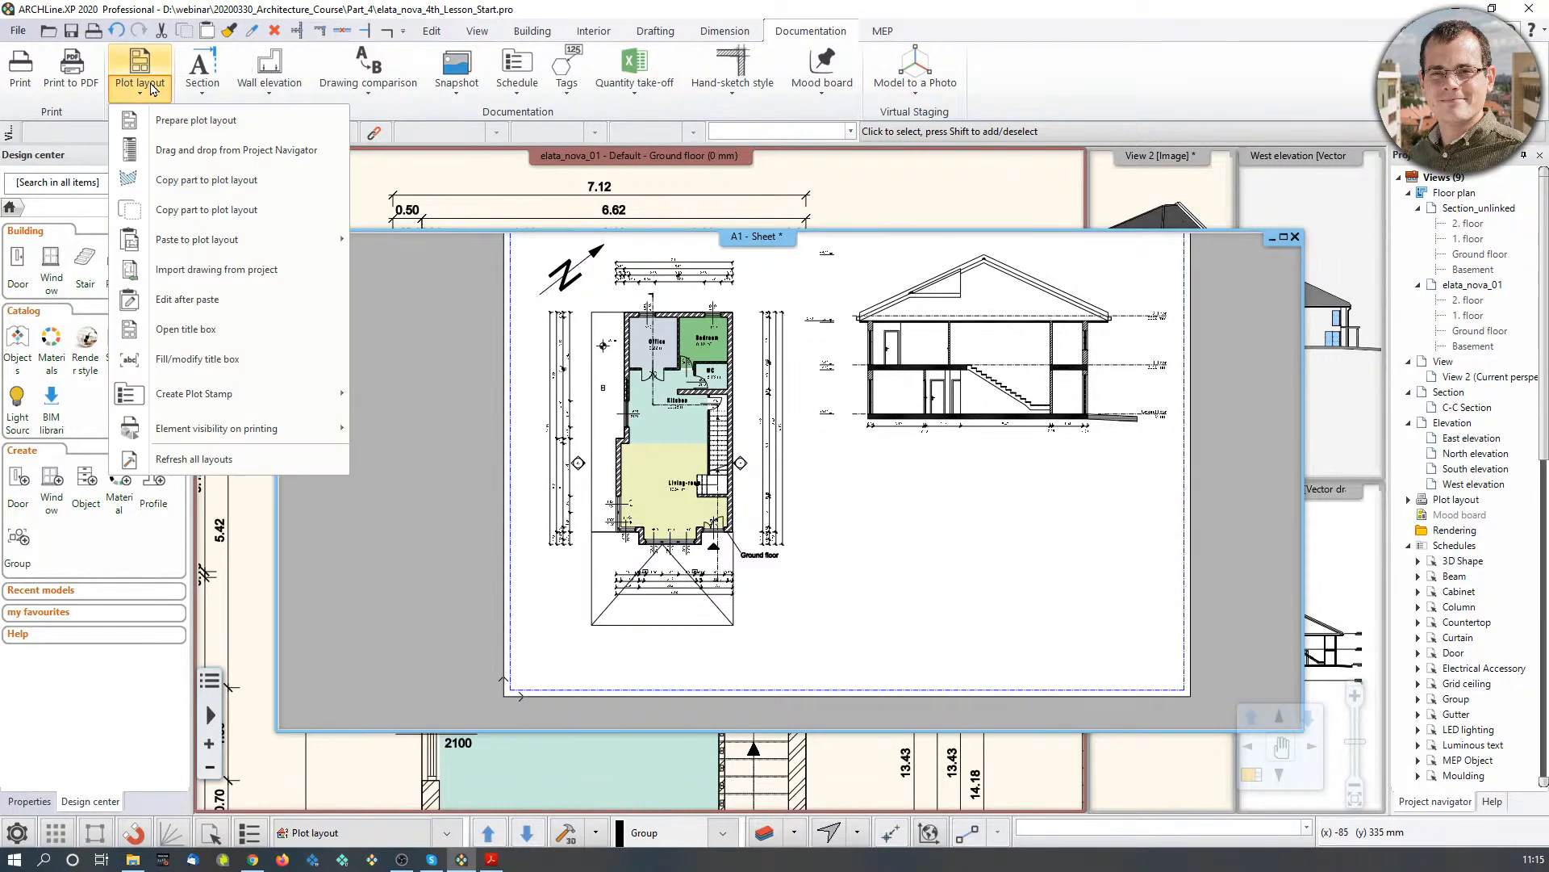
pyautogui.moveTo(218, 240)
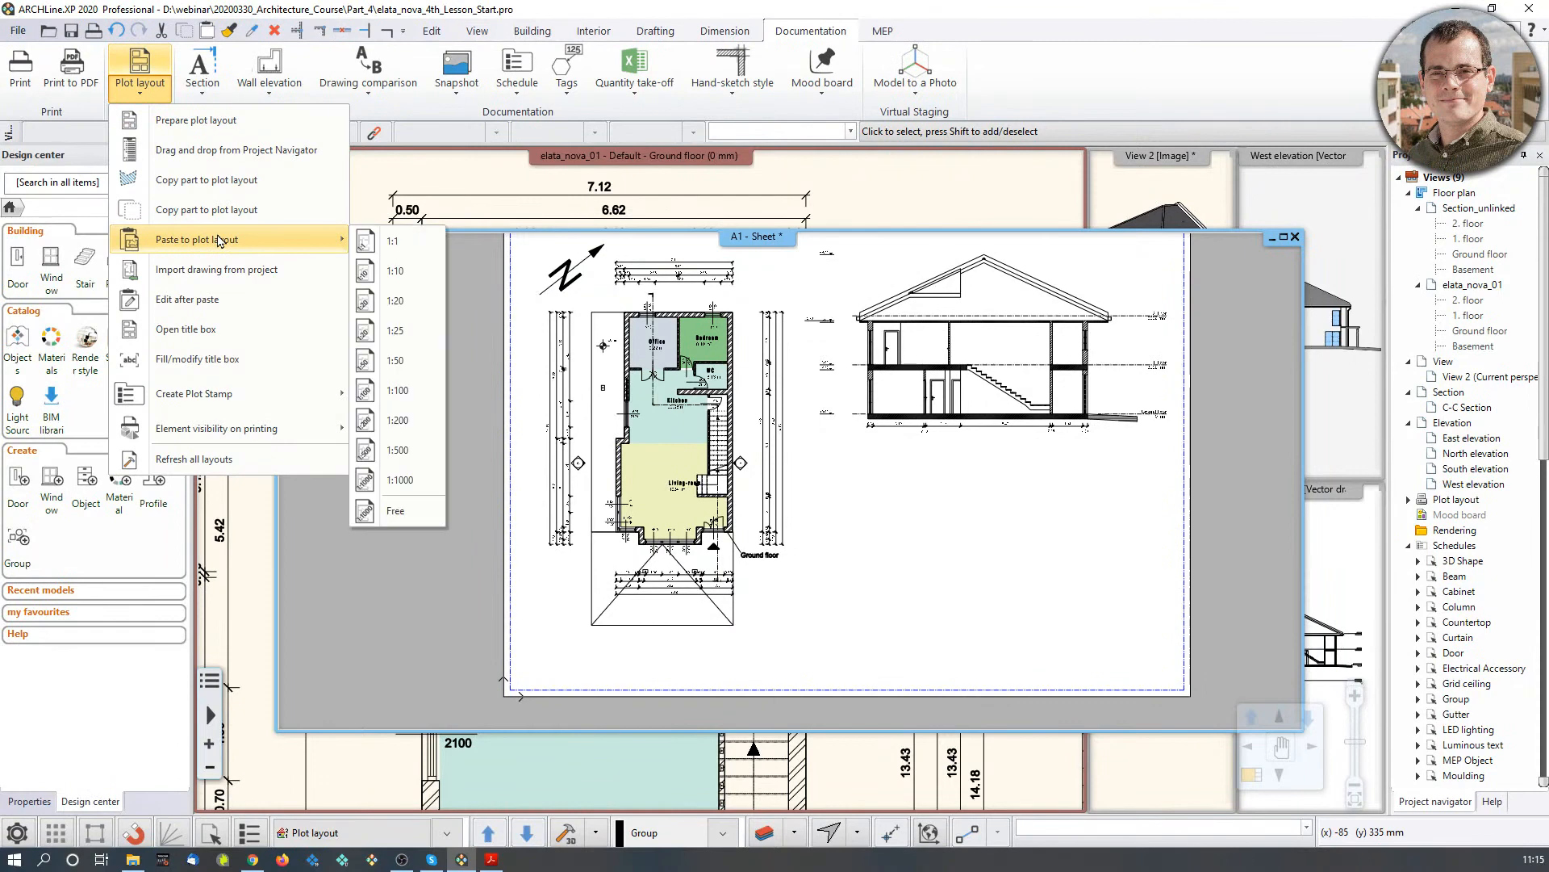
pyautogui.click(414, 361)
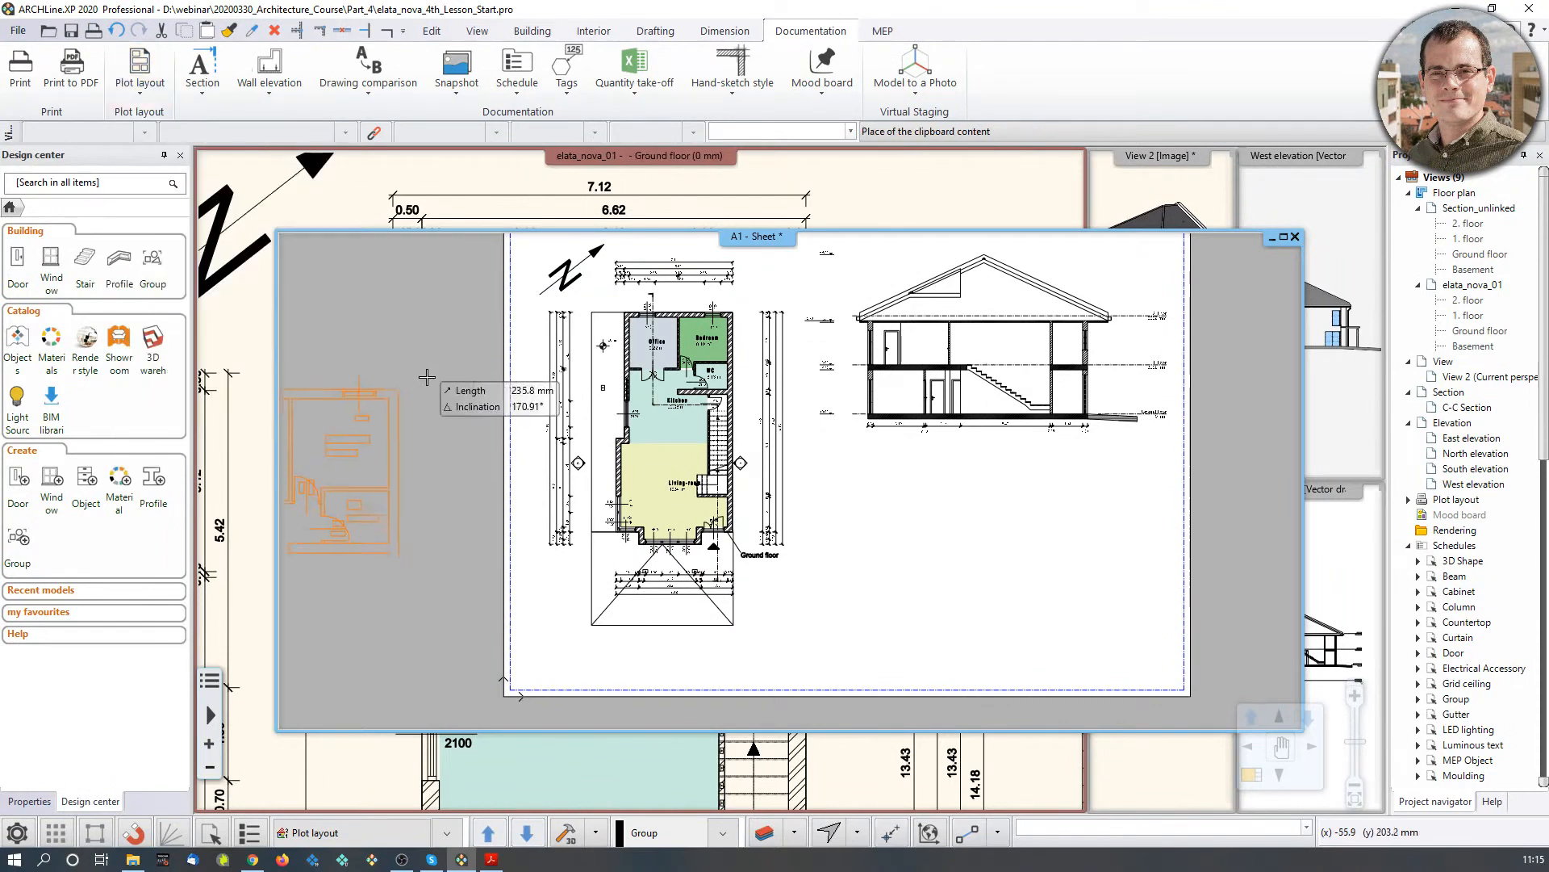
pyautogui.click(1075, 459)
pyautogui.click(1049, 575)
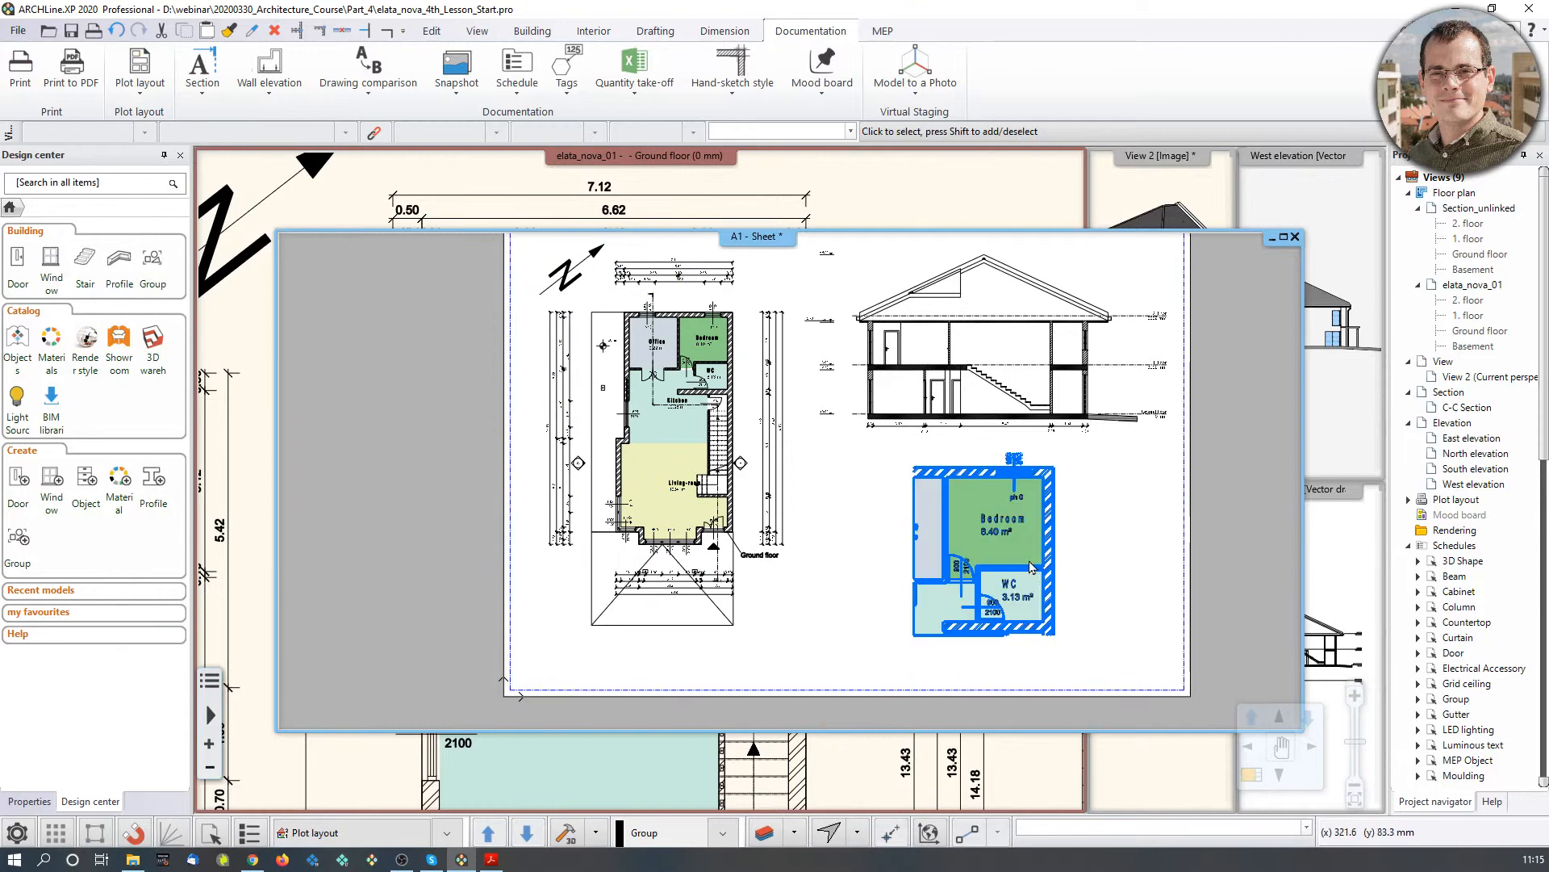
# Step: Extend the pasted plan detail's boundary on its Office side so it shows more of the Office
pyautogui.click(1030, 557)
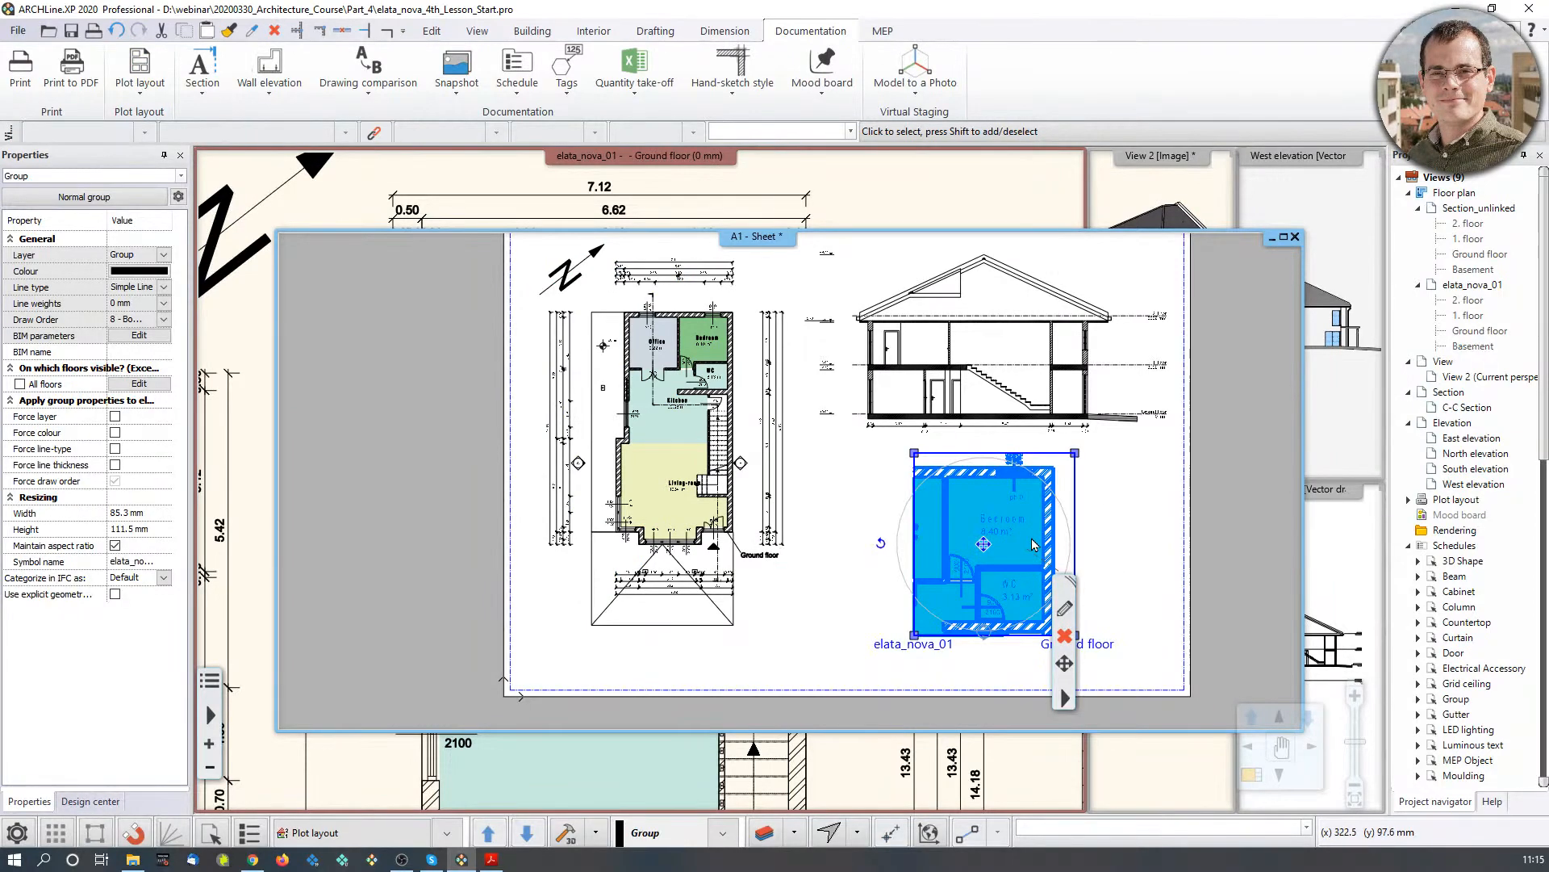
pyautogui.scroll(2, 1126, 590)
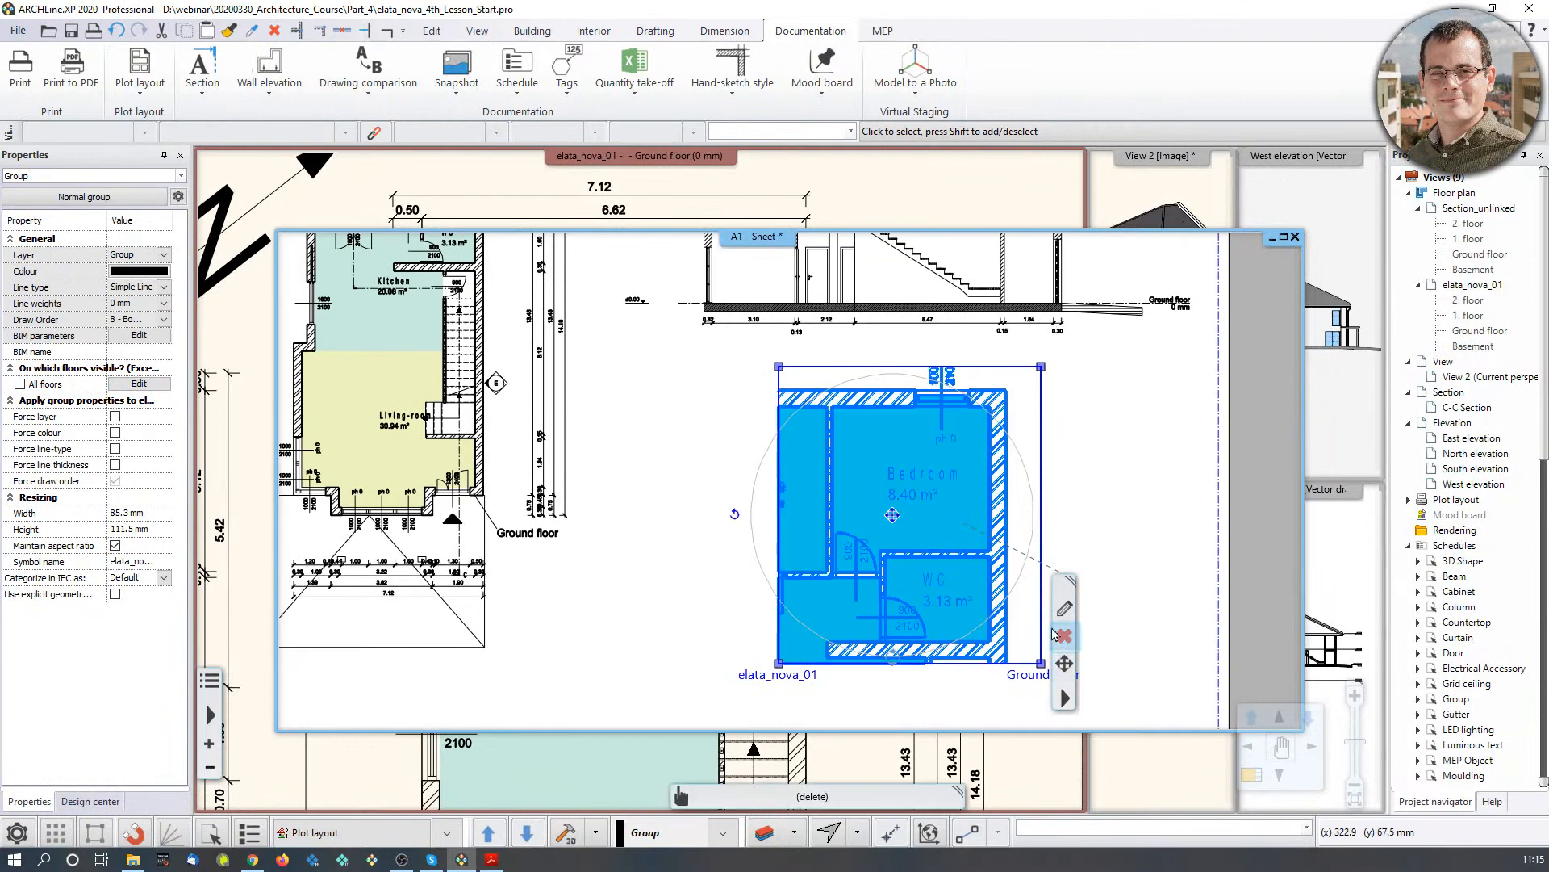
pyautogui.click(780, 481)
pyautogui.click(843, 494)
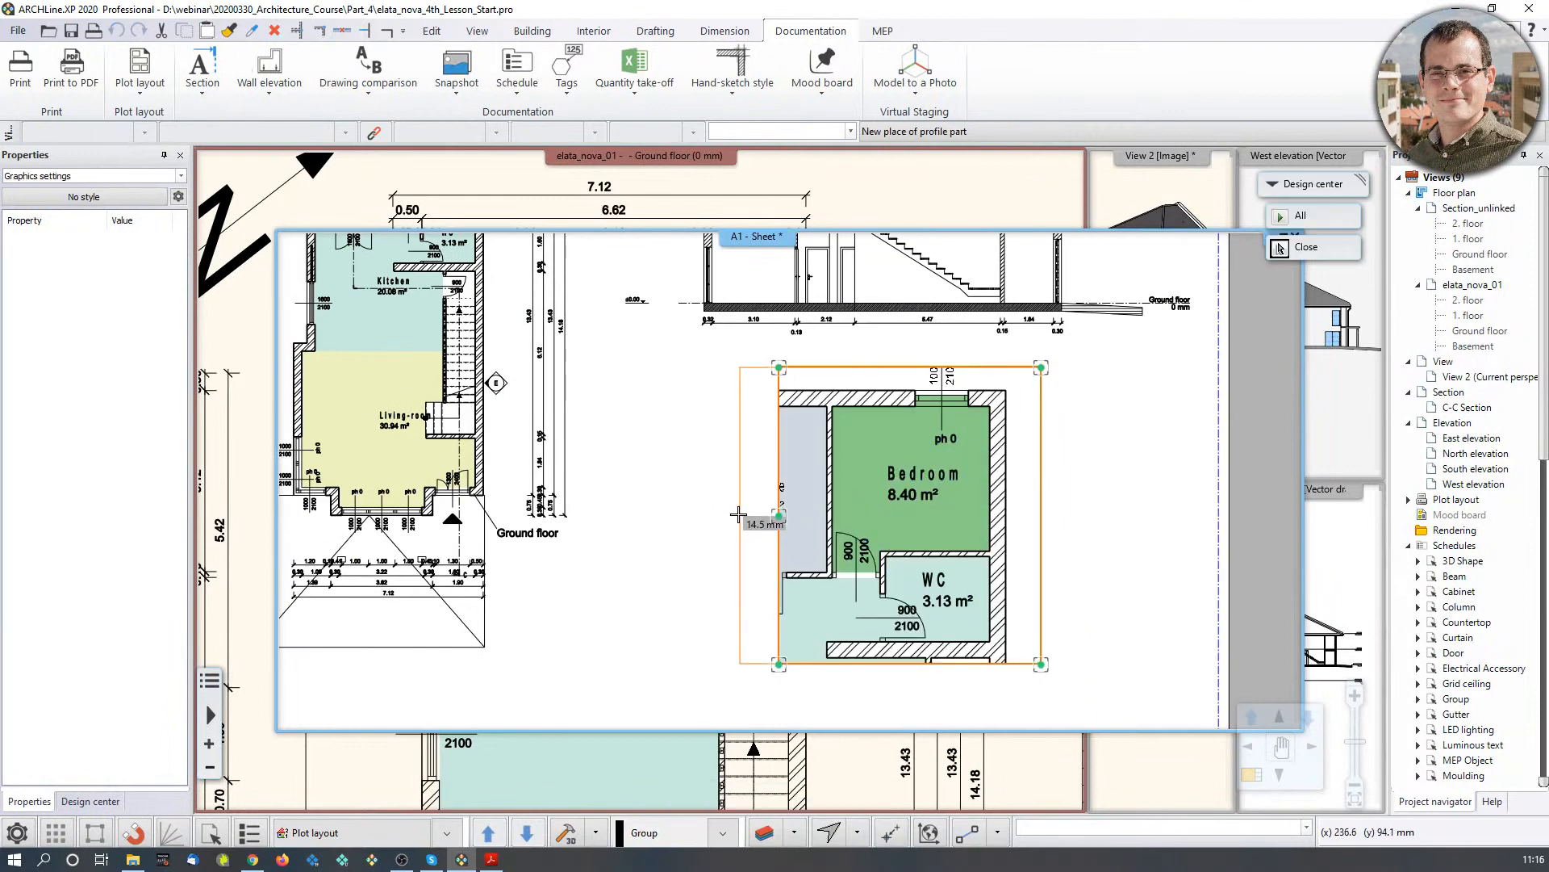
pyautogui.click(710, 533)
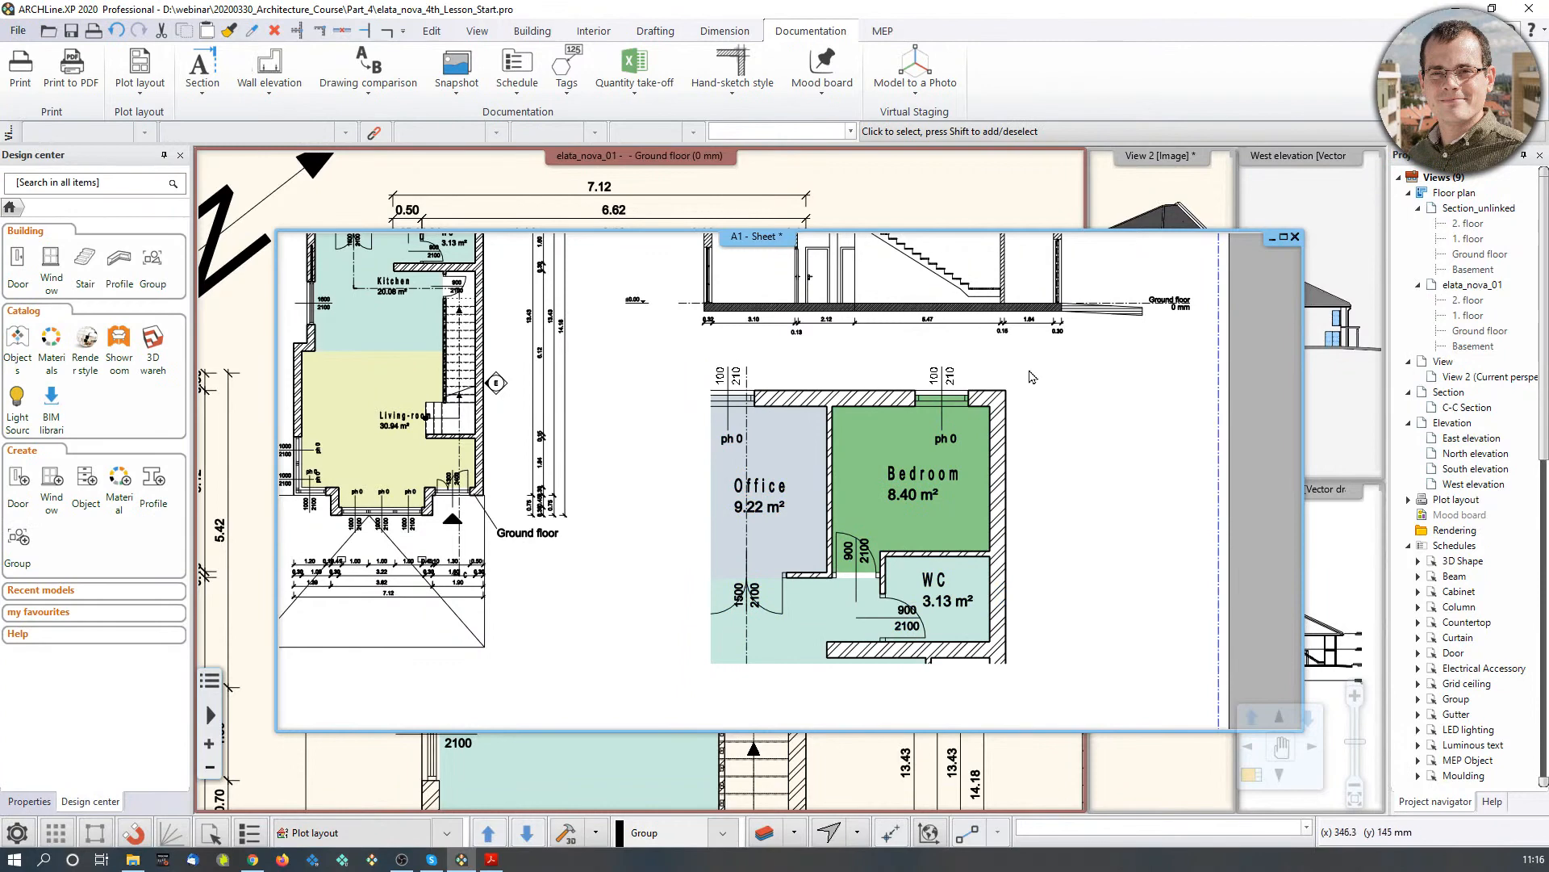
# Step: Compare the ground floor plan and the composed sheet with the sample layout in Print your first layout.pdf
pyautogui.click(938, 191)
pyautogui.scroll(-3, 723, 601)
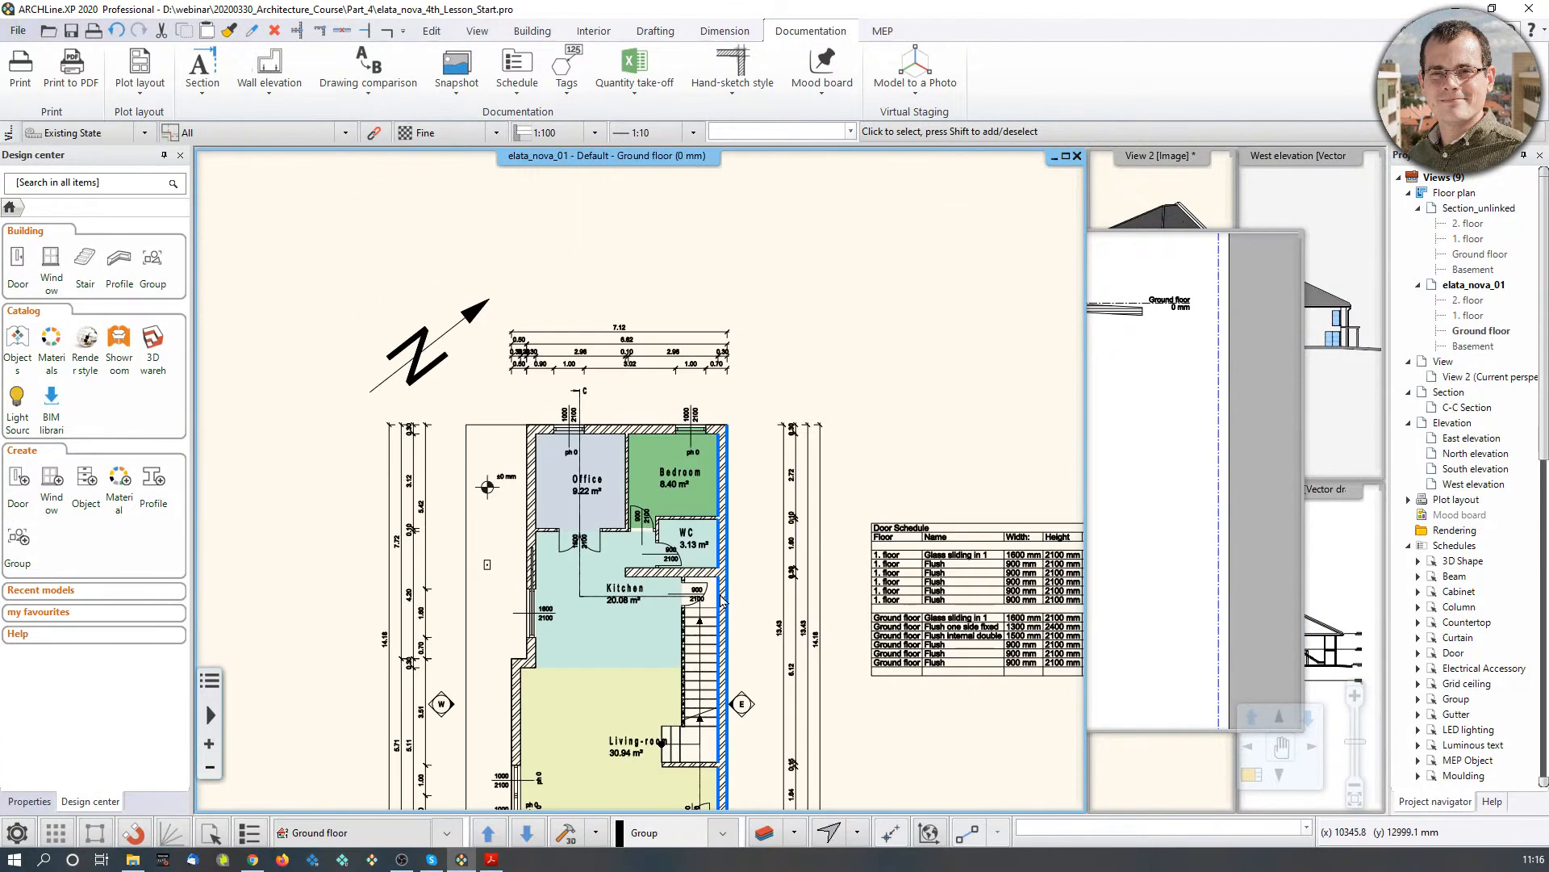
pyautogui.scroll(4, 723, 602)
pyautogui.click(1221, 528)
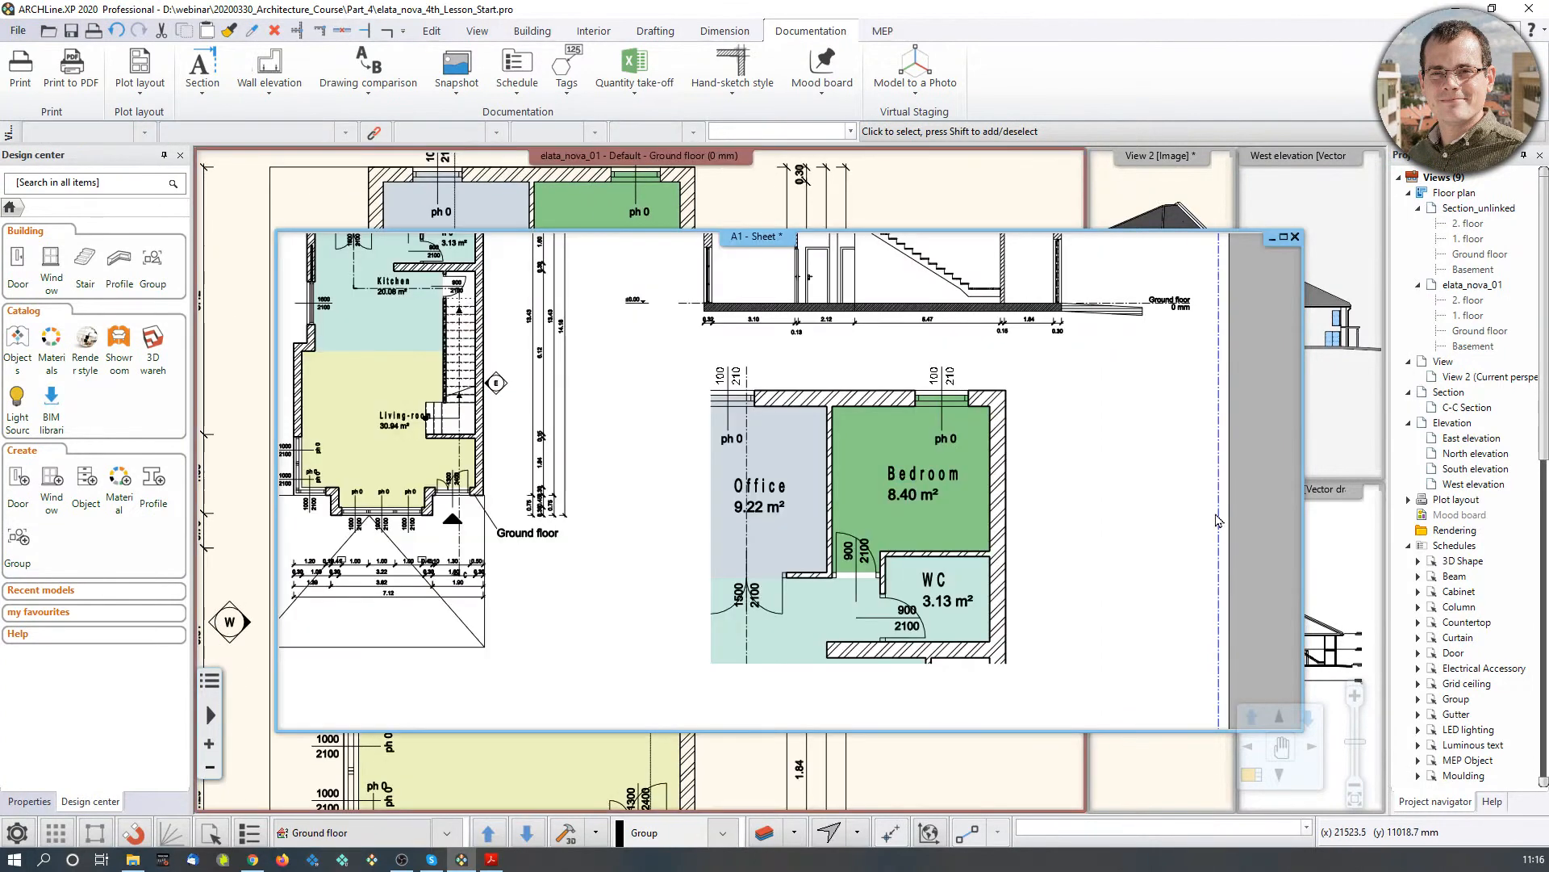
pyautogui.scroll(-2, 996, 532)
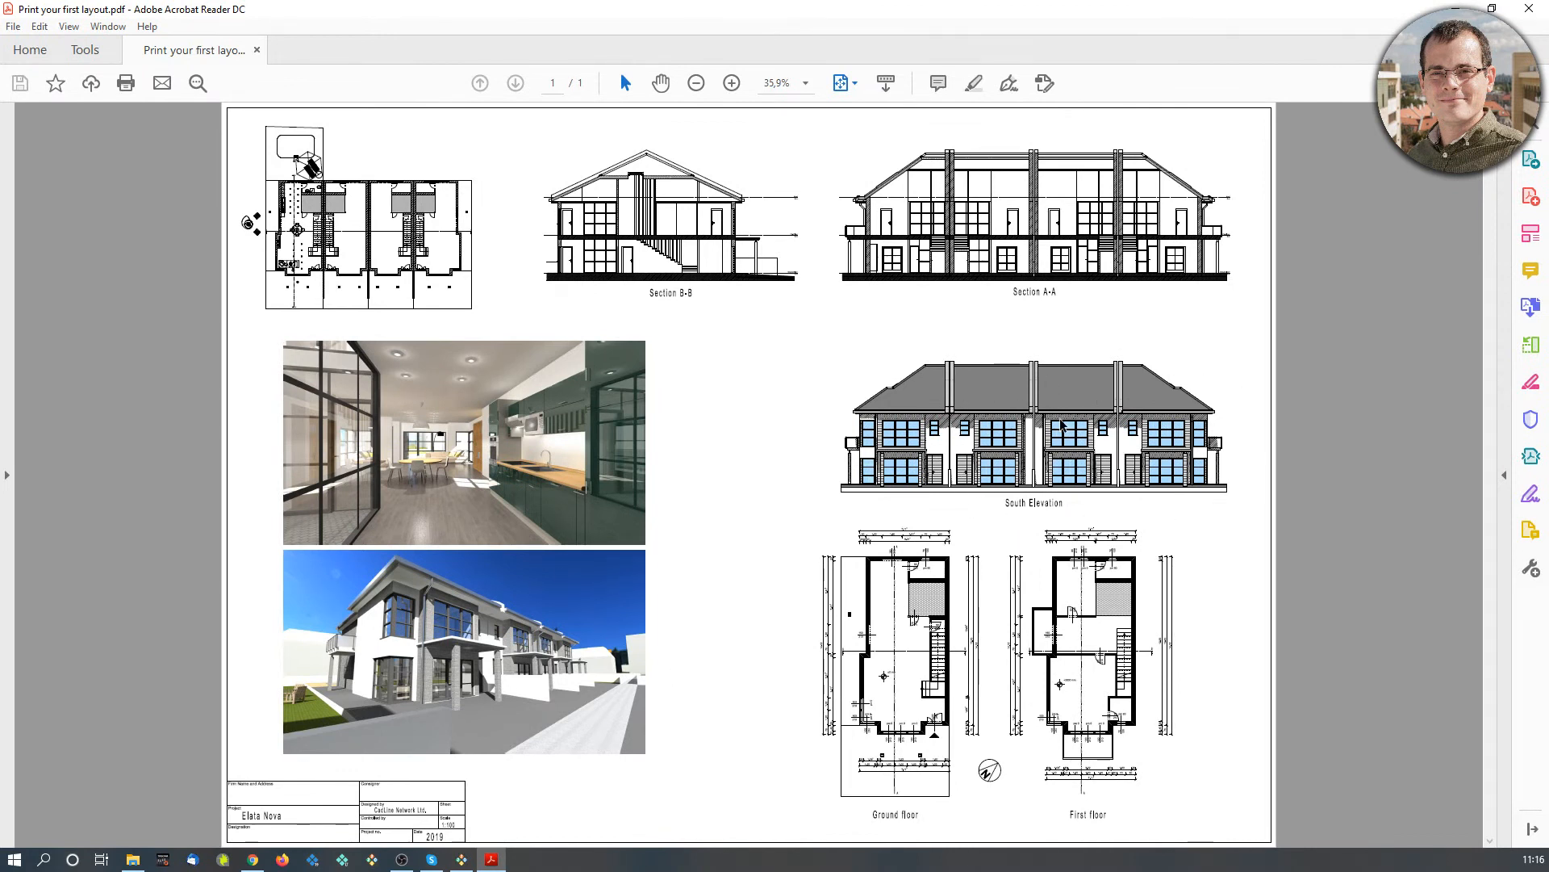
pyautogui.click(1455, 7)
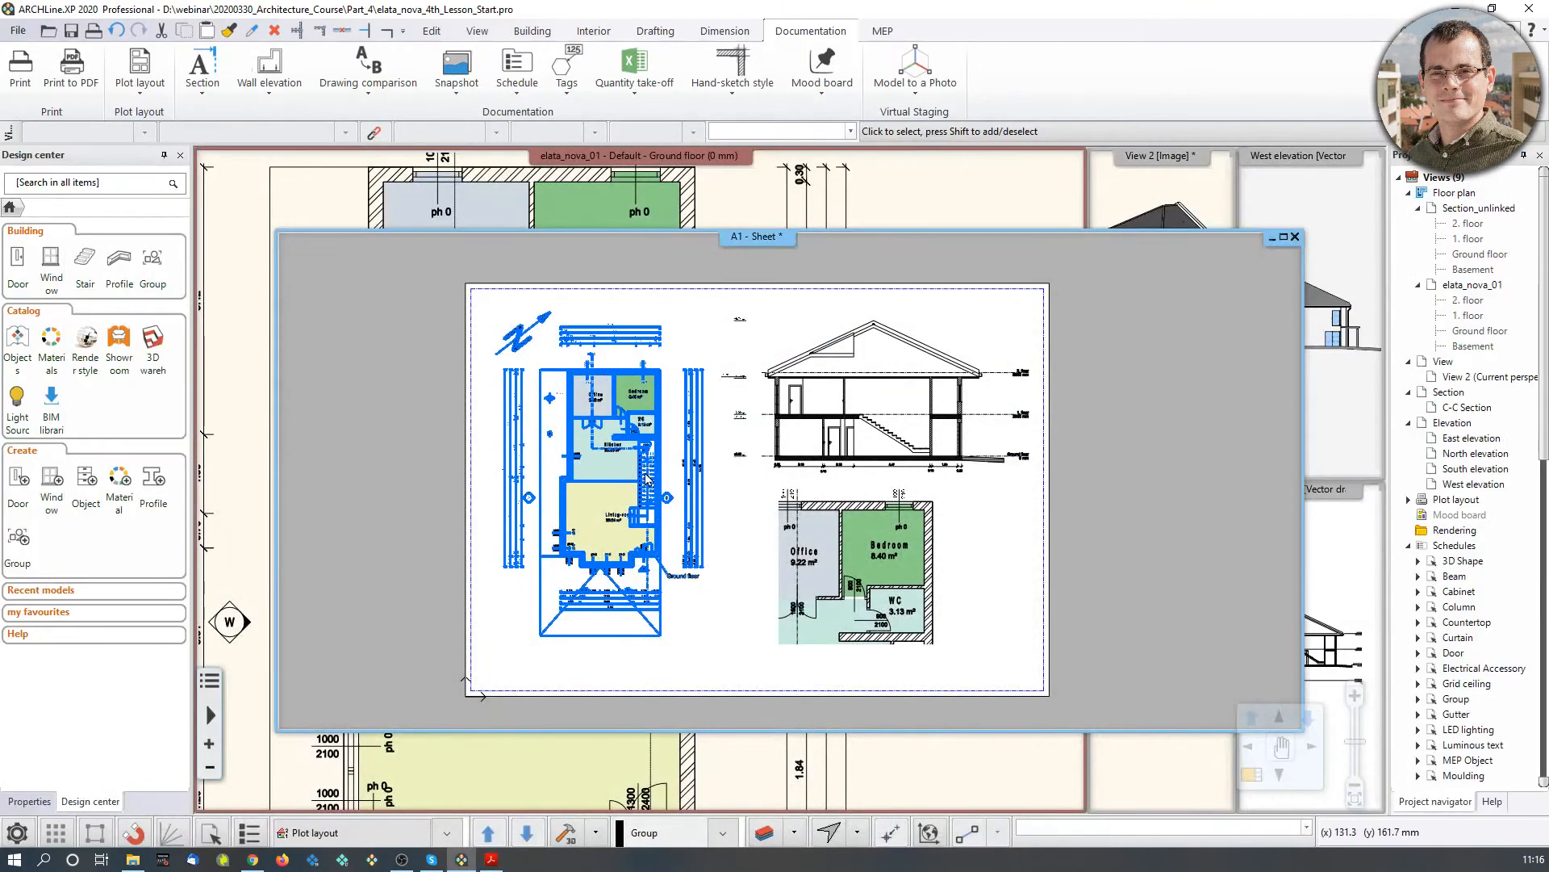
# Step: Start printing the sheet with PDF Printing and set the output file to Webinar_layout_1 in the Part_4 folder
pyautogui.click(88, 84)
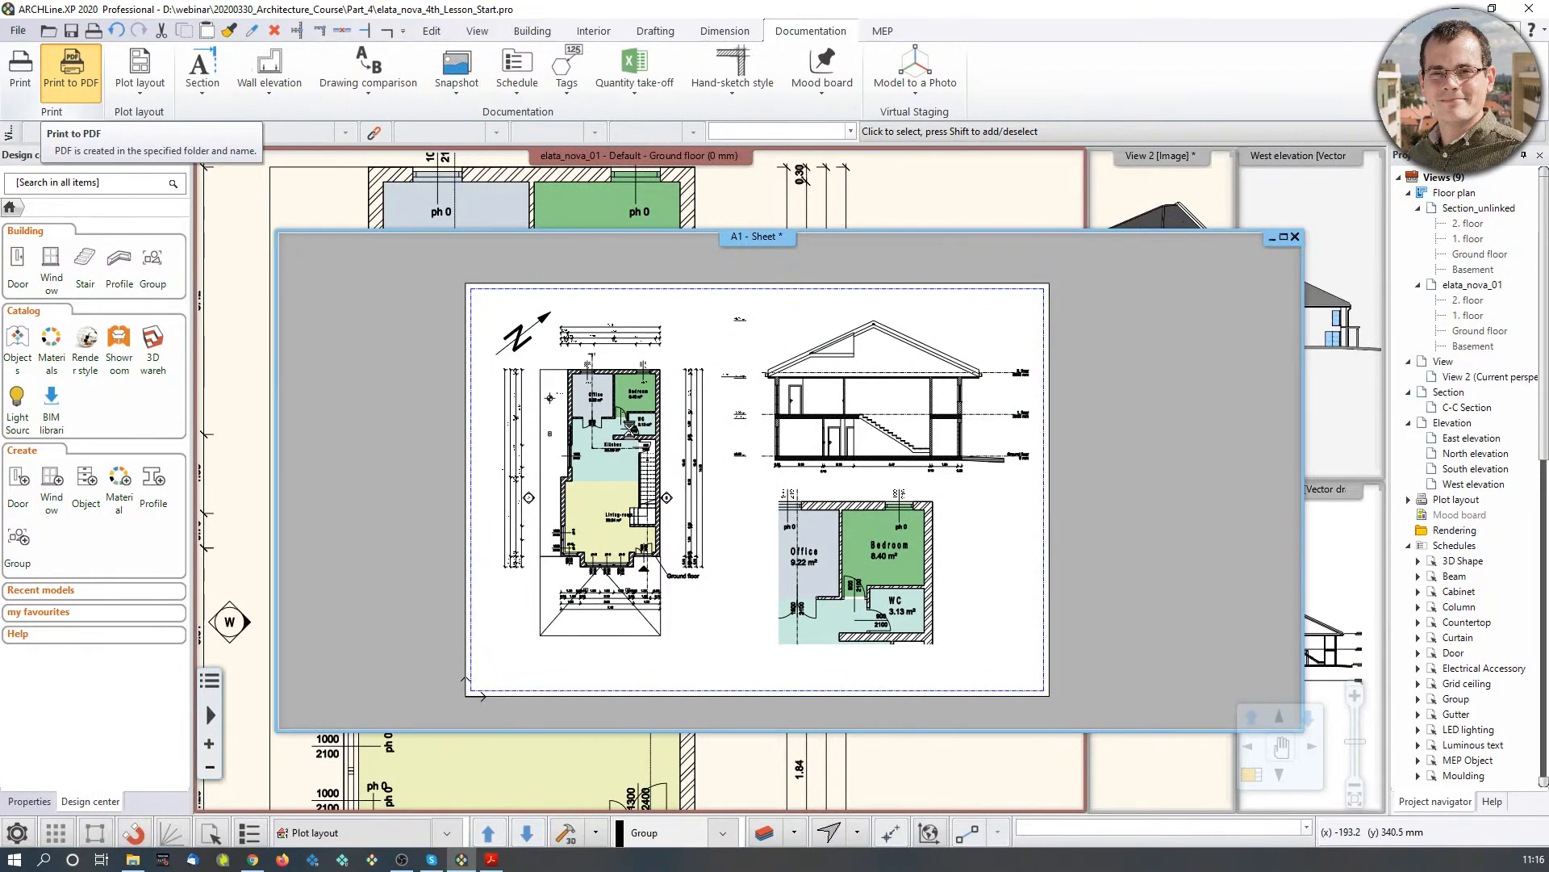
pyautogui.click(635, 435)
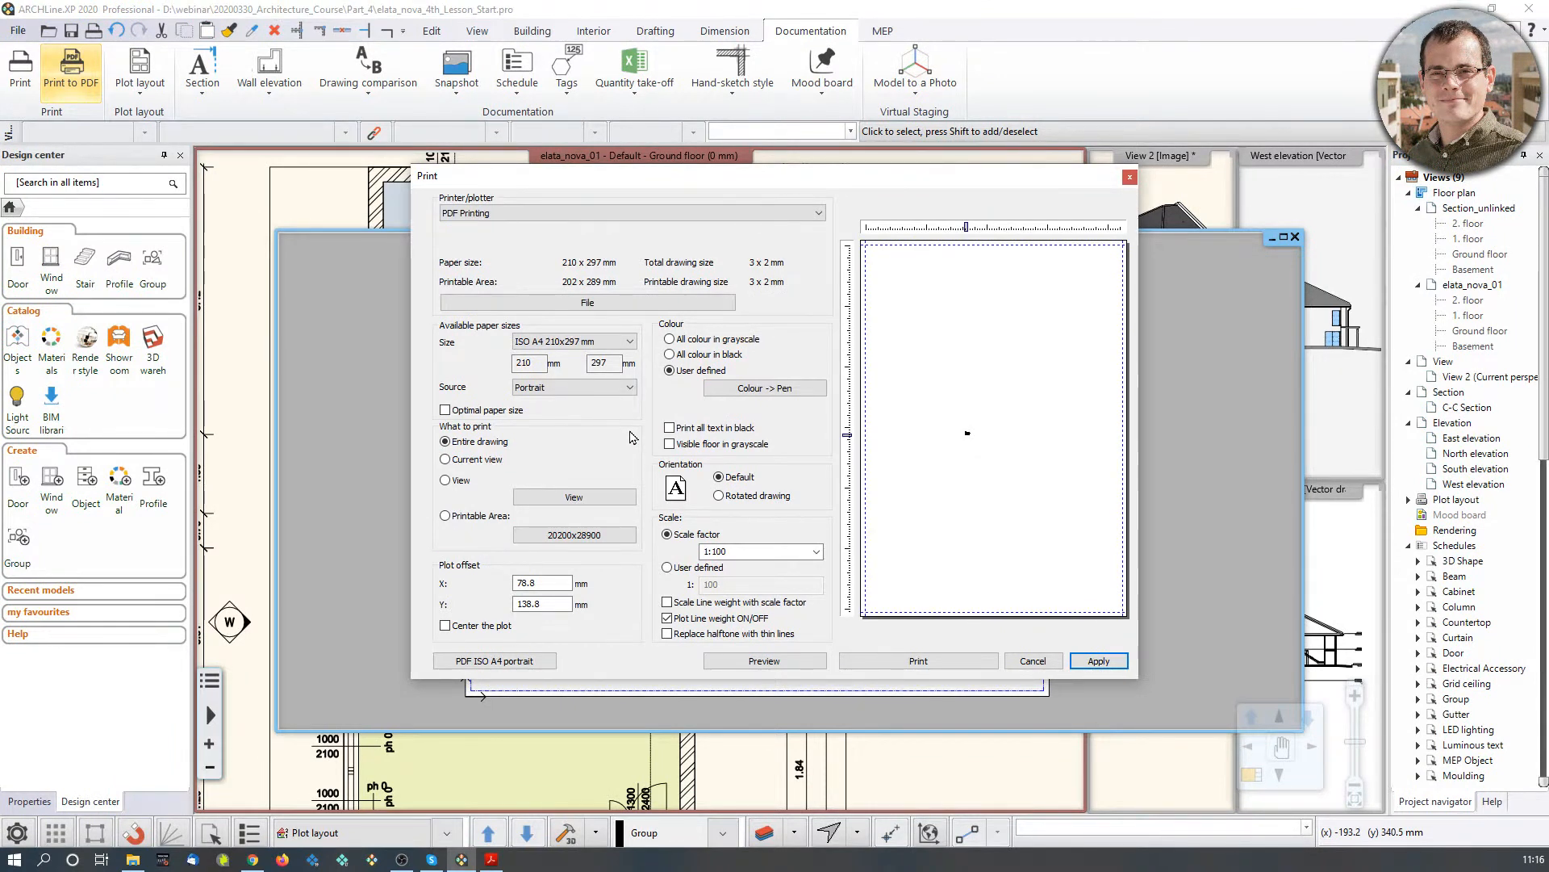
pyautogui.click(781, 211)
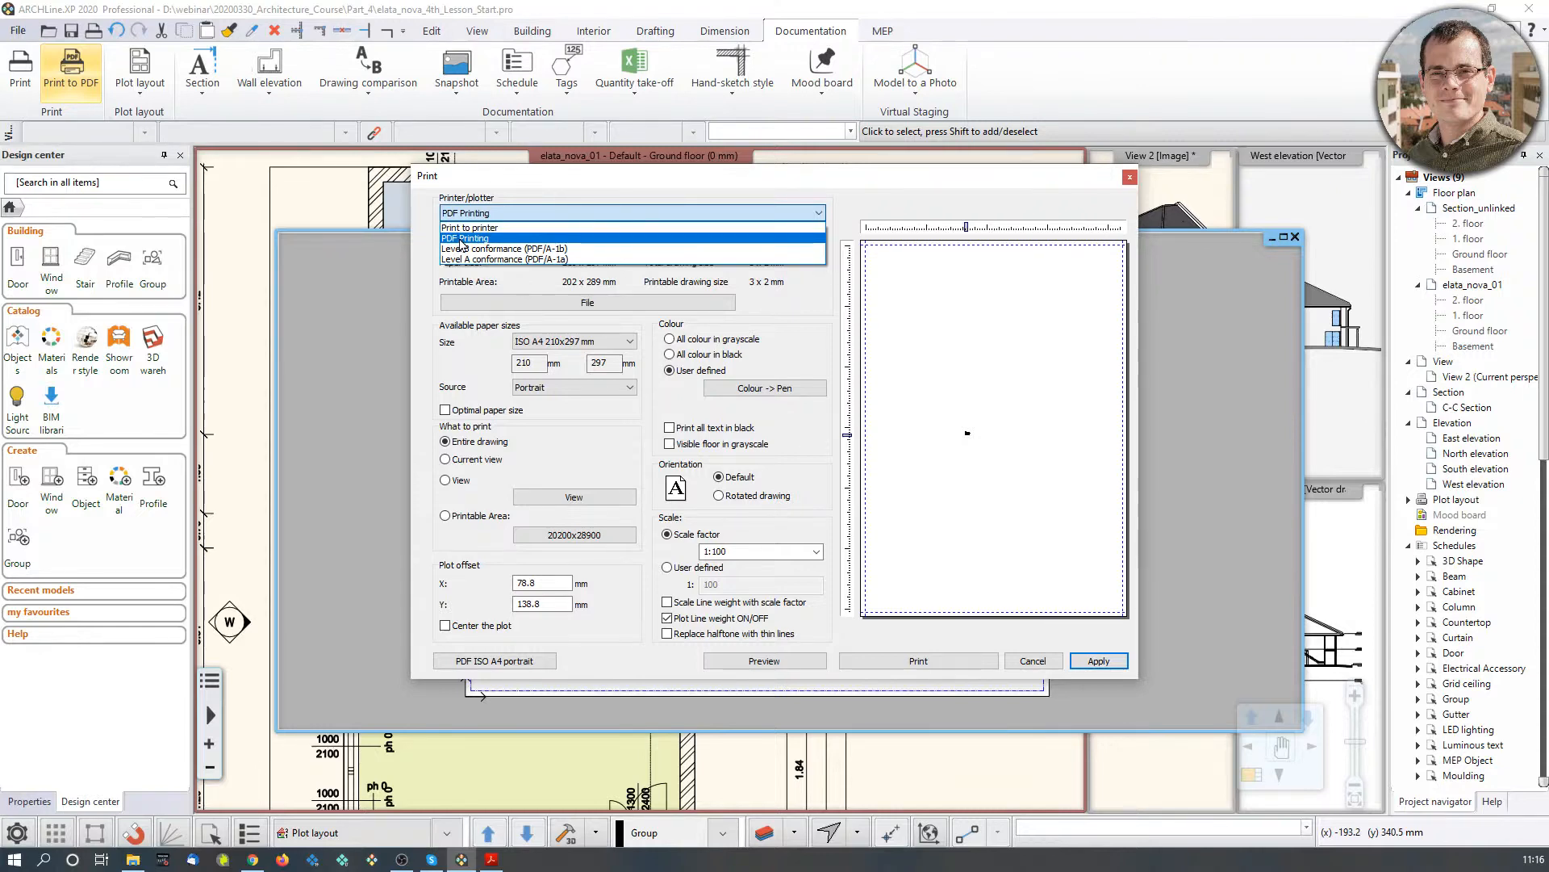
pyautogui.click(493, 239)
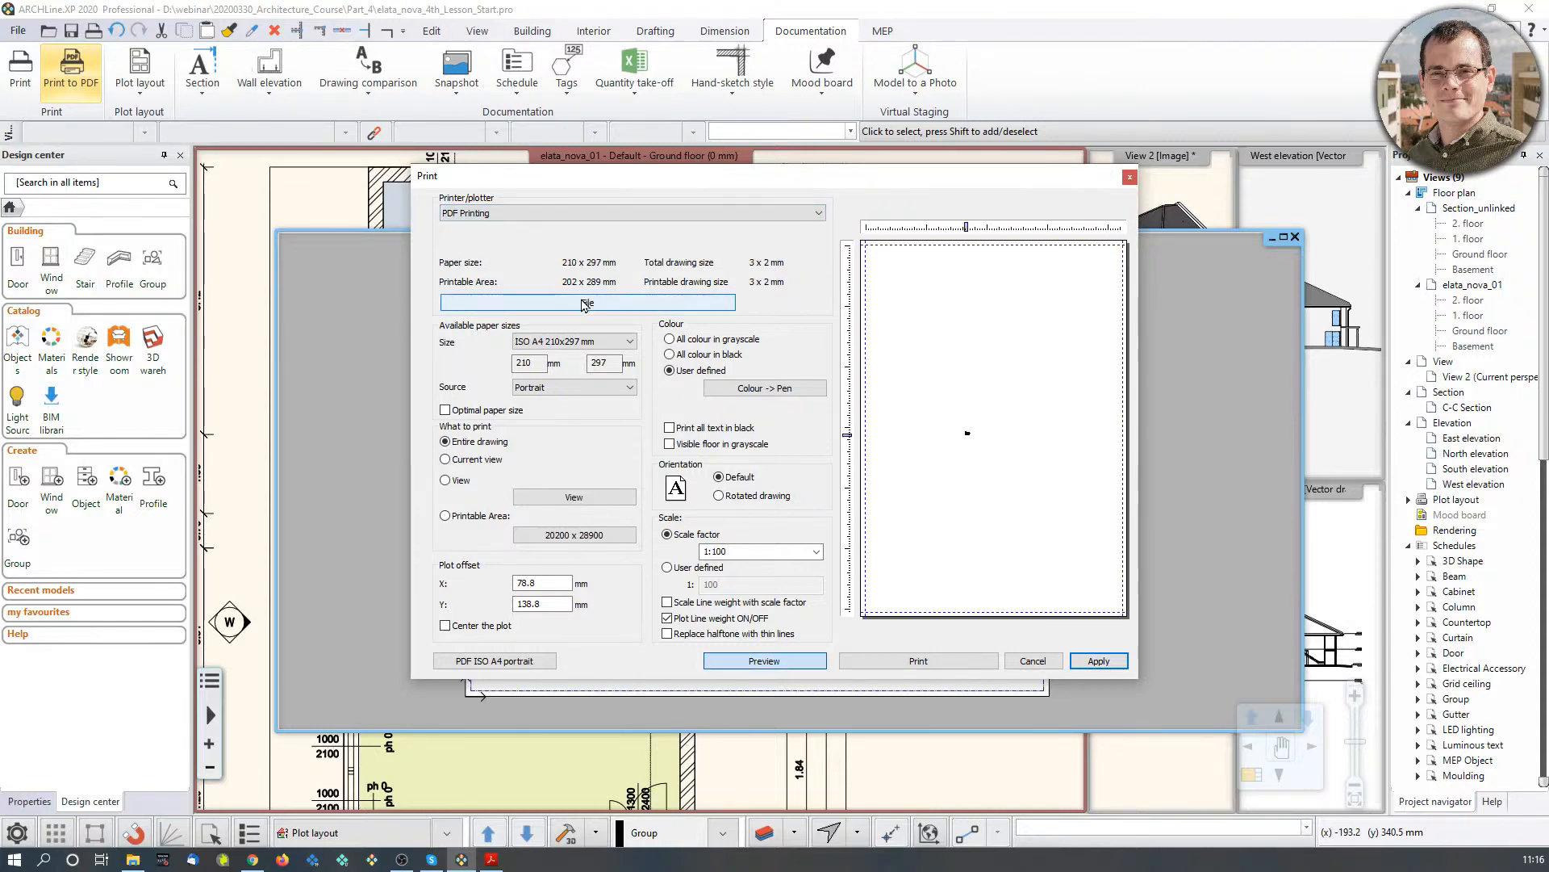
pyautogui.click(585, 304)
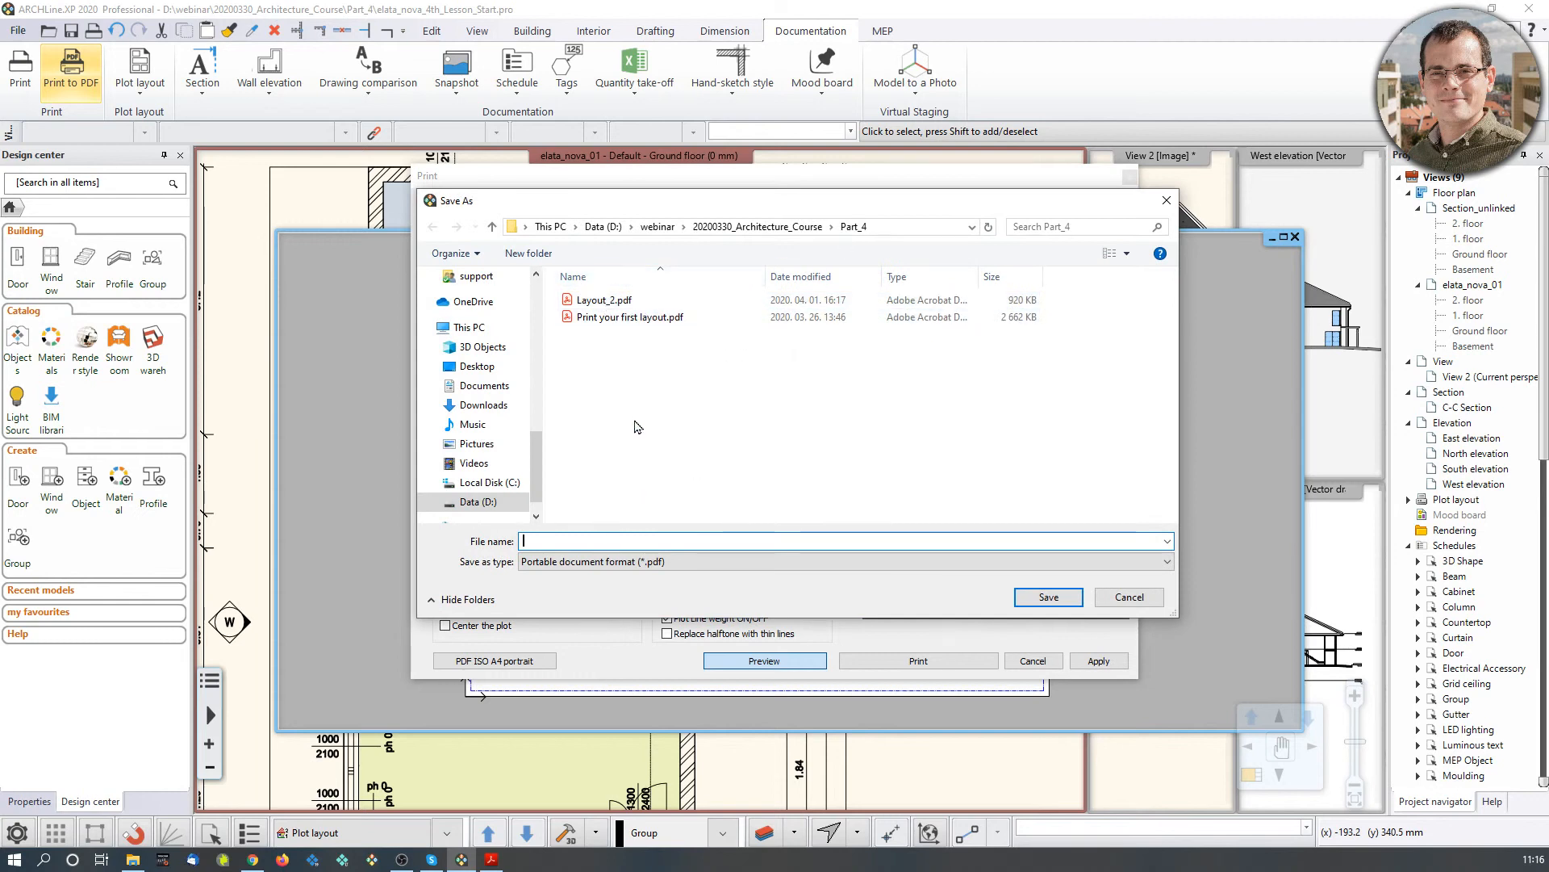
pyautogui.write('WEbi')
pyautogui.write('ebinar_')
pyautogui.write('layout_1')
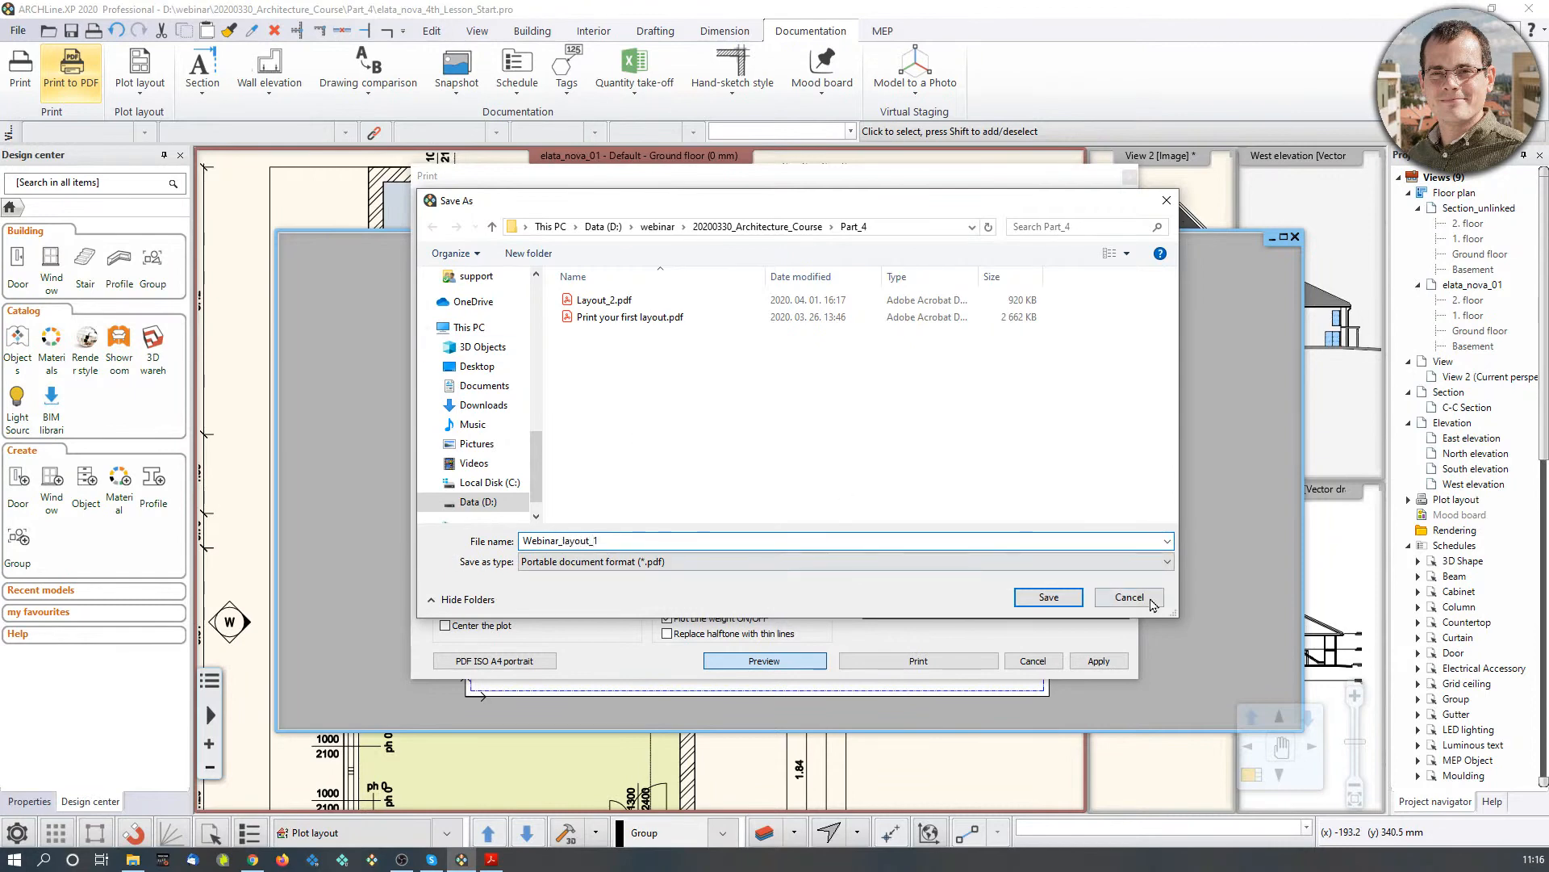
pyautogui.click(1047, 597)
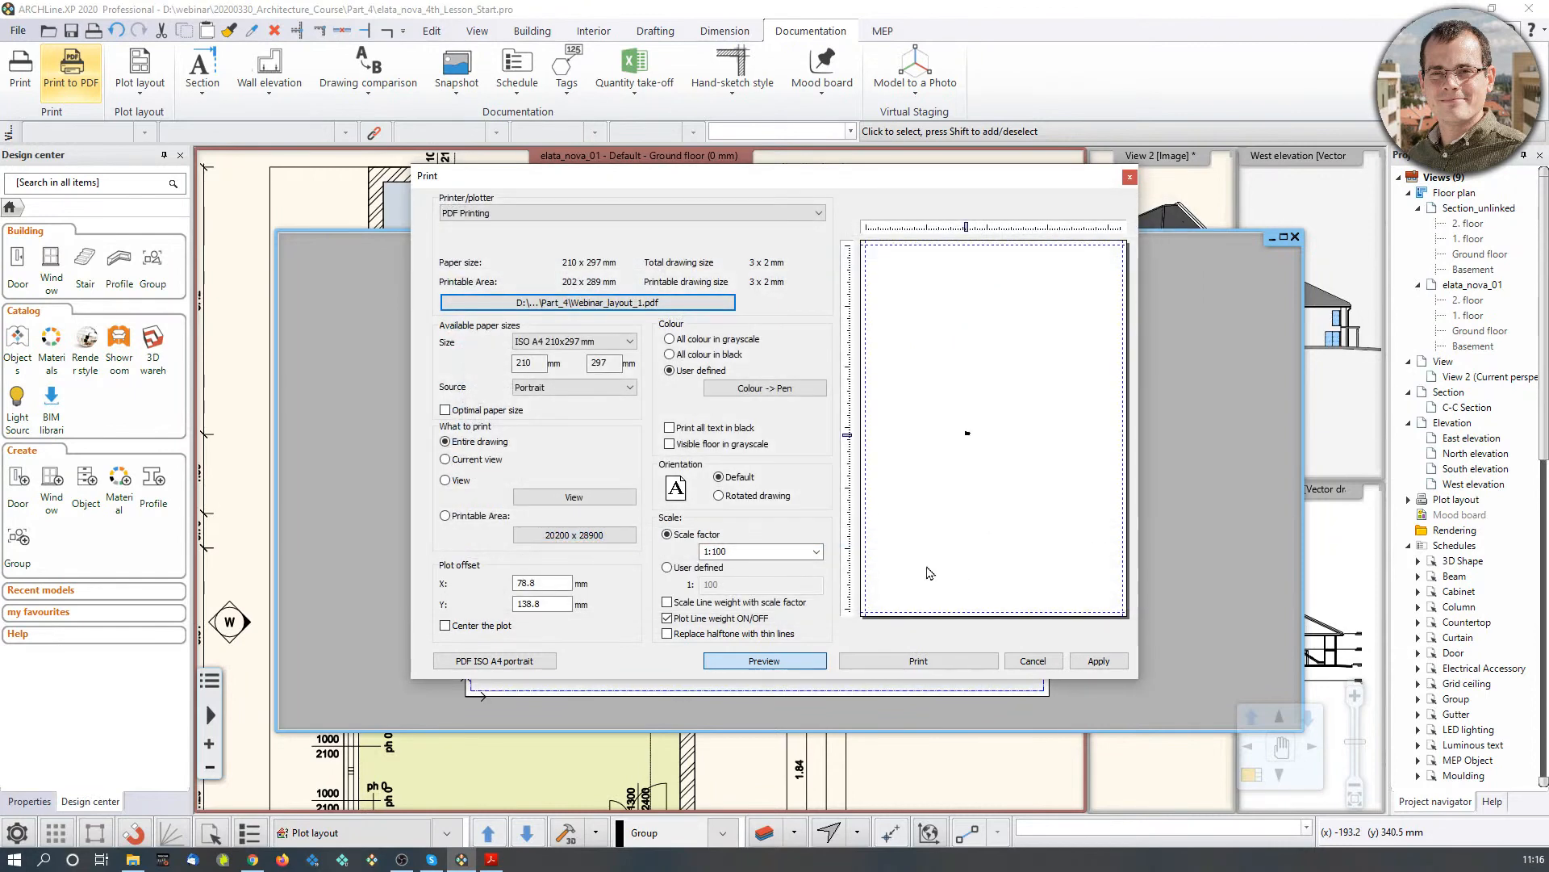
# Step: Set the print paper to ISO A3 297x420 mm in Landscape
pyautogui.click(628, 342)
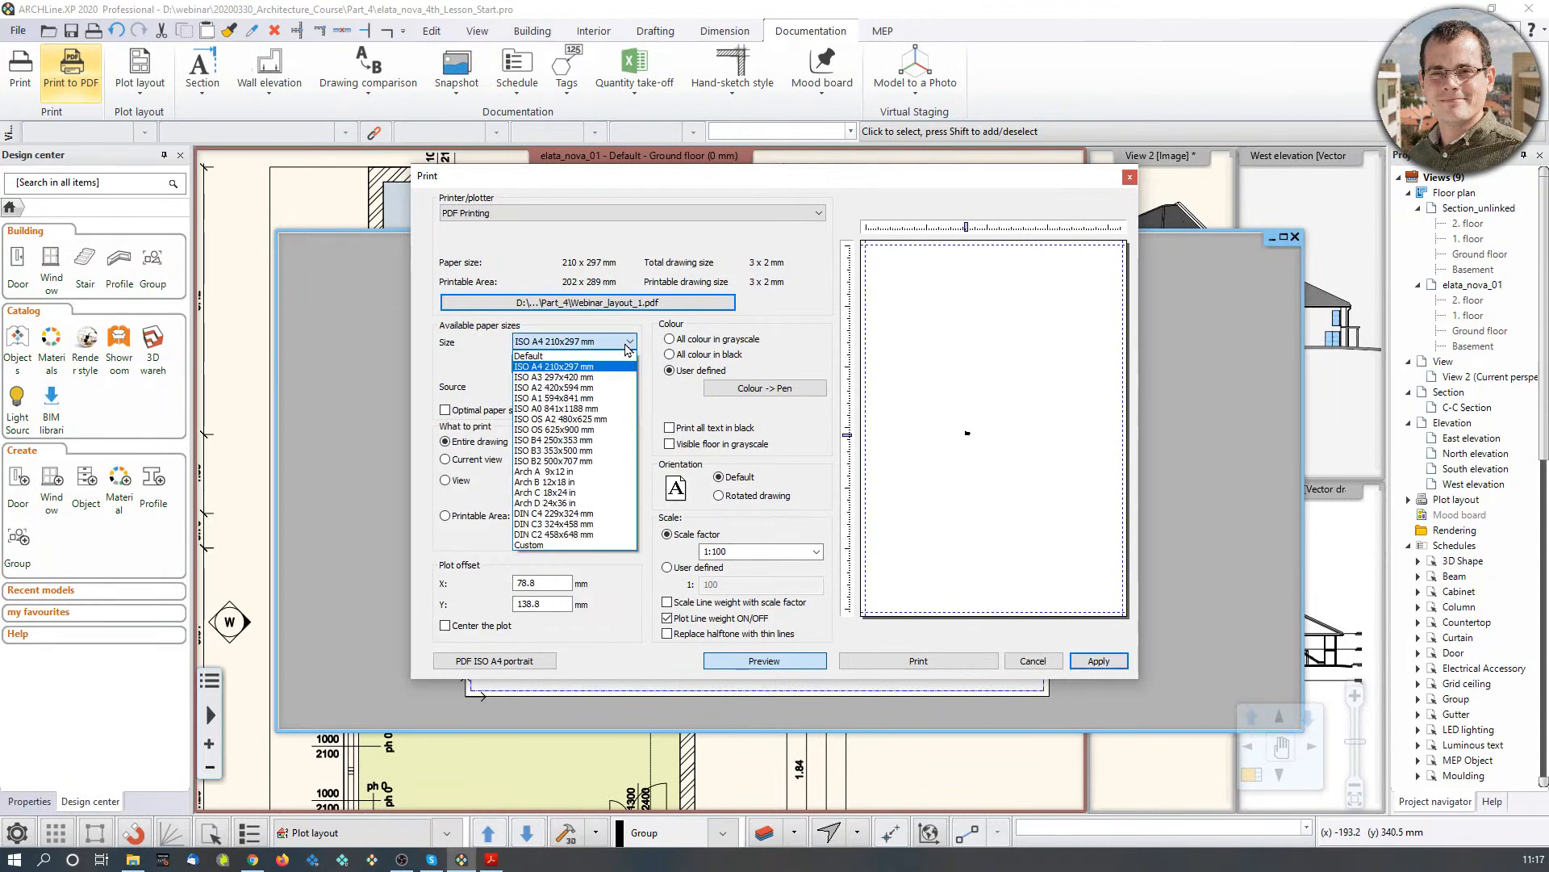
pyautogui.click(606, 376)
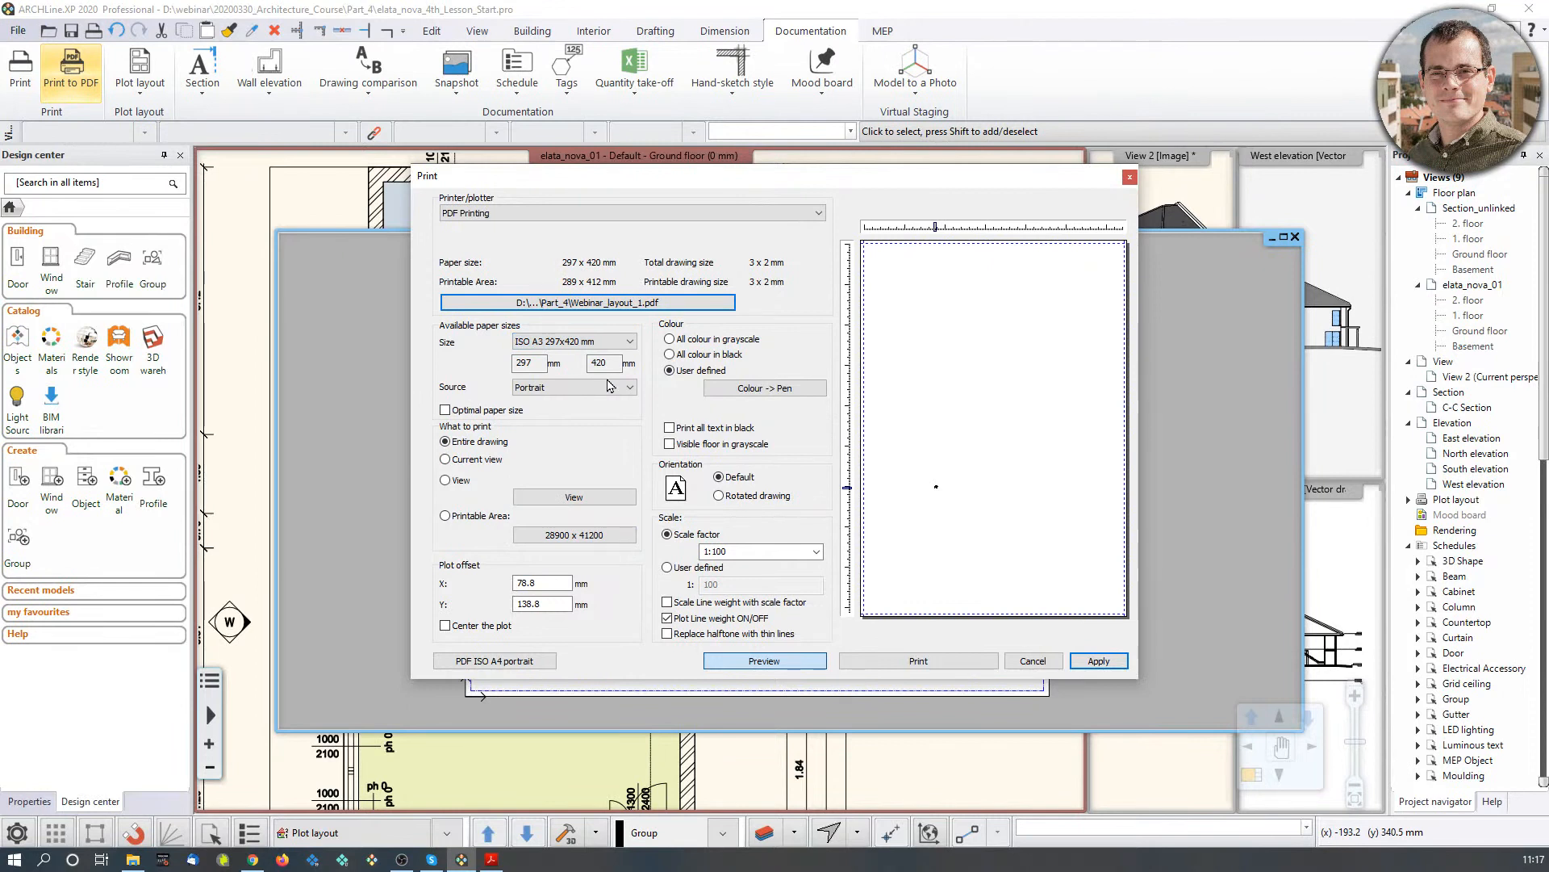
pyautogui.click(595, 388)
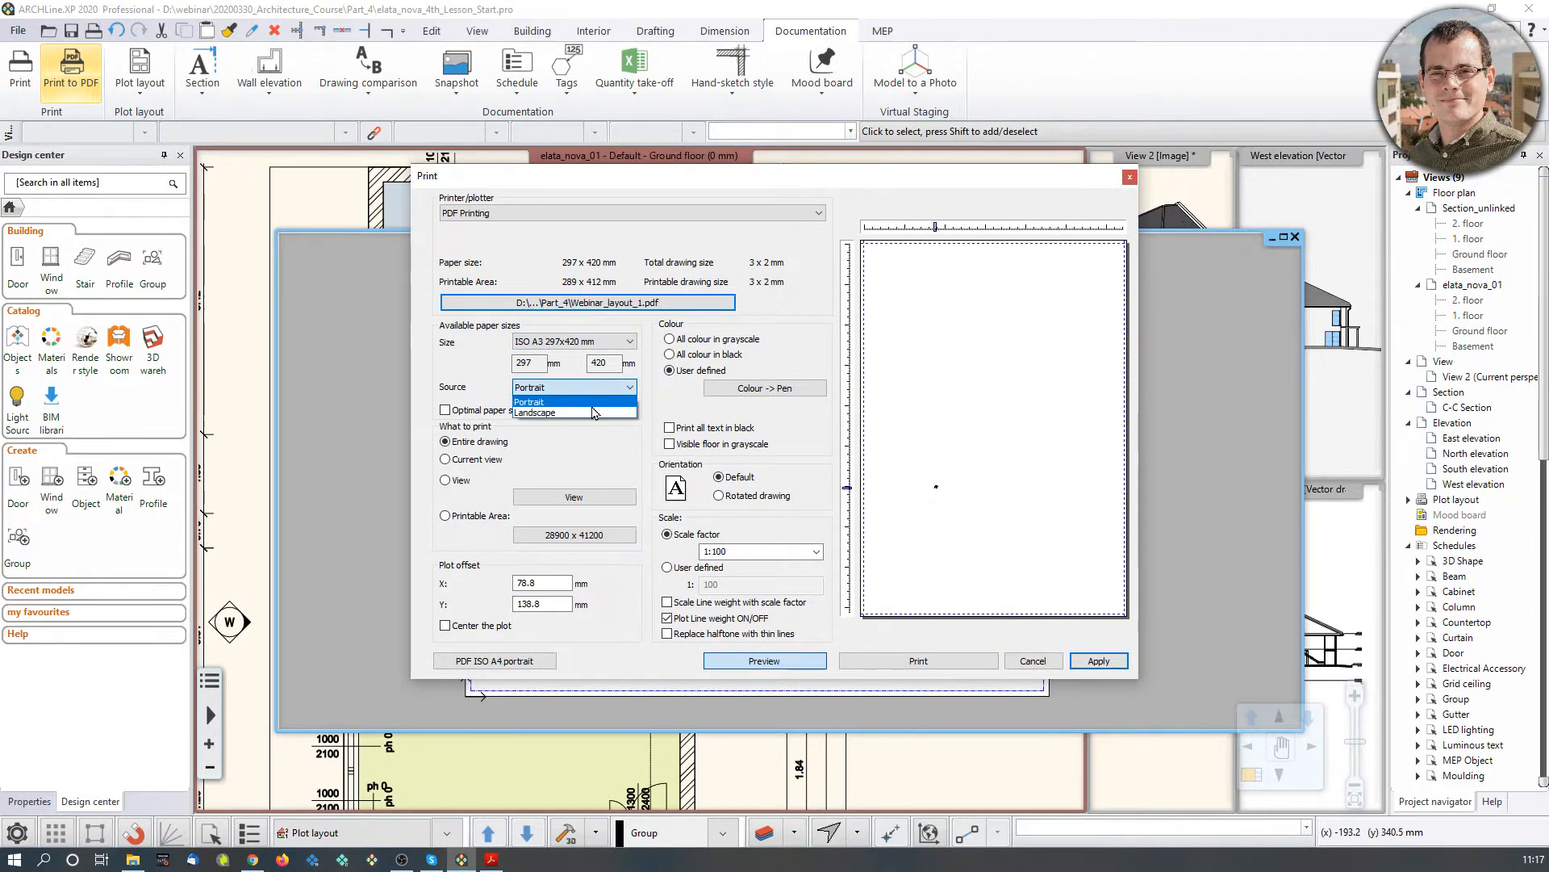
pyautogui.click(596, 415)
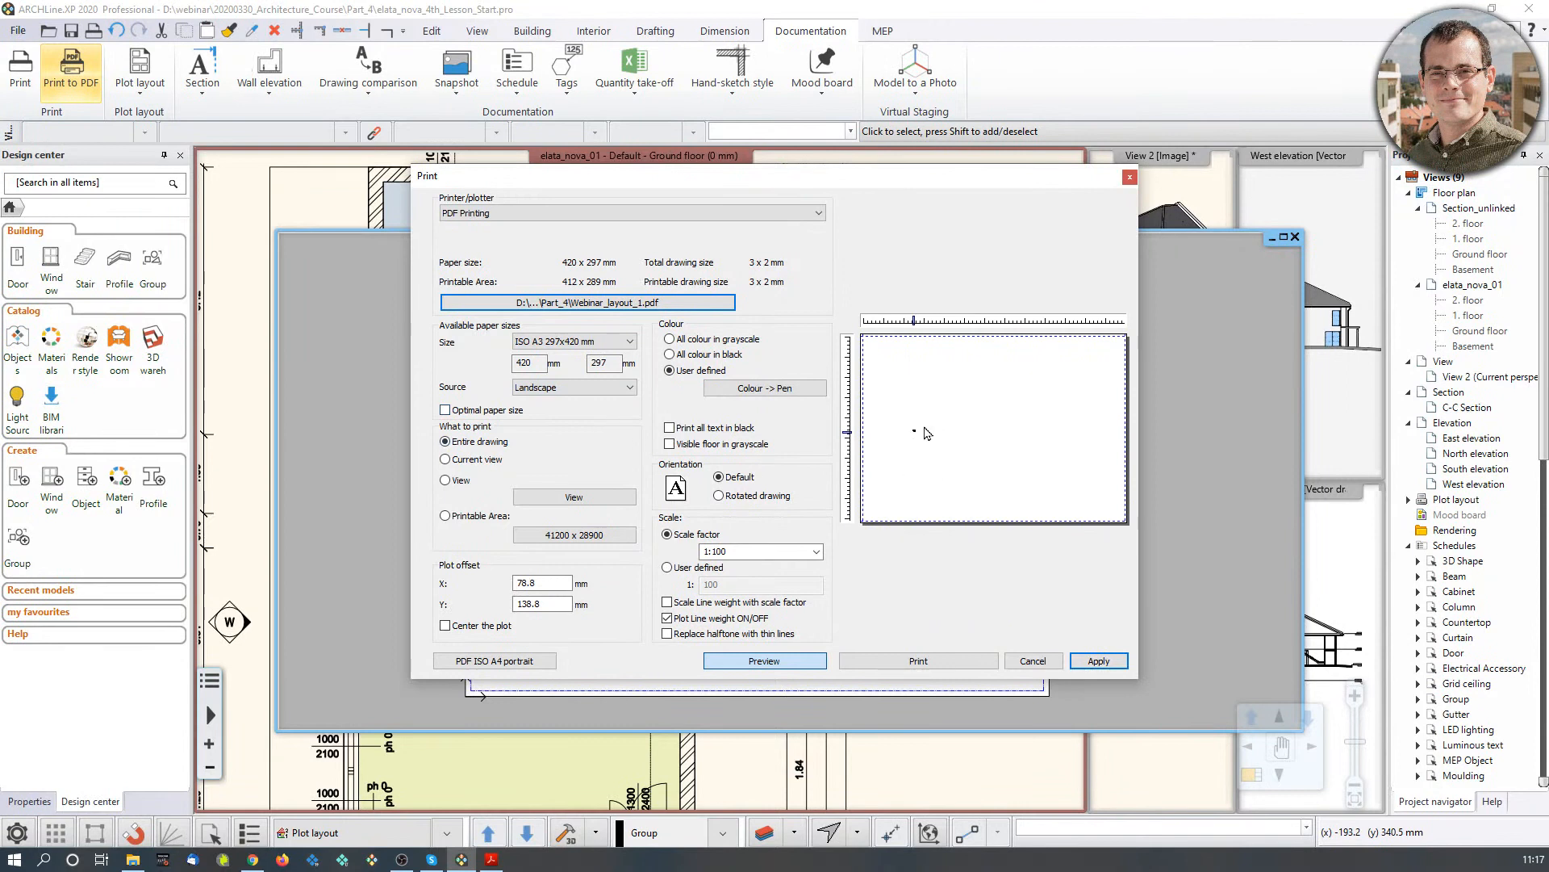
# Step: Set the print scale factor to 1:1 and centre the plot on the paper
pyautogui.moveTo(959, 181); pyautogui.dragTo(638, 150)
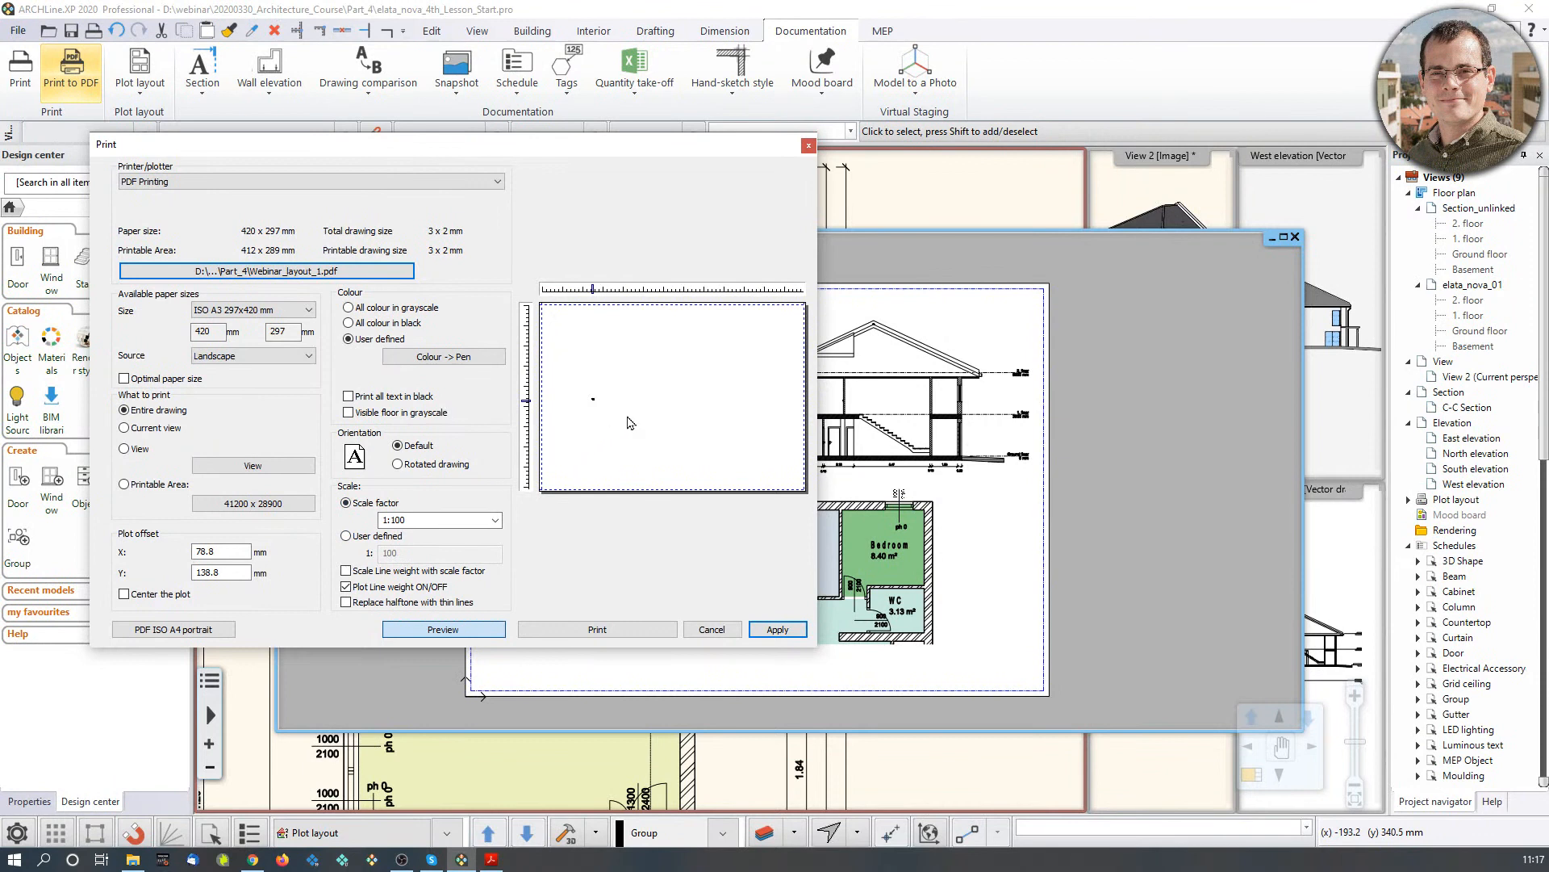
pyautogui.click(494, 520)
pyautogui.click(436, 556)
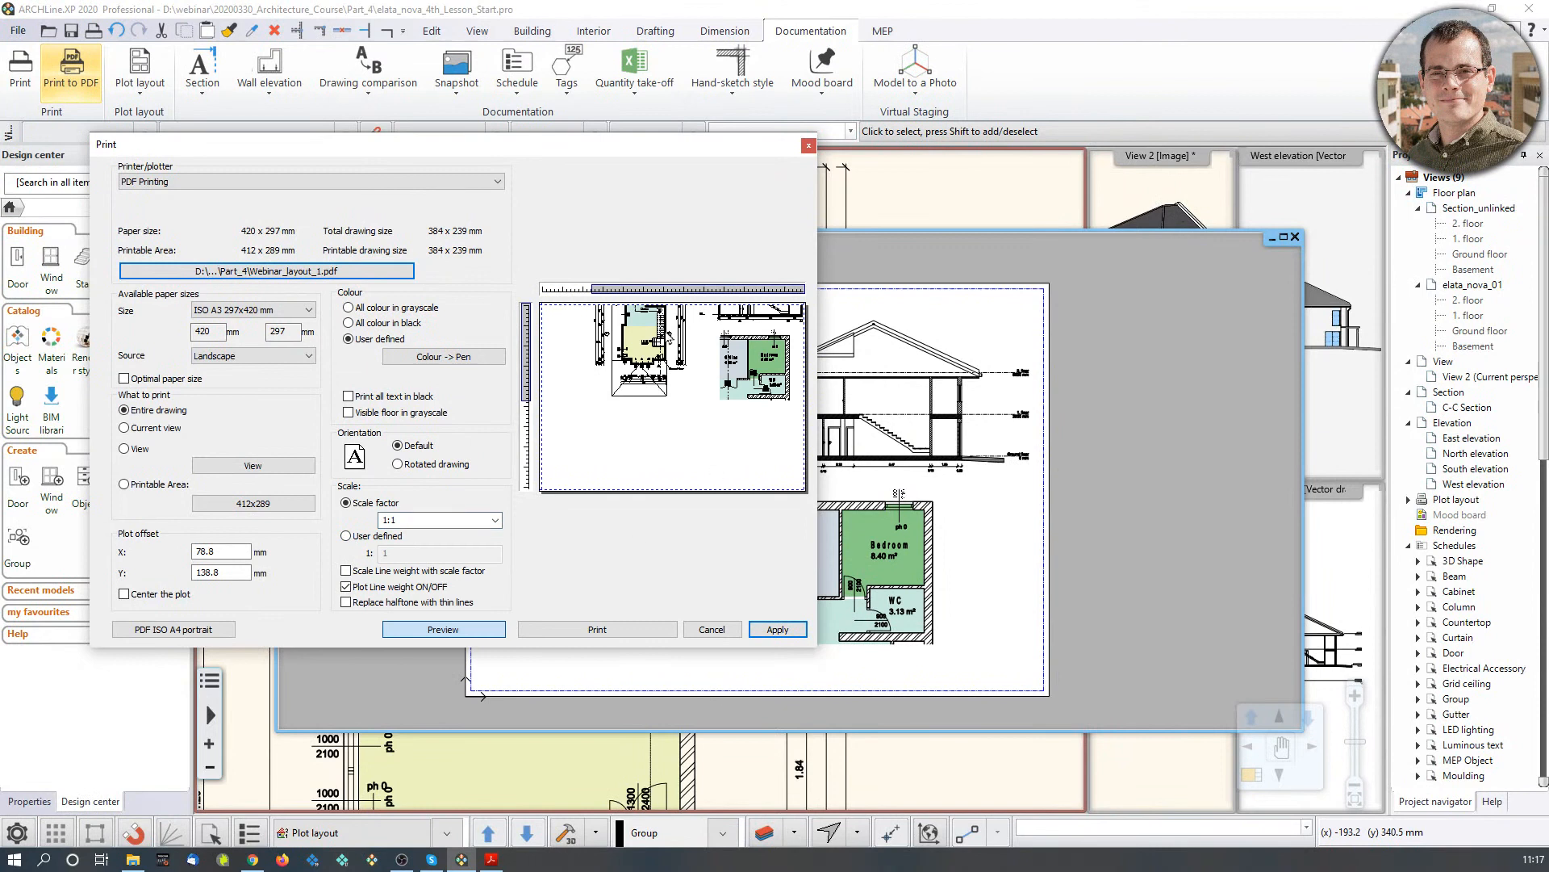
pyautogui.click(124, 594)
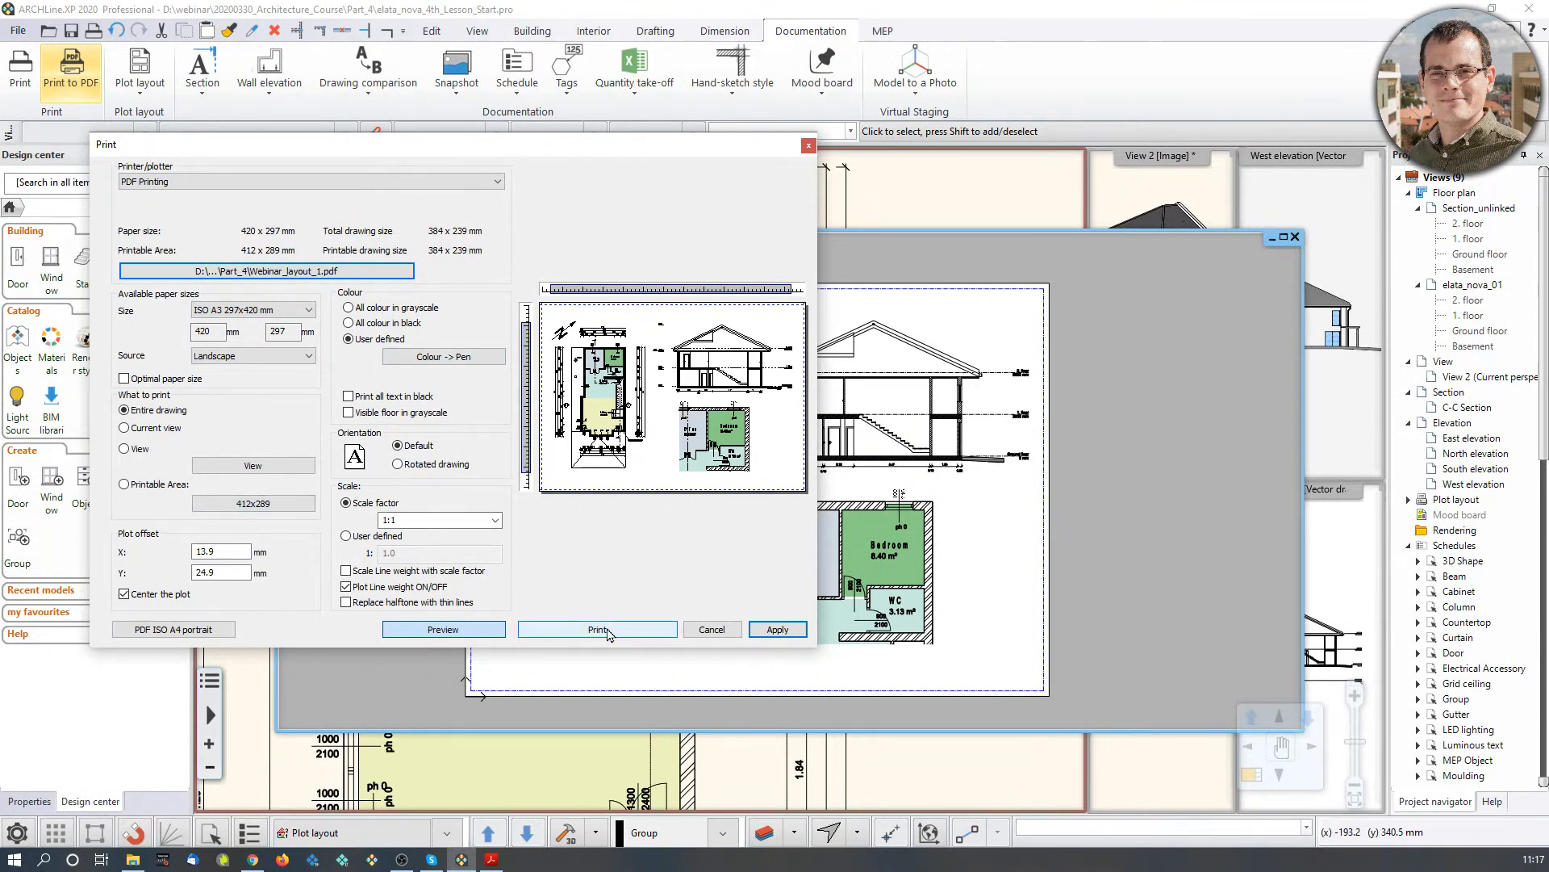
# Step: Print the sheet to Webinar_layout_1.pdf and check the output in Acrobat Reader
pyautogui.click(607, 629)
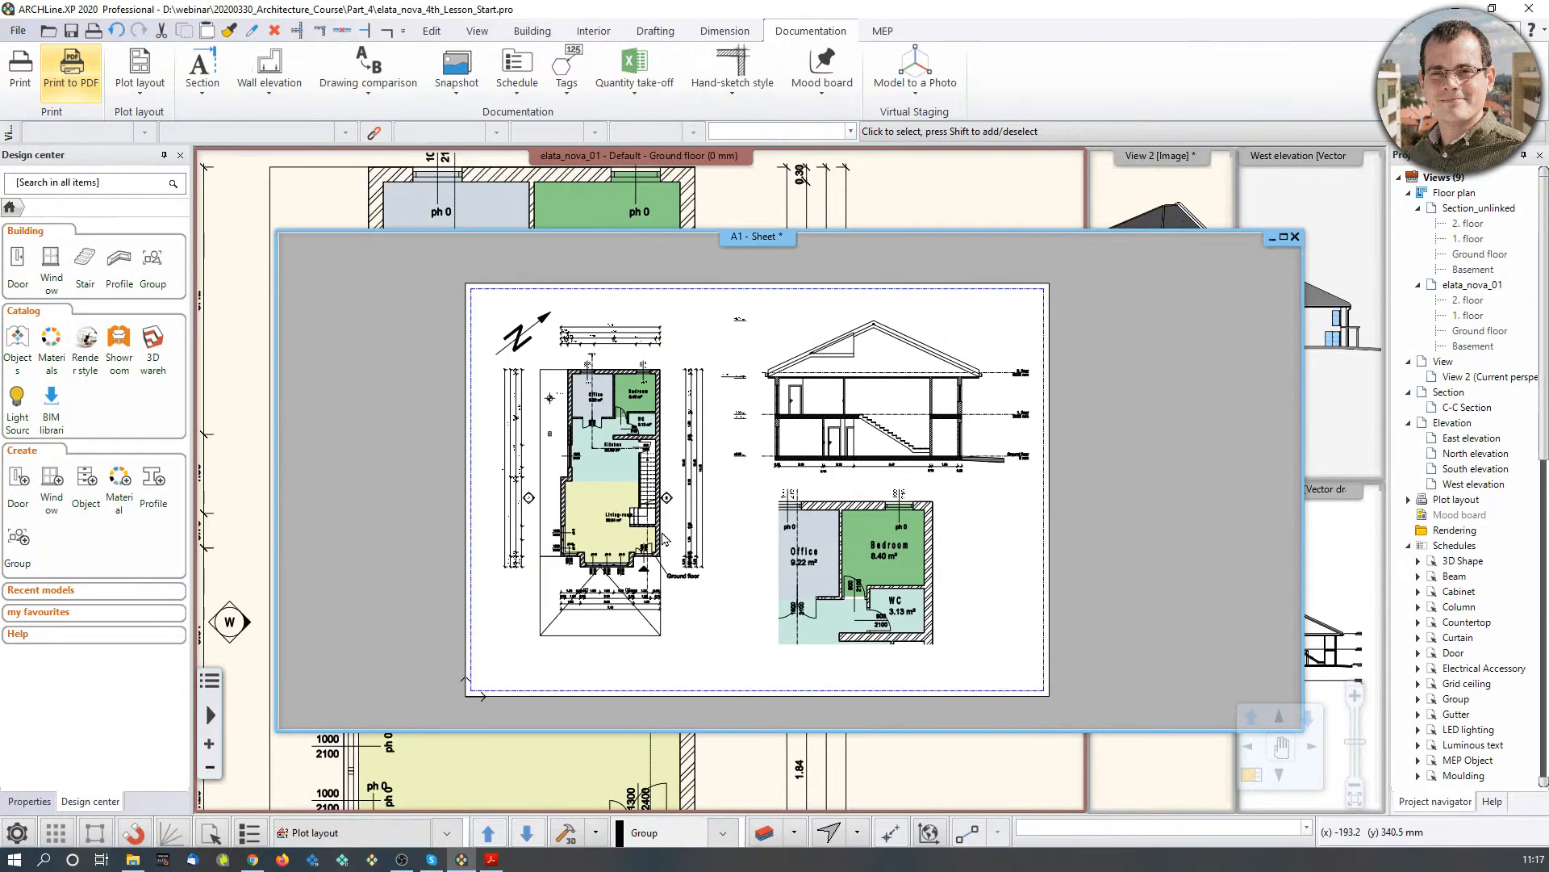
pyautogui.click(664, 539)
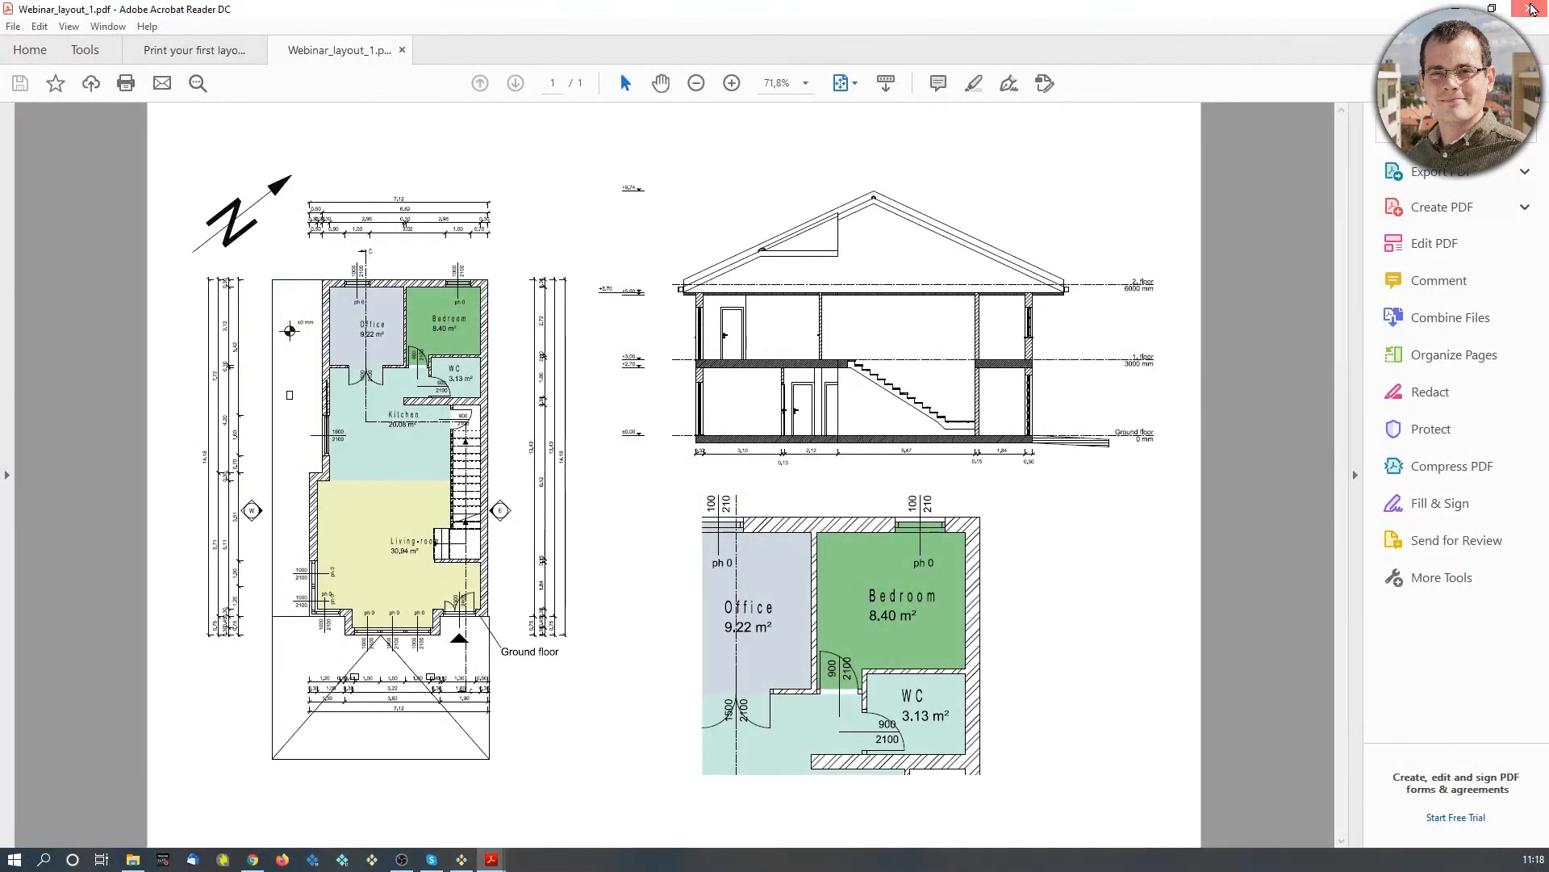
pyautogui.click(1531, 10)
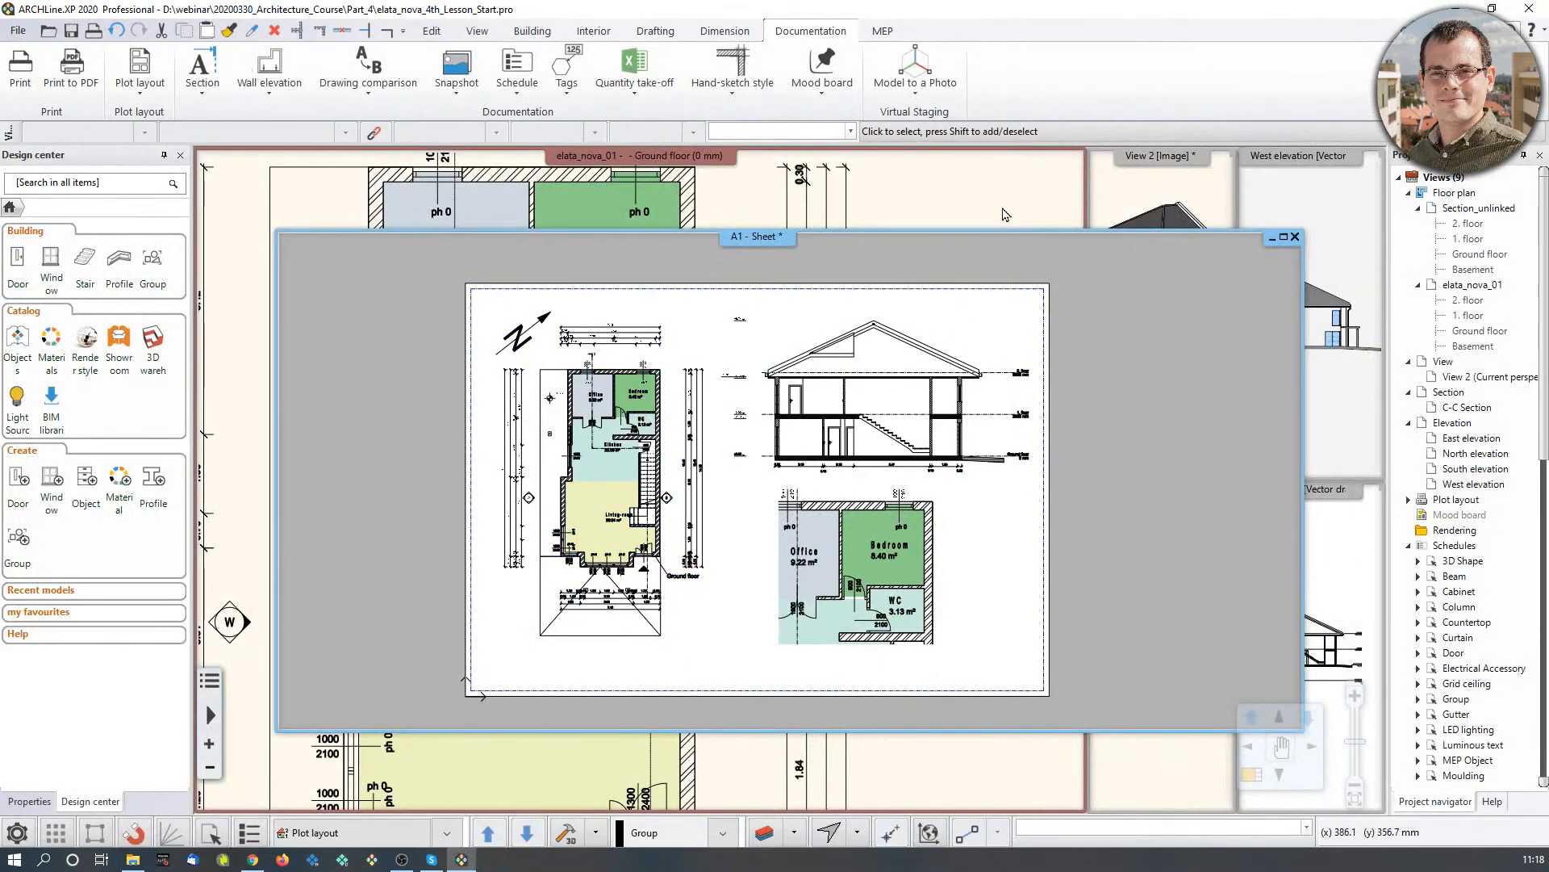
pyautogui.scroll(-3, 1141, 371)
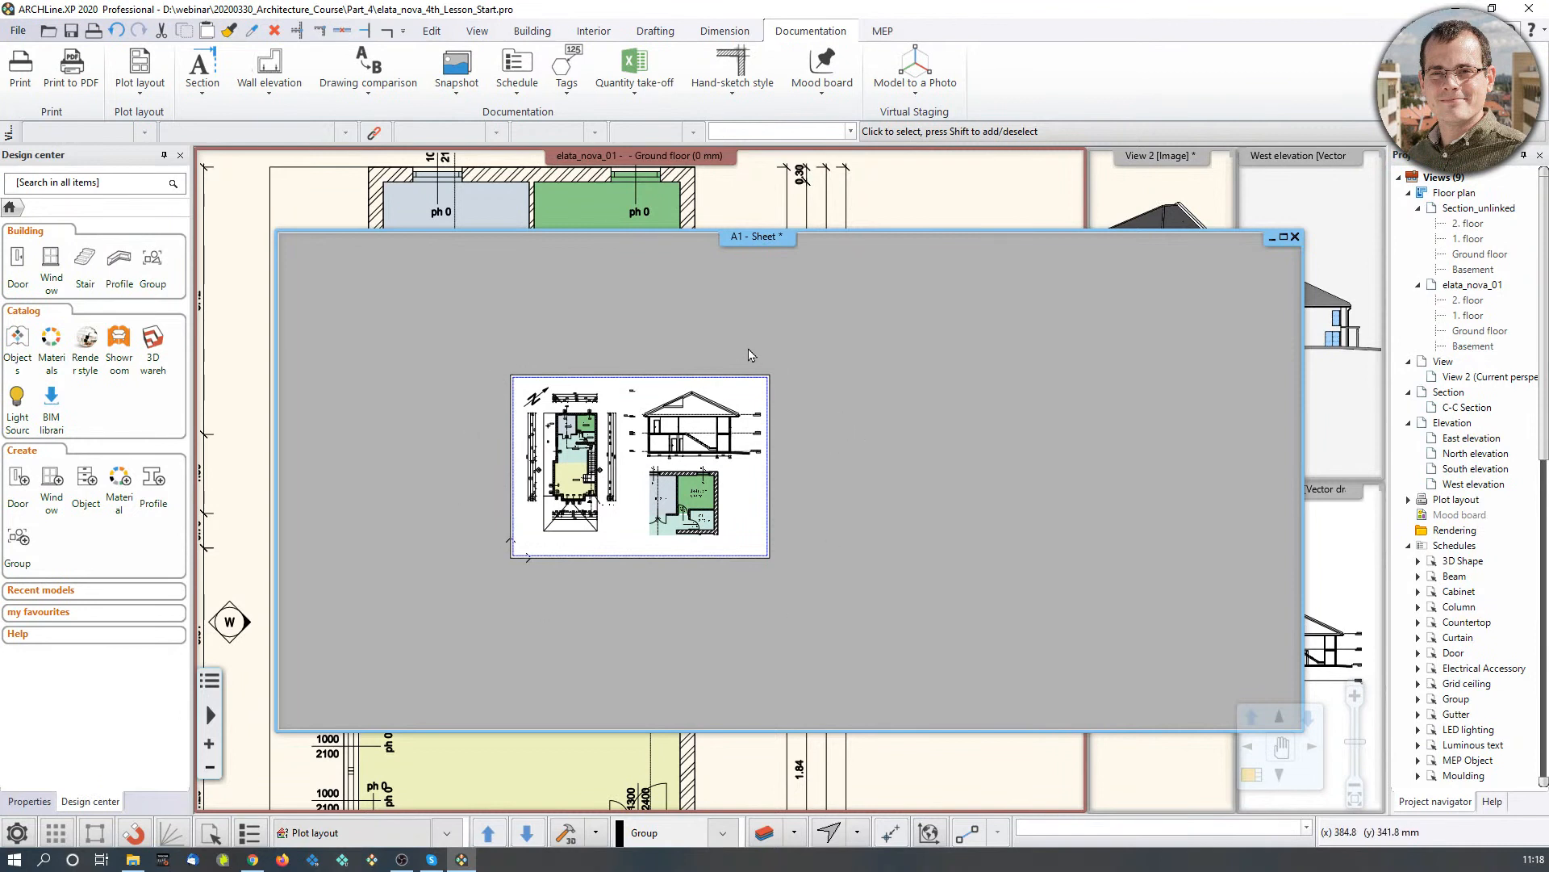
pyautogui.click(1330, 361)
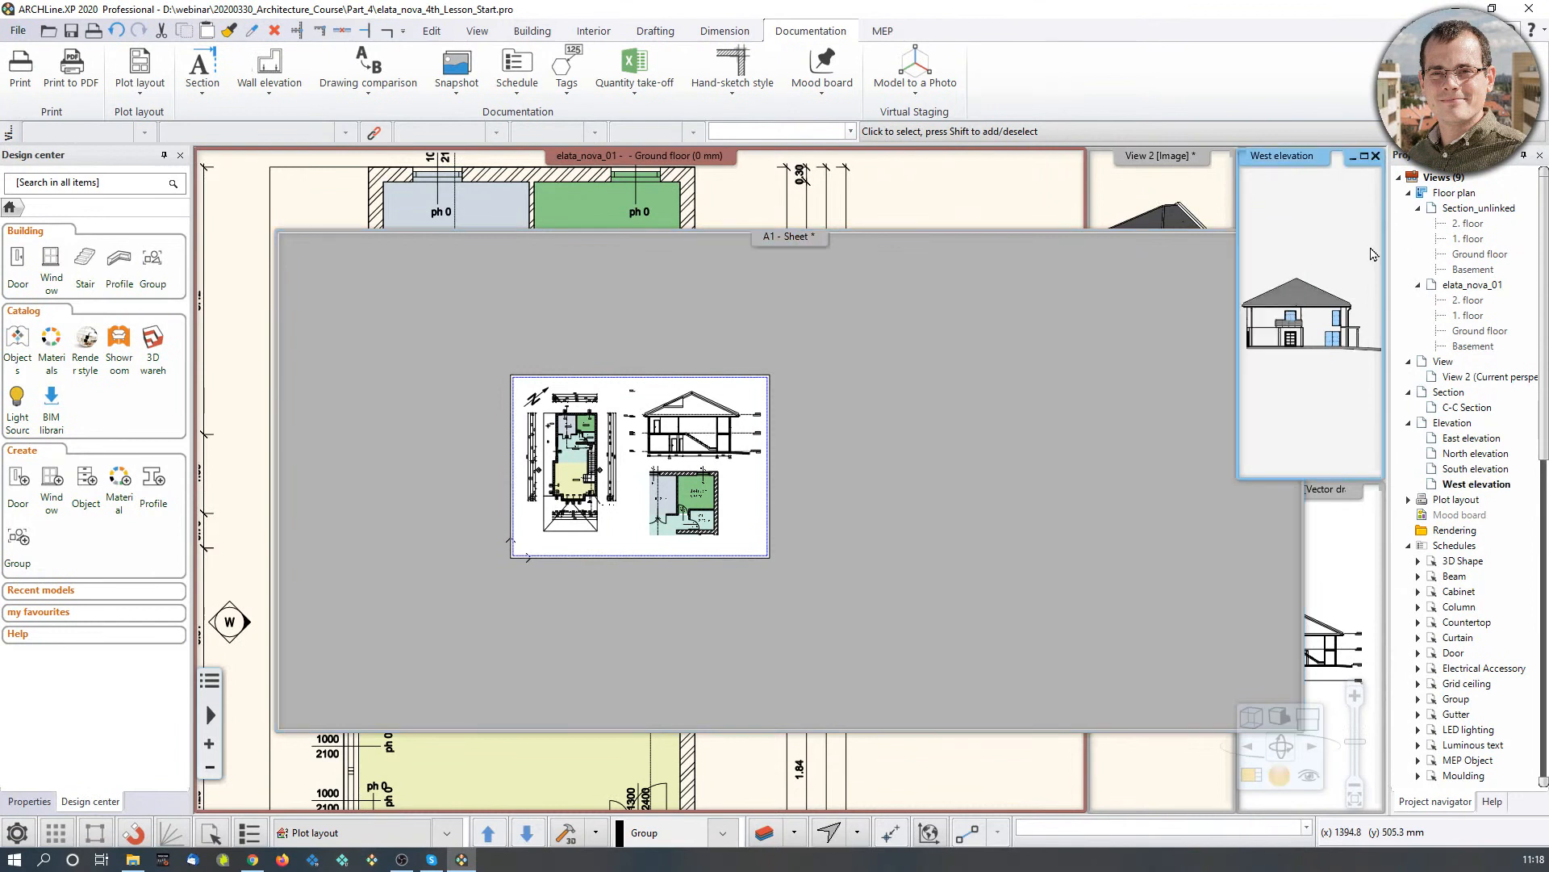
pyautogui.click(1093, 332)
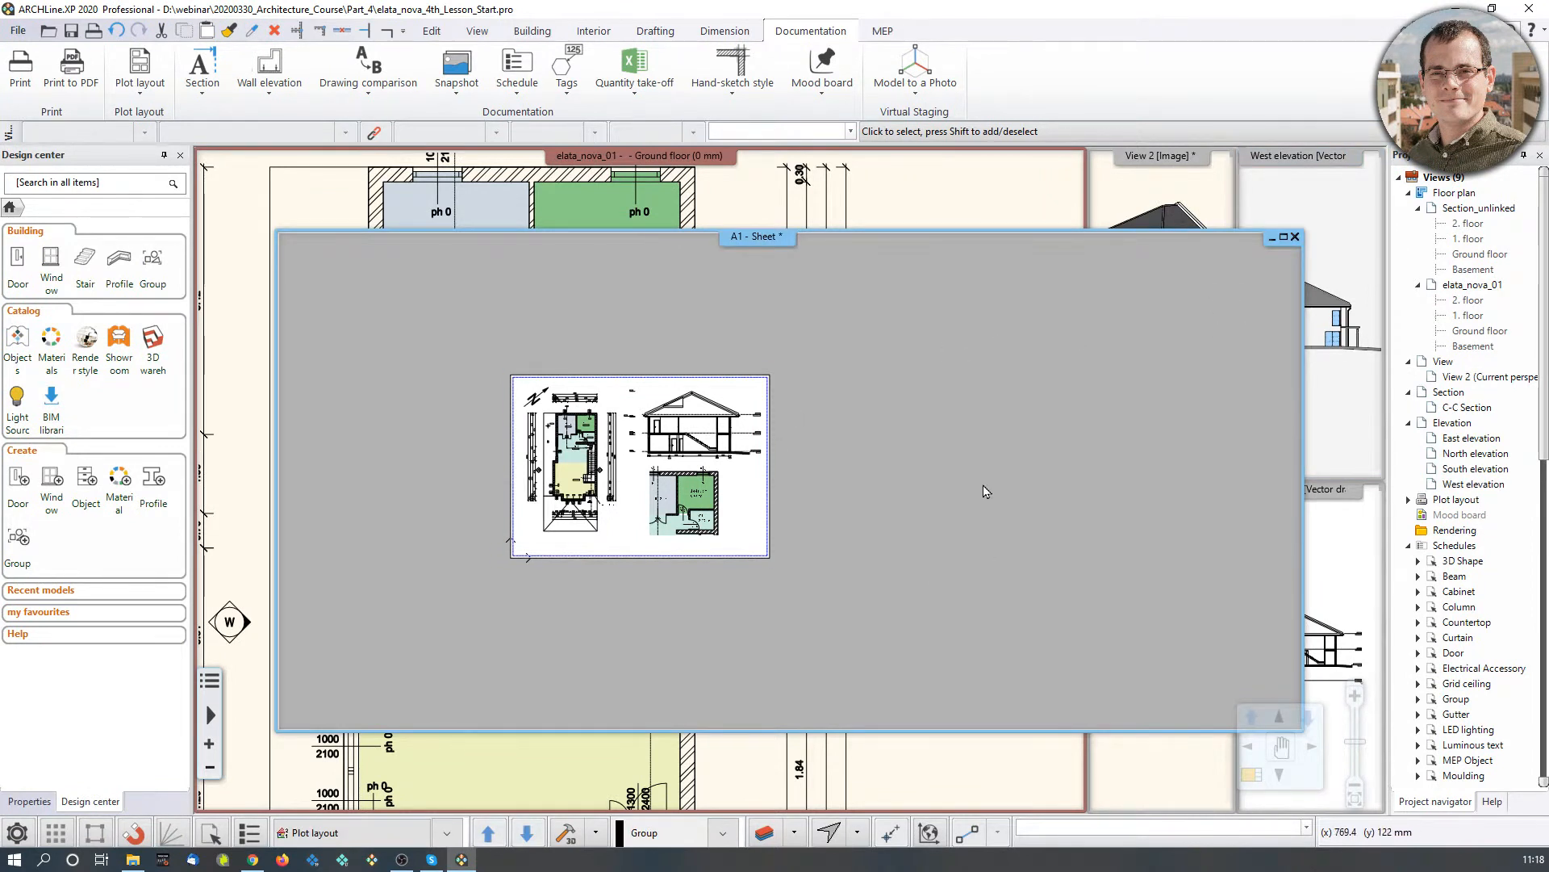
# Step: Add a second page in A4 landscape format to the existing A1 - Sheet plot layout
pyautogui.click(153, 91)
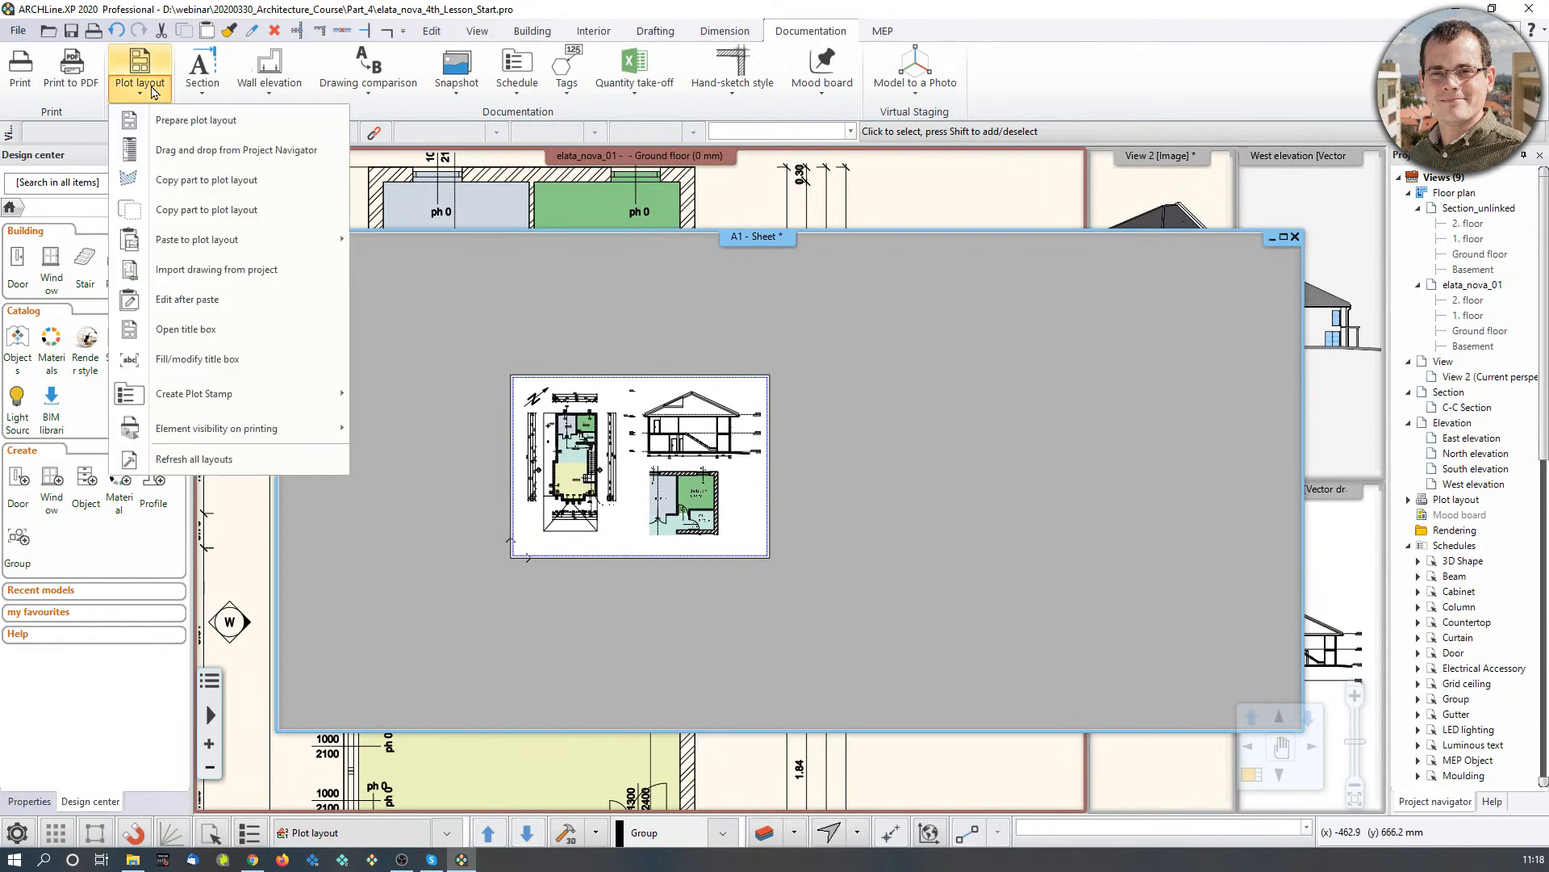
pyautogui.click(155, 121)
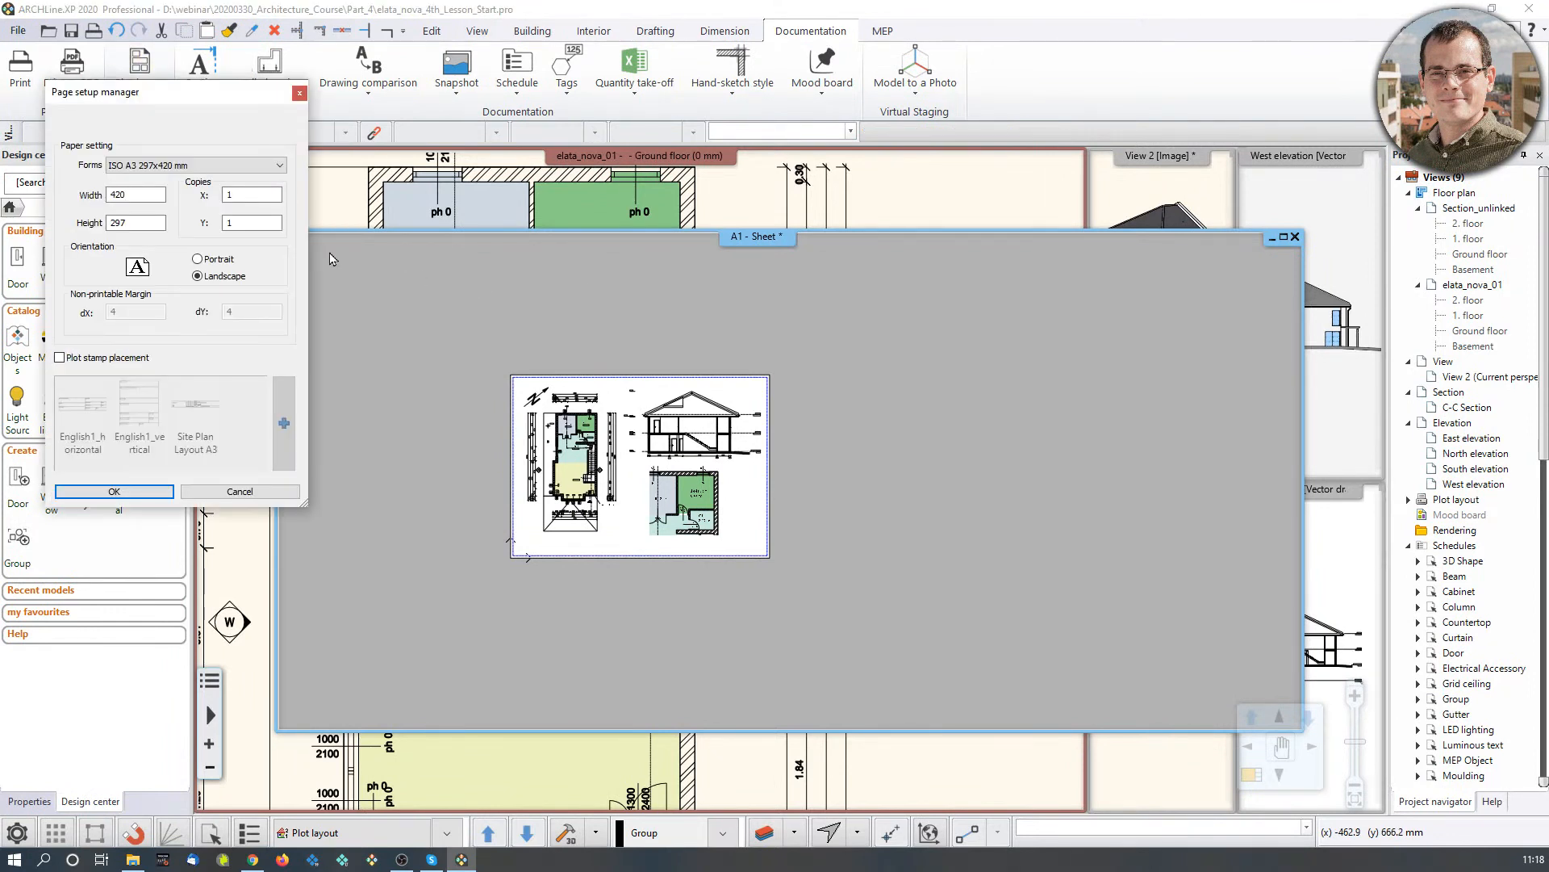
pyautogui.click(266, 165)
pyautogui.click(245, 196)
pyautogui.click(125, 494)
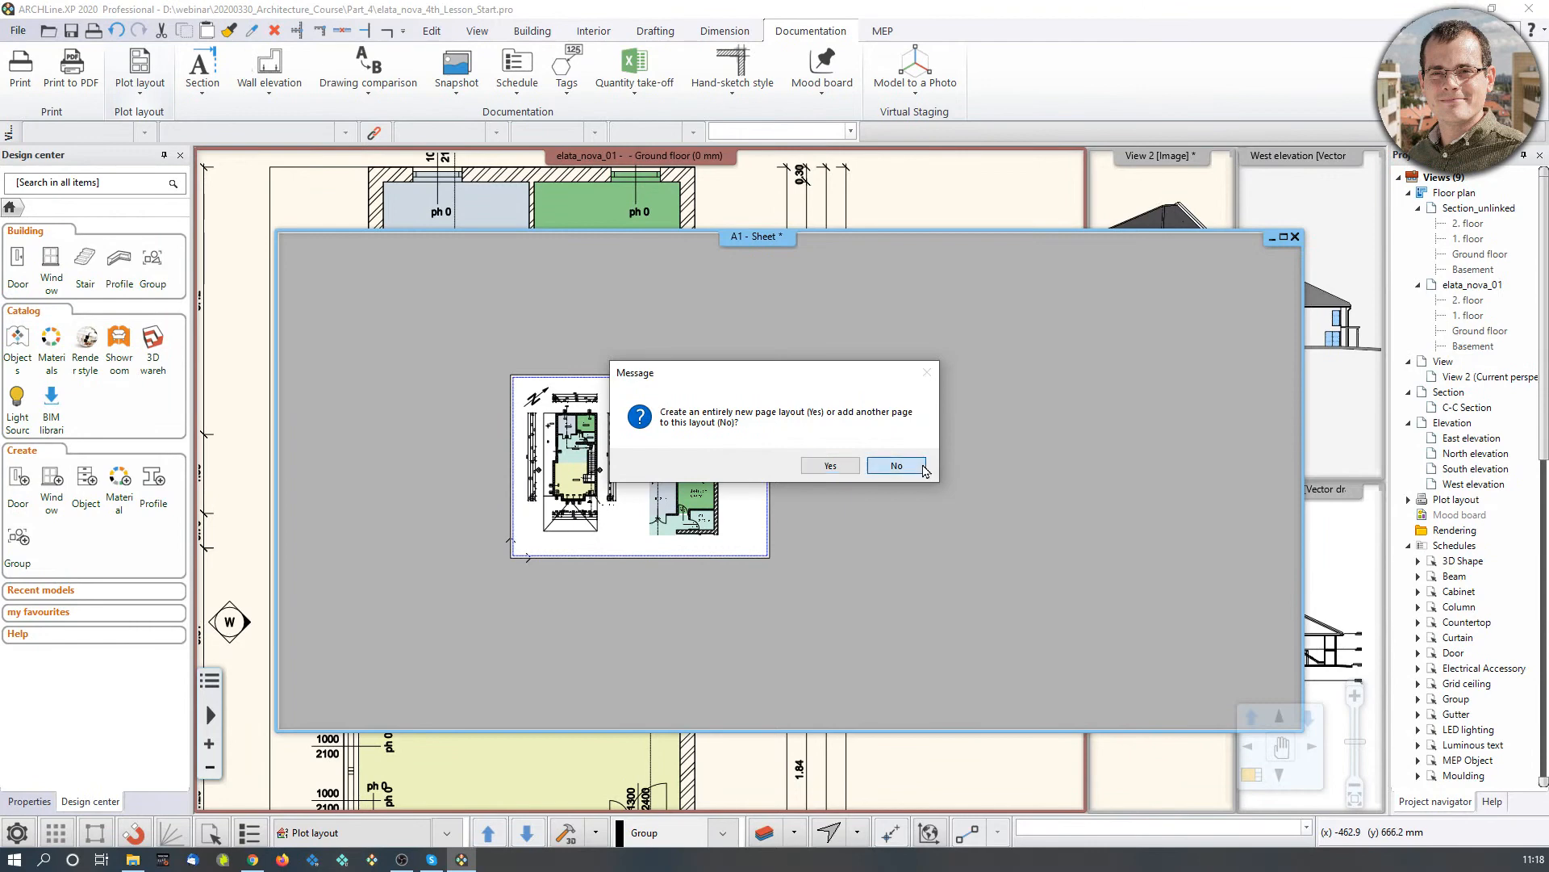
pyautogui.click(896, 465)
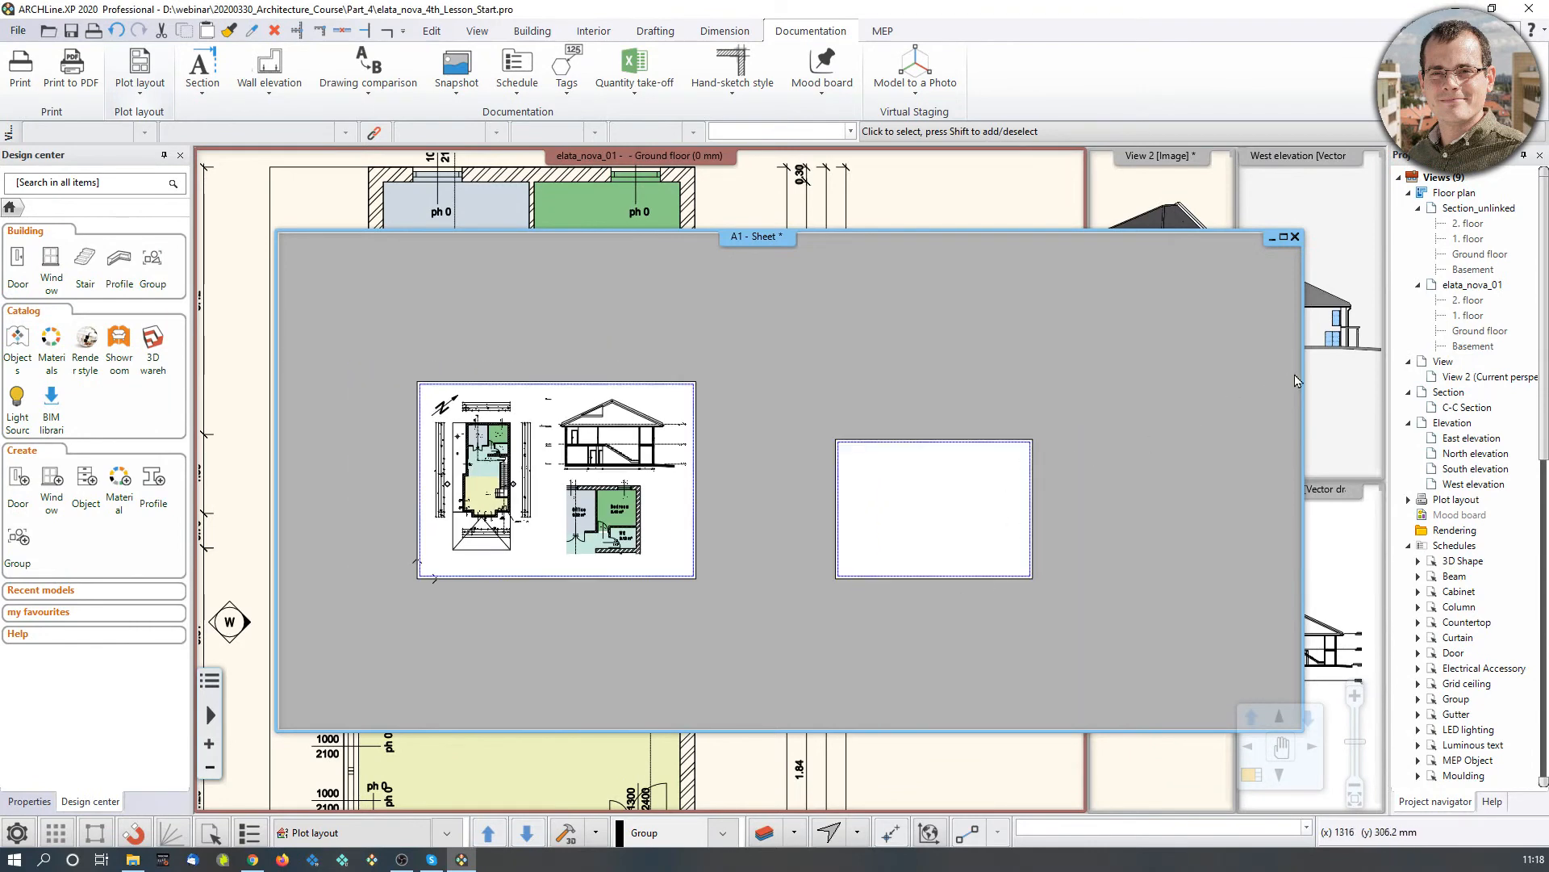
# Step: Render the West elevation shaded with textures and with an elevation shadow using contour lines and hatches
pyautogui.click(1338, 380)
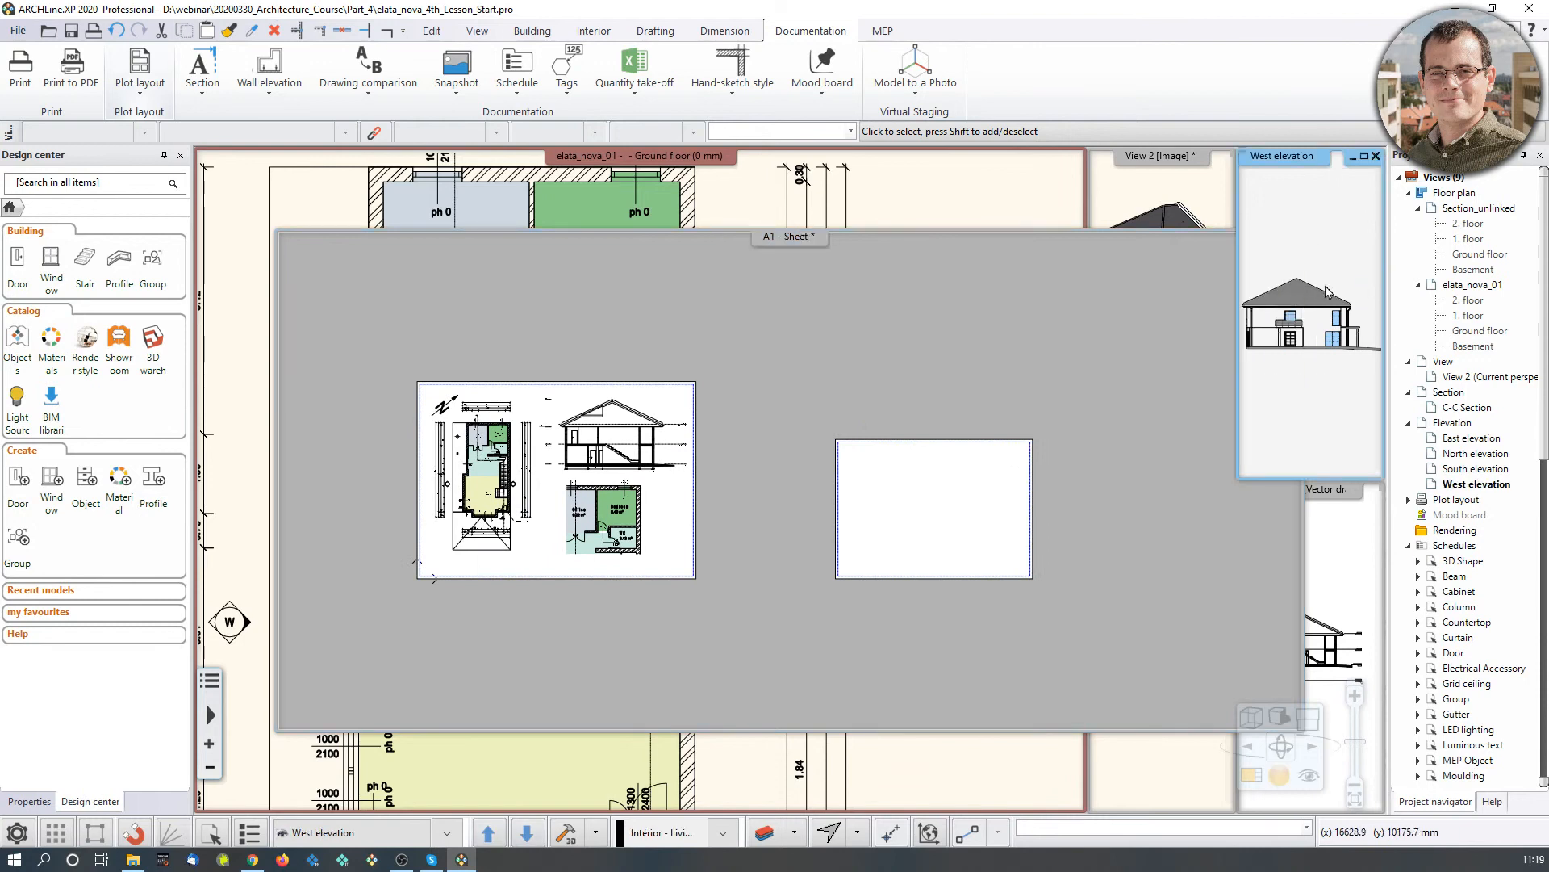
pyautogui.click(1277, 720)
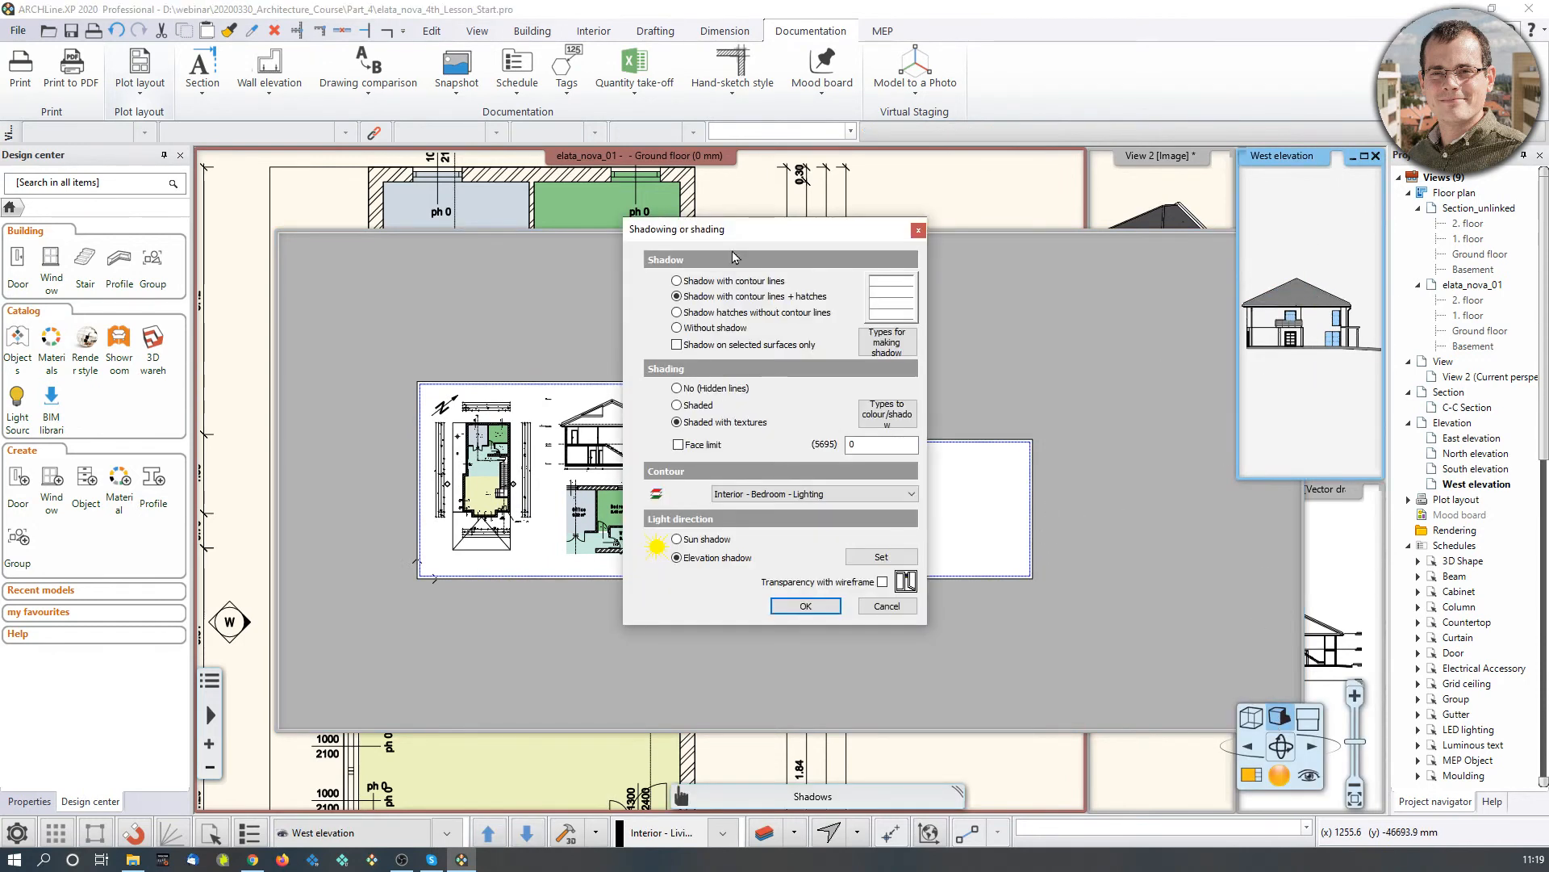
pyautogui.click(802, 606)
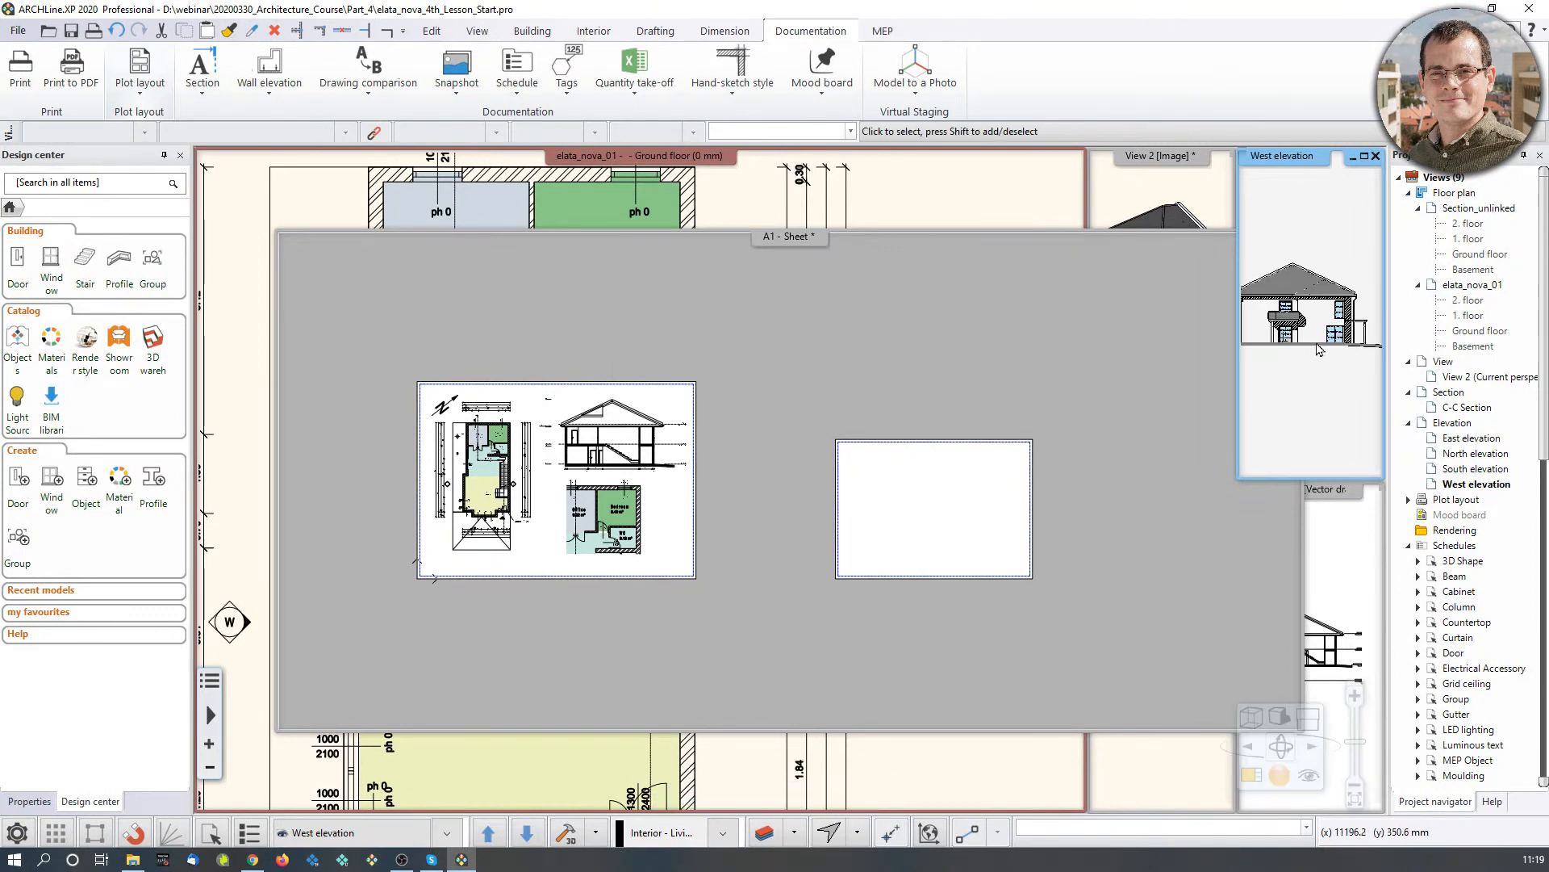
# Step: Place the West elevation at 1:100 scale in the middle of the new empty page of the plot layout
pyautogui.moveTo(1469, 488); pyautogui.dragTo(909, 535)
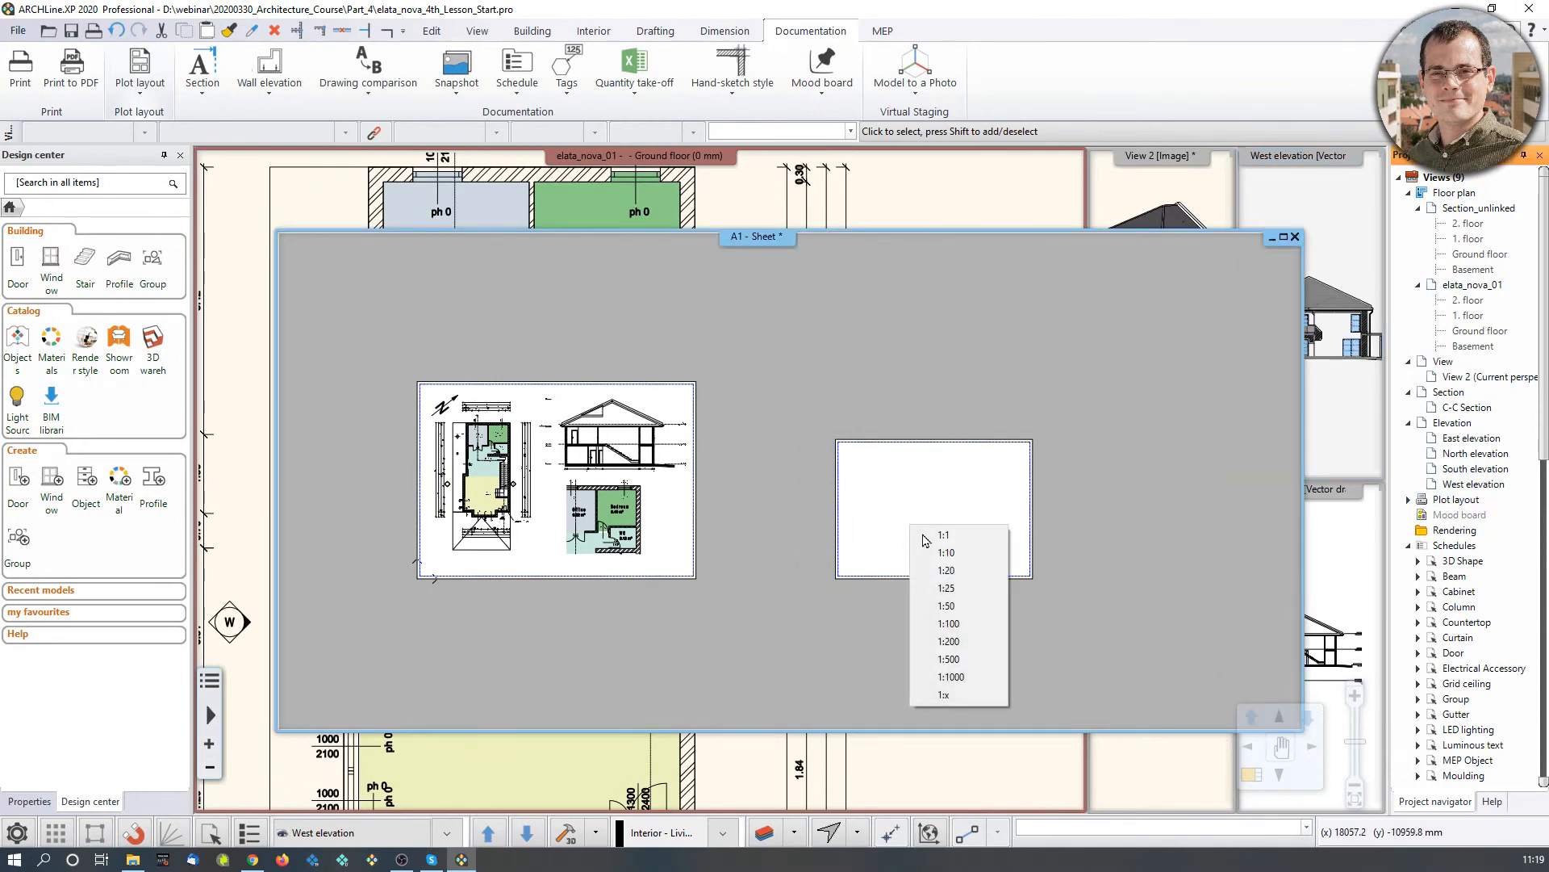
pyautogui.click(948, 623)
pyautogui.scroll(2, 897, 539)
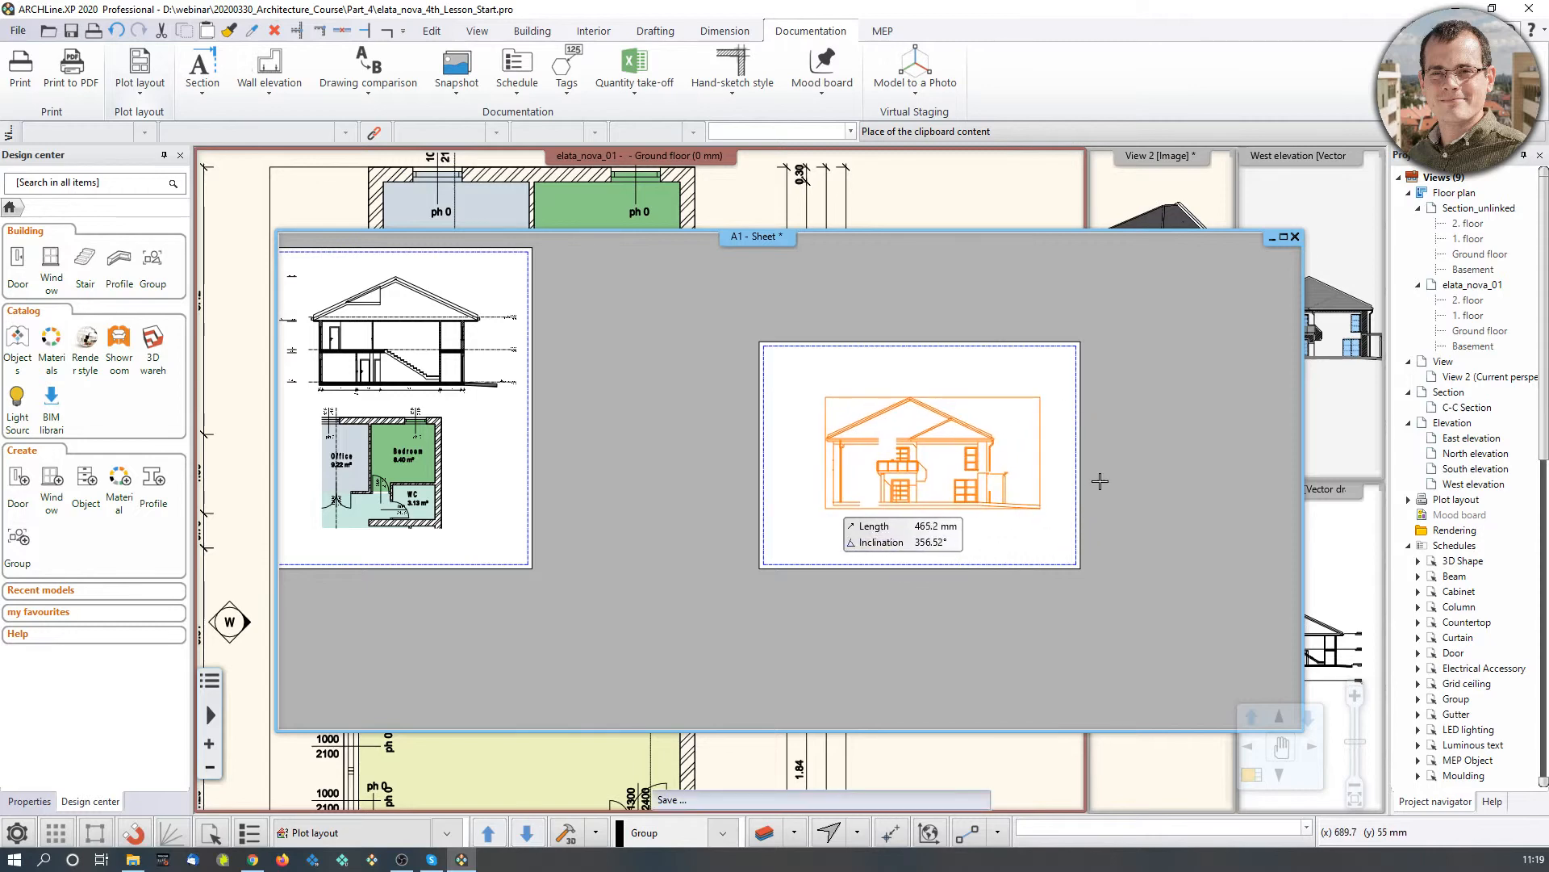
pyautogui.click(1118, 505)
pyautogui.scroll(-2, 993, 542)
pyautogui.scroll(-1, 993, 542)
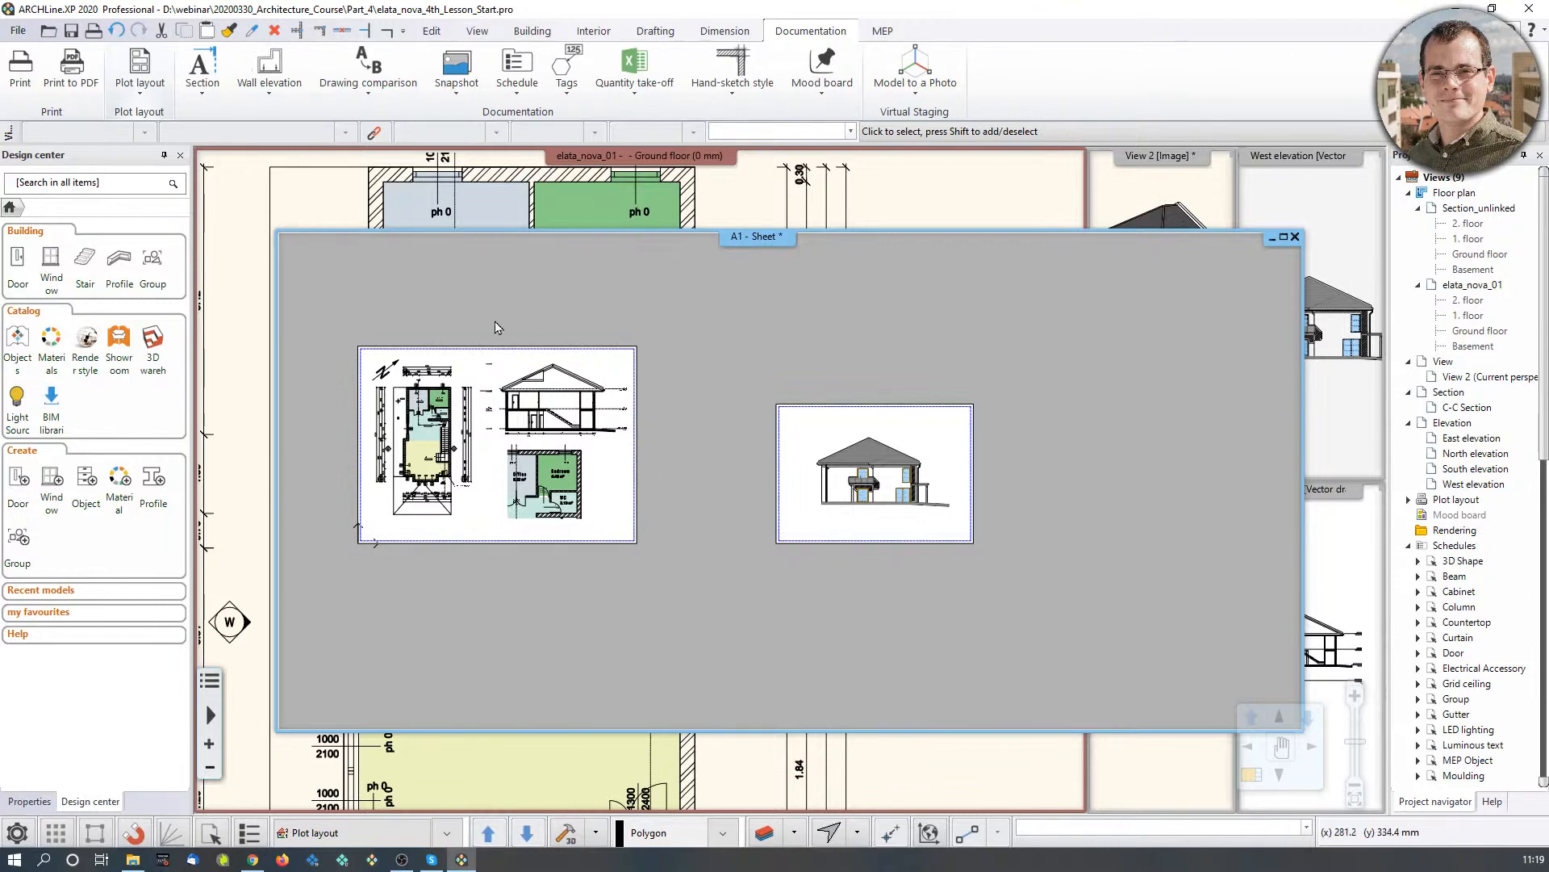
pyautogui.moveTo(862, 480); pyautogui.dragTo(987, 492, button='middle')
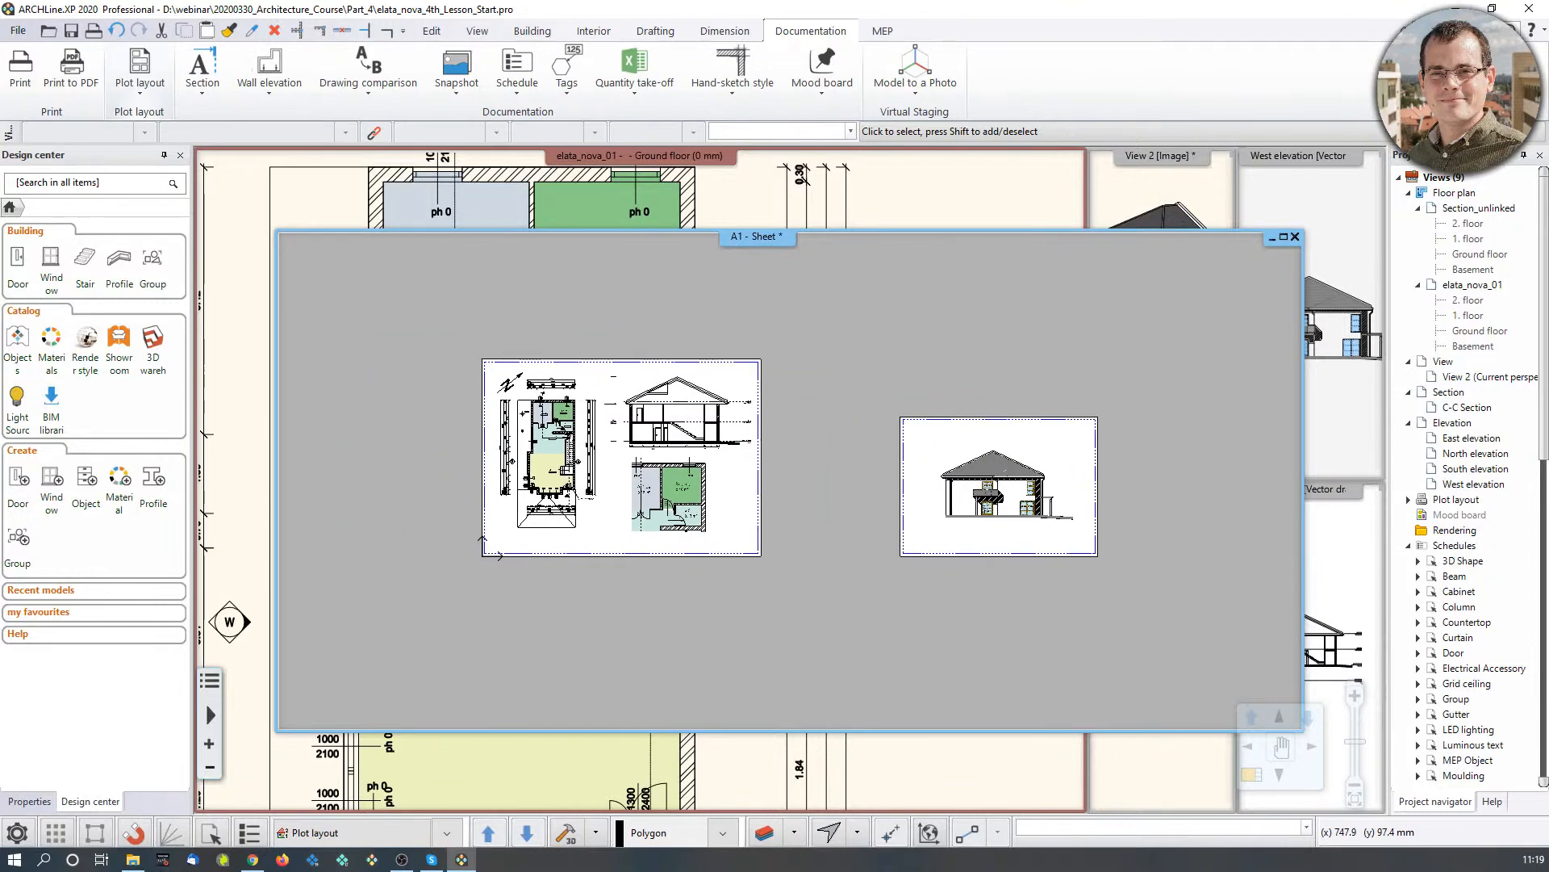
# Step: Start the print queue and add the A1 - Sheet plot layout as a document to print
pyautogui.click(18, 31)
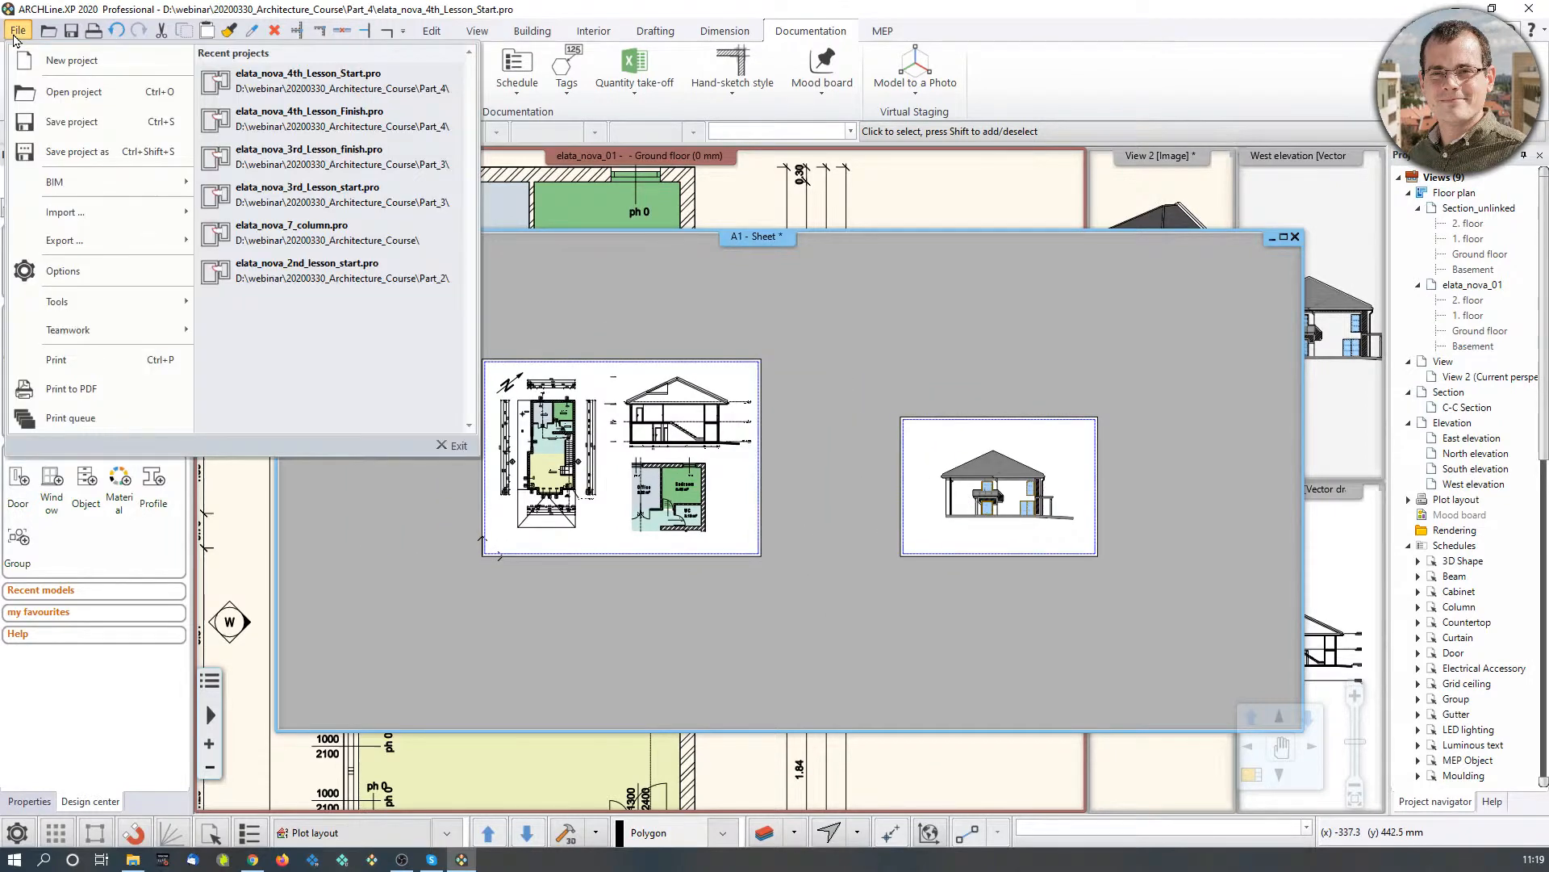
pyautogui.click(94, 420)
pyautogui.moveTo(765, 193); pyautogui.dragTo(1033, 117)
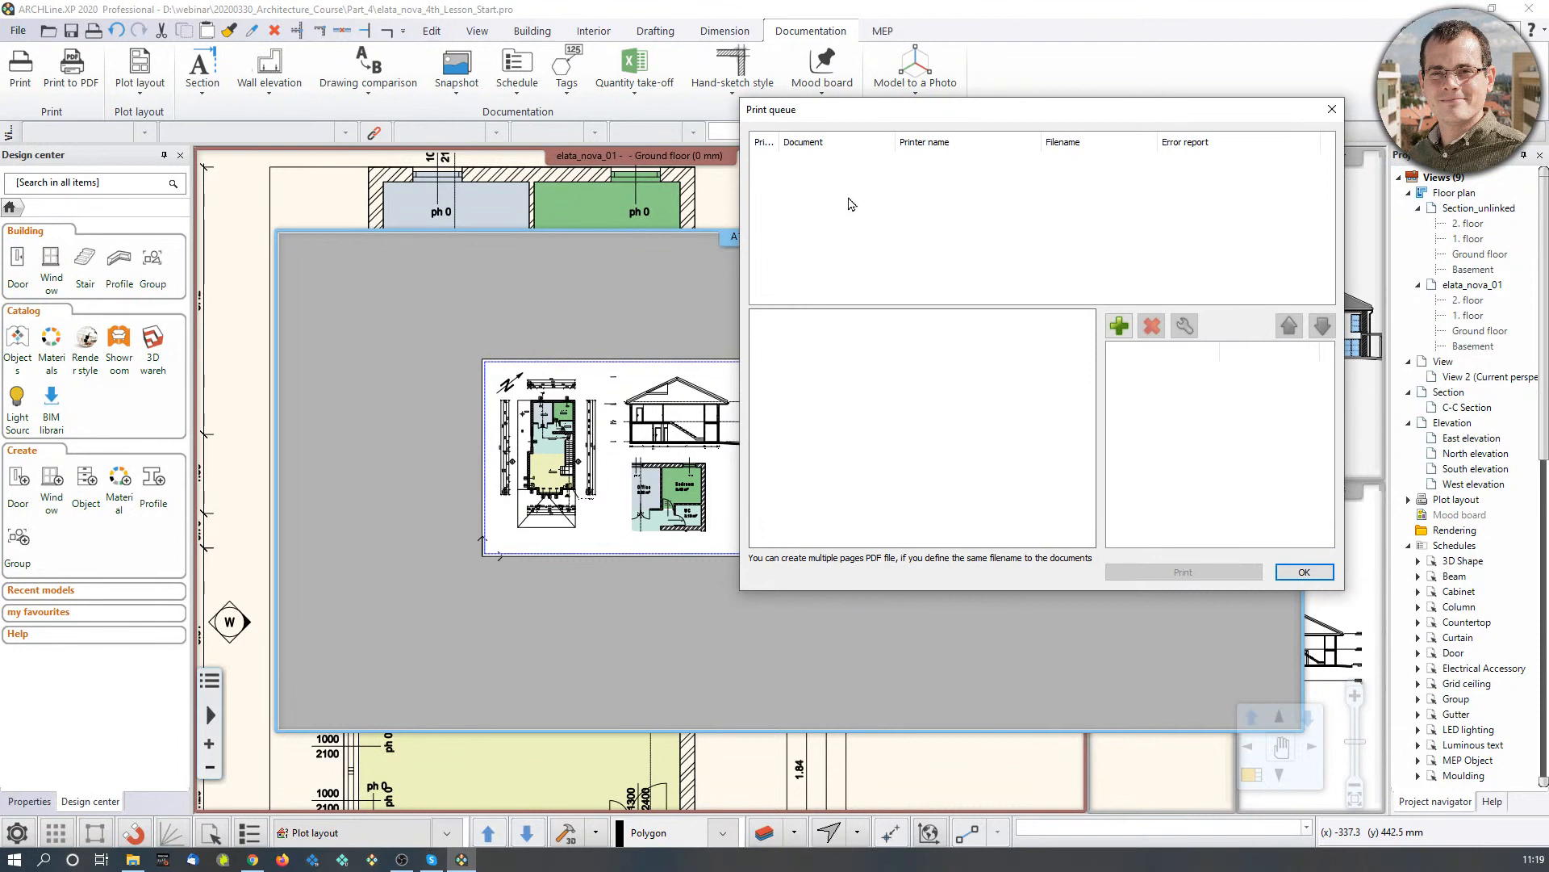
pyautogui.click(1118, 325)
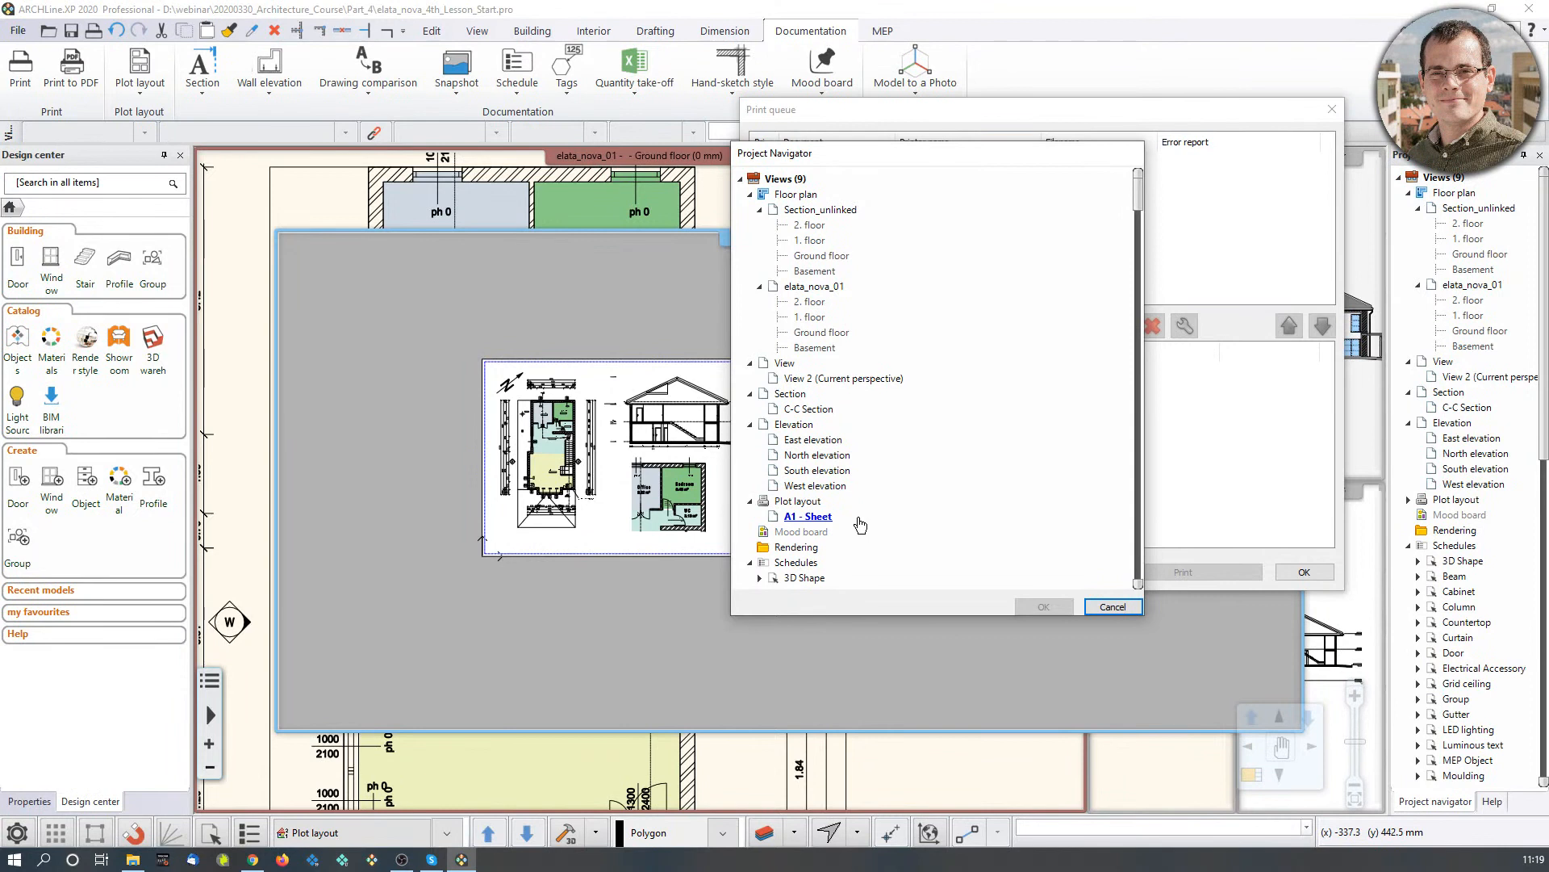
pyautogui.click(814, 517)
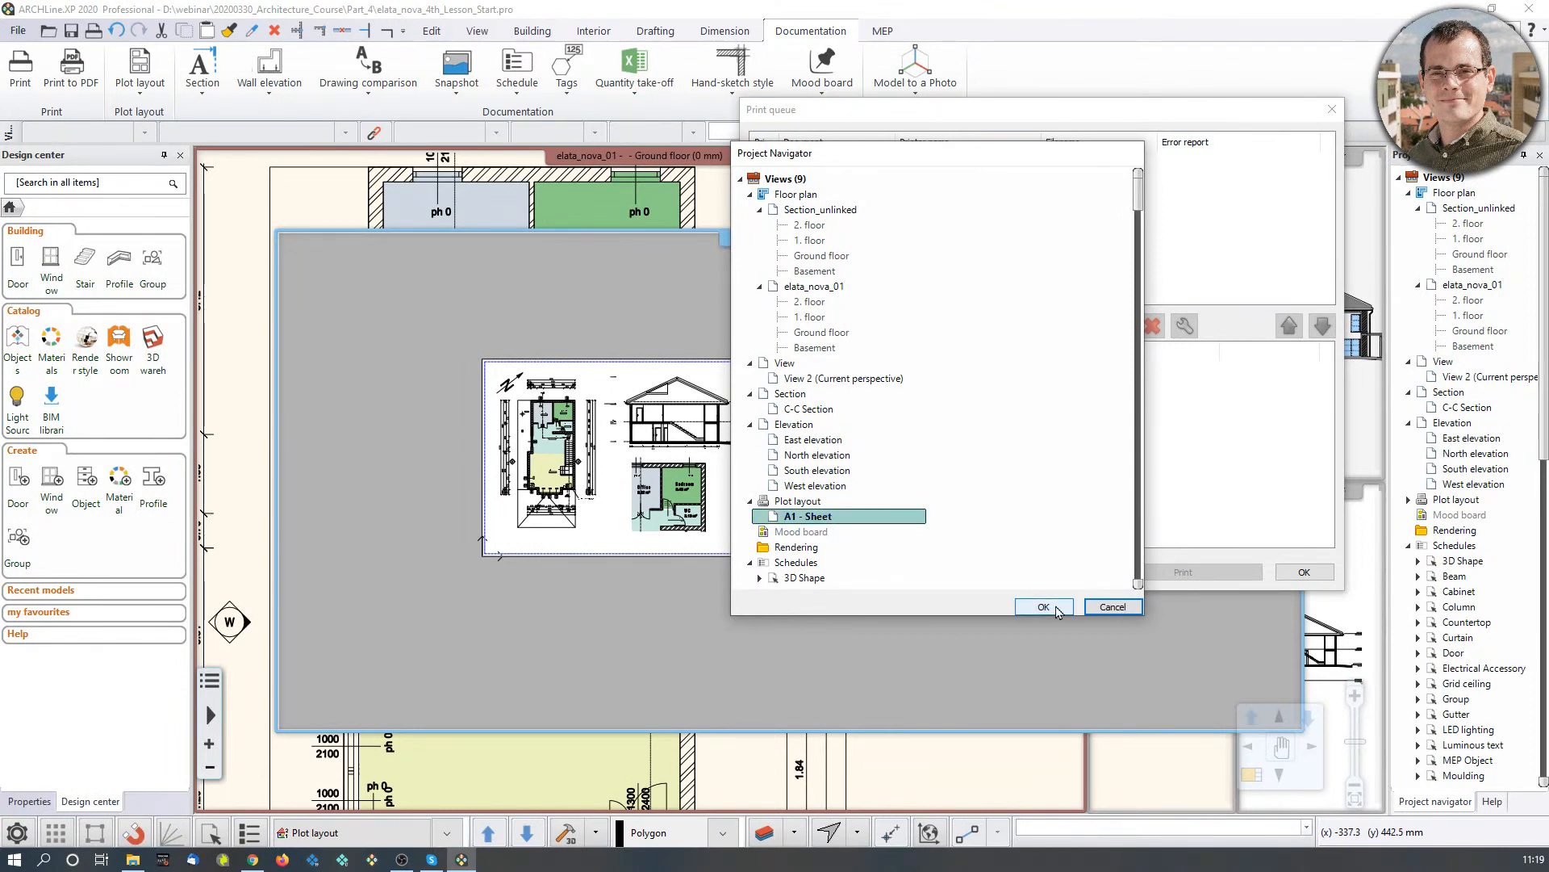
pyautogui.click(1049, 609)
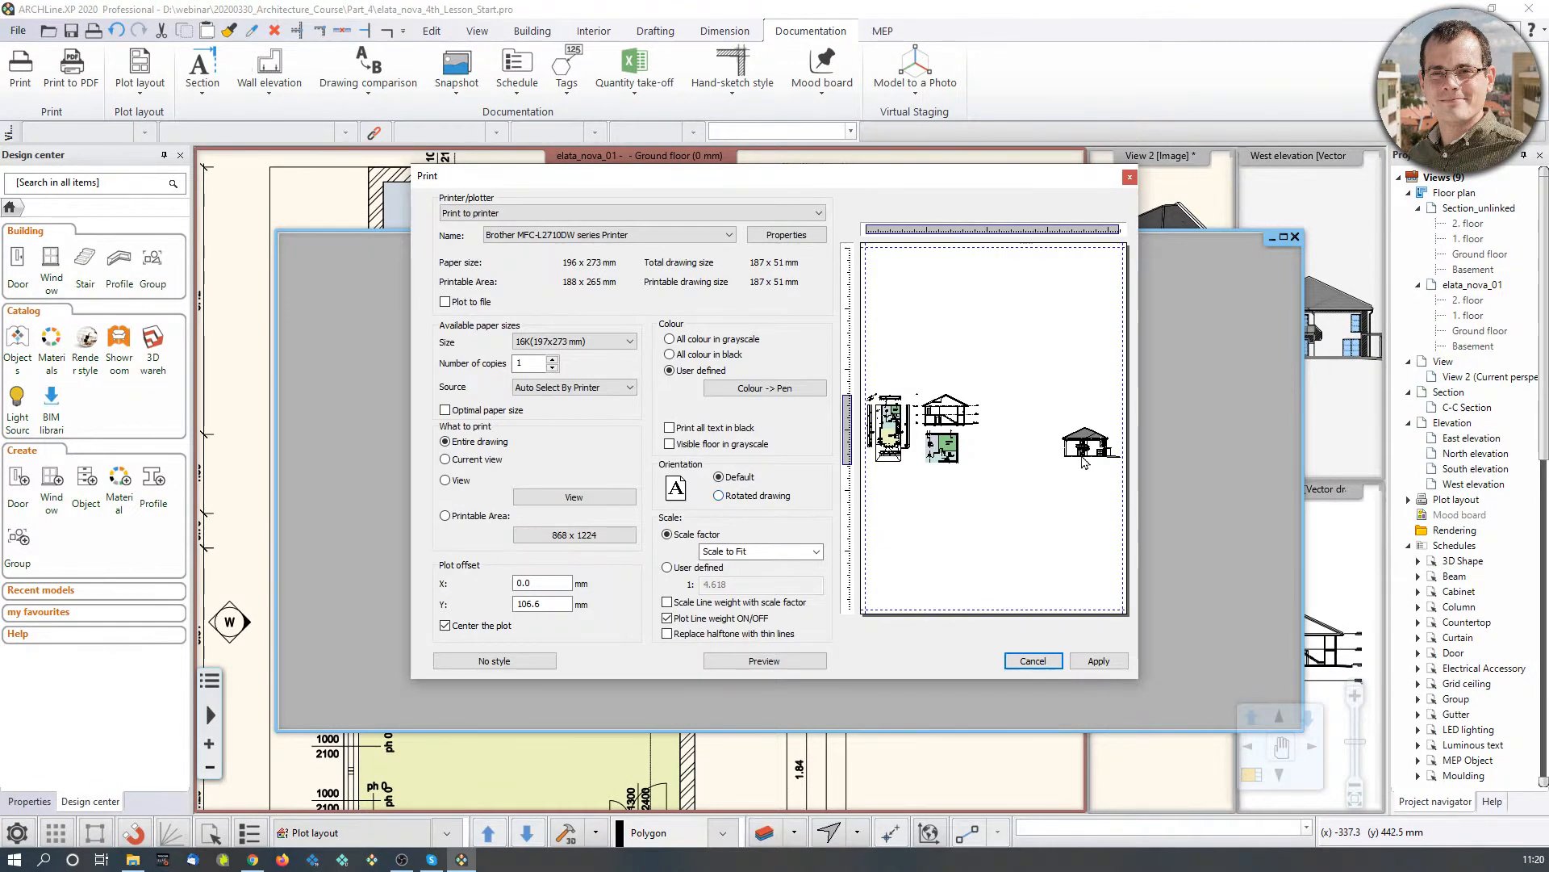
# Step: Configure the queued sheet for PDF Printing on ISO A3 297x420 mm paper
pyautogui.click(819, 213)
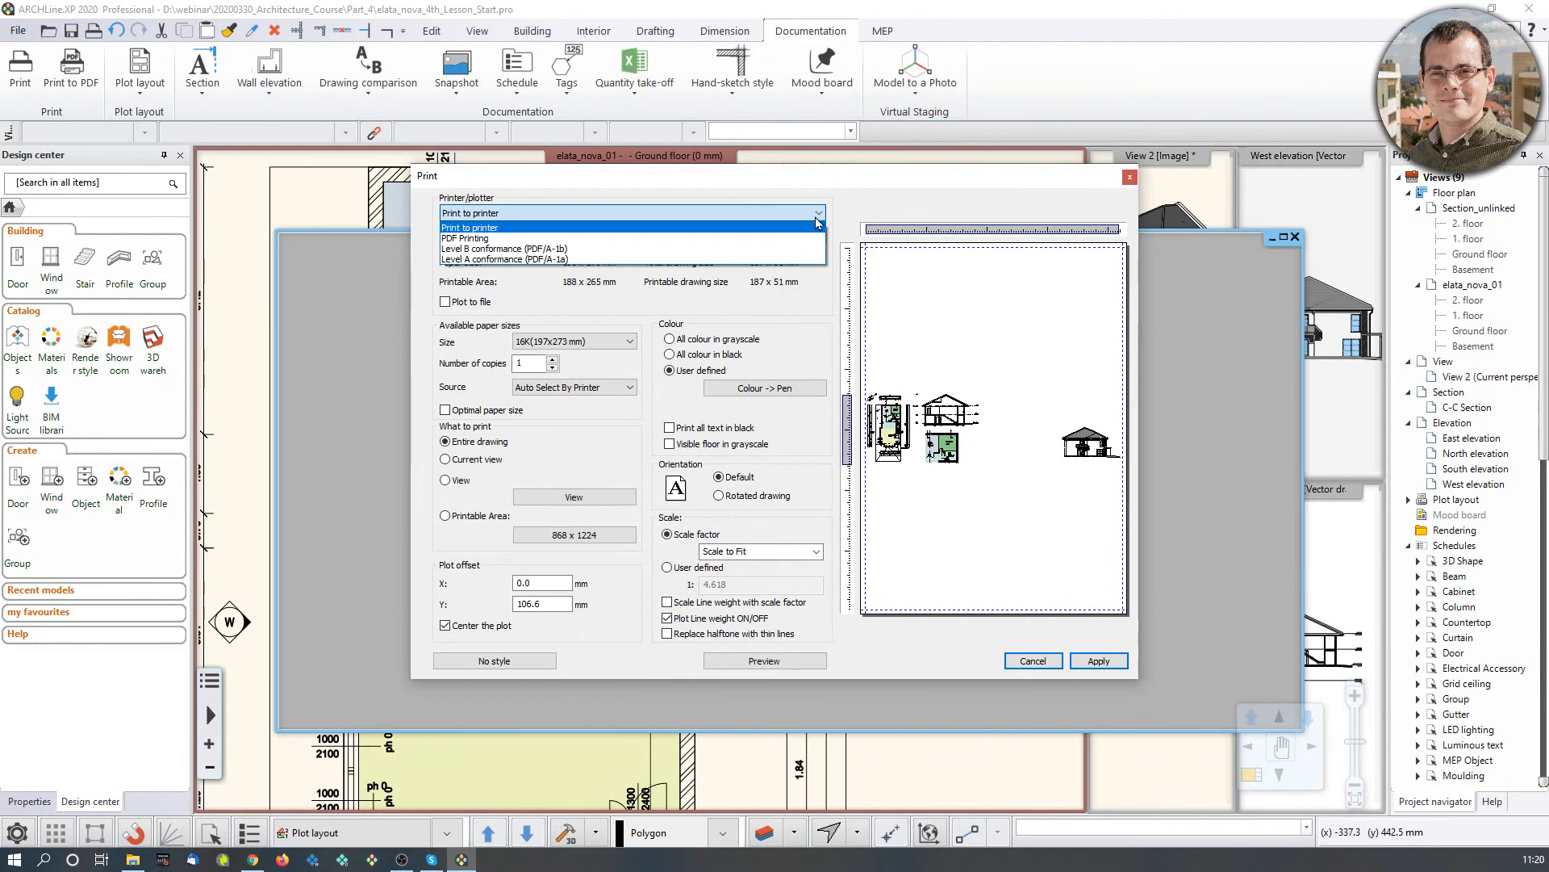
pyautogui.click(810, 238)
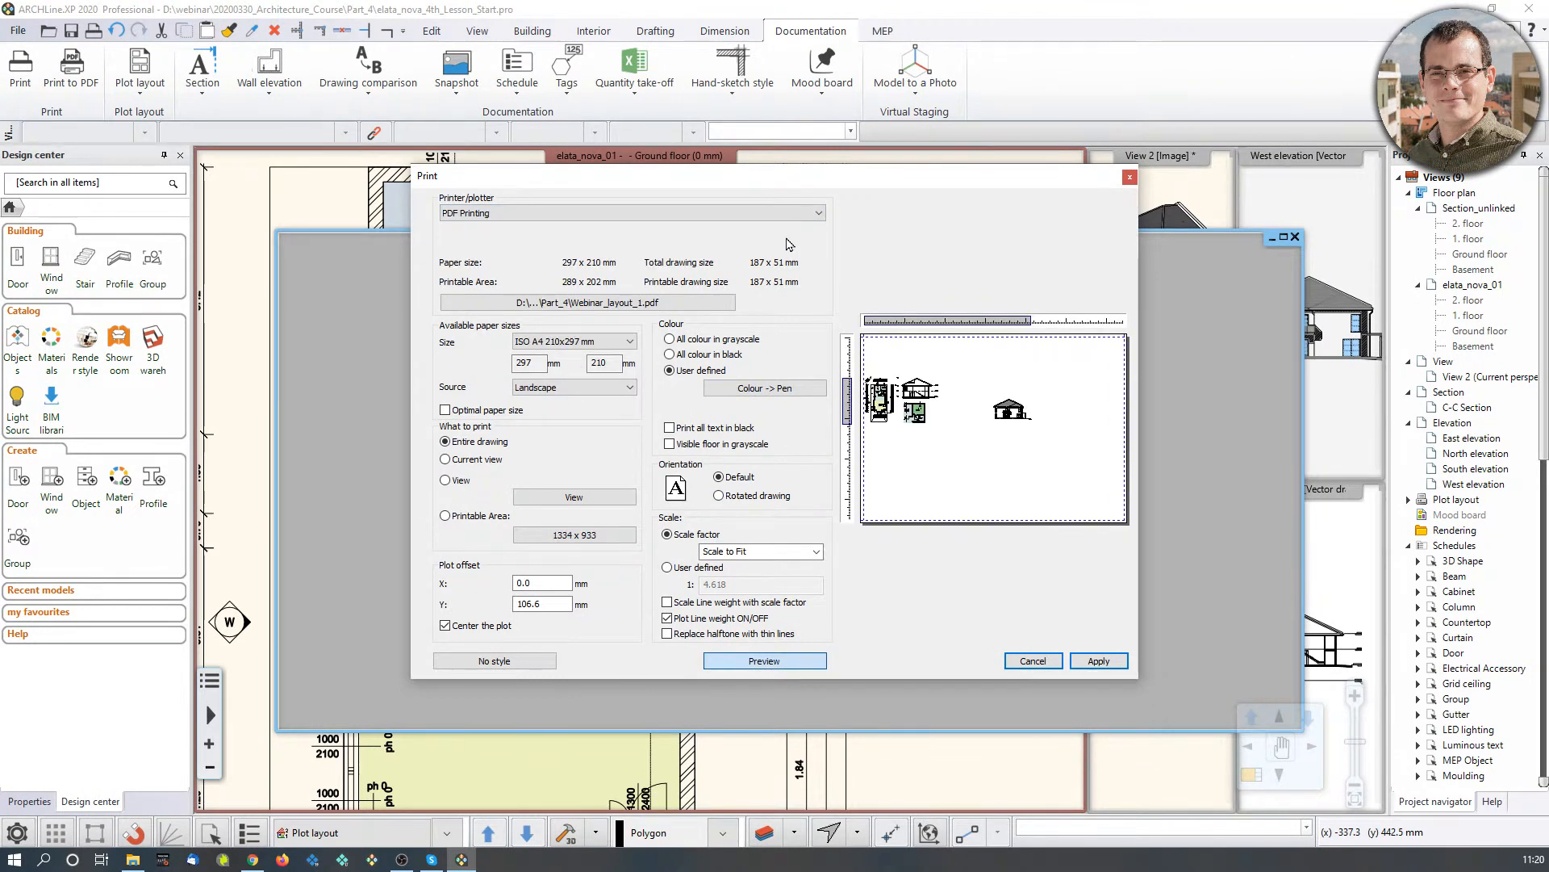
pyautogui.click(628, 345)
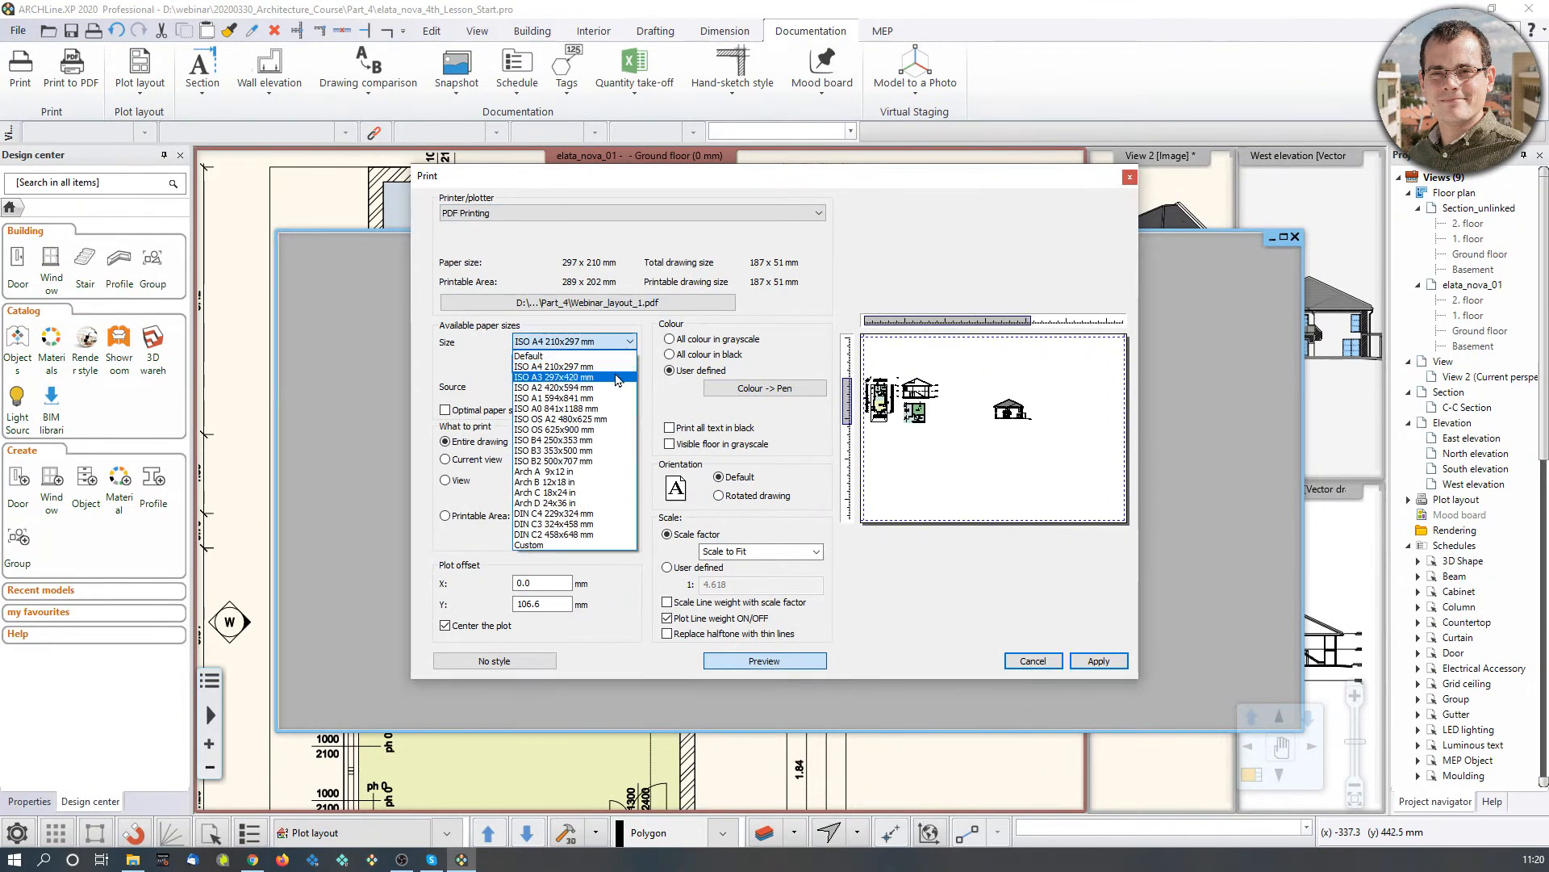
pyautogui.click(618, 377)
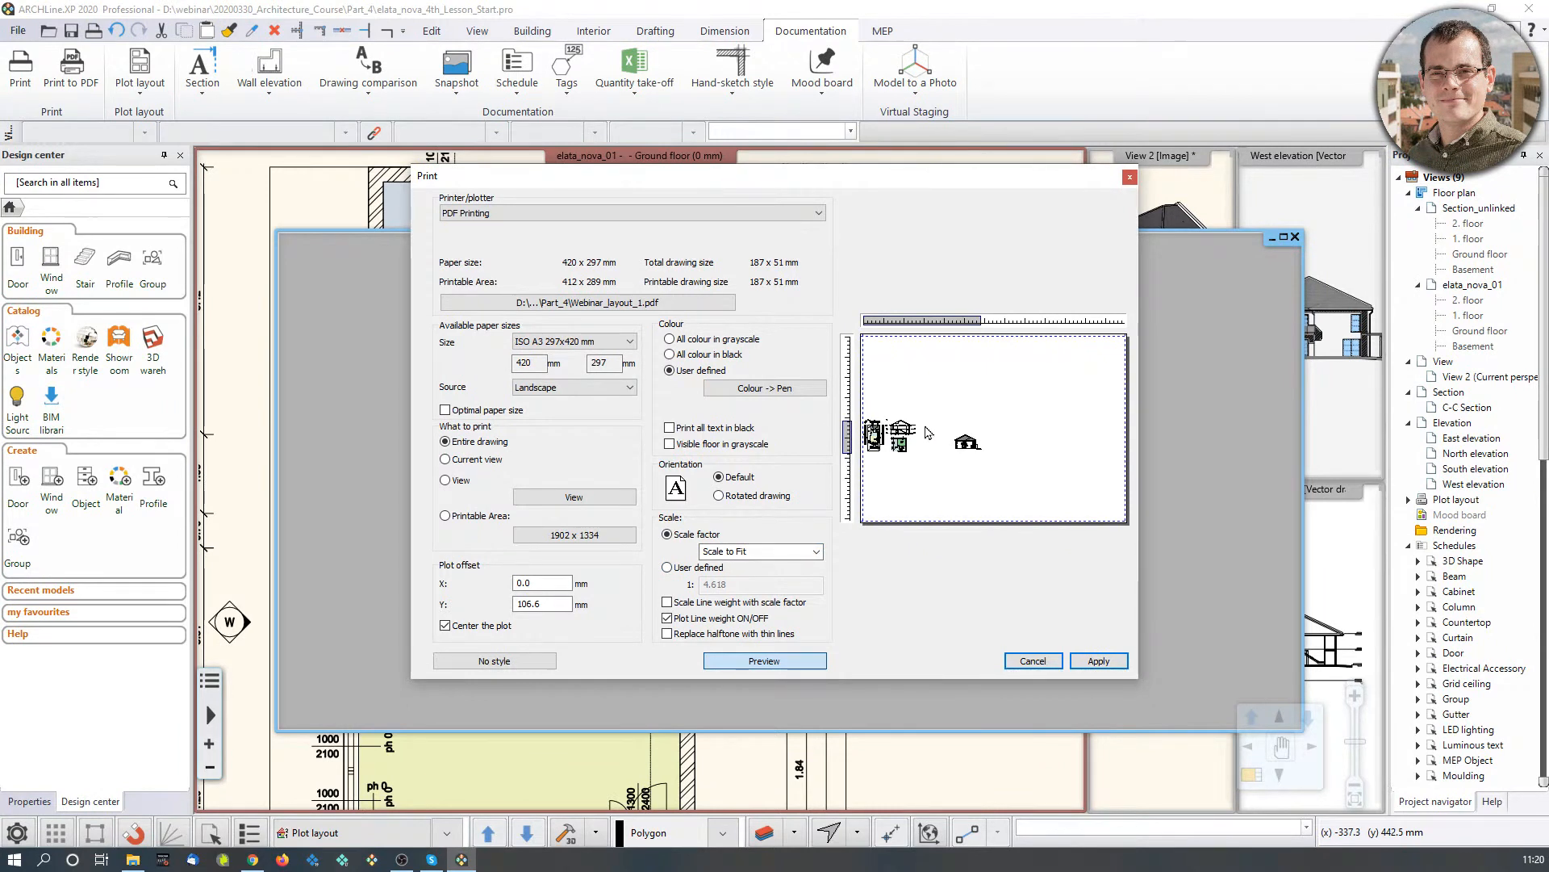
# Step: Limit the print area to the first page, corner to corner, and set the scale factor to 1:1
pyautogui.click(574, 499)
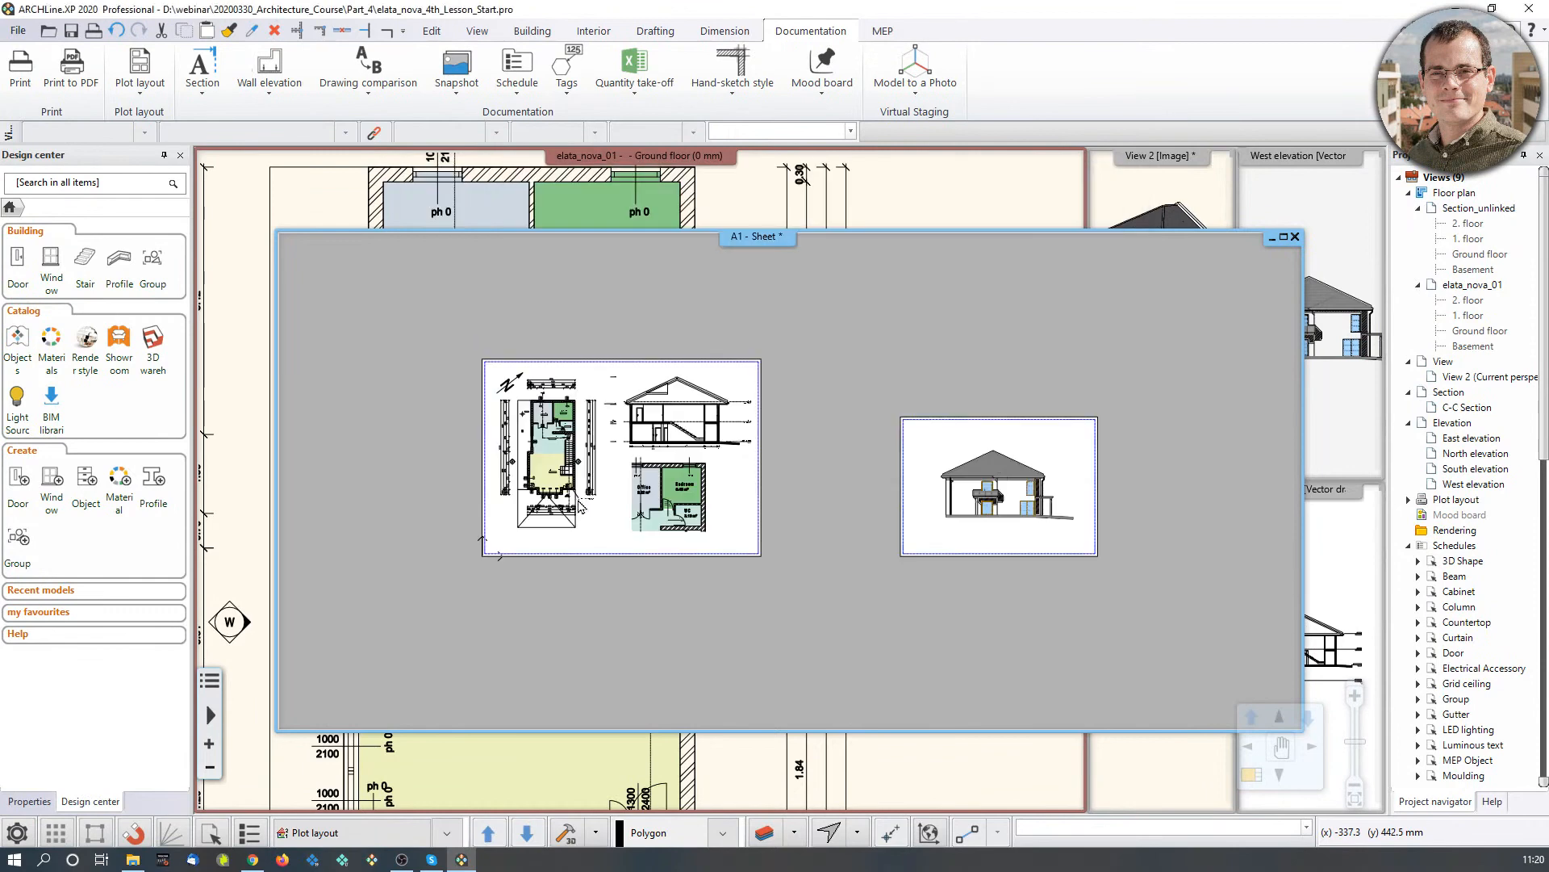
pyautogui.click(482, 360)
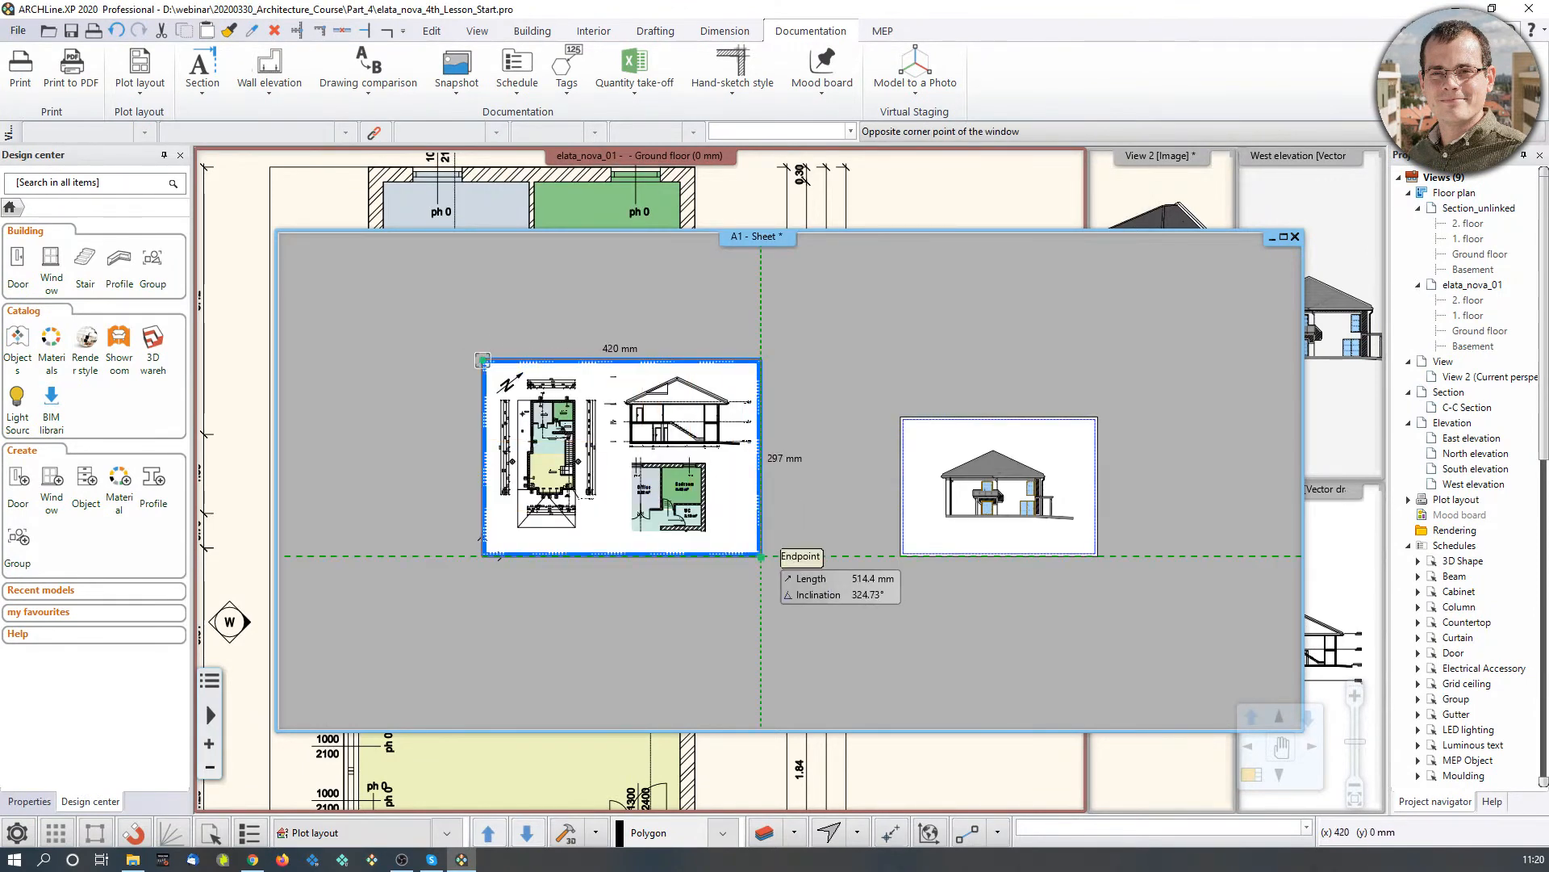
pyautogui.click(761, 556)
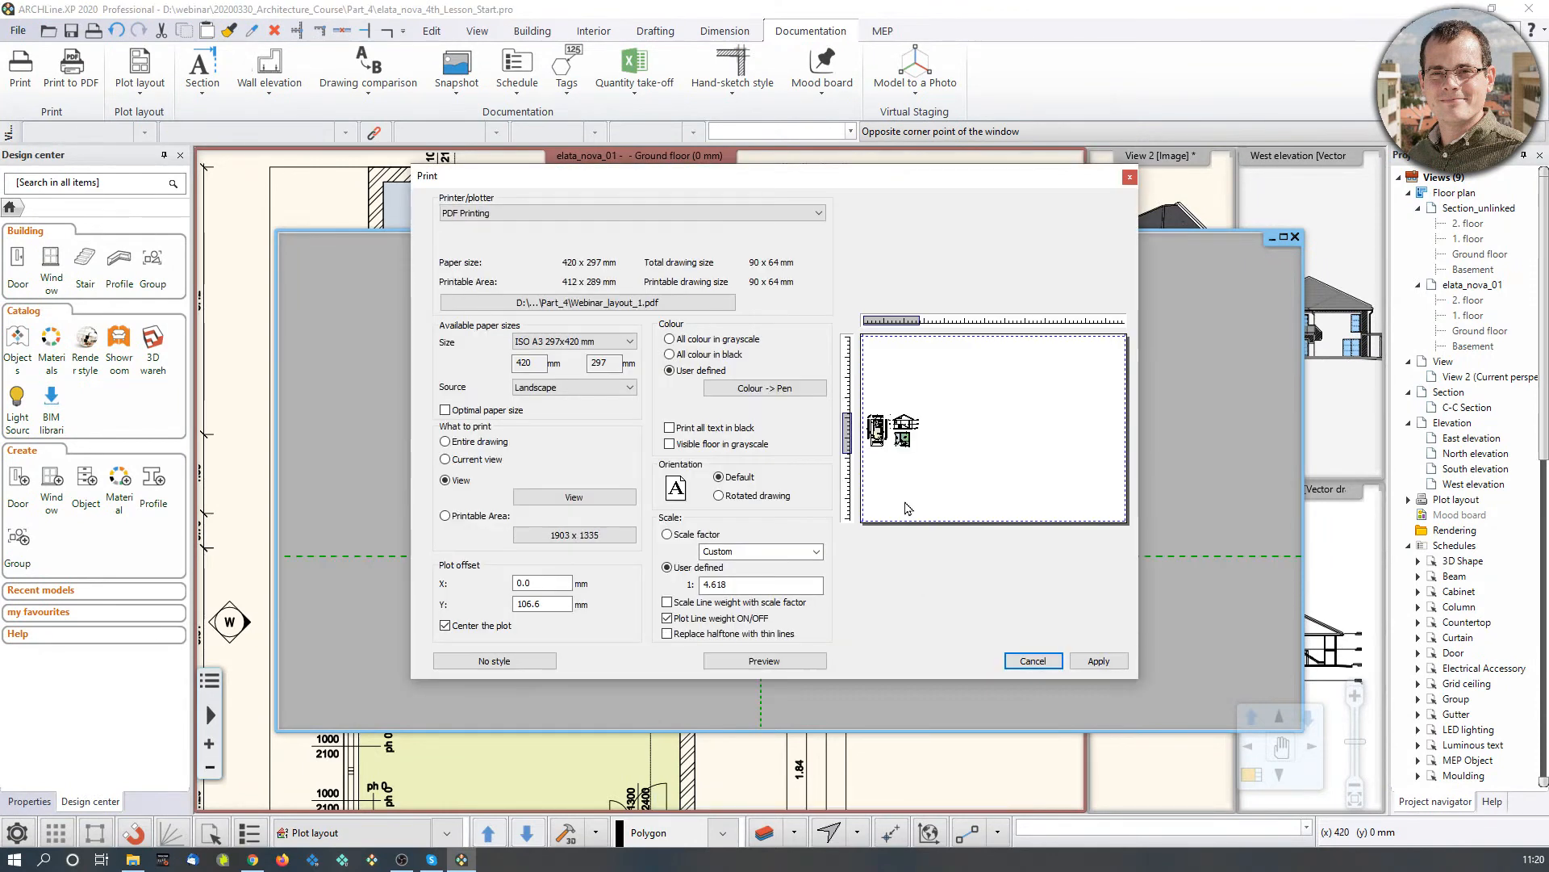
pyautogui.click(666, 535)
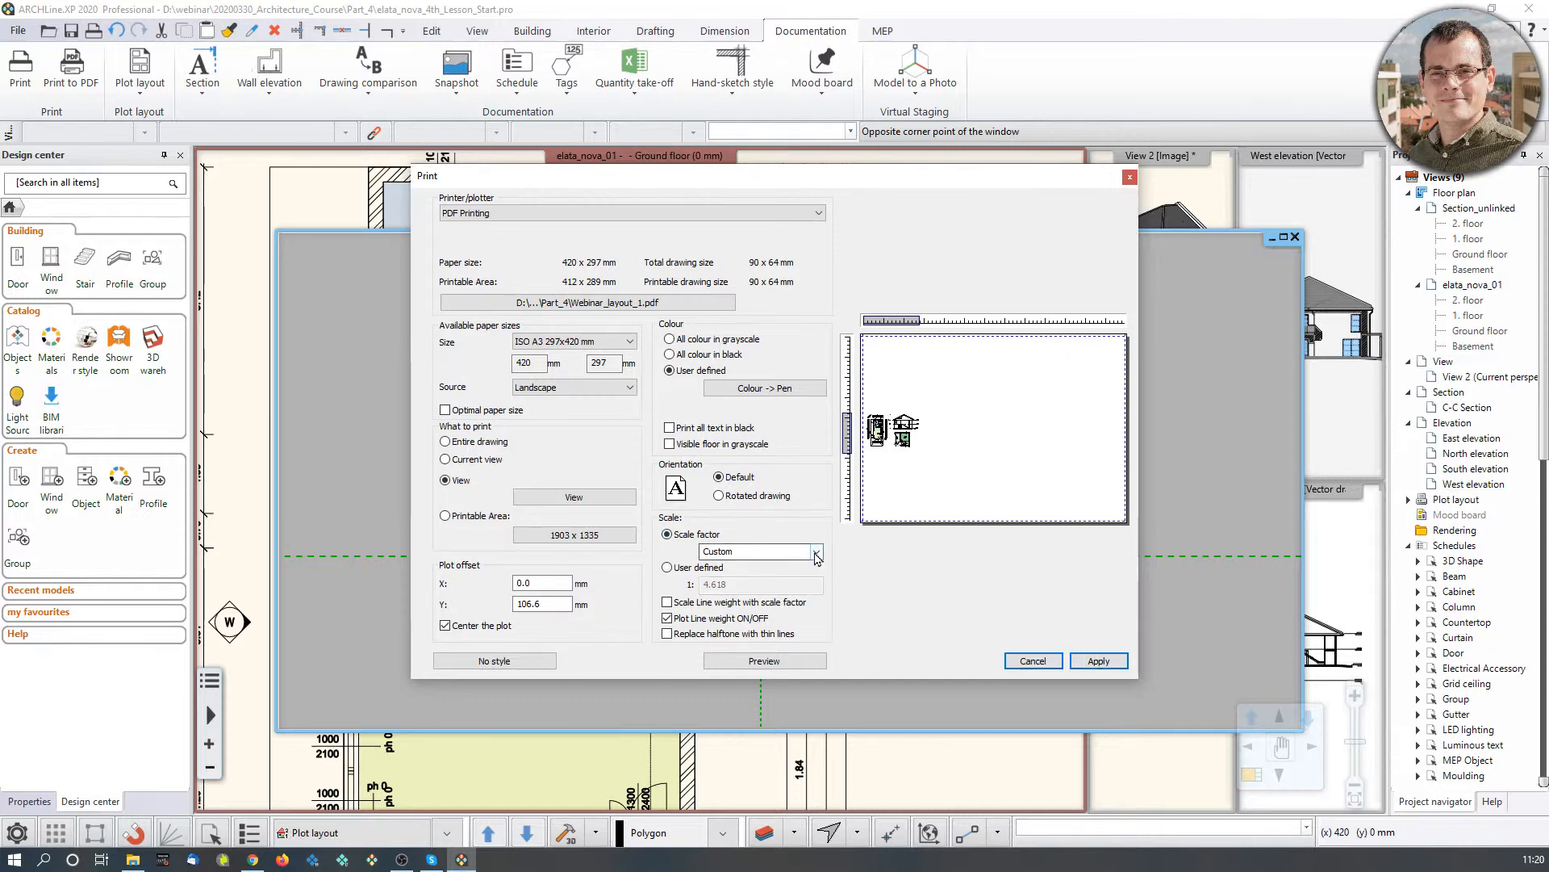
pyautogui.click(816, 552)
pyautogui.click(778, 596)
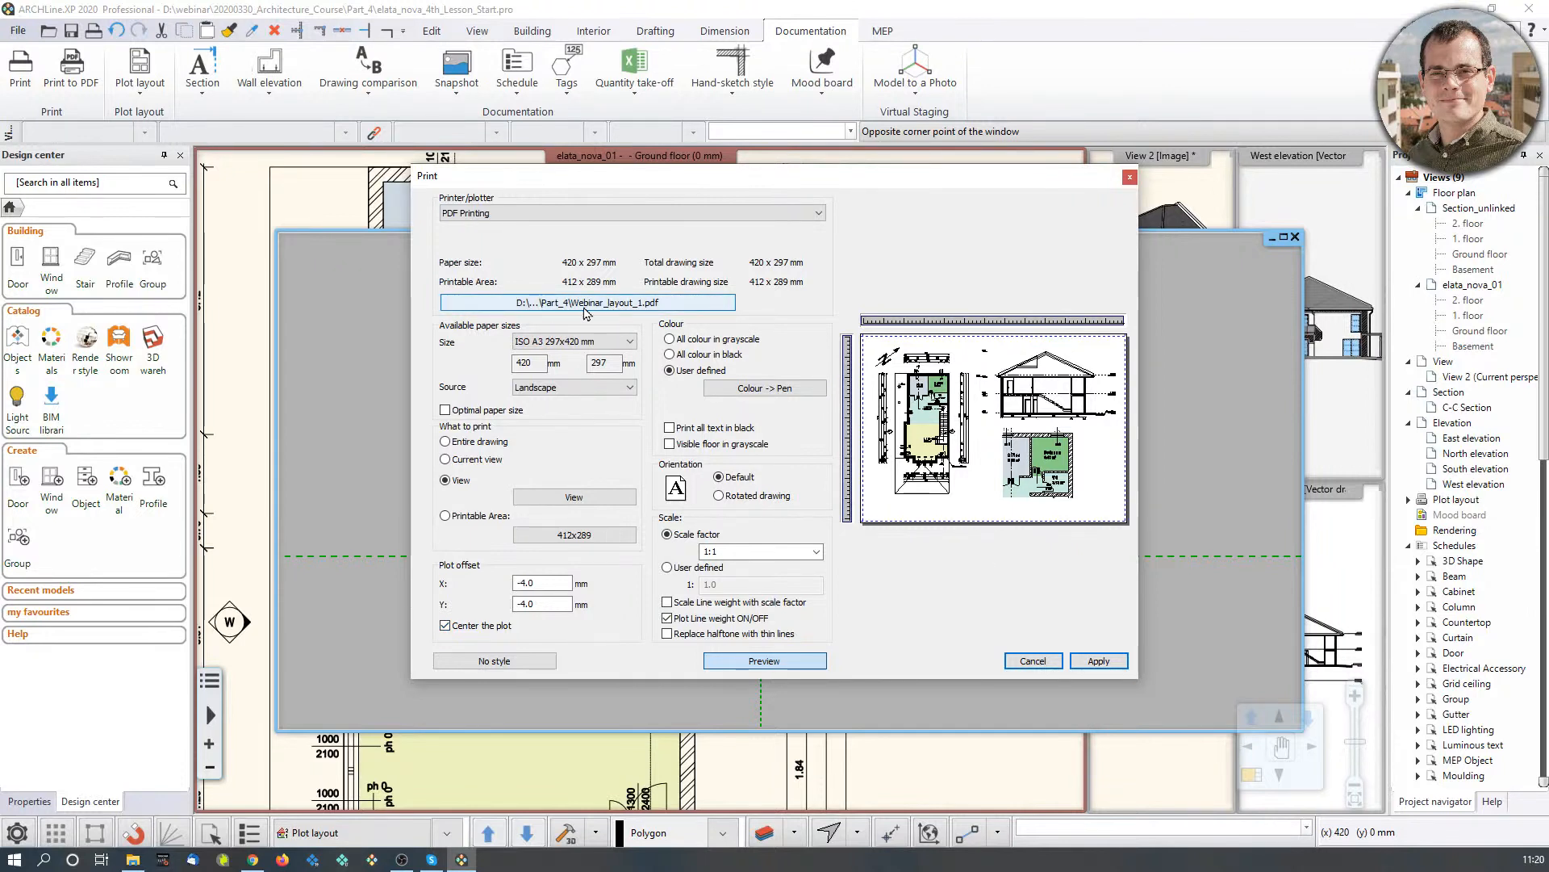
# Step: Name the PDF output file Webinar_layout_print_queue_1.pdf in the Part_4 folder and apply the print settings to the queue entry
pyautogui.click(611, 303)
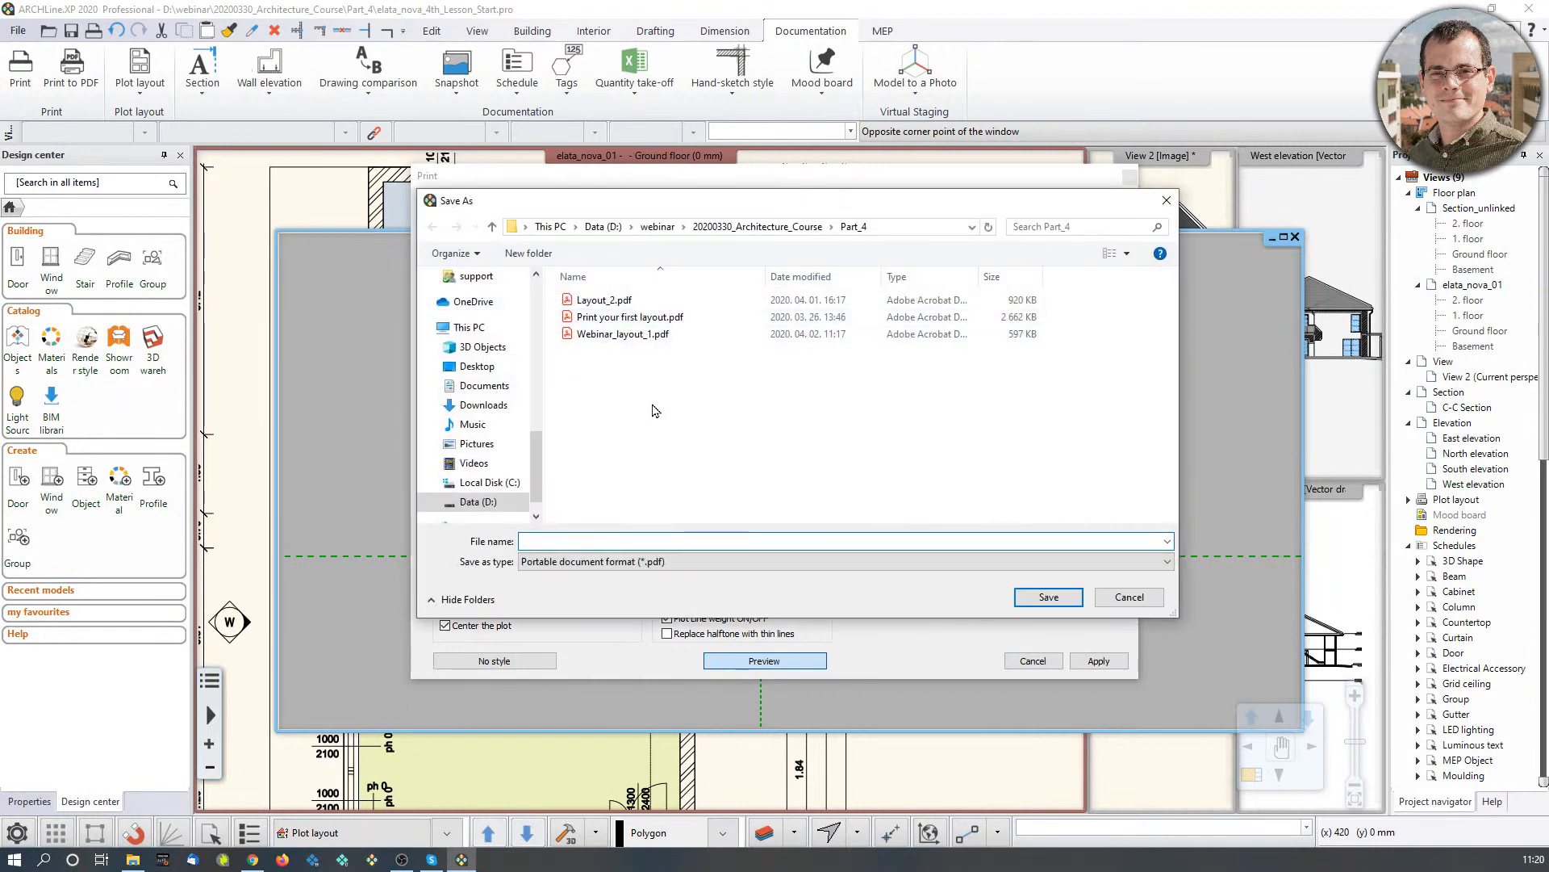
pyautogui.click(651, 336)
pyautogui.click(637, 541)
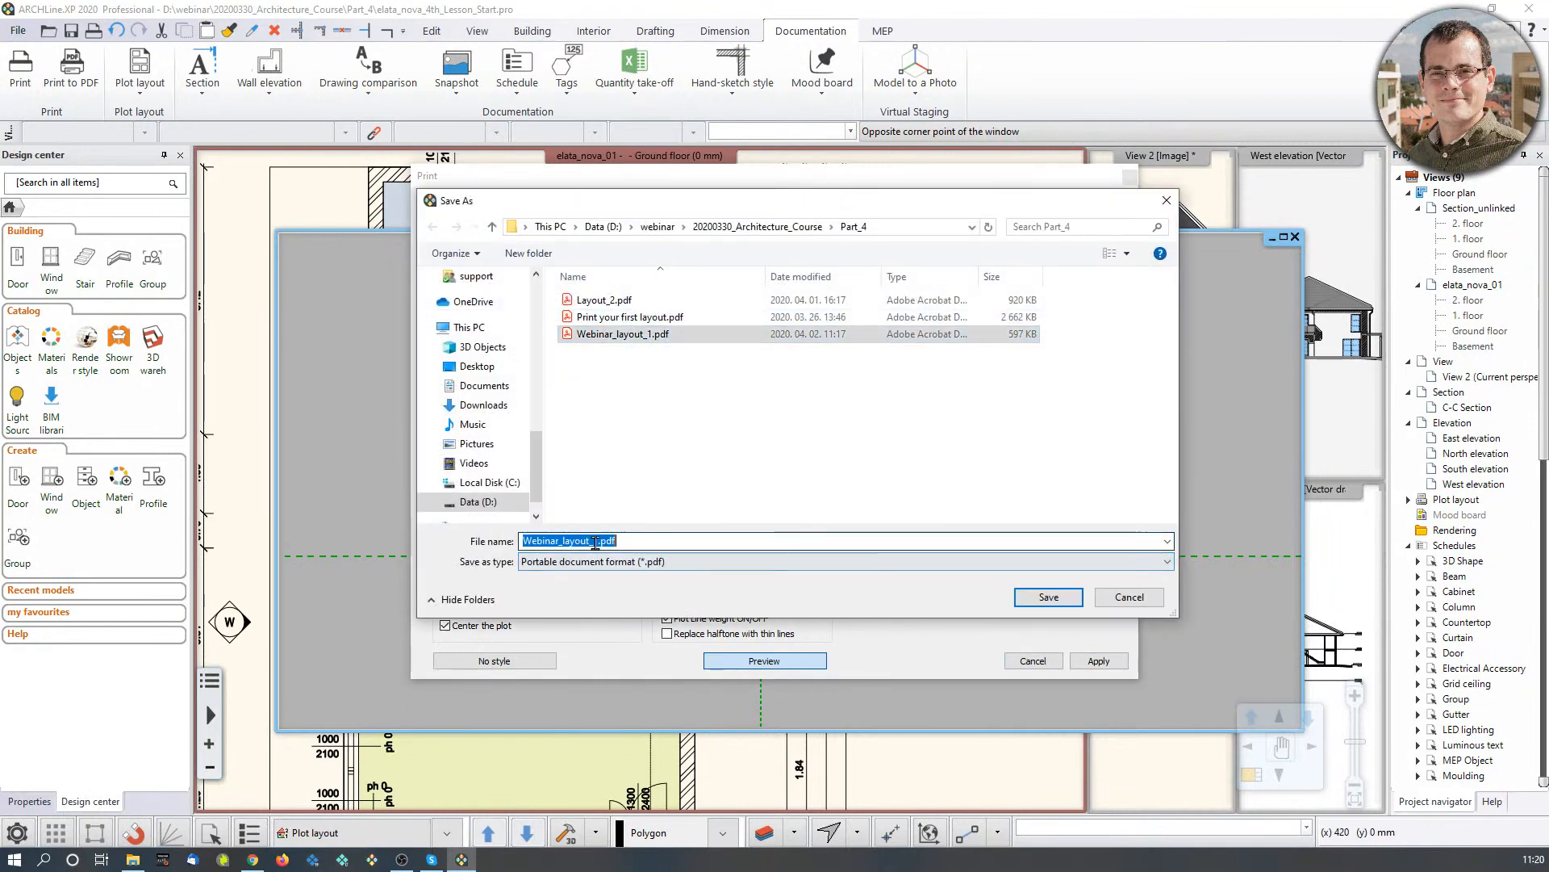
pyautogui.click(640, 542)
pyautogui.press('Left')
pyautogui.press('Left')
pyautogui.press('Left')
pyautogui.press('Left')
pyautogui.press('Left')
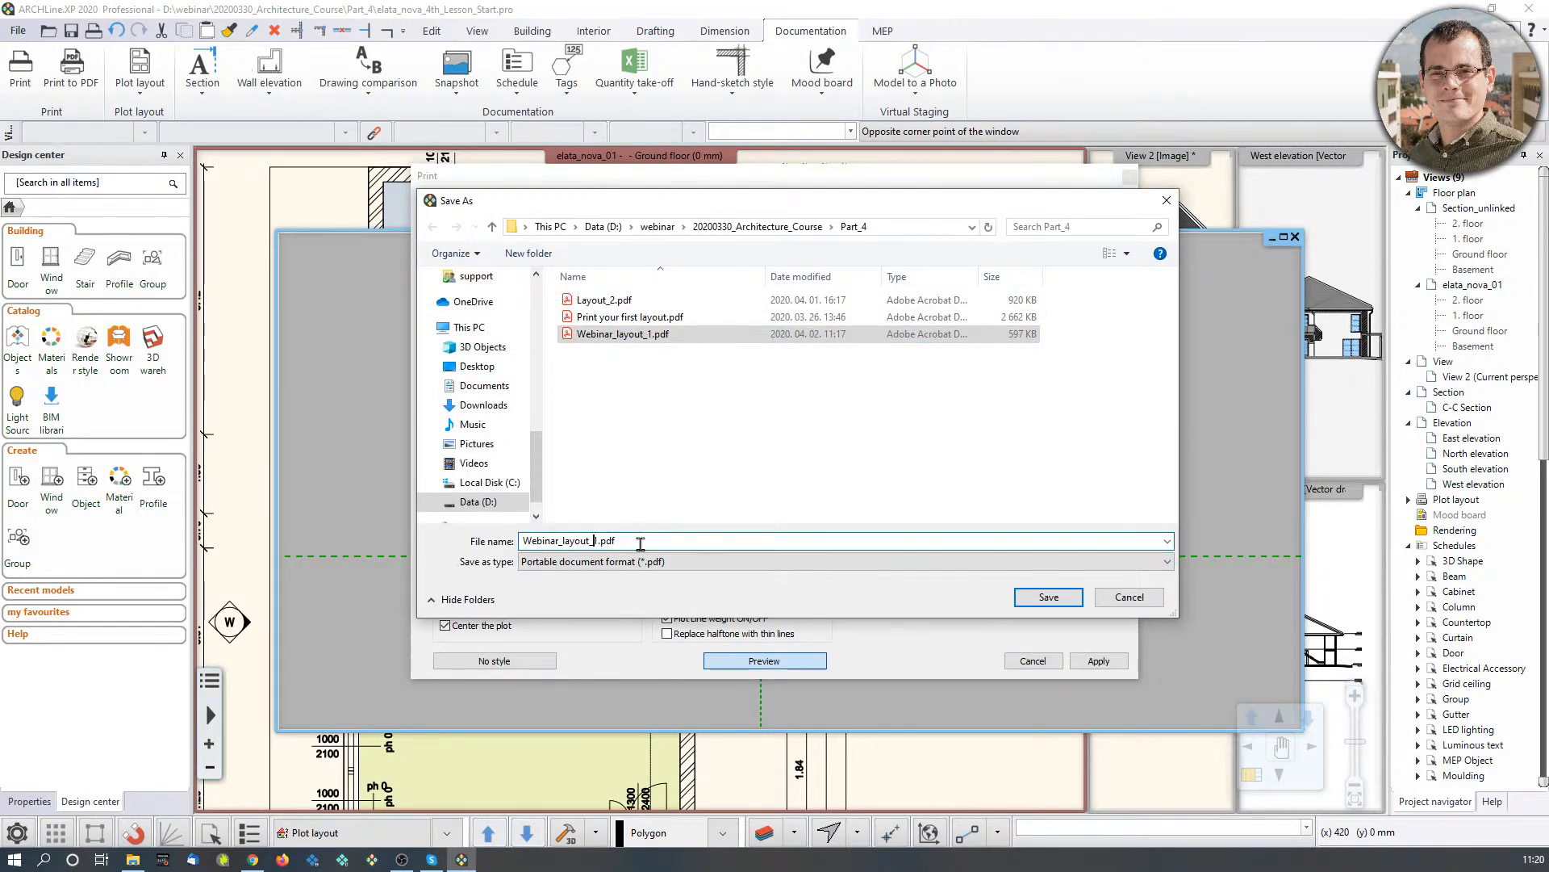
pyautogui.write('print_')
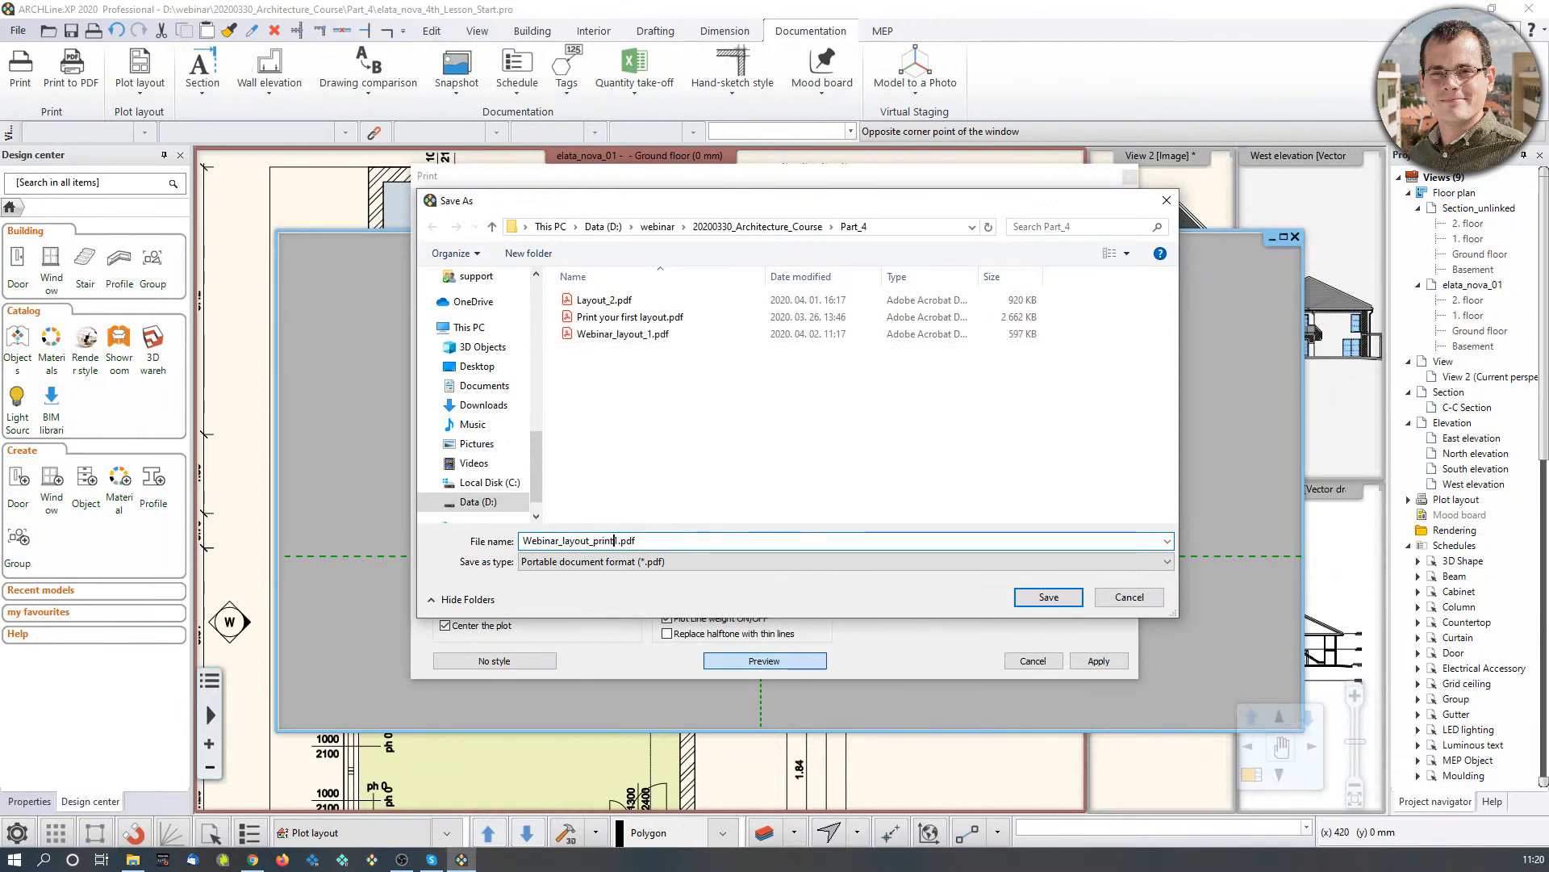
pyautogui.write('queue_1')
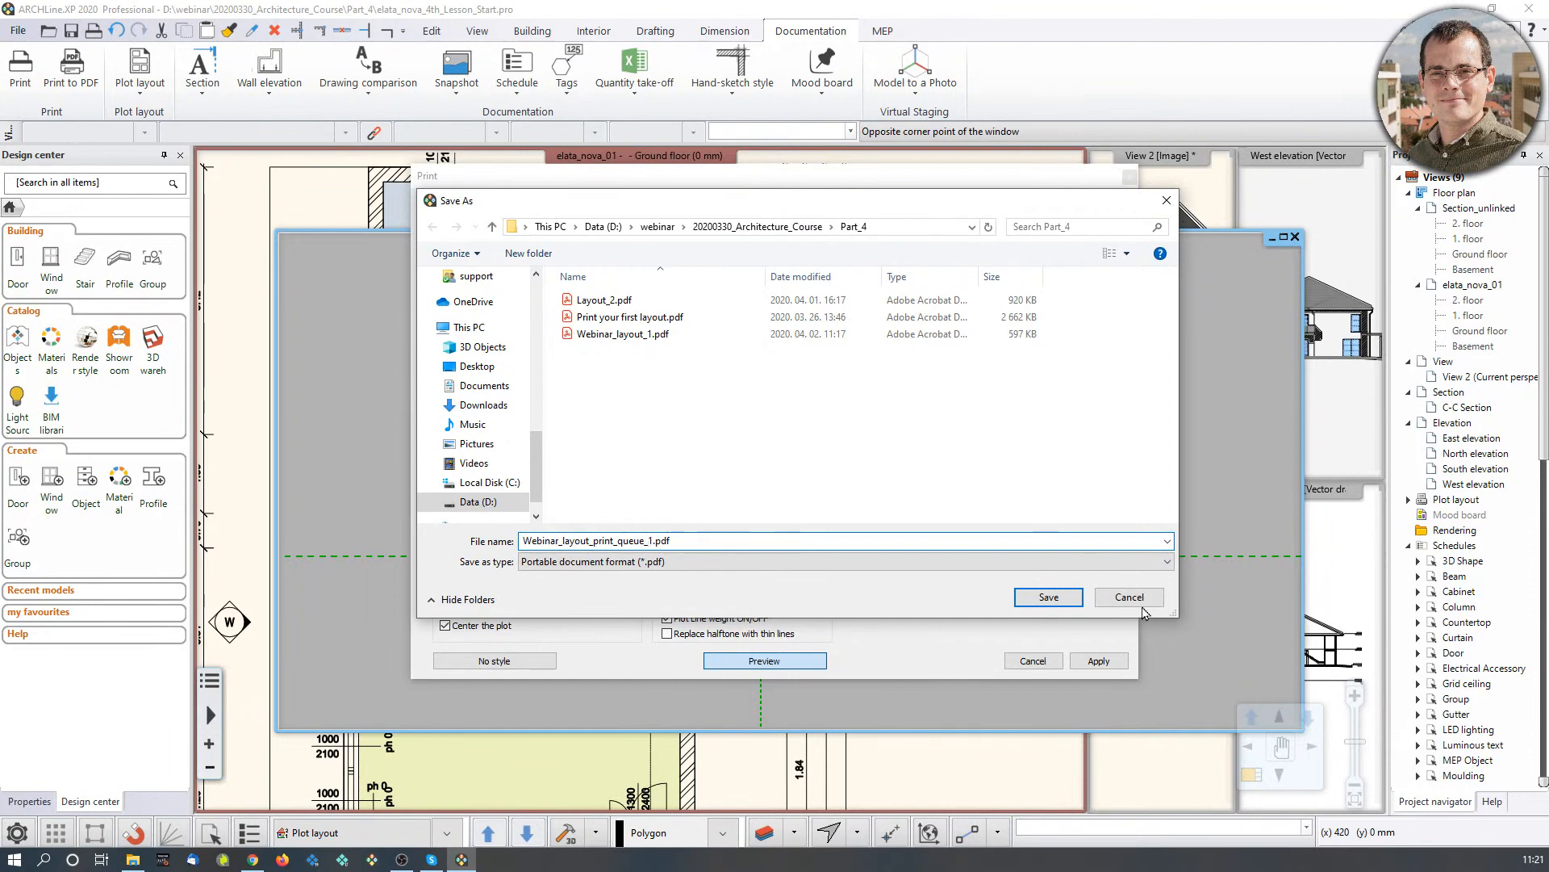
pyautogui.click(1049, 597)
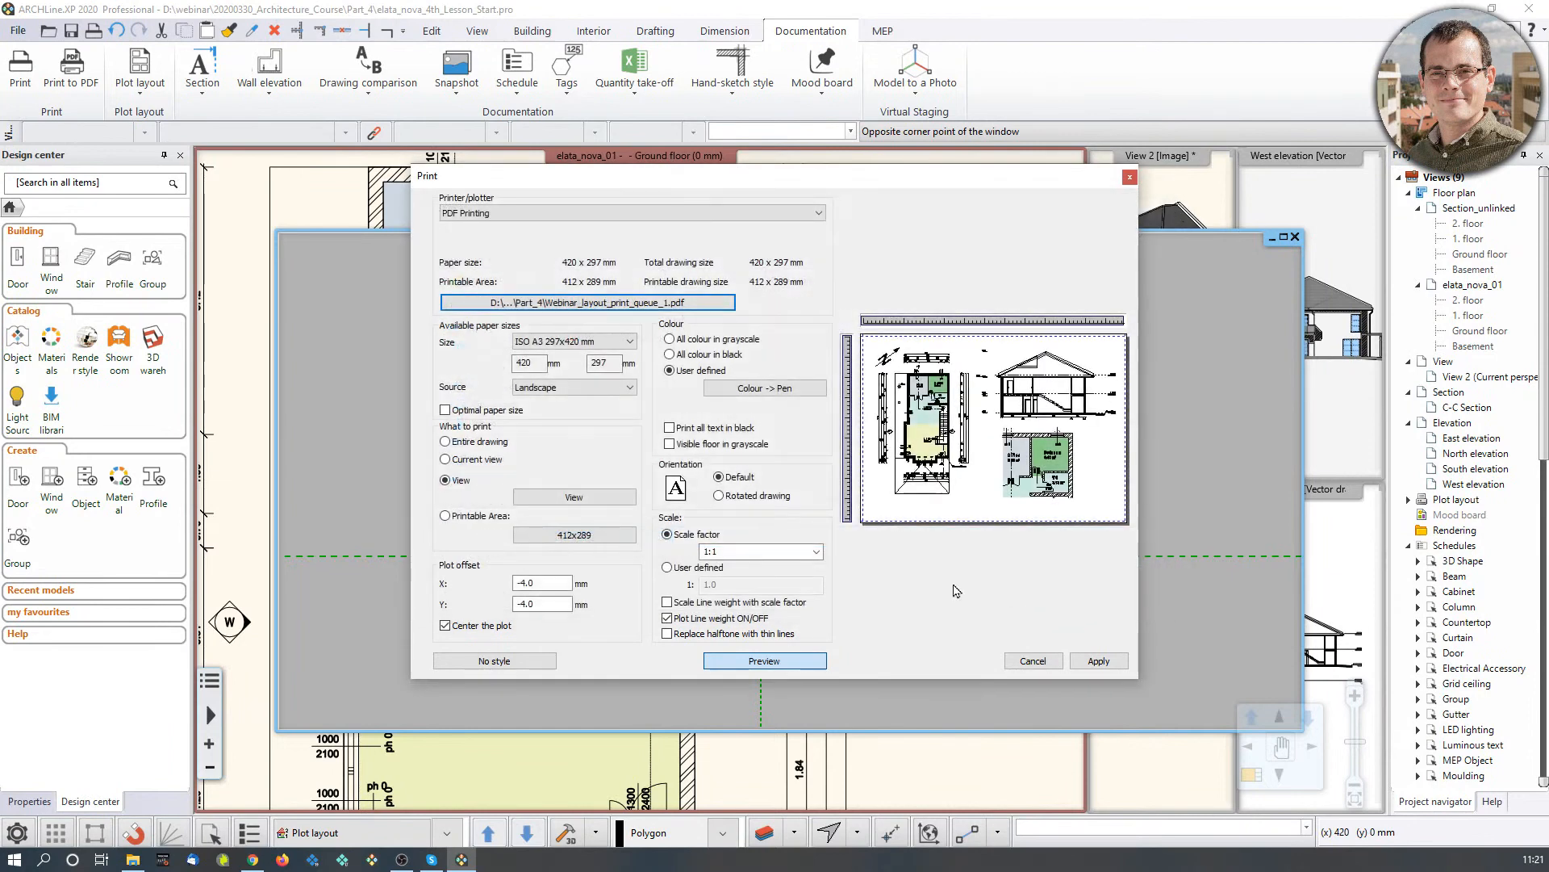
pyautogui.click(1099, 661)
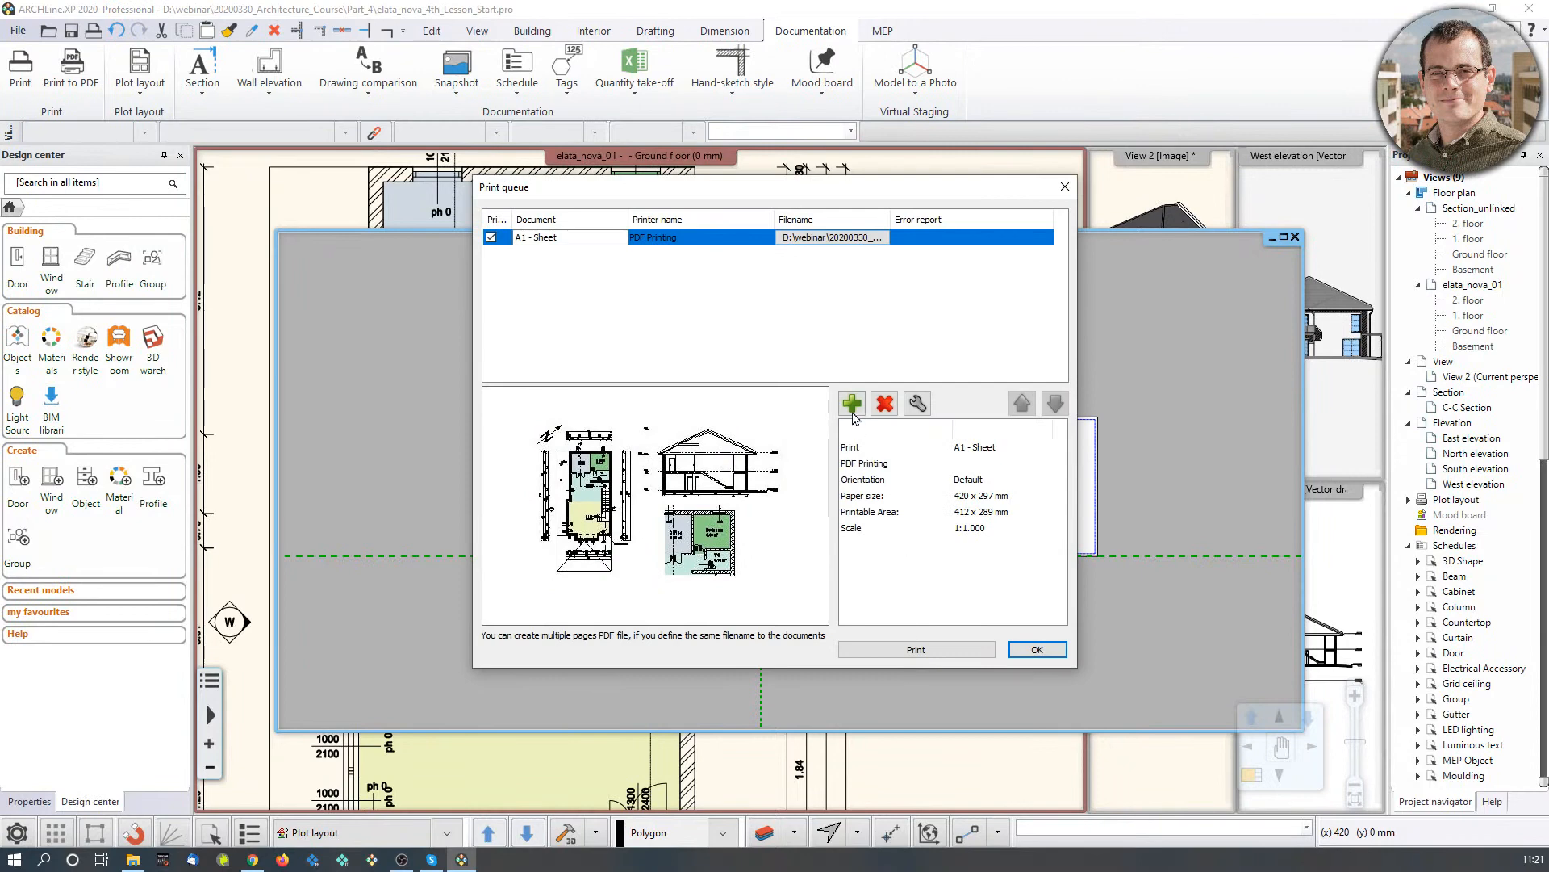
# Step: Add the A1 - Sheet plot layout to the print queue again, with ISO A4 210x297 mm as its paper size
pyautogui.click(852, 402)
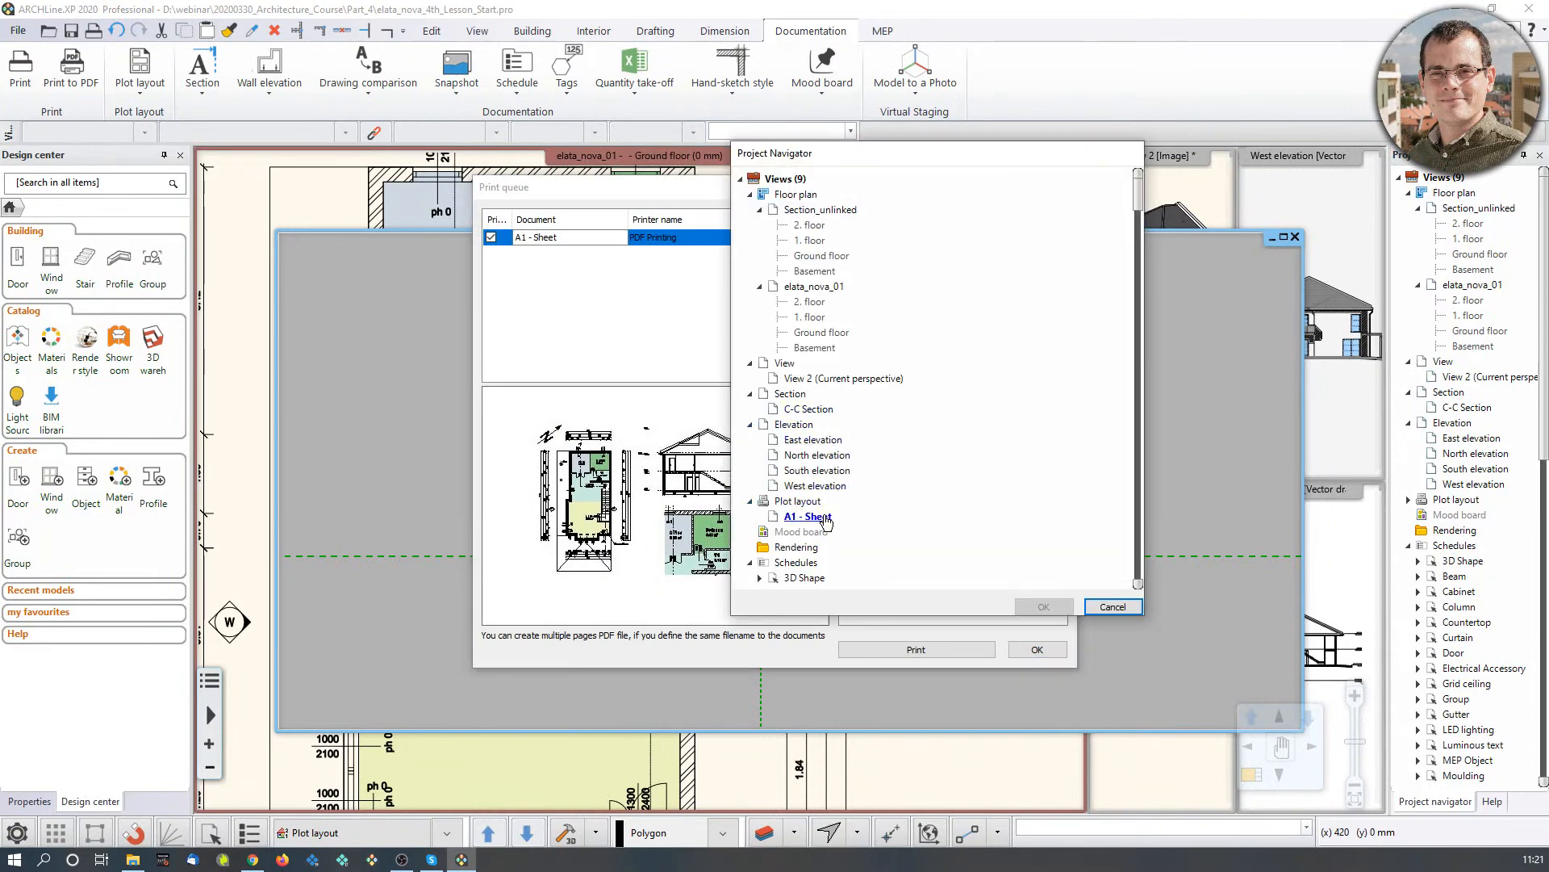
pyautogui.click(847, 517)
pyautogui.click(1043, 607)
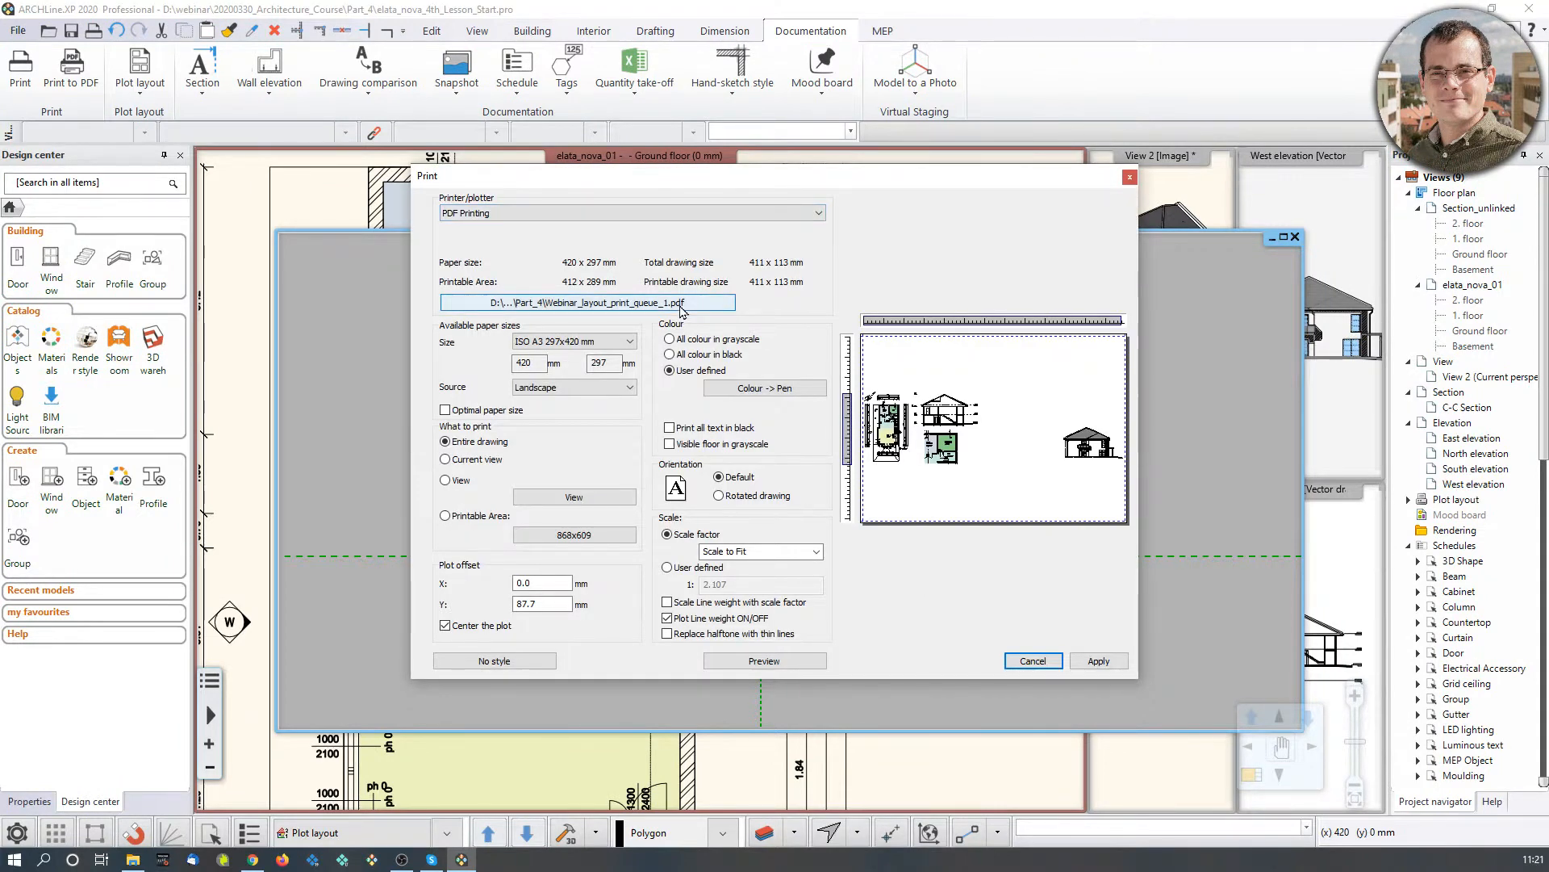
pyautogui.click(628, 343)
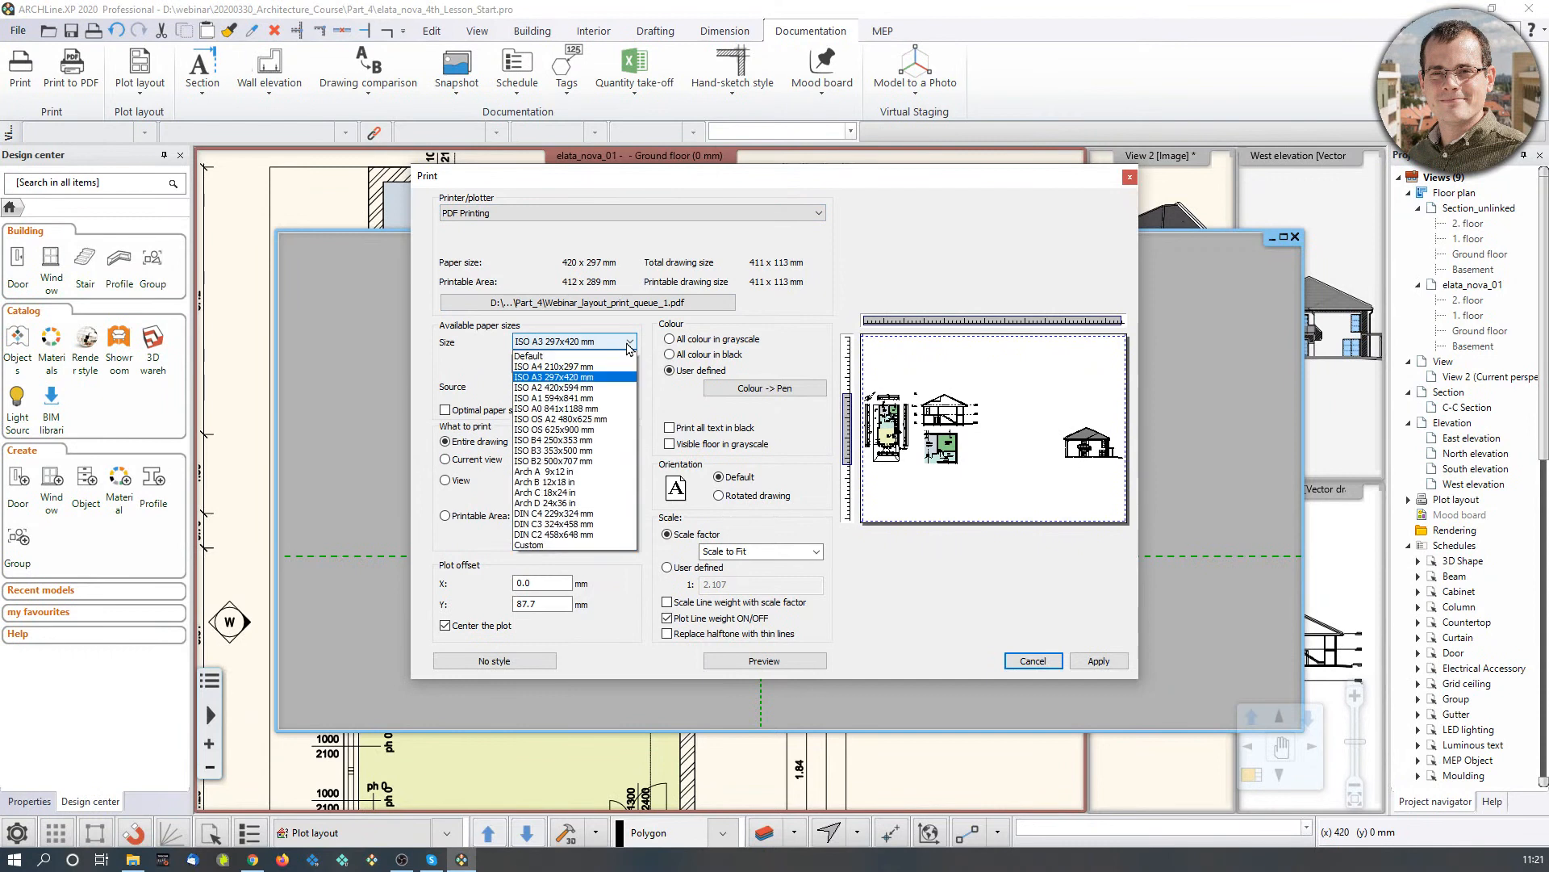
pyautogui.click(613, 367)
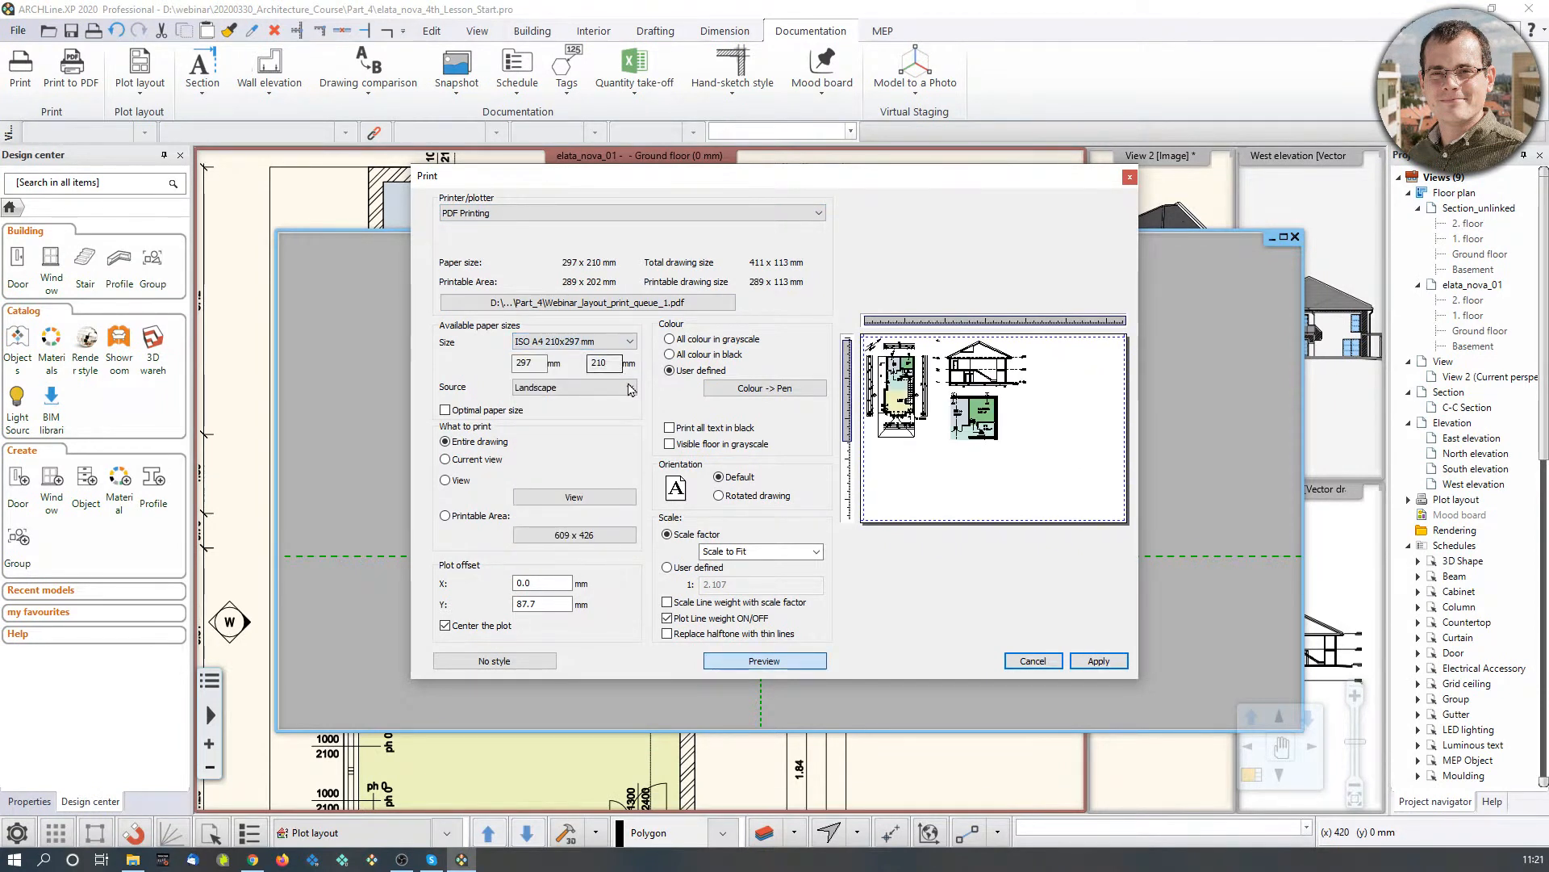
# Step: Limit the print area to the second page with the West elevation, from its upper-left to its lower-right corner
pyautogui.click(613, 497)
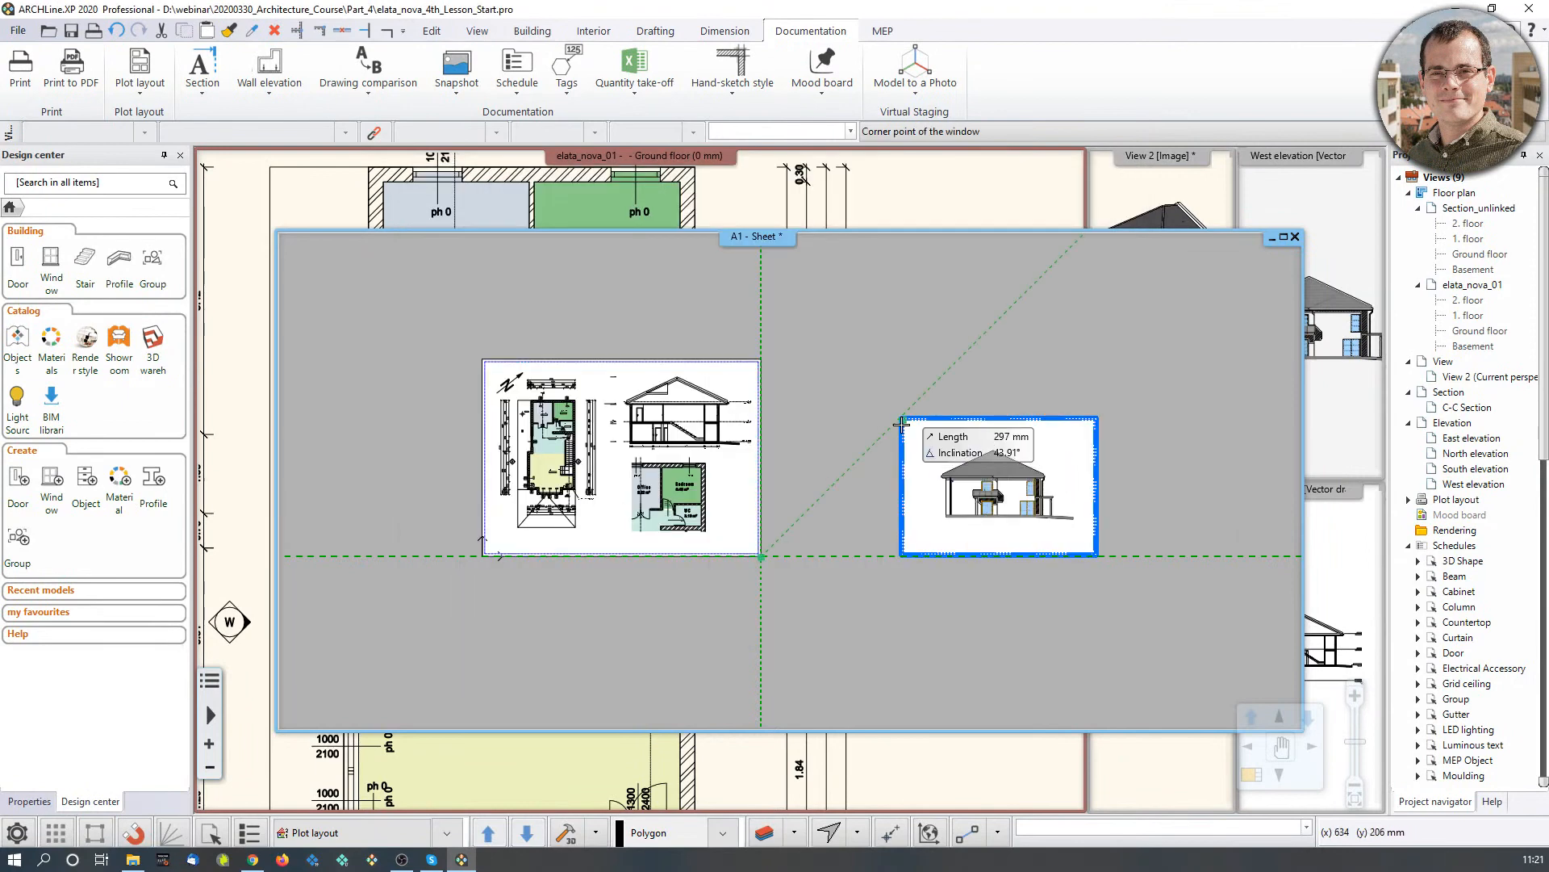
pyautogui.scroll(4, 960, 404)
pyautogui.click(698, 476)
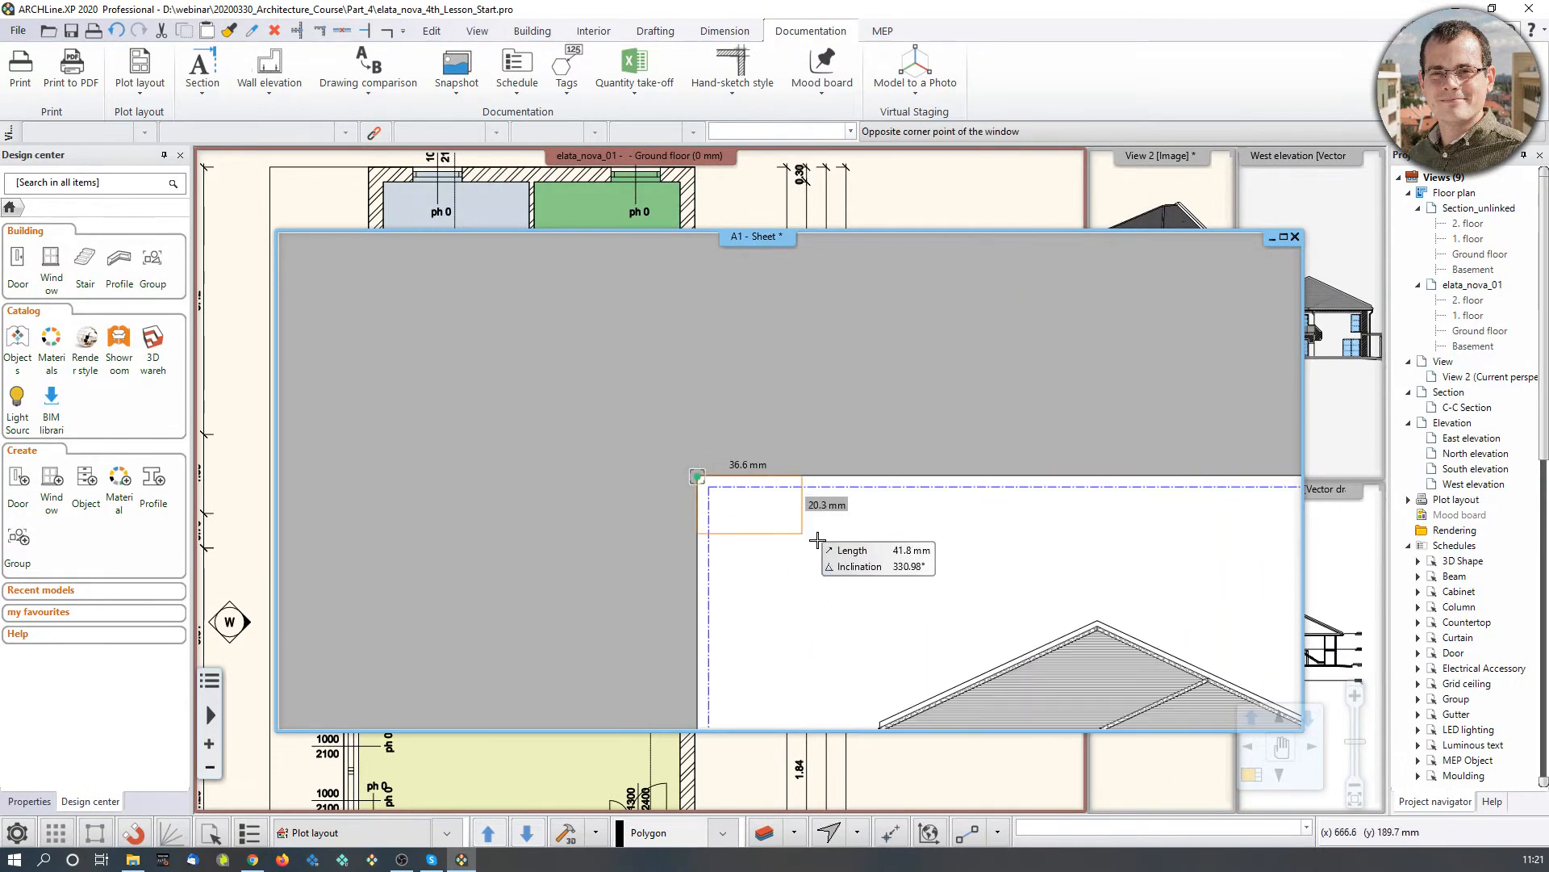
pyautogui.scroll(-3, 1113, 638)
pyautogui.scroll(6, 759, 419)
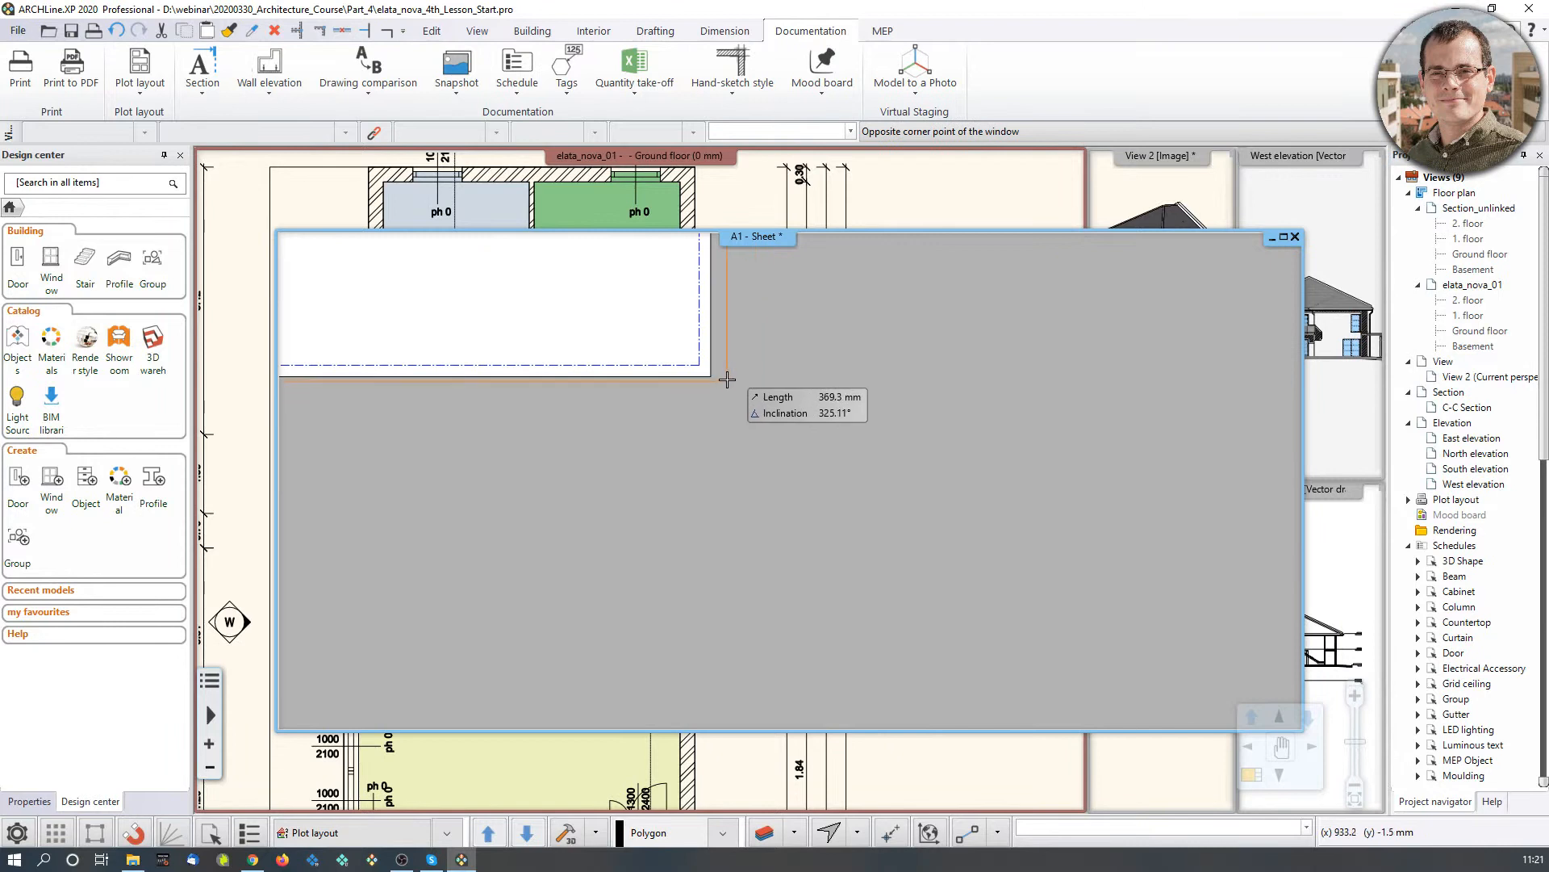
pyautogui.click(710, 376)
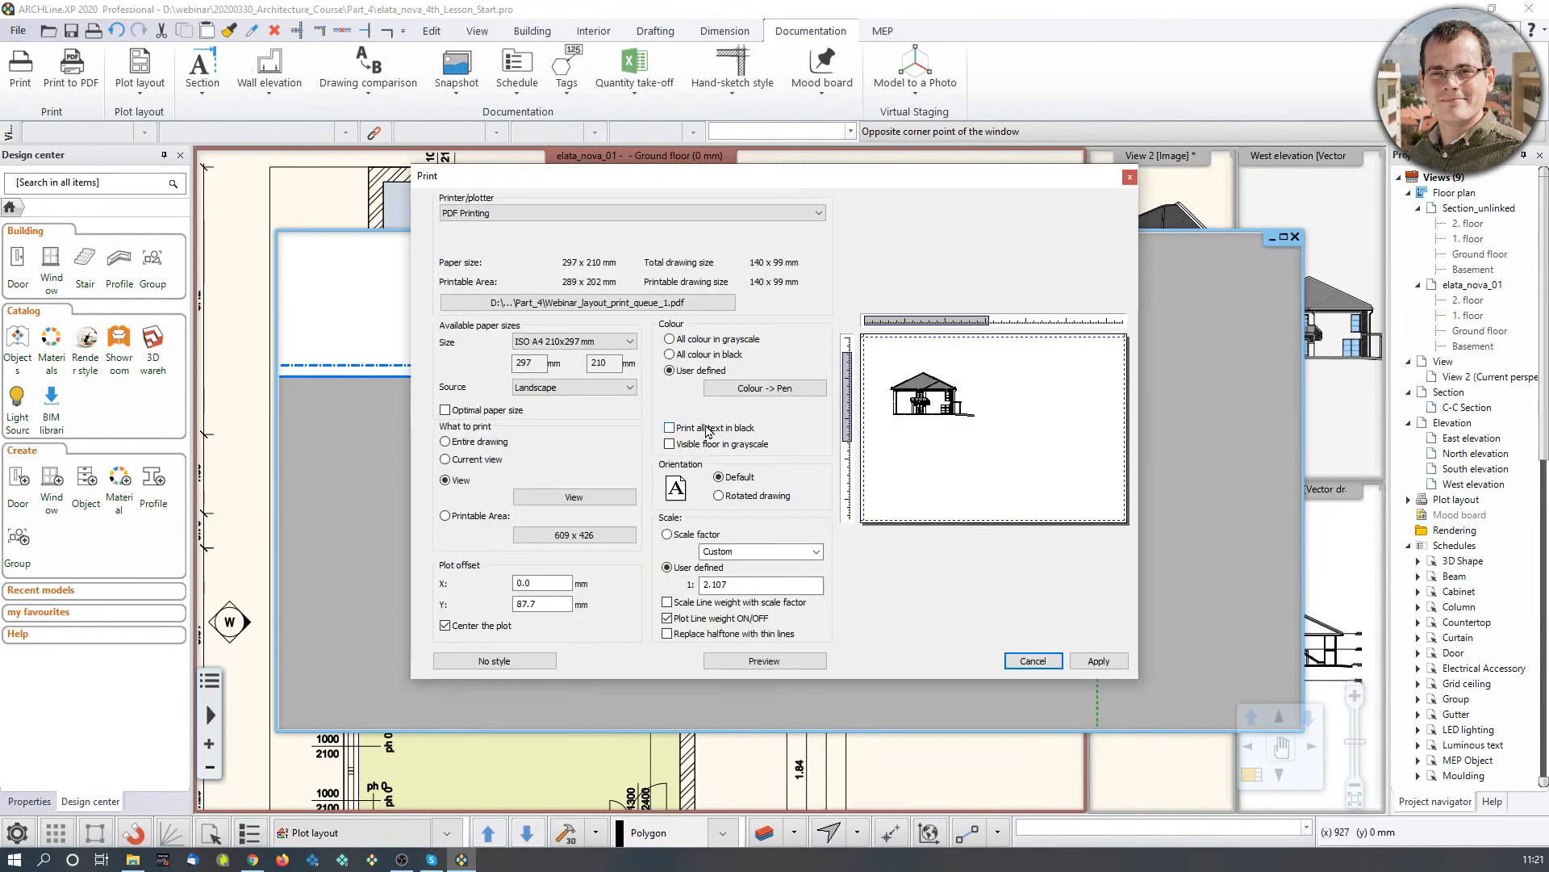
# Step: Set the scale factor to 1:1, center the plot and apply the settings to the second queue entry
pyautogui.click(816, 552)
pyautogui.click(761, 588)
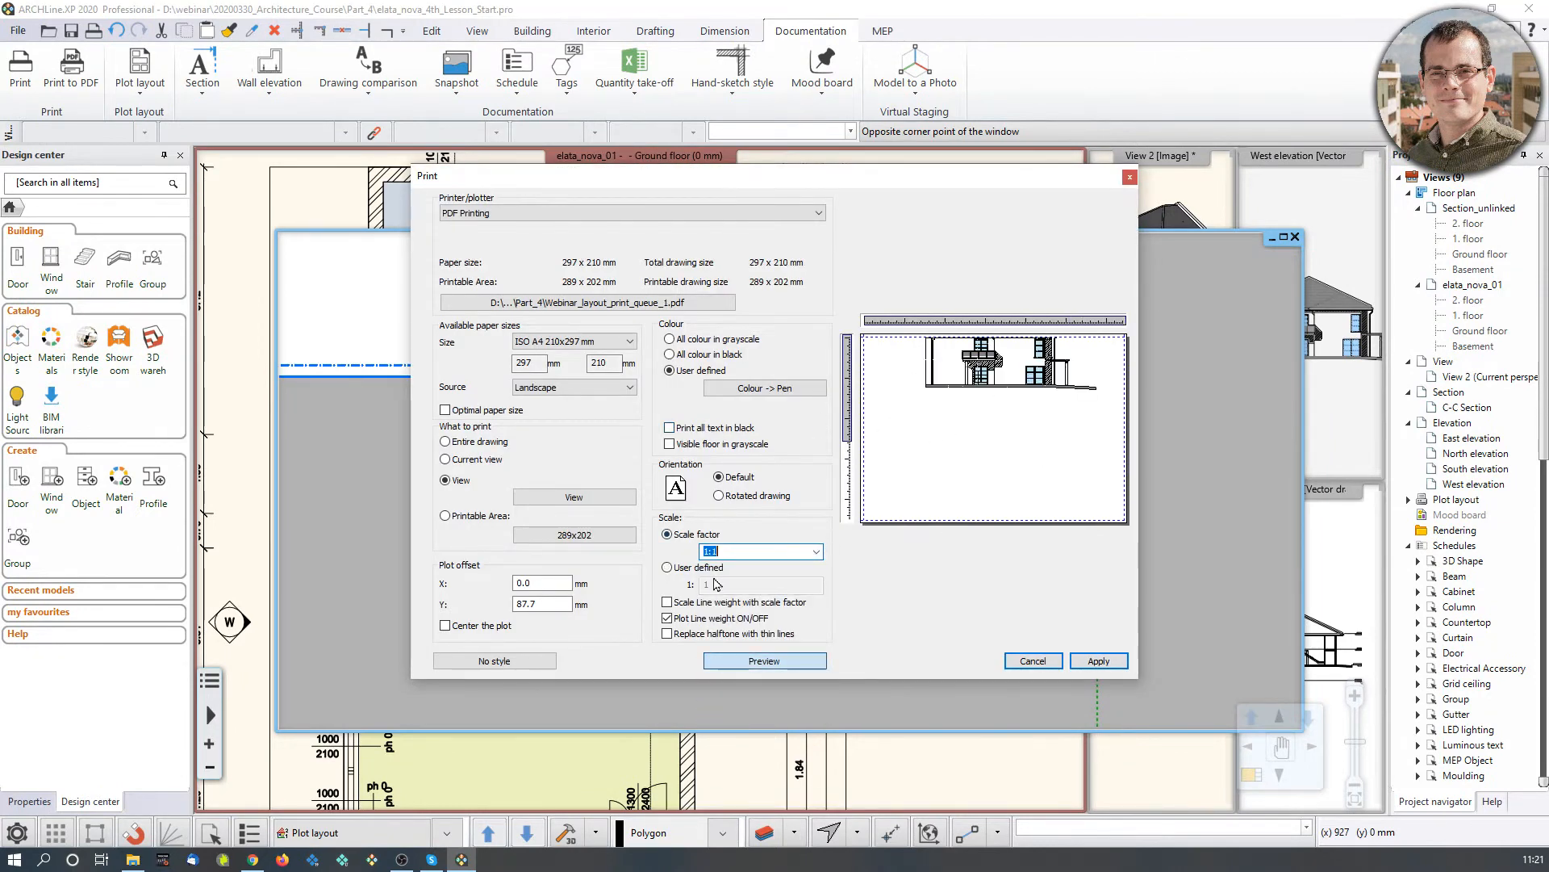
pyautogui.click(445, 625)
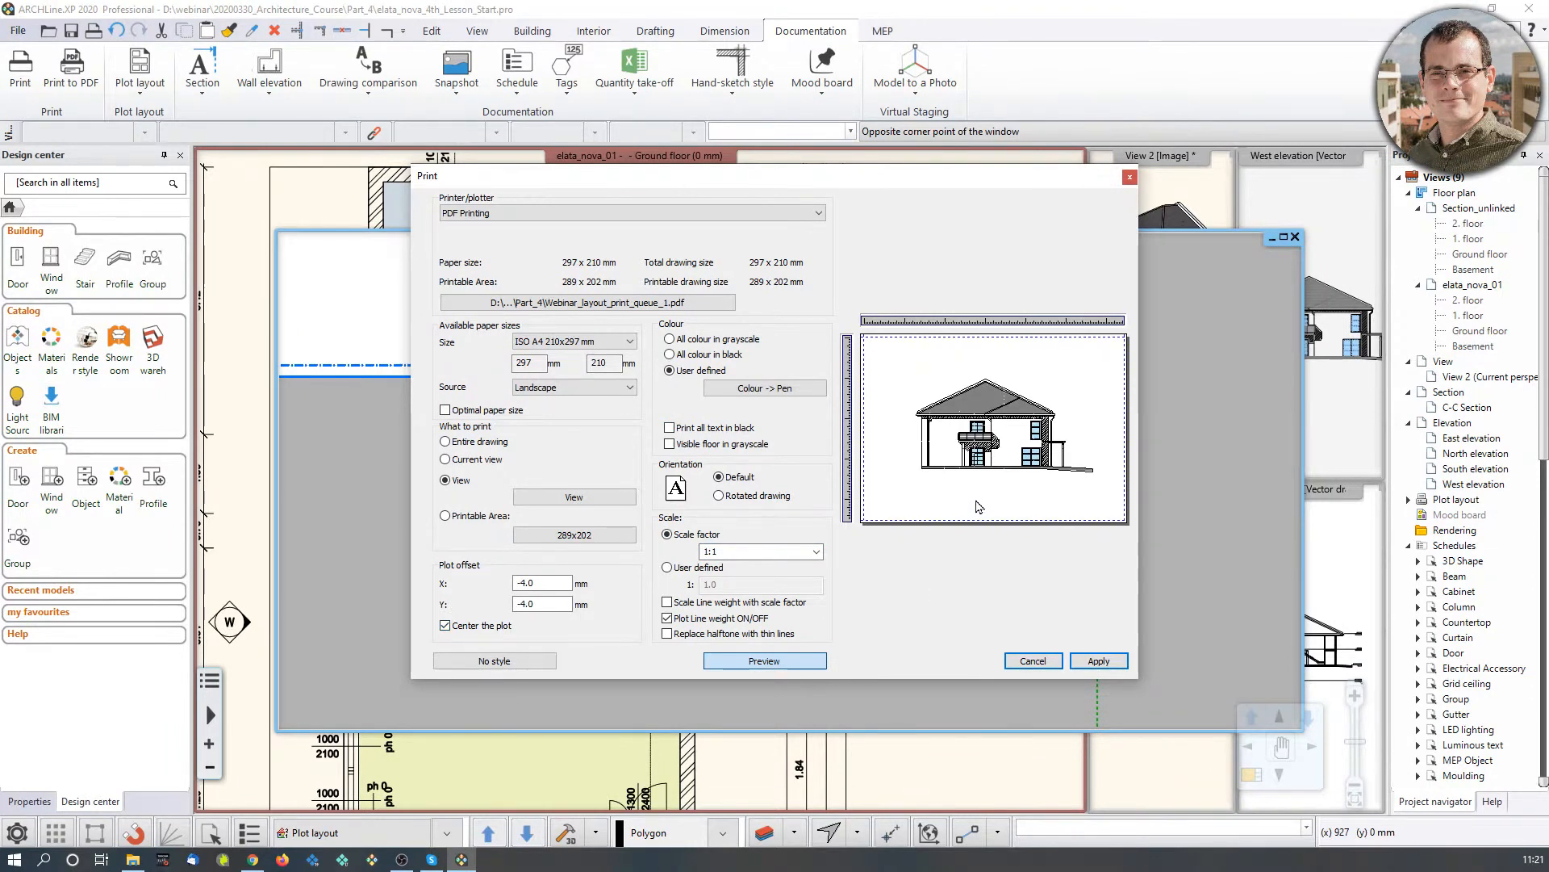
pyautogui.click(1098, 660)
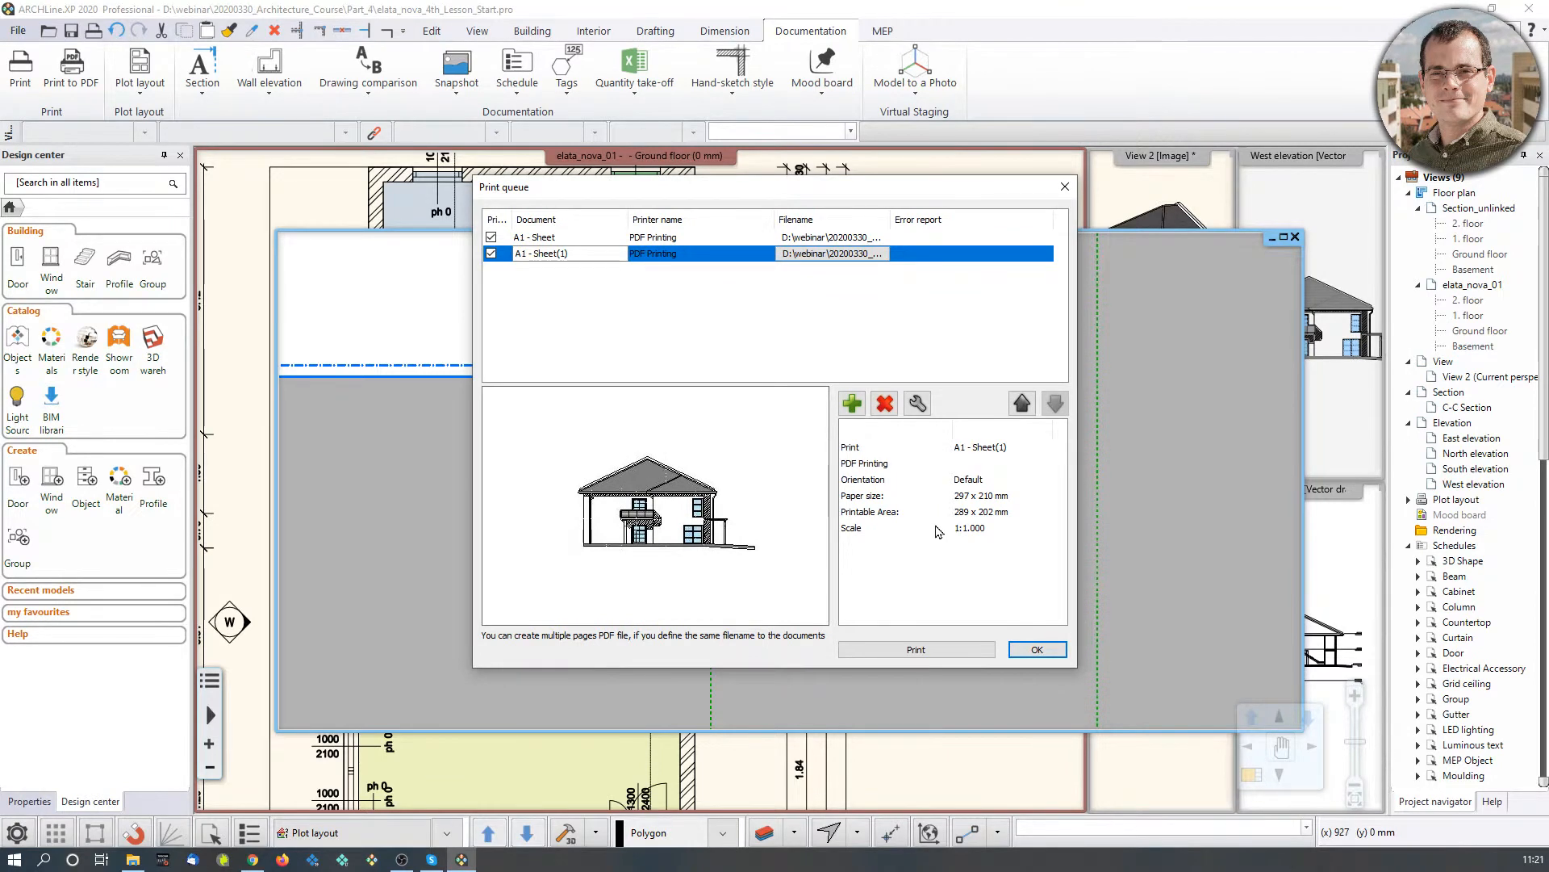
# Step: Print both queue entries into the shared PDF file, check its second page, and close the PDF and the print queue
pyautogui.click(918, 650)
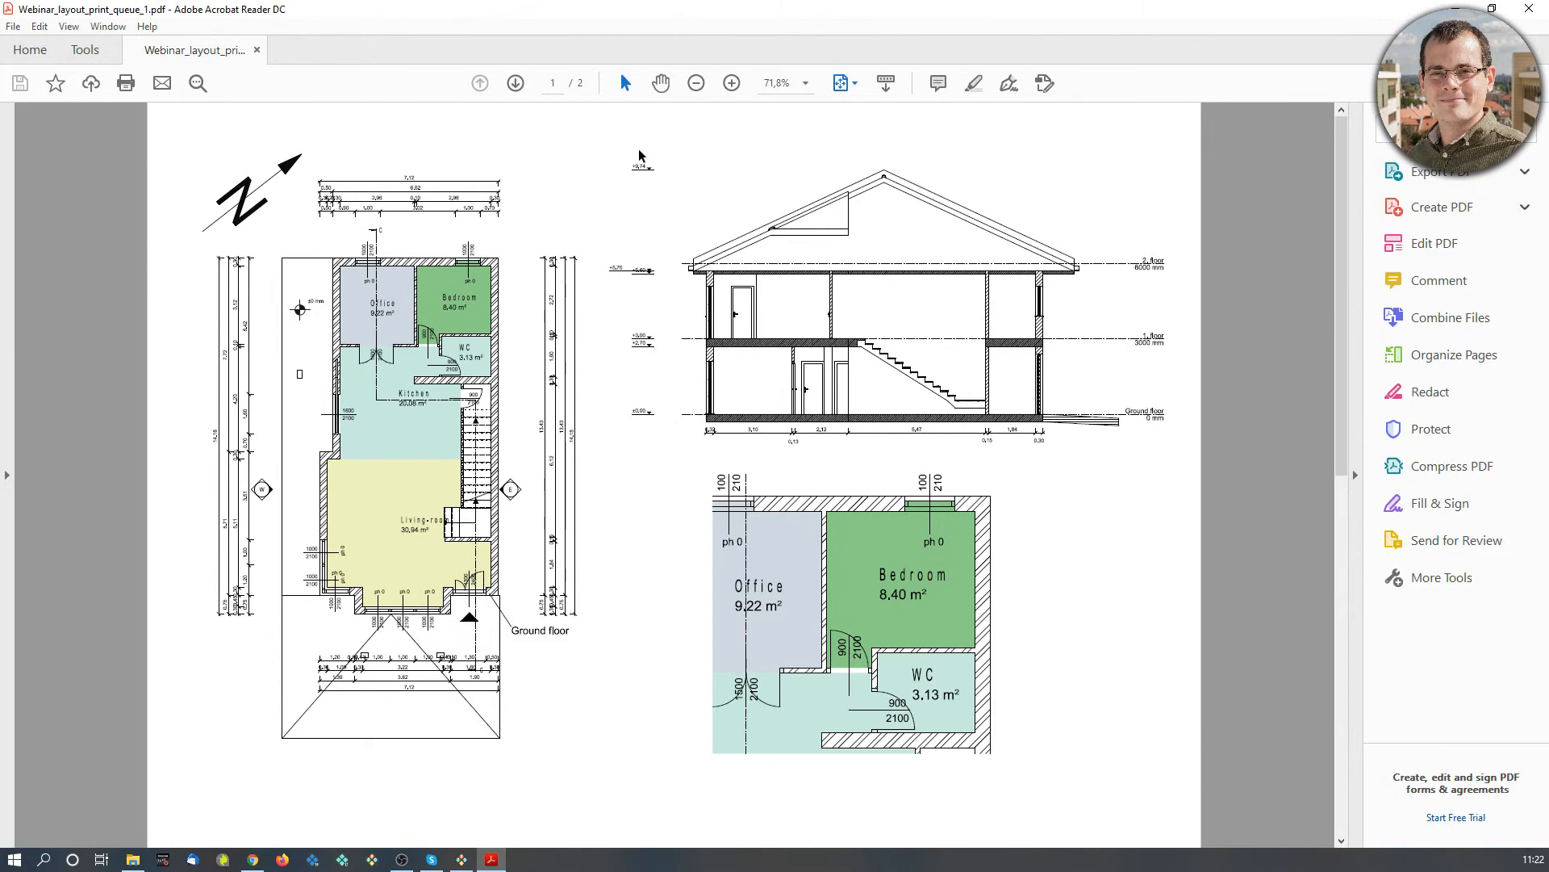
pyautogui.scroll(-1, 805, 549)
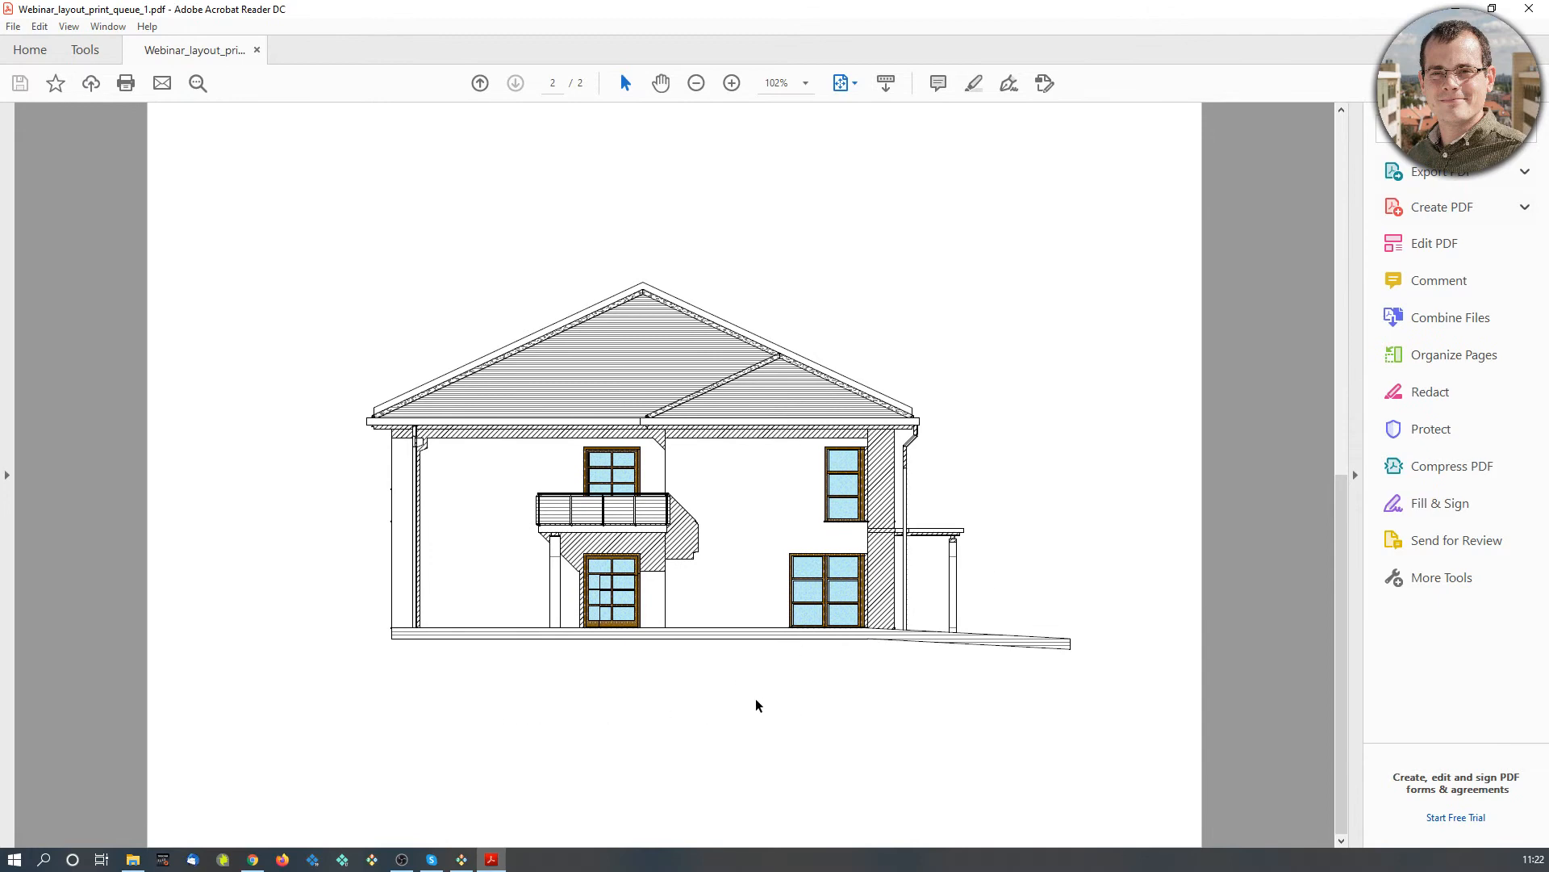
pyautogui.click(1529, 8)
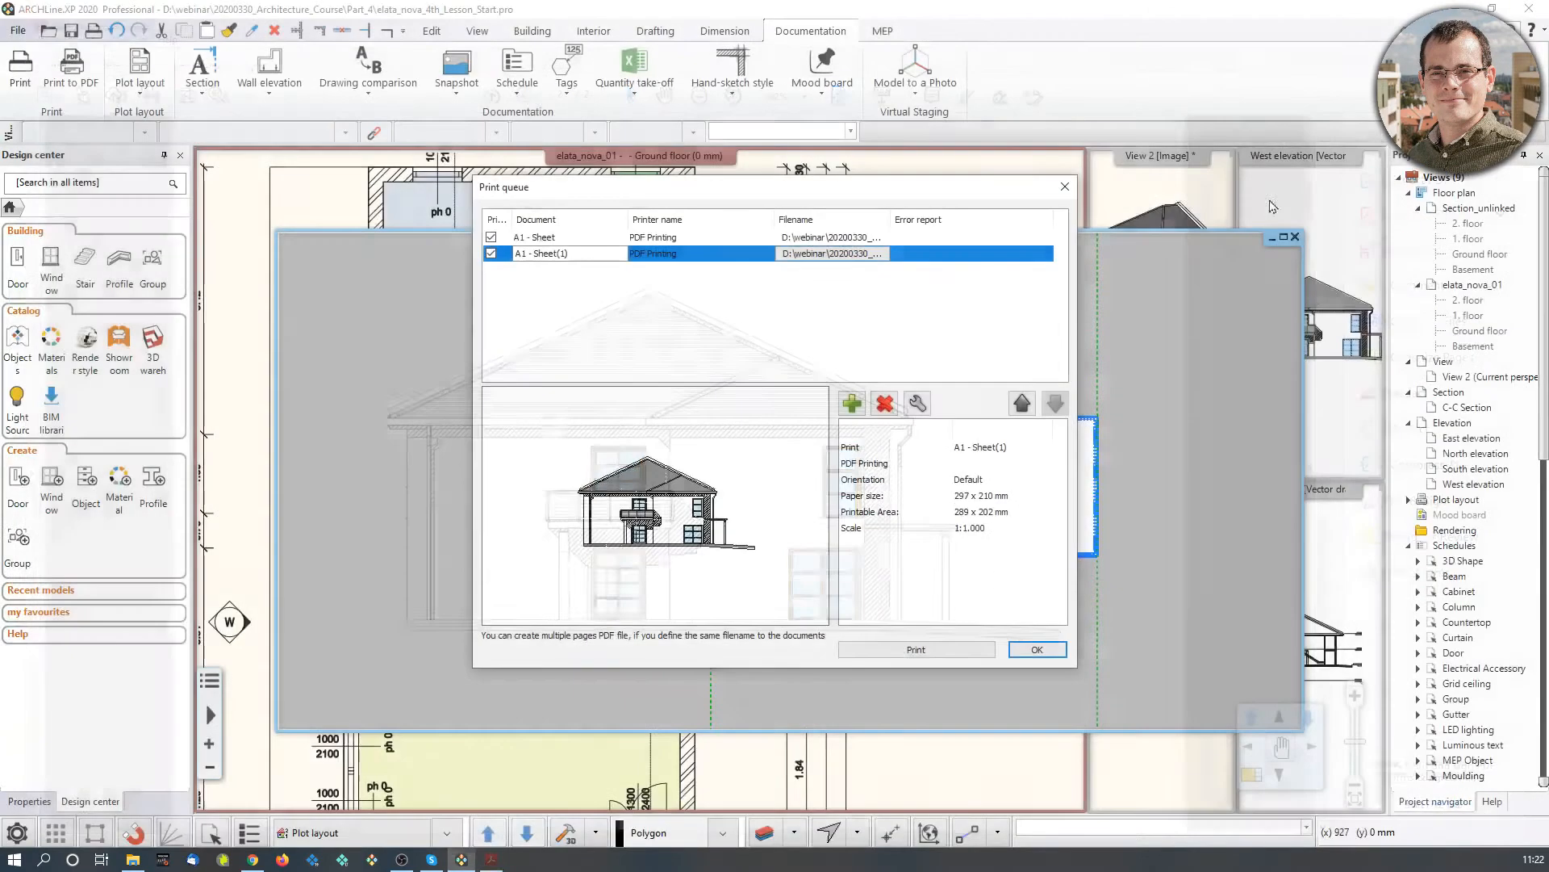
pyautogui.click(1064, 186)
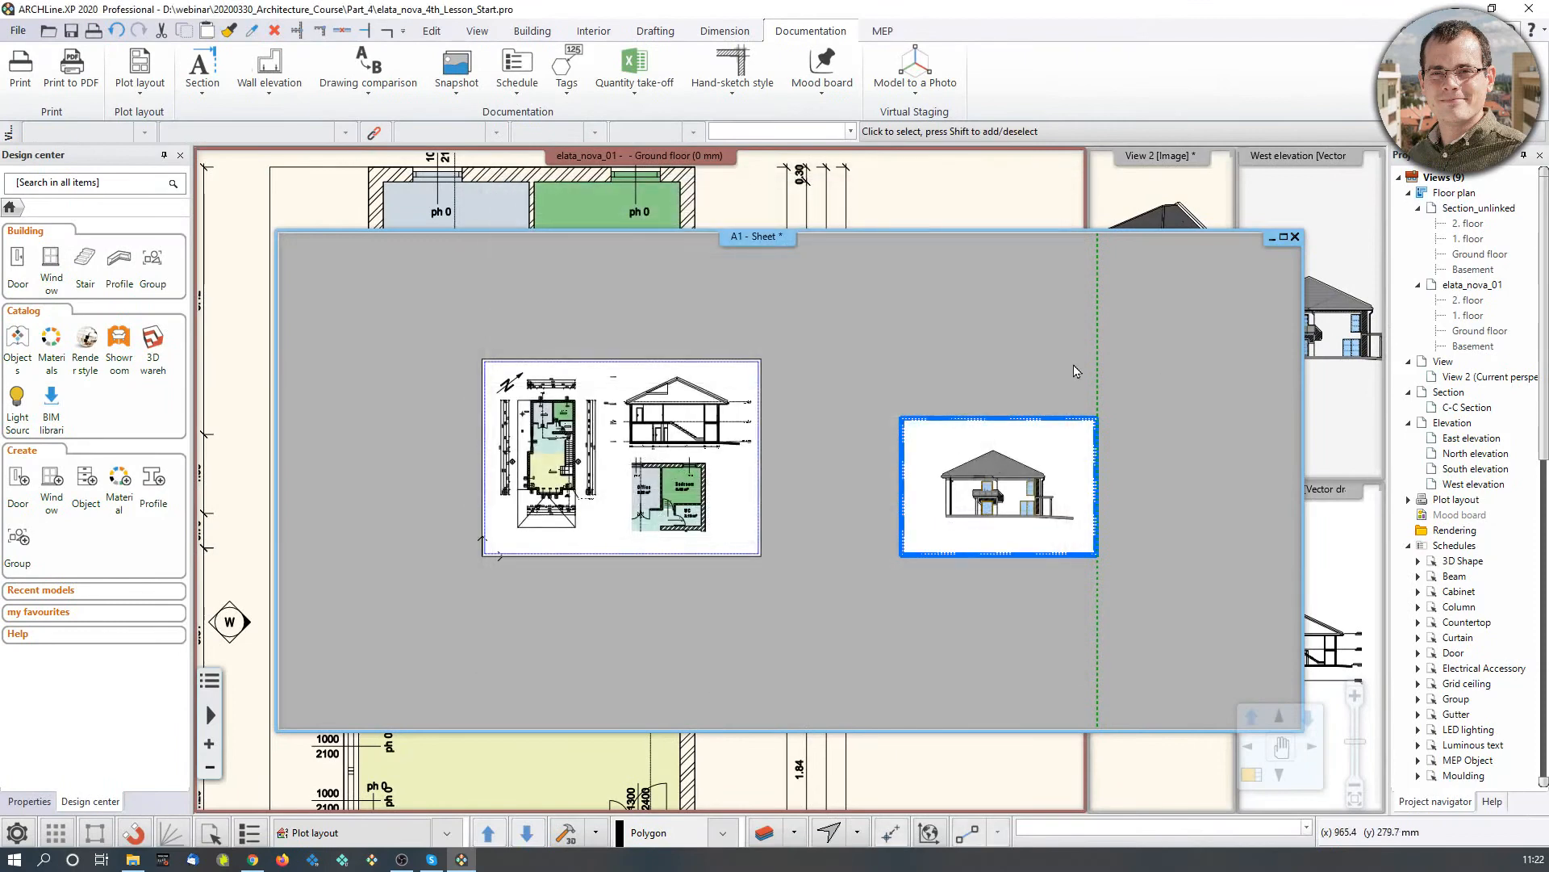
pyautogui.scroll(3, 836, 438)
pyautogui.moveTo(759, 441); pyautogui.dragTo(772, 431, button='middle')
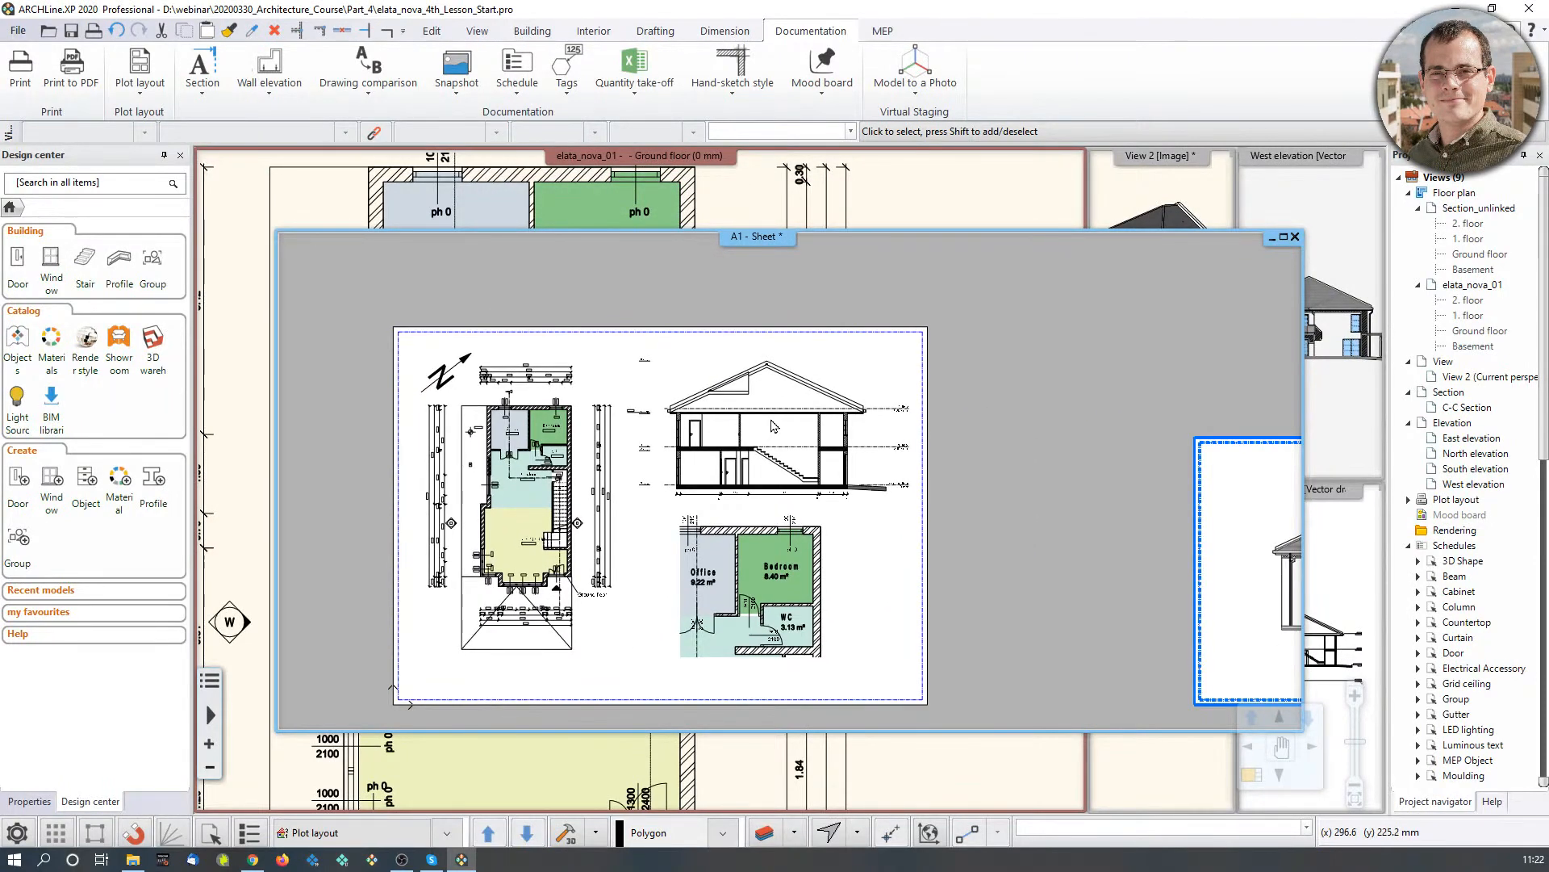
pyautogui.click(572, 516)
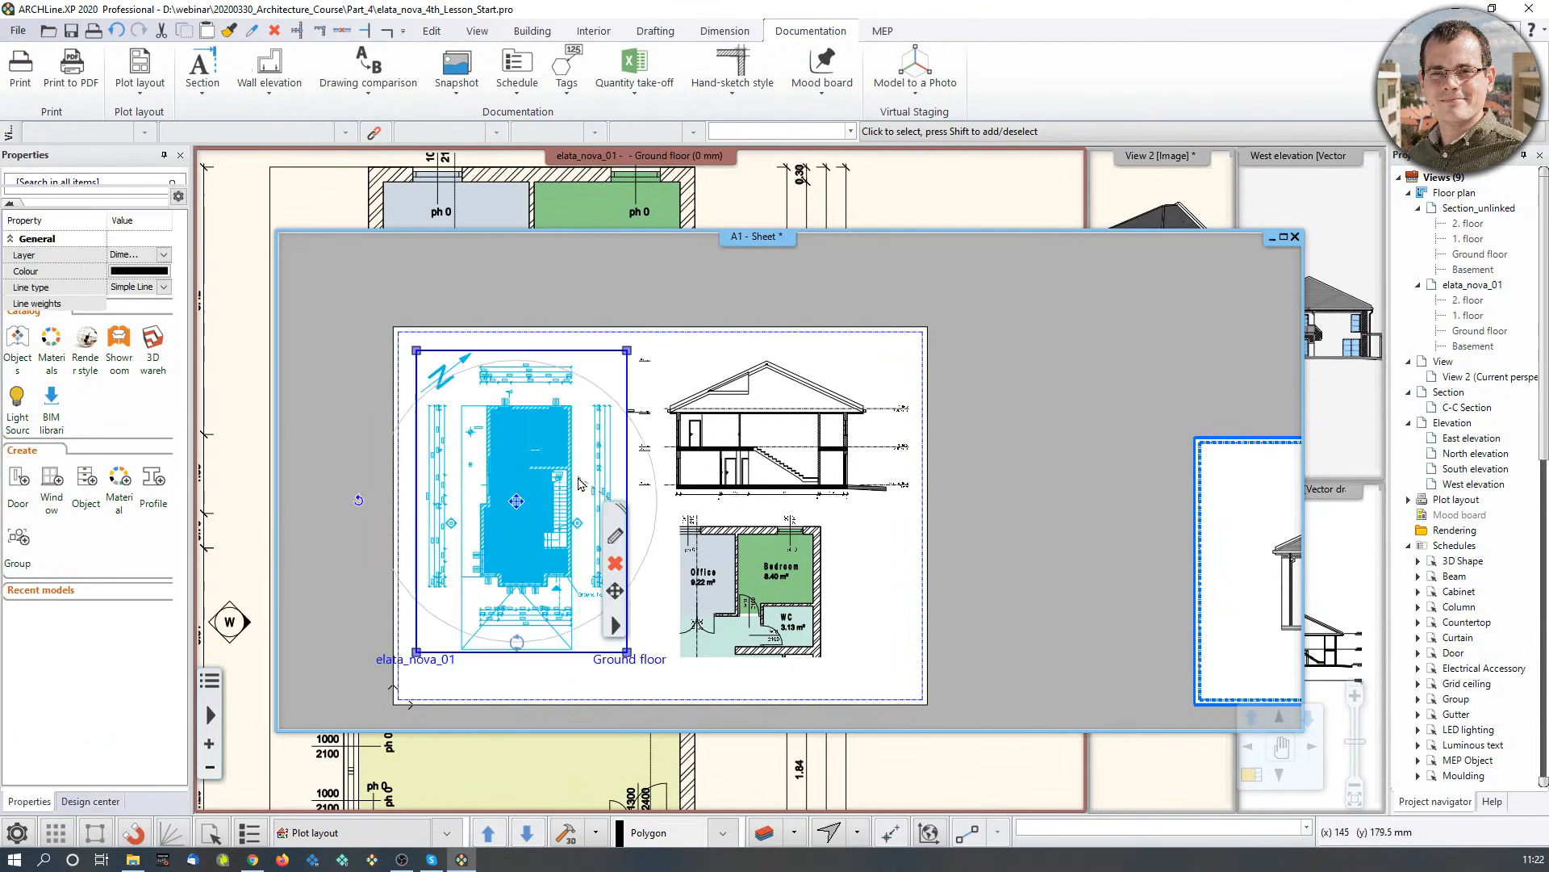
pyautogui.press('Escape')
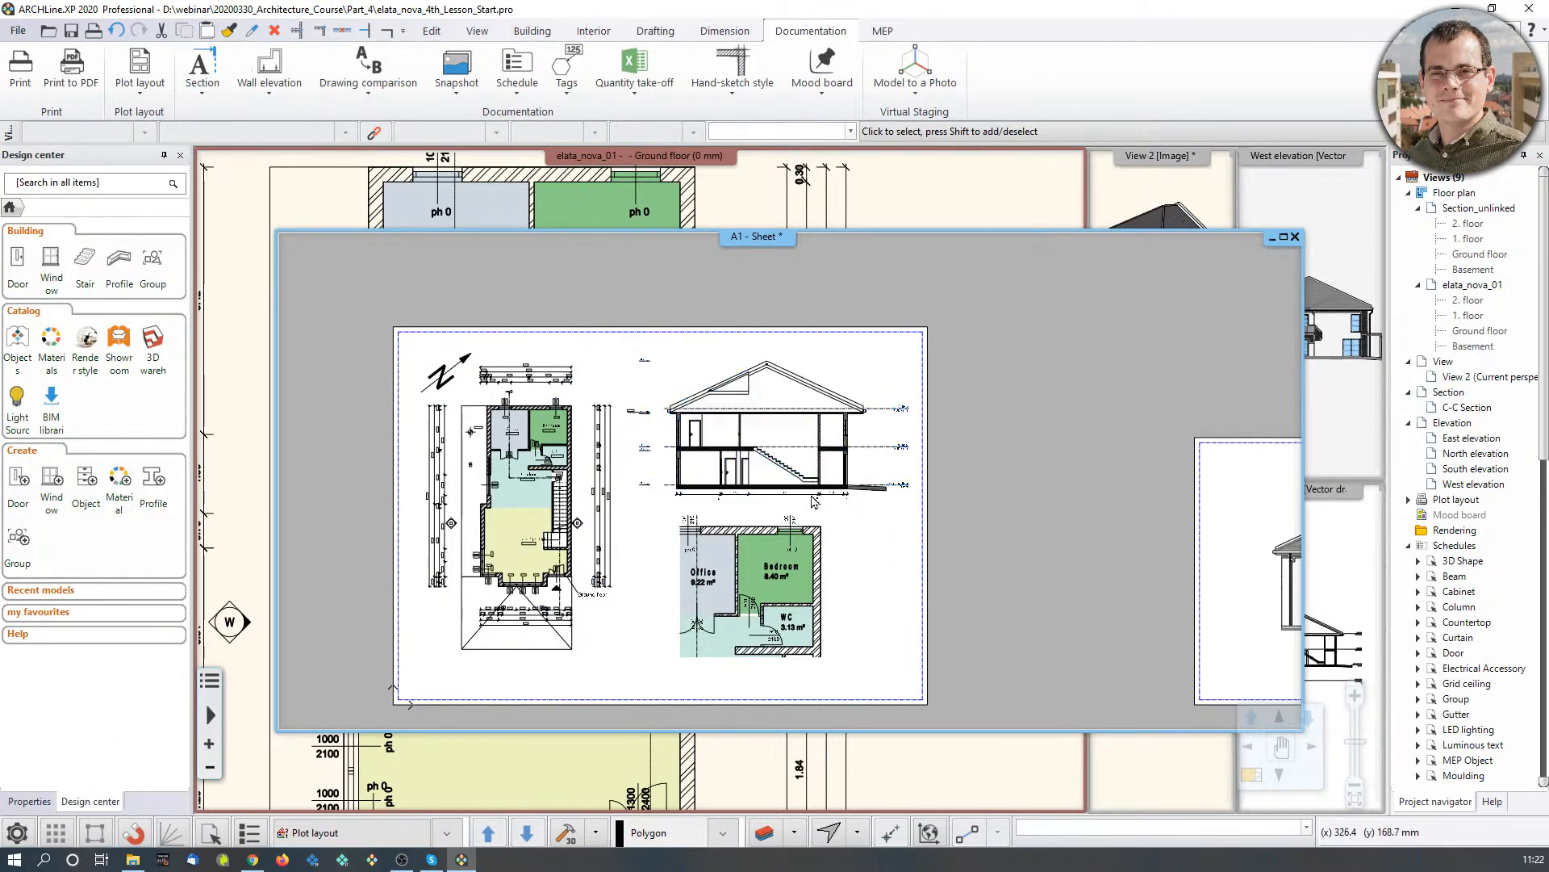
pyautogui.click(799, 494)
pyautogui.scroll(2, 772, 577)
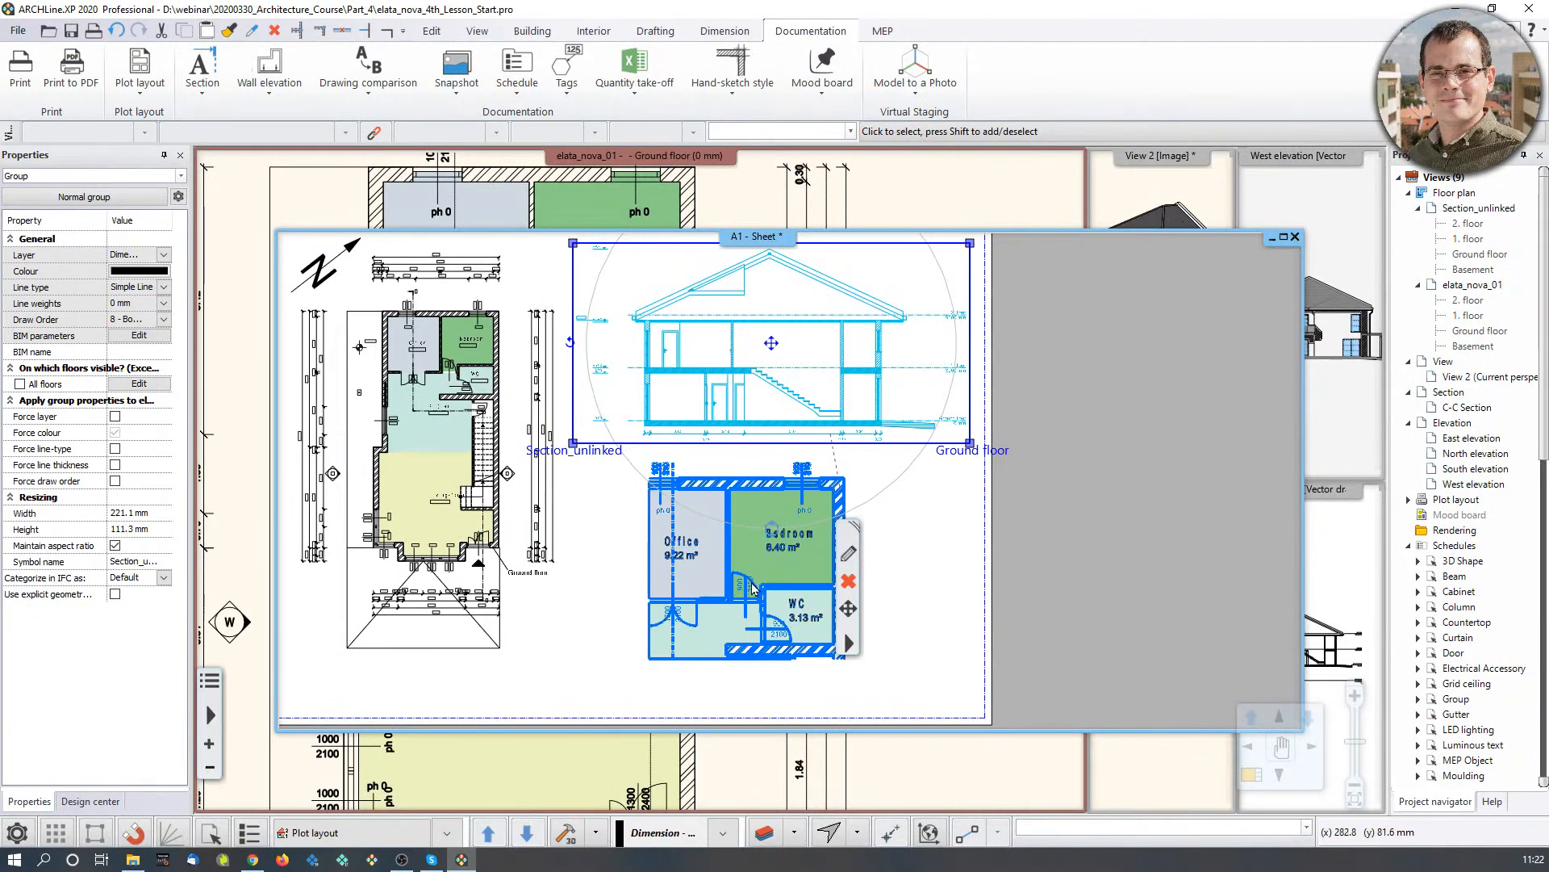
pyautogui.click(934, 191)
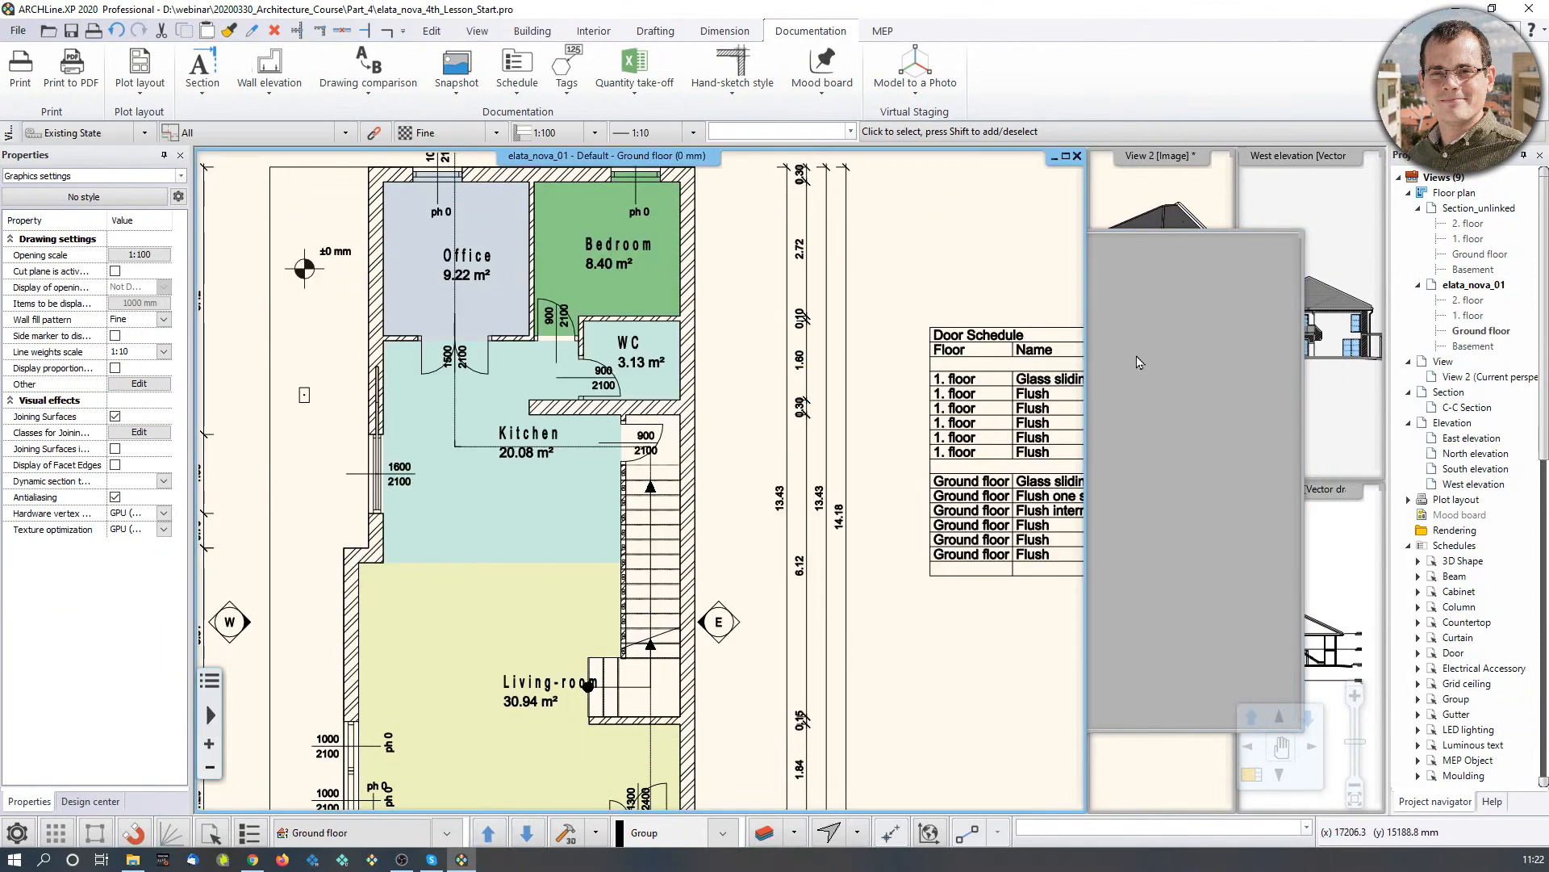
pyautogui.click(1195, 439)
pyautogui.scroll(-1, 1179, 440)
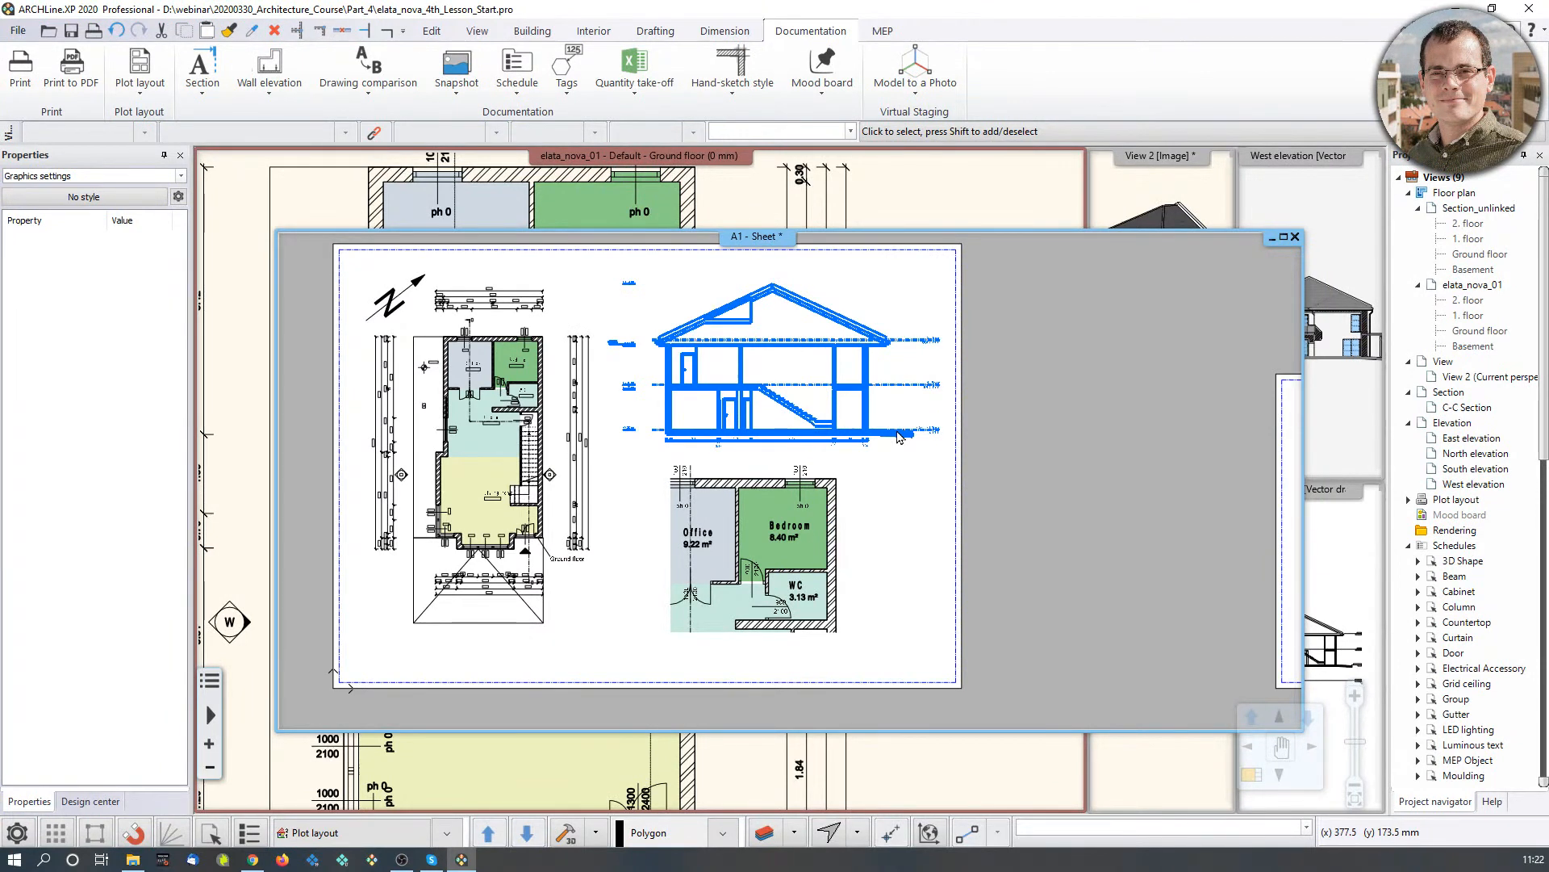
pyautogui.click(976, 223)
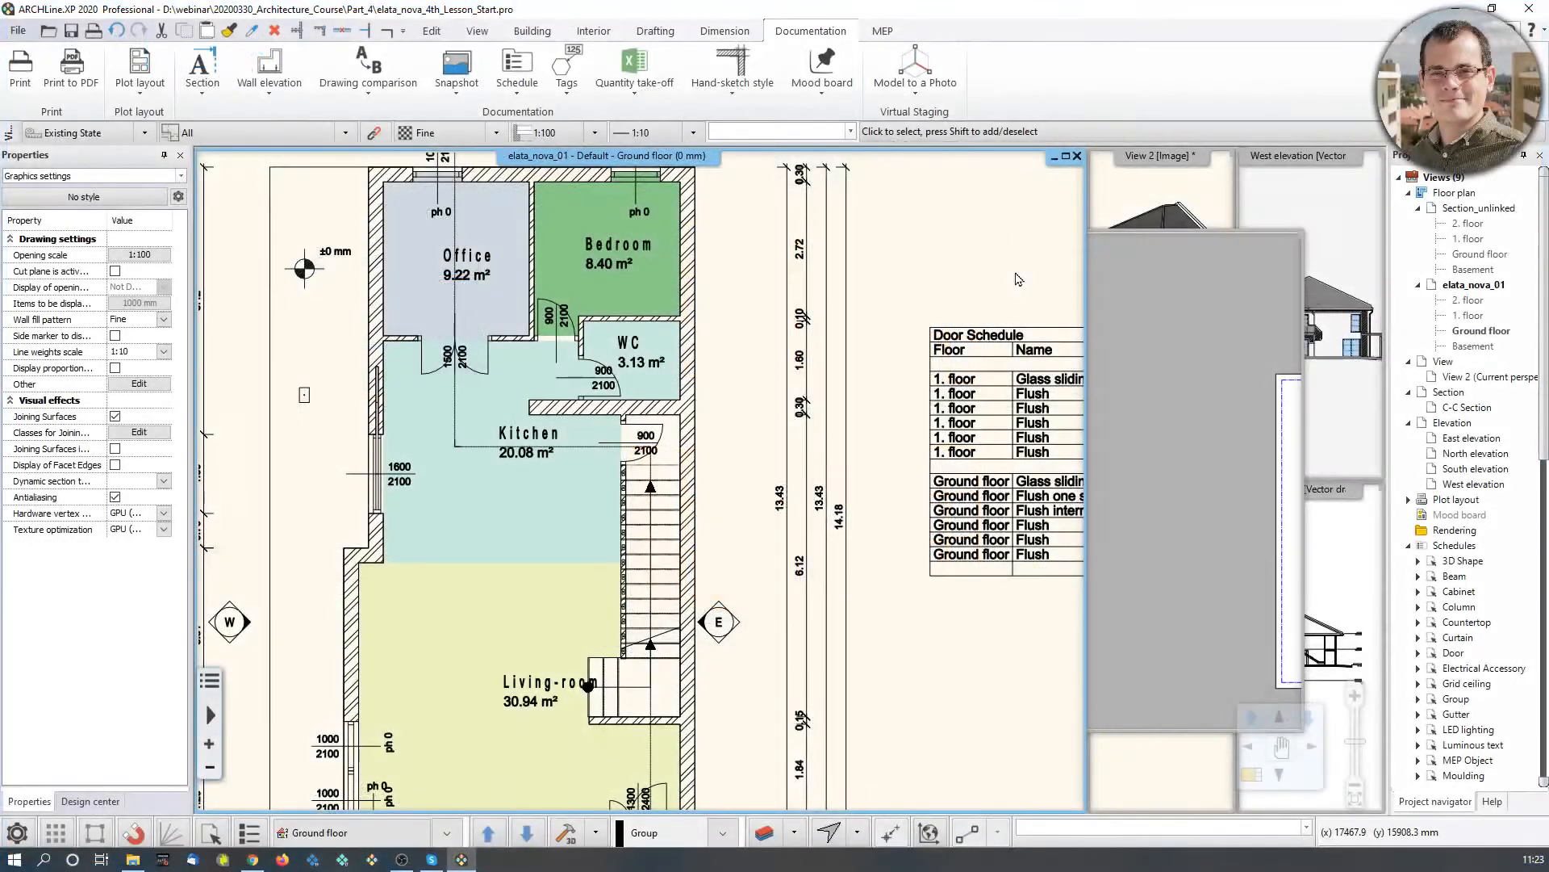
# Step: Bring the 3D window View 2 forward as the main view beside the other project windows
pyautogui.click(1185, 275)
pyautogui.click(1250, 775)
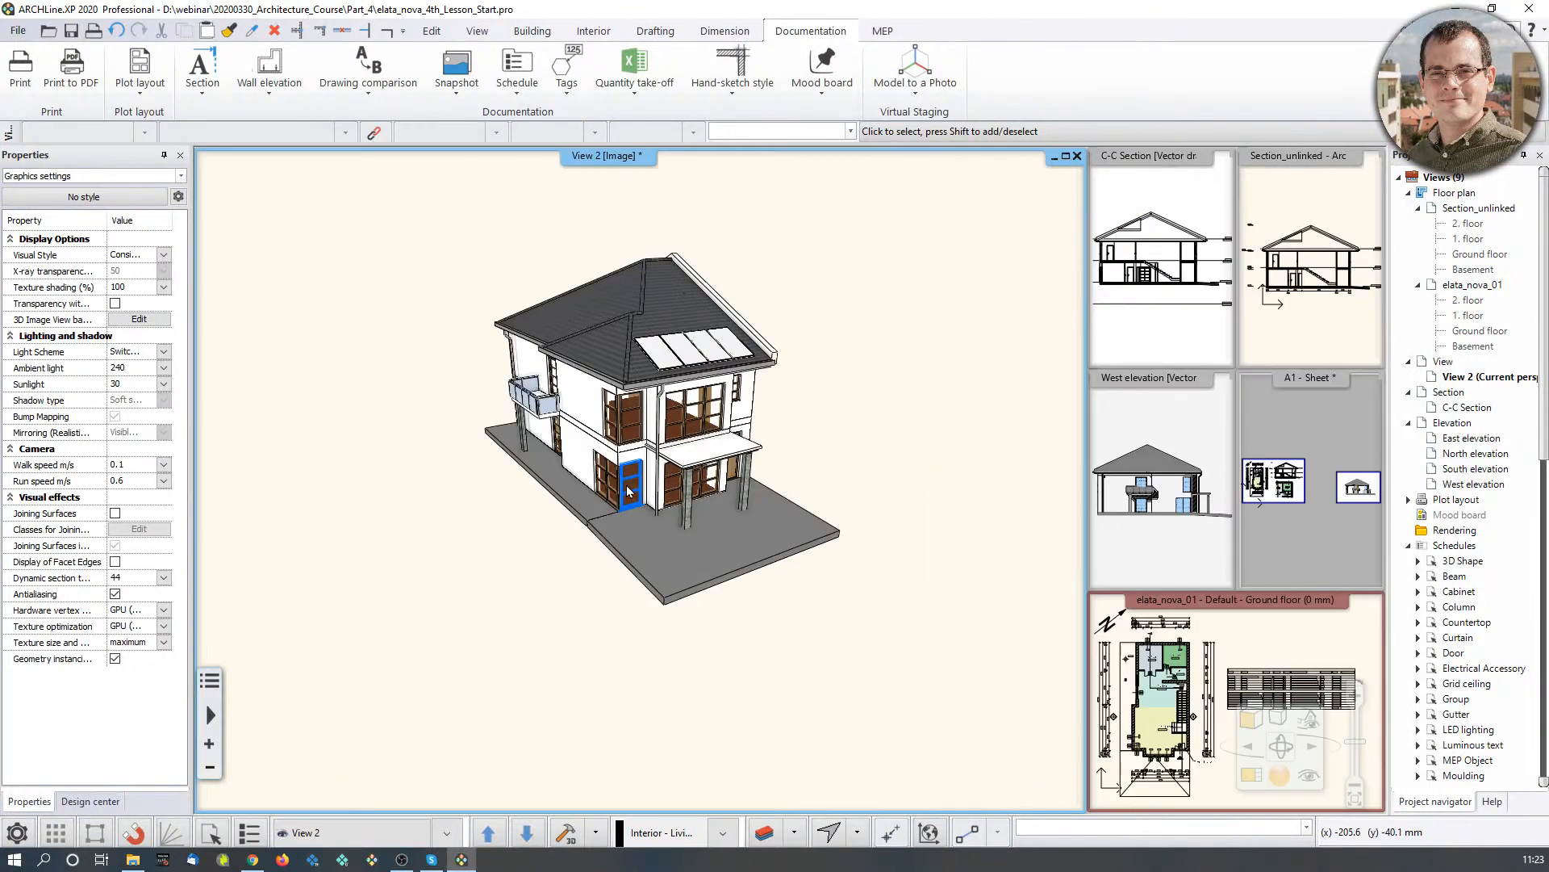
pyautogui.moveTo(603, 480); pyautogui.dragTo(619, 484, button='middle')
pyautogui.scroll(2, 616, 484)
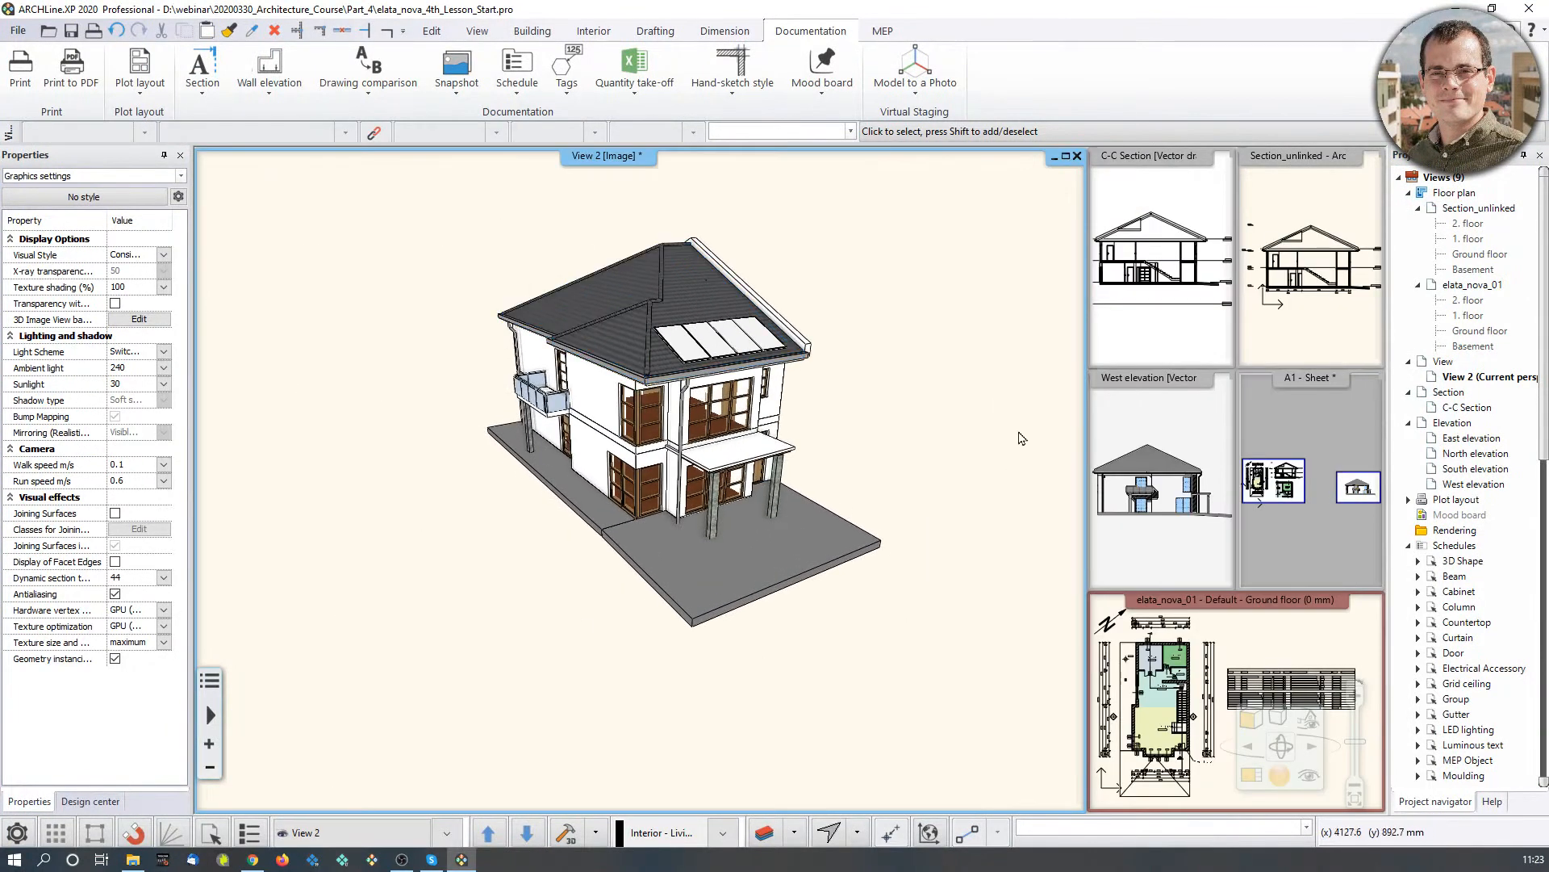
# Step: Look at the house from the top view and orbit it back to an angled 3D view
pyautogui.click(1305, 721)
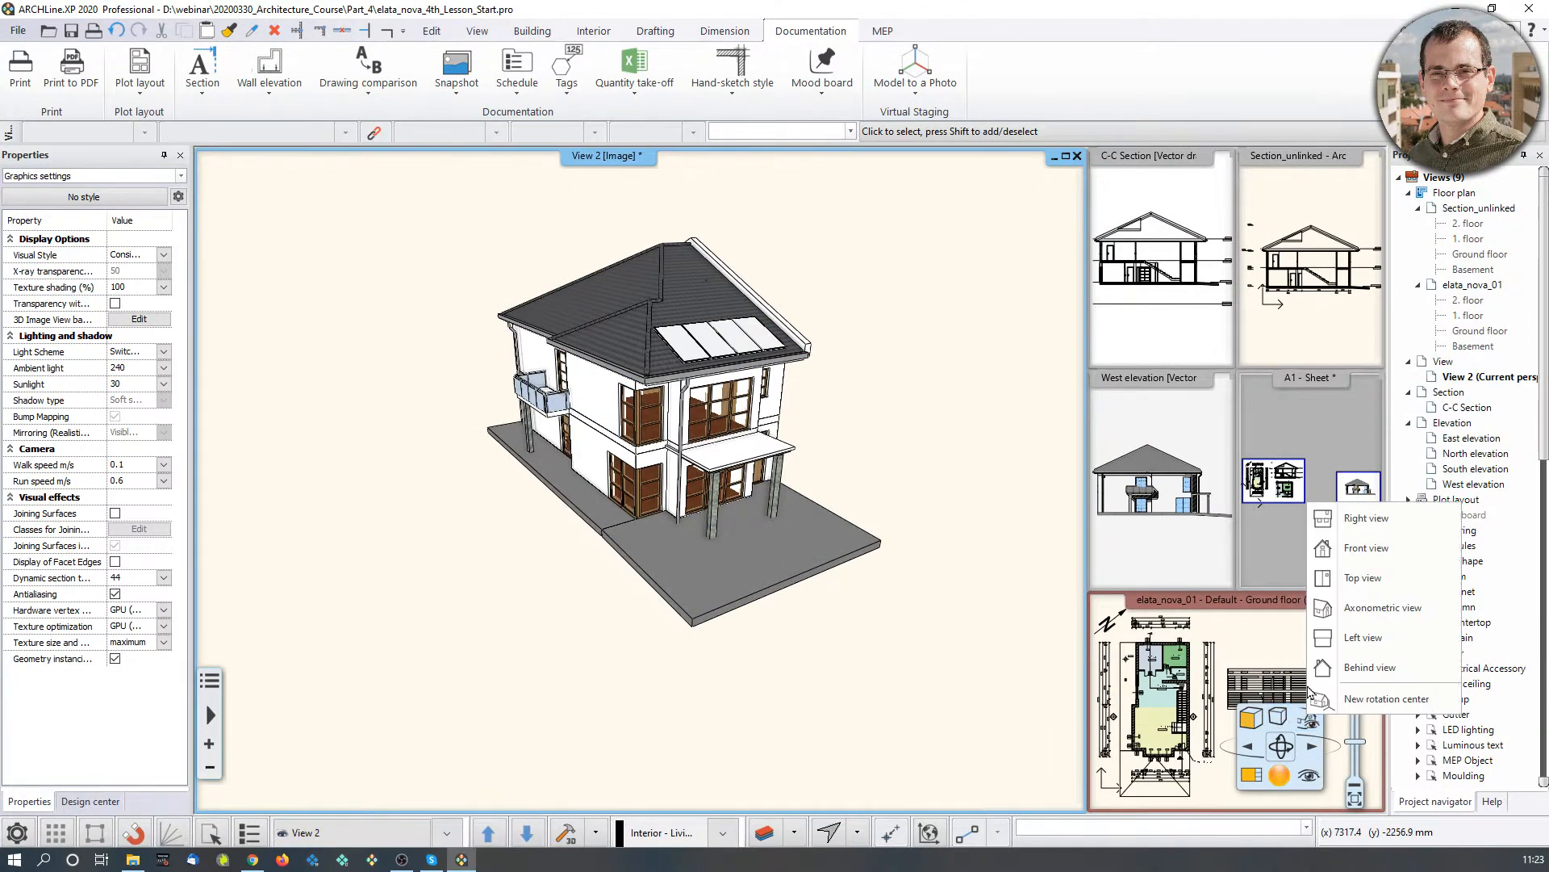
pyautogui.click(1359, 583)
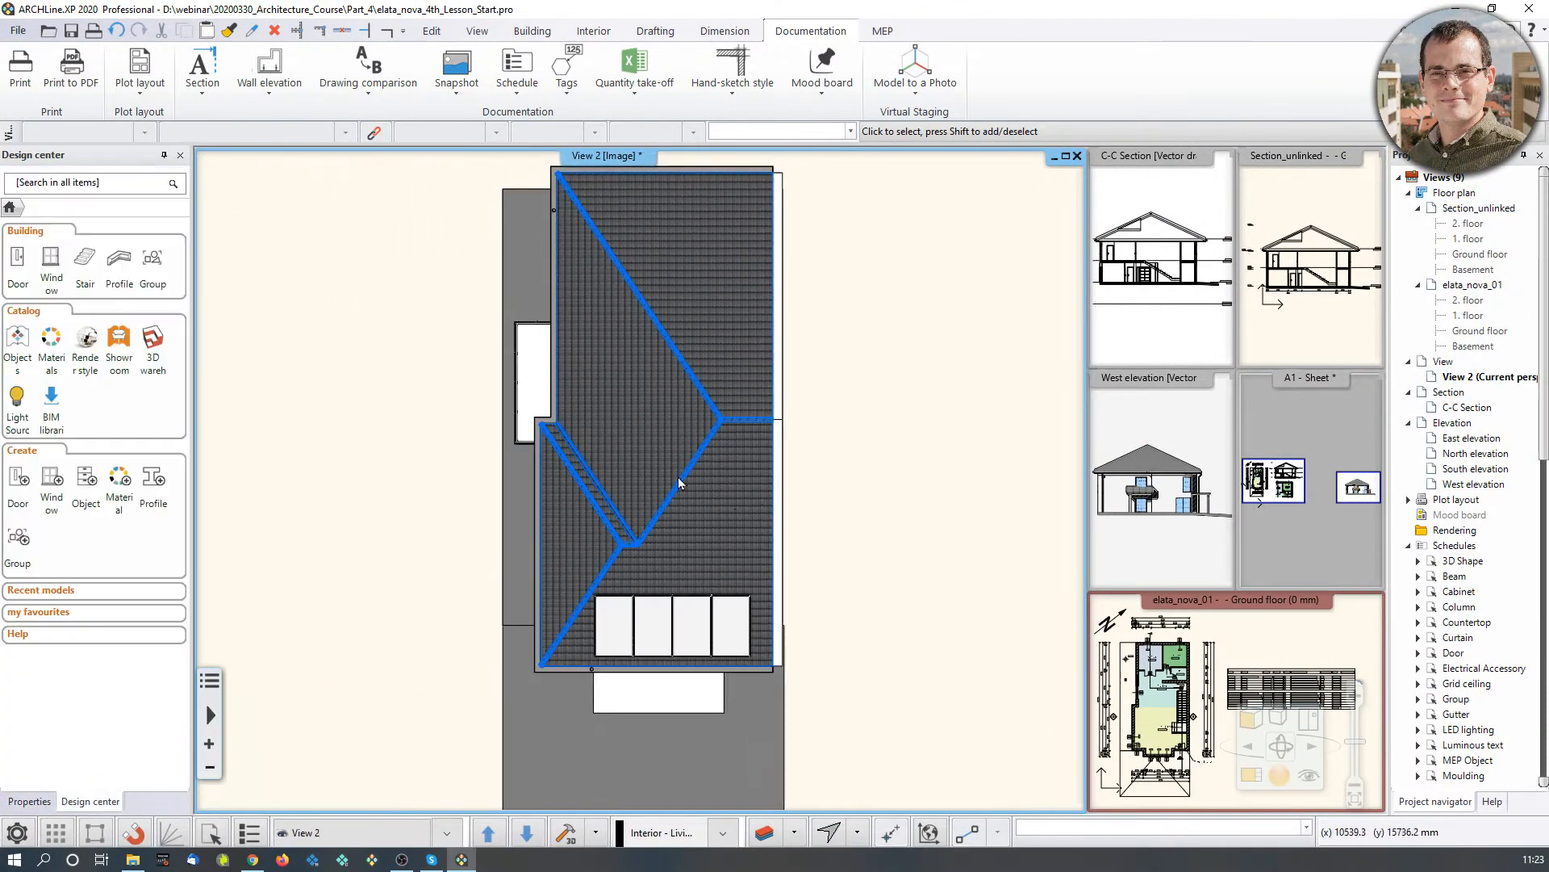
pyautogui.moveTo(661, 511); pyautogui.dragTo(740, 331, button='middle')
pyautogui.moveTo(684, 462)
pyautogui.mouseDown(button='middle')
pyautogui.moveTo(706, 324)
pyautogui.moveTo(698, 456)
pyautogui.moveTo(698, 439)
pyautogui.mouseUp(button='middle')
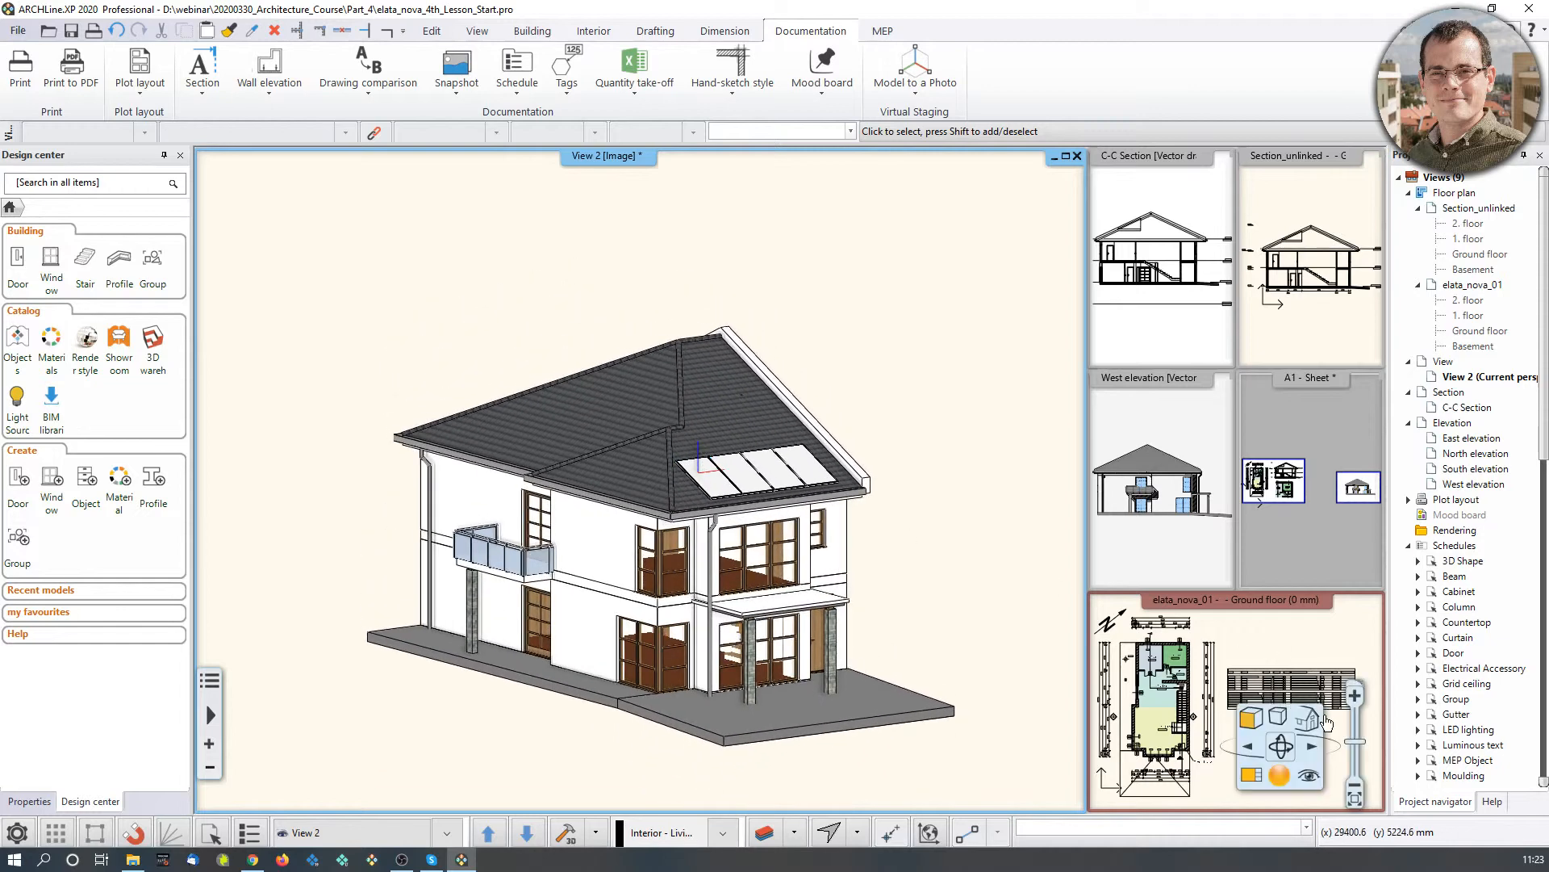
# Step: Apply the proposed perspective camera to View 2, maximize the window and orbit to a closer angled view showing the roof
pyautogui.click(1309, 777)
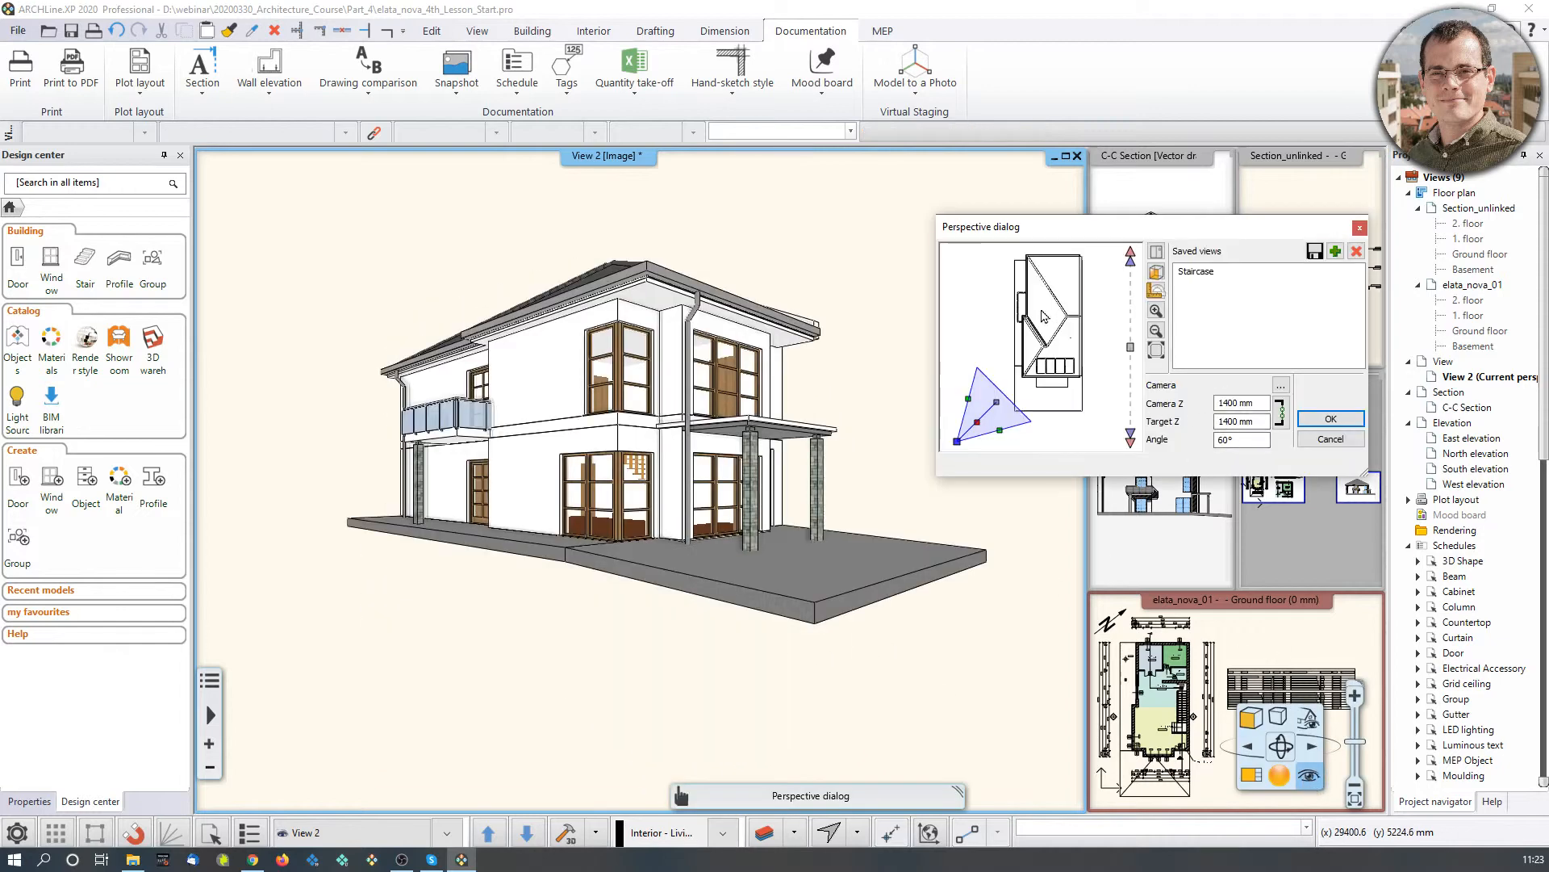
pyautogui.click(1331, 418)
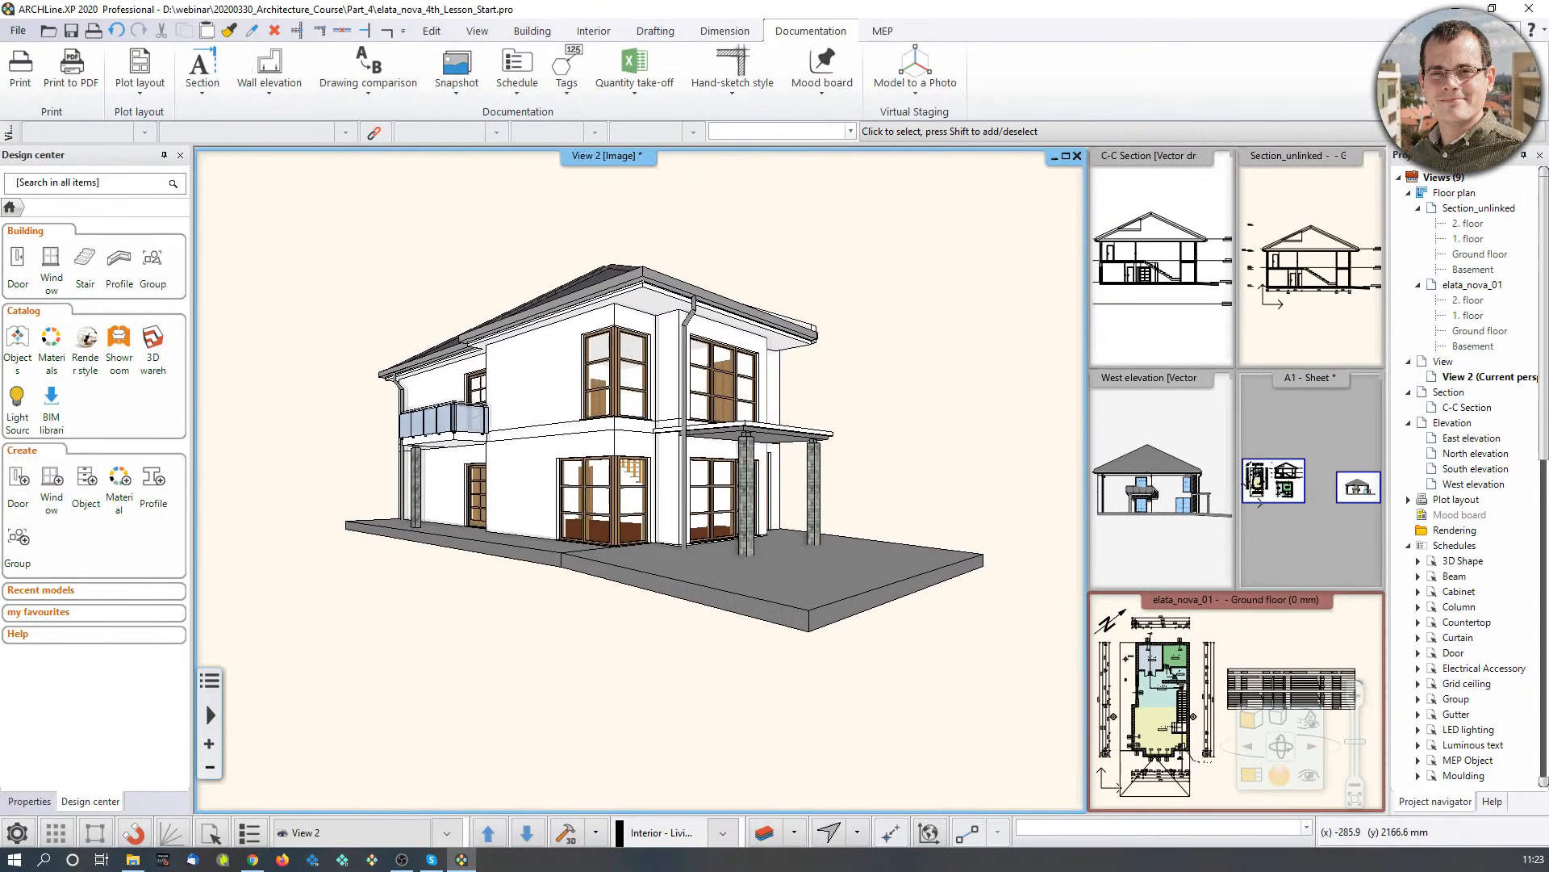
pyautogui.click(1065, 156)
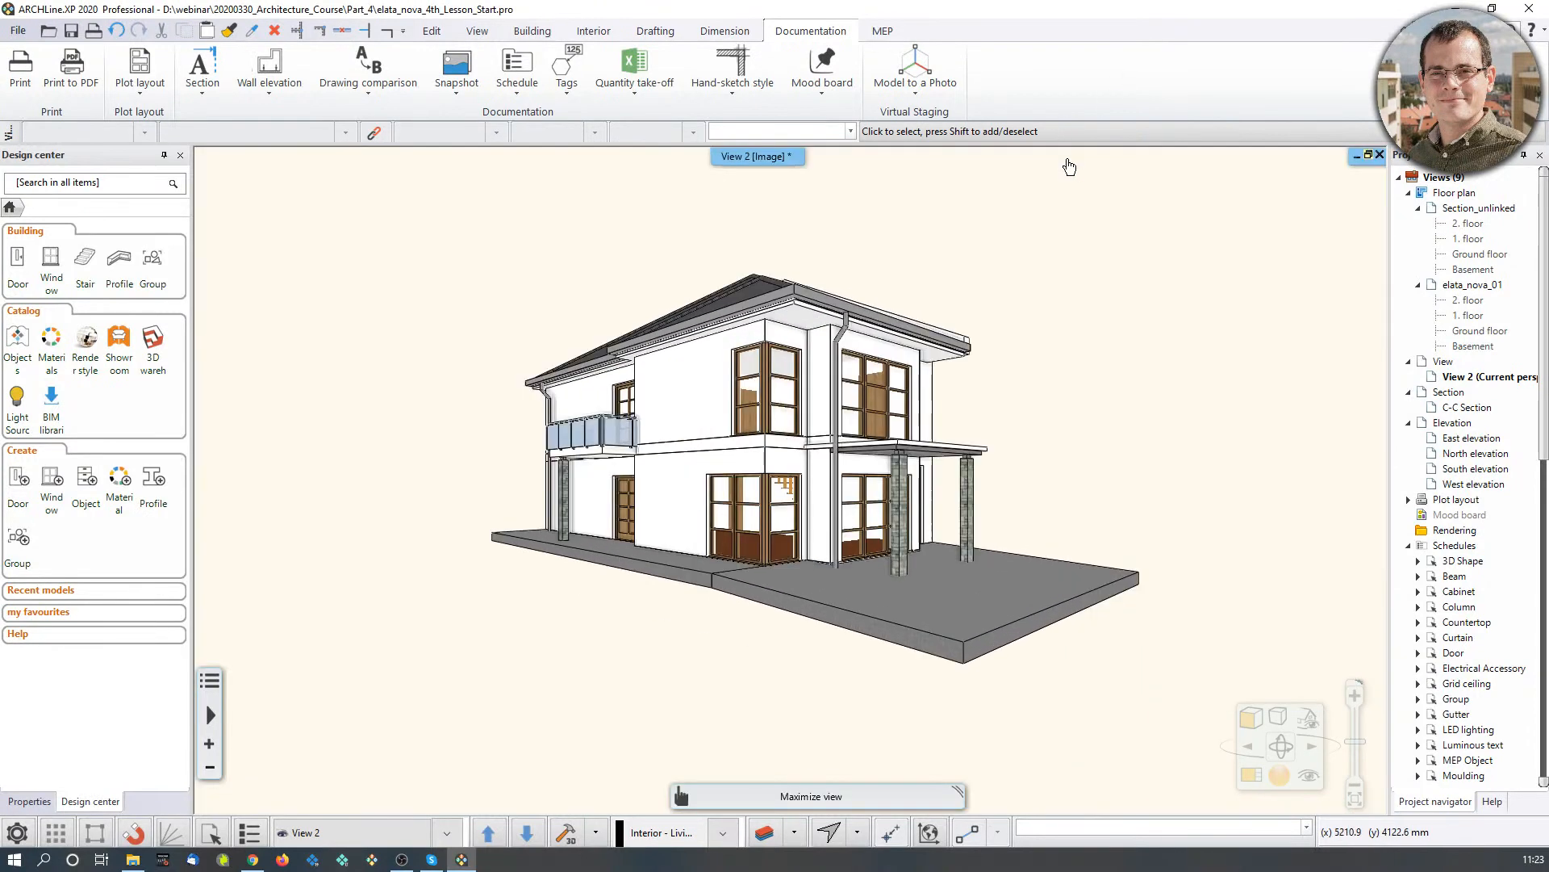
pyautogui.scroll(5, 824, 348)
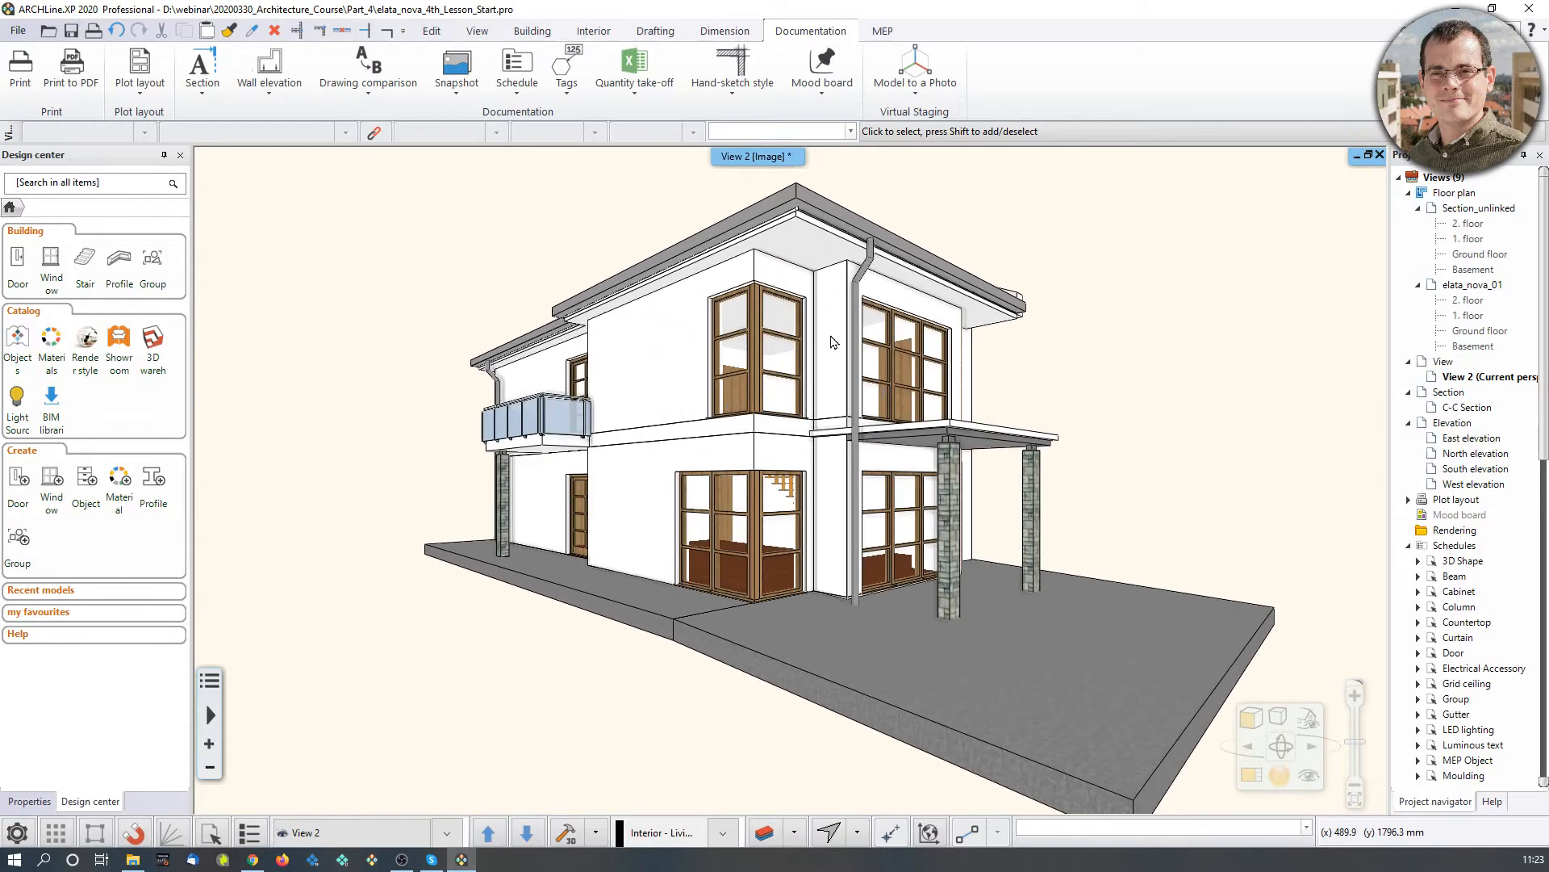
pyautogui.moveTo(866, 437); pyautogui.dragTo(802, 599, button='middle')
pyautogui.moveTo(817, 379); pyautogui.dragTo(958, 325, button='middle')
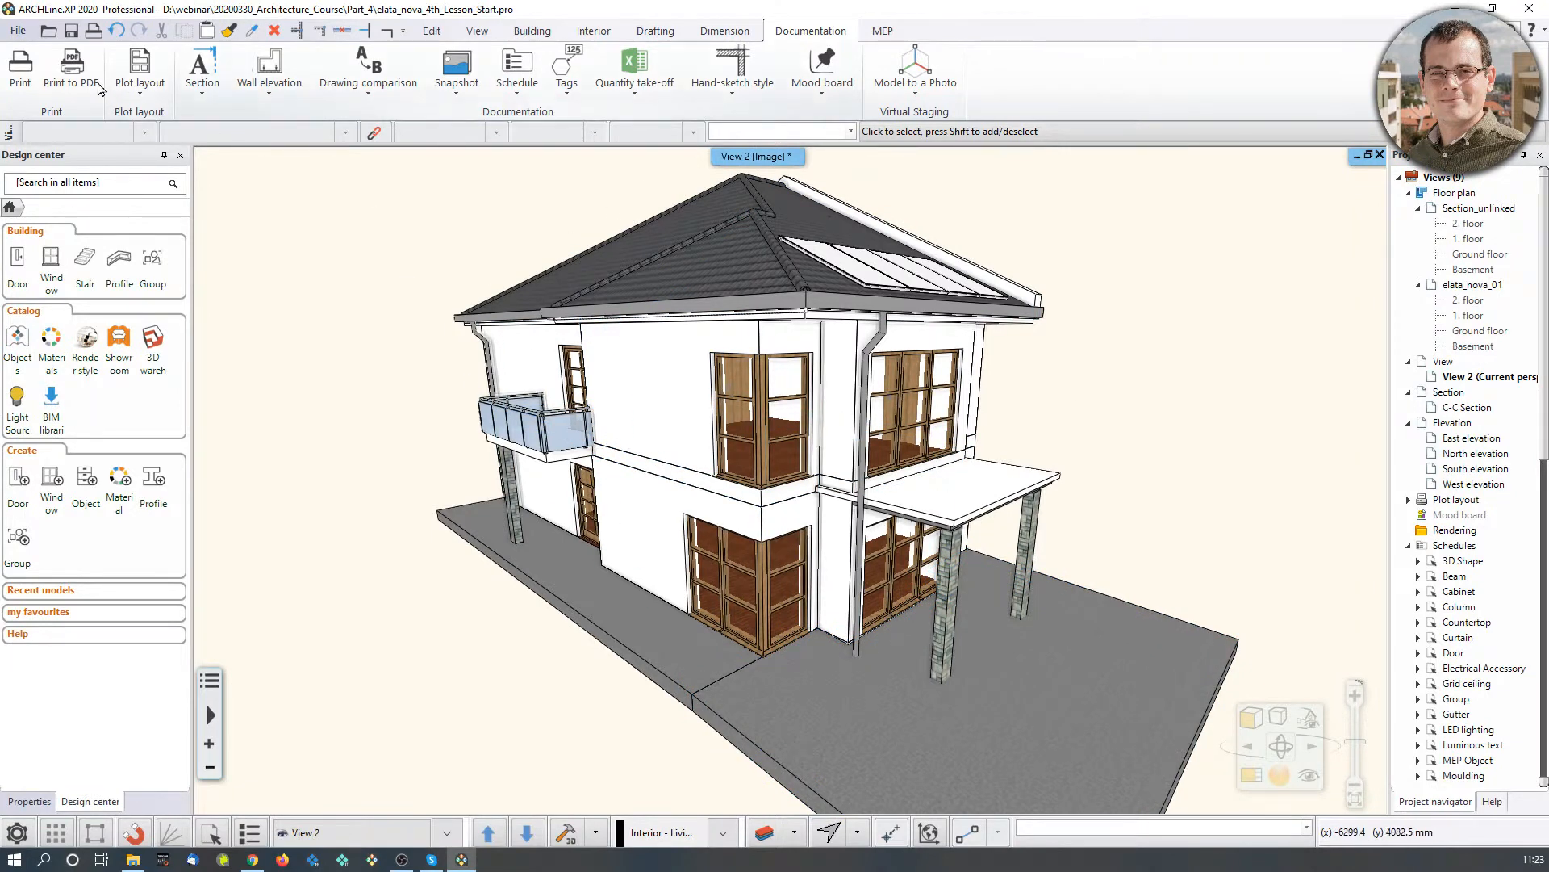
# Step: Start printing the 3D view to PDF and name the output file Webinar_print_3d in the Part_4 folder
pyautogui.click(71, 79)
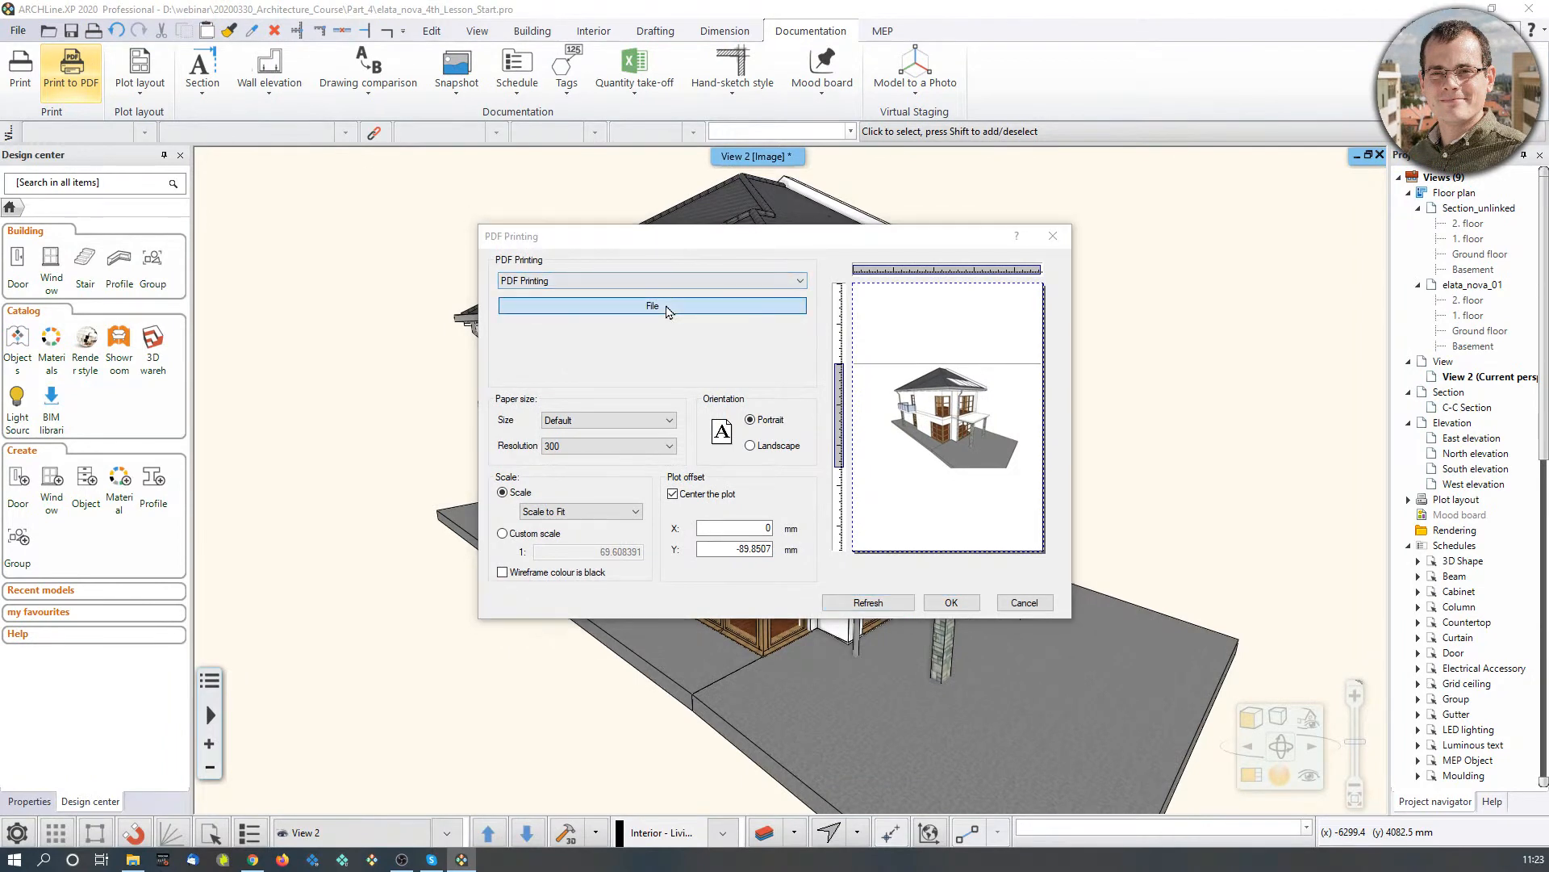
pyautogui.click(667, 306)
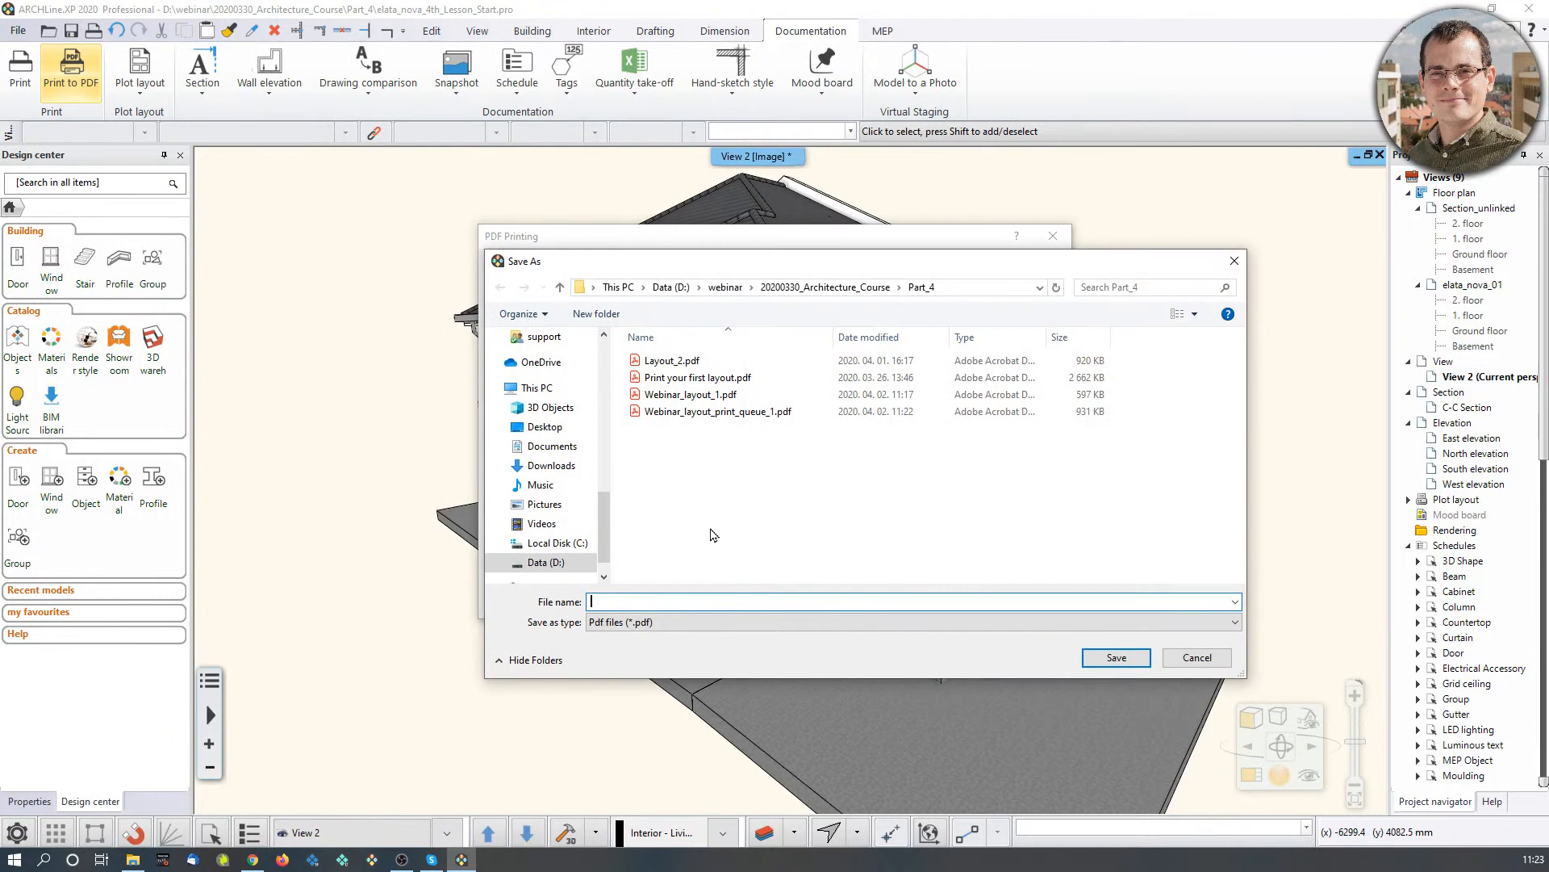
pyautogui.write('Webinar_print_3d')
pyautogui.click(1140, 661)
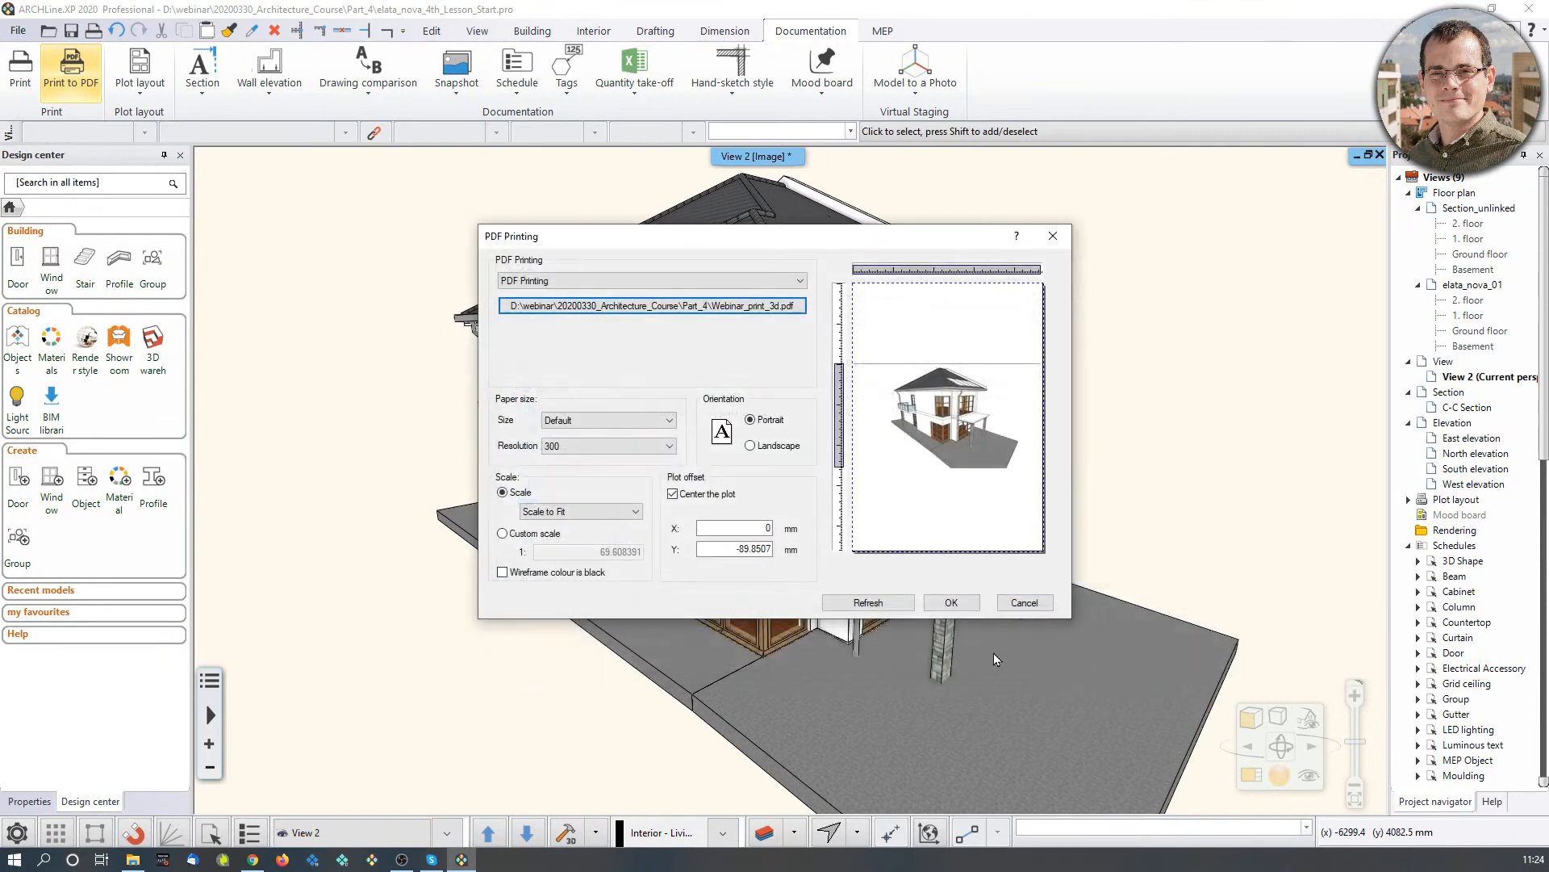
# Step: Print the 3D view to PDF on ISO A4 landscape, scaled to fit, then close the resulting PDF and restore the tiled windows
pyautogui.click(664, 420)
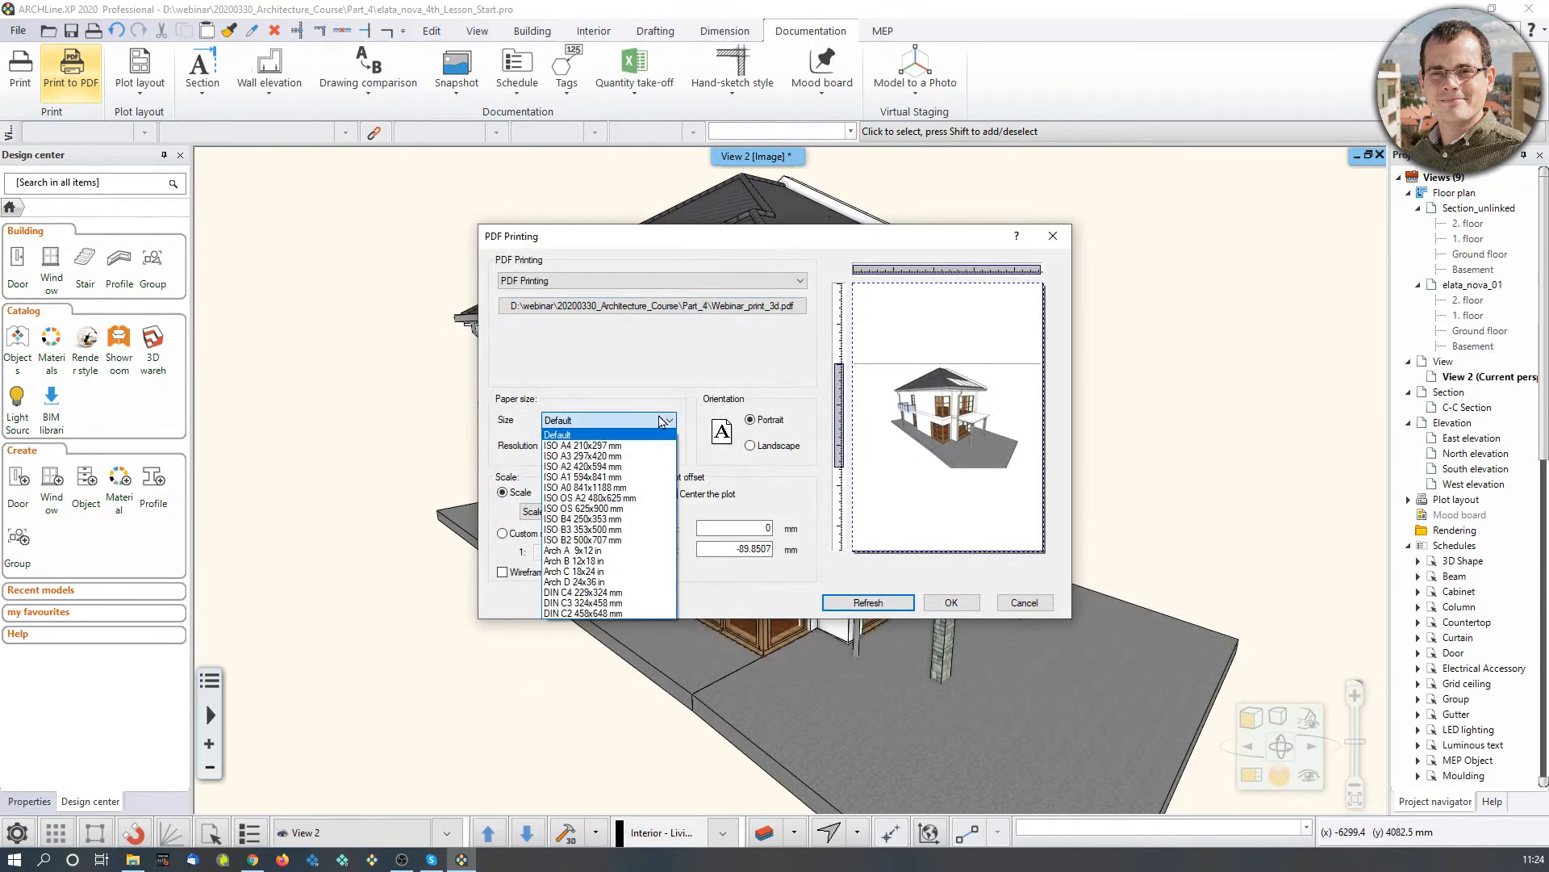
pyautogui.click(621, 446)
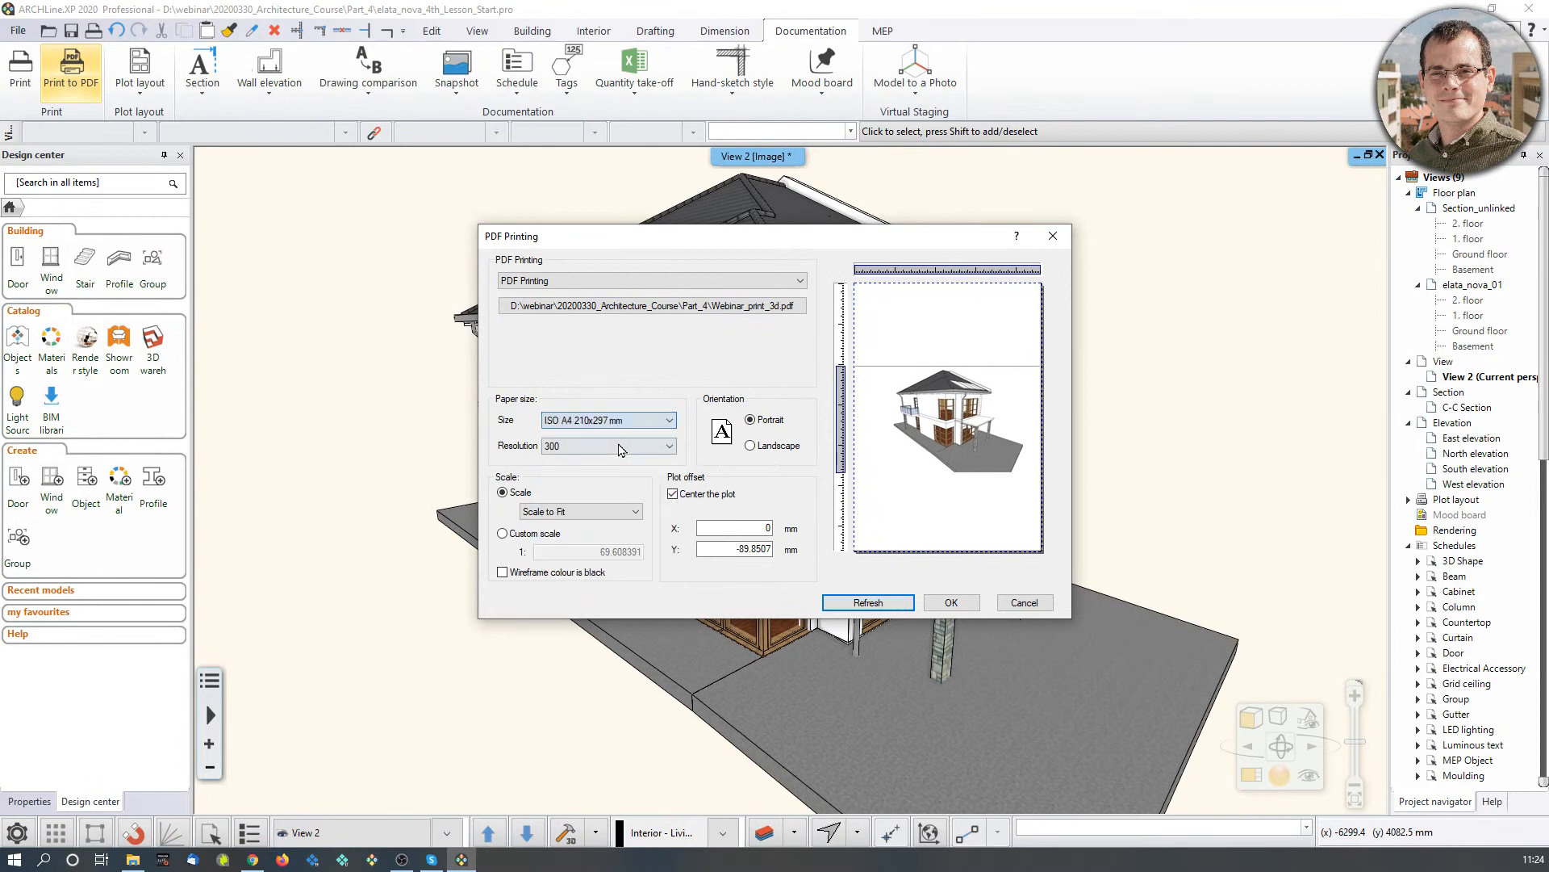
pyautogui.click(772, 449)
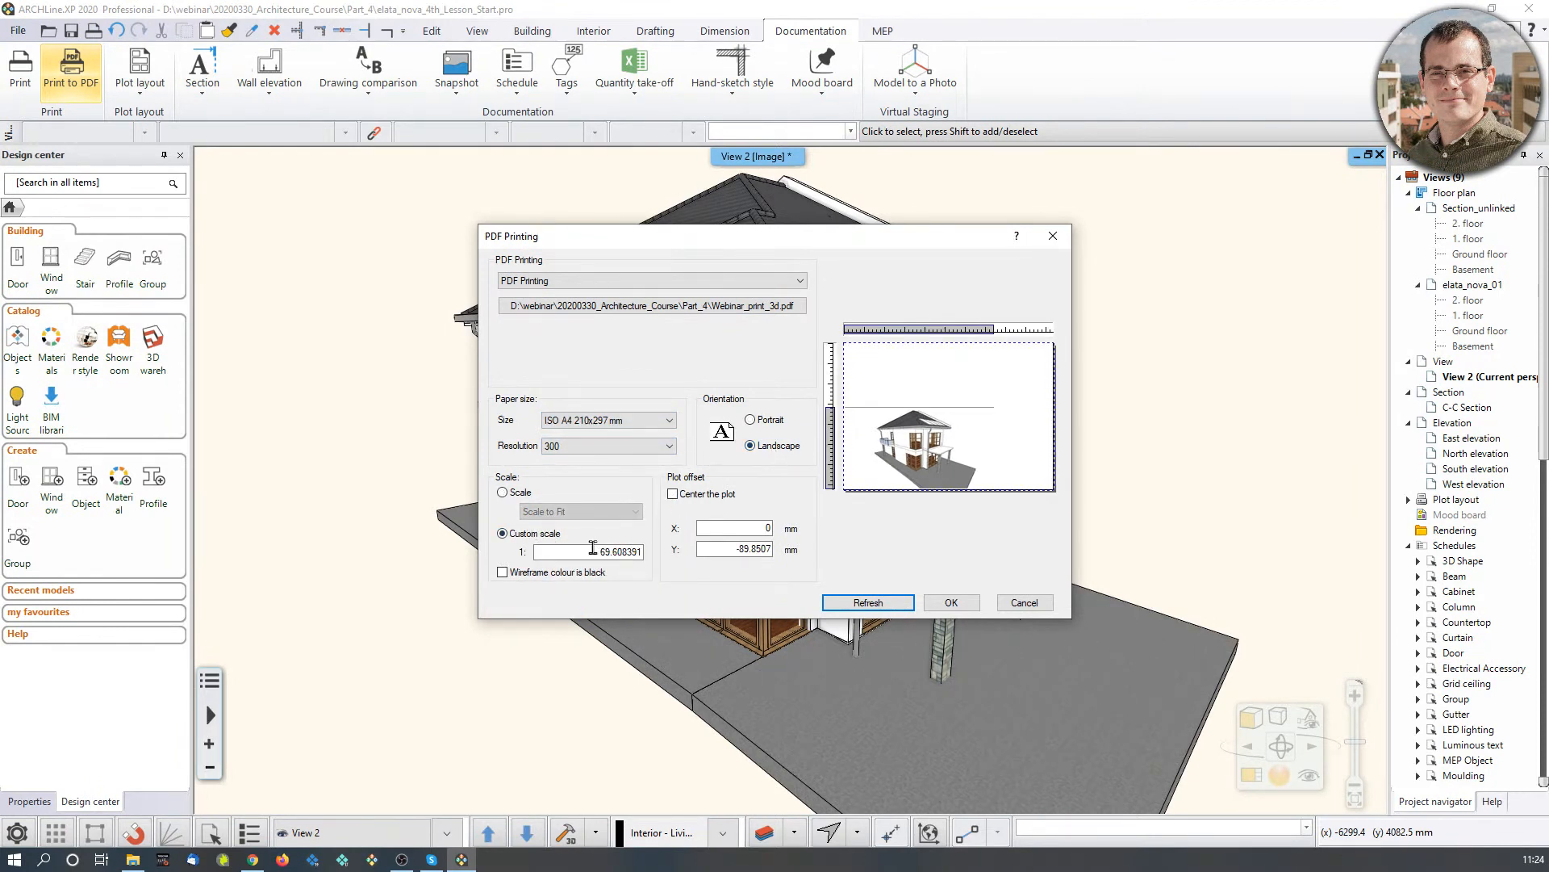
pyautogui.click(508, 491)
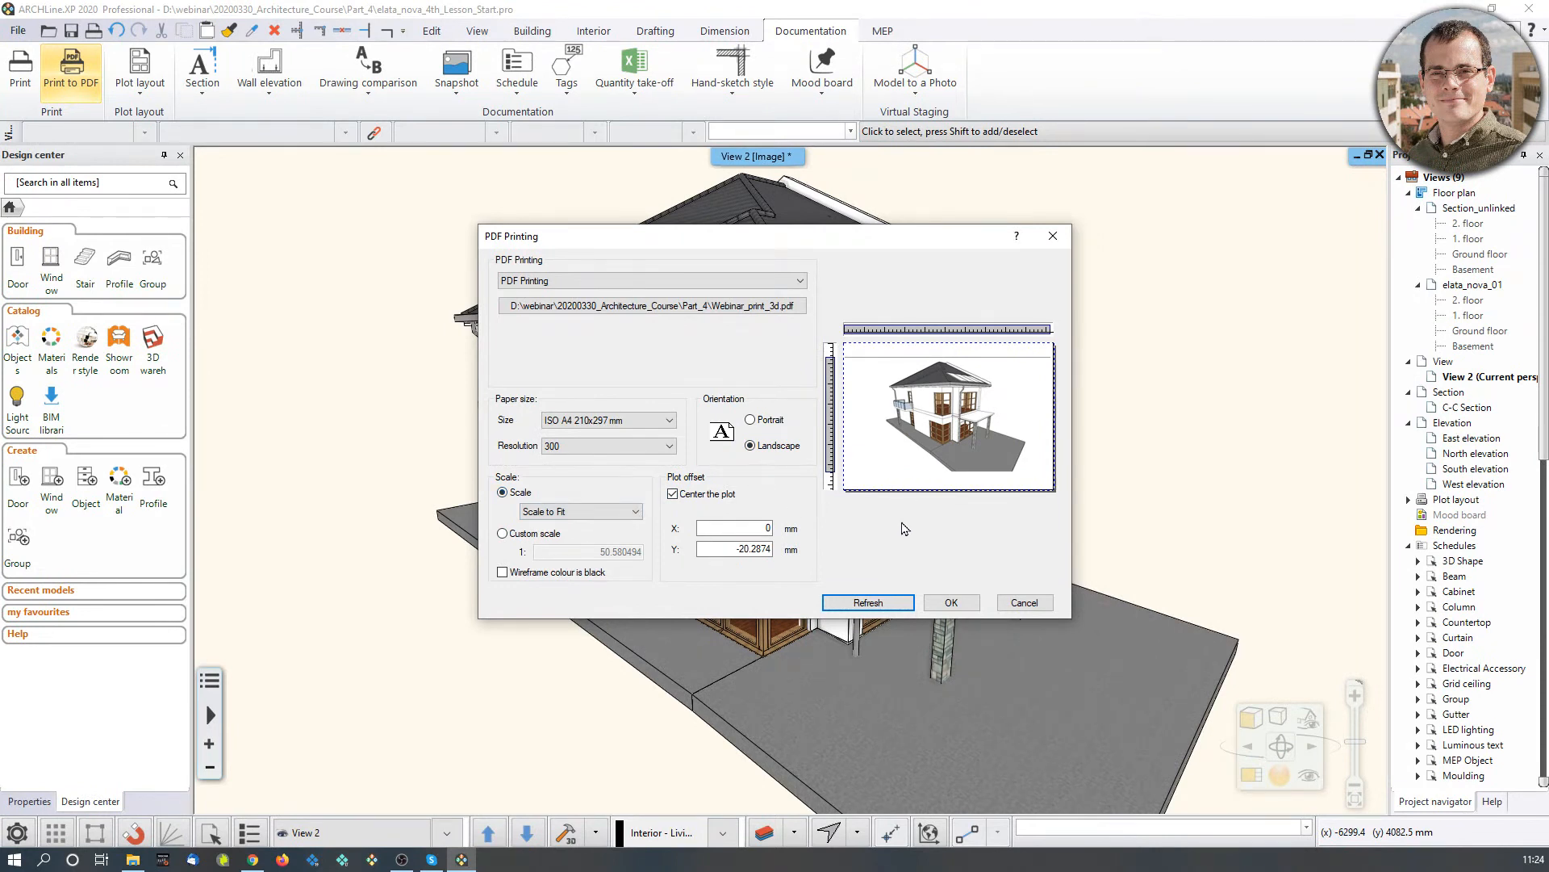
pyautogui.click(952, 604)
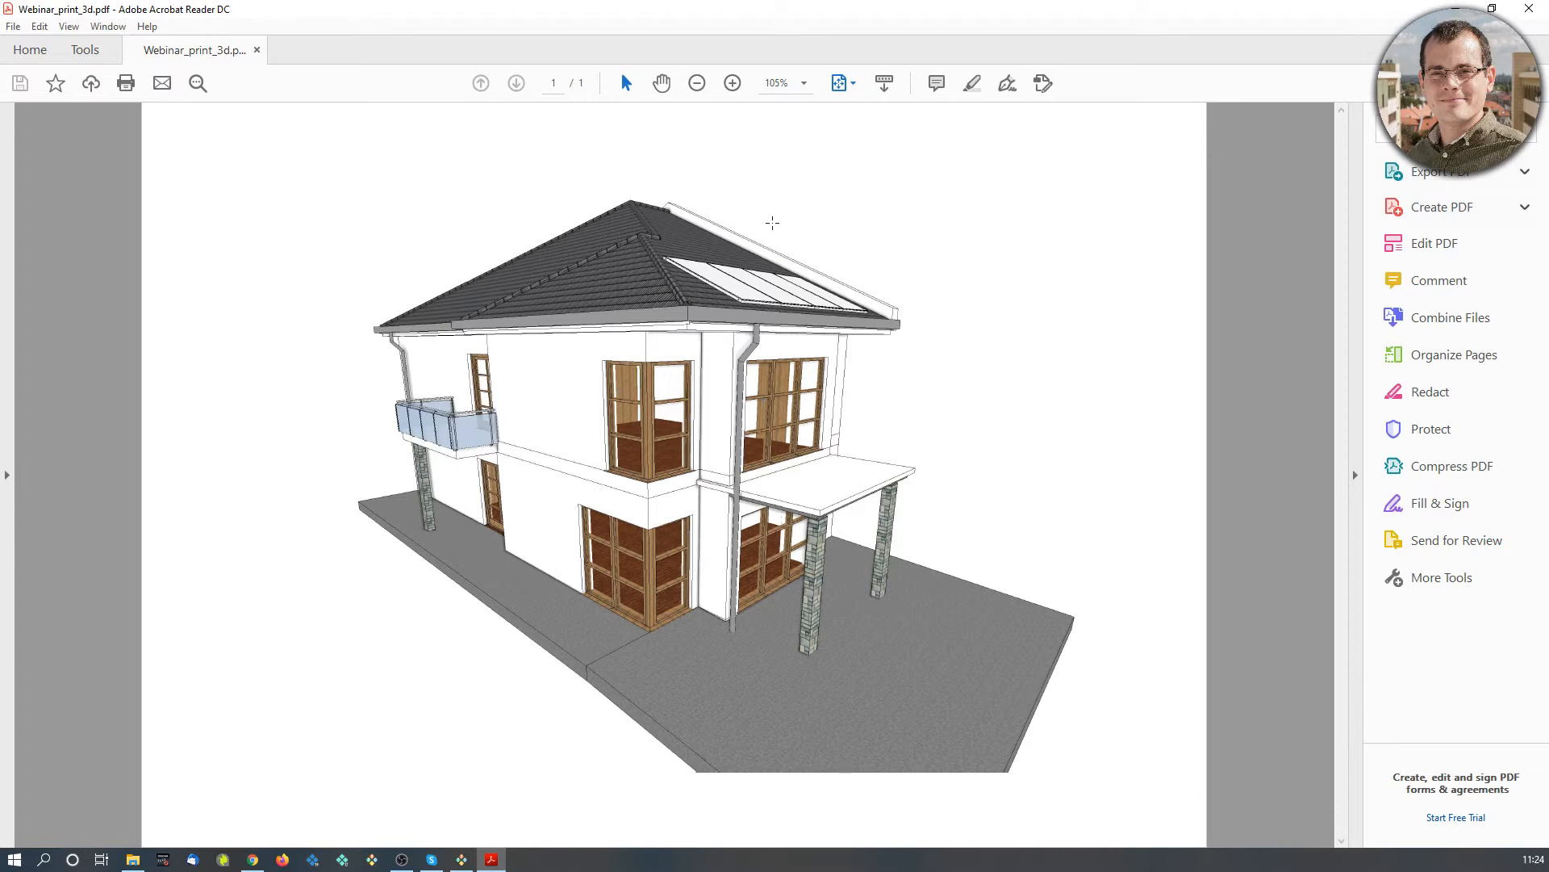
pyautogui.click(1529, 8)
pyautogui.click(1251, 775)
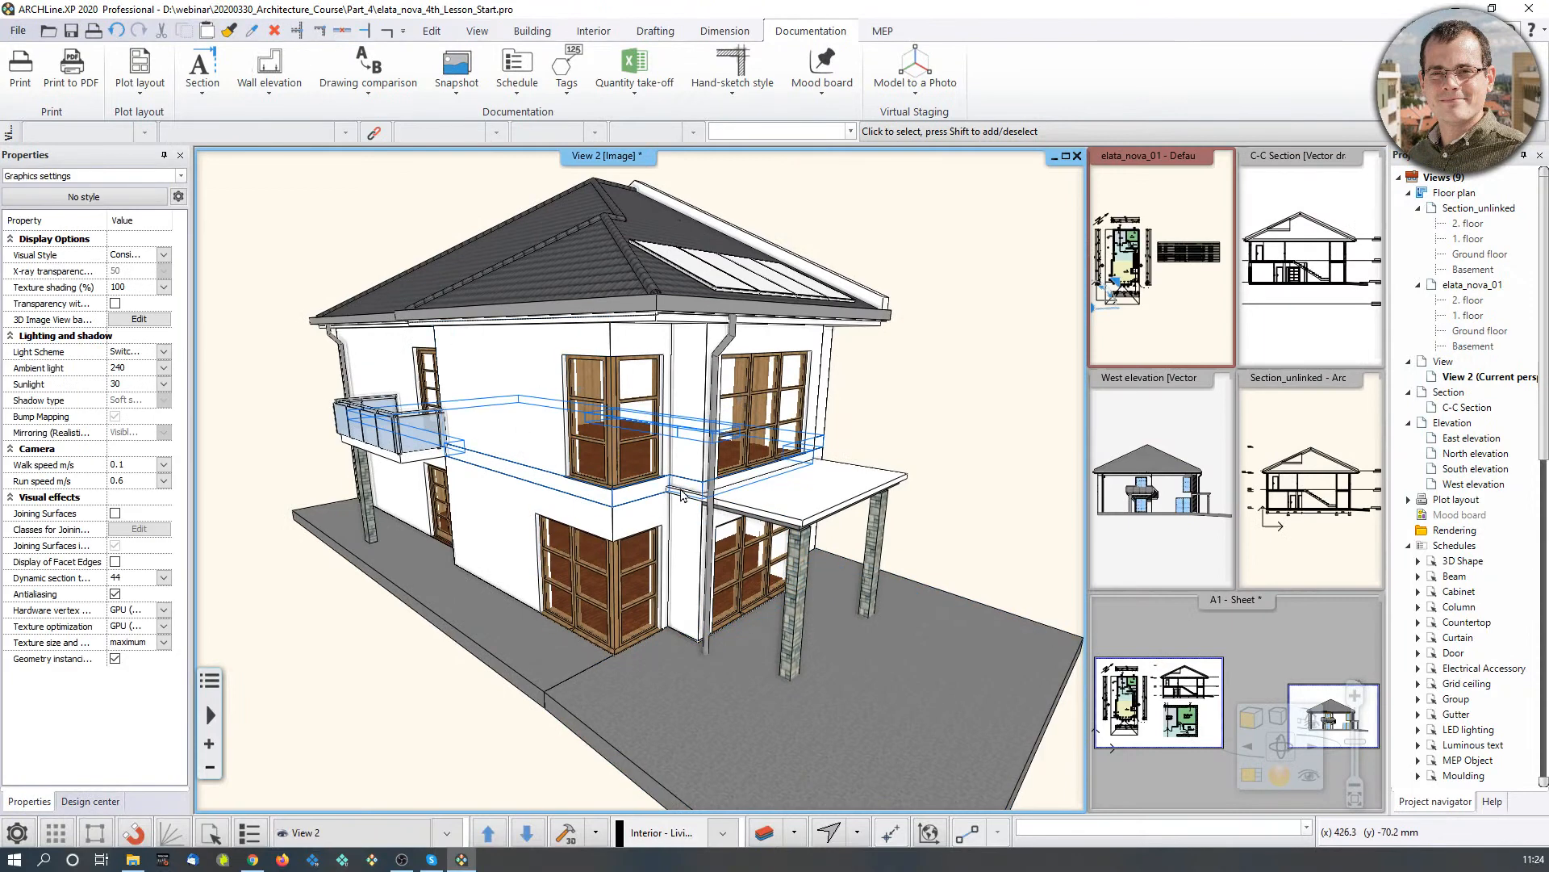
# Step: Compare View 2 in hidden line removal, wireframe and X-ray display, and return it to consistent colour
pyautogui.click(1250, 716)
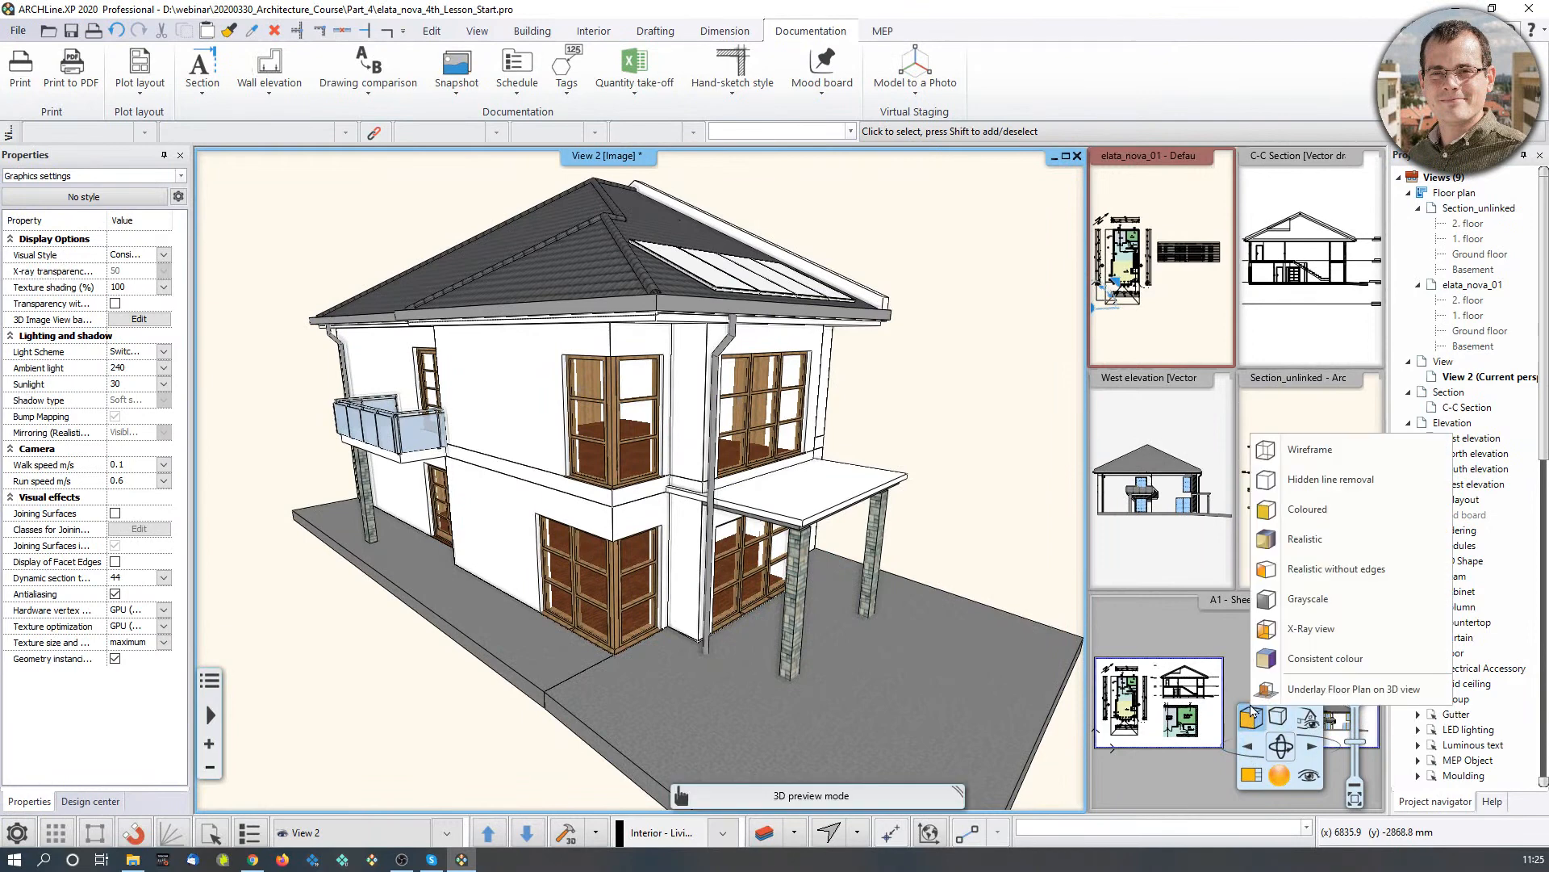
pyautogui.click(1294, 481)
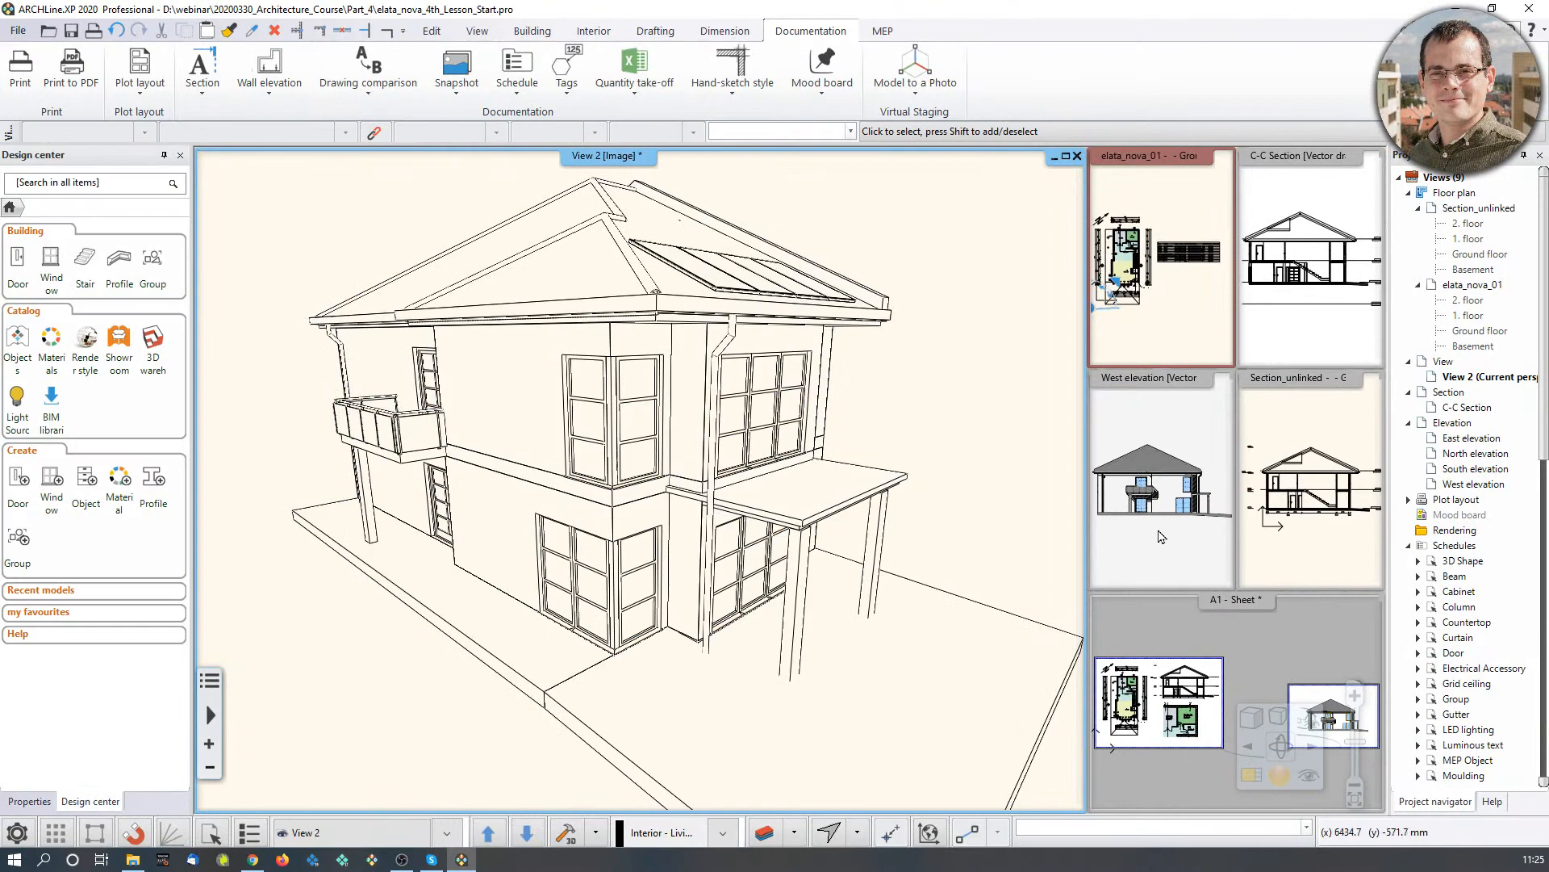
pyautogui.click(1250, 716)
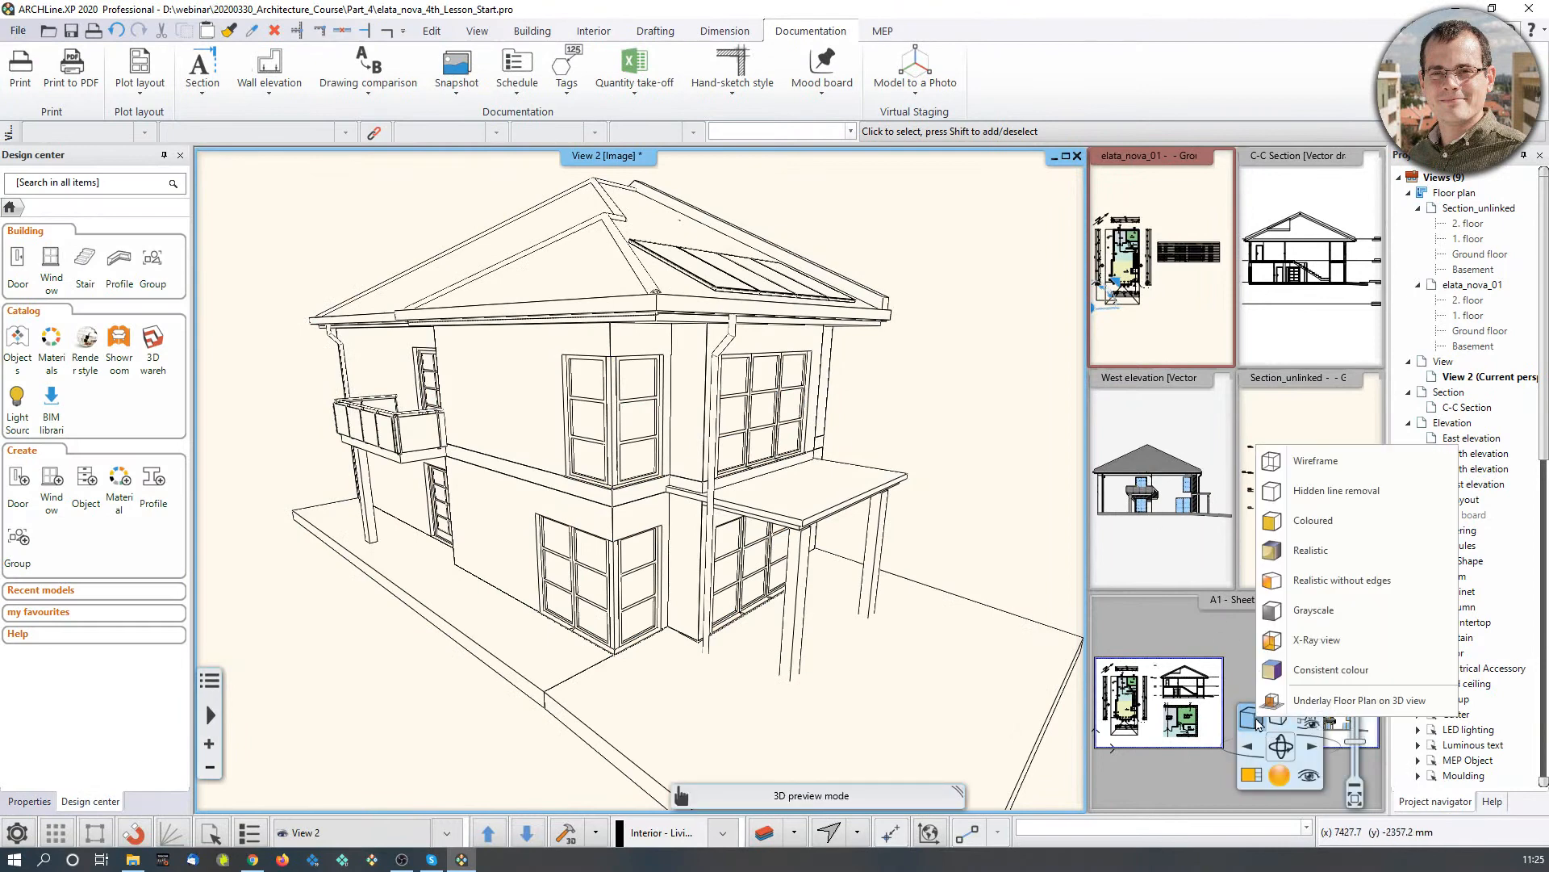
pyautogui.click(1309, 463)
pyautogui.click(1249, 723)
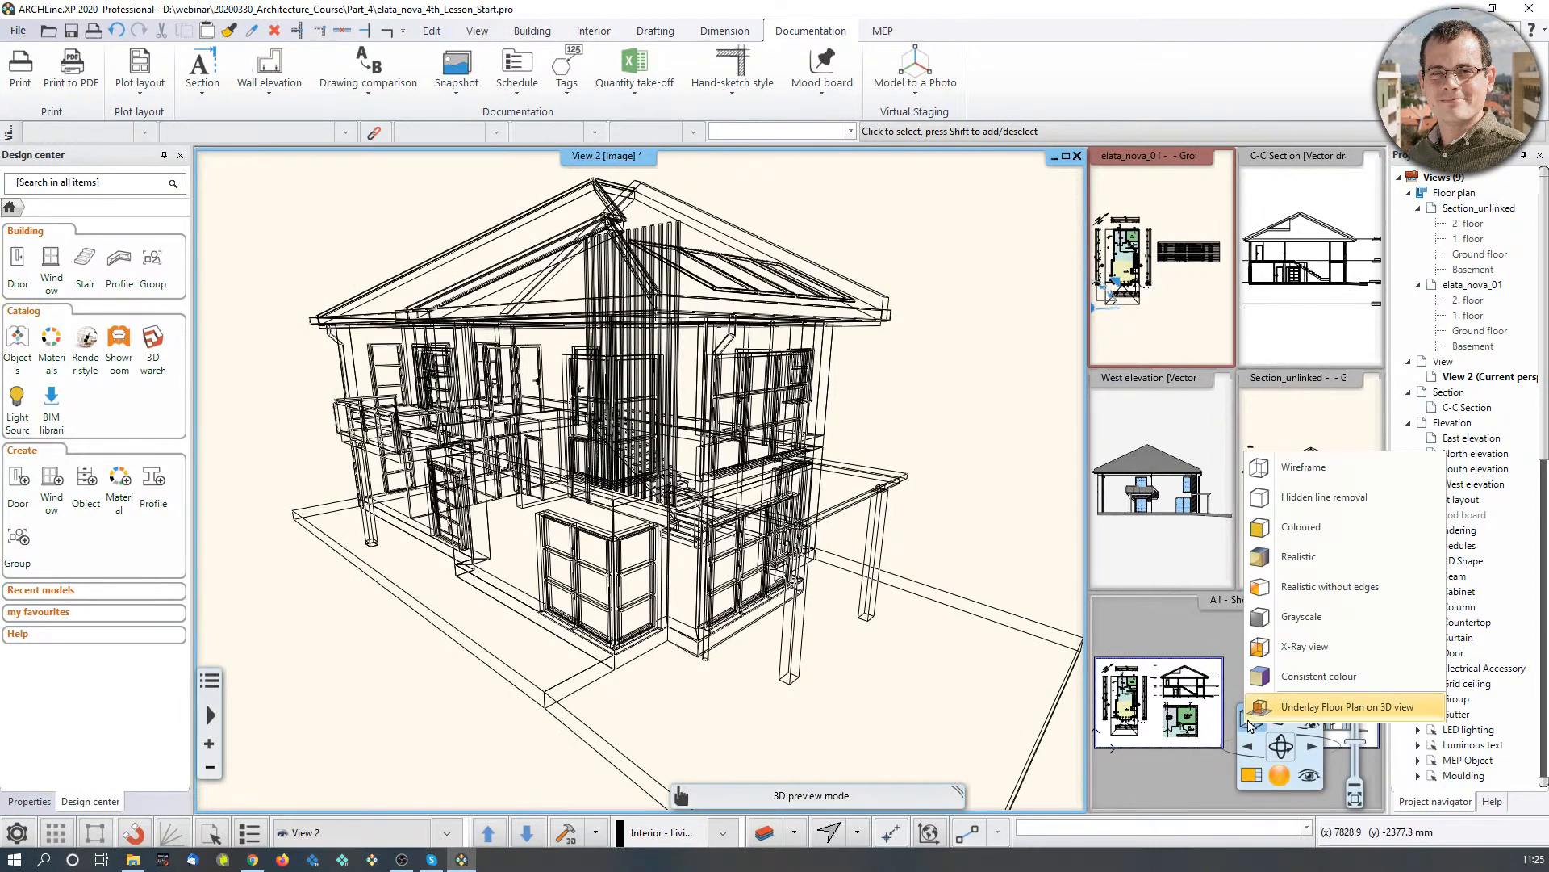
pyautogui.click(1302, 646)
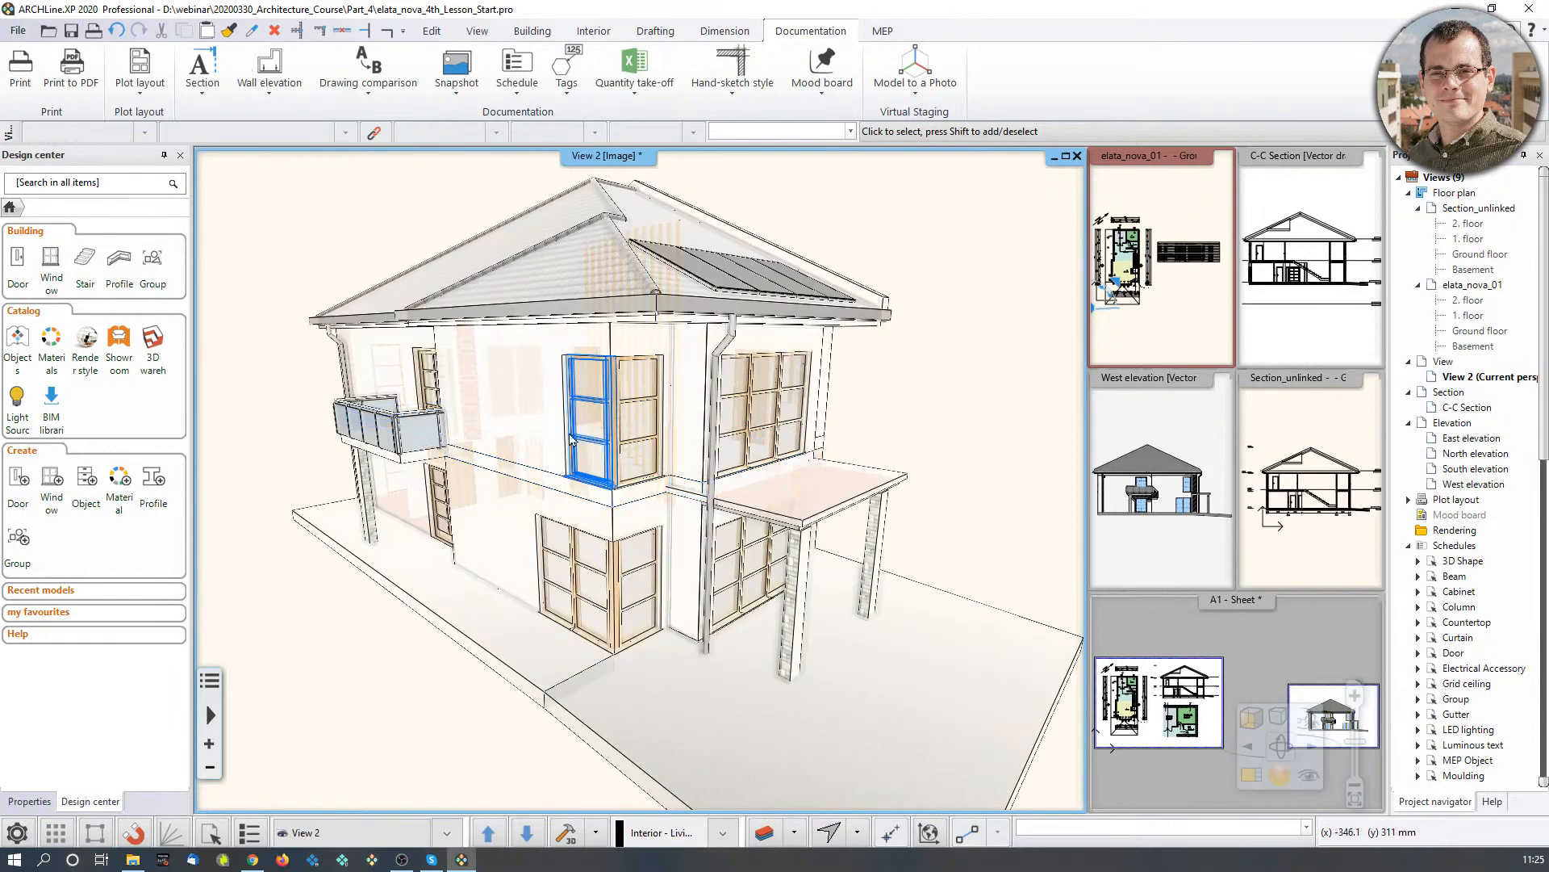
pyautogui.moveTo(600, 456); pyautogui.dragTo(614, 460, button='middle')
pyautogui.scroll(4, 619, 445)
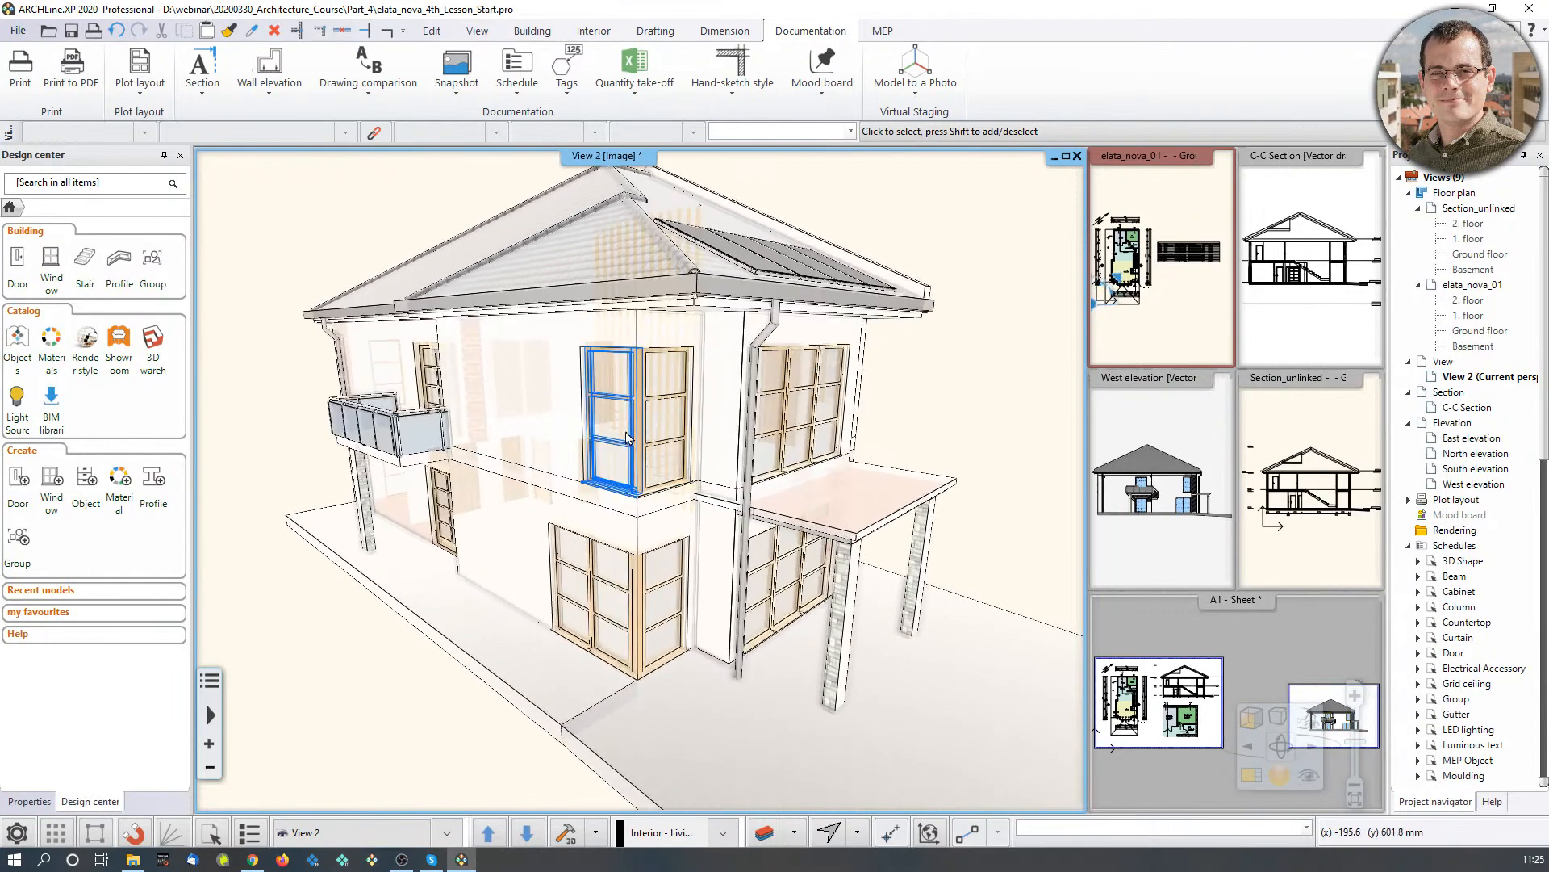
pyautogui.click(1251, 718)
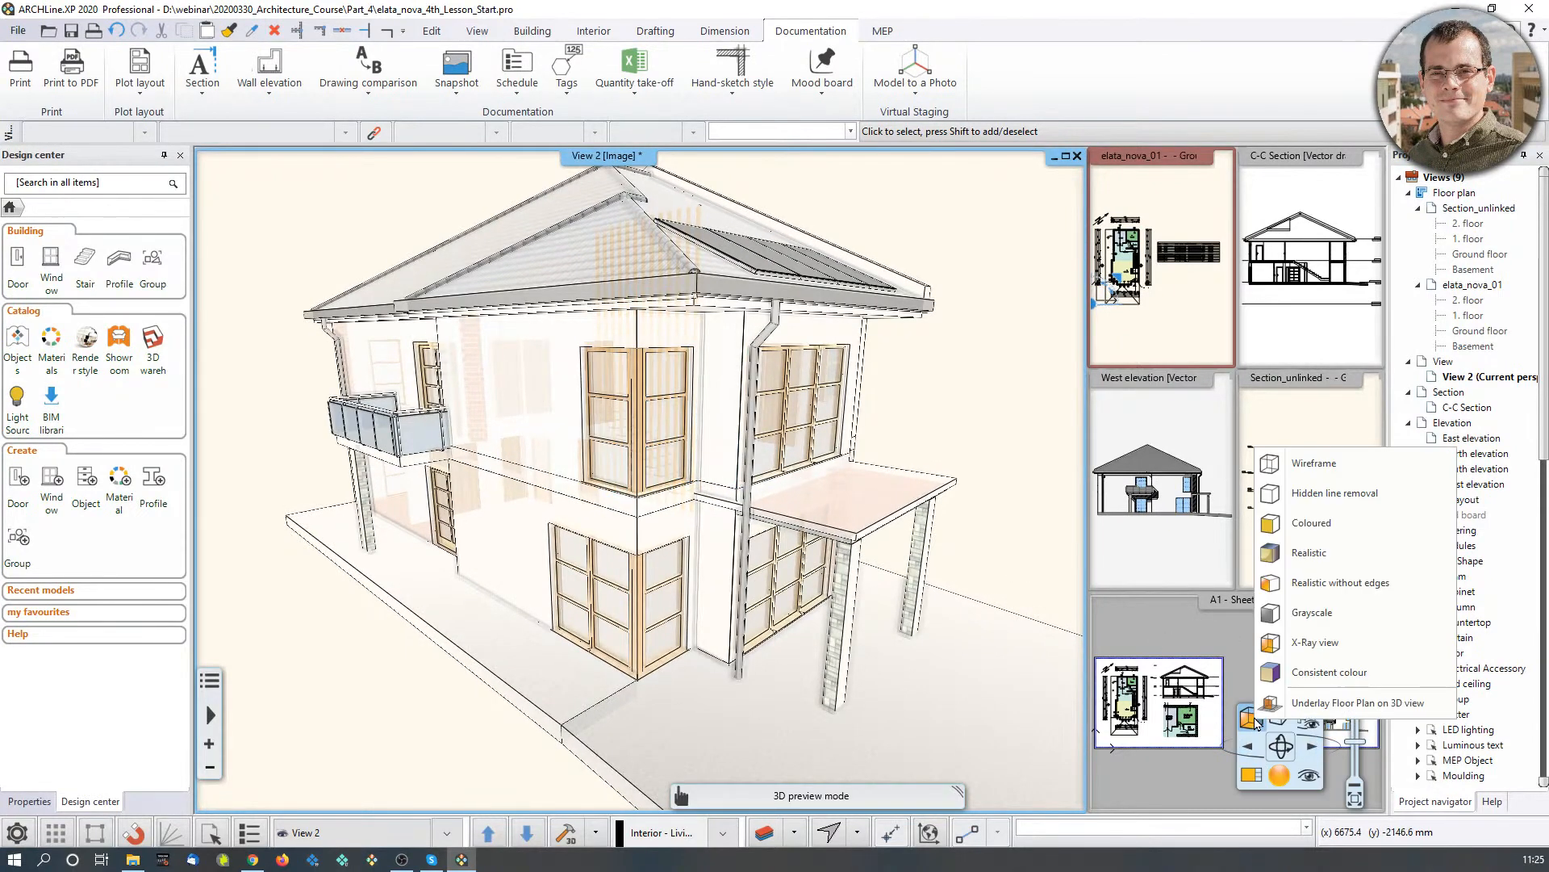
pyautogui.click(1328, 672)
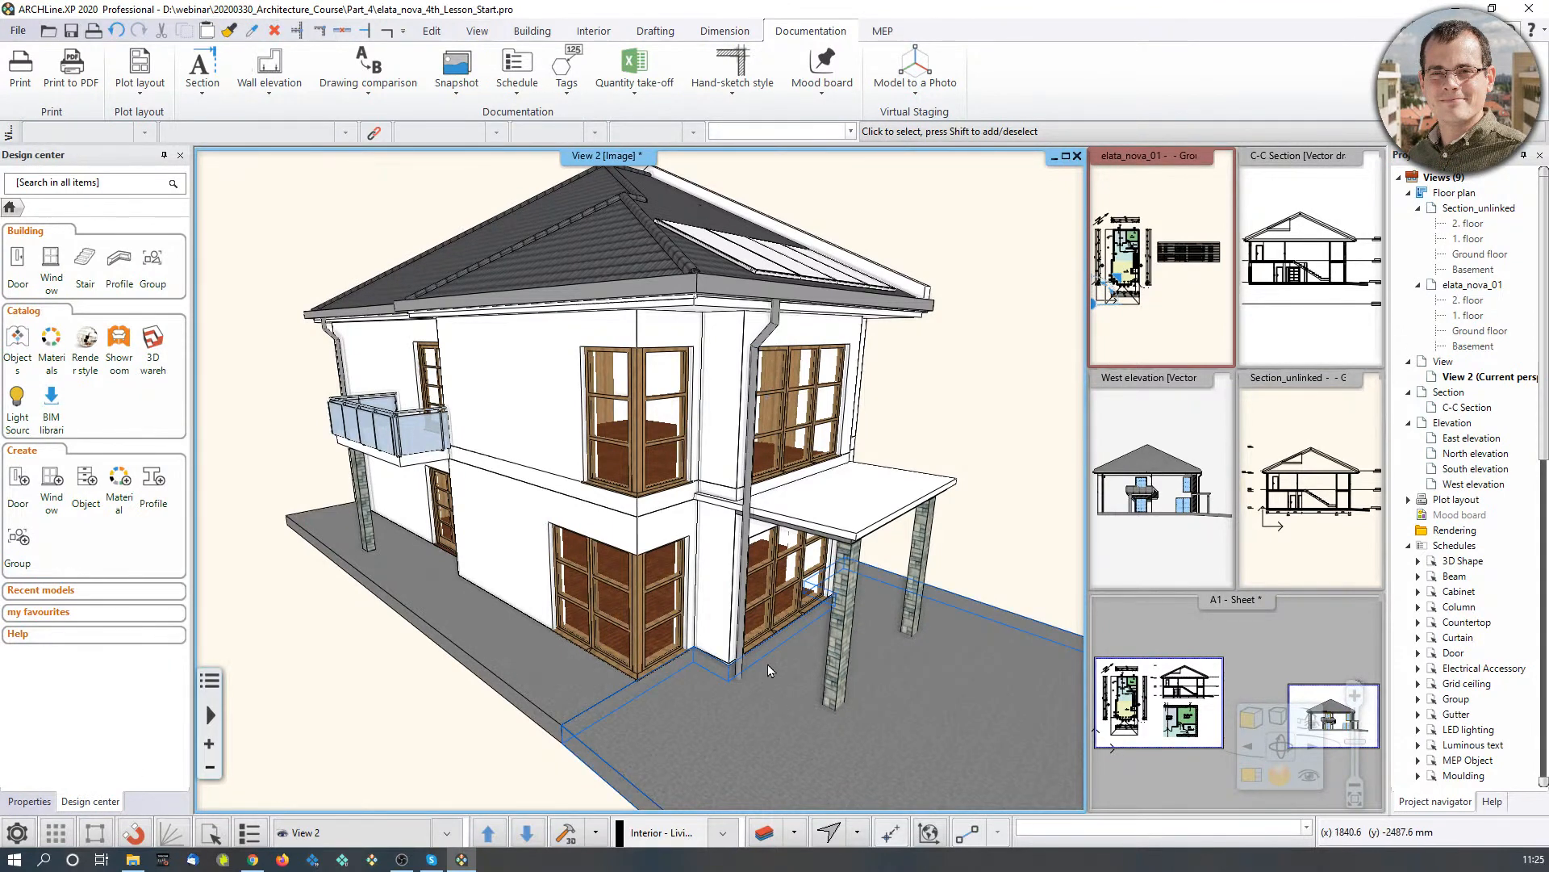
# Step: Review the graphics options for lights and shadows, camera and visual effects, and close the settings
pyautogui.click(17, 833)
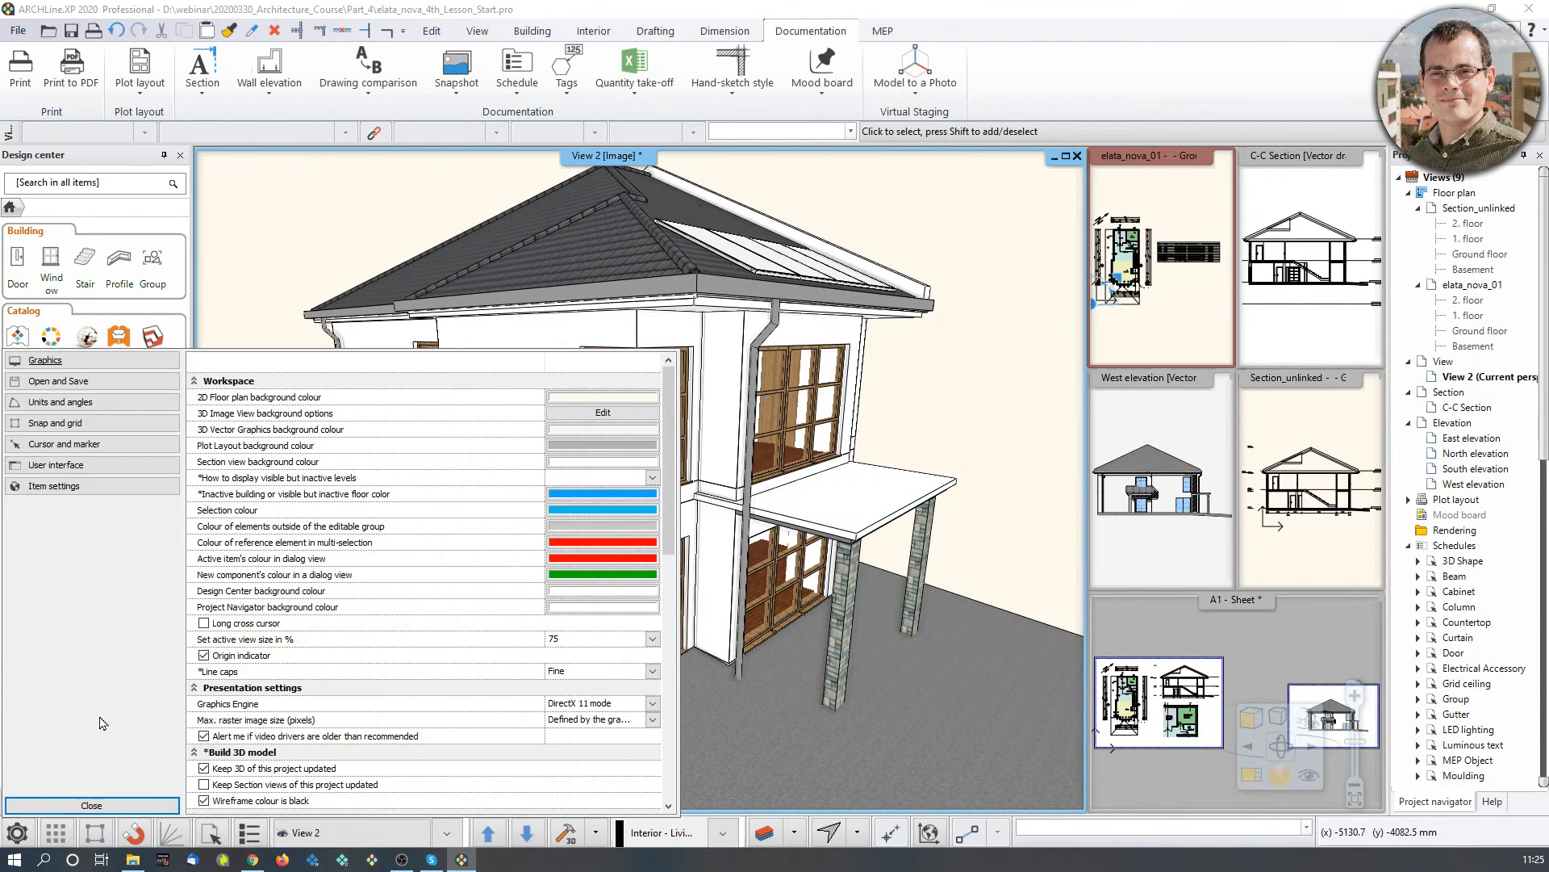
pyautogui.scroll(-3, 487, 628)
pyautogui.scroll(-7, 486, 628)
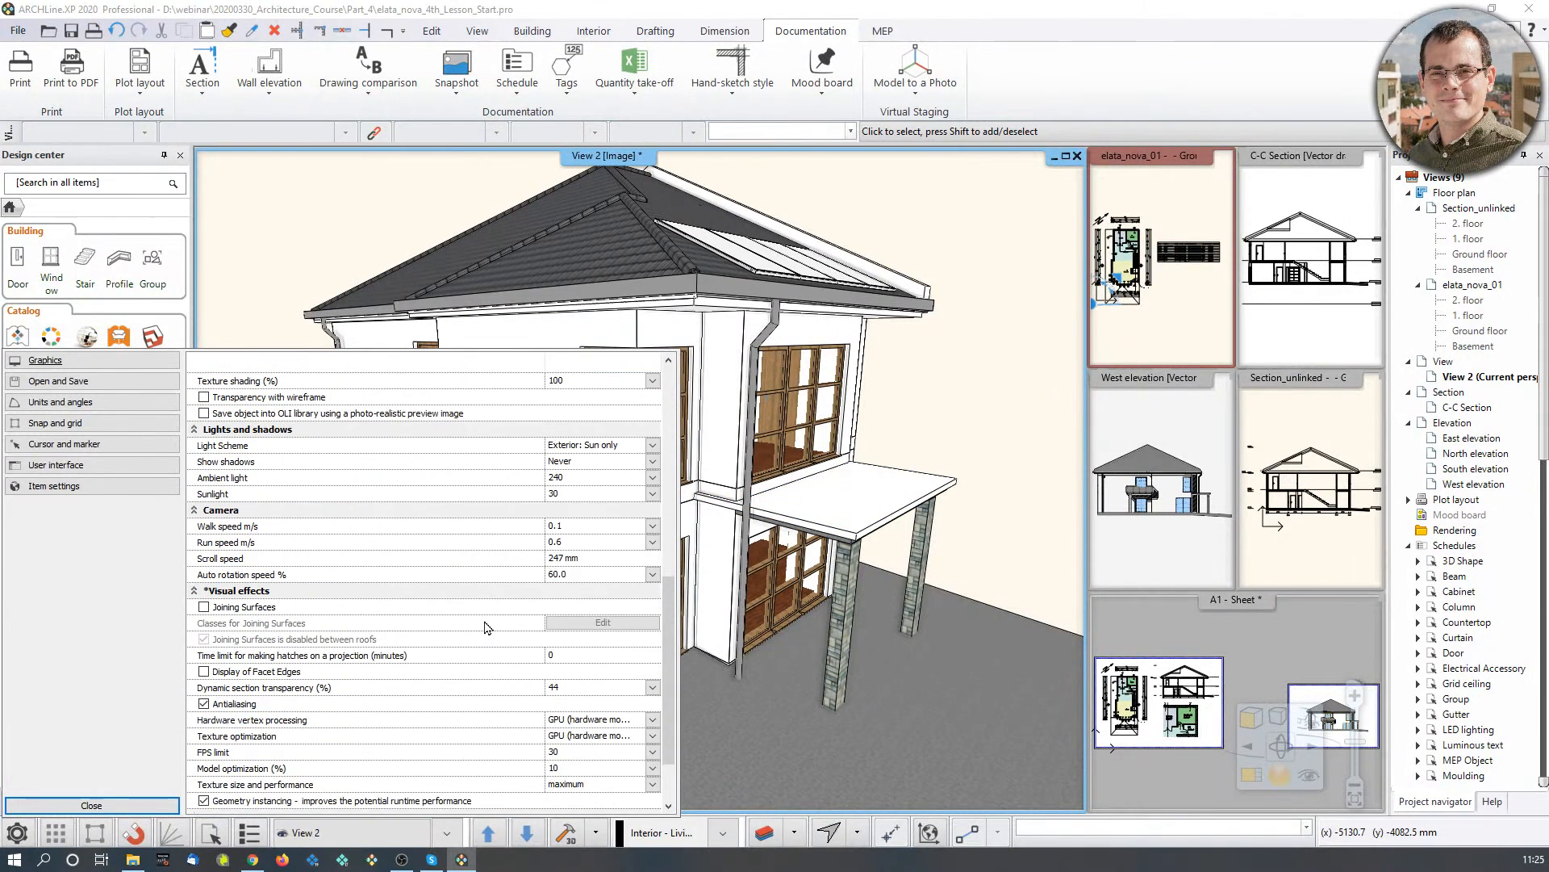
pyautogui.scroll(-1, 487, 628)
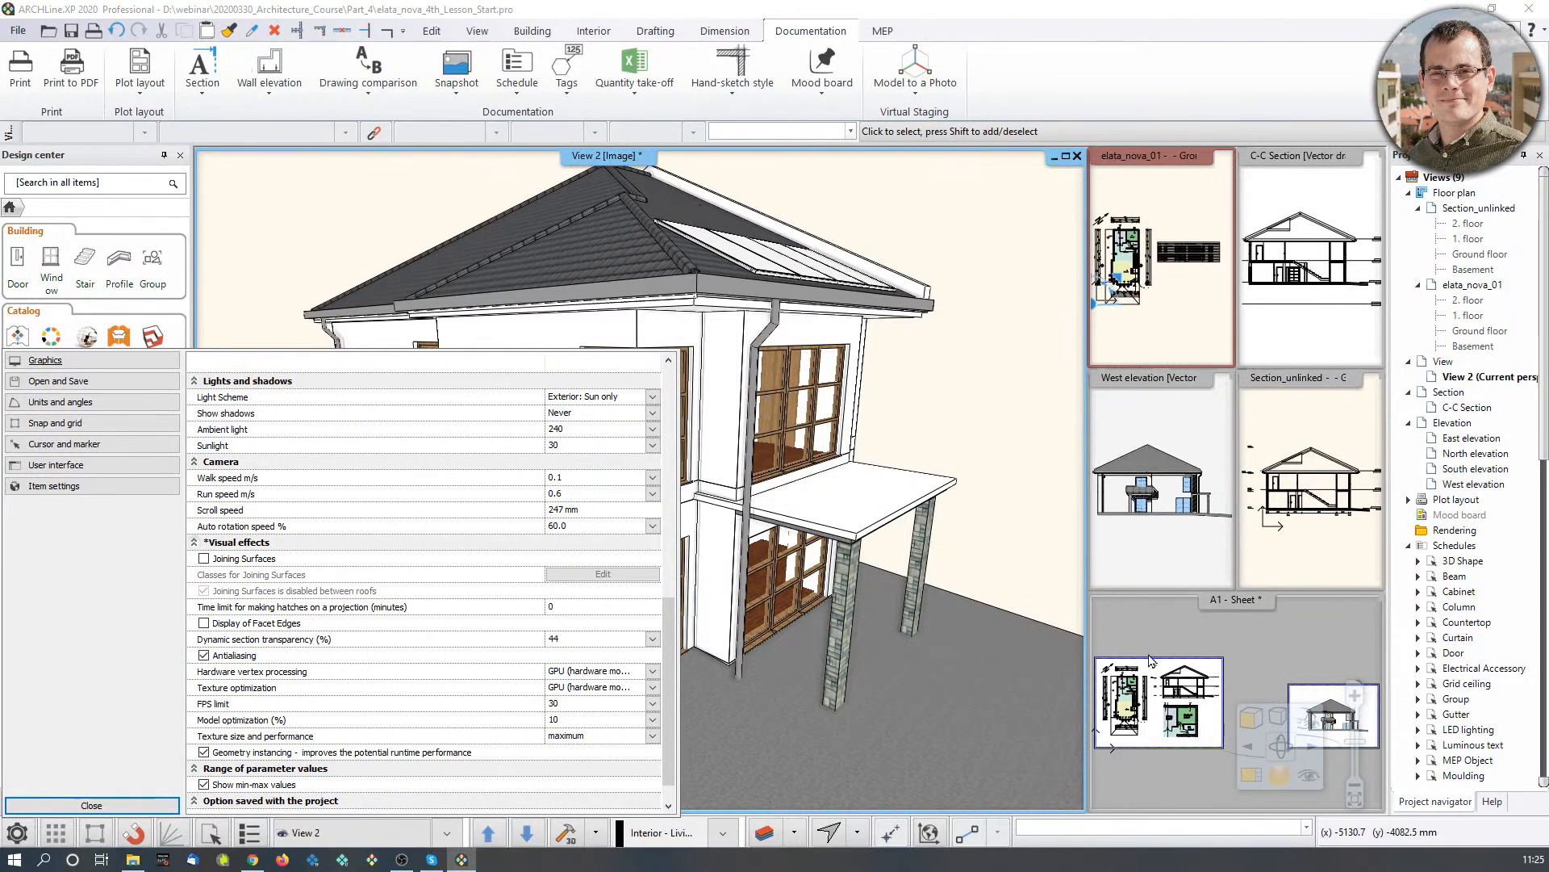
pyautogui.click(91, 804)
# Step: Bring the A1 sheet plot layout forward as the main view and look over its first page
pyautogui.click(1208, 780)
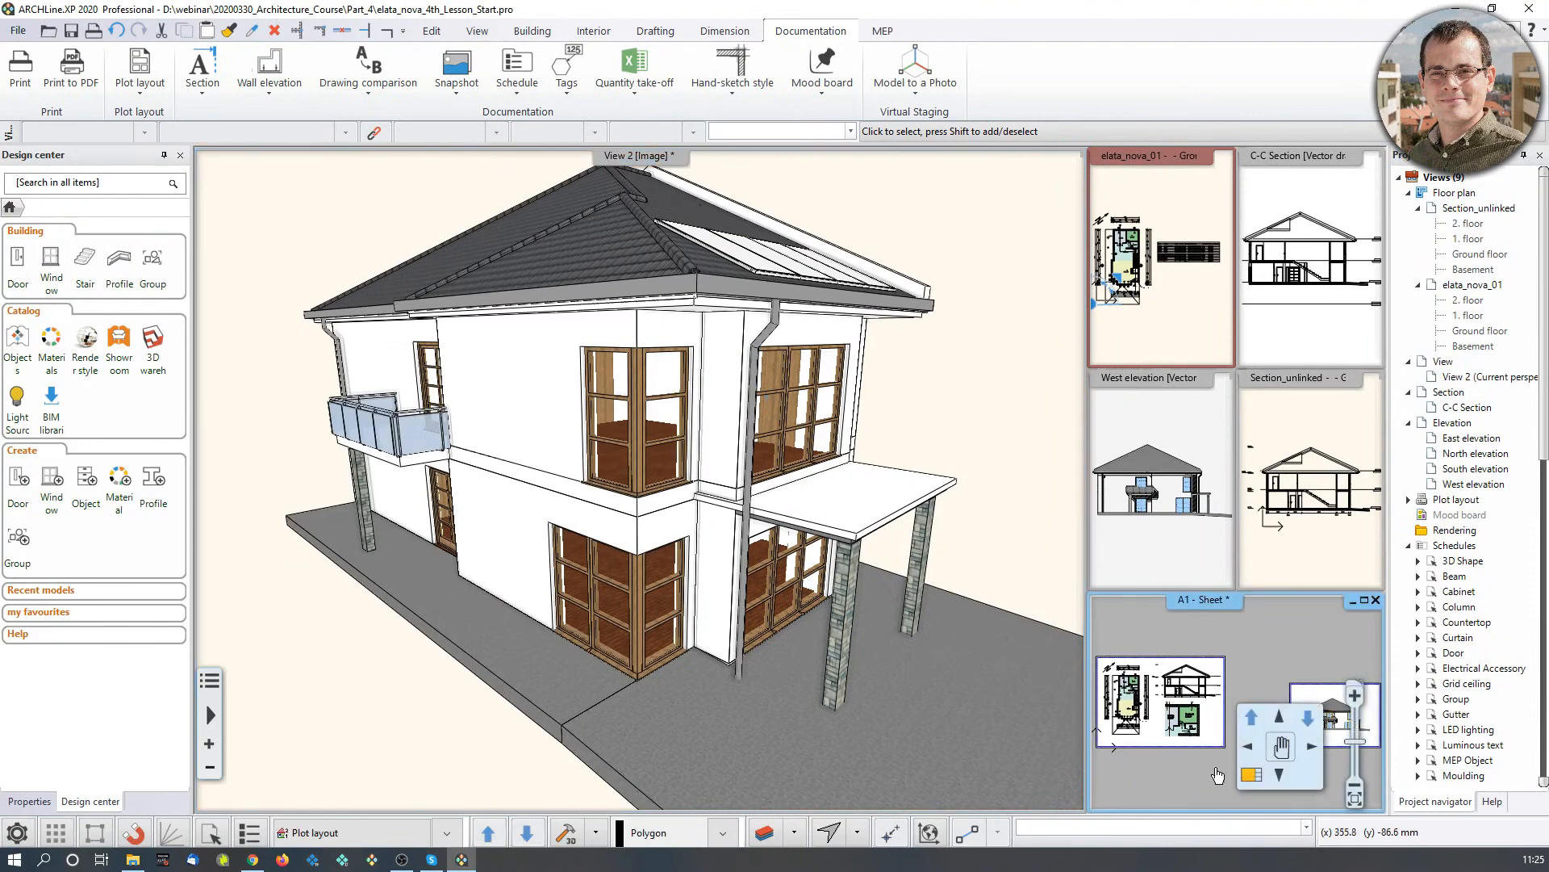
pyautogui.doubleClick(1209, 781)
pyautogui.scroll(3, 416, 565)
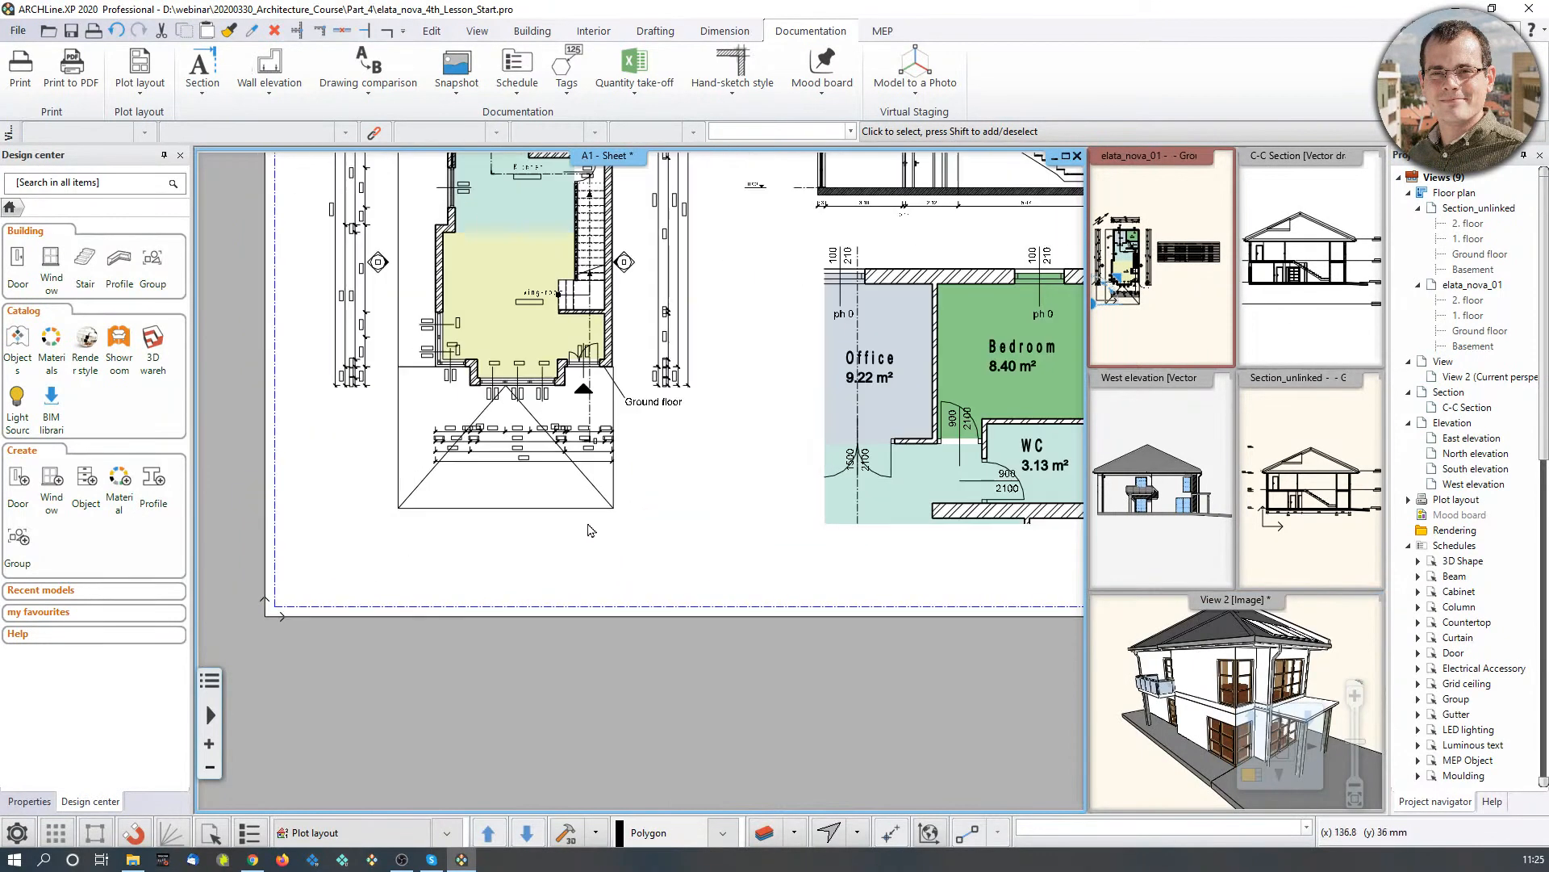
pyautogui.moveTo(590, 538); pyautogui.dragTo(496, 653, button='middle')
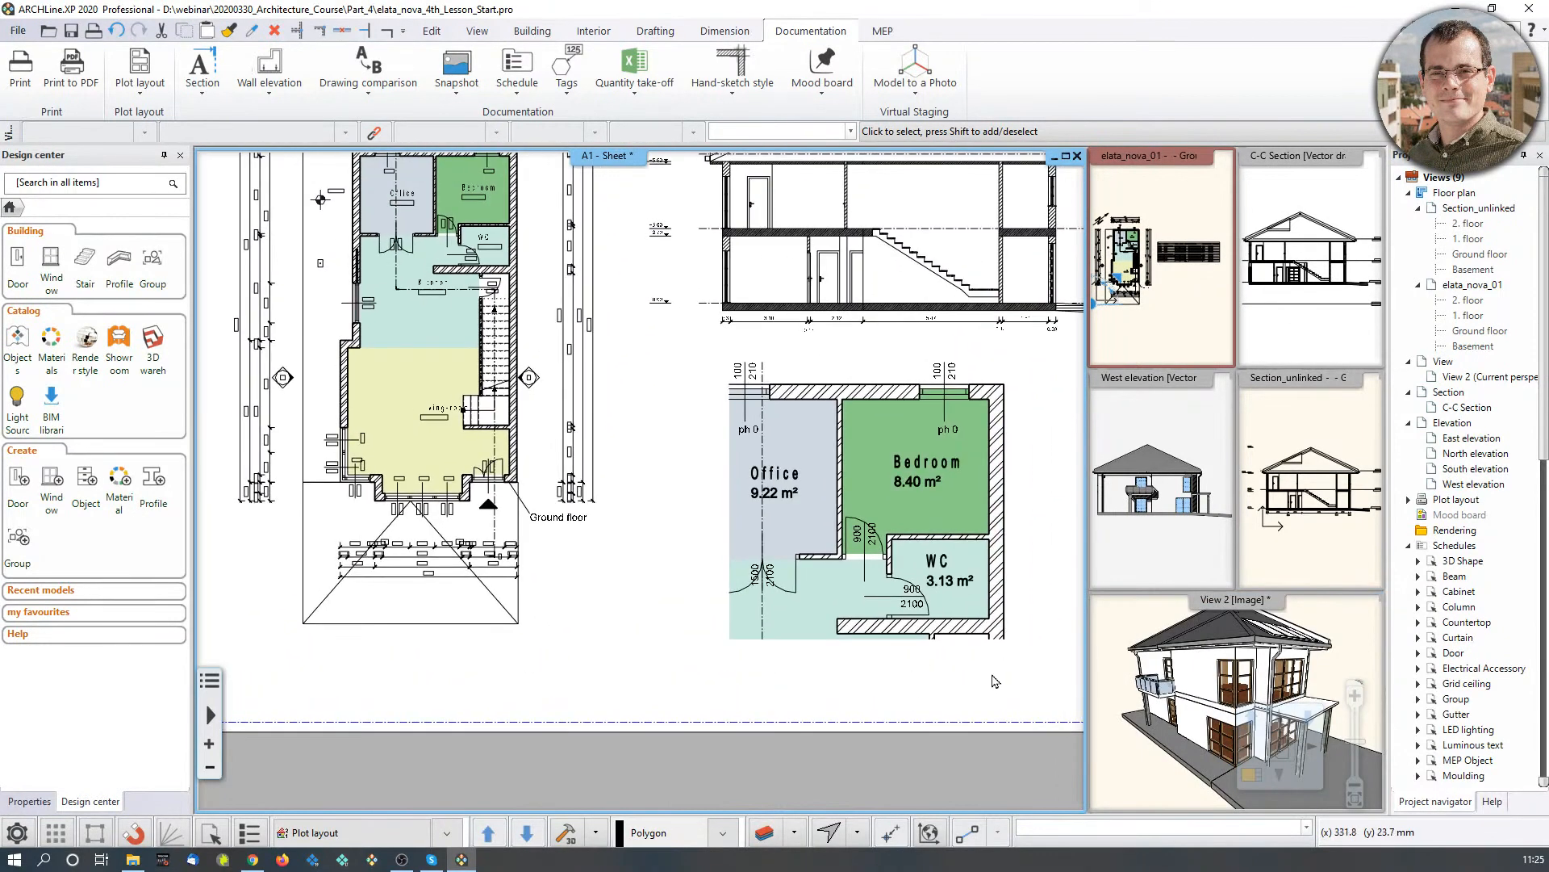
pyautogui.scroll(-3, 966, 678)
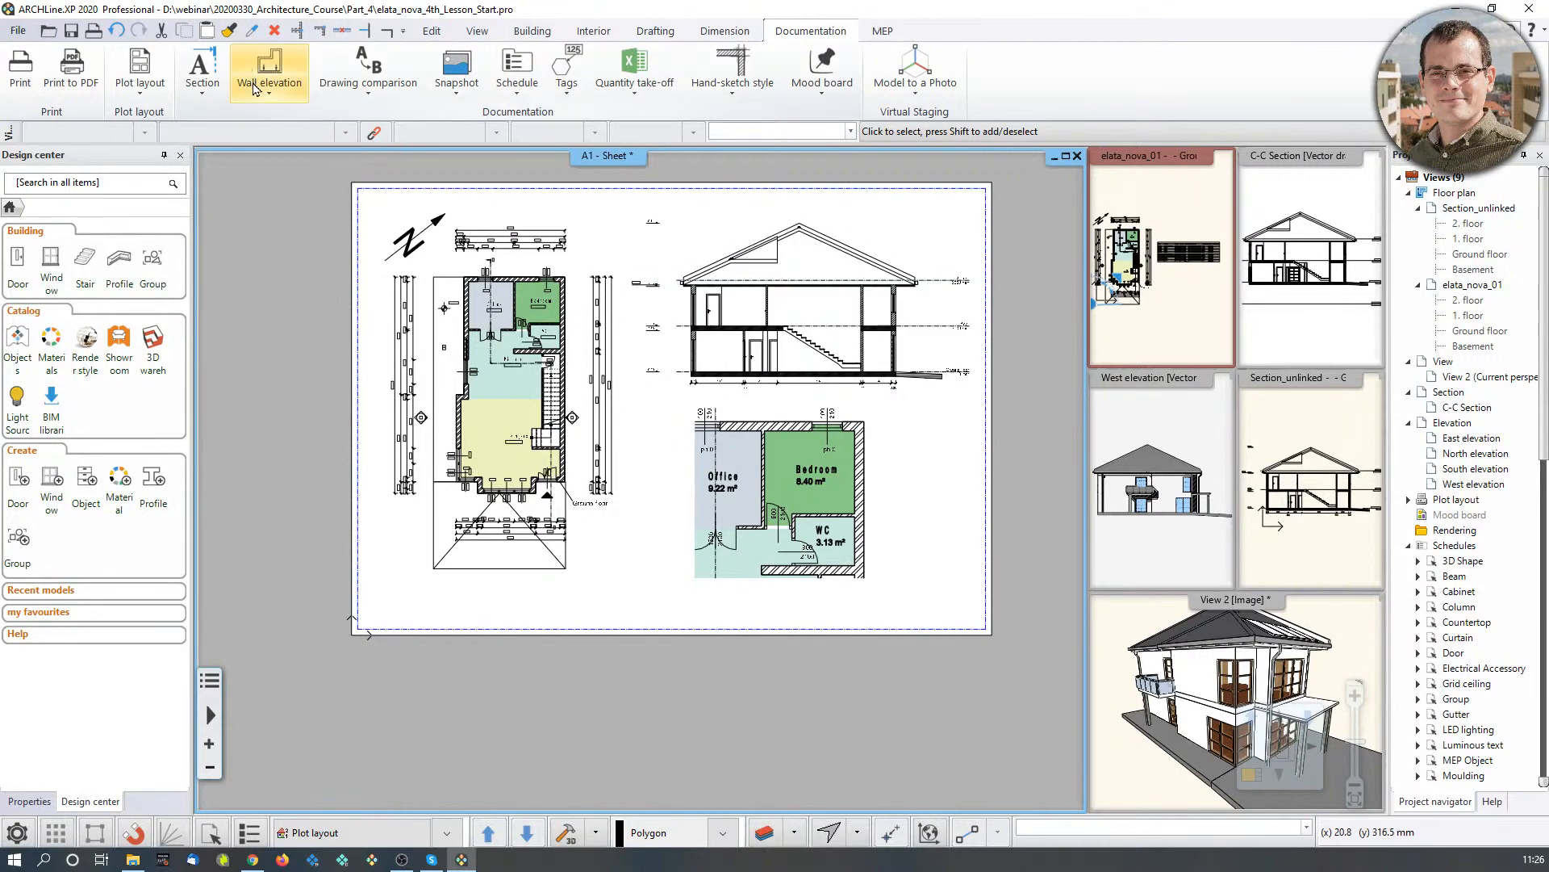
# Step: Try plot stamp placement with the English1_horizontal stamp in the plot layout's page setup, and cancel the setup
pyautogui.click(145, 87)
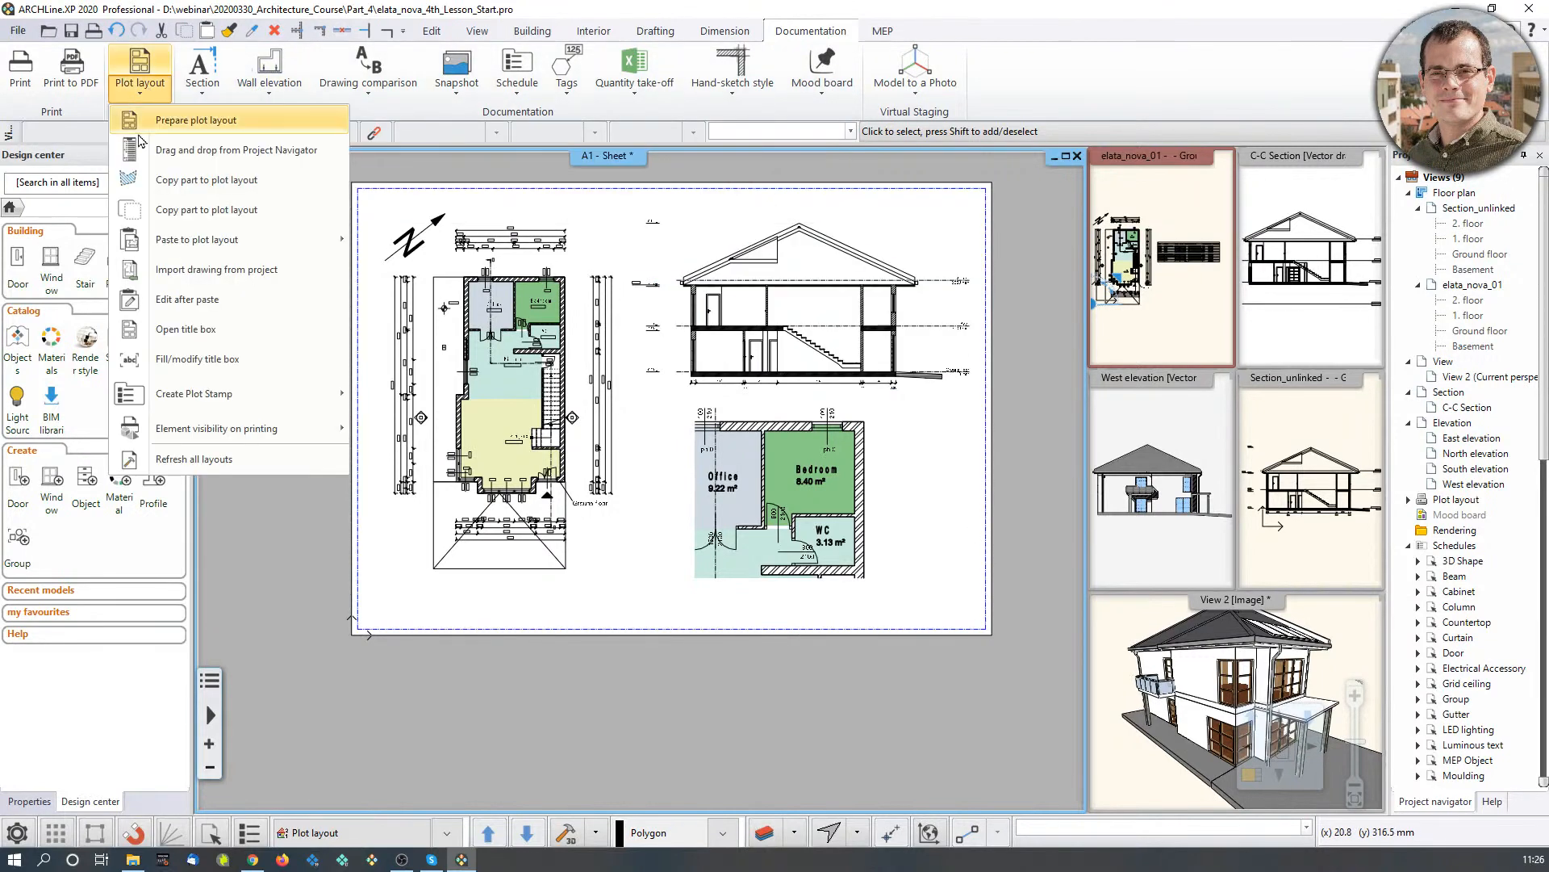
pyautogui.click(268, 514)
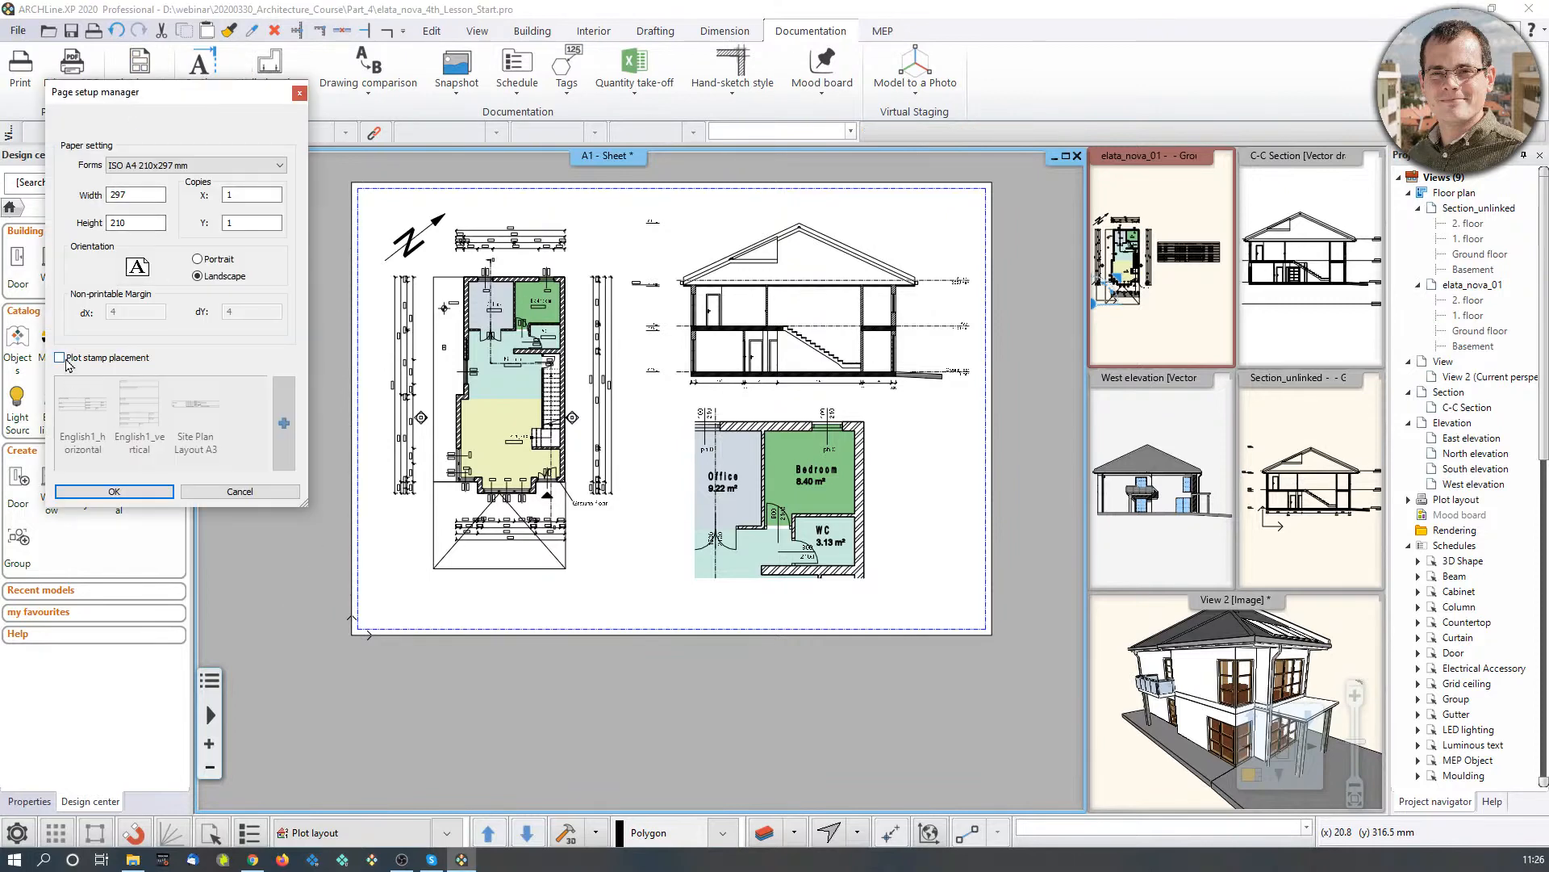
pyautogui.click(61, 358)
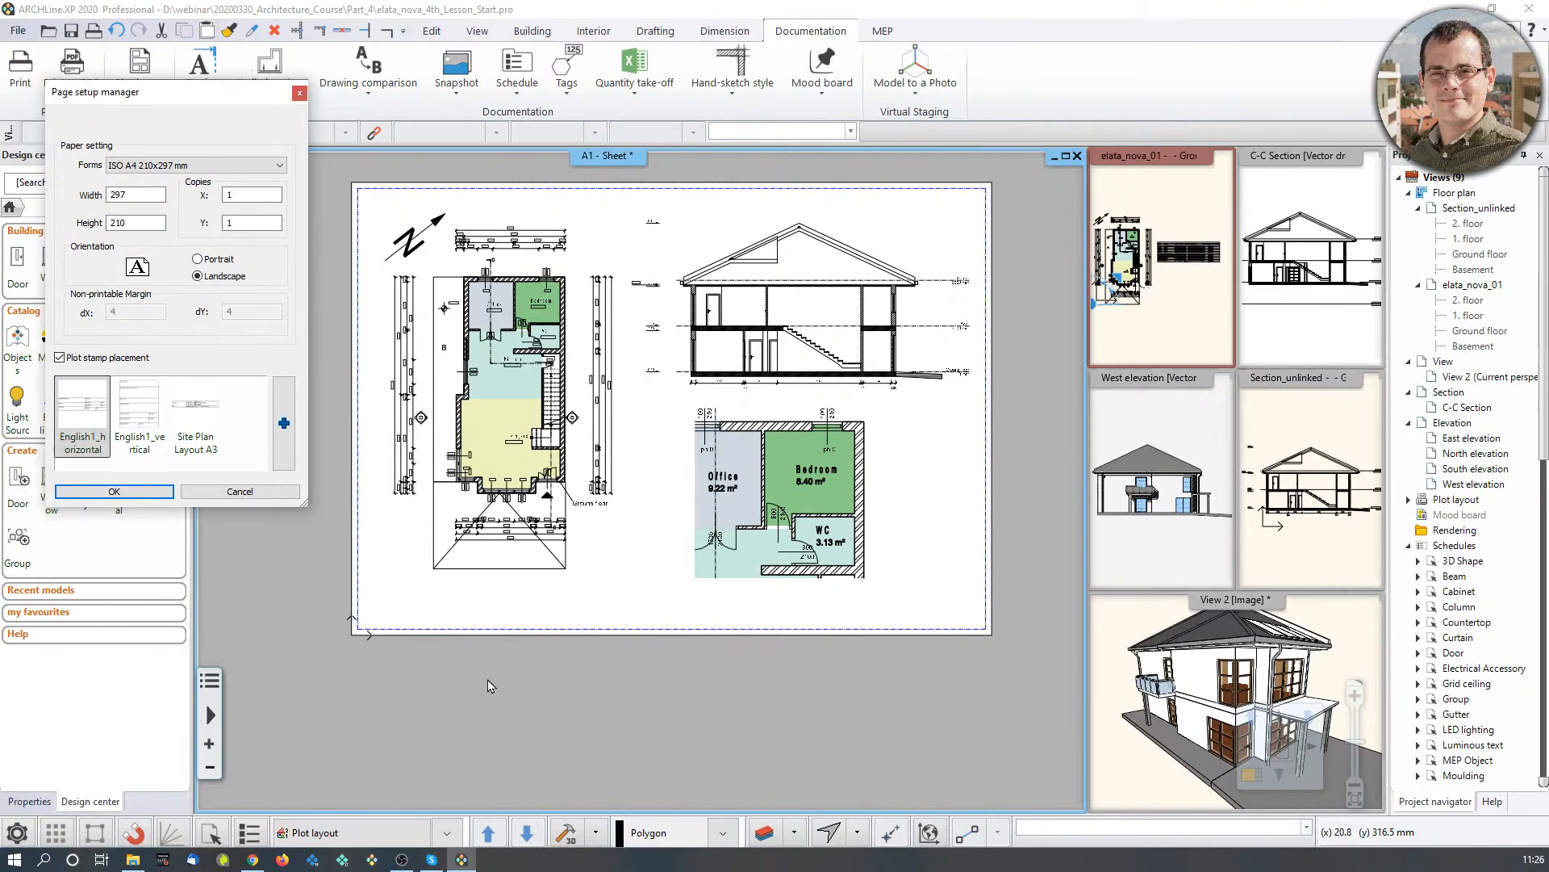
pyautogui.click(300, 94)
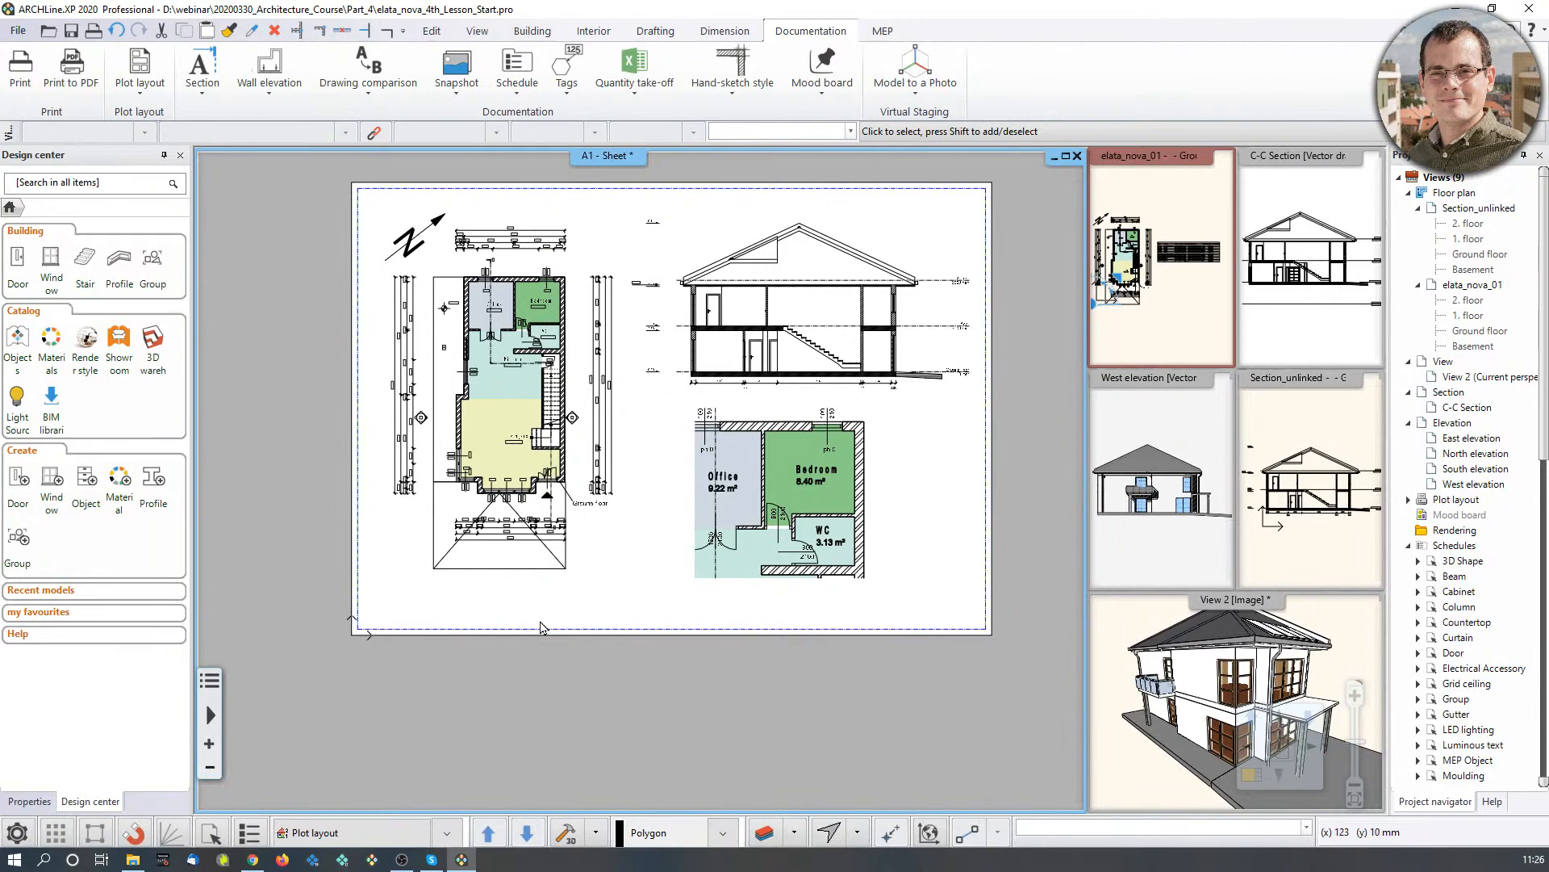
# Step: Bring the elata_nova_01 ground floor plan forward as the main view, showing the free area below the plan
pyautogui.scroll(2, 487, 617)
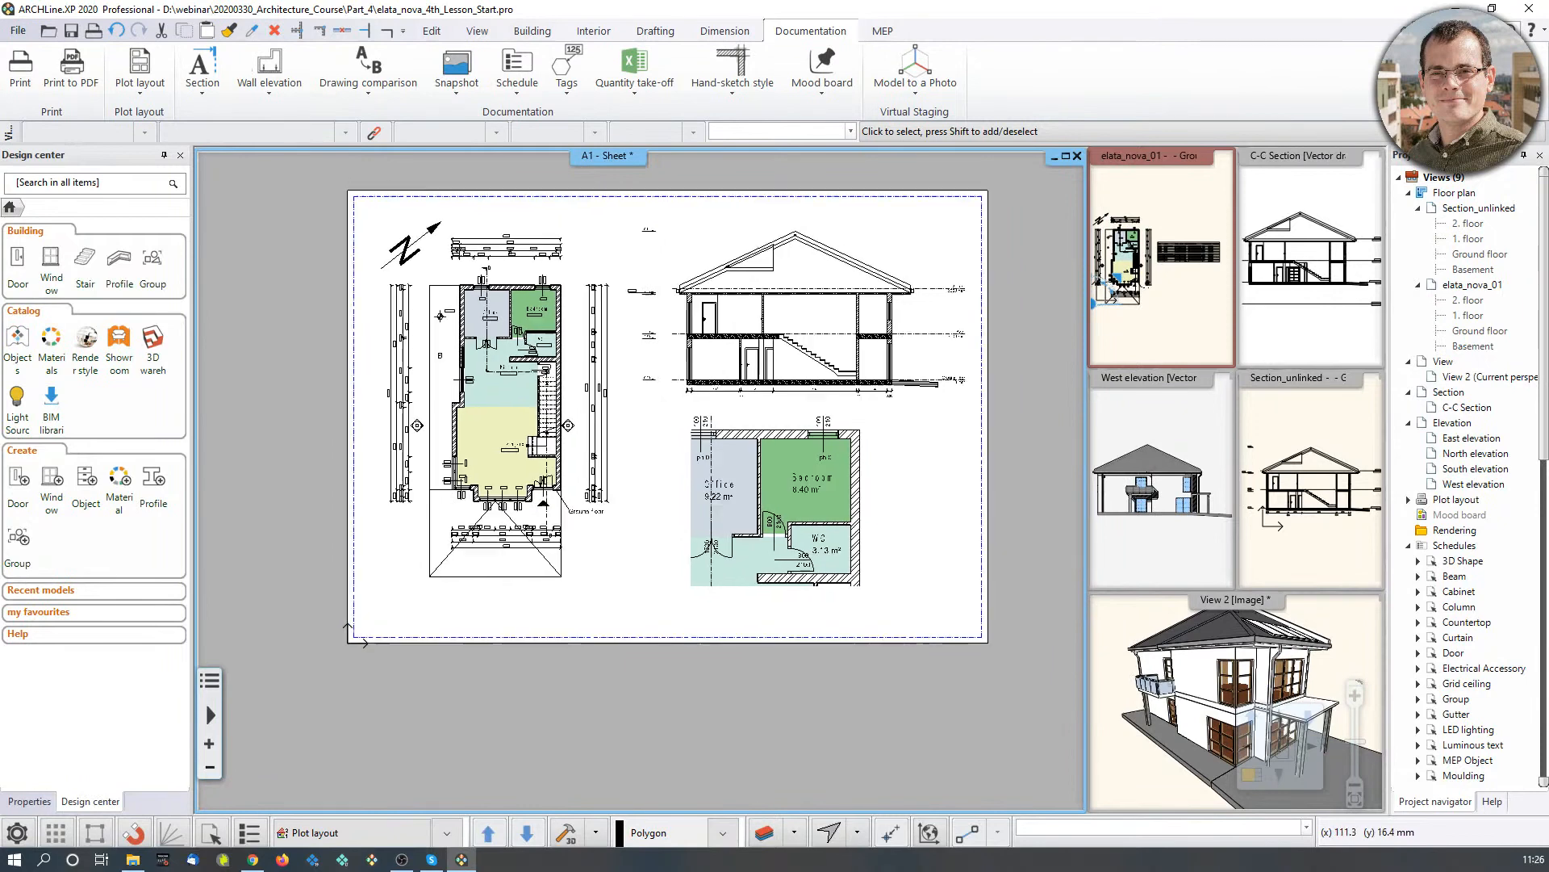
pyautogui.scroll(1, 493, 609)
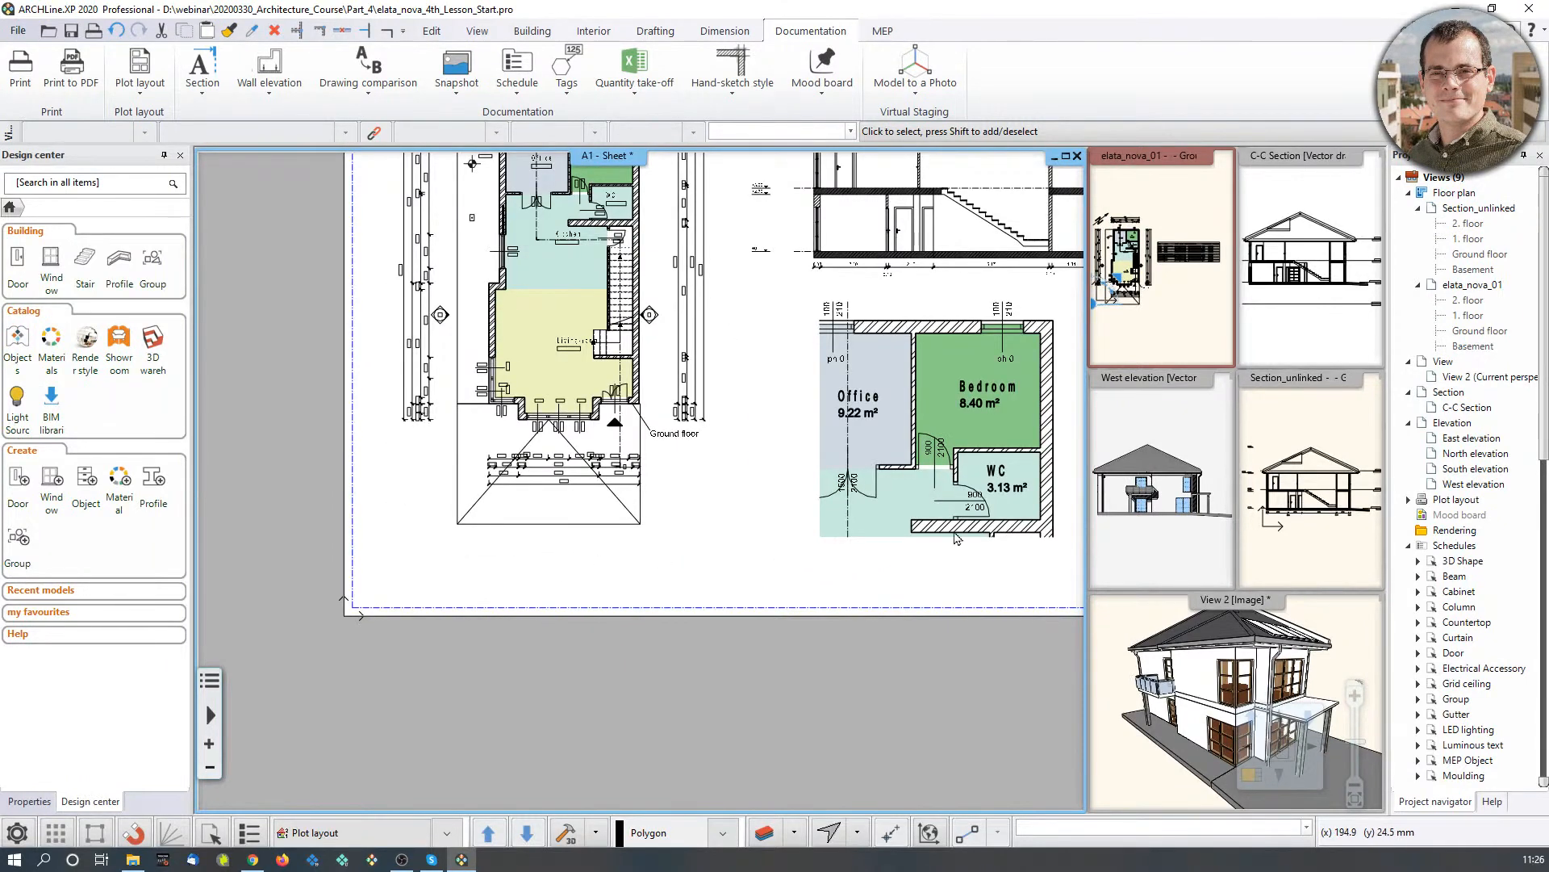
pyautogui.click(1210, 339)
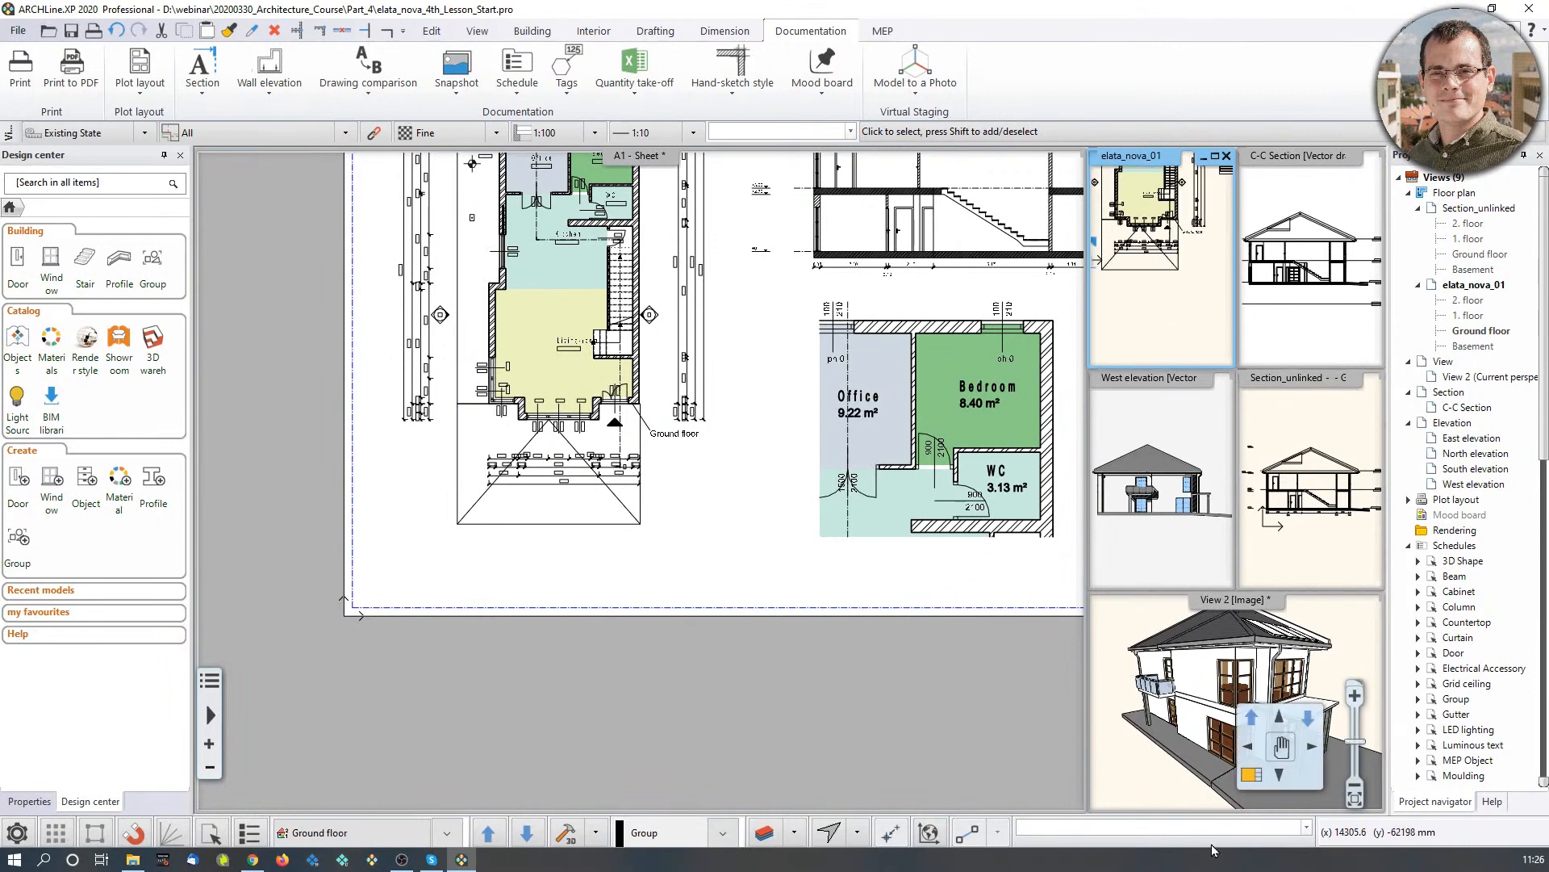
pyautogui.click(1251, 778)
pyautogui.scroll(2, 505, 738)
pyautogui.moveTo(505, 741); pyautogui.dragTo(690, 593, button='middle')
pyautogui.scroll(1, 650, 642)
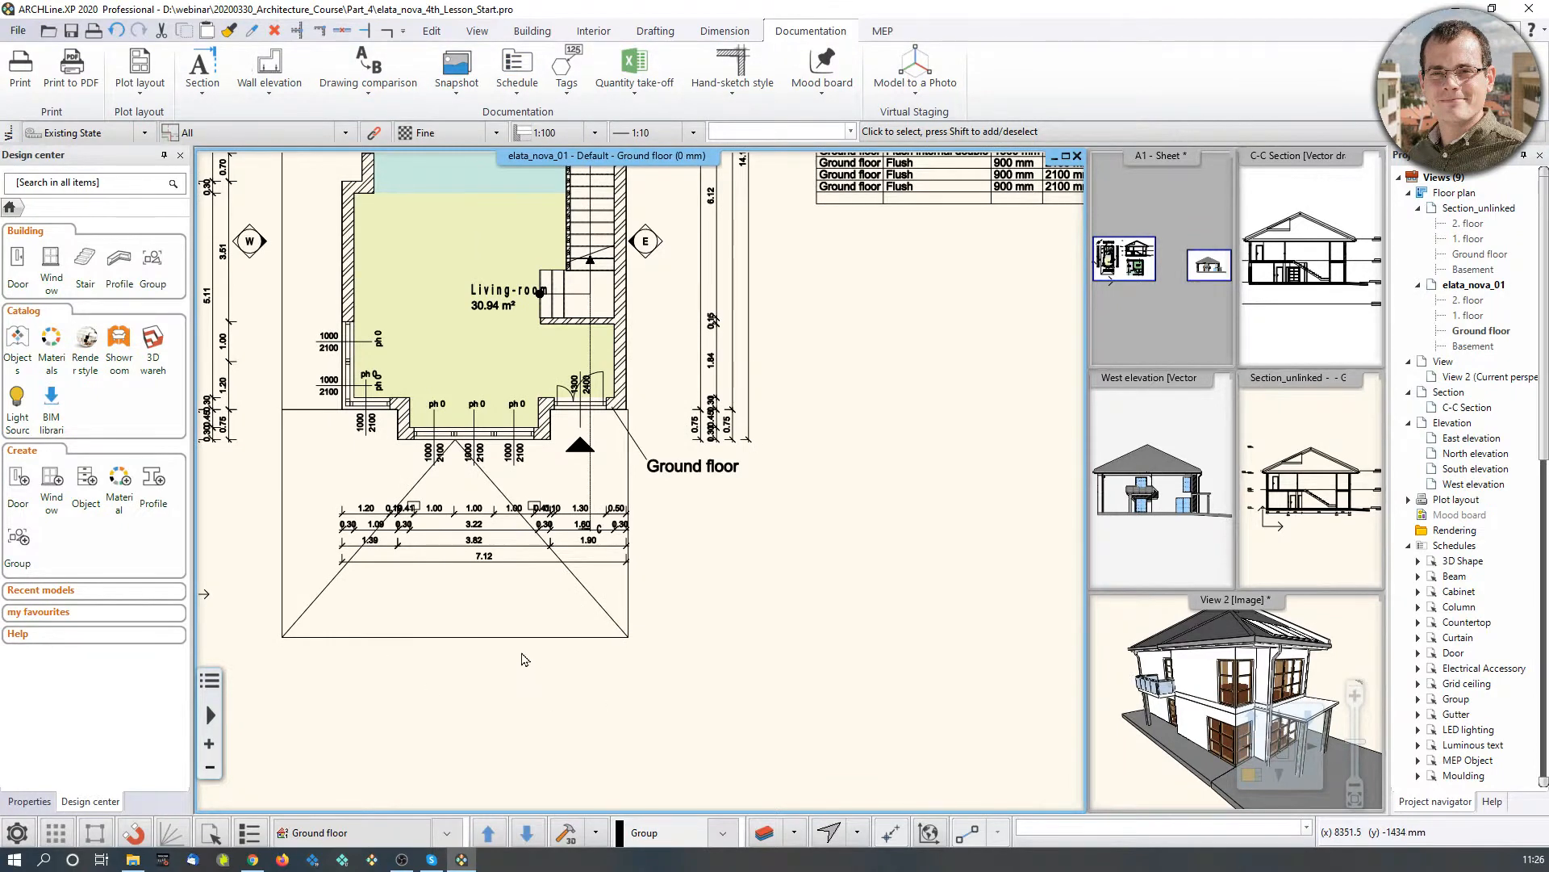
pyautogui.moveTo(535, 610); pyautogui.dragTo(542, 621, button='middle')
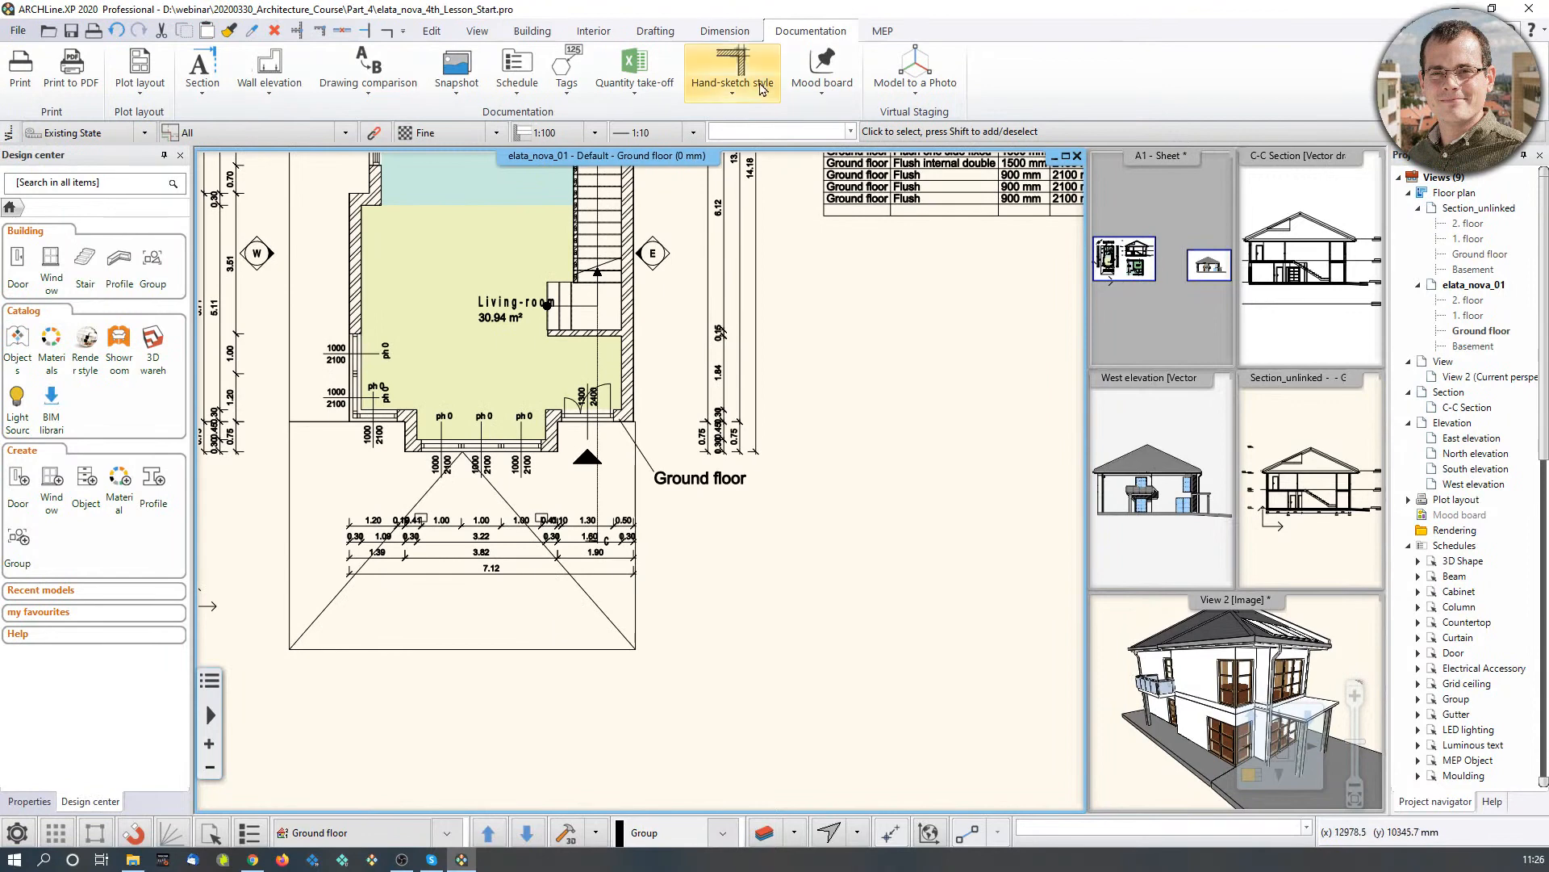
# Step: Place the text "This is our first layout" in the Arial 200 style below the ground floor plan
pyautogui.click(655, 31)
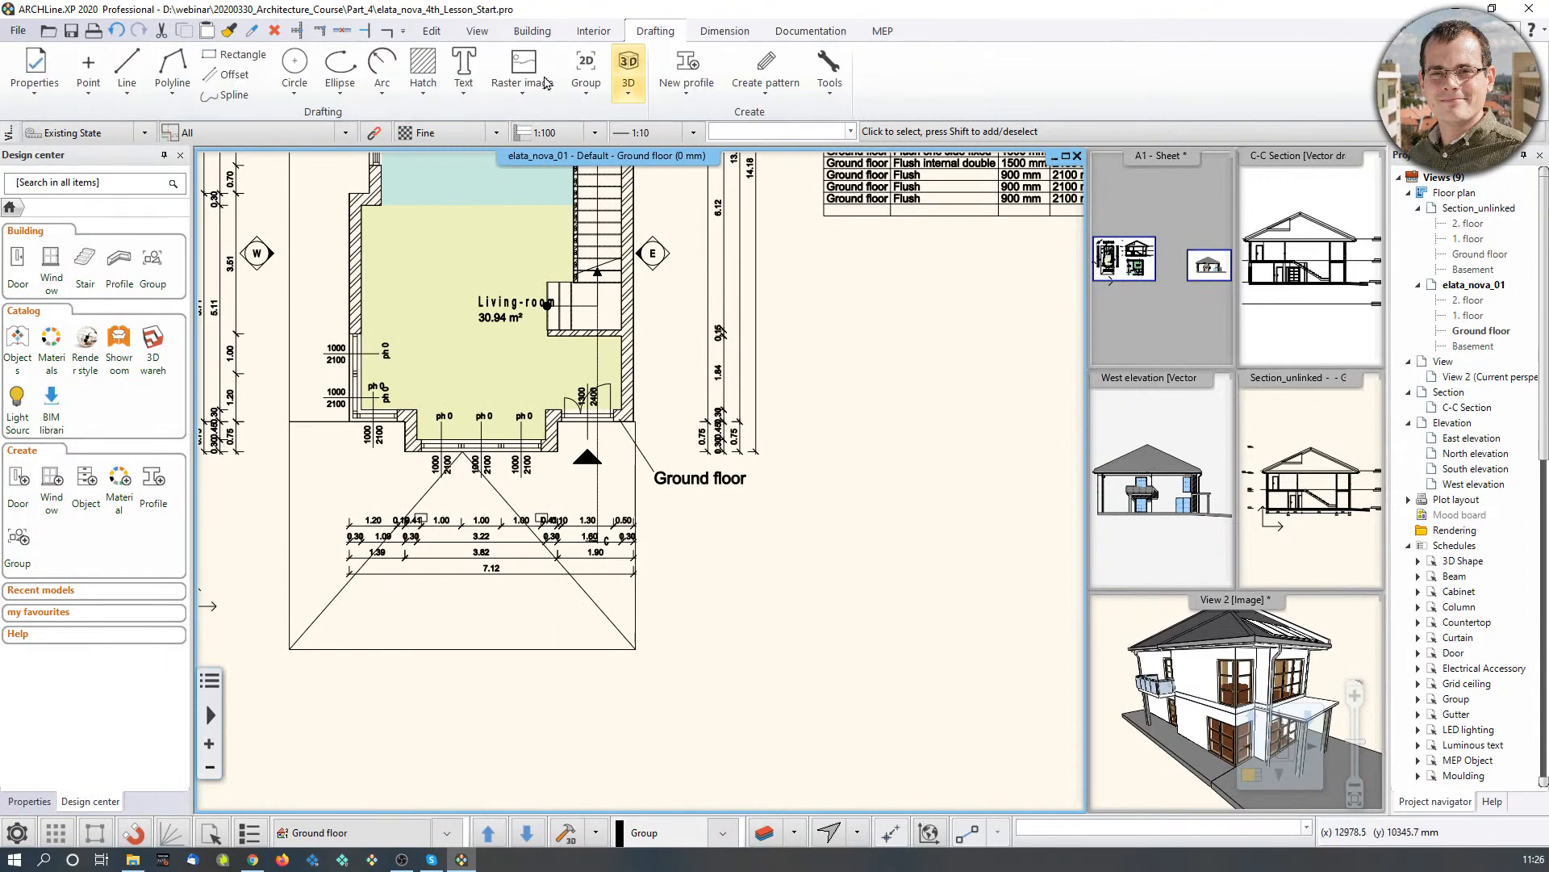
pyautogui.click(463, 72)
pyautogui.moveTo(651, 327); pyautogui.dragTo(744, 402)
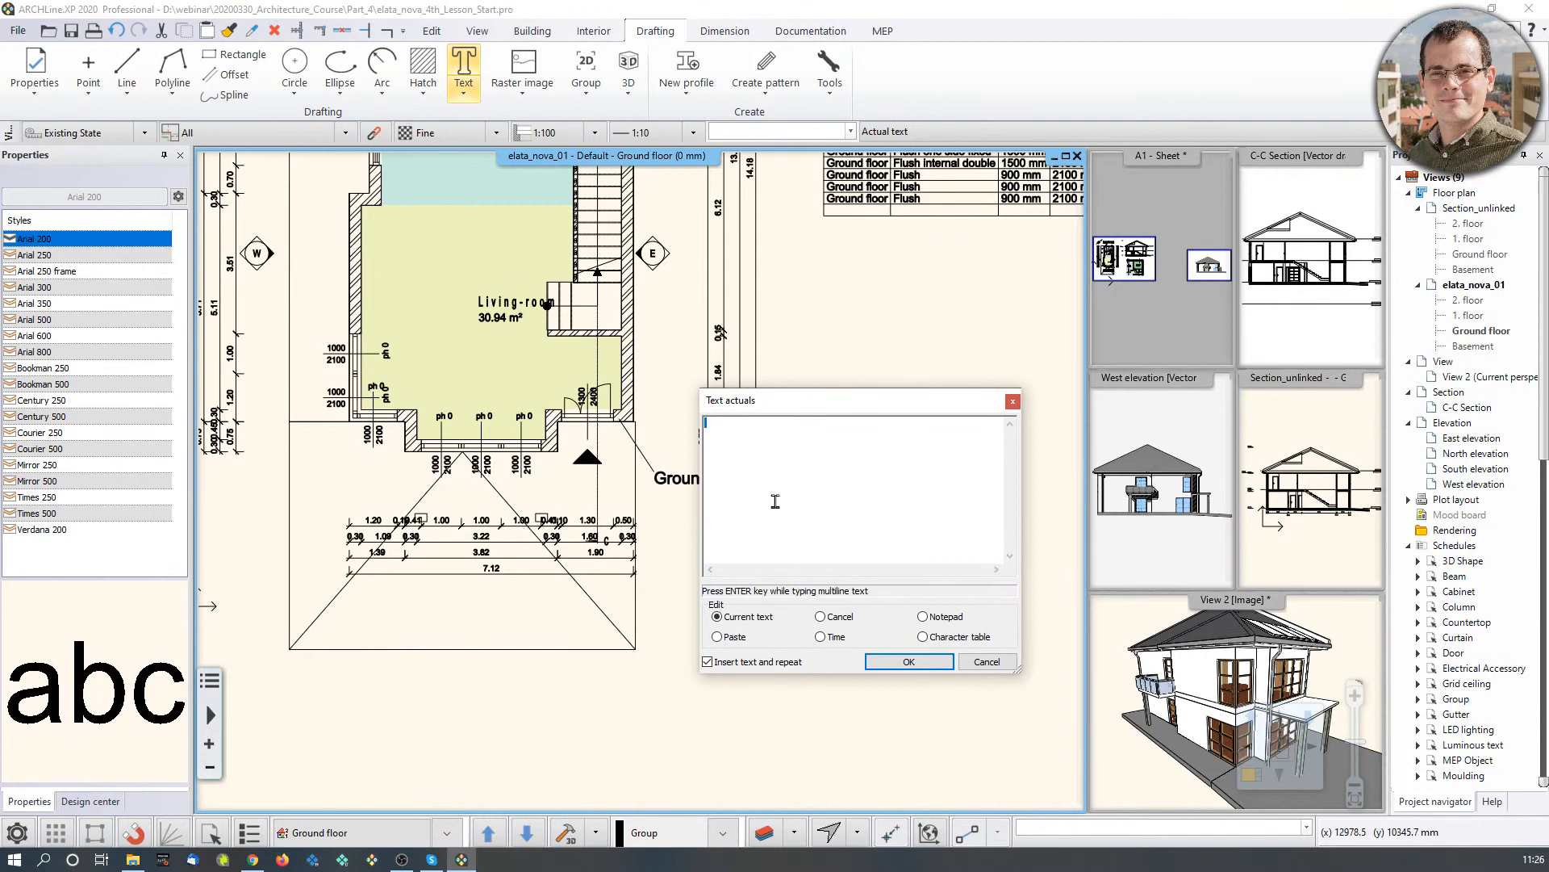
pyautogui.write('This is our first layout')
pyautogui.click(909, 661)
pyautogui.click(488, 684)
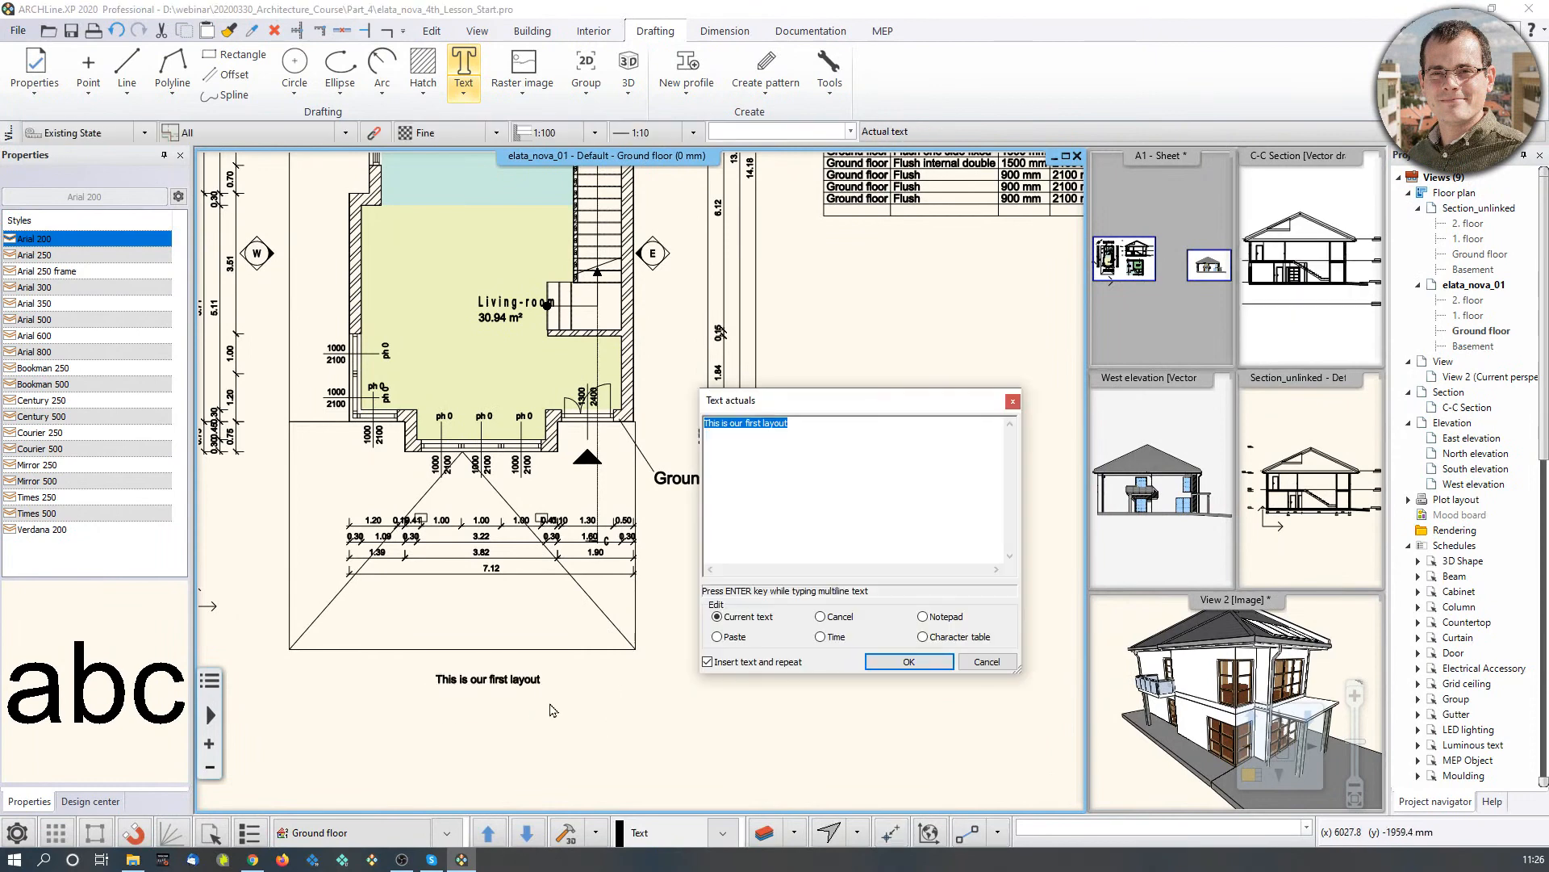
pyautogui.click(981, 668)
# Step: Set the font size of the caption "This is our first layout" below the ground floor plan to 500 mm
pyautogui.scroll(3, 626, 720)
pyautogui.click(700, 423)
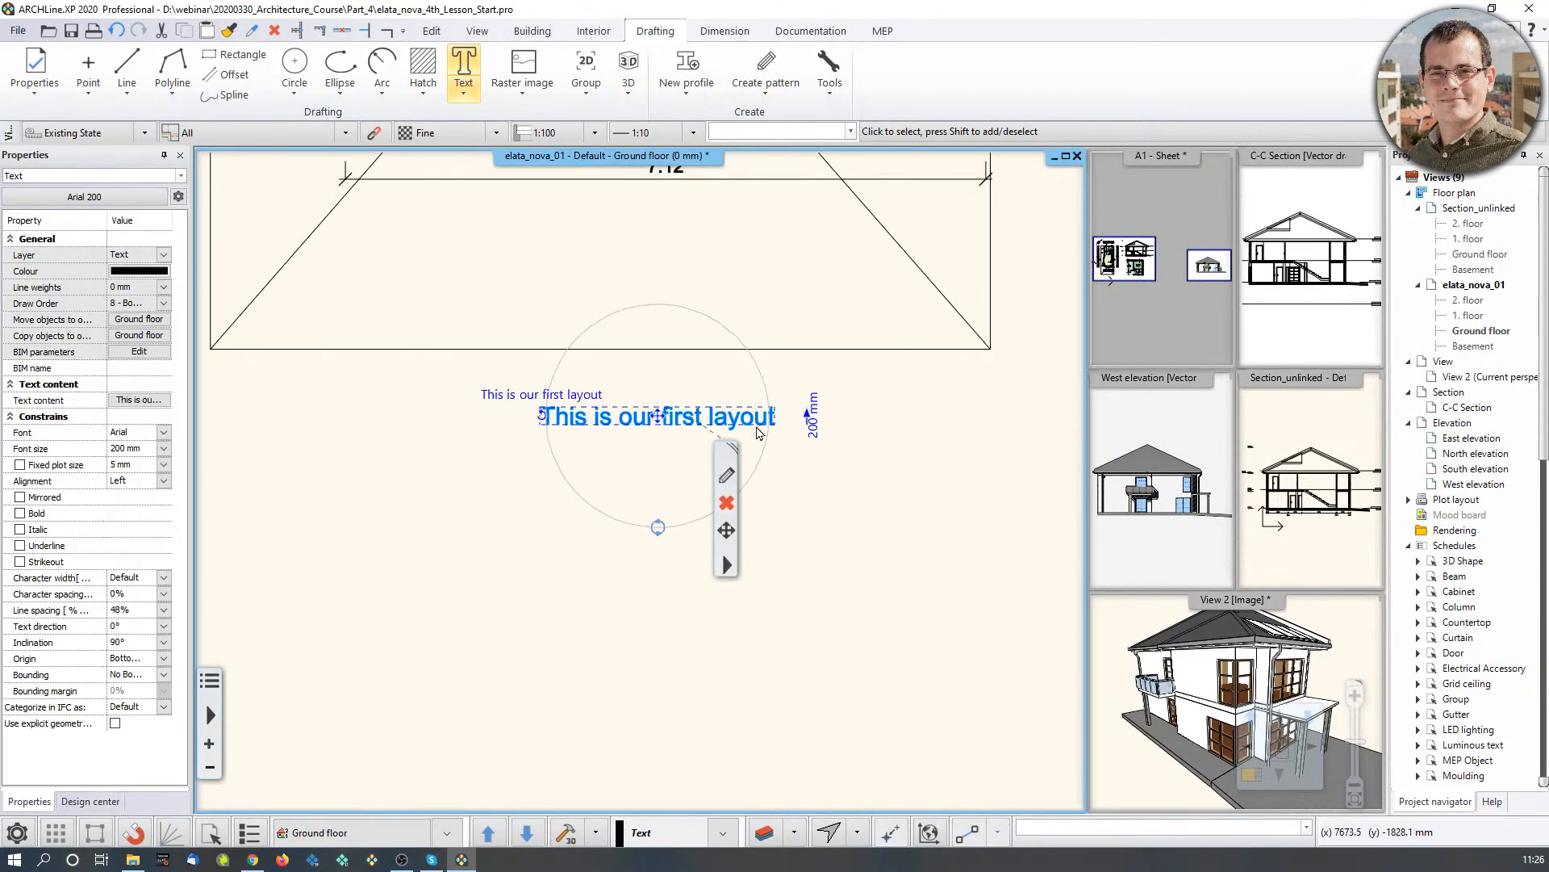
pyautogui.click(812, 415)
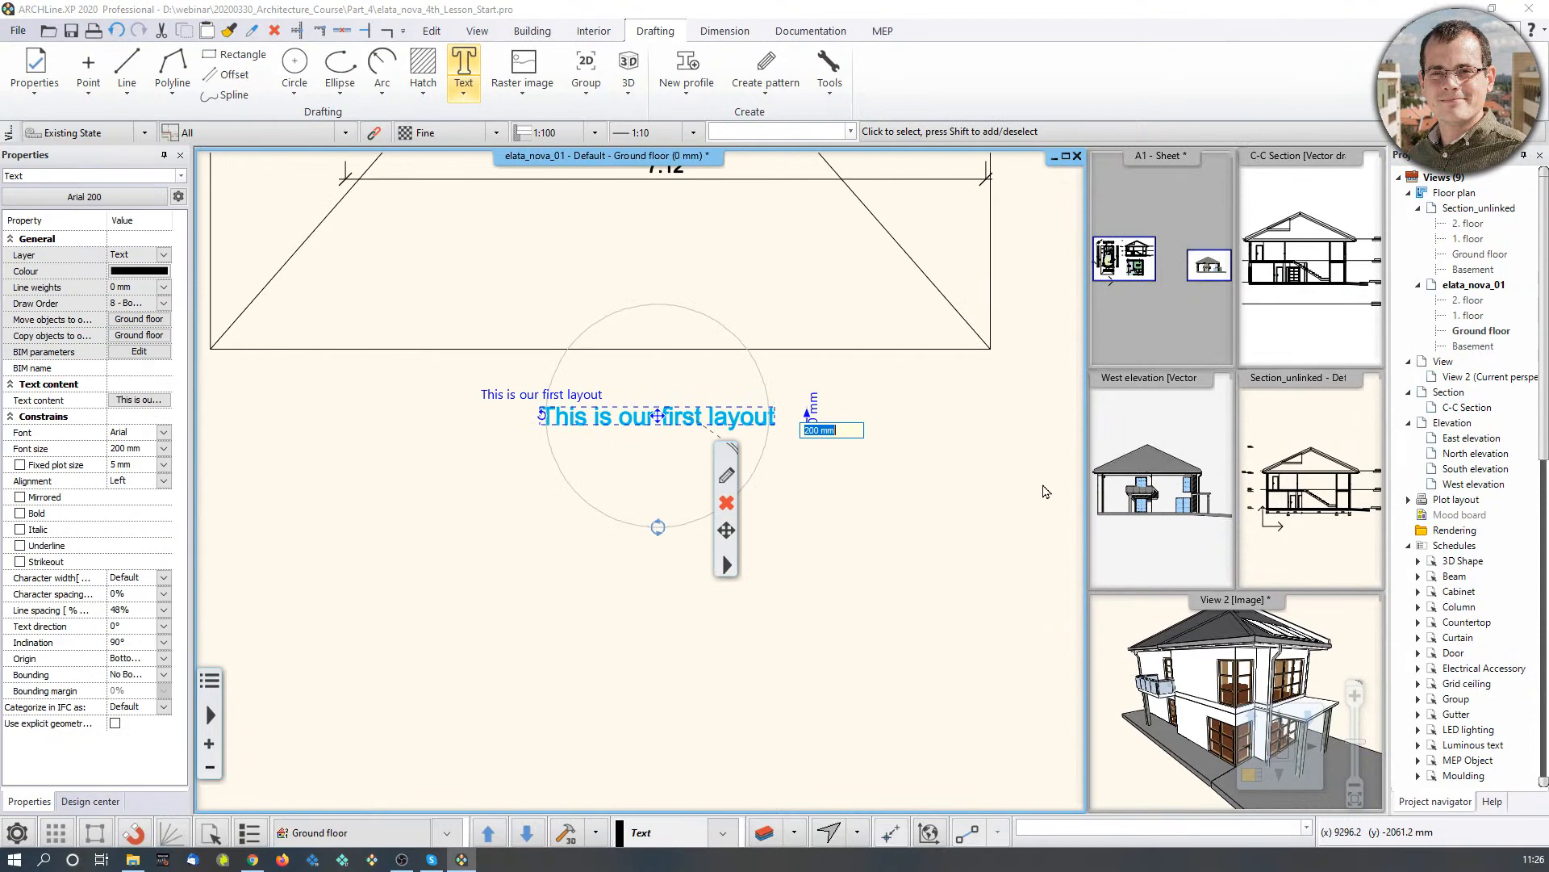
pyautogui.write('5')
pyautogui.press('Return')
pyautogui.scroll(2, 761, 435)
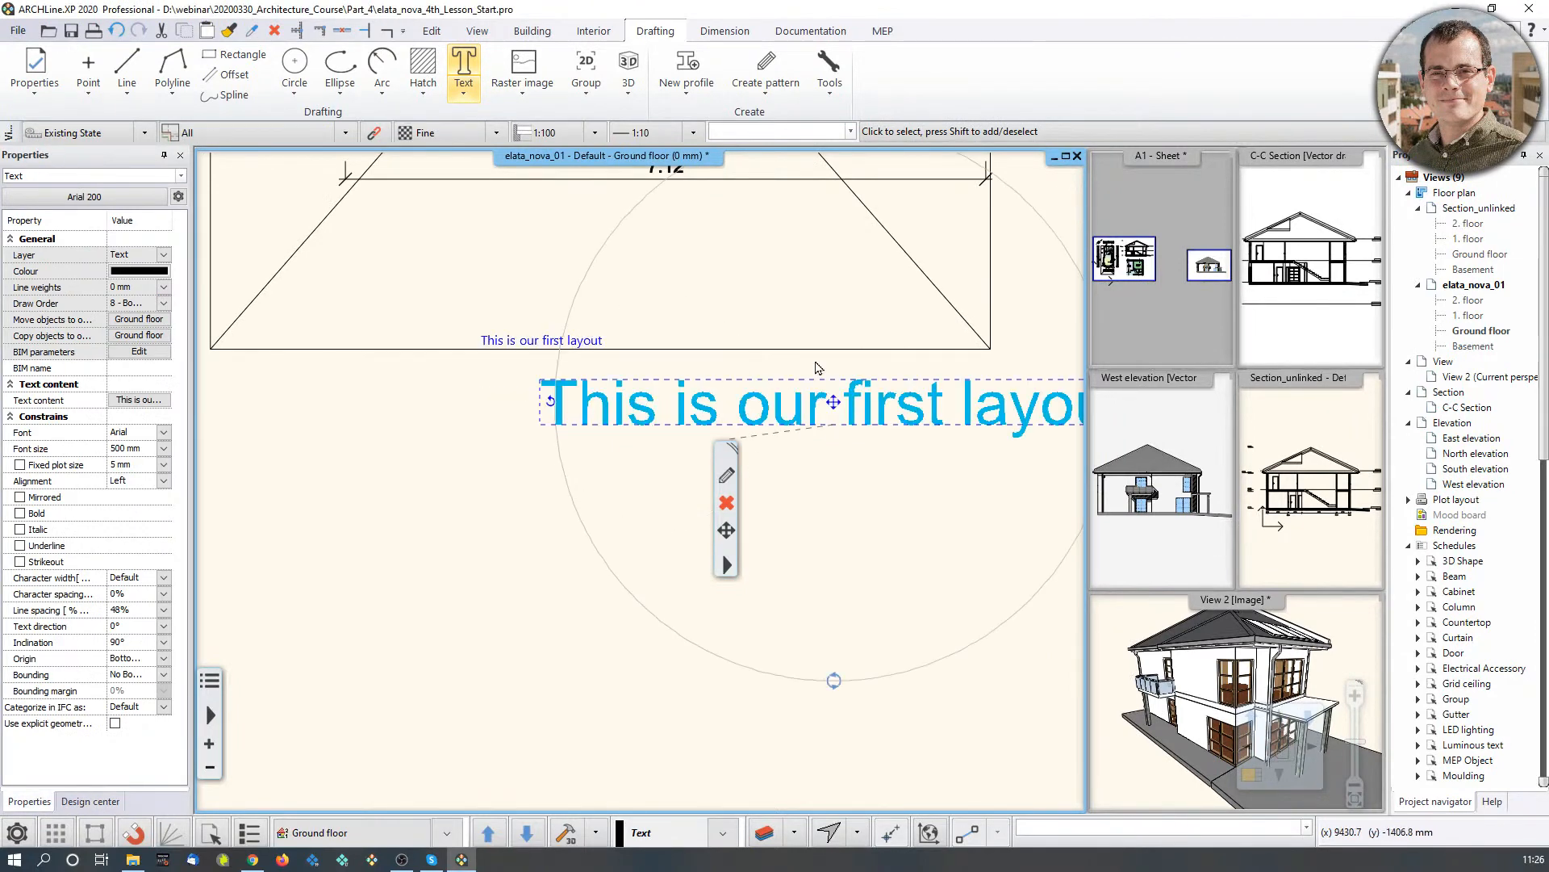
# Step: Move the enlarged caption sideways so that it sits centred directly below the ground floor plan, and deselect it
pyautogui.scroll(-4, 761, 436)
pyautogui.click(761, 435)
pyautogui.click(807, 443)
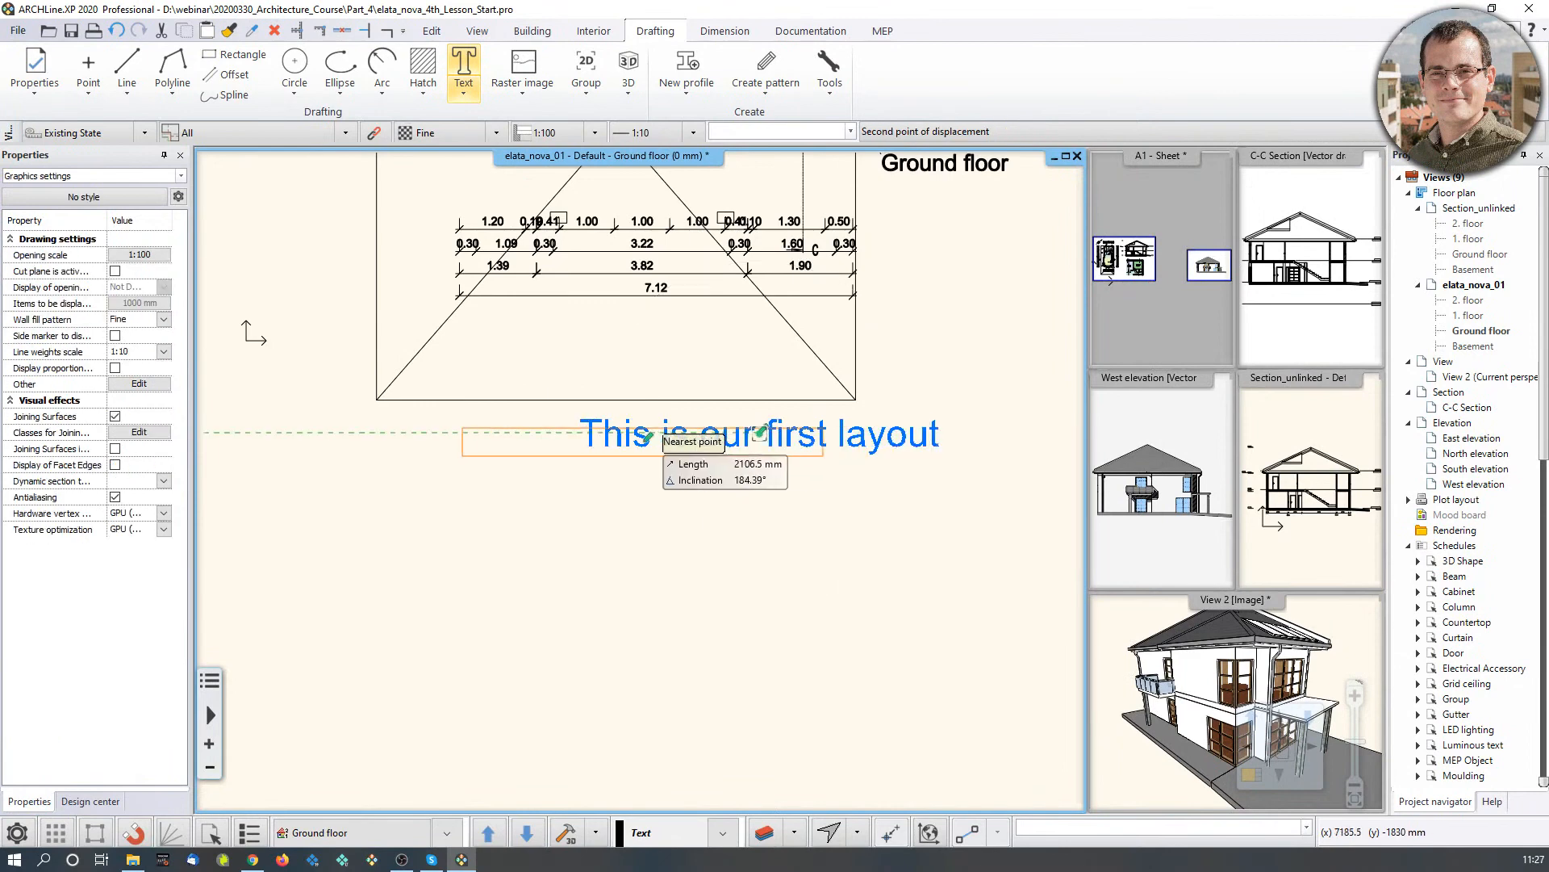
pyautogui.click(636, 433)
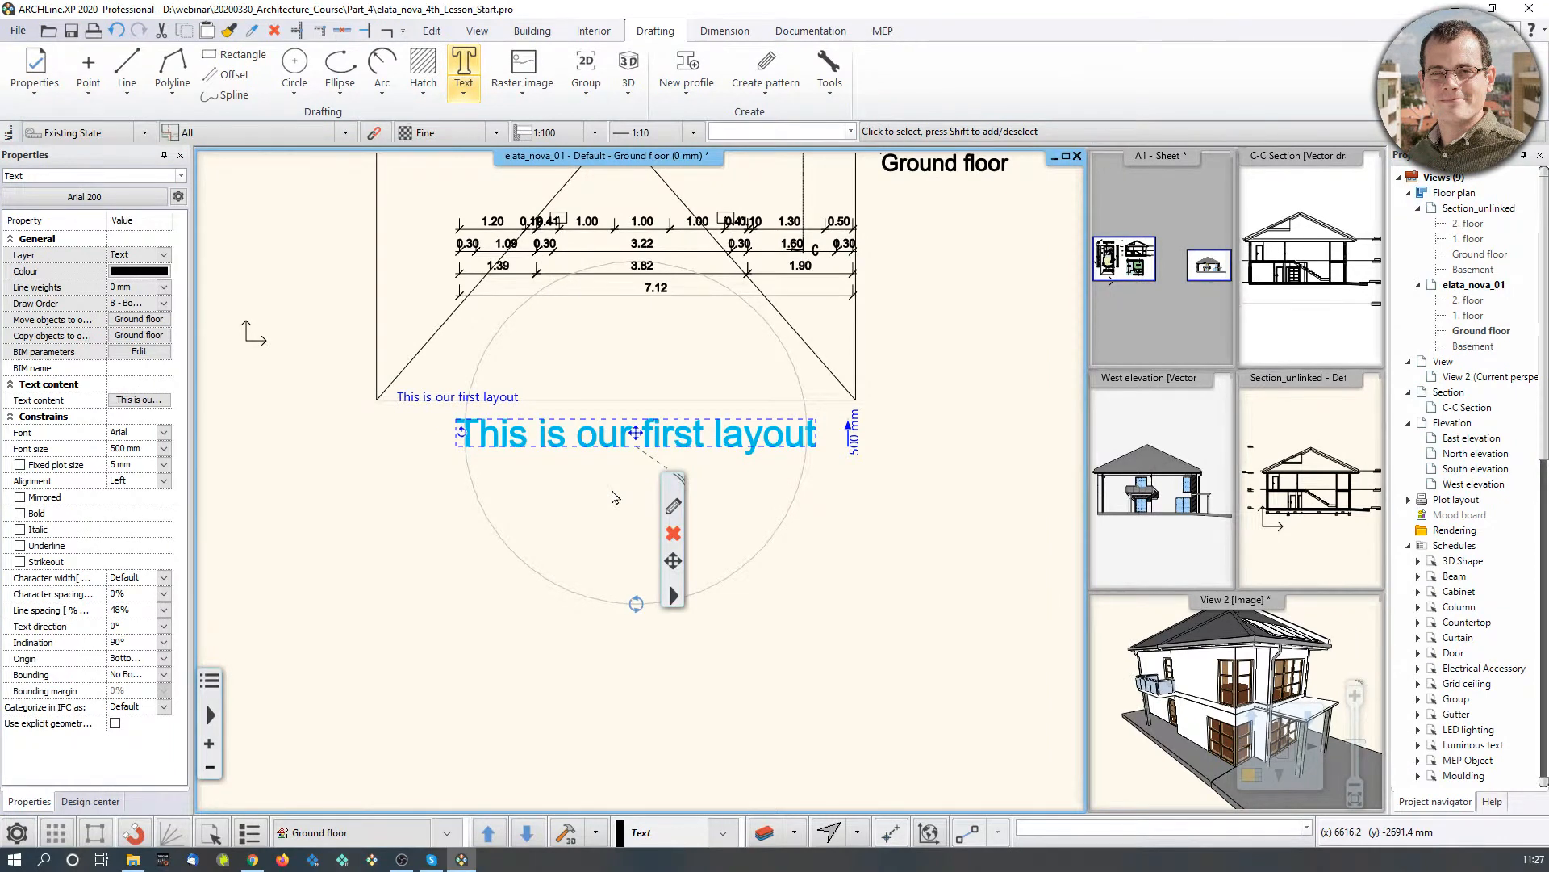
pyautogui.scroll(-5, 613, 497)
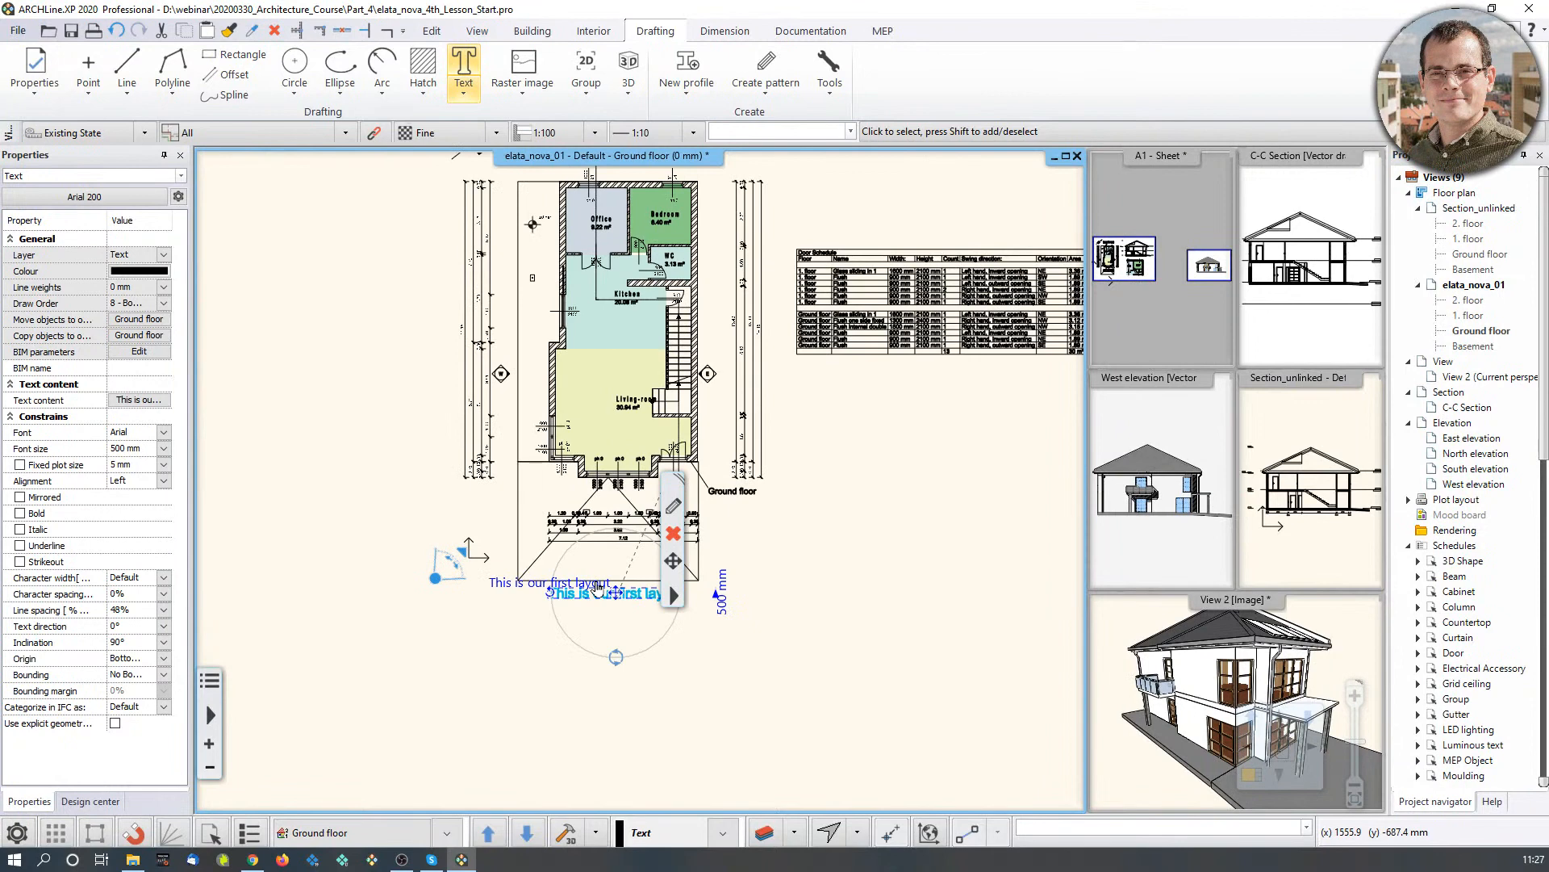
pyautogui.press('Escape')
pyautogui.scroll(3, 595, 618)
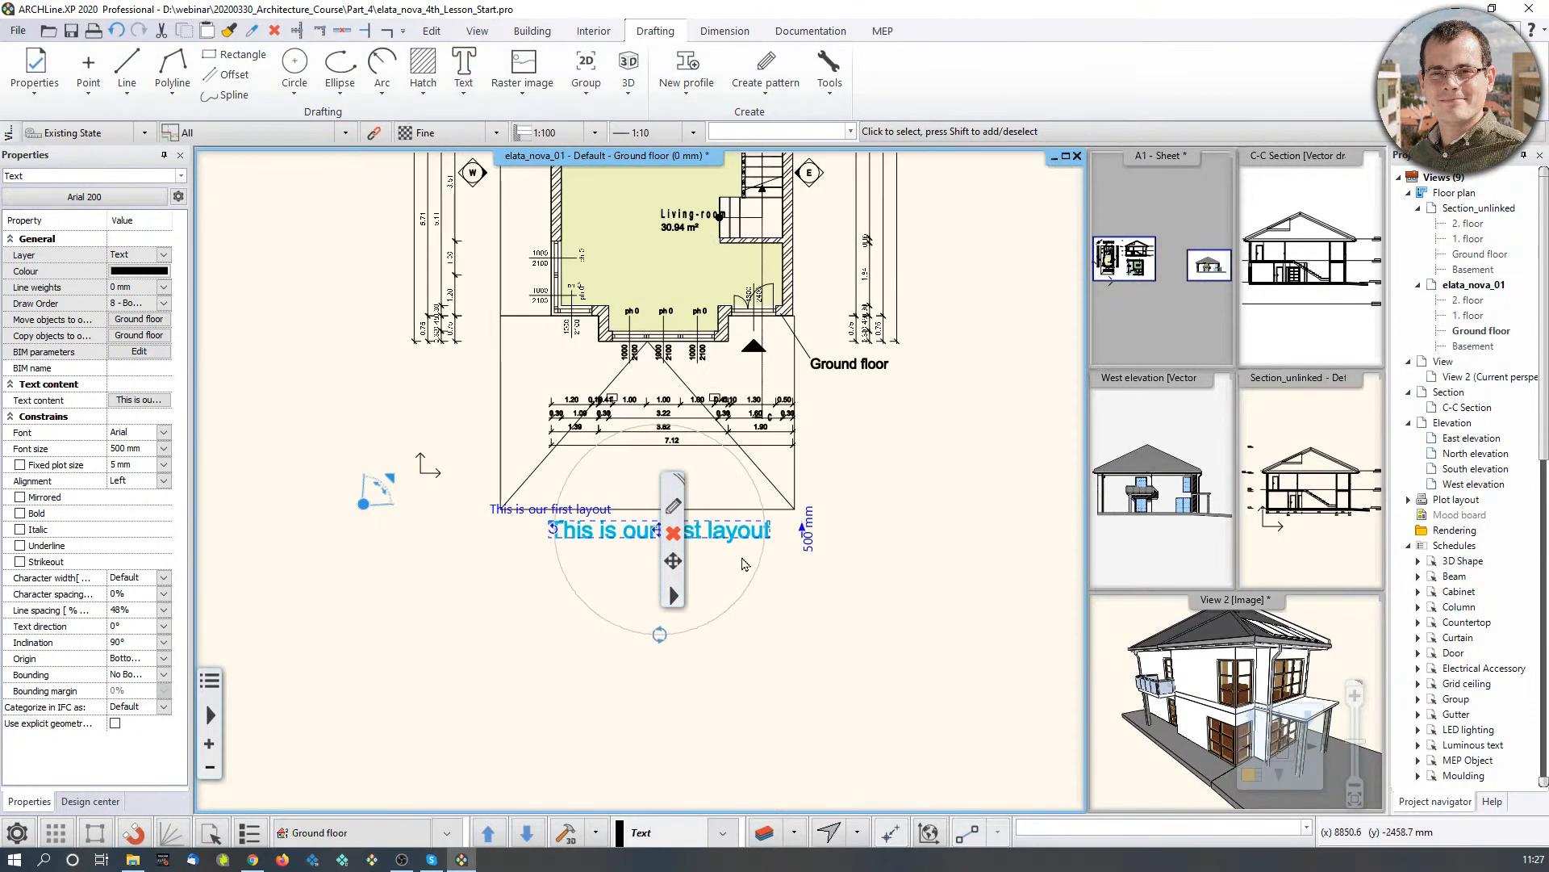
pyautogui.click(912, 582)
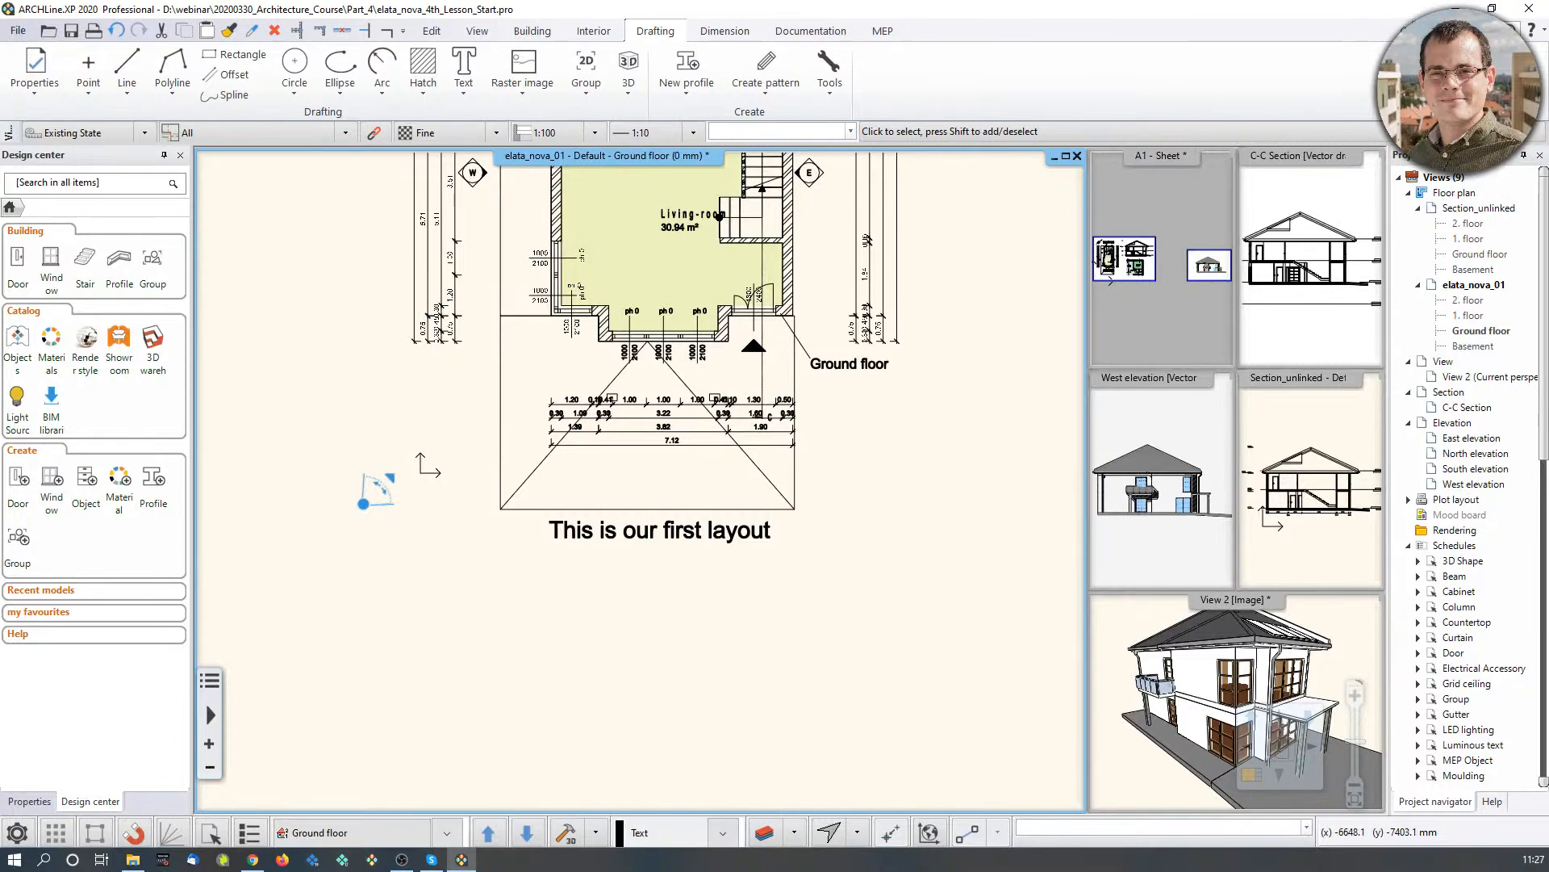
# Step: Bring the A1 sheet plot layout forward as the main view, showing its first page
pyautogui.click(1172, 331)
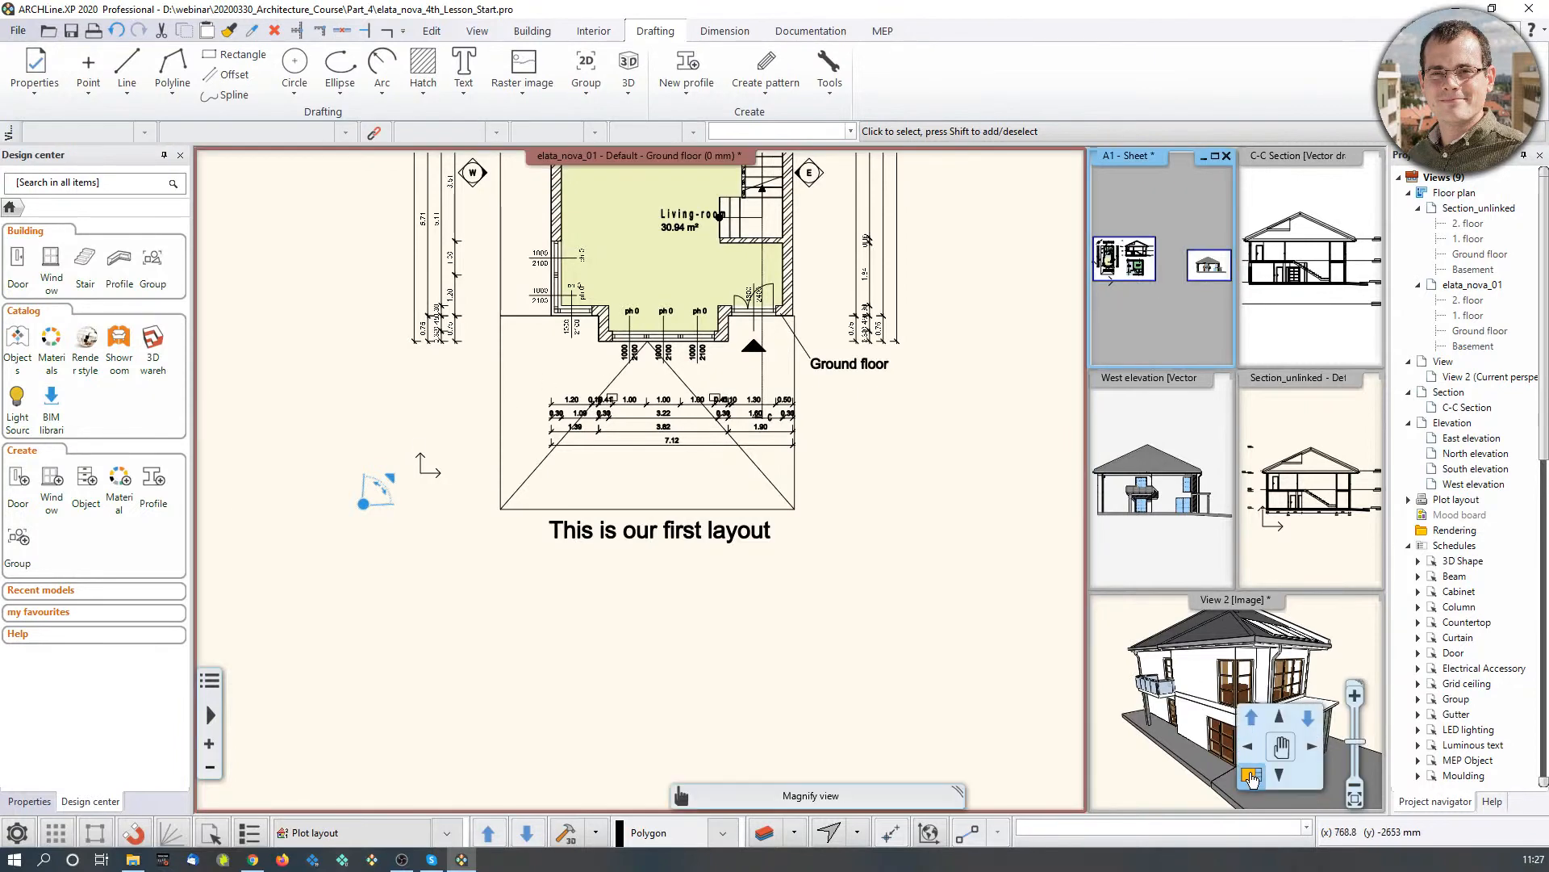
pyautogui.click(1251, 777)
pyautogui.moveTo(338, 443); pyautogui.dragTo(683, 440, button='middle')
pyautogui.scroll(2, 688, 452)
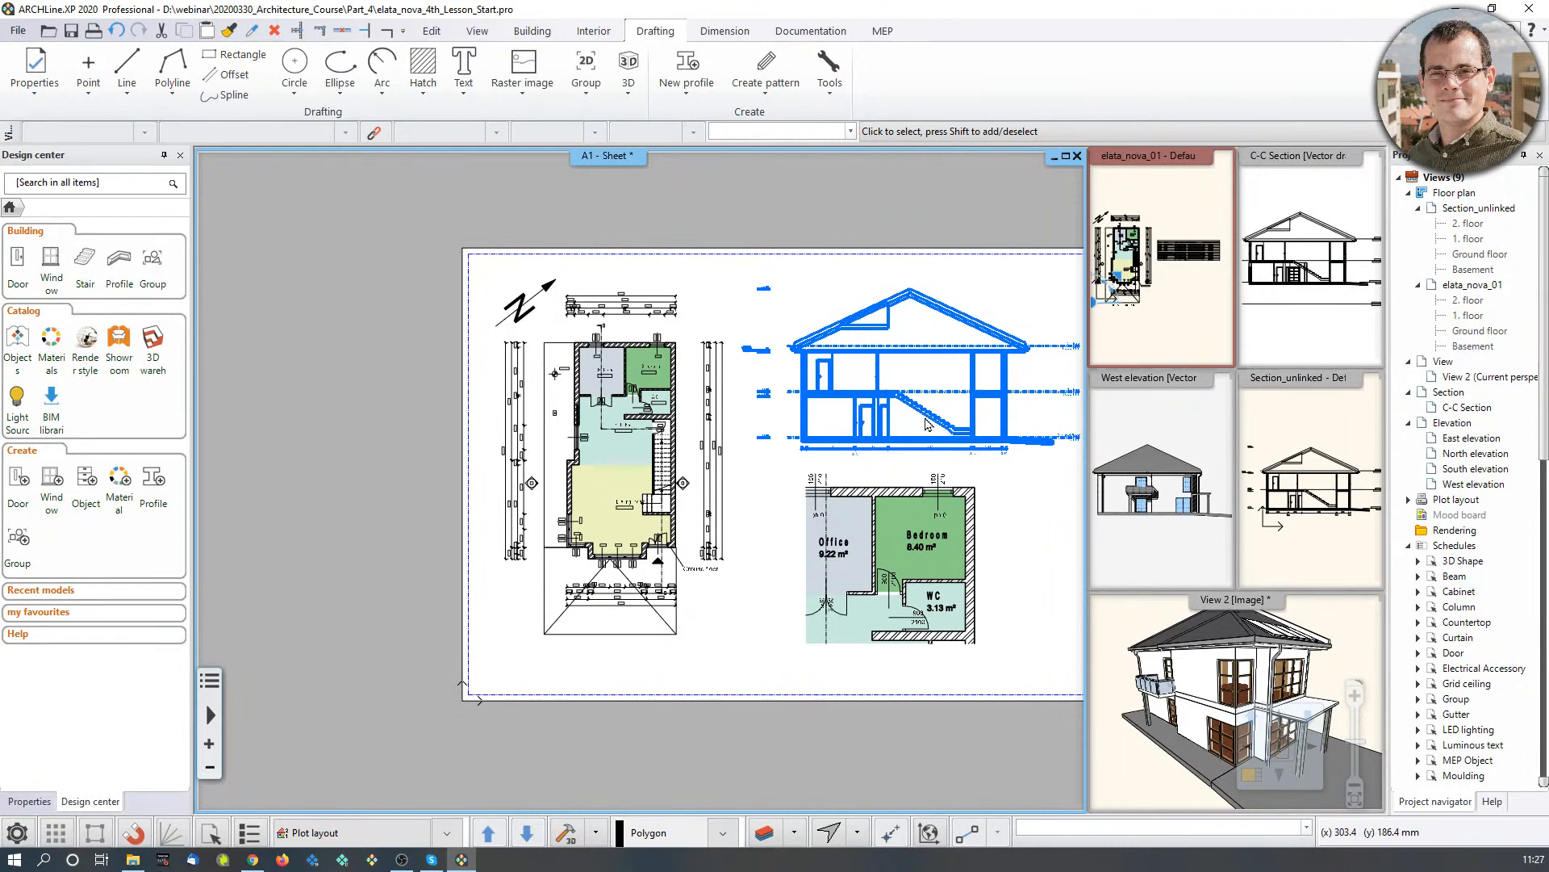
# Step: Delete the ground floor plan, the section drawing and the cropped office and bedroom plan from the first page
pyautogui.click(646, 494)
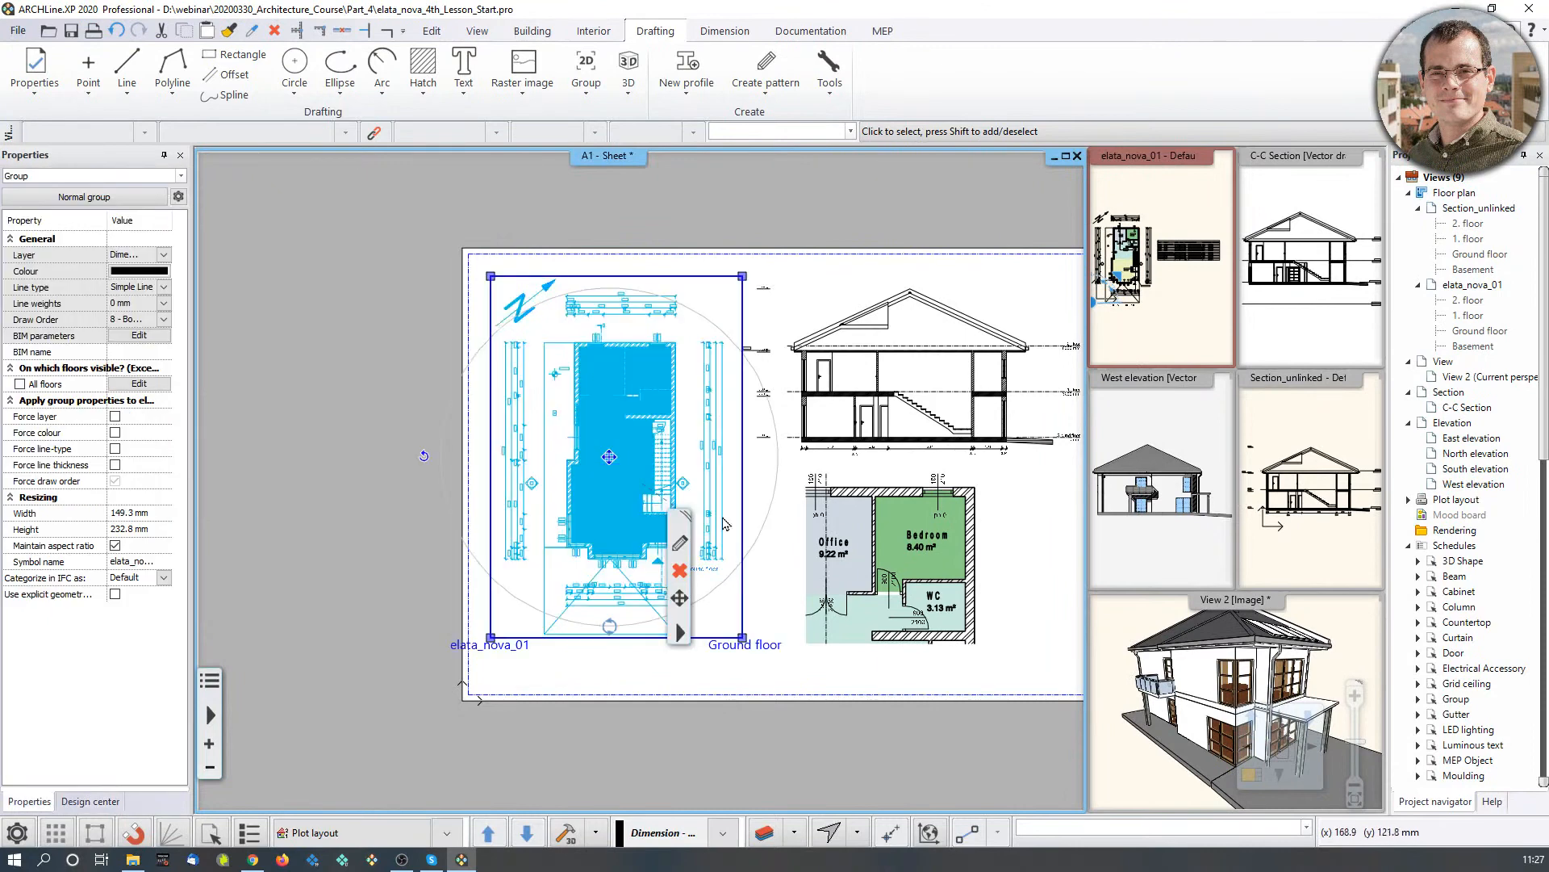
pyautogui.press('Delete')
pyautogui.click(938, 422)
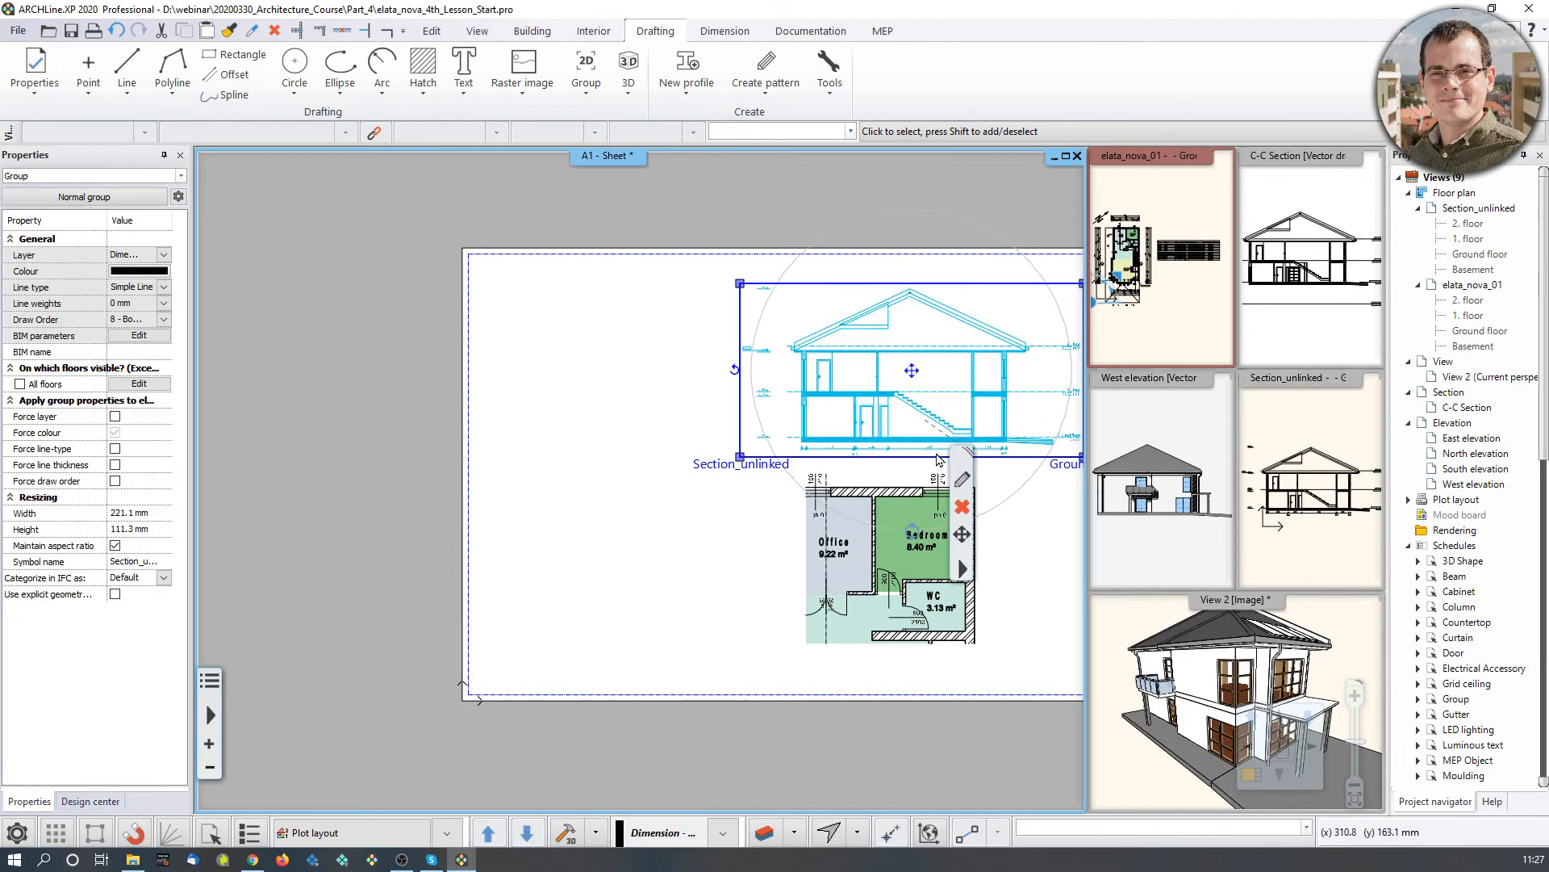
pyautogui.press('Delete')
pyautogui.click(878, 498)
pyautogui.press('Delete')
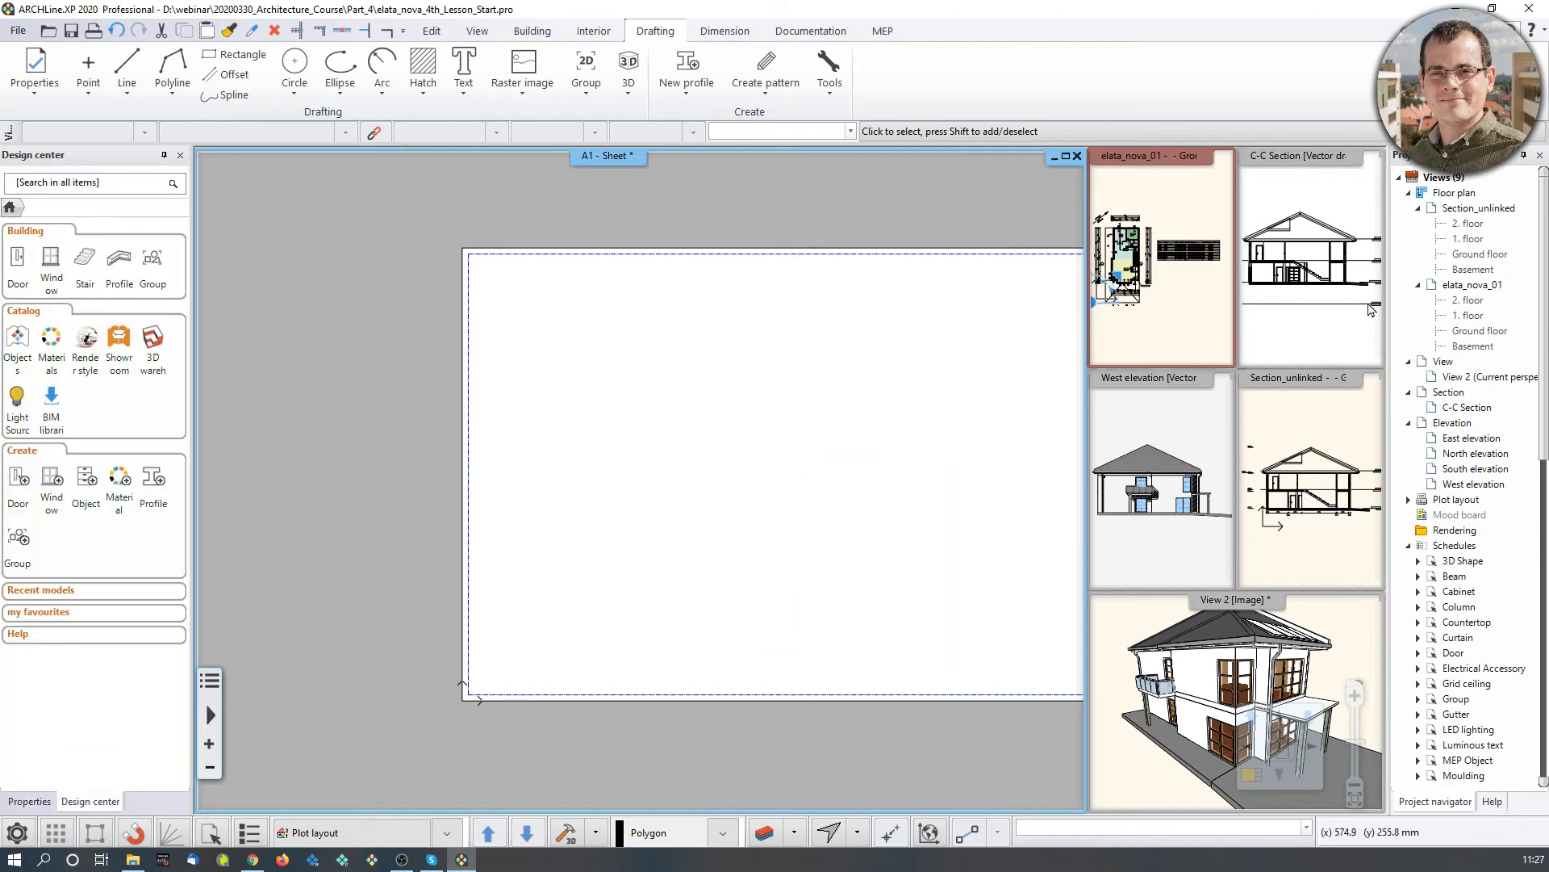
# Step: Place the elata_nova_01 ground floor plan on the empty first page at a scale of 1:100
pyautogui.moveTo(1480, 332); pyautogui.dragTo(545, 458)
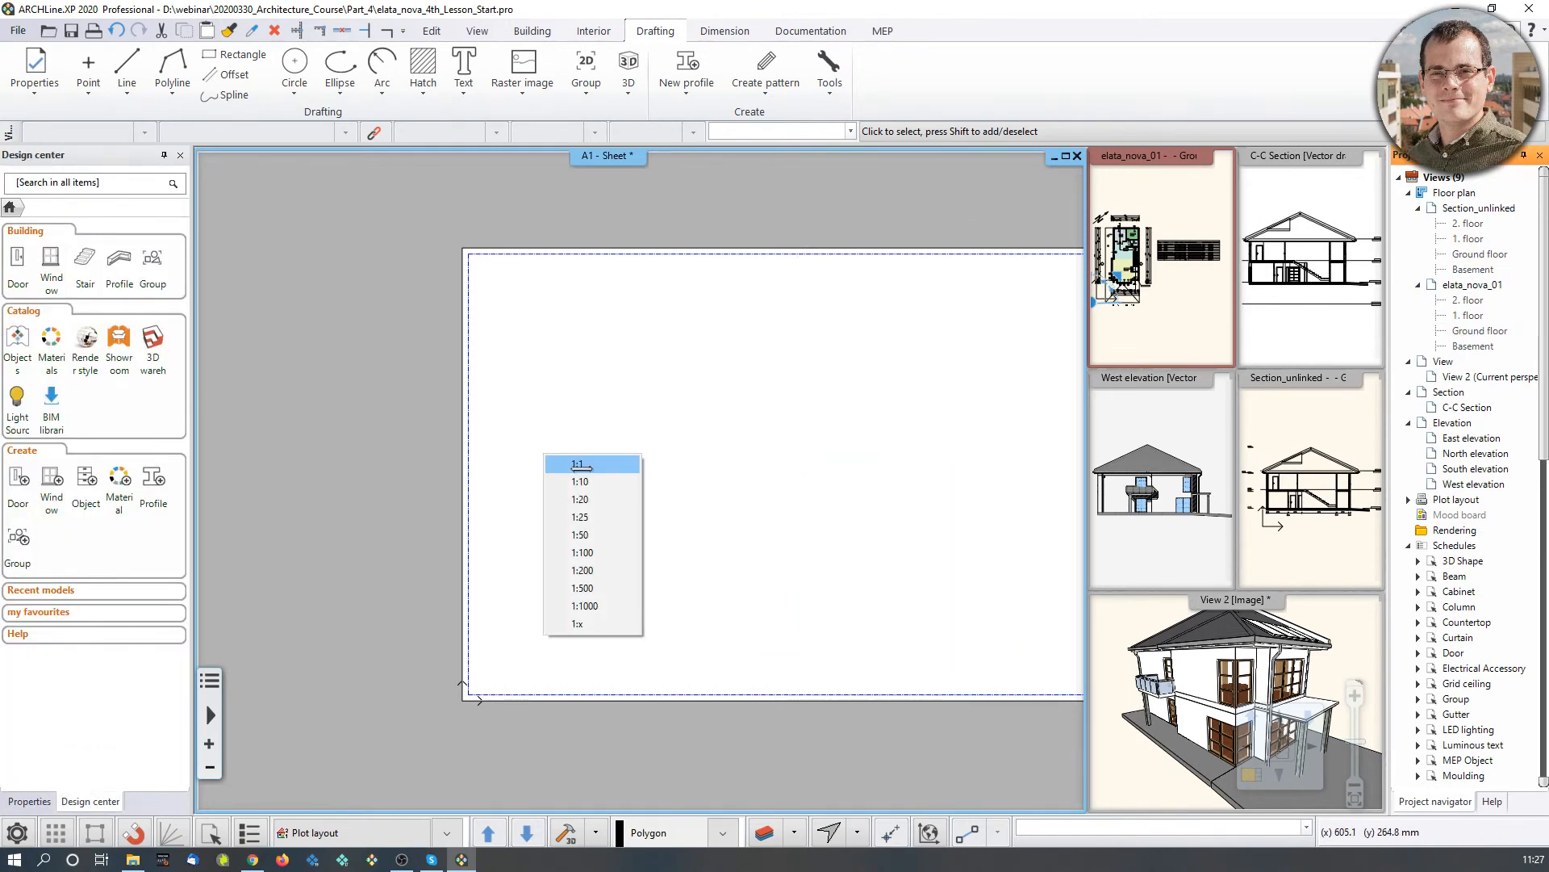
pyautogui.click(589, 552)
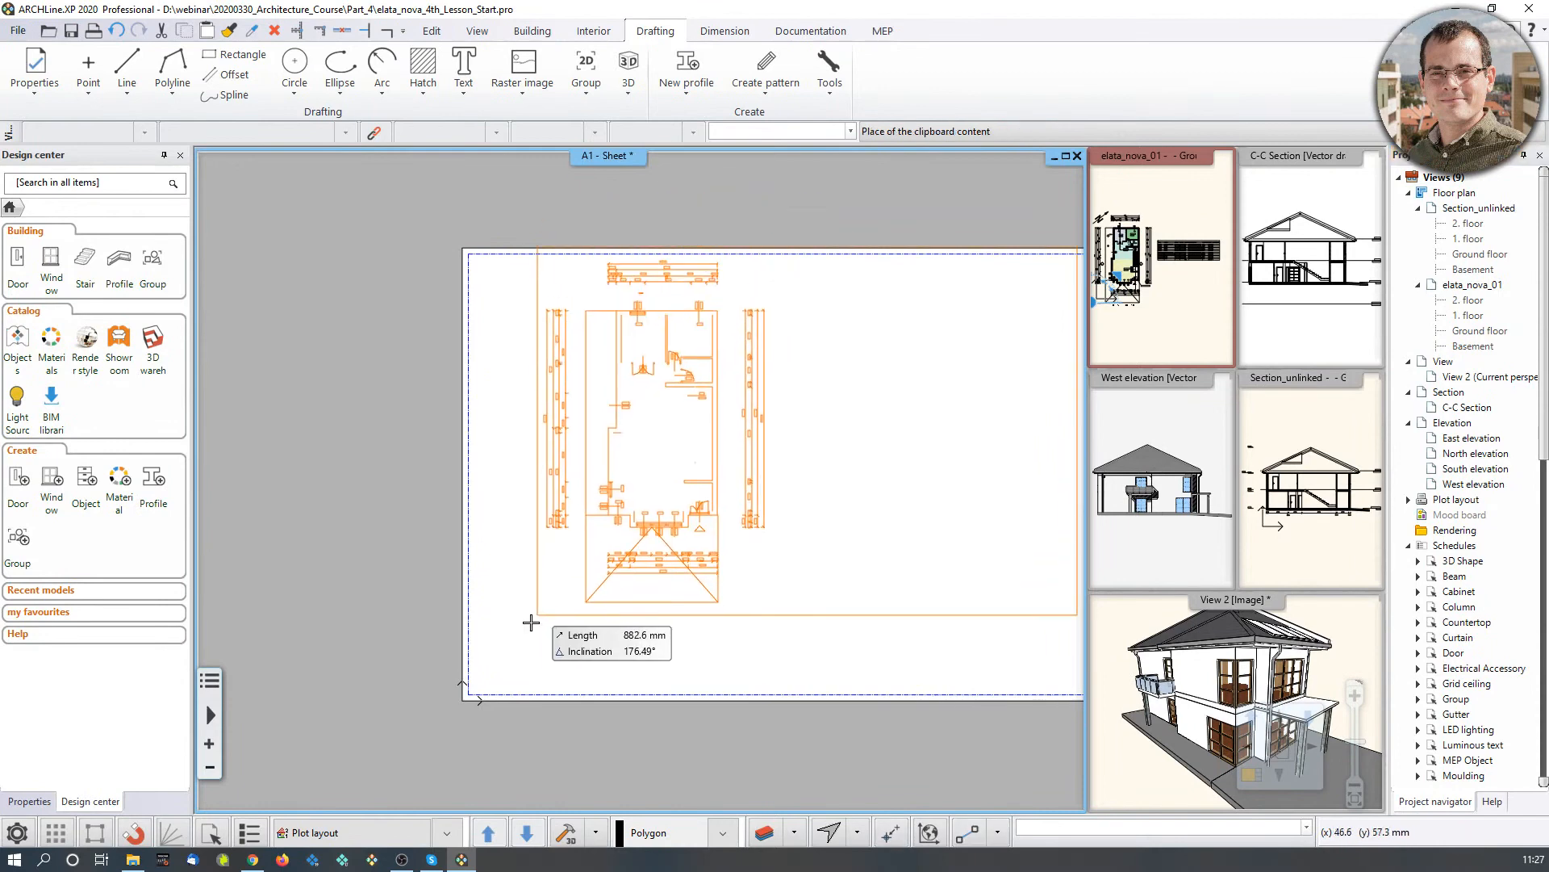
pyautogui.click(508, 667)
# Step: Crop the placed ground floor plan's frame from the schedule side so that it leaves out the door schedule
pyautogui.click(690, 520)
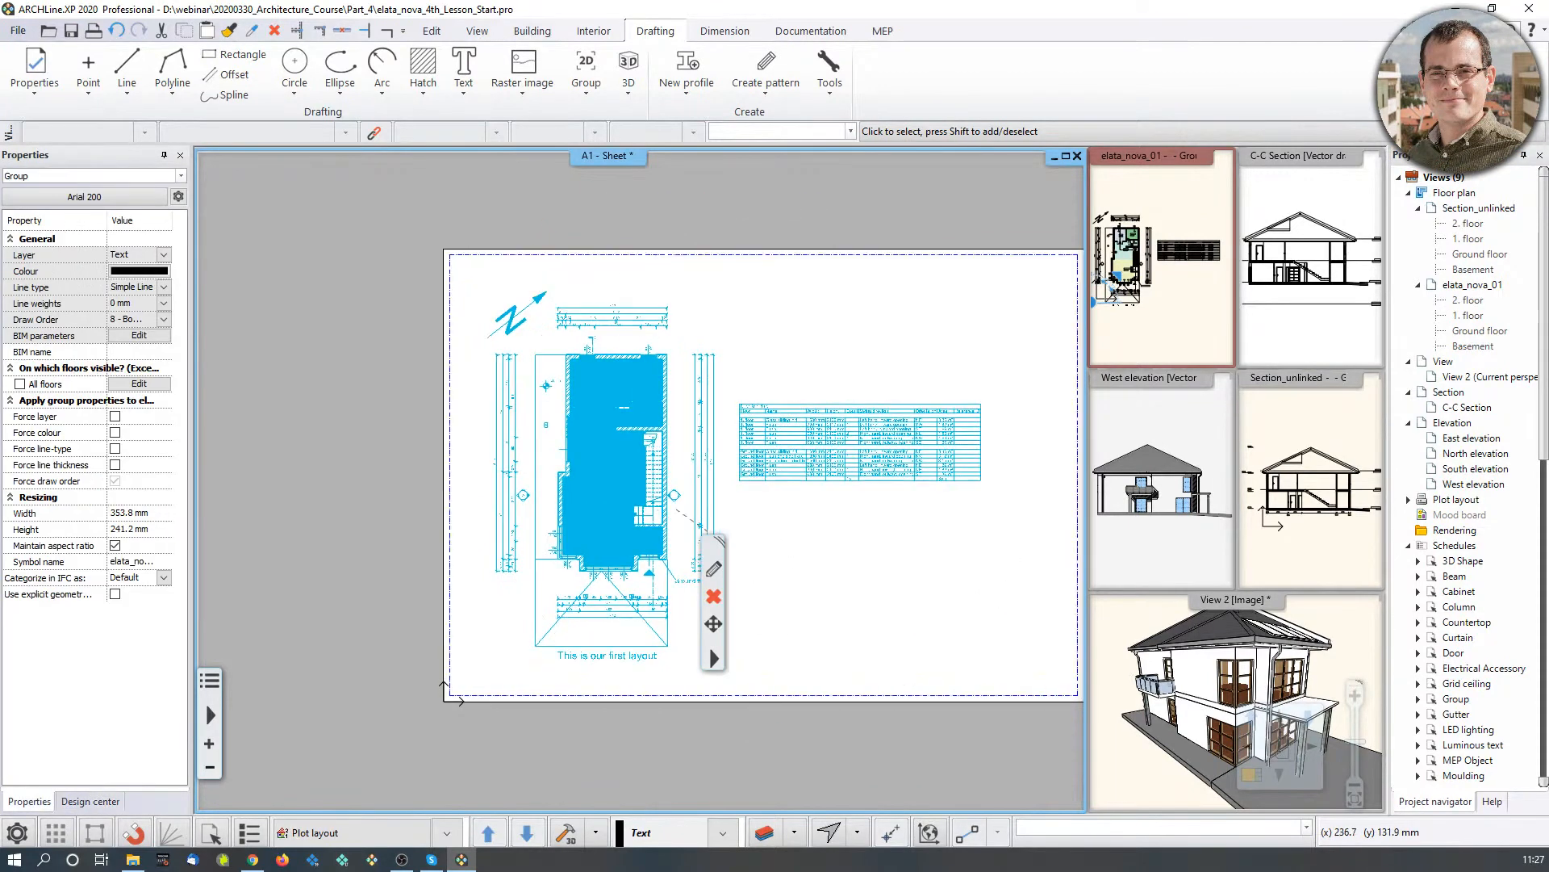
pyautogui.click(999, 469)
pyautogui.click(1066, 483)
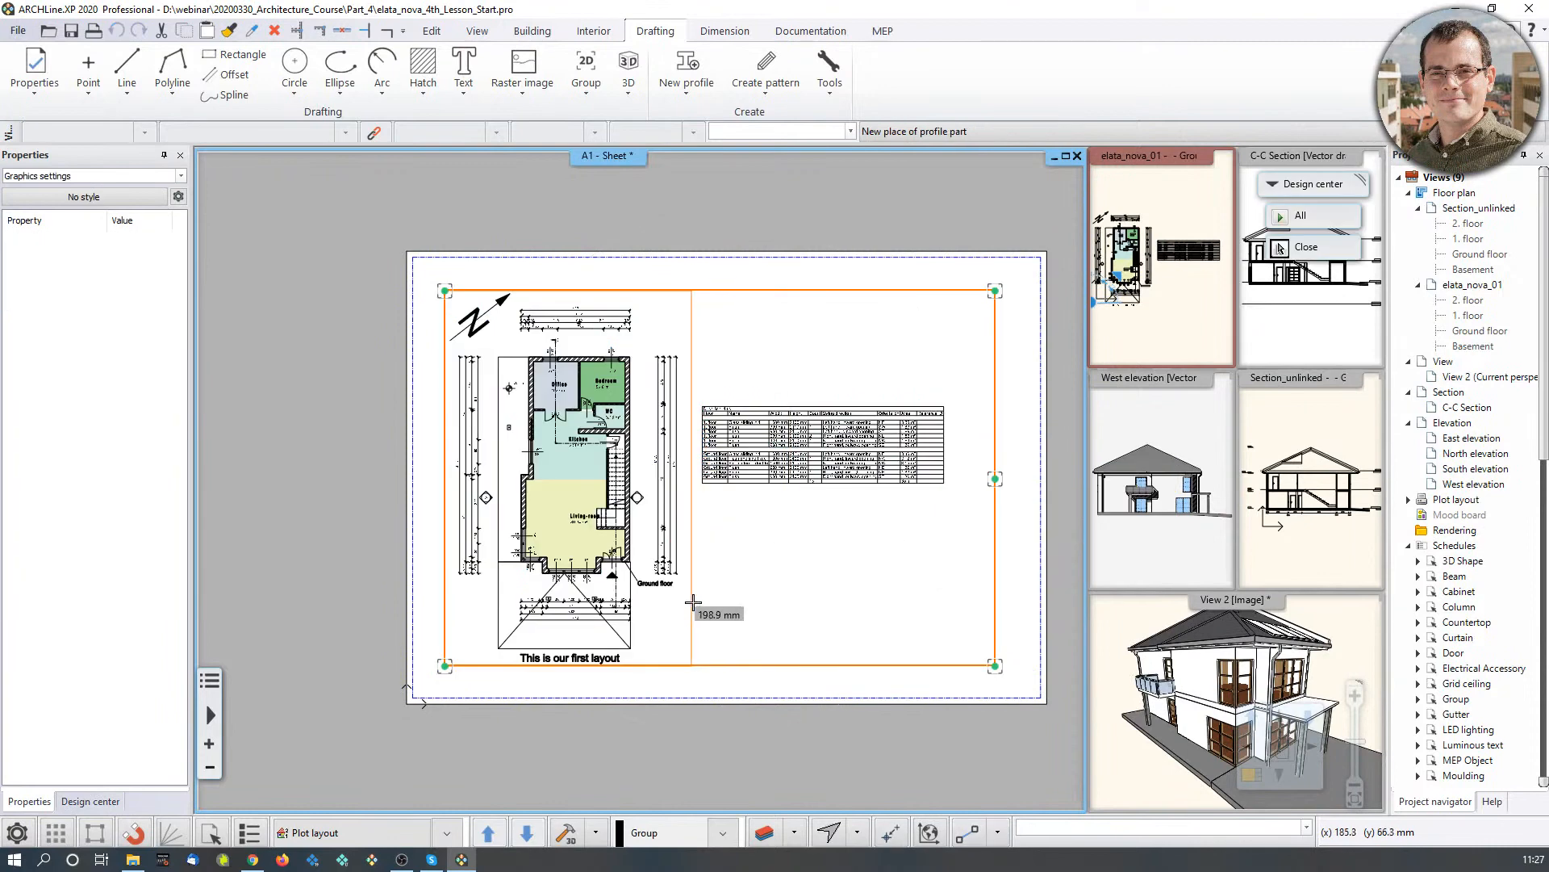
pyautogui.click(695, 607)
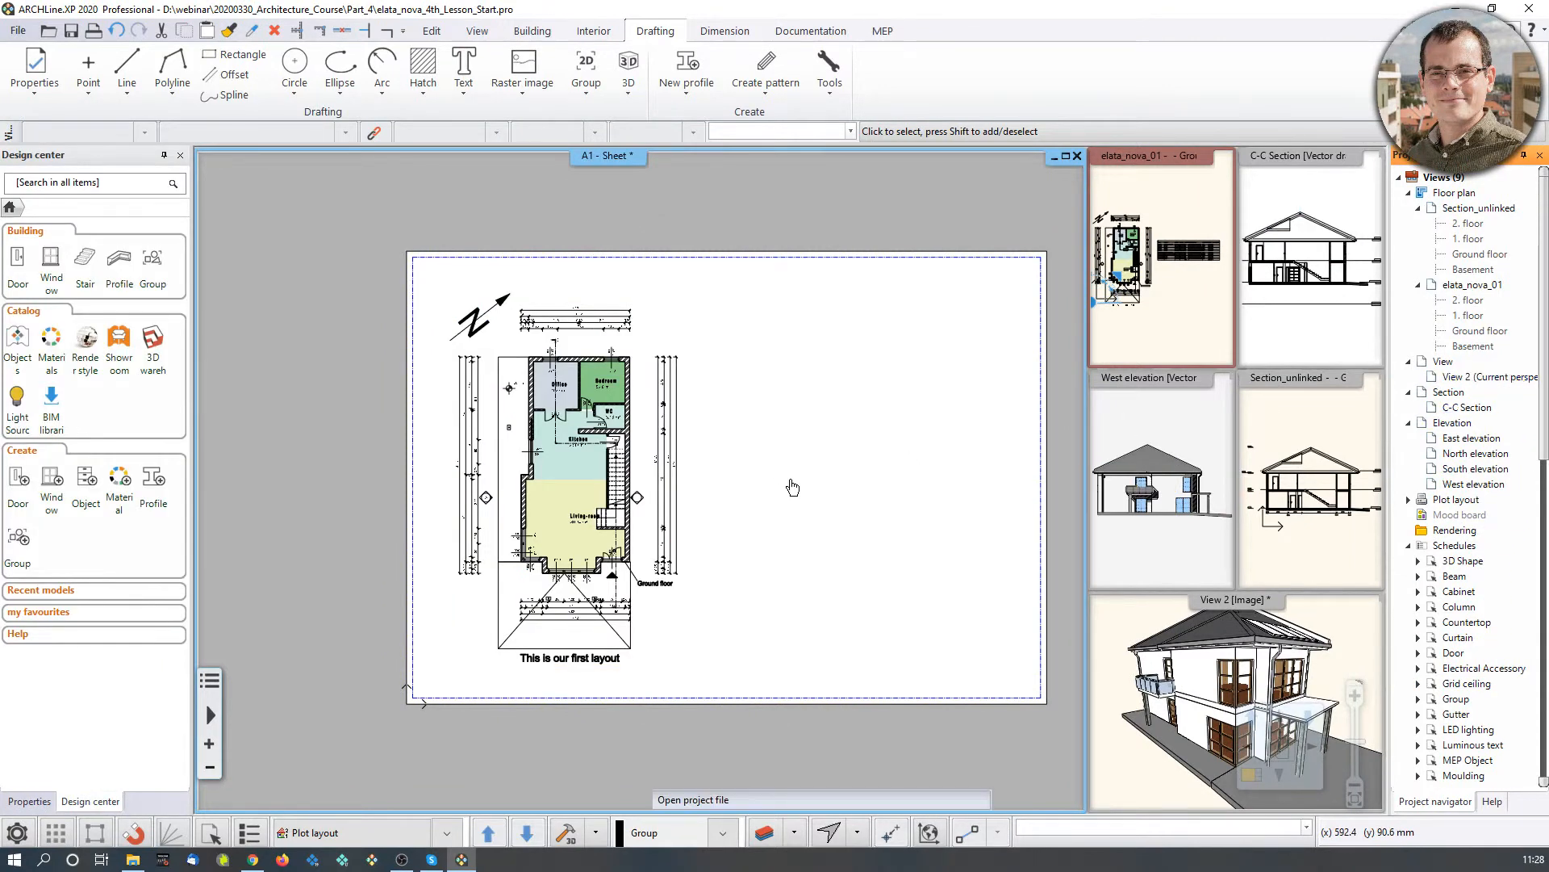
# Step: Try placing the copied perspective image beside the ground floor plan on the first page, scaled down to about 86 mm wide
pyautogui.hotkey('ctrl', 'v')
pyautogui.scroll(-5, 754, 621)
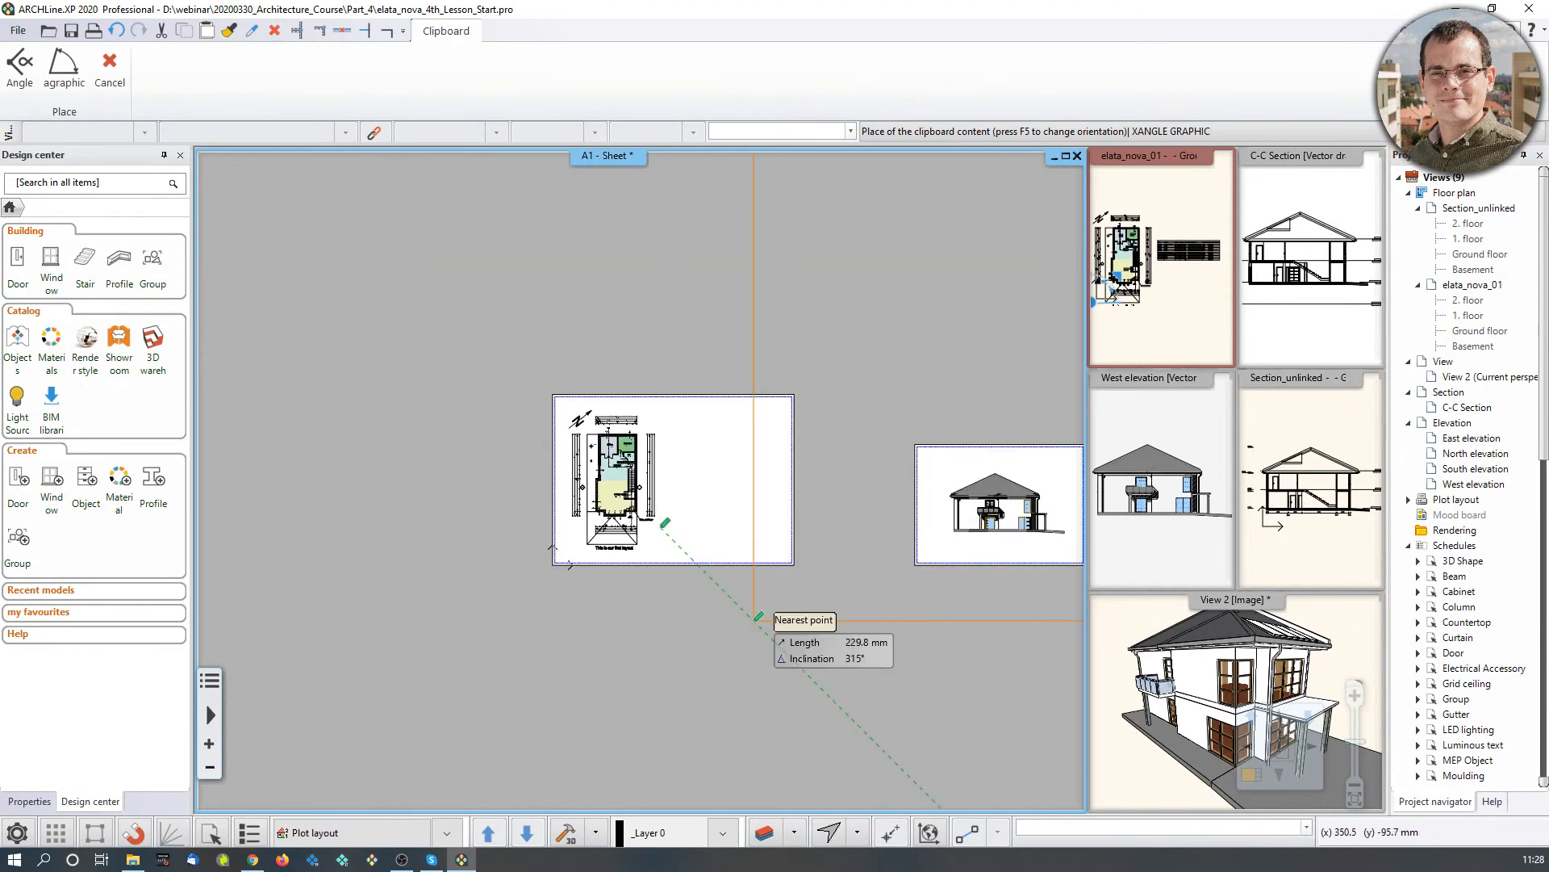
pyautogui.scroll(3, 668, 609)
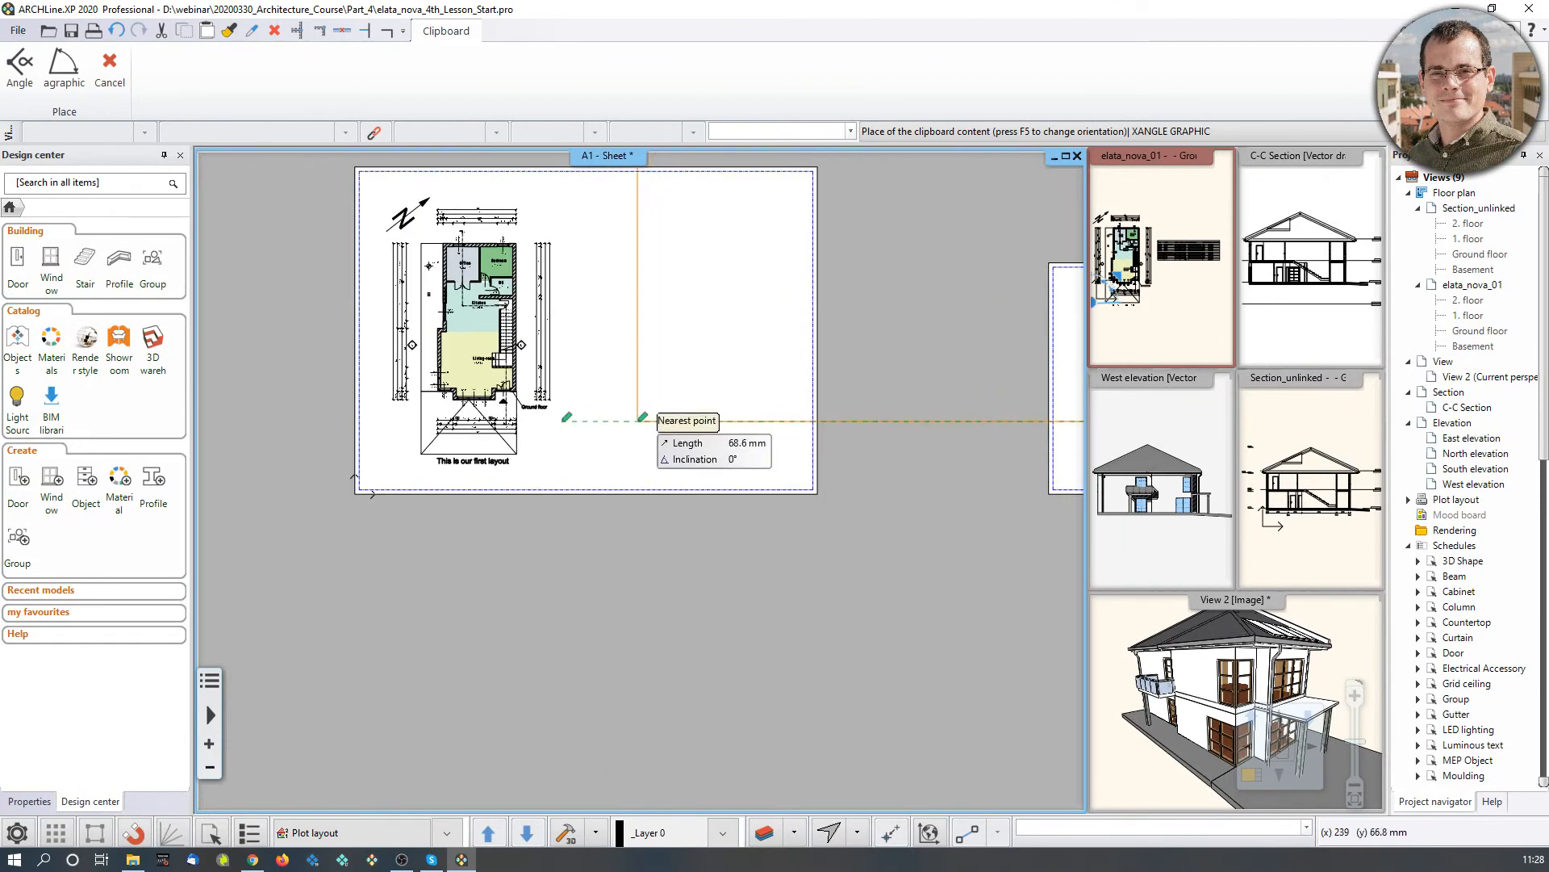
pyautogui.click(597, 422)
pyautogui.scroll(-5, 693, 392)
pyautogui.rightClick(696, 393)
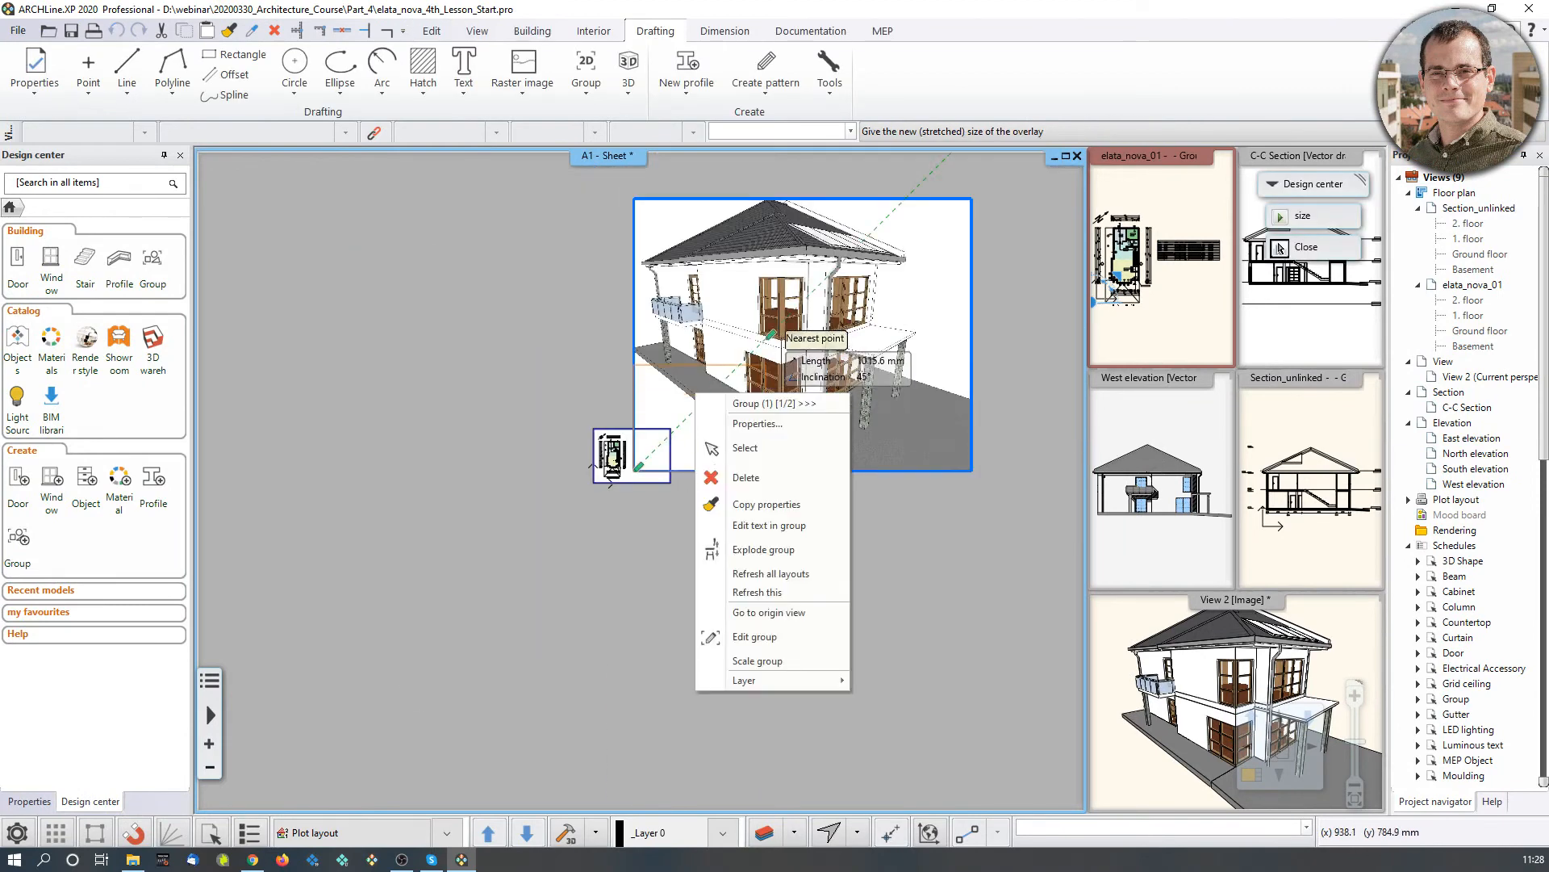
pyautogui.click(648, 458)
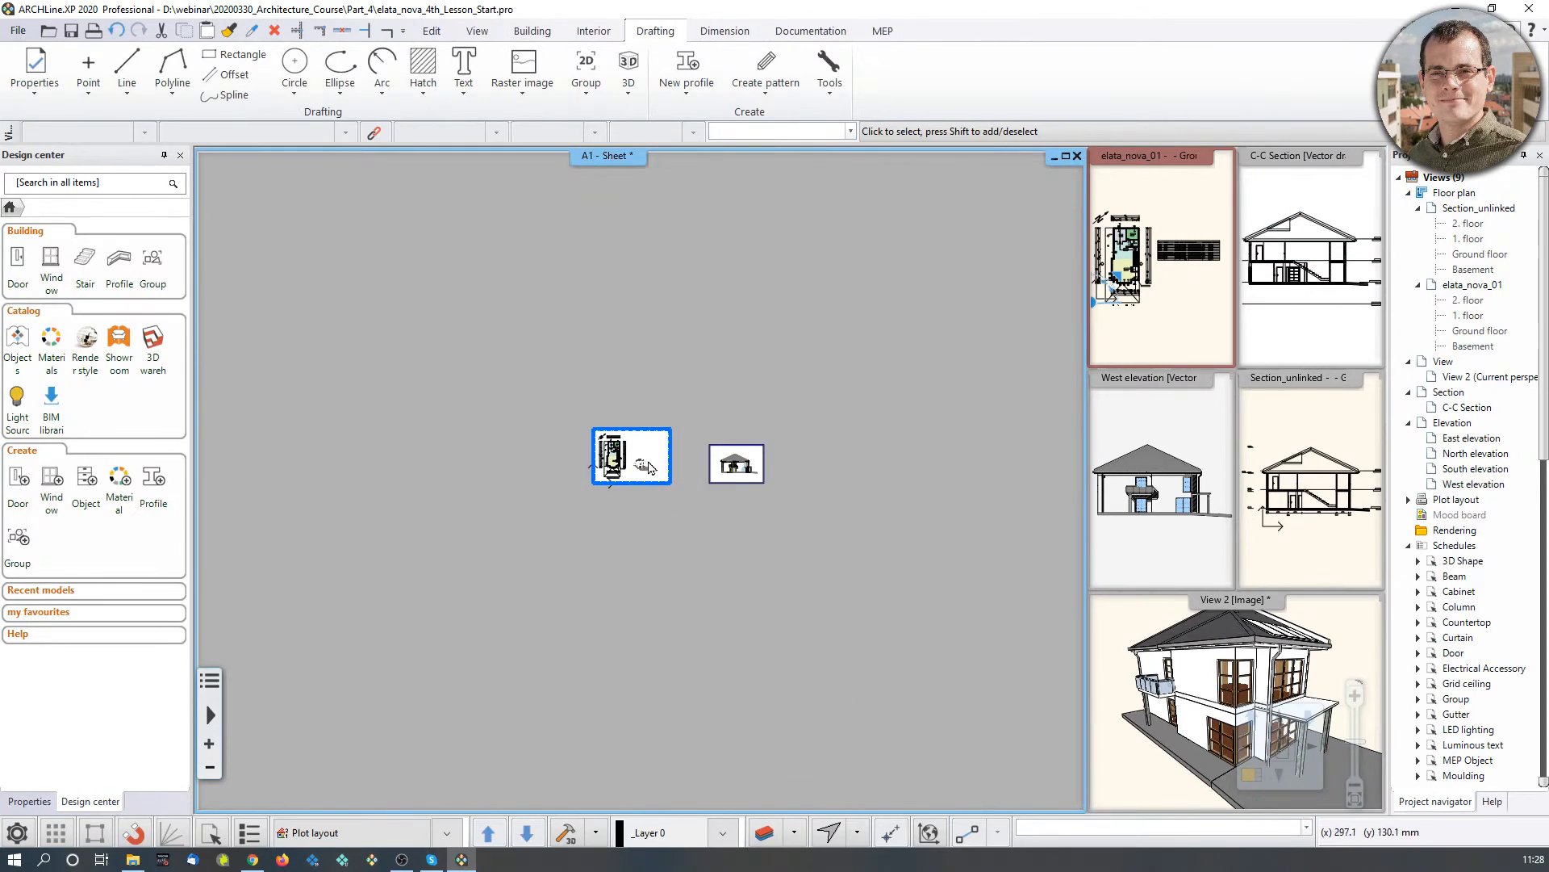
pyautogui.scroll(9, 648, 445)
pyautogui.scroll(-9, 650, 537)
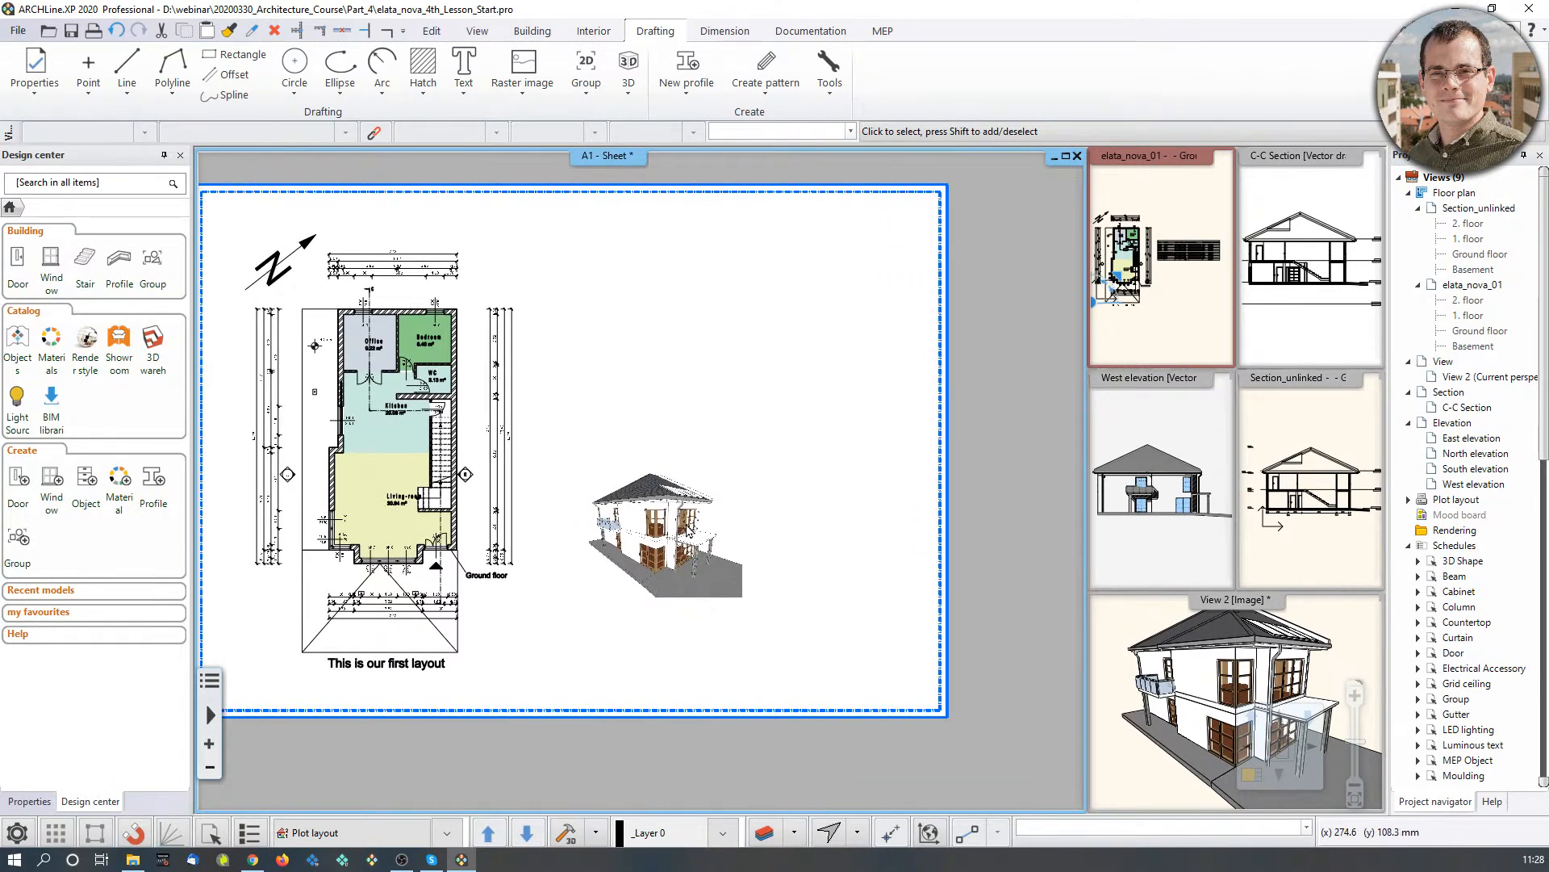
pyautogui.click(680, 530)
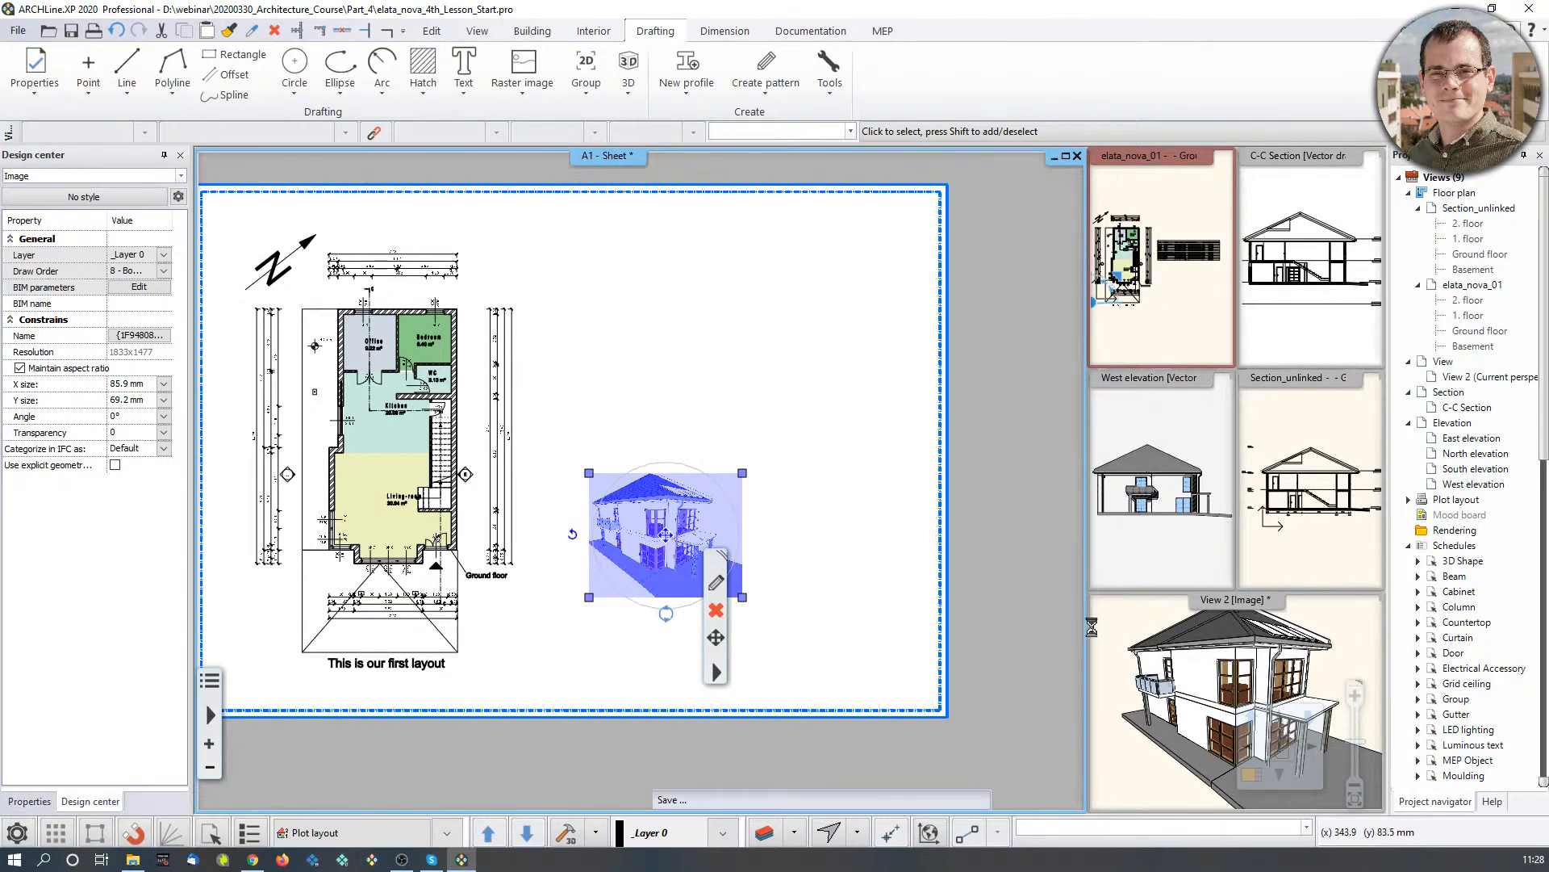
# Step: Bring View 2 forward and take a snapshot of it at 1080 pixels in .png format for the elata_nova_01 ground floor drawing
pyautogui.click(1126, 646)
pyautogui.click(1238, 773)
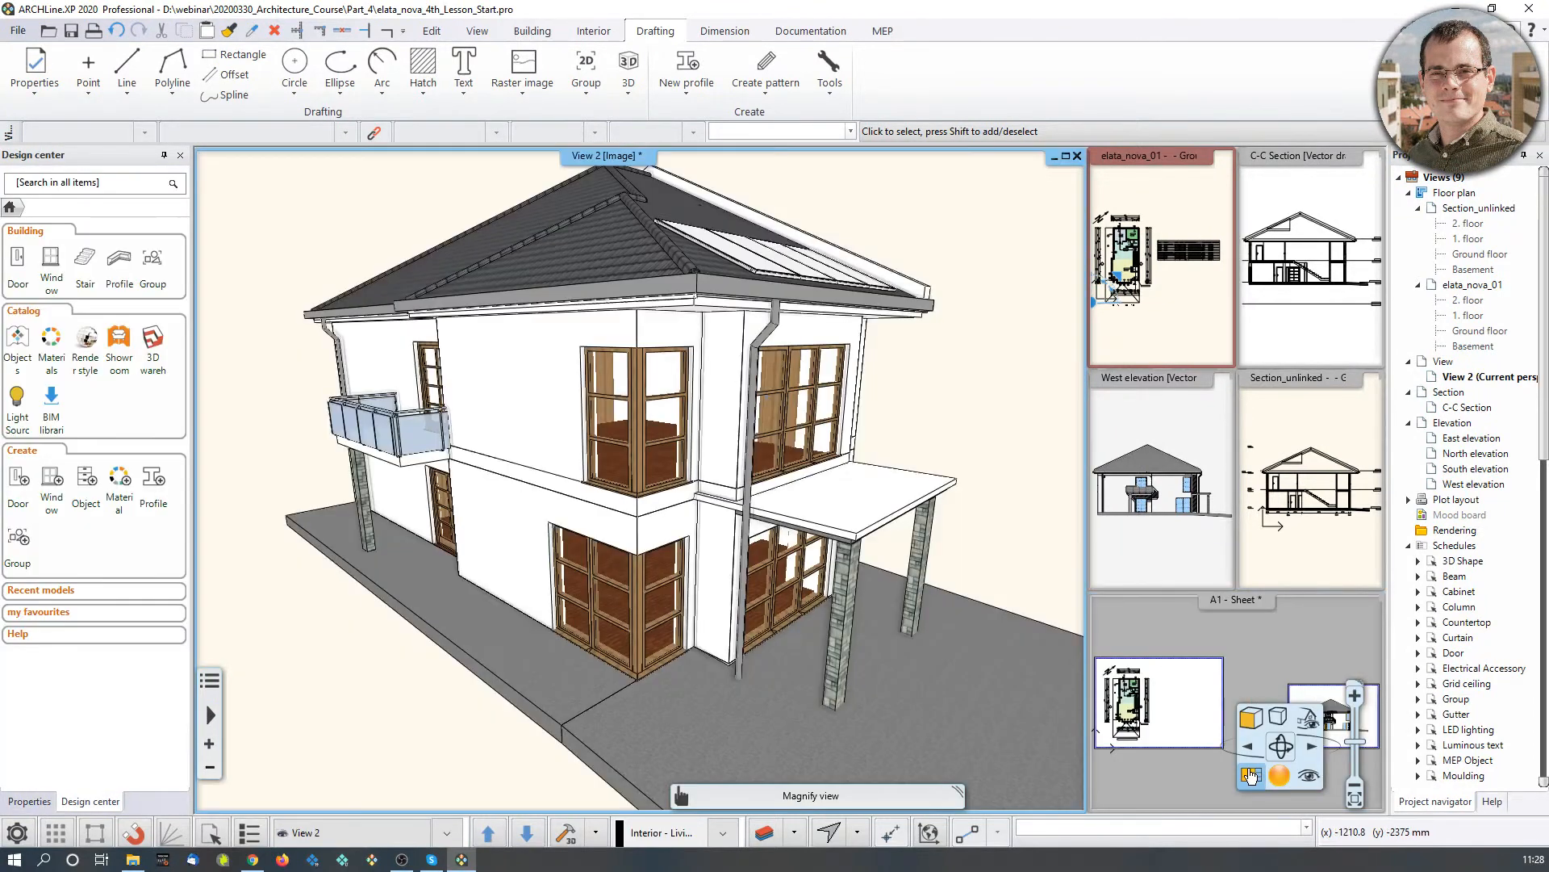
pyautogui.click(811, 30)
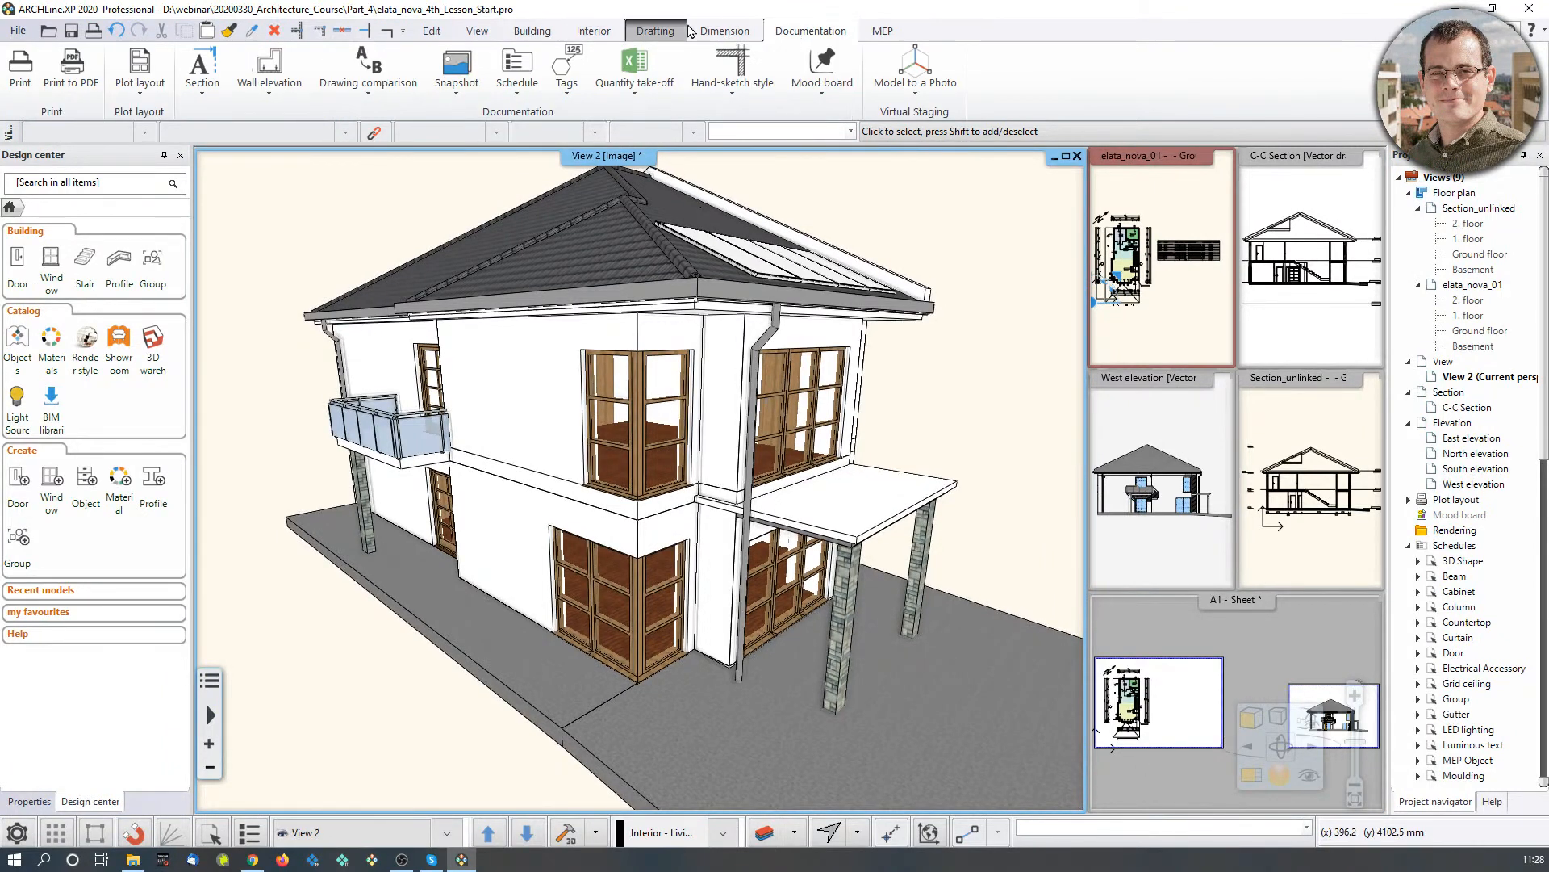
pyautogui.click(598, 32)
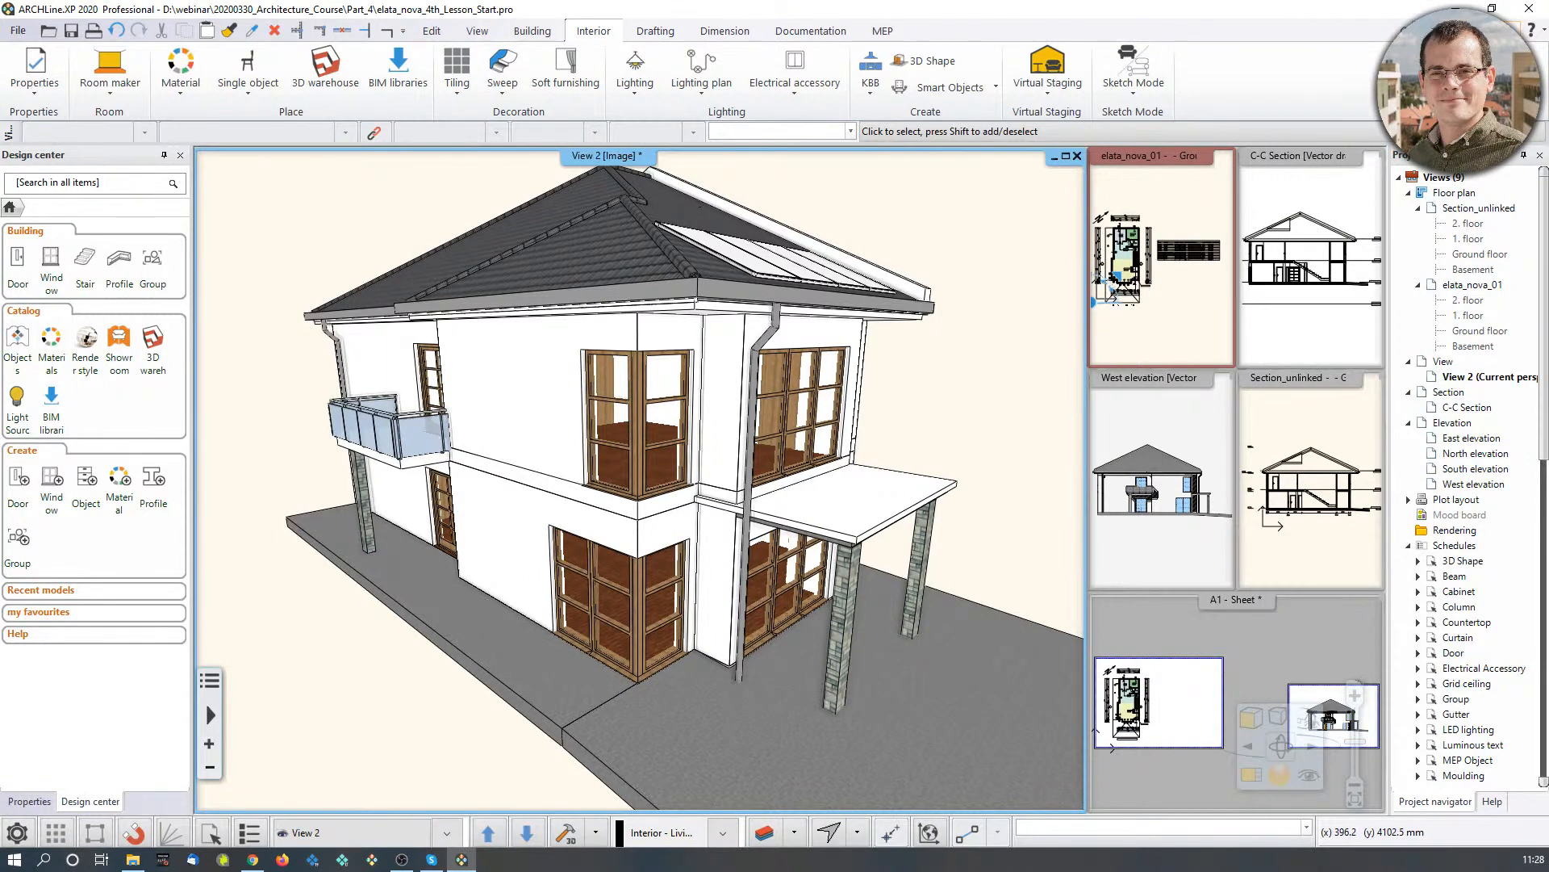
pyautogui.click(1514, 31)
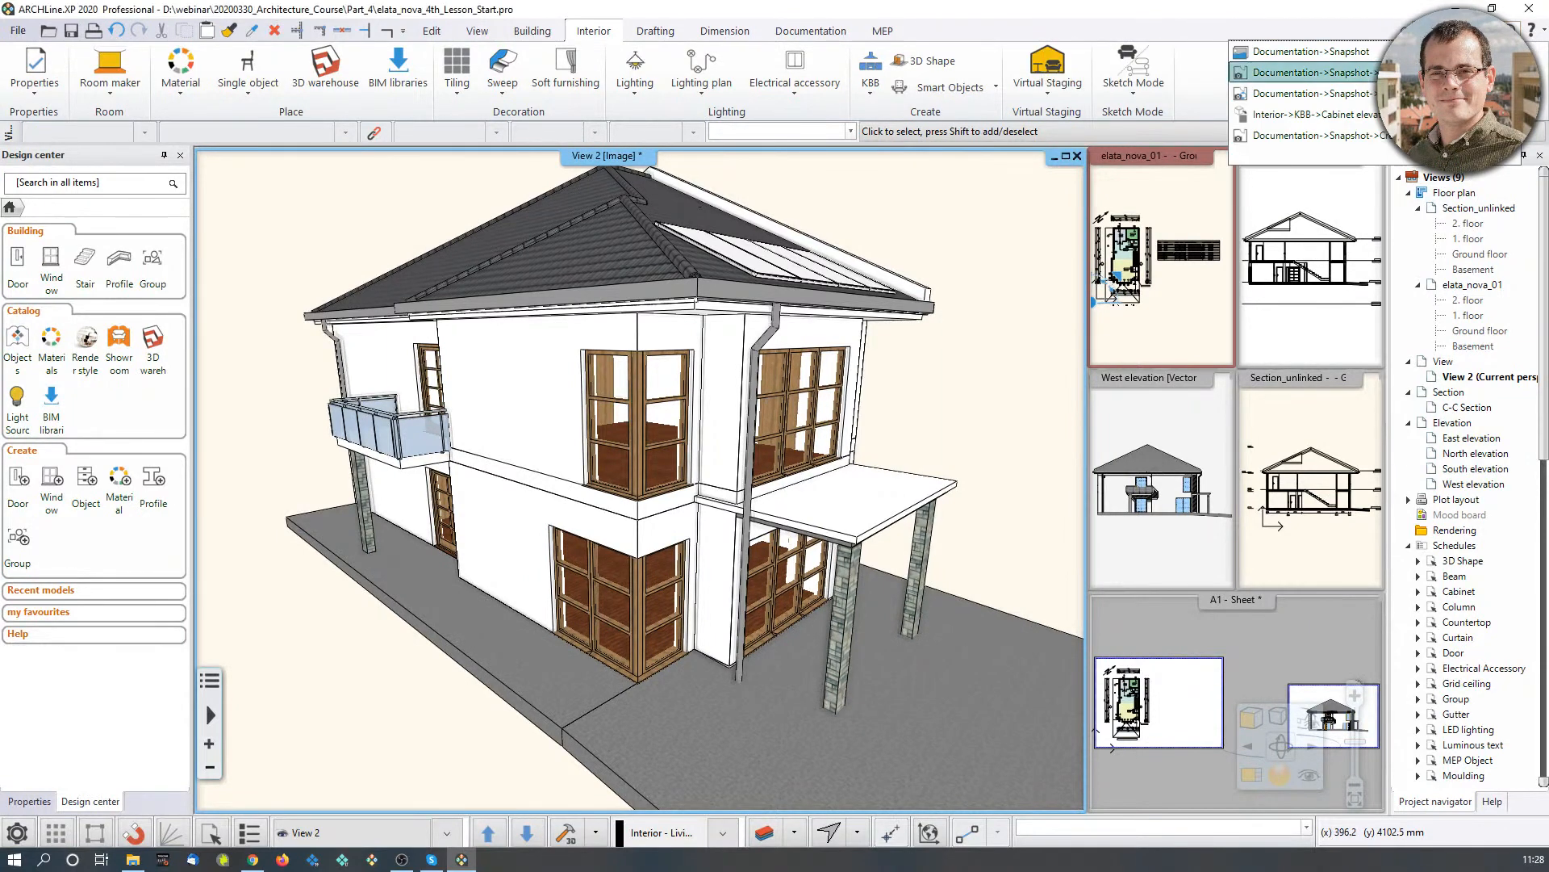
pyautogui.click(1400, 73)
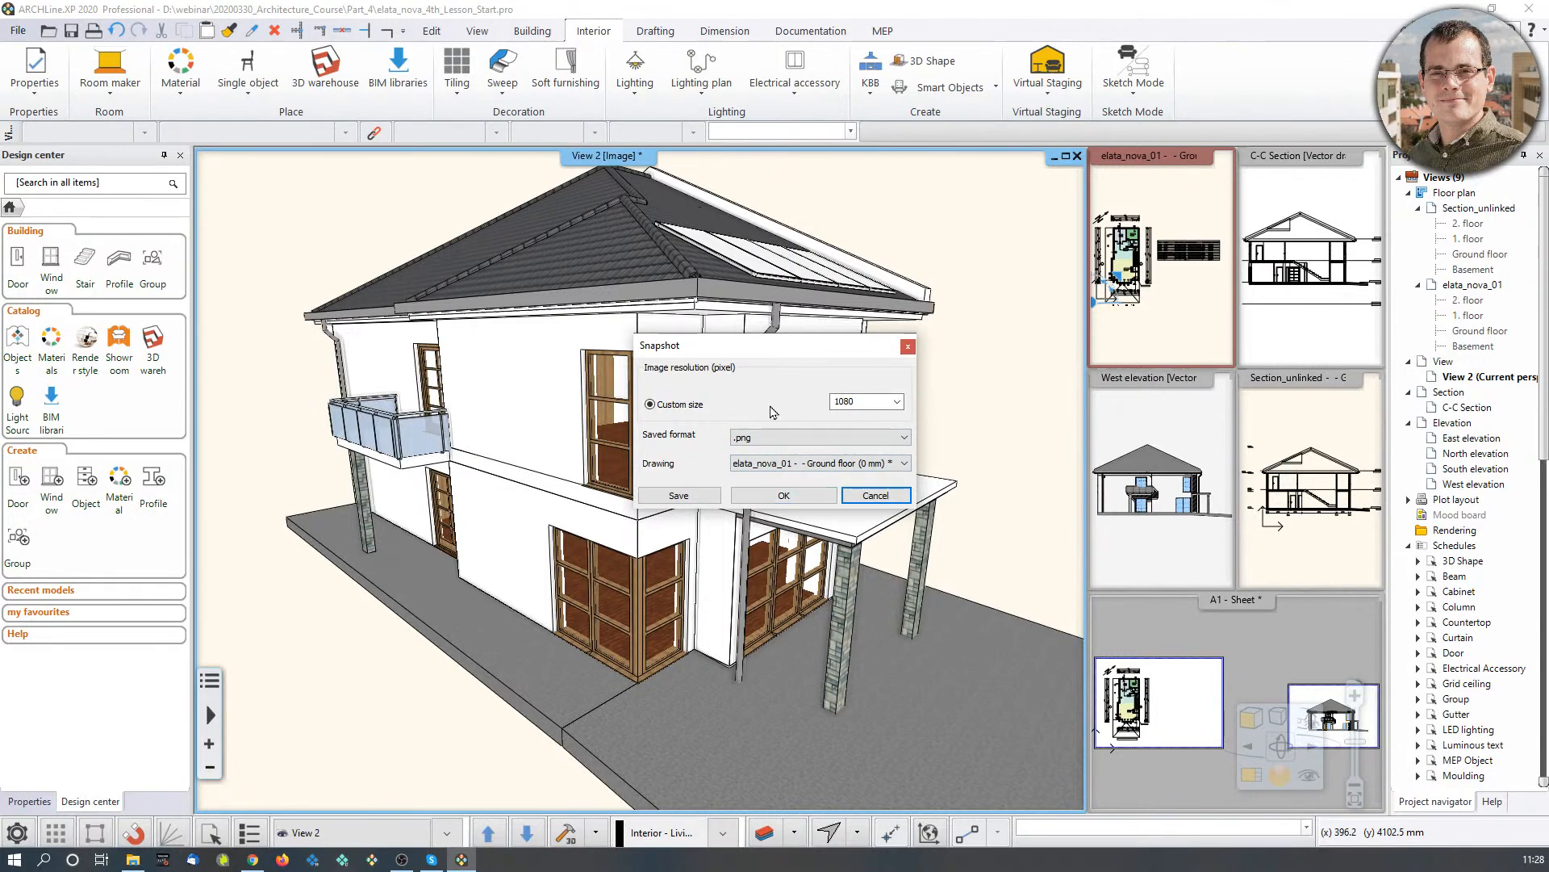
pyautogui.click(783, 494)
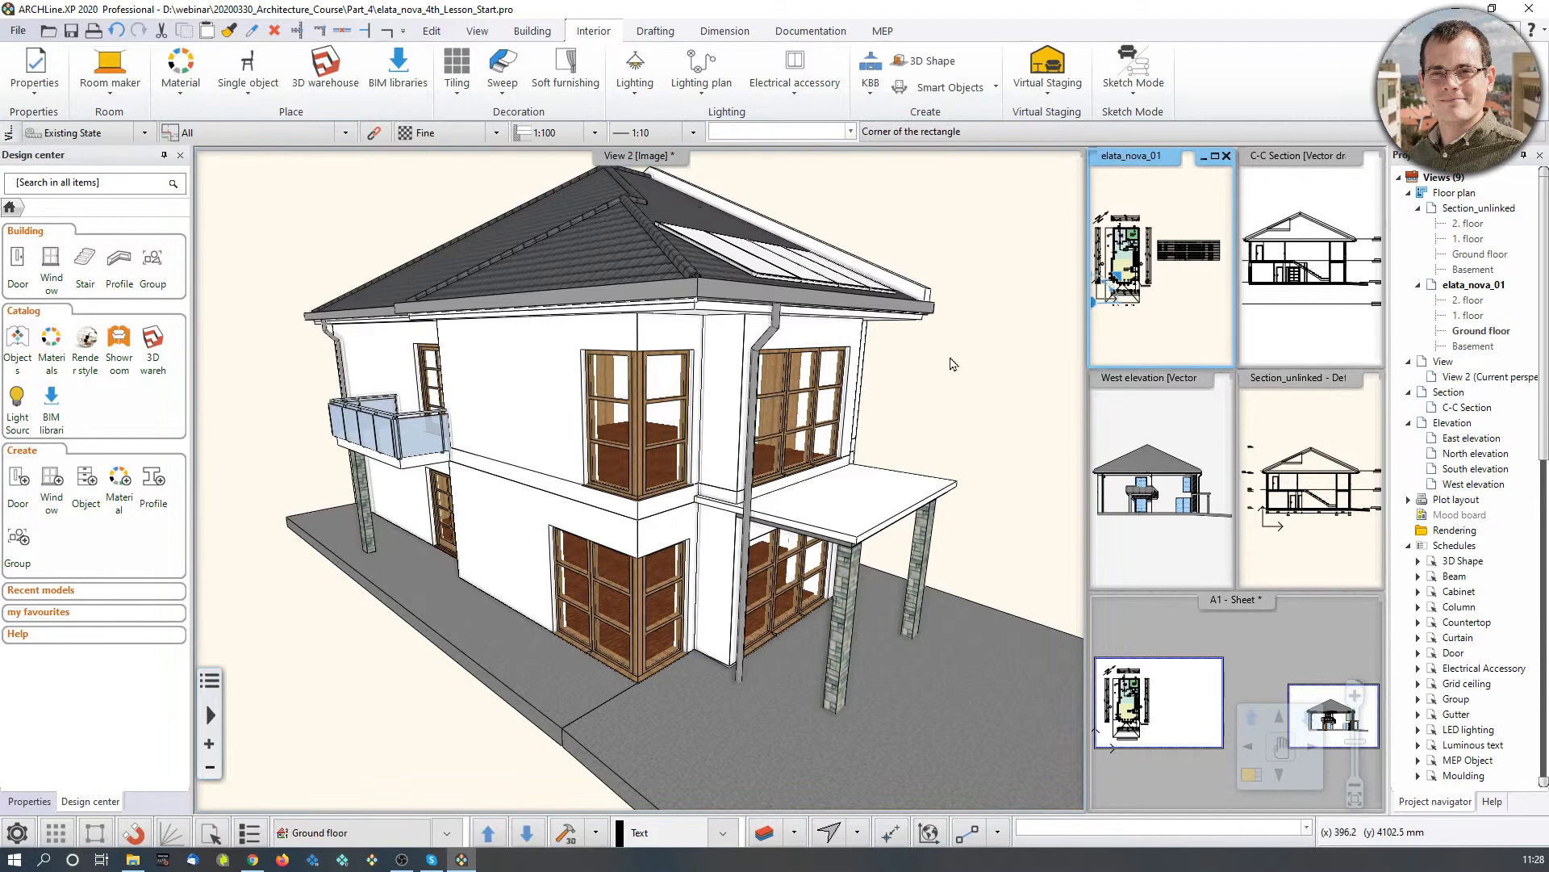
# Step: Place the View 2 snapshot in the free area below the captioned ground floor plan
pyautogui.scroll(3, 1120, 357)
pyautogui.click(1132, 330)
pyautogui.scroll(6, 1175, 281)
pyautogui.scroll(-2, 1177, 272)
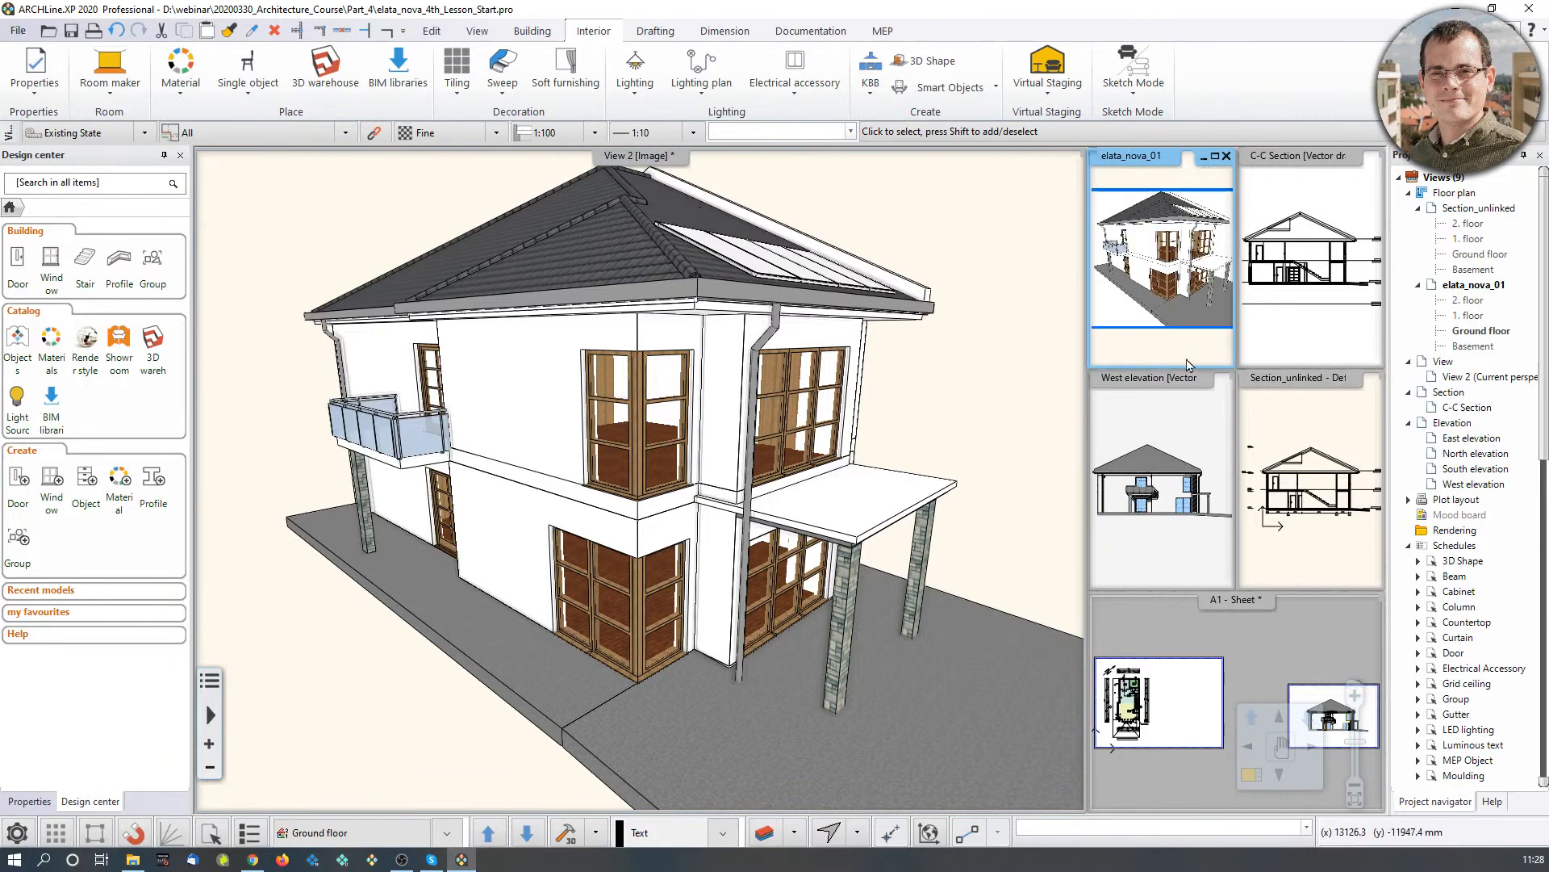
# Step: Bring the ground floor plan forward to examine the inserted snapshot, and return to View 2 as the main view
pyautogui.click(1251, 775)
pyautogui.moveTo(719, 473); pyautogui.dragTo(795, 316, button='middle')
pyautogui.scroll(9, 633, 665)
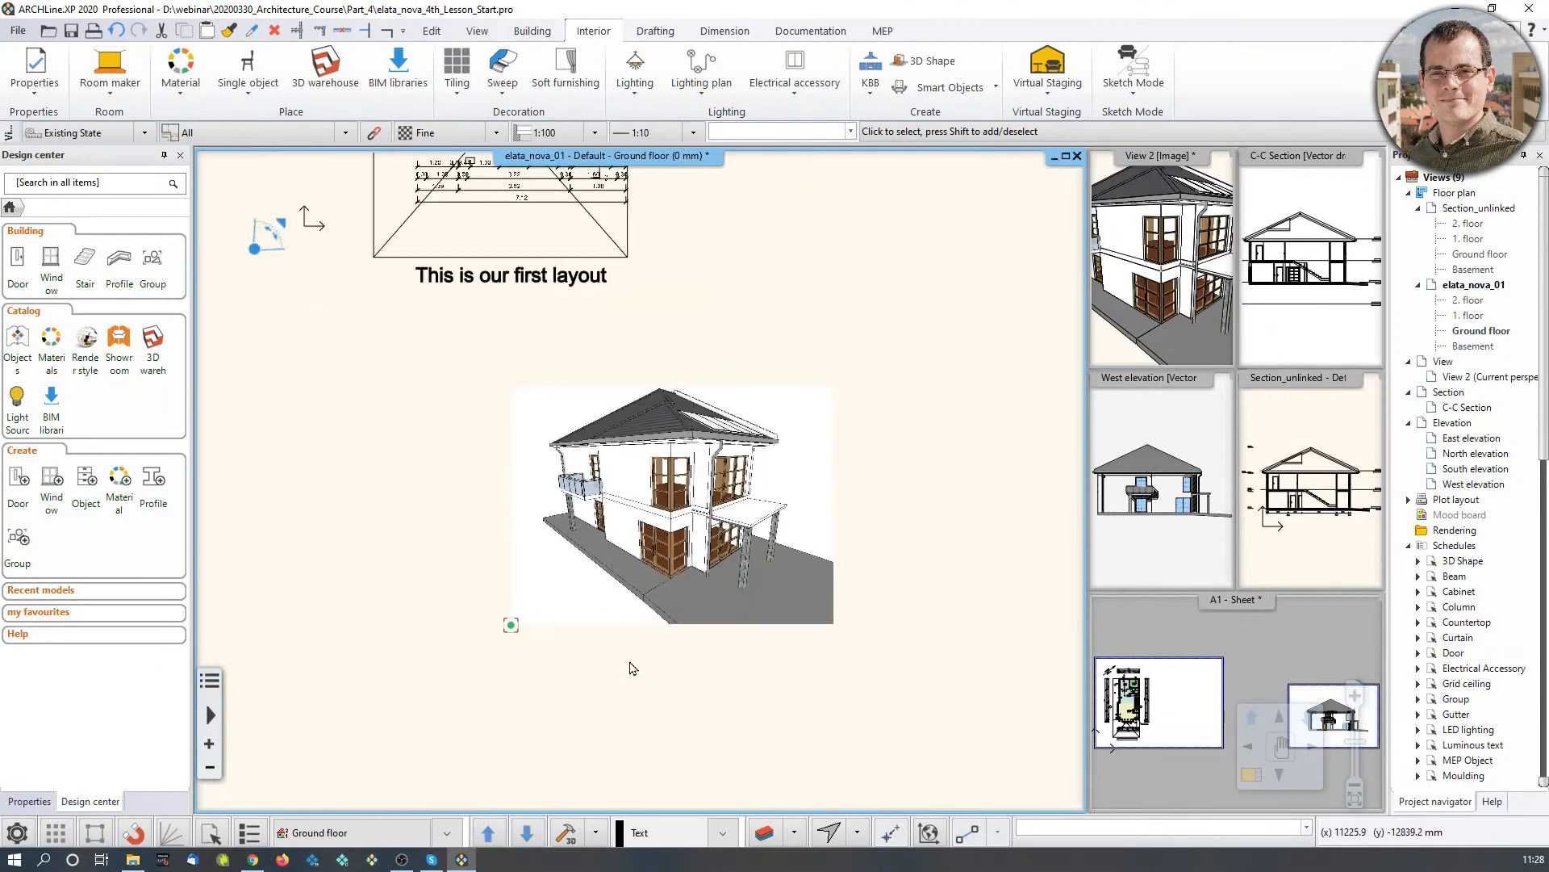
pyautogui.scroll(-1, 646, 479)
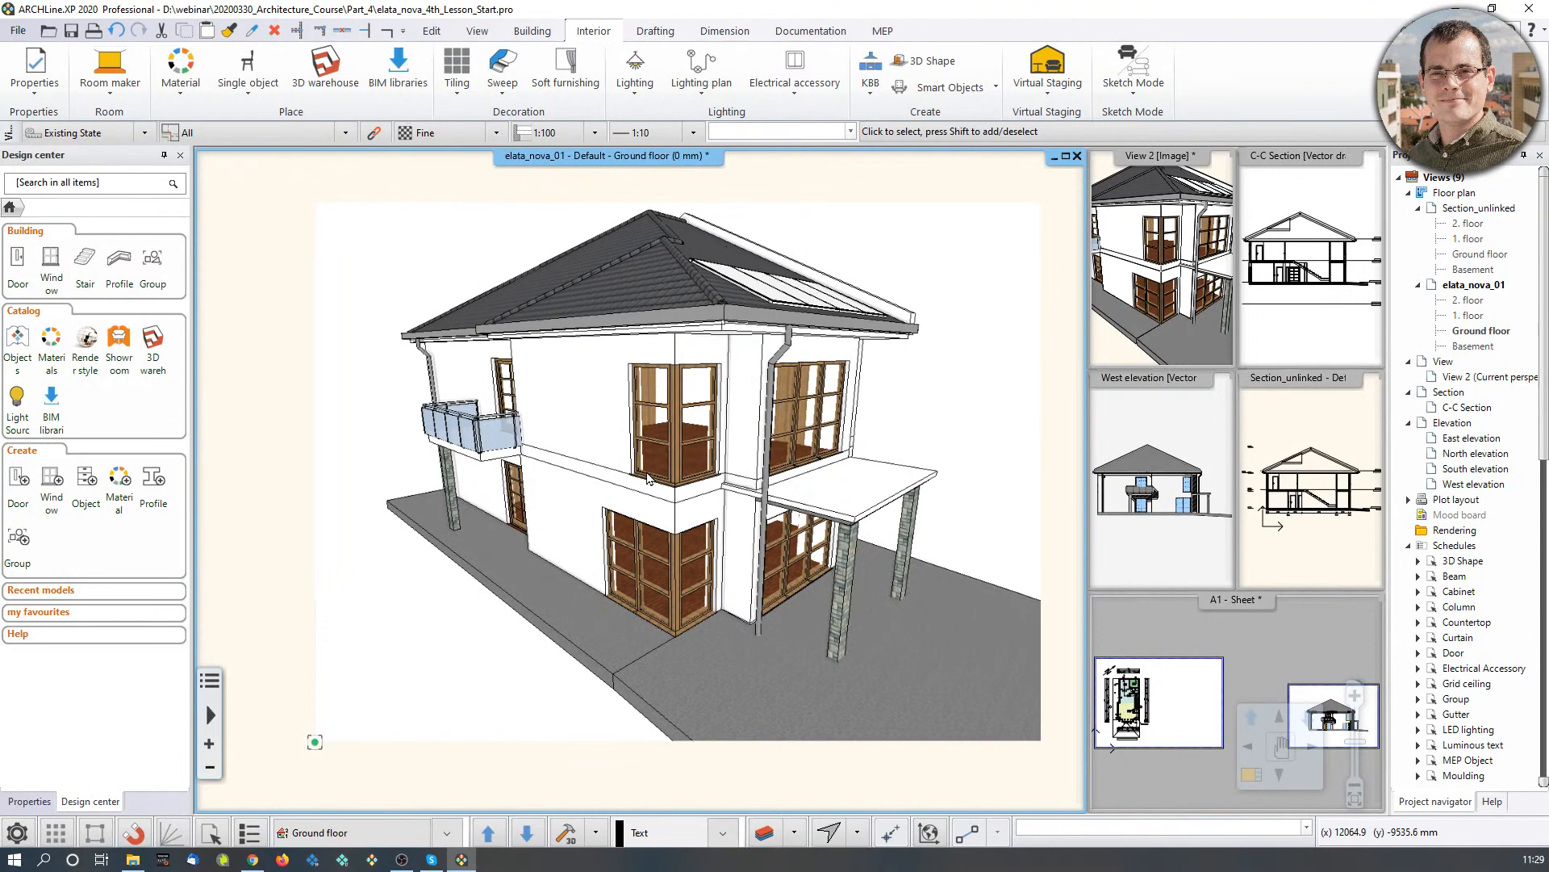
pyautogui.moveTo(760, 483); pyautogui.dragTo(704, 501, button='middle')
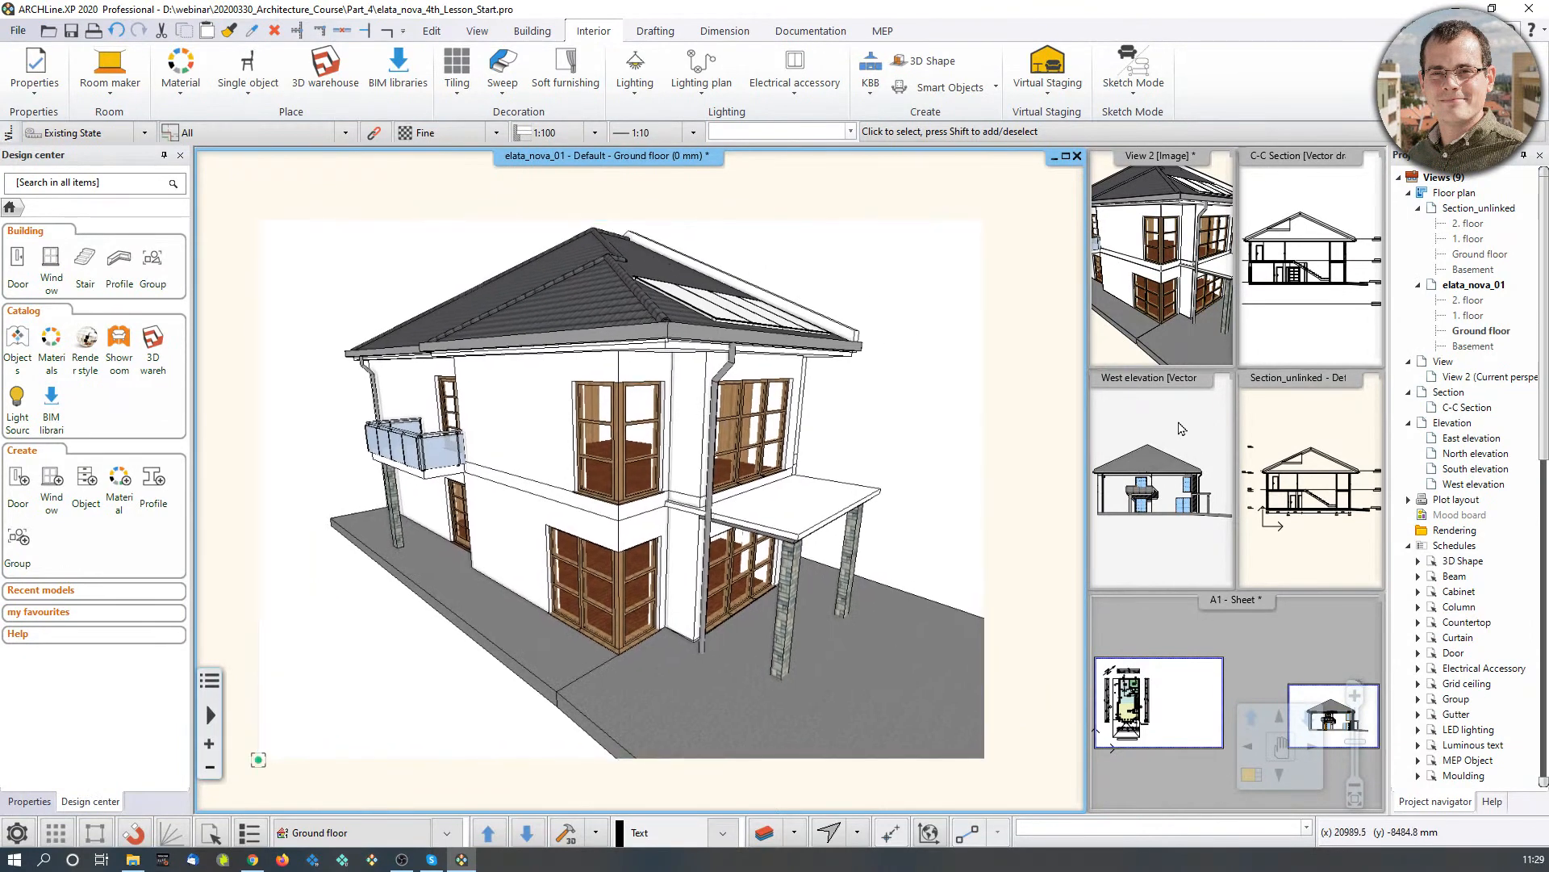
pyautogui.doubleClick(1174, 314)
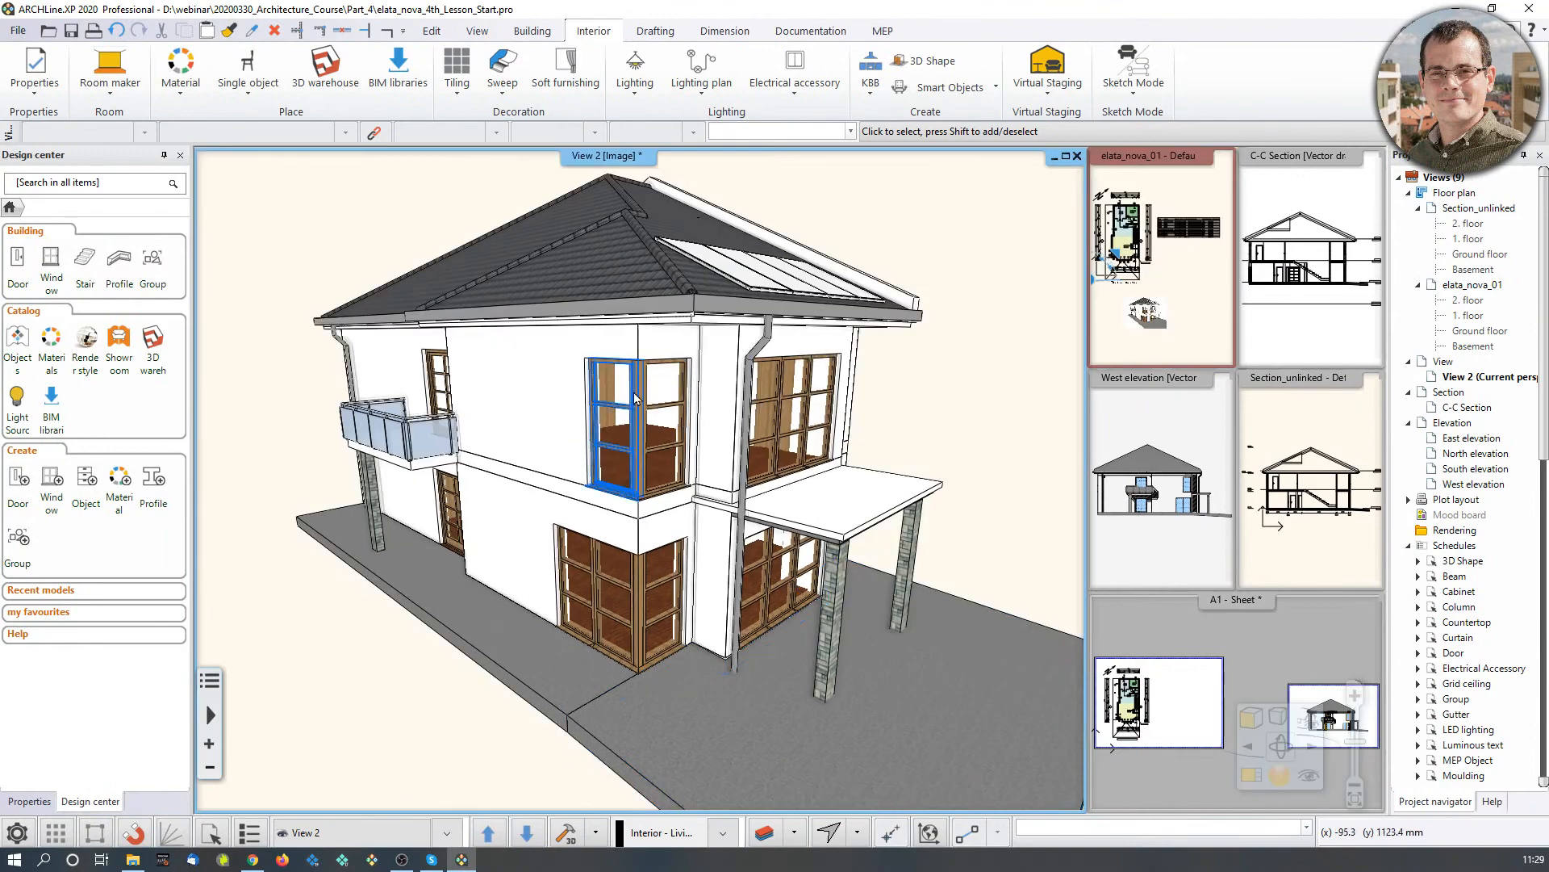
# Step: Switch View 2 from perspective to axonometric projection and fit the whole house in the view
pyautogui.scroll(-5, 640, 404)
pyautogui.moveTo(640, 404); pyautogui.dragTo(935, 420, button='middle')
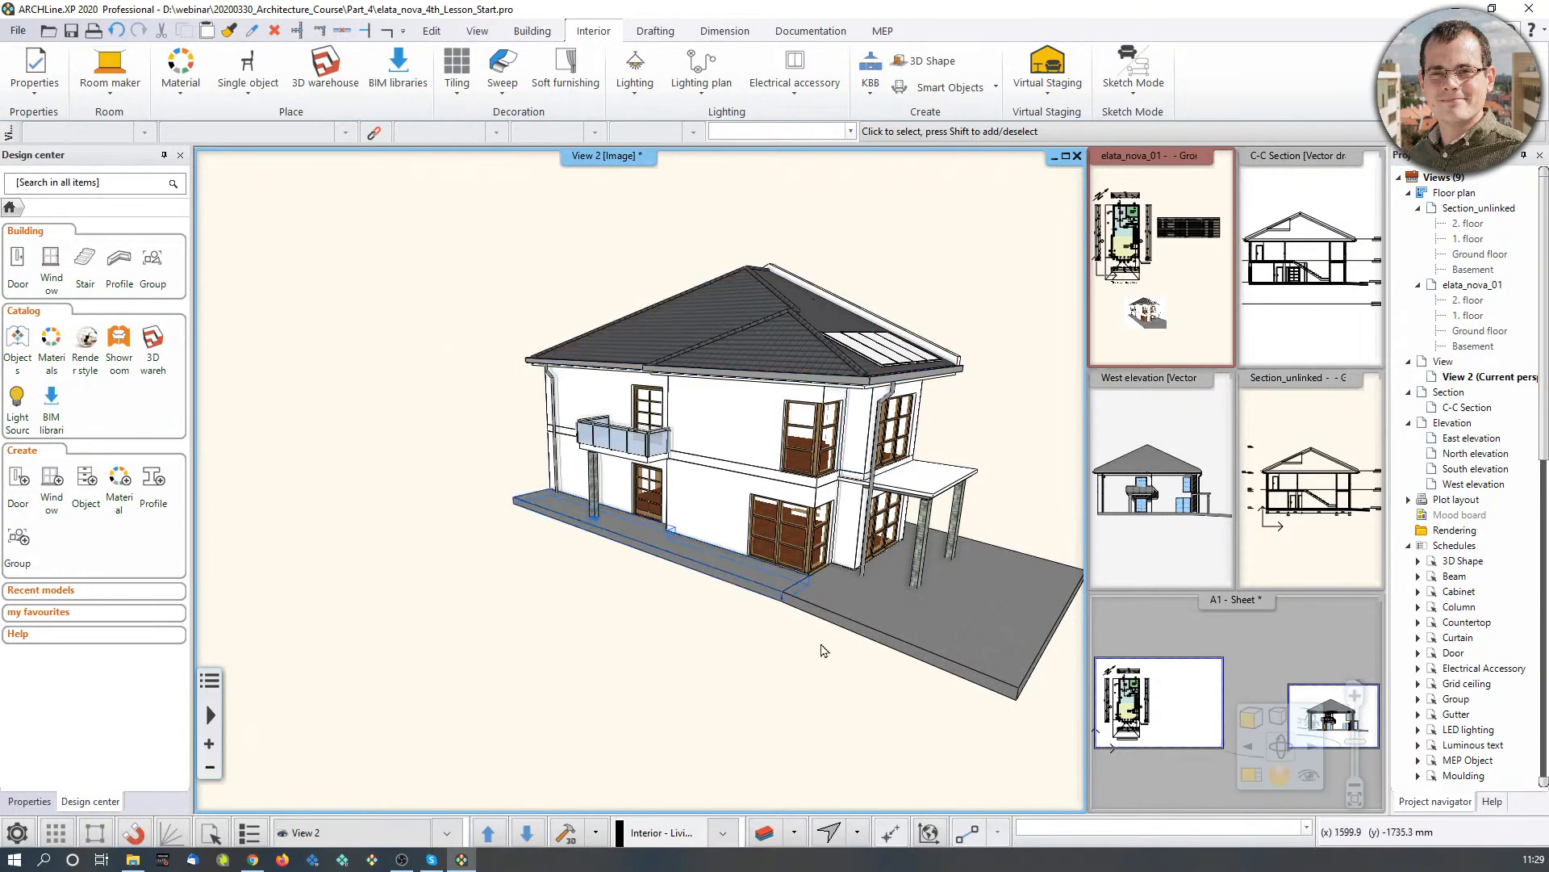
pyautogui.click(1303, 721)
pyautogui.click(1342, 583)
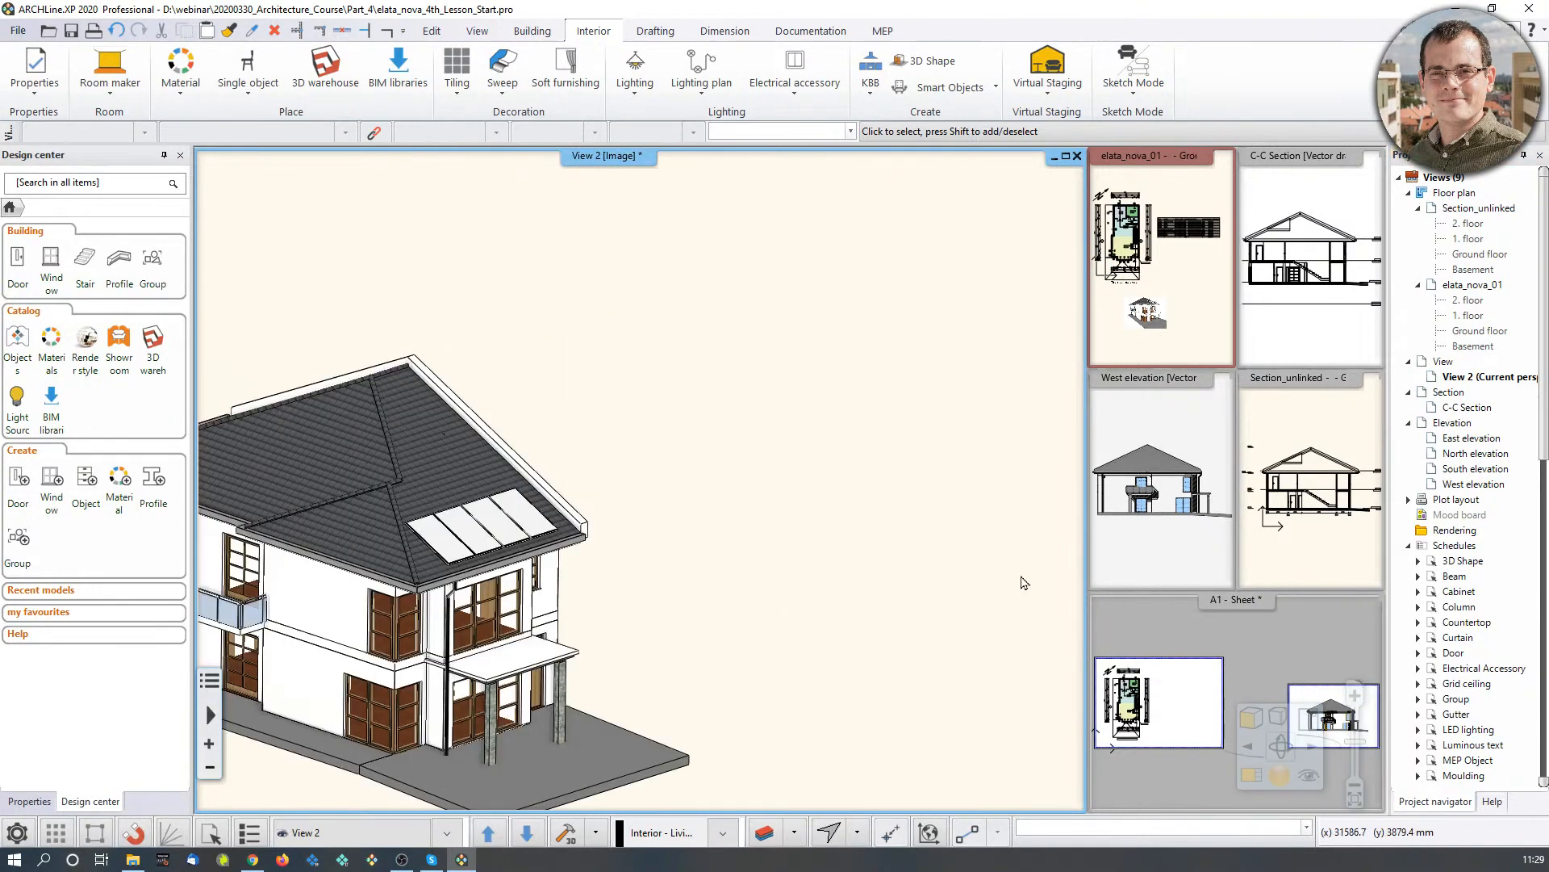
pyautogui.moveTo(715, 513)
pyautogui.mouseDown(button='middle')
pyautogui.moveTo(805, 398)
pyautogui.moveTo(726, 519)
pyautogui.mouseUp(button='middle')
pyautogui.scroll(-12, 726, 519)
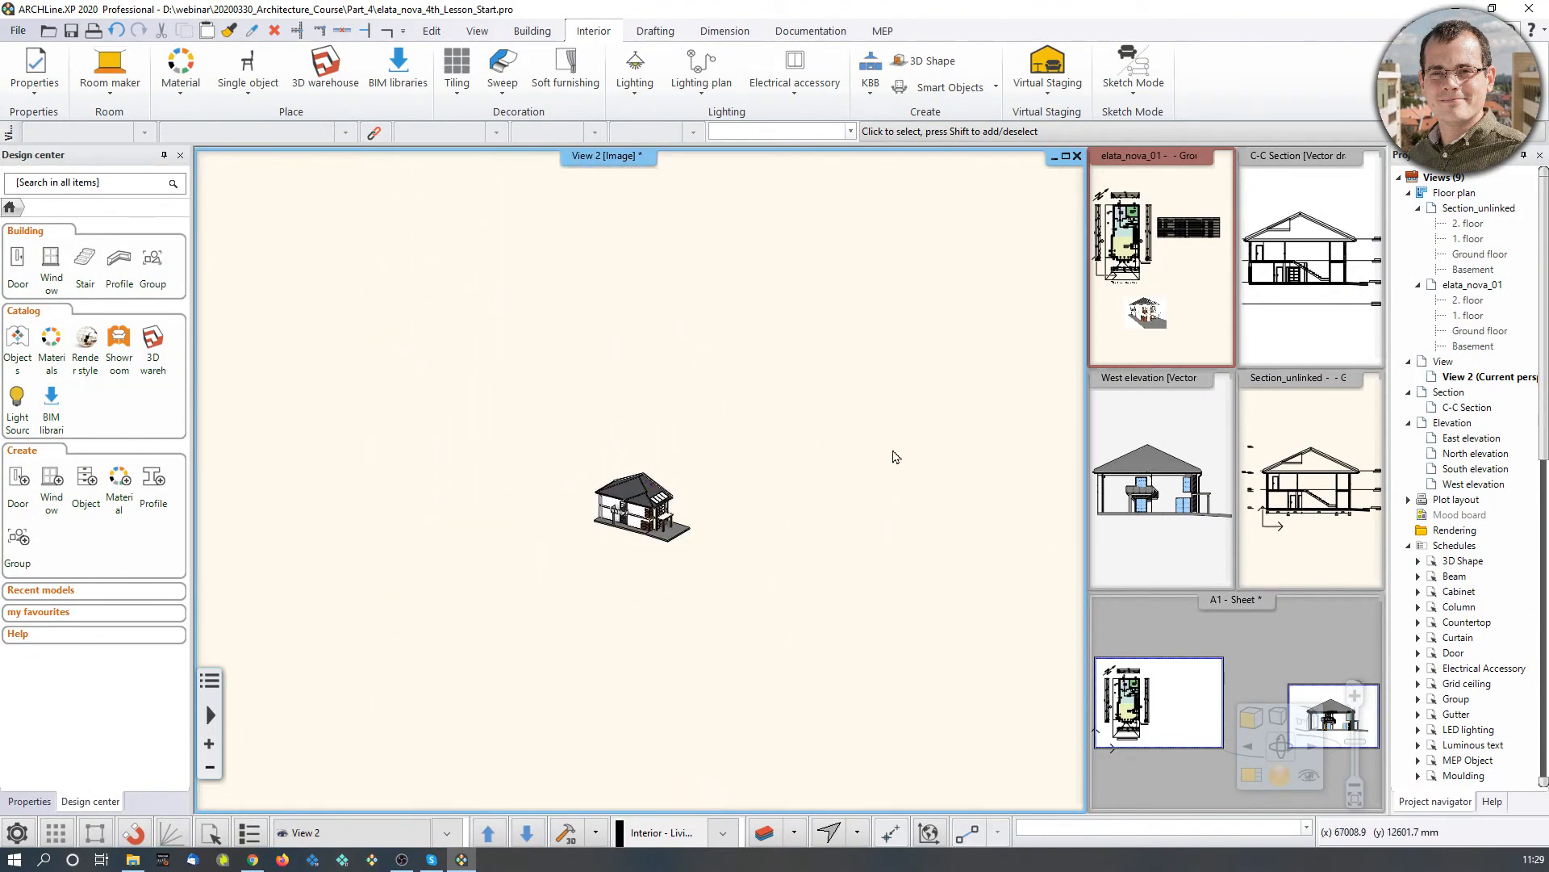
pyautogui.middleClick(619, 486)
pyautogui.middleClick(619, 487)
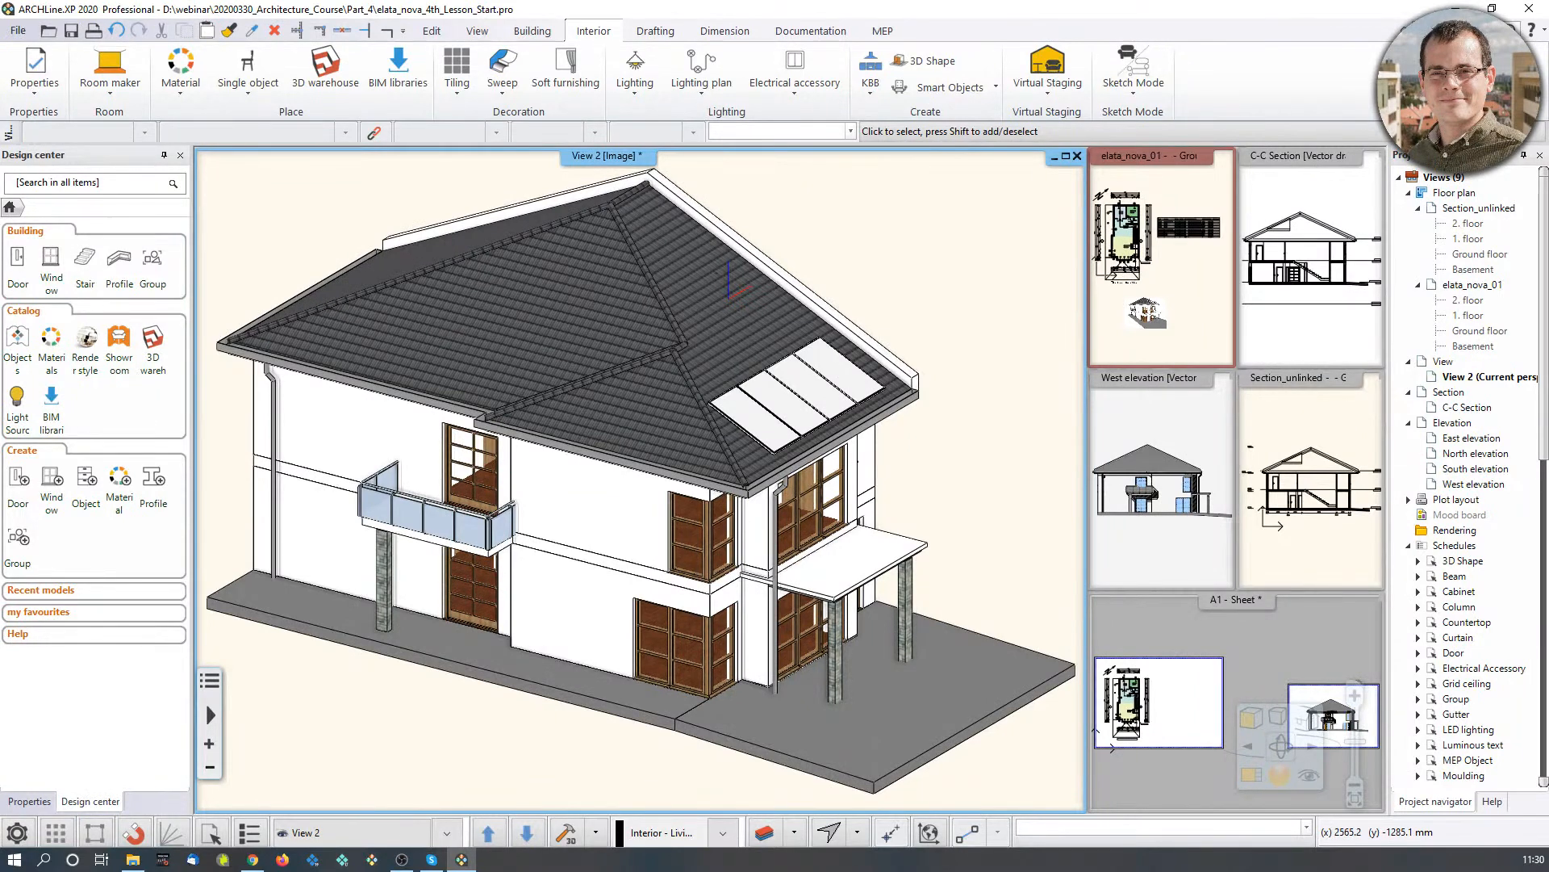
# Step: Bring the ground floor plan forward as the main view and set the kitchen's exterior door width to 1200 mm
pyautogui.click(1179, 317)
pyautogui.scroll(3, 1162, 311)
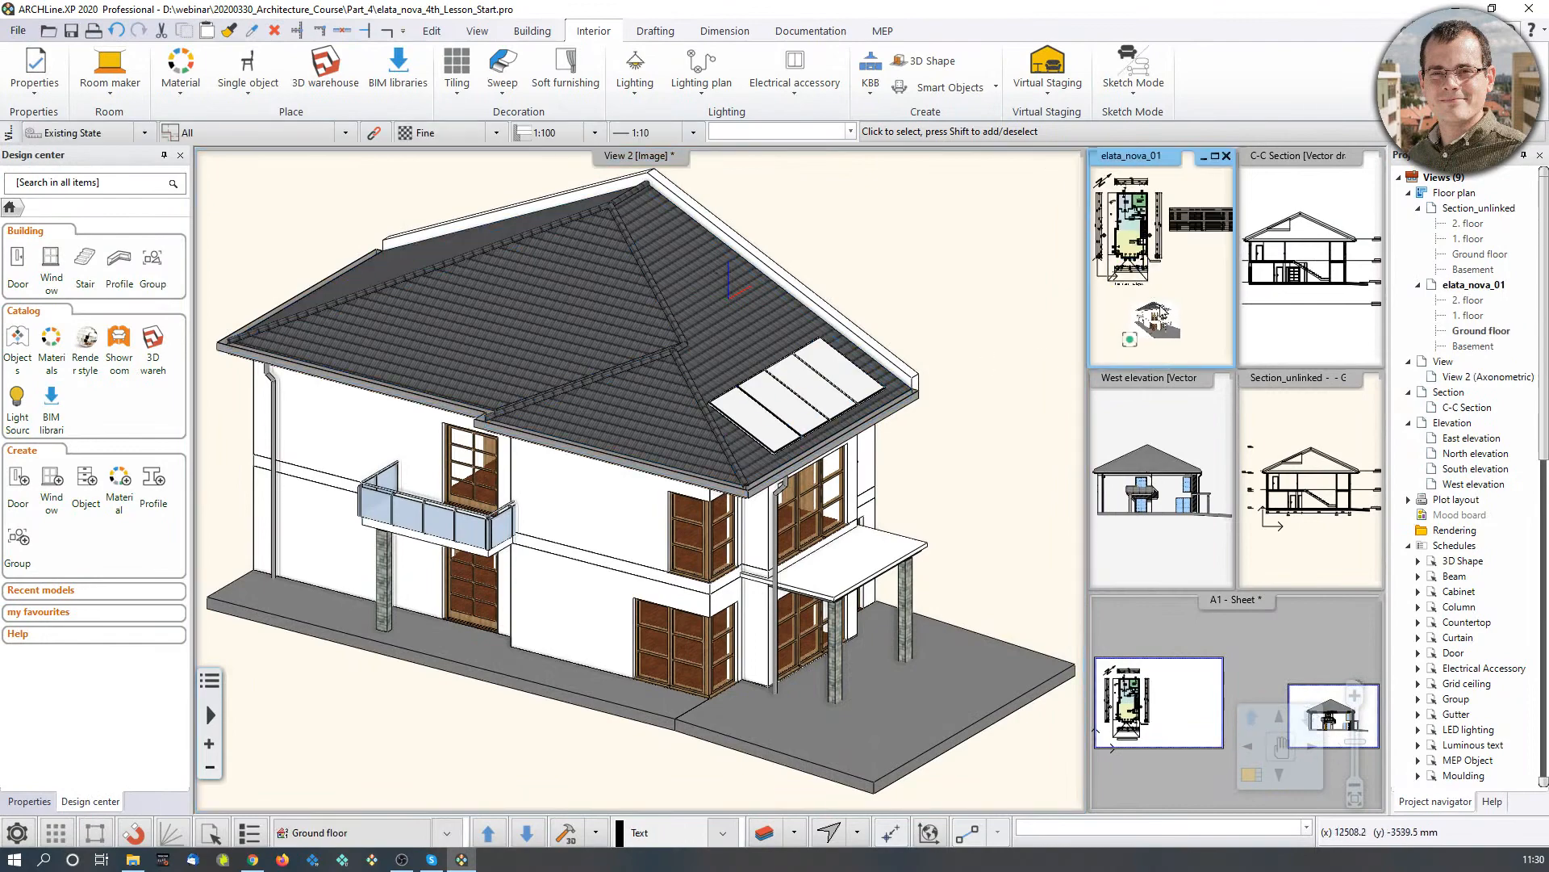
pyautogui.click(1256, 779)
pyautogui.scroll(5, 609, 550)
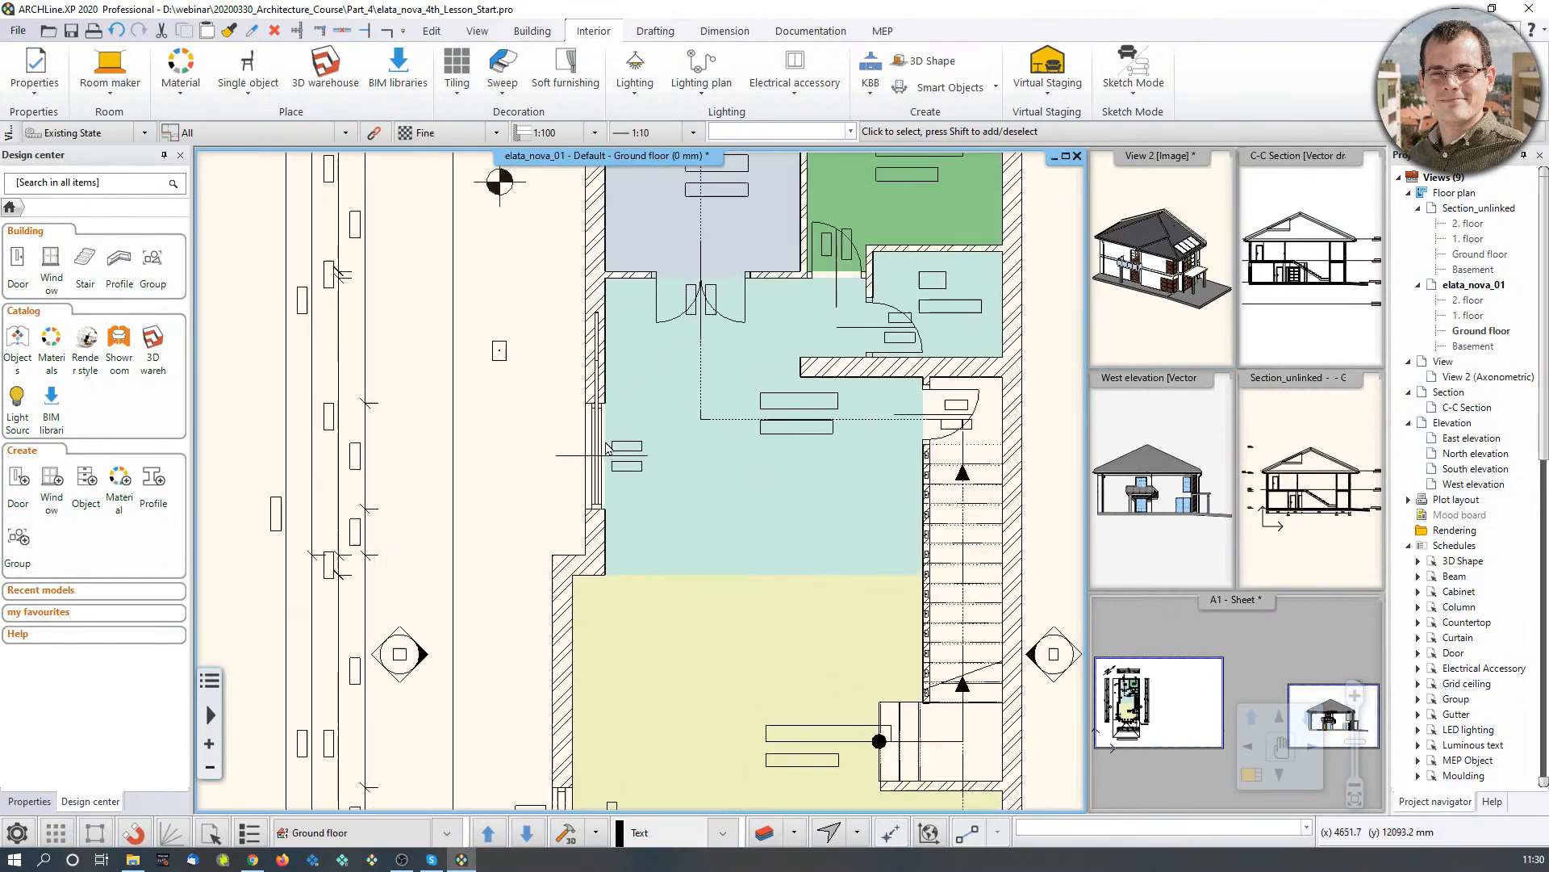
pyautogui.click(626, 536)
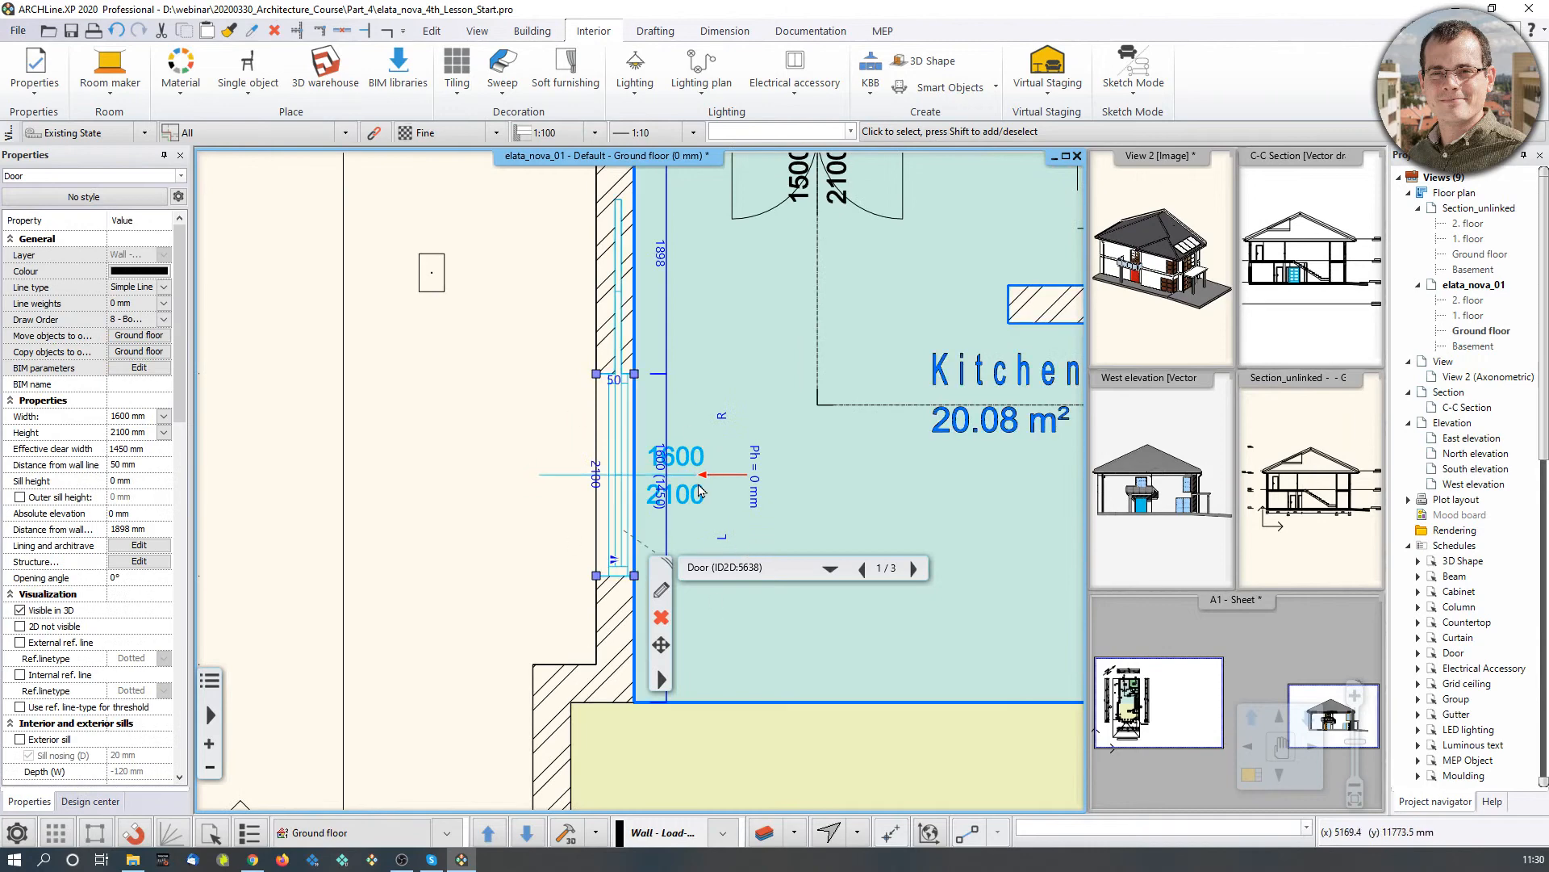
pyautogui.moveTo(700, 488); pyautogui.dragTo(679, 491, button='middle')
pyautogui.click(655, 461)
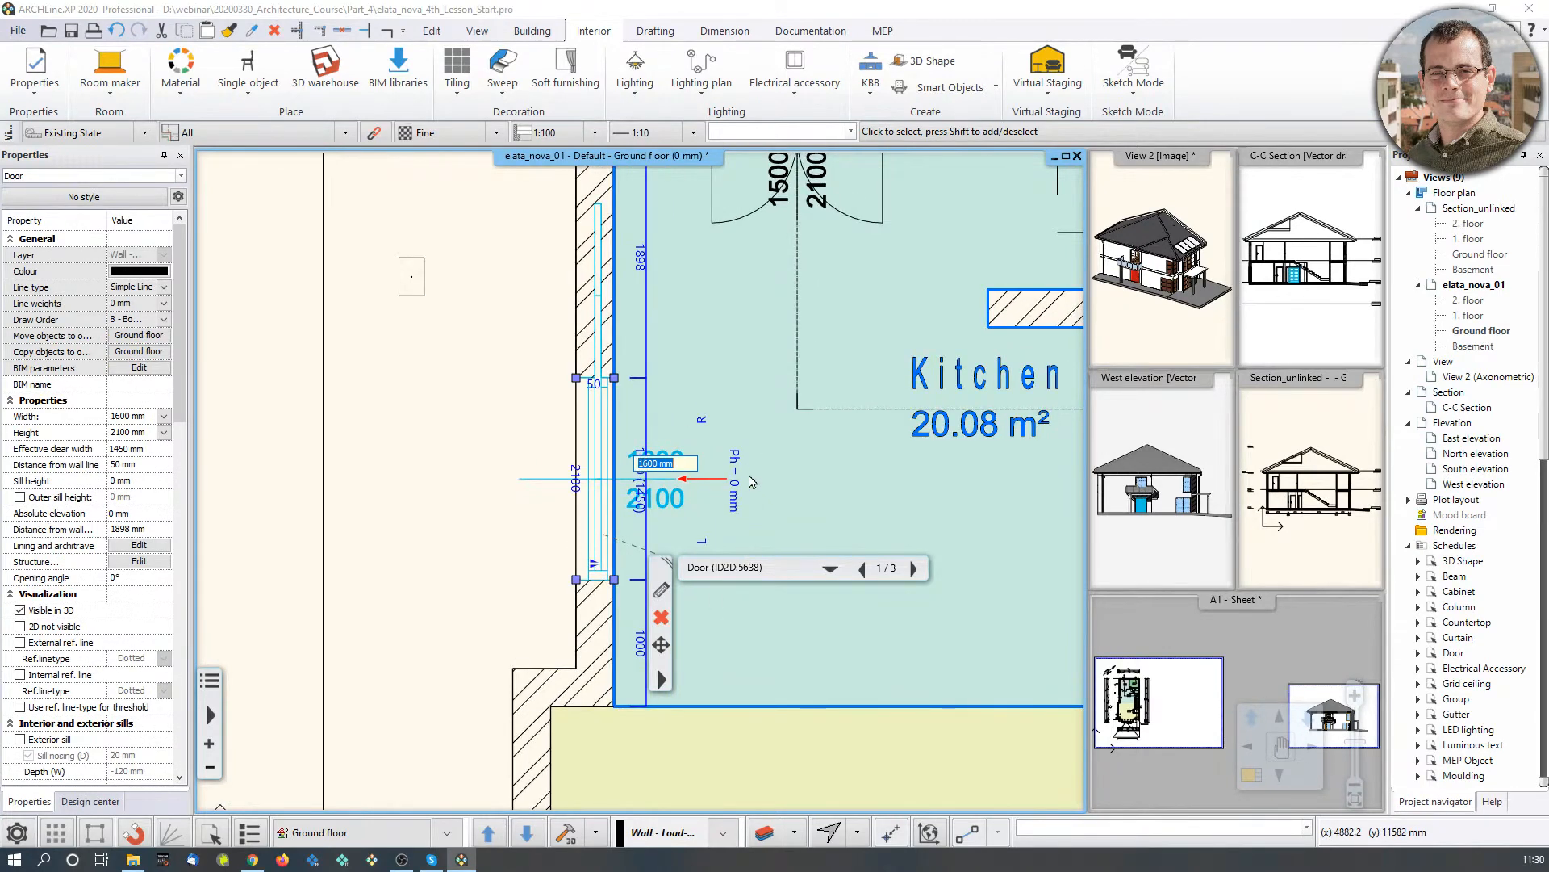
pyautogui.write('1200')
pyautogui.press('Return')
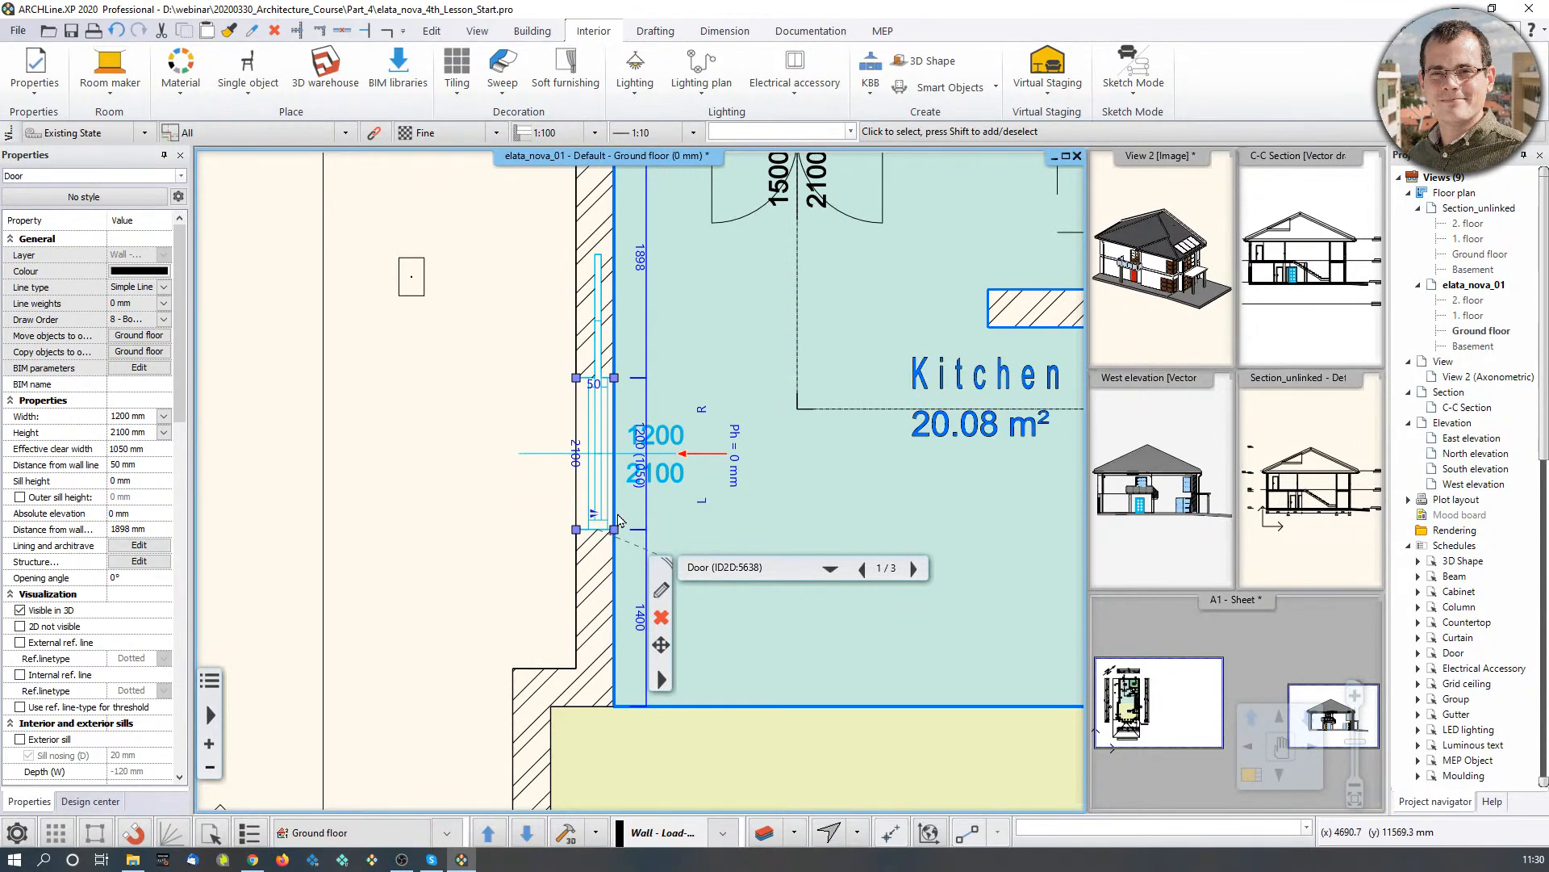
# Step: Examine the kitchen's exterior door, its wall distances and the related dimension chains on the ground floor plan
pyautogui.scroll(-2, 619, 512)
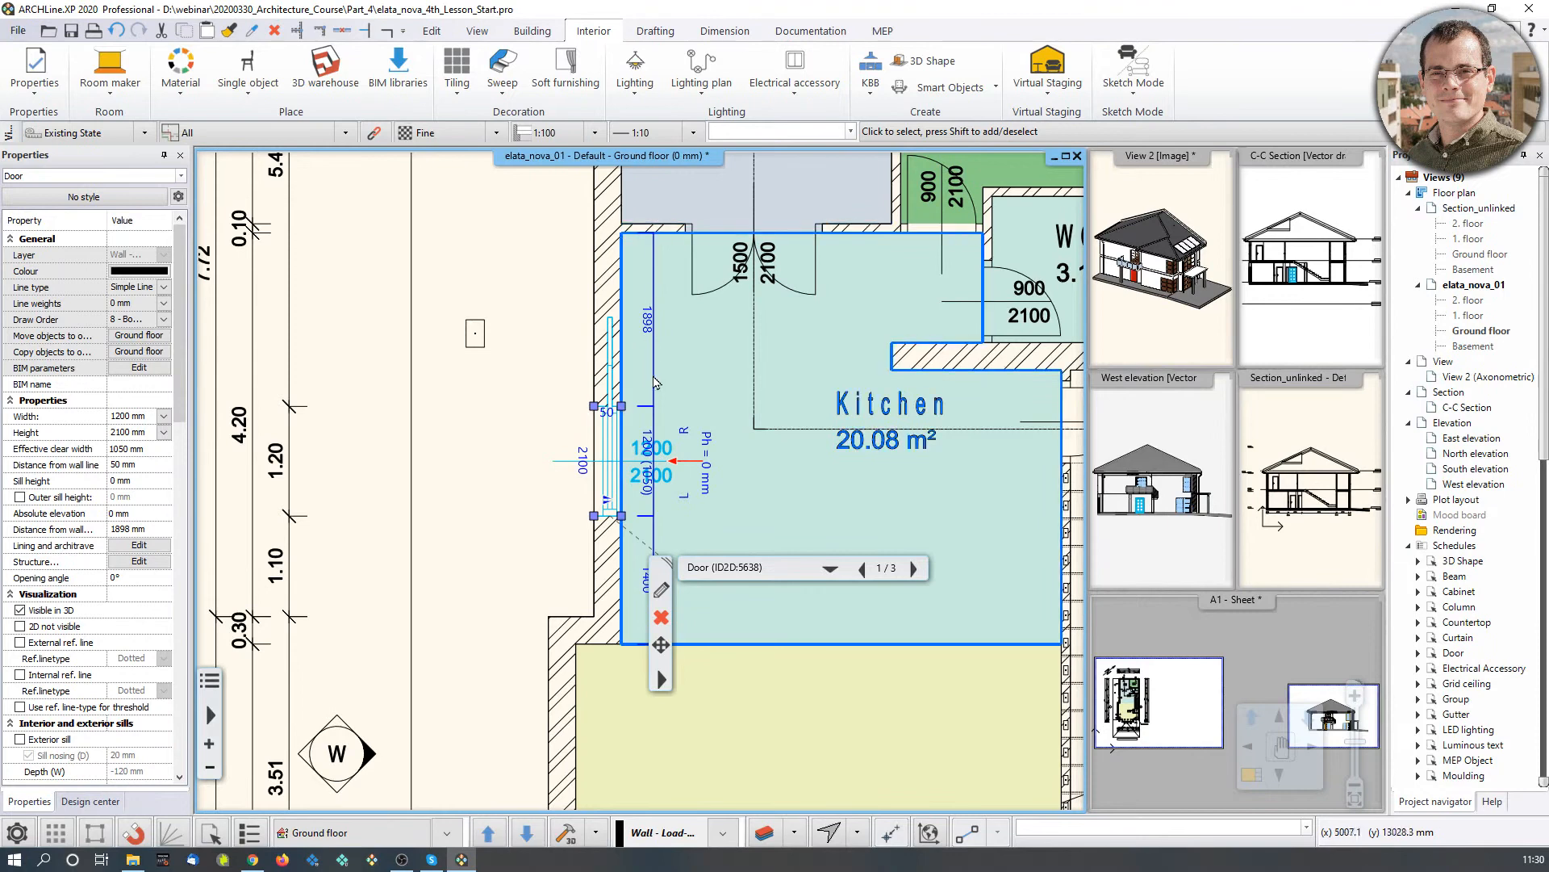
pyautogui.scroll(2, 651, 375)
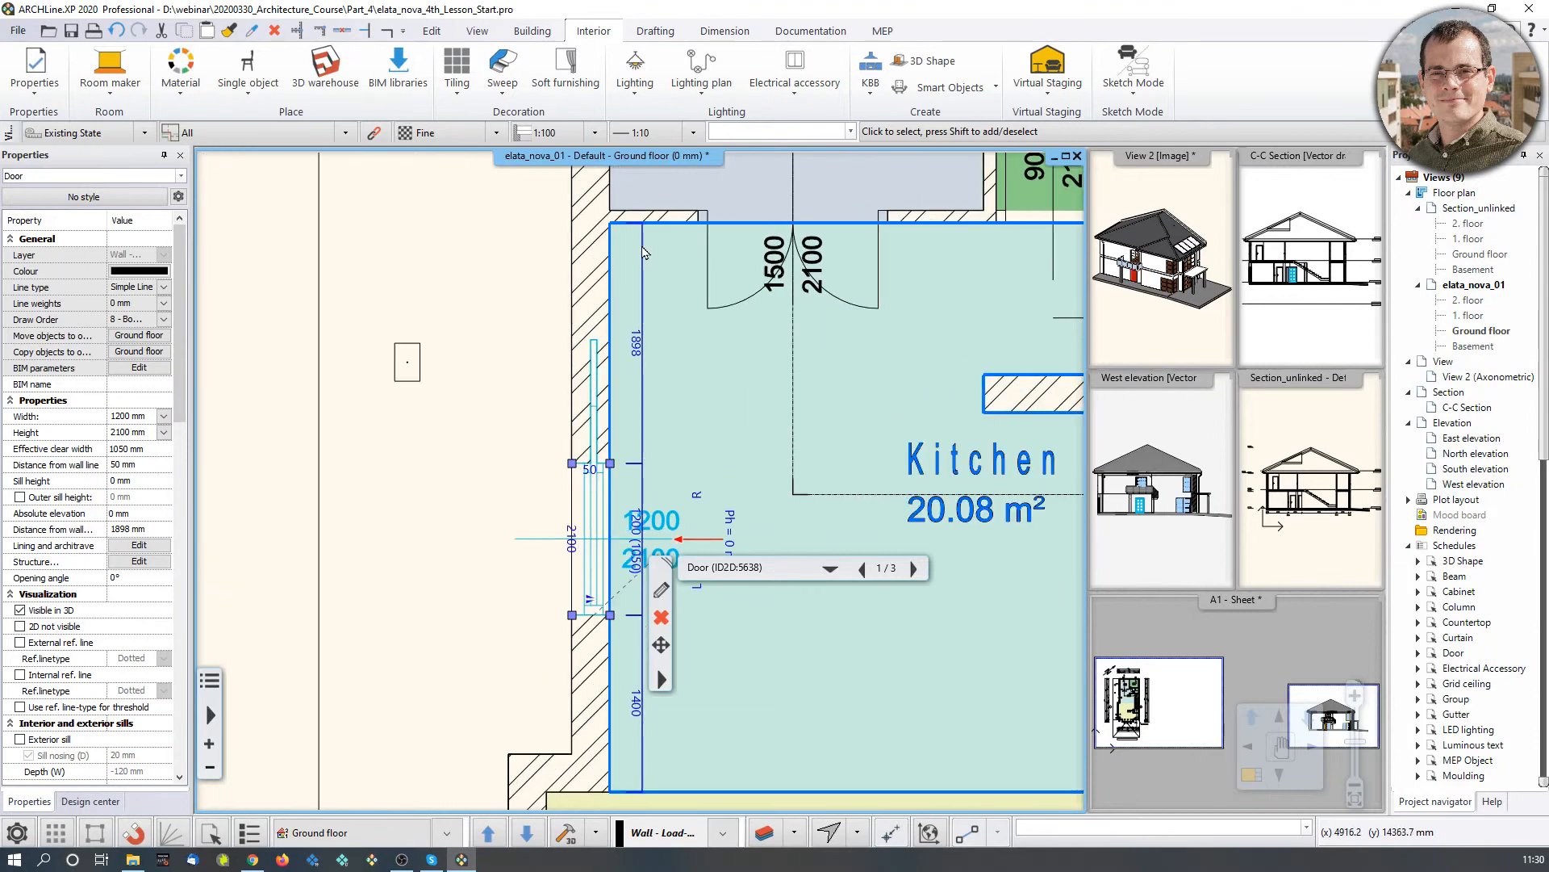
pyautogui.scroll(1, 646, 343)
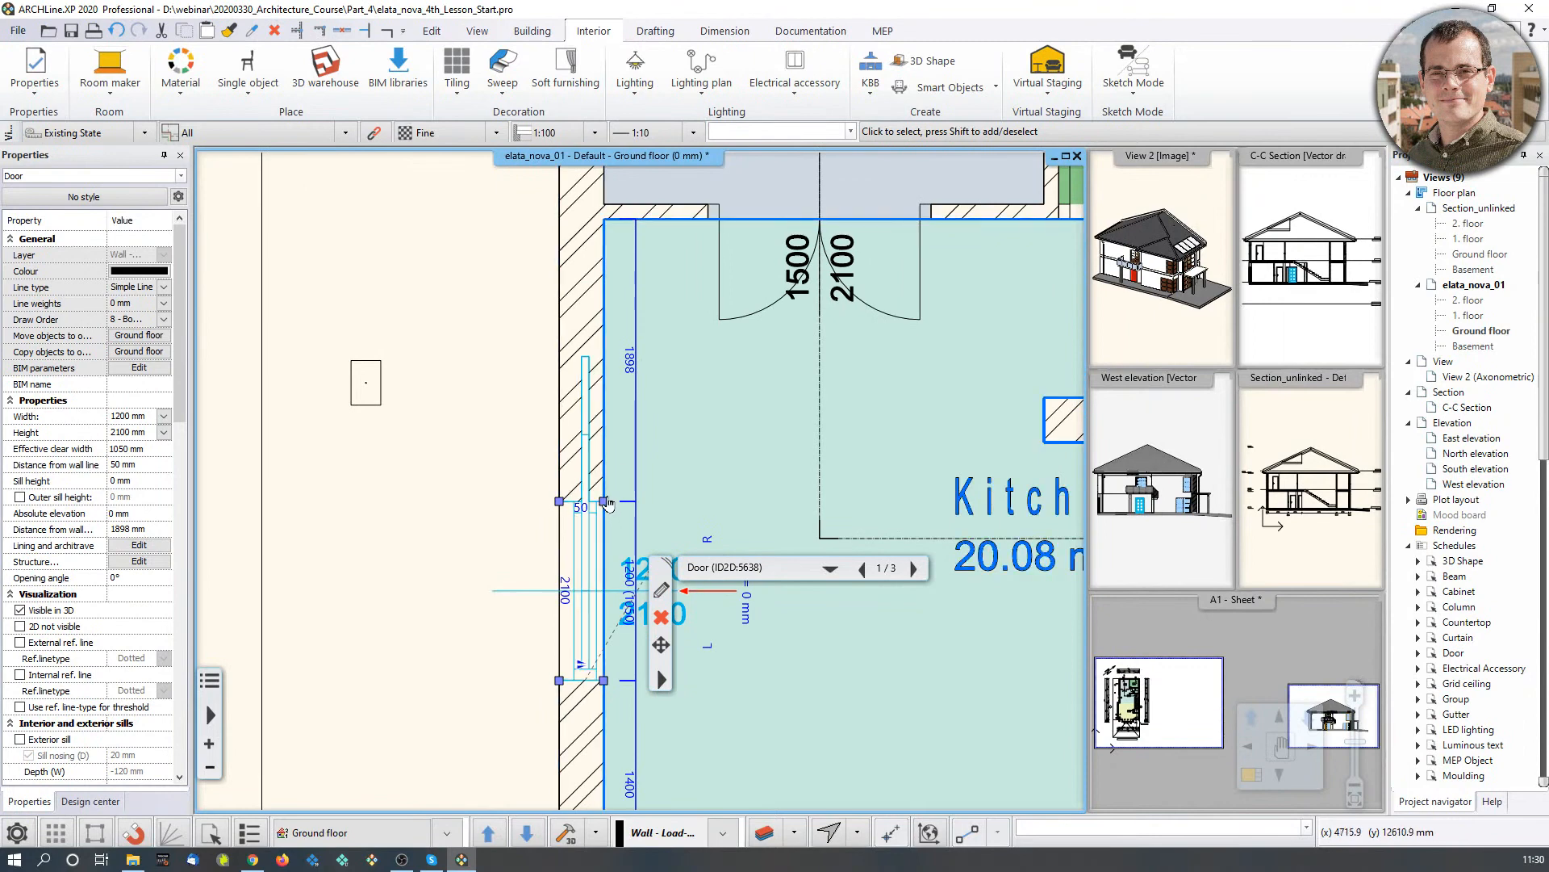
pyautogui.scroll(-2, 638, 482)
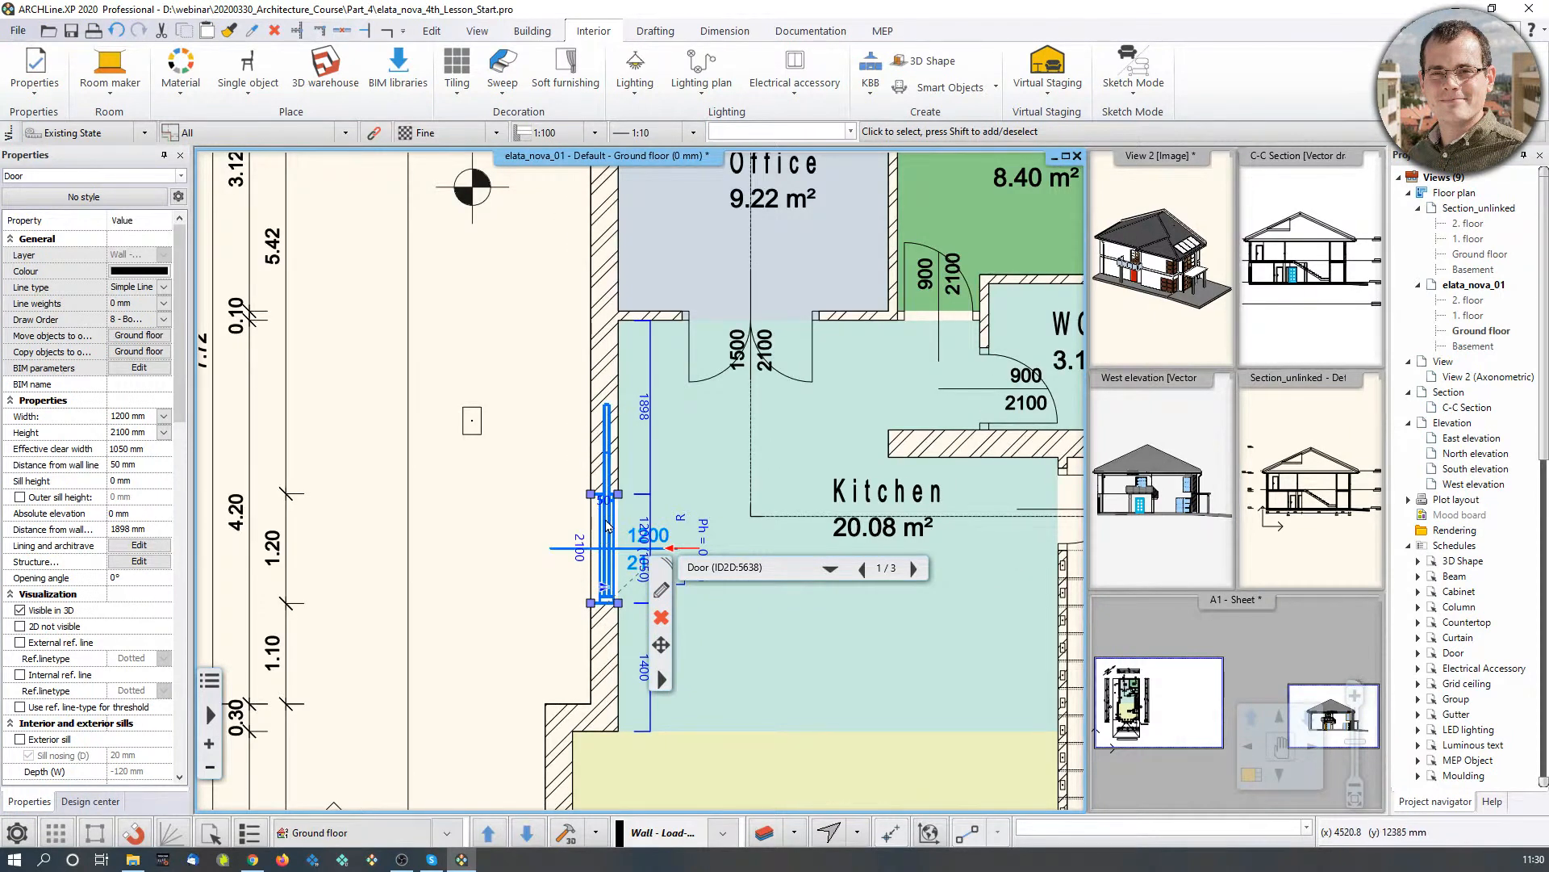
pyautogui.scroll(-2, 666, 474)
pyautogui.moveTo(666, 474); pyautogui.dragTo(557, 474, button='middle')
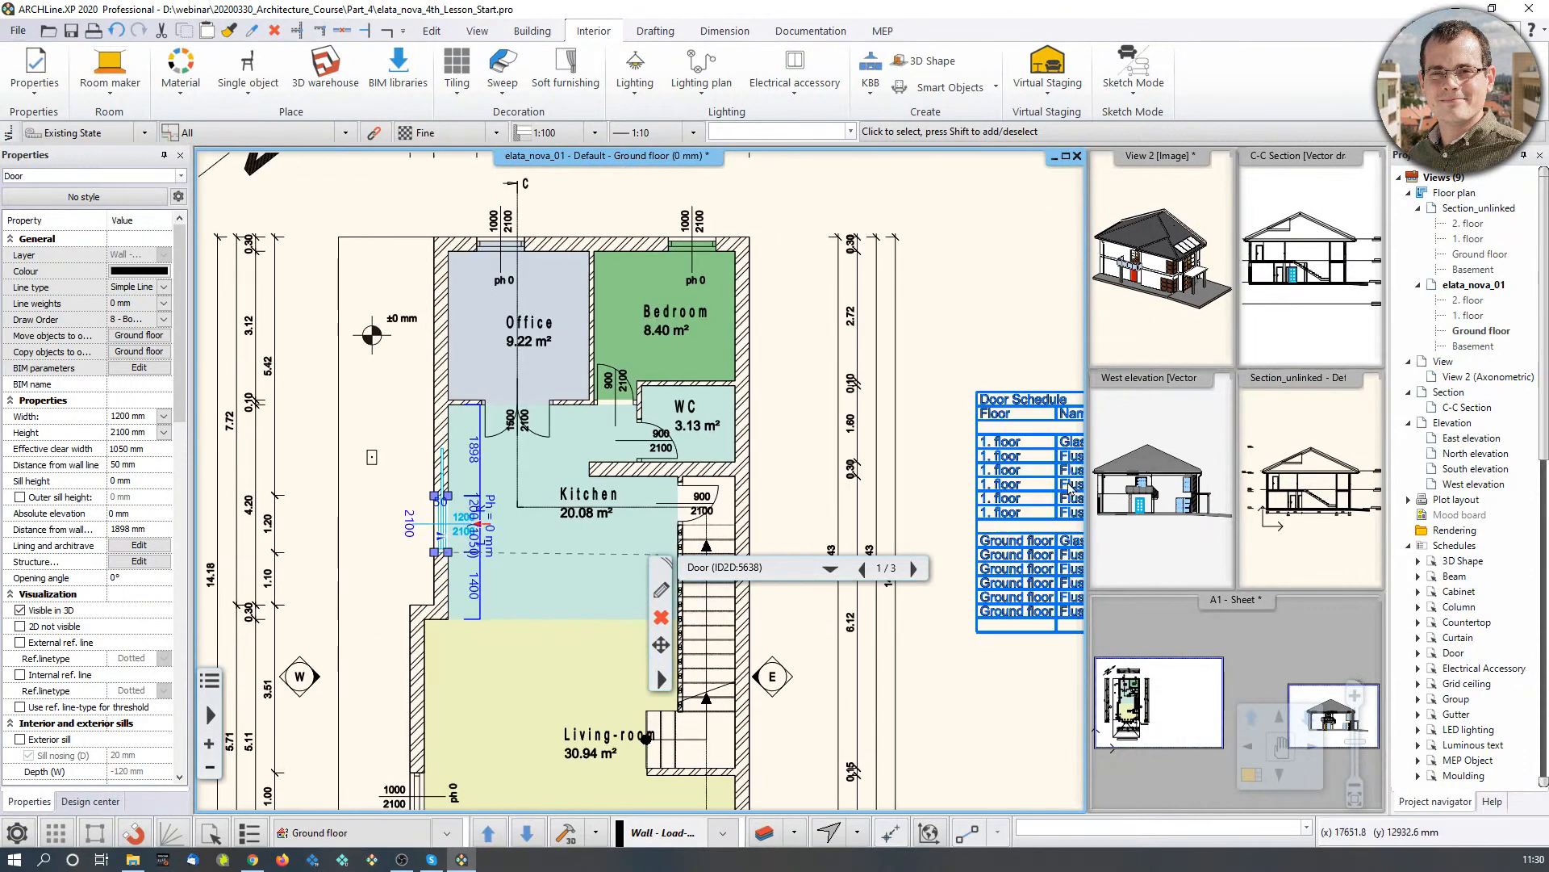
pyautogui.scroll(2, 443, 504)
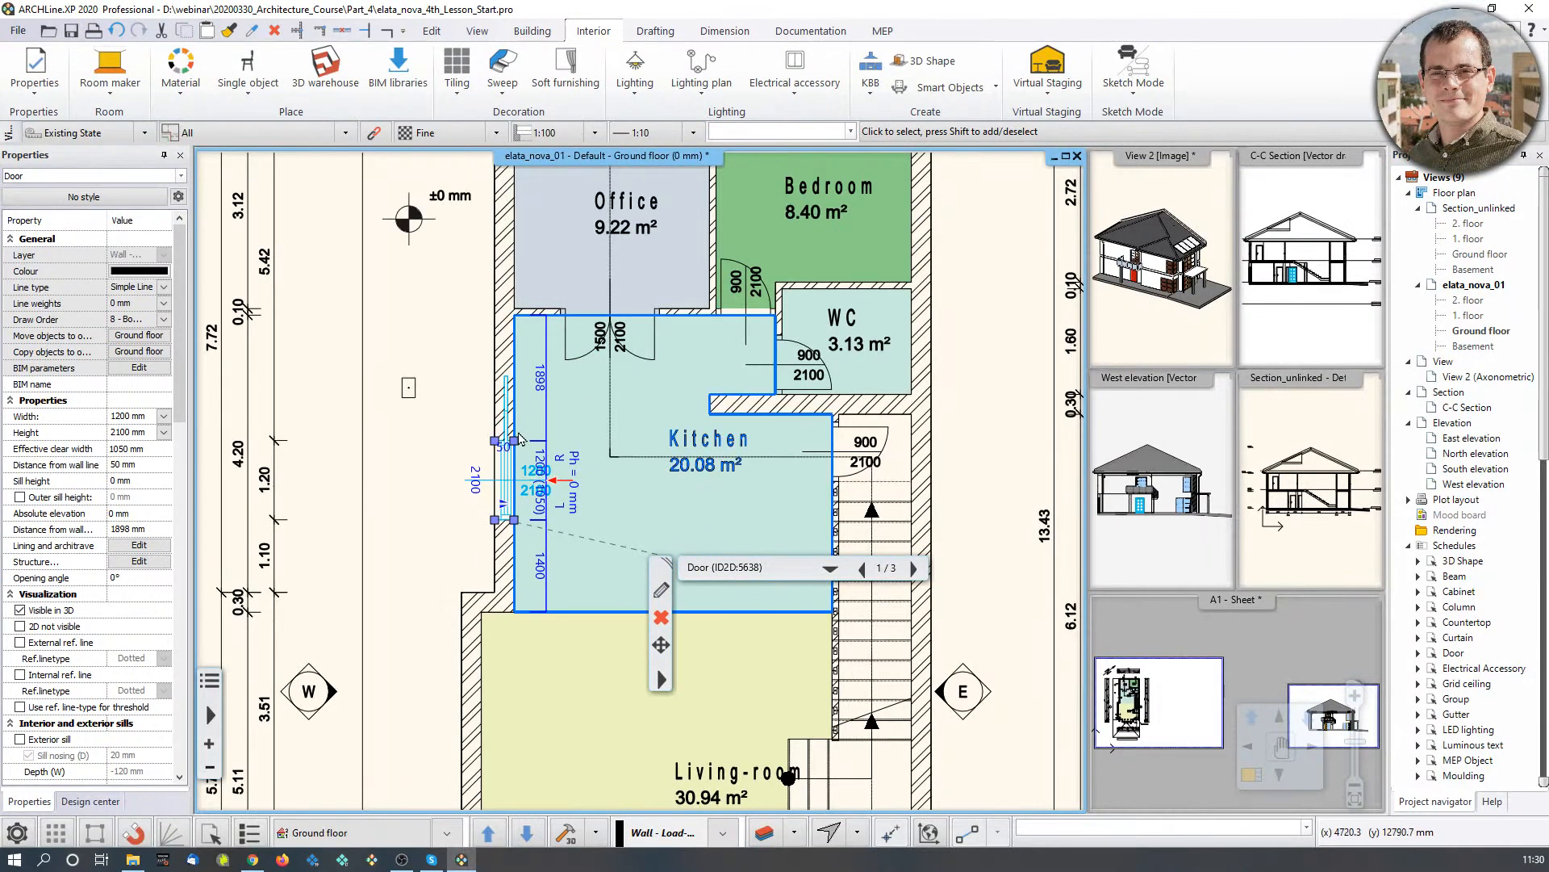
pyautogui.scroll(2, 415, 403)
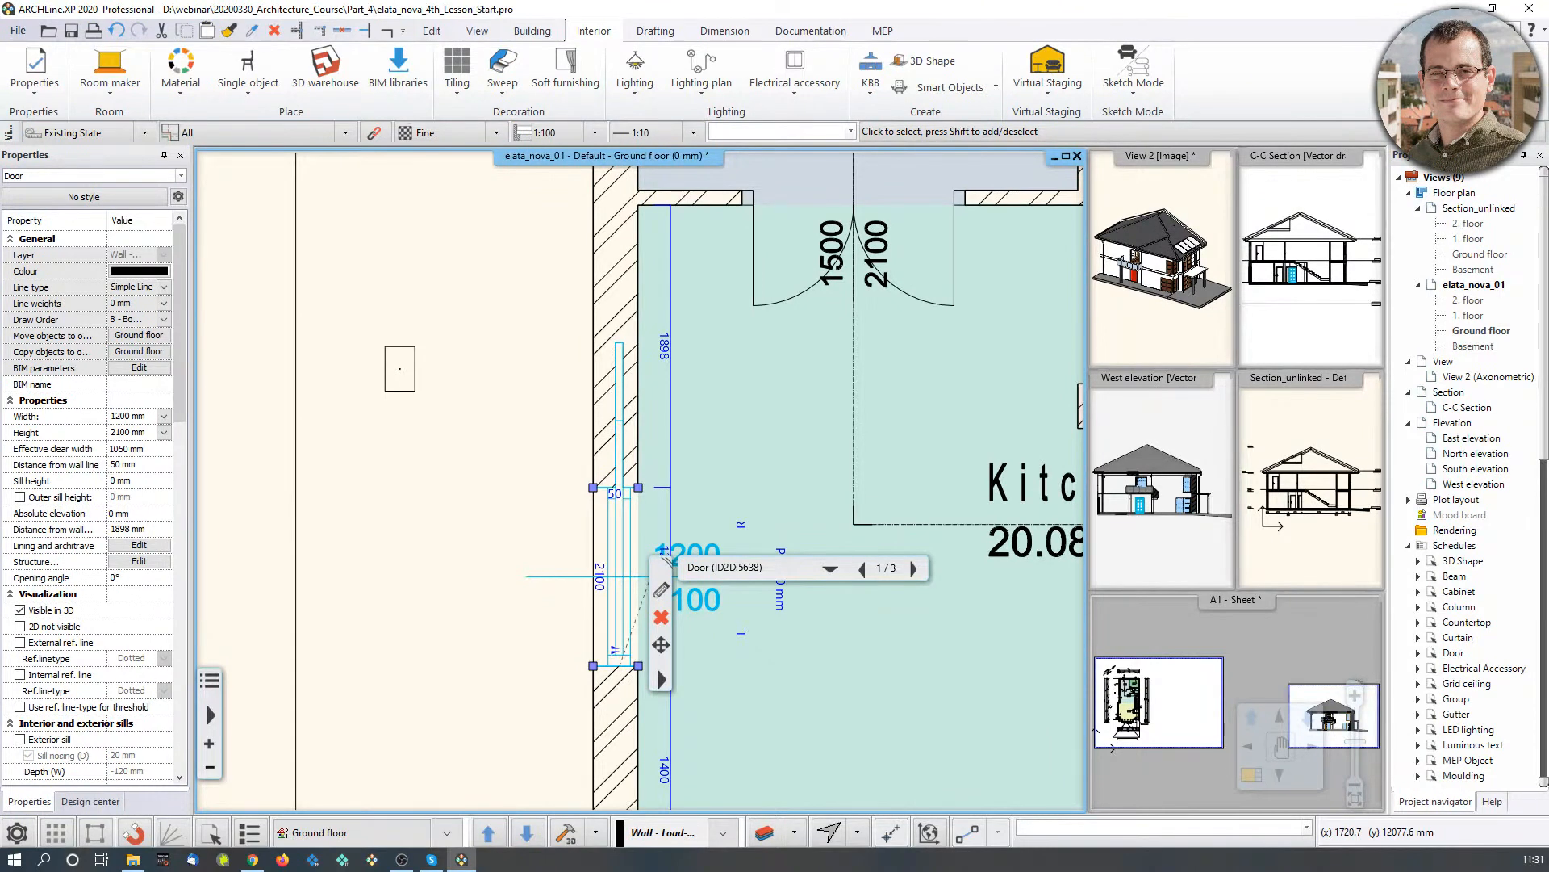
pyautogui.scroll(-1, 34, 402)
pyautogui.scroll(-6, 951, 458)
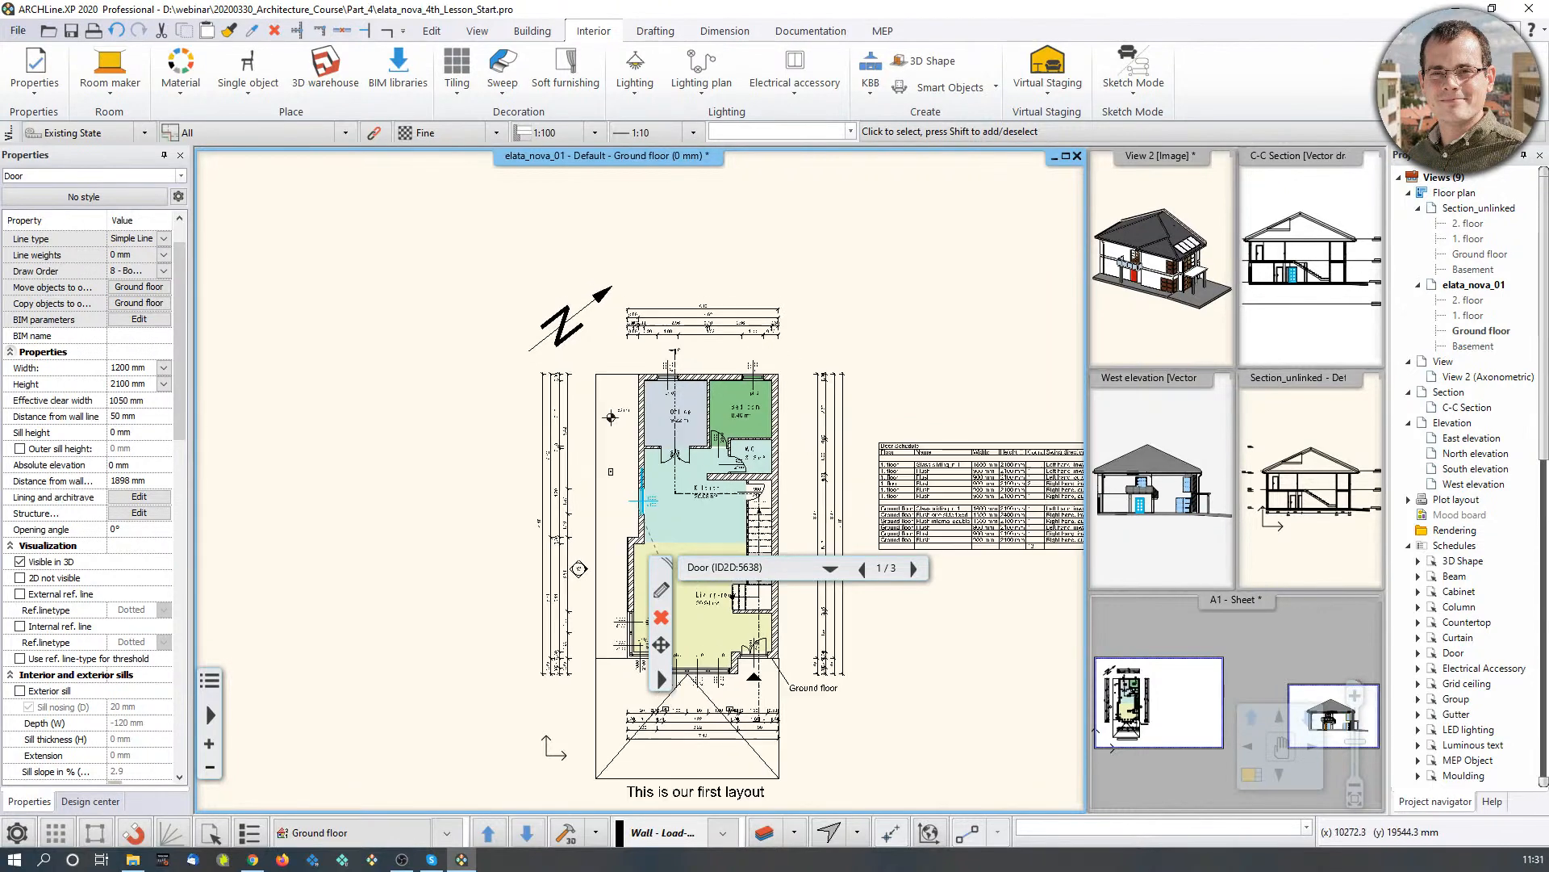
# Step: Open the dimension properties to view the available arrowhead types, and close them without changes
pyautogui.click(725, 31)
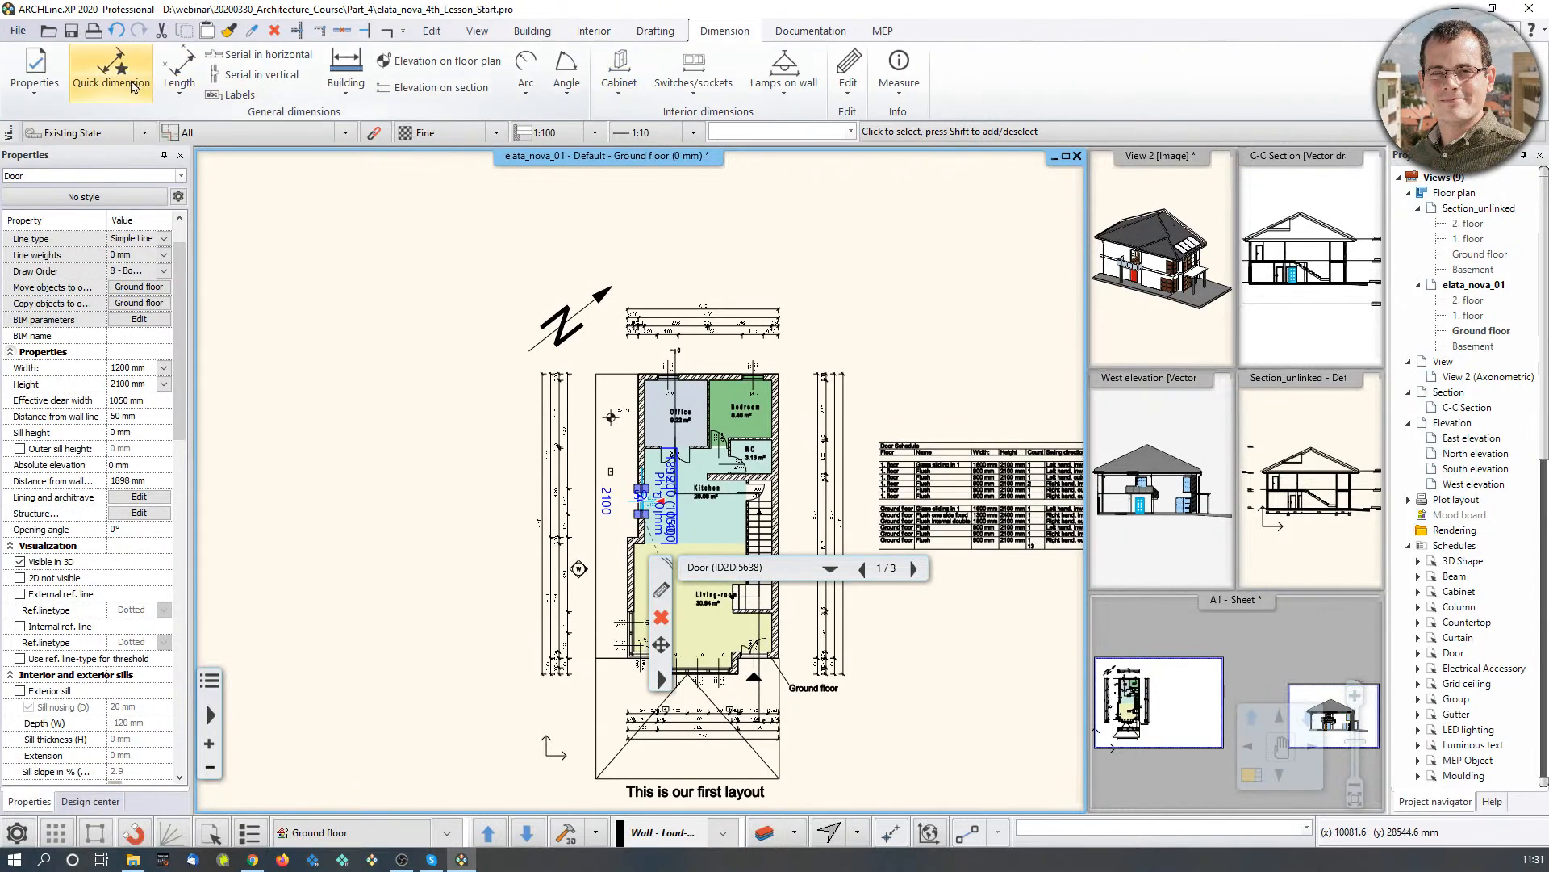
pyautogui.click(51, 86)
pyautogui.click(55, 119)
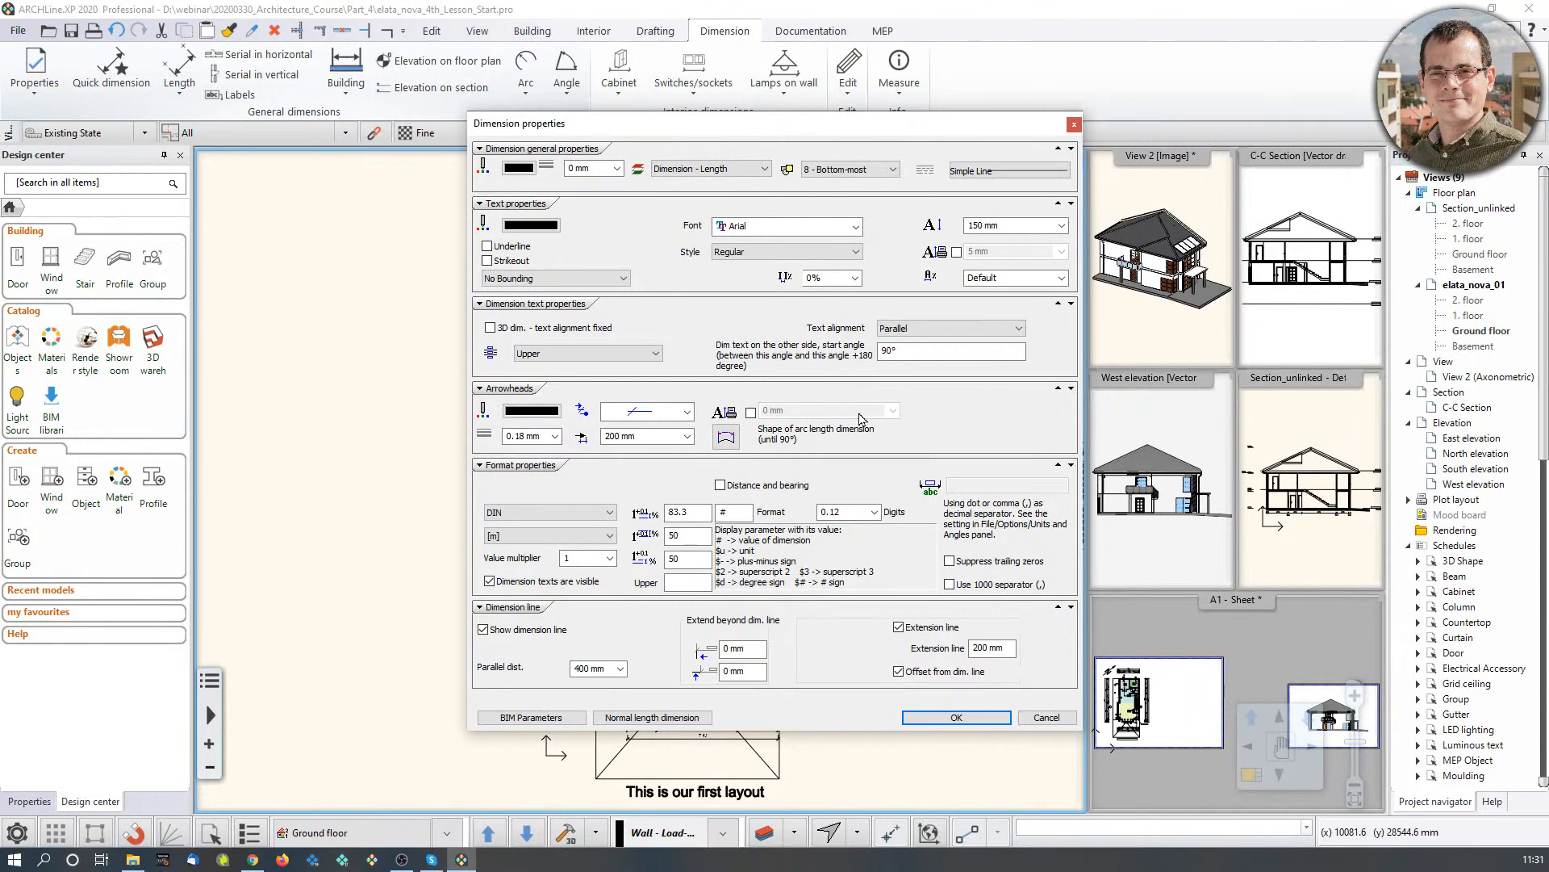
pyautogui.click(687, 412)
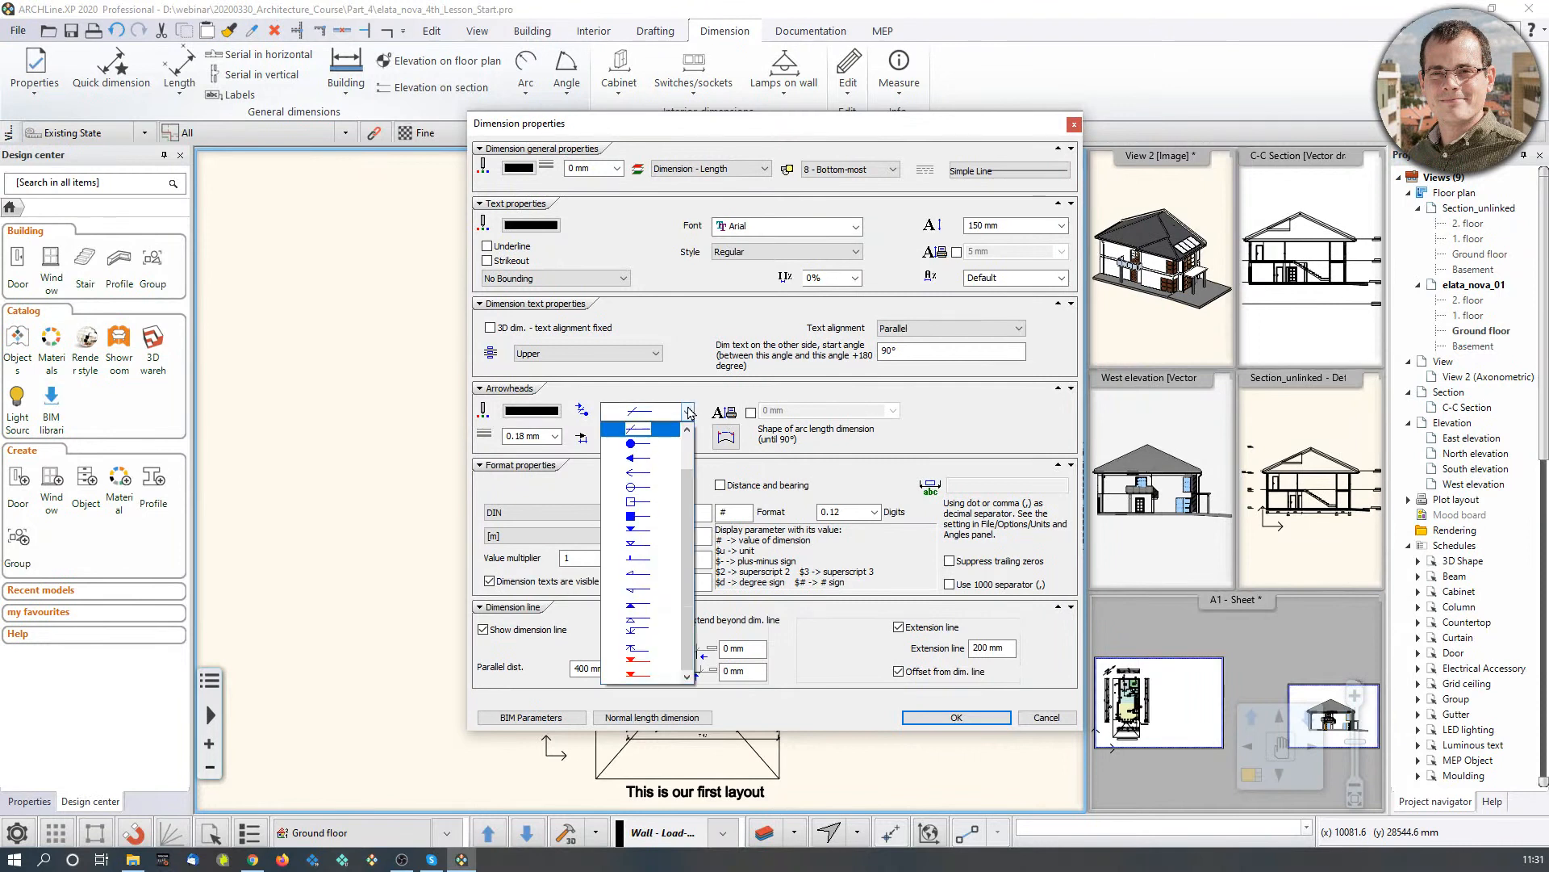
pyautogui.click(710, 342)
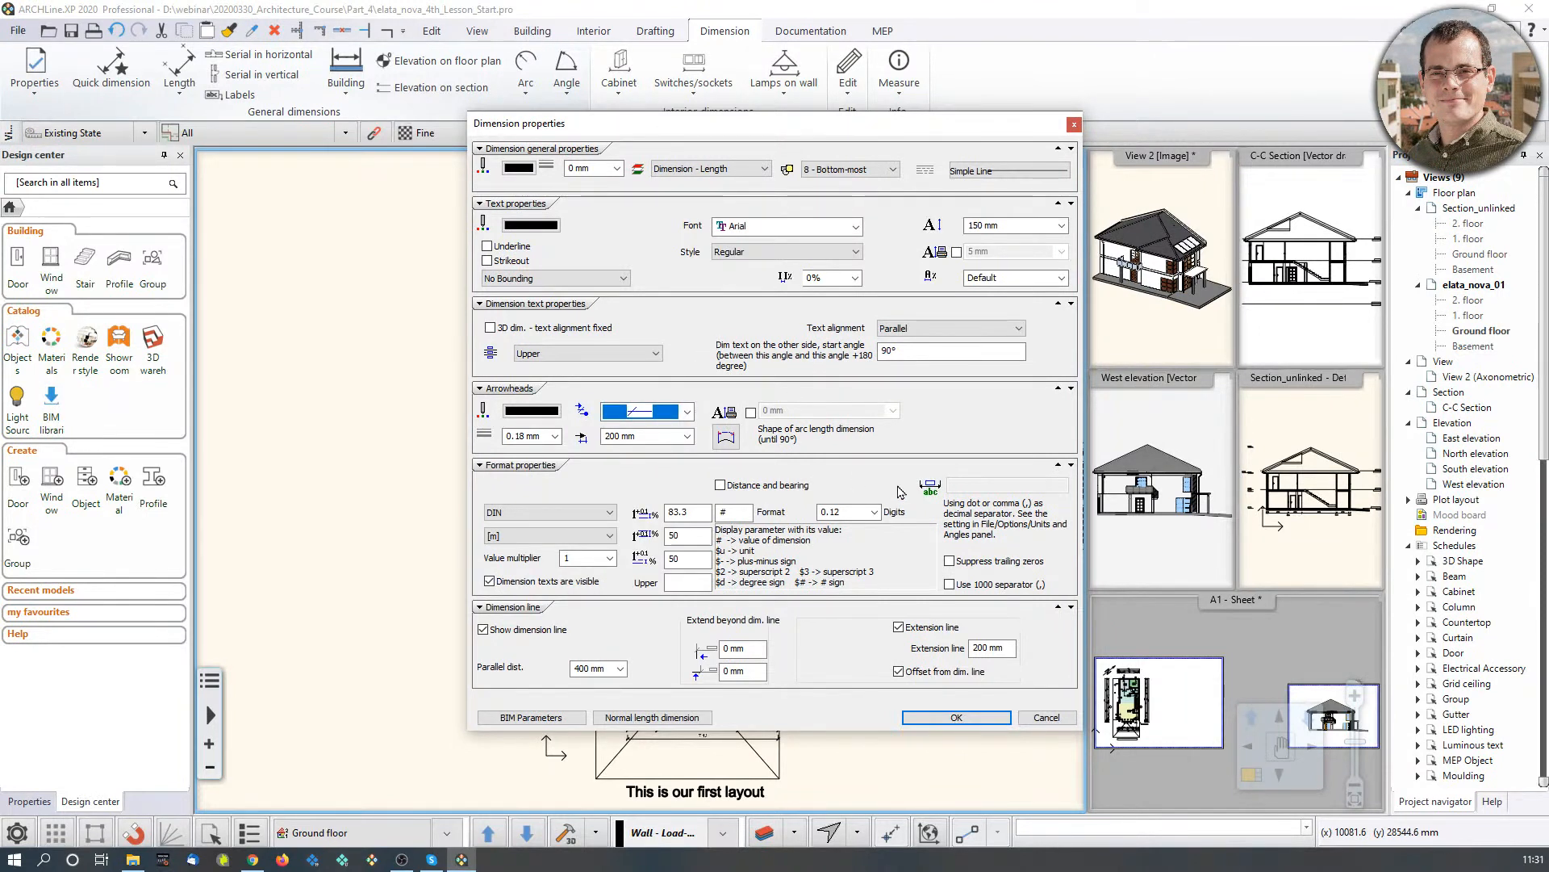
pyautogui.click(1049, 718)
# Step: Select the overall dimension above the ground floor plan to view its properties, and deselect it
pyautogui.scroll(4, 664, 427)
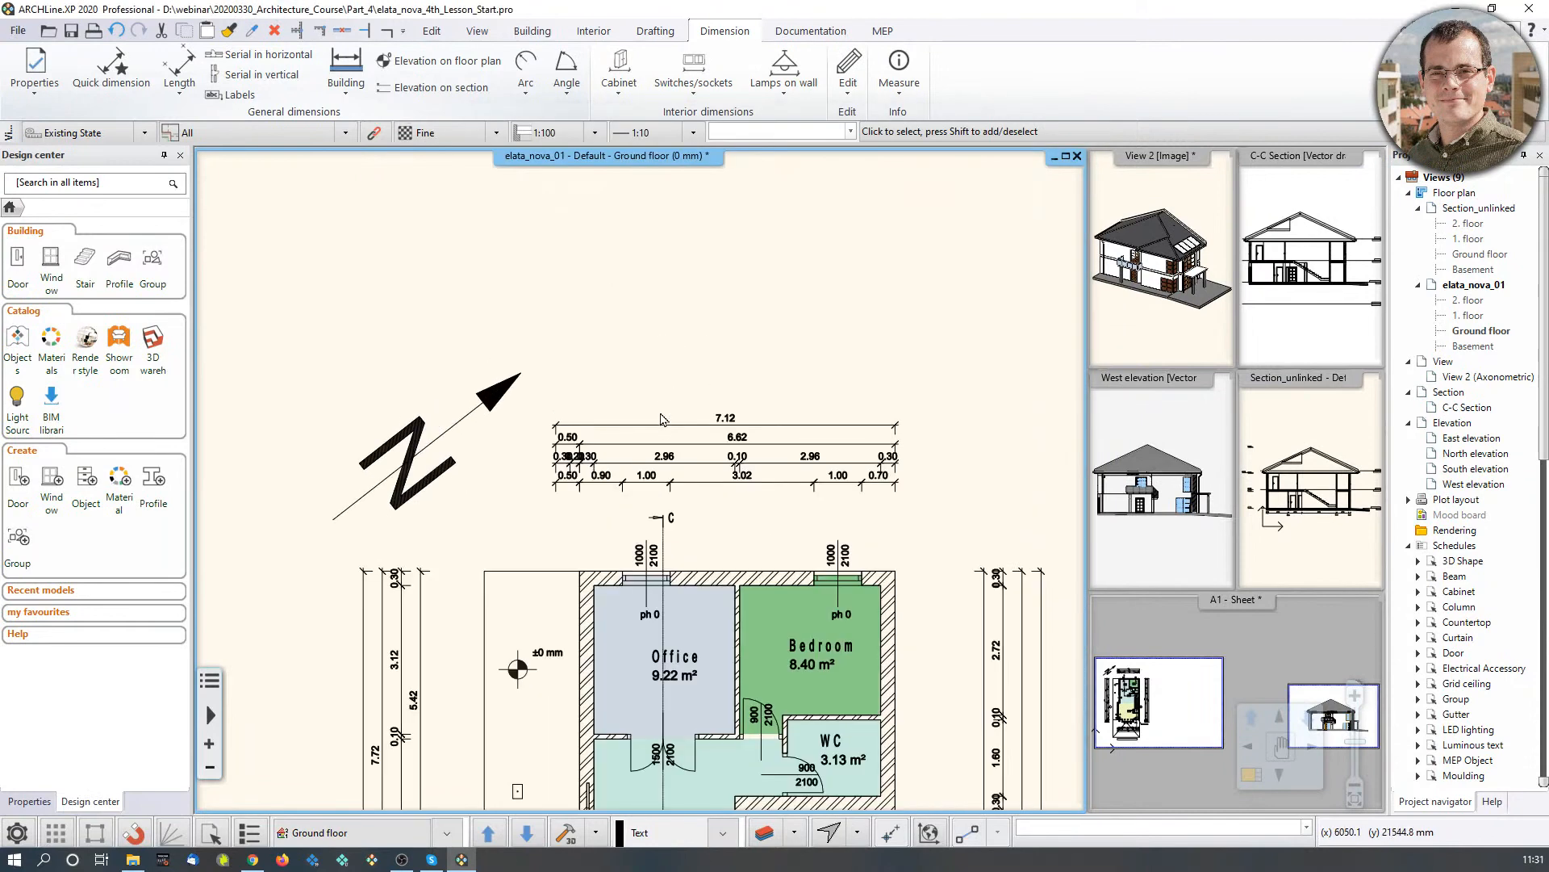
pyautogui.click(664, 424)
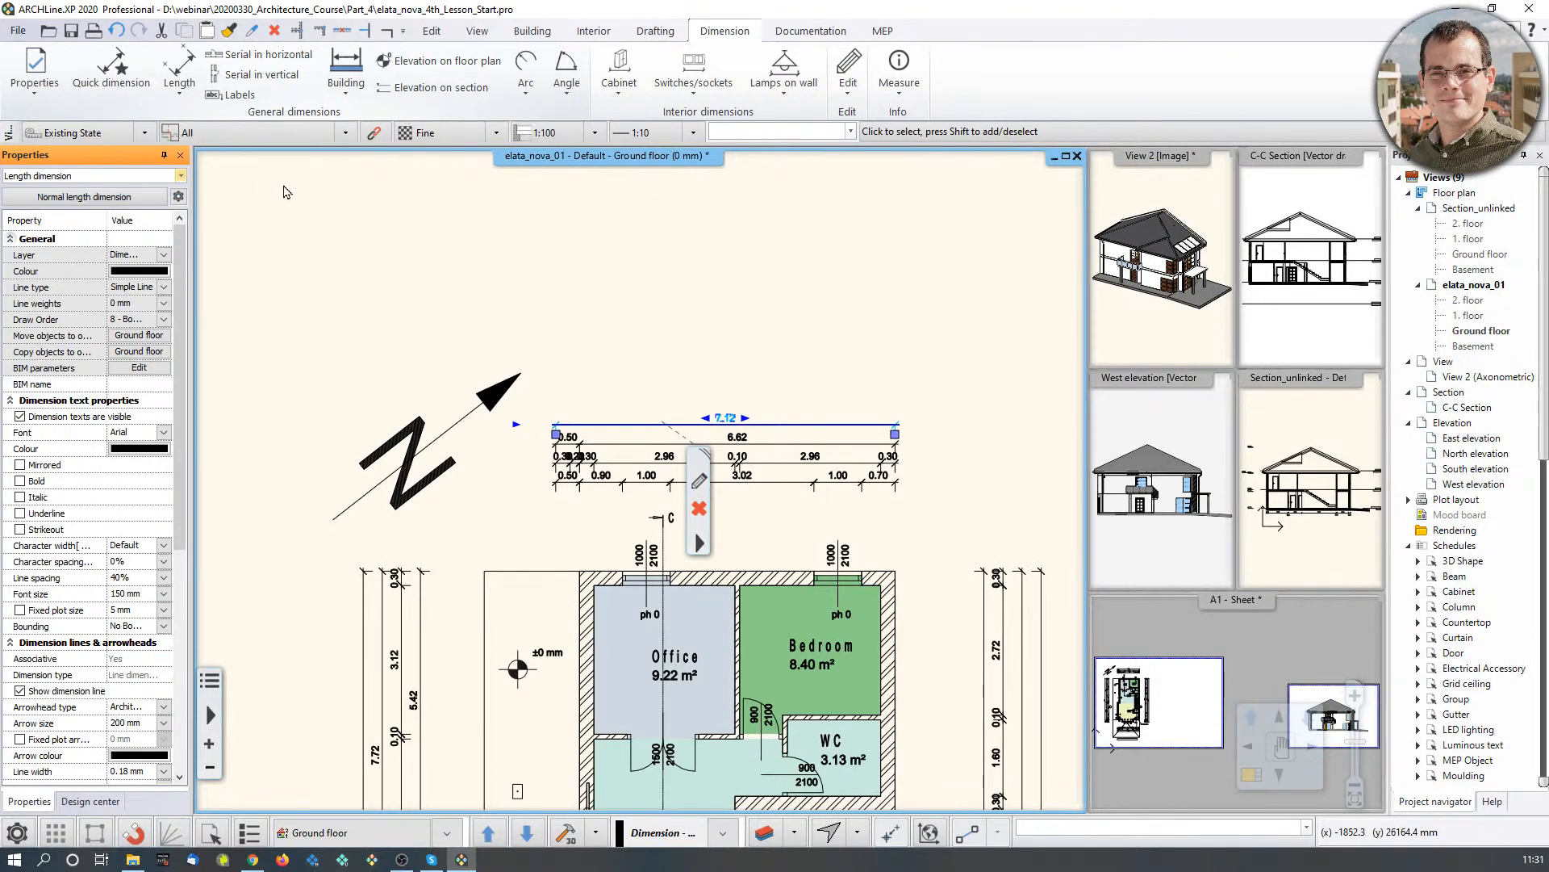
pyautogui.scroll(-1, 597, 345)
pyautogui.click(597, 345)
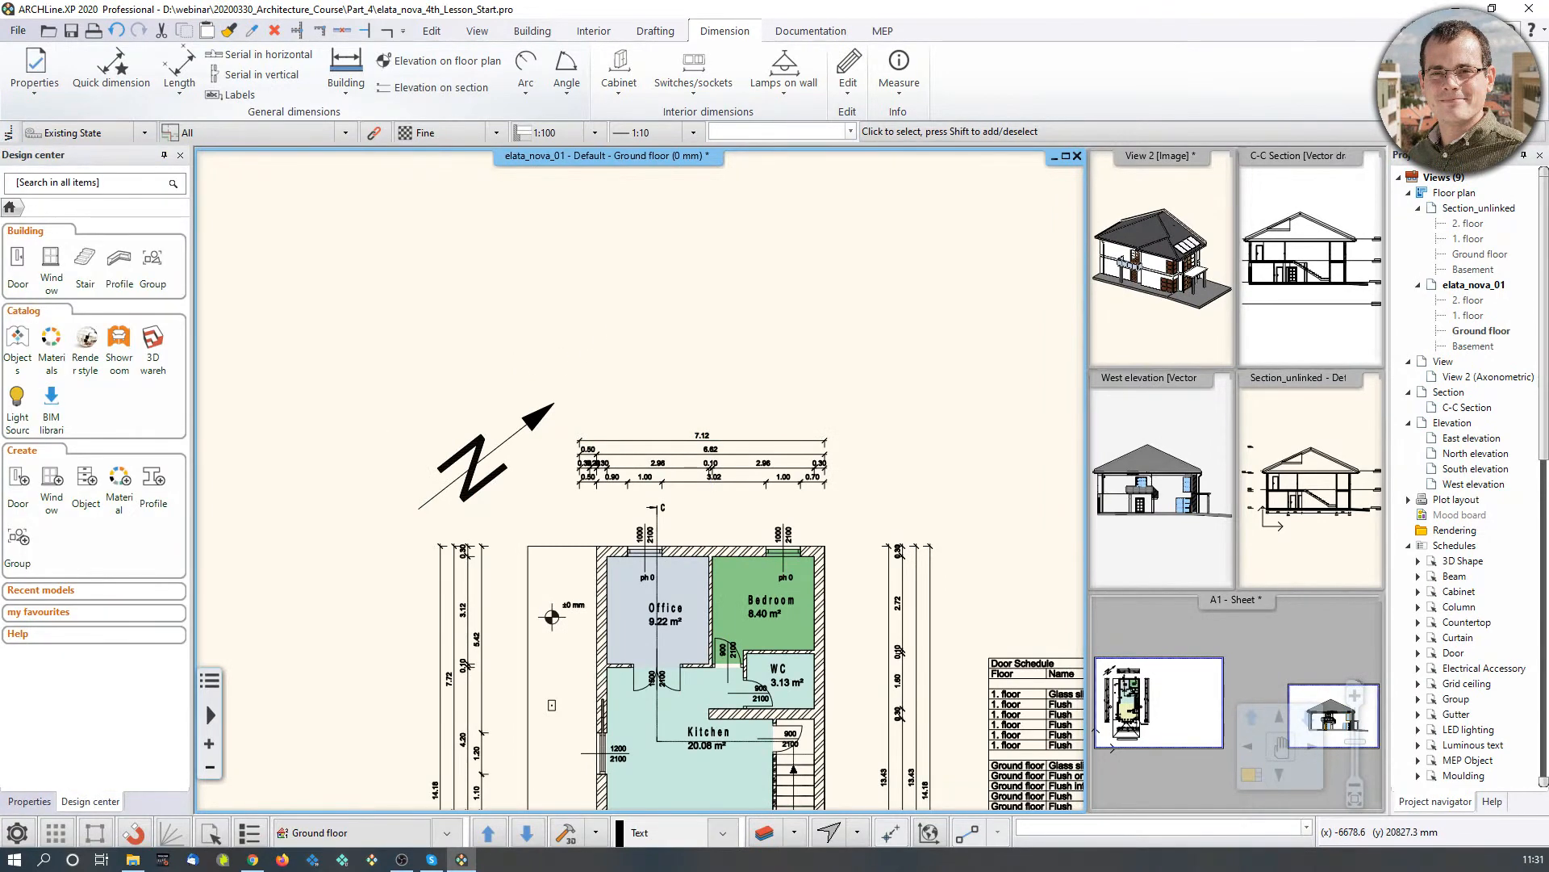
pyautogui.scroll(2, 684, 340)
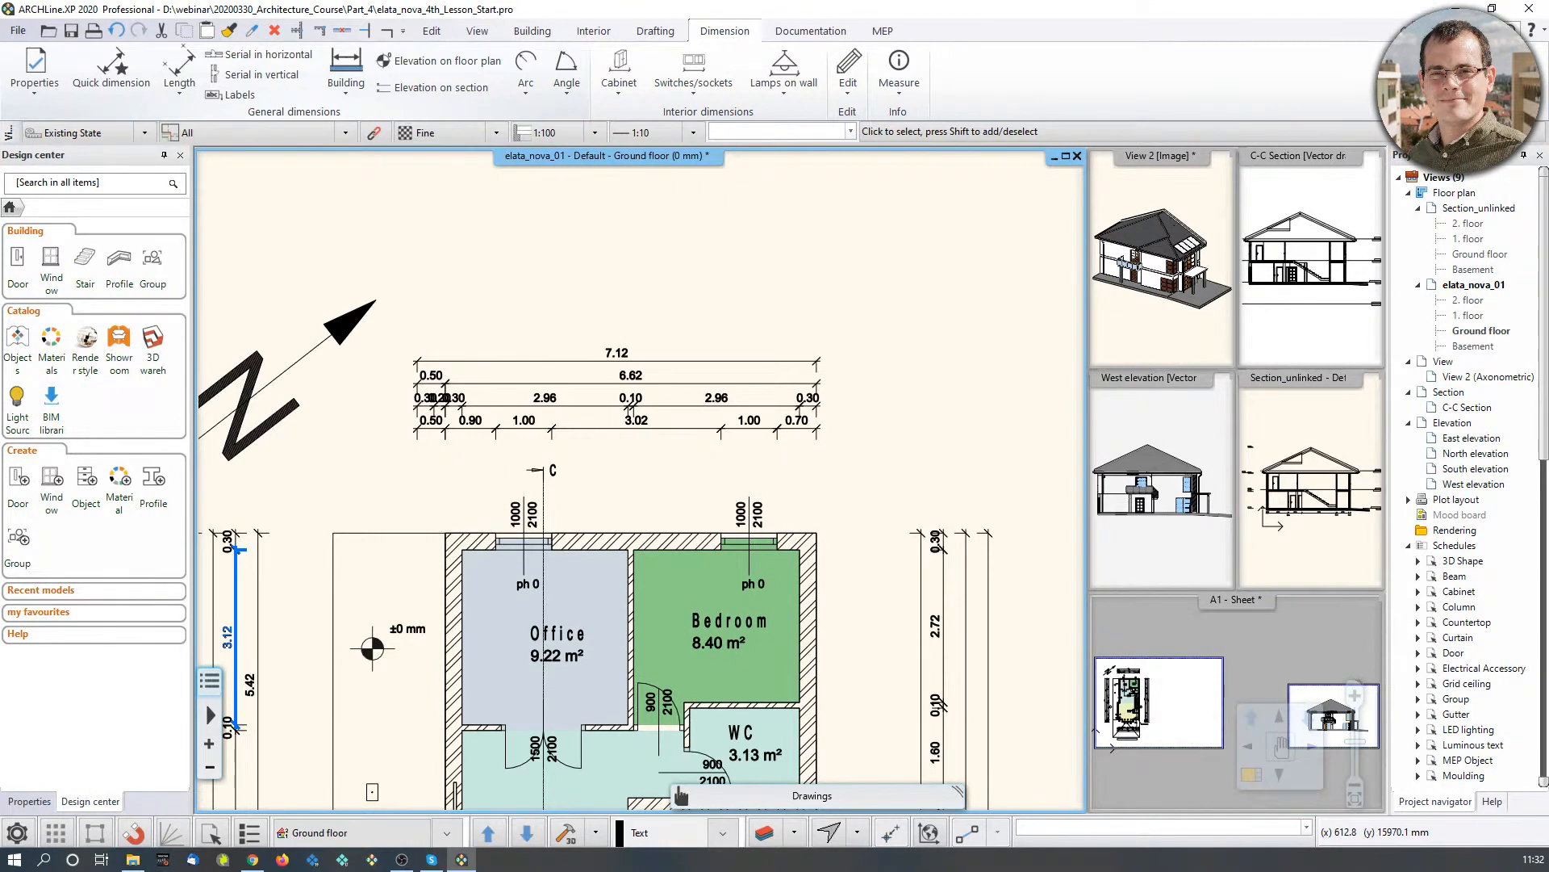
# Step: Switch to File Explorer to look through the project files in the Webinar_PRO_Files folder, and move its window away
pyautogui.click(128, 864)
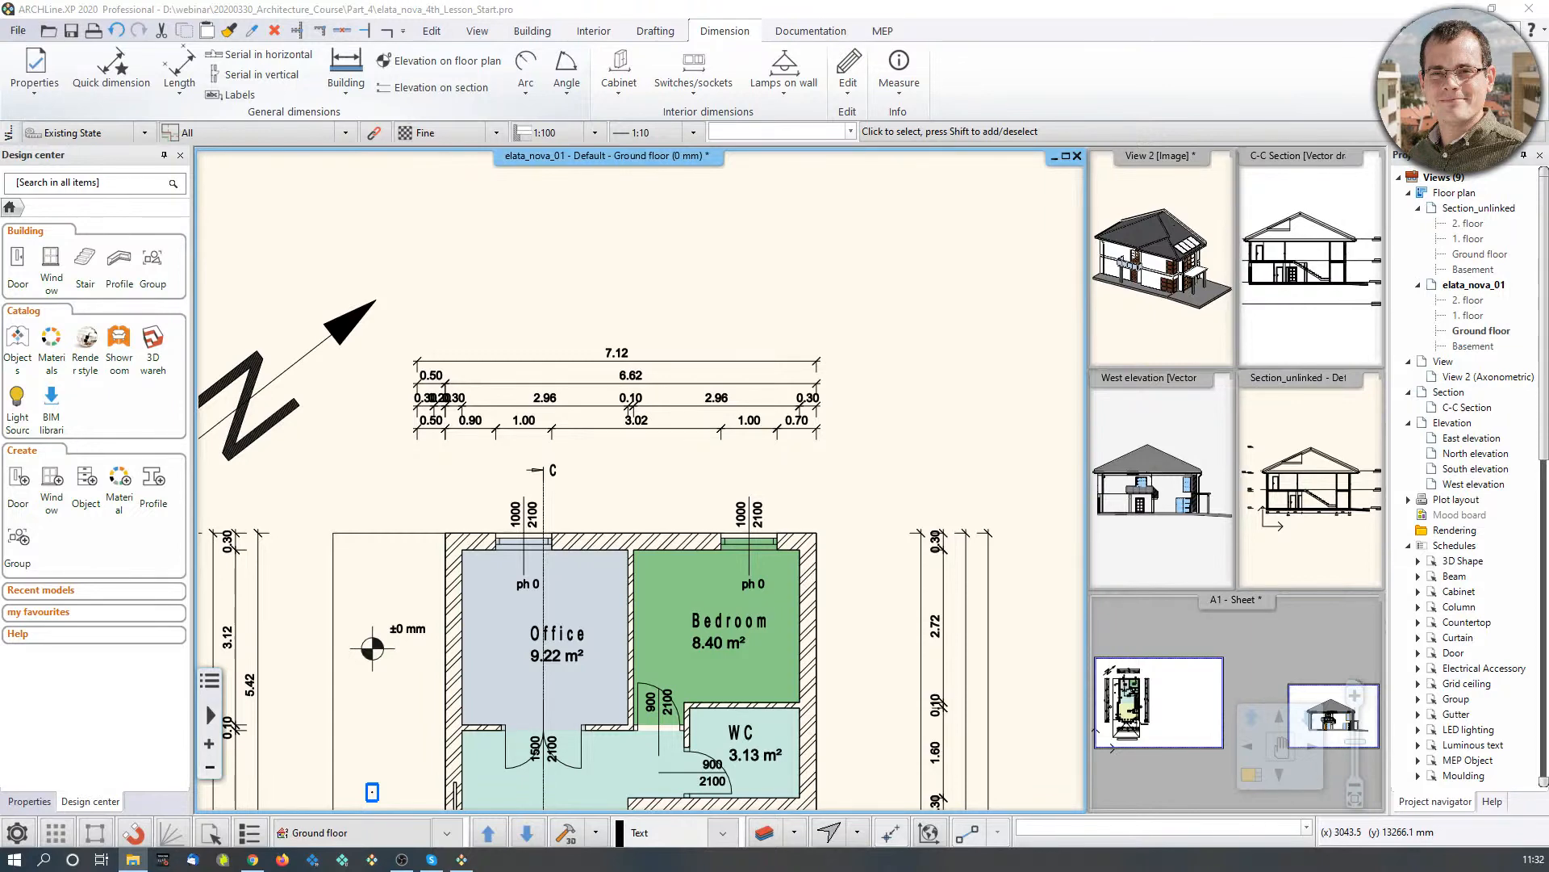
pyautogui.moveTo(0, 149); pyautogui.dragTo(212, 118)
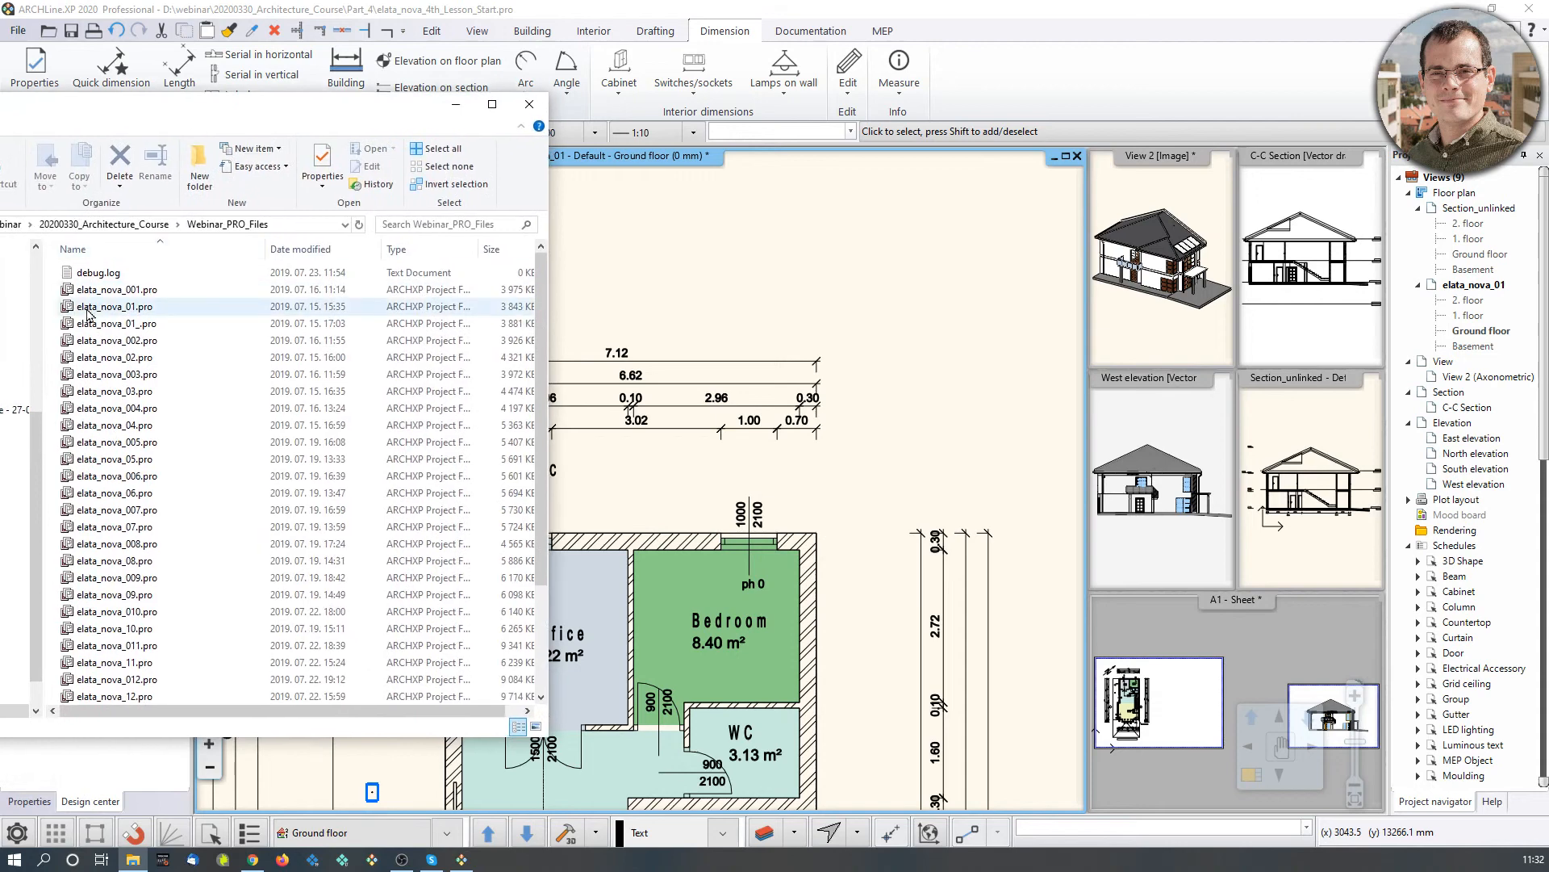
pyautogui.scroll(-3, 133, 660)
pyautogui.scroll(3, 129, 650)
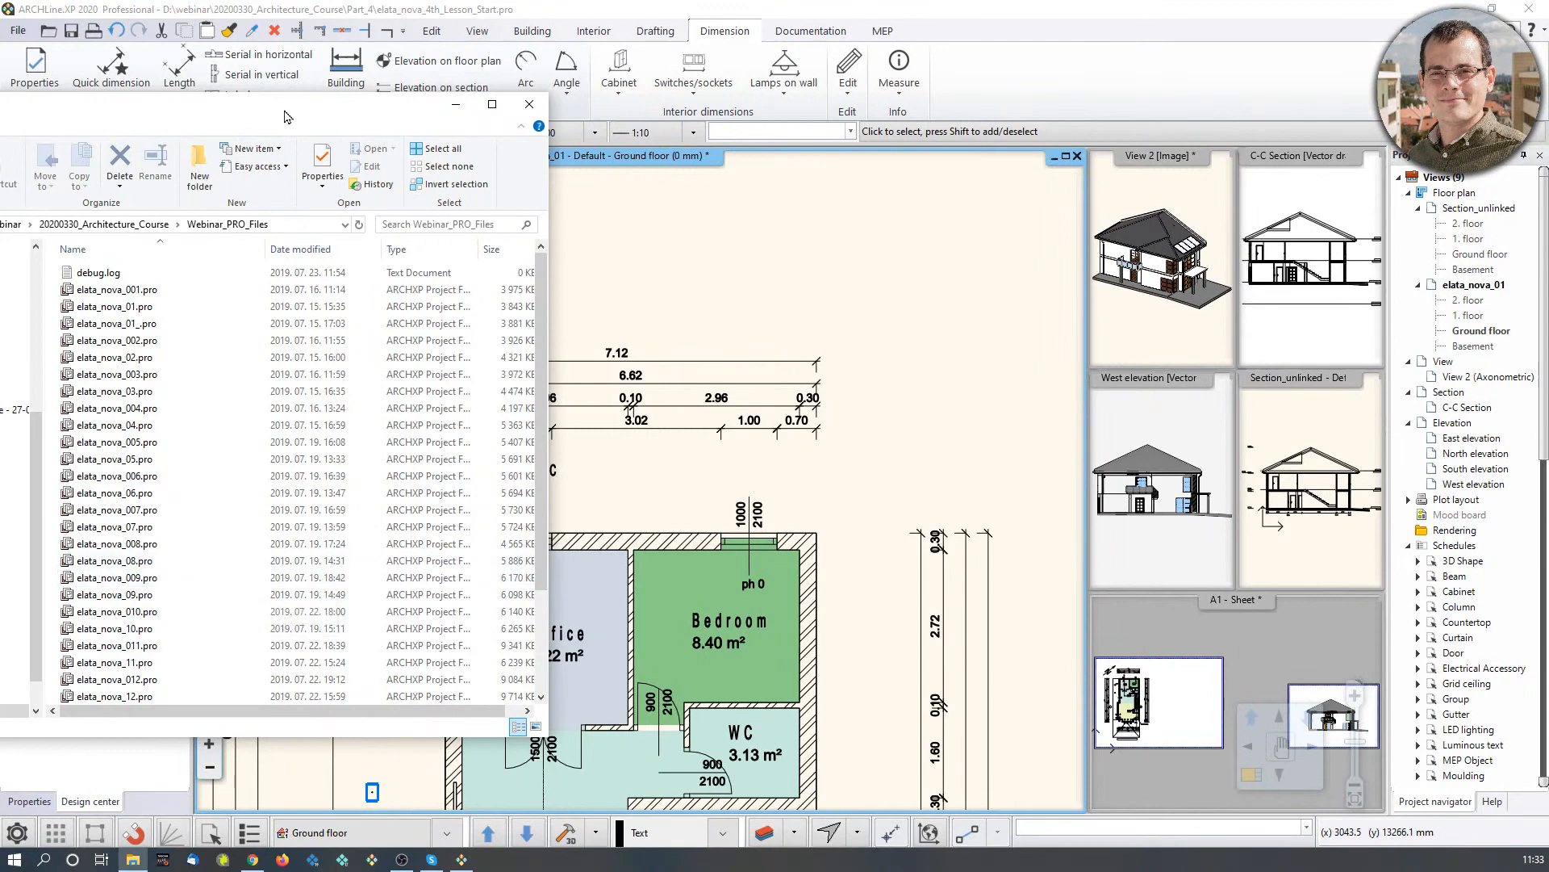
pyautogui.moveTo(291, 111); pyautogui.dragTo(0, 171)
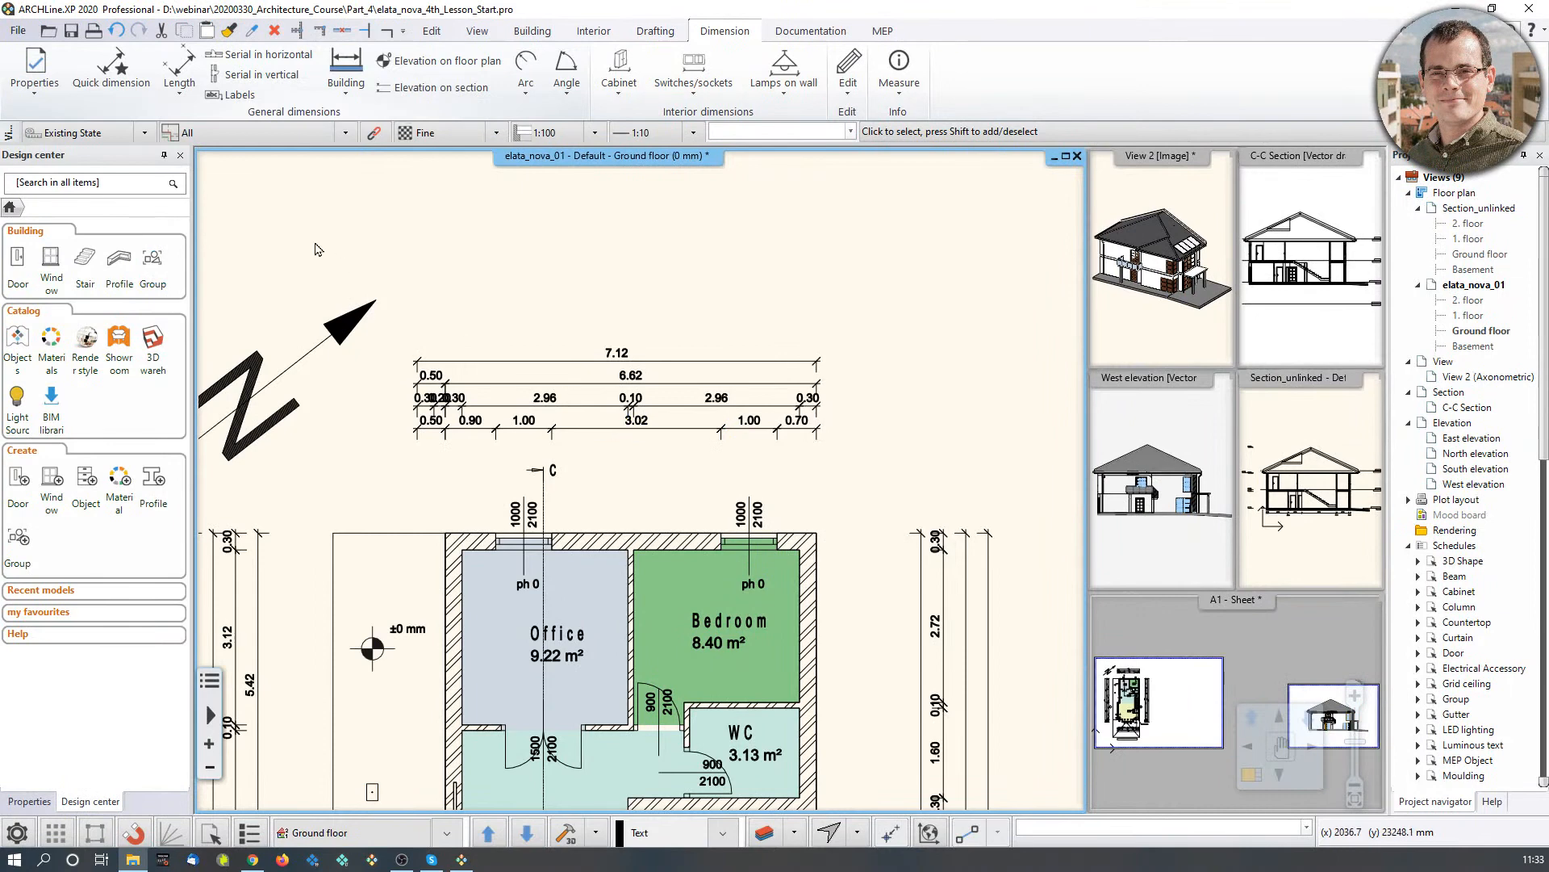
# Step: Look through the available project export formats, such as IFC, DWG and Sketchup, and leave them without exporting
pyautogui.moveTo(315, 243); pyautogui.dragTo(329, 233, button='middle')
pyautogui.scroll(-1, 329, 232)
pyautogui.moveTo(231, 269); pyautogui.dragTo(242, 220, button='middle')
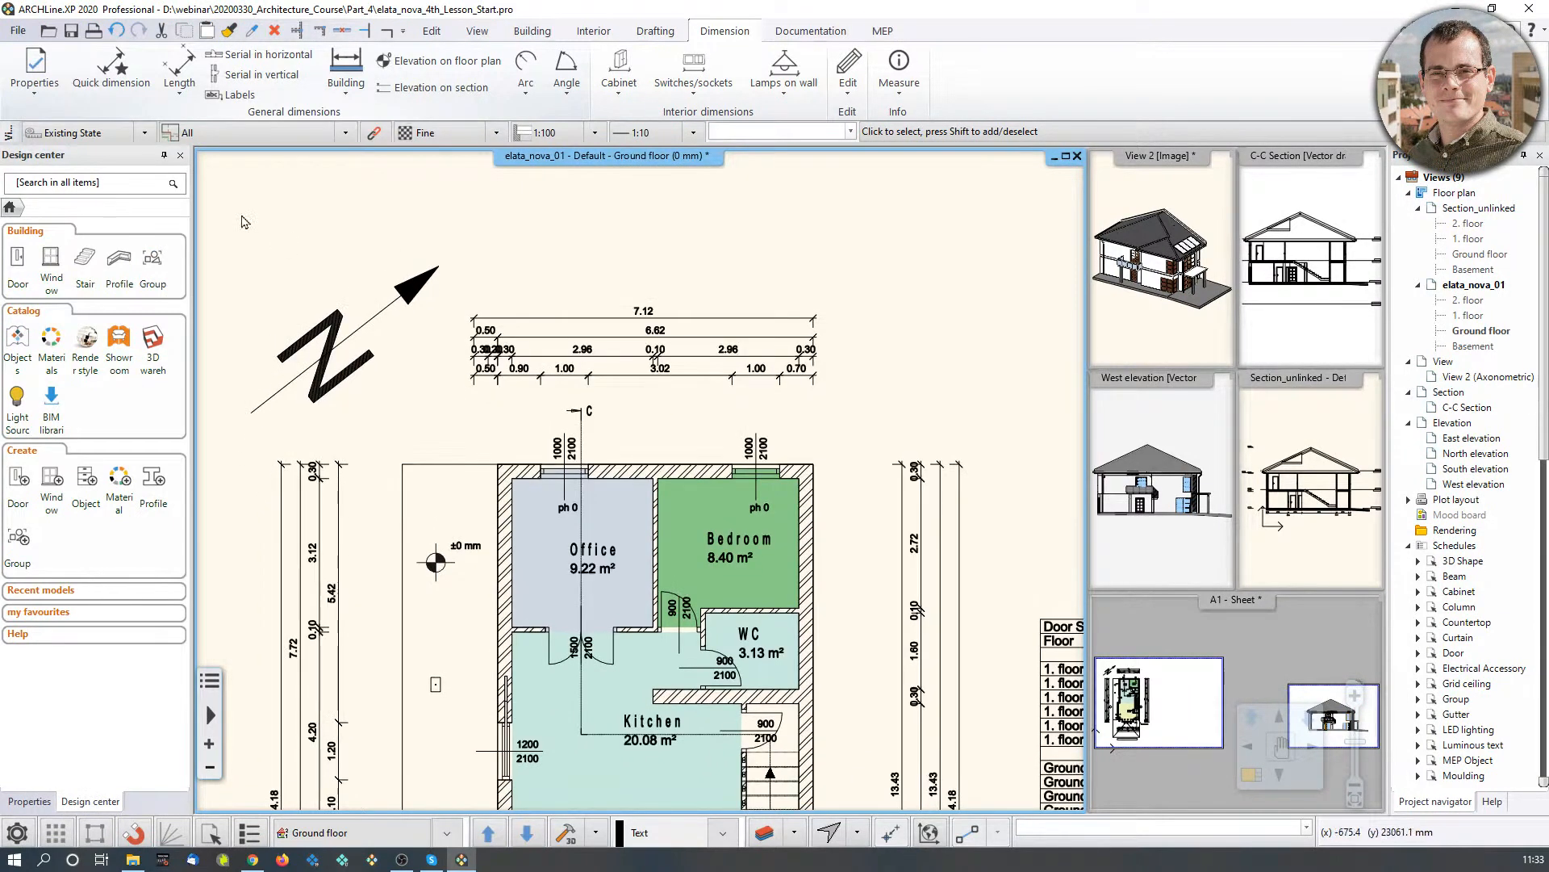
pyautogui.click(18, 32)
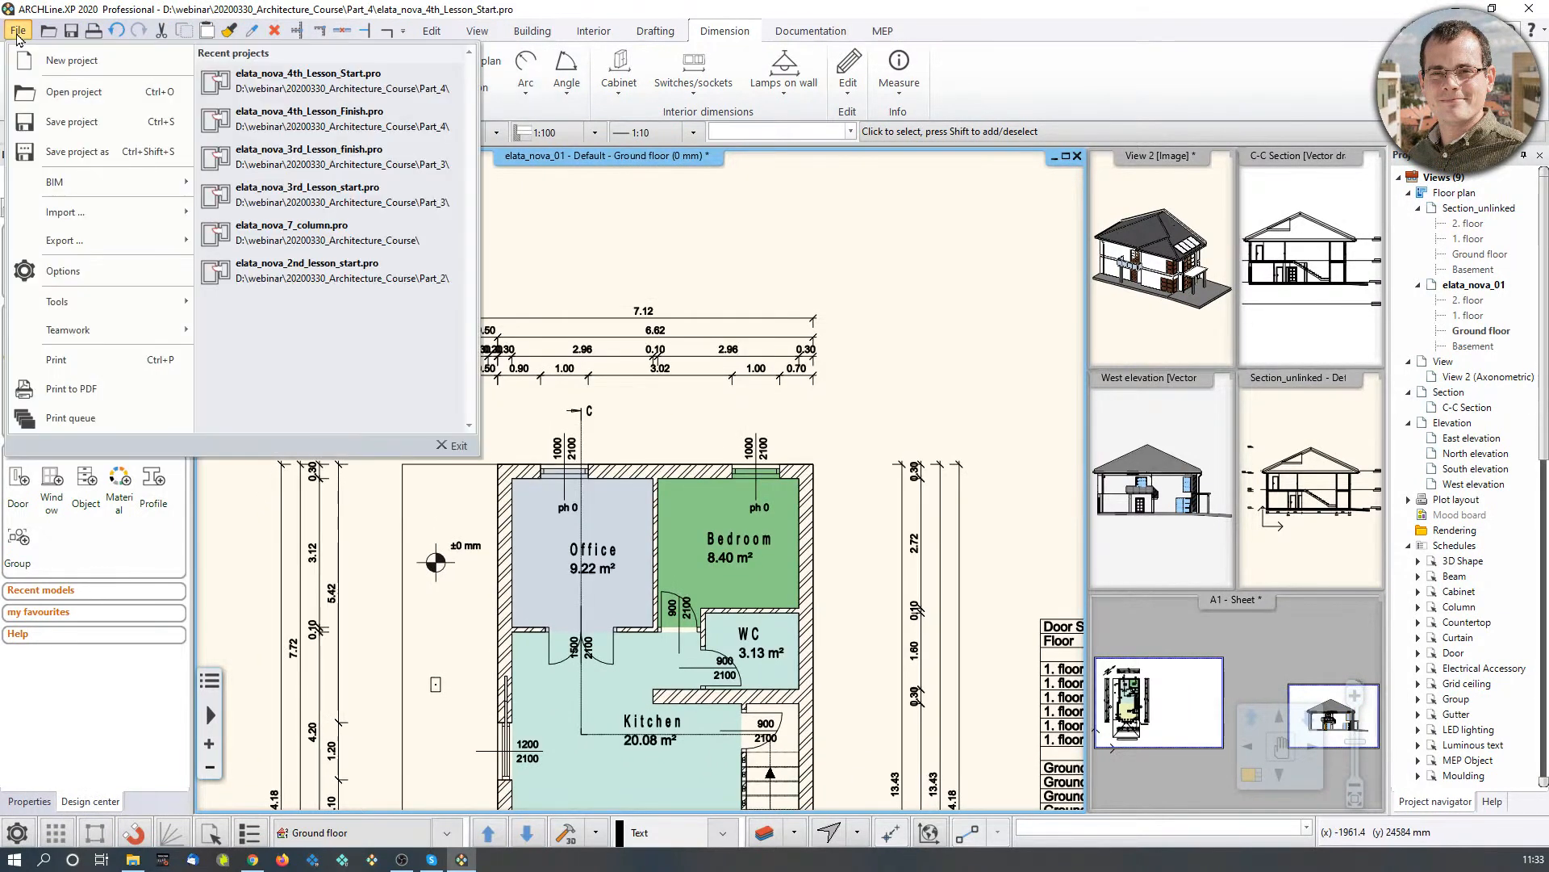
pyautogui.moveTo(159, 253)
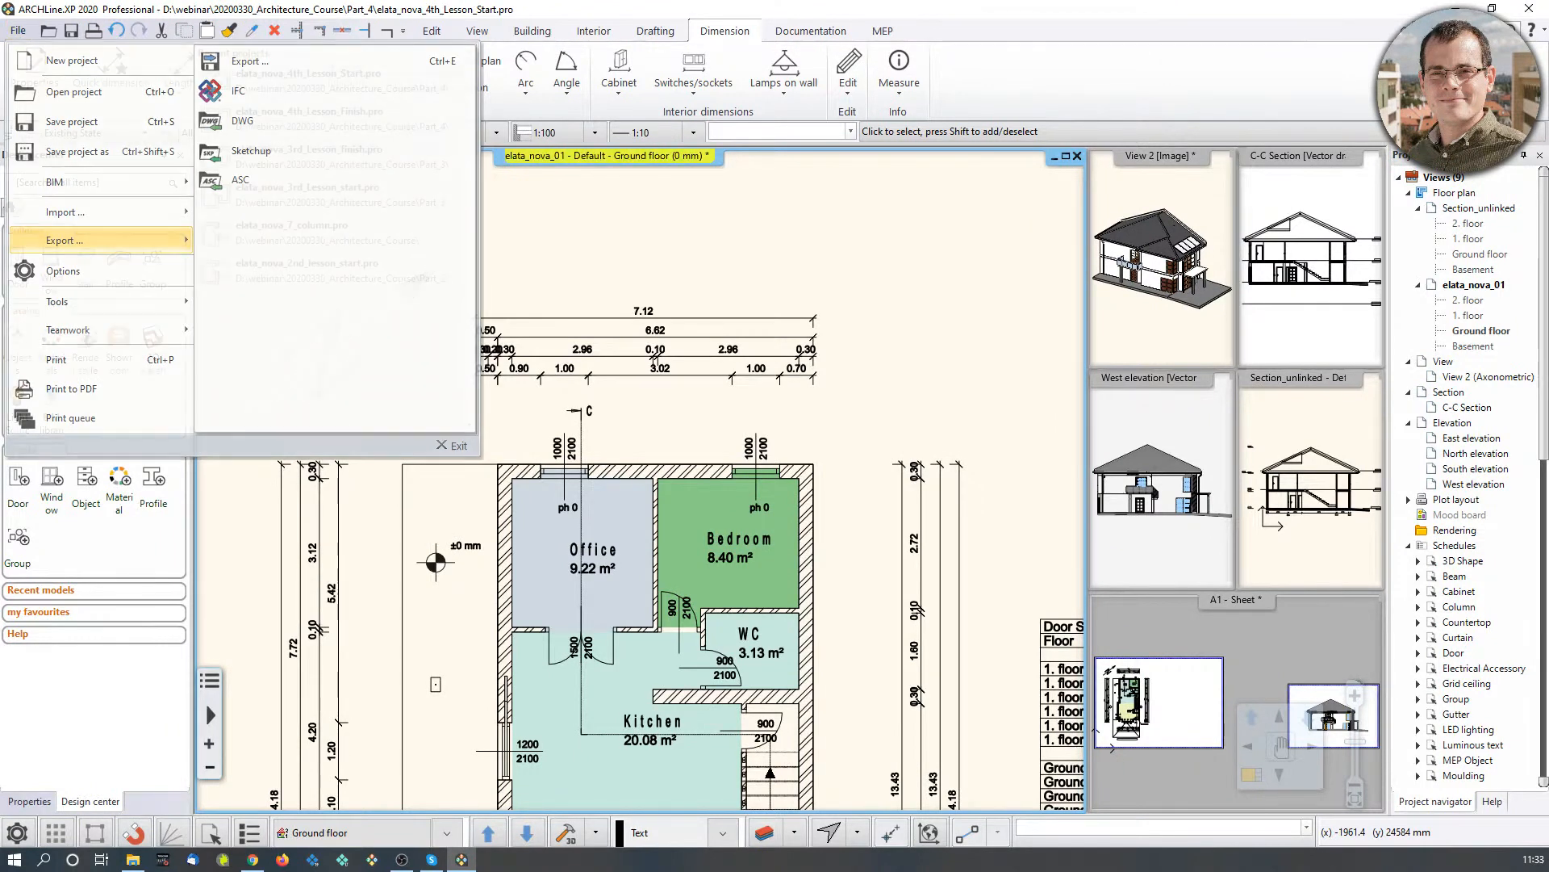
pyautogui.press('Escape')
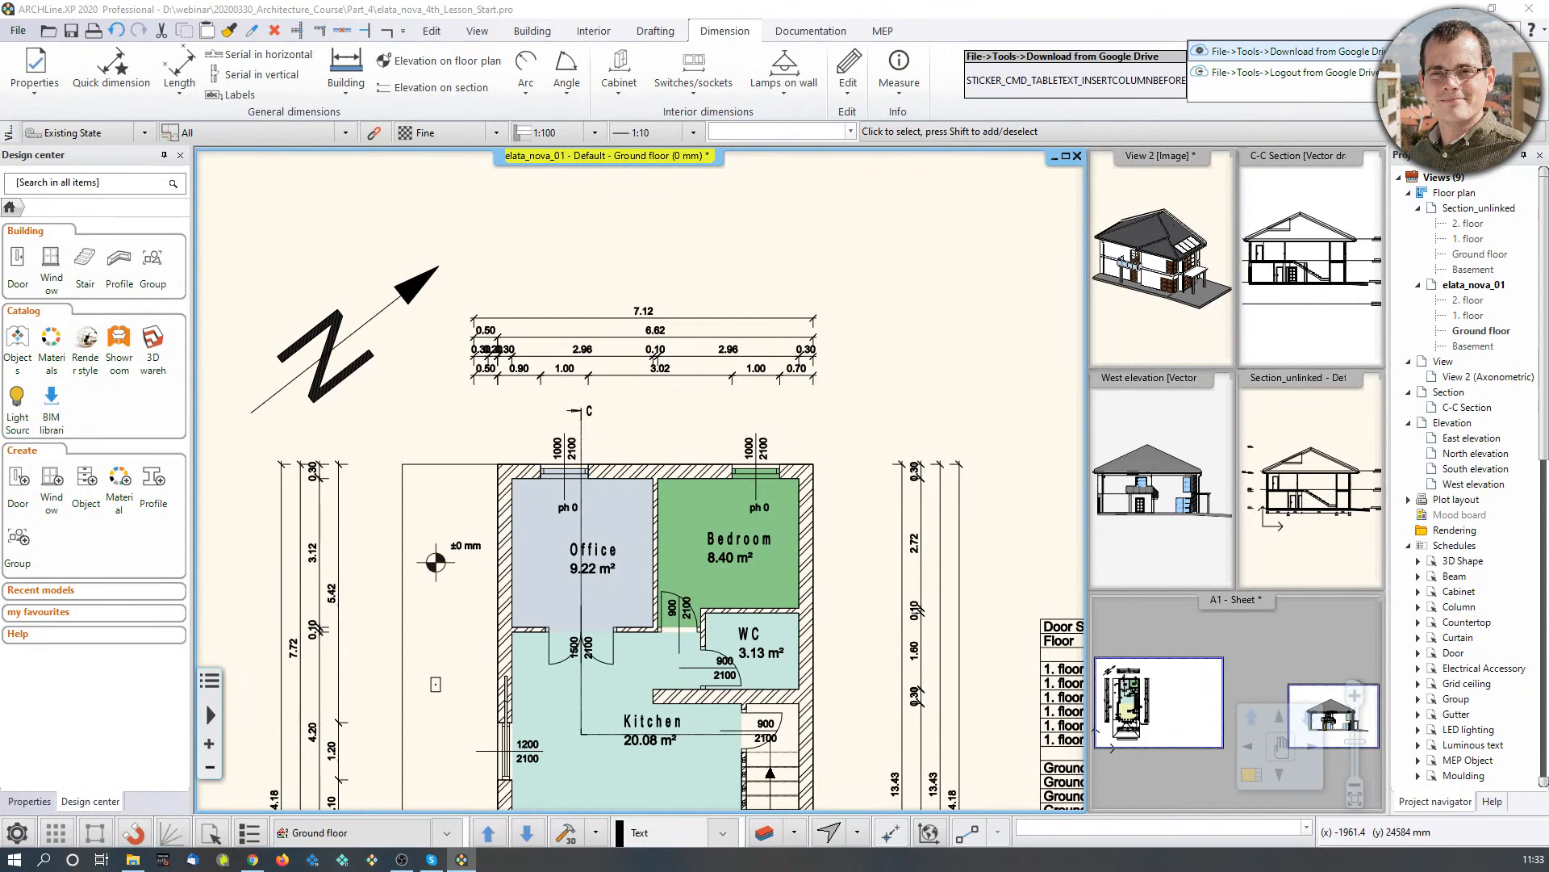
# Step: Look up the Download from Google Drive option among the project tools
pyautogui.click(17, 30)
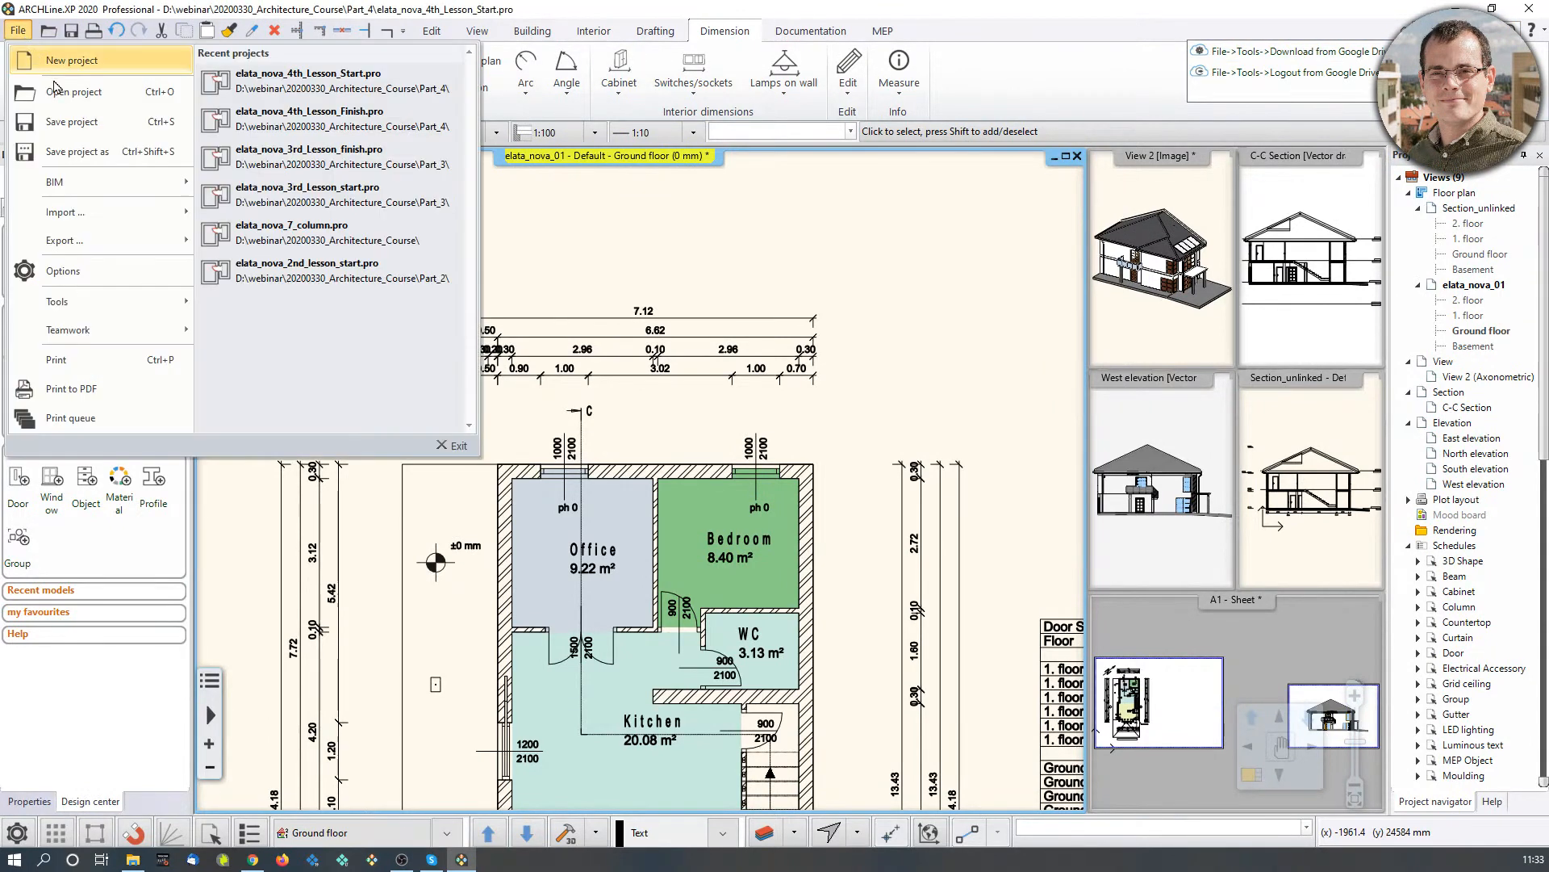
pyautogui.moveTo(125, 301)
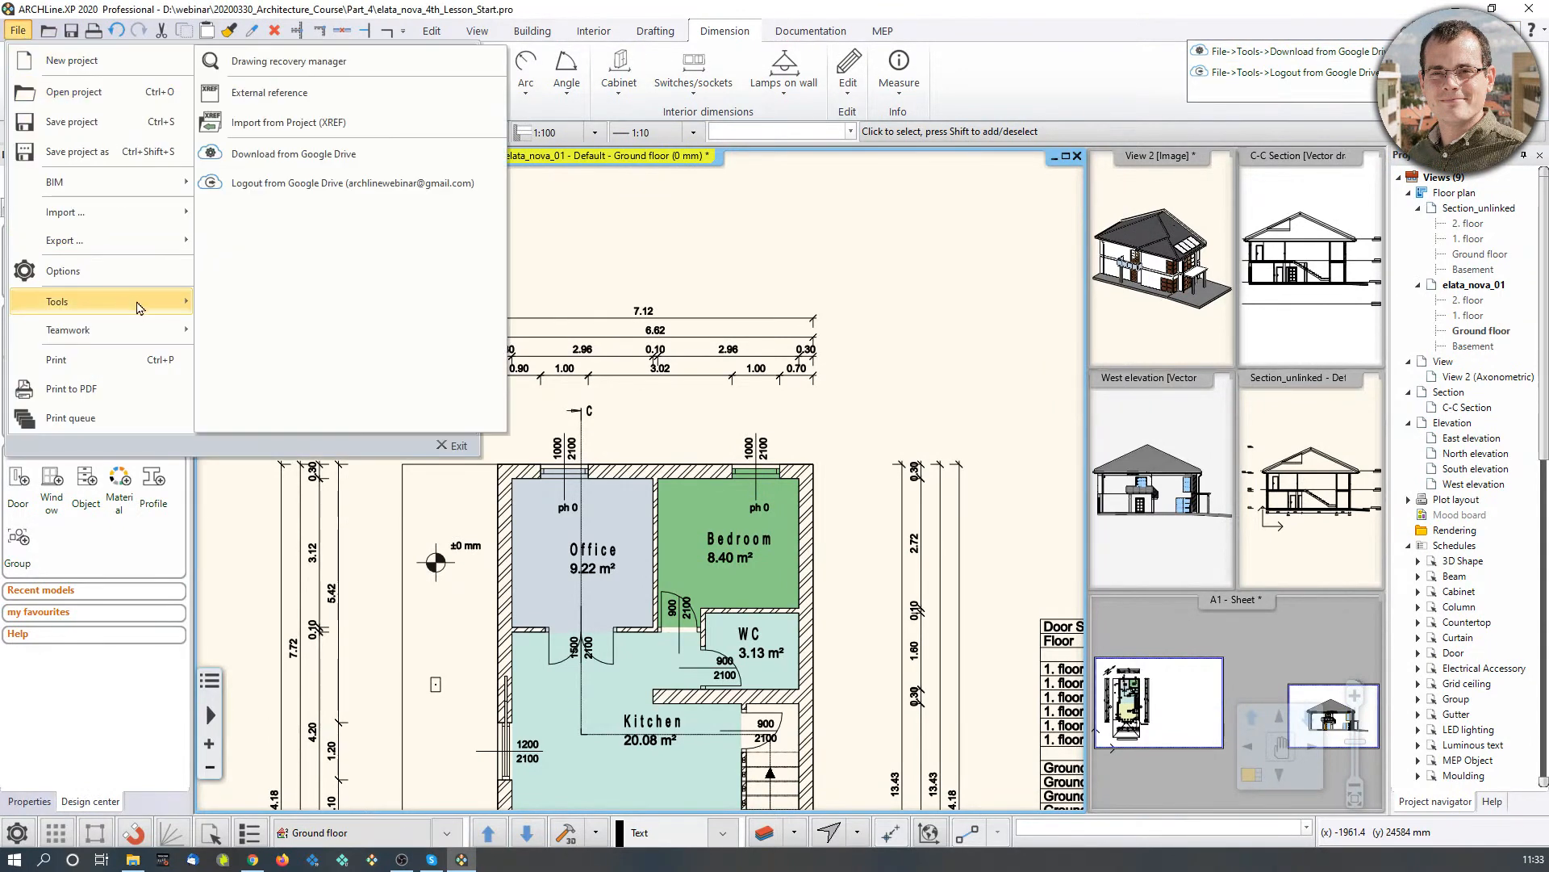
pyautogui.click(375, 155)
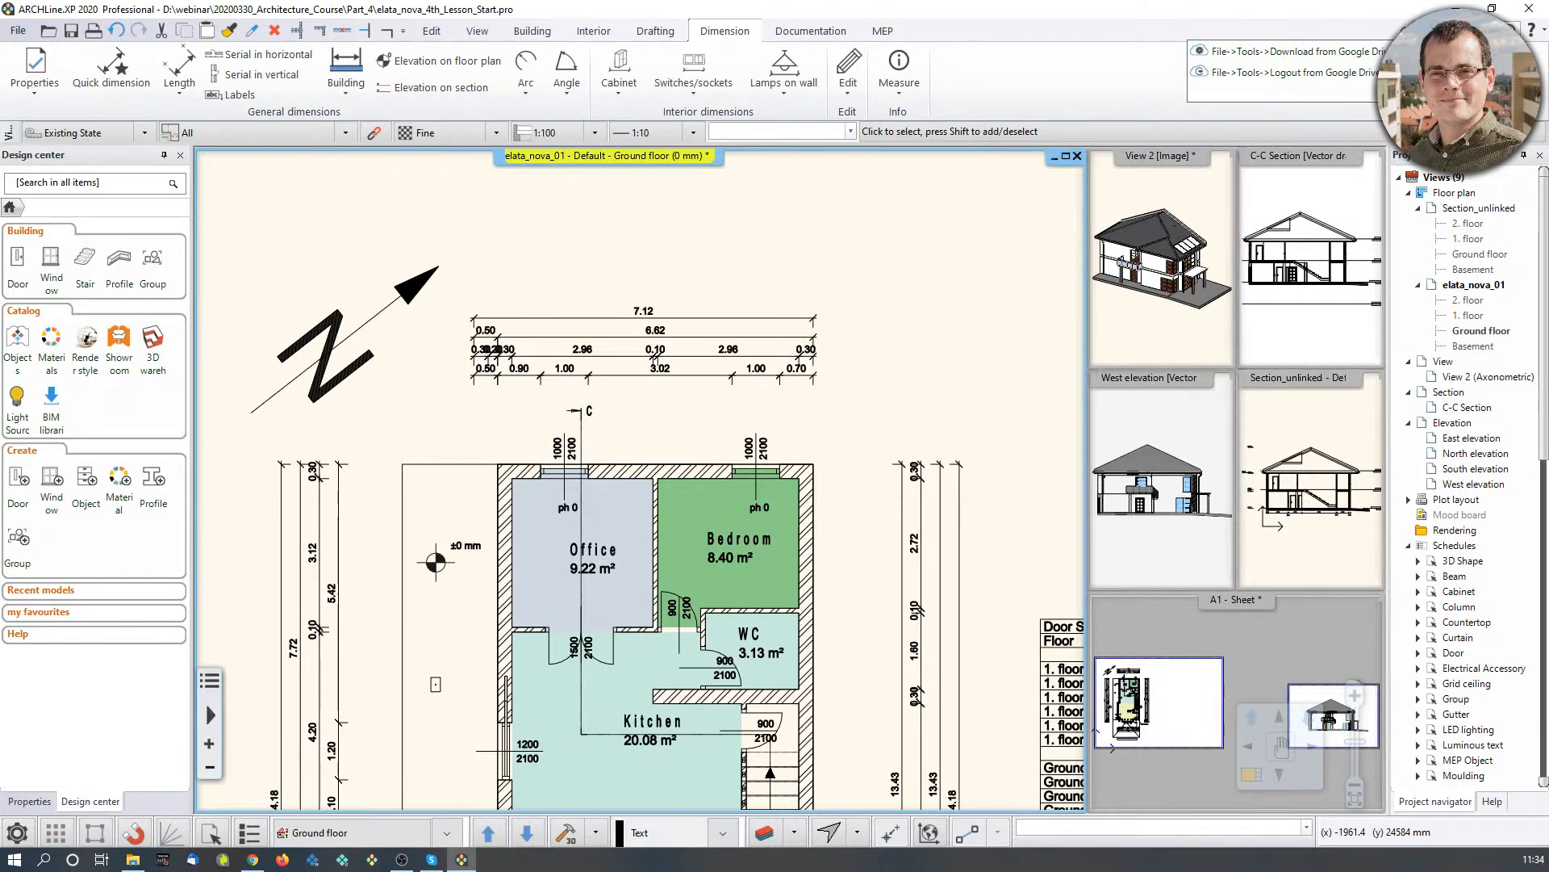
# Step: Open the level settings to review the floors' elevations and heights, and close them without changes
pyautogui.scroll(-3, 619, 174)
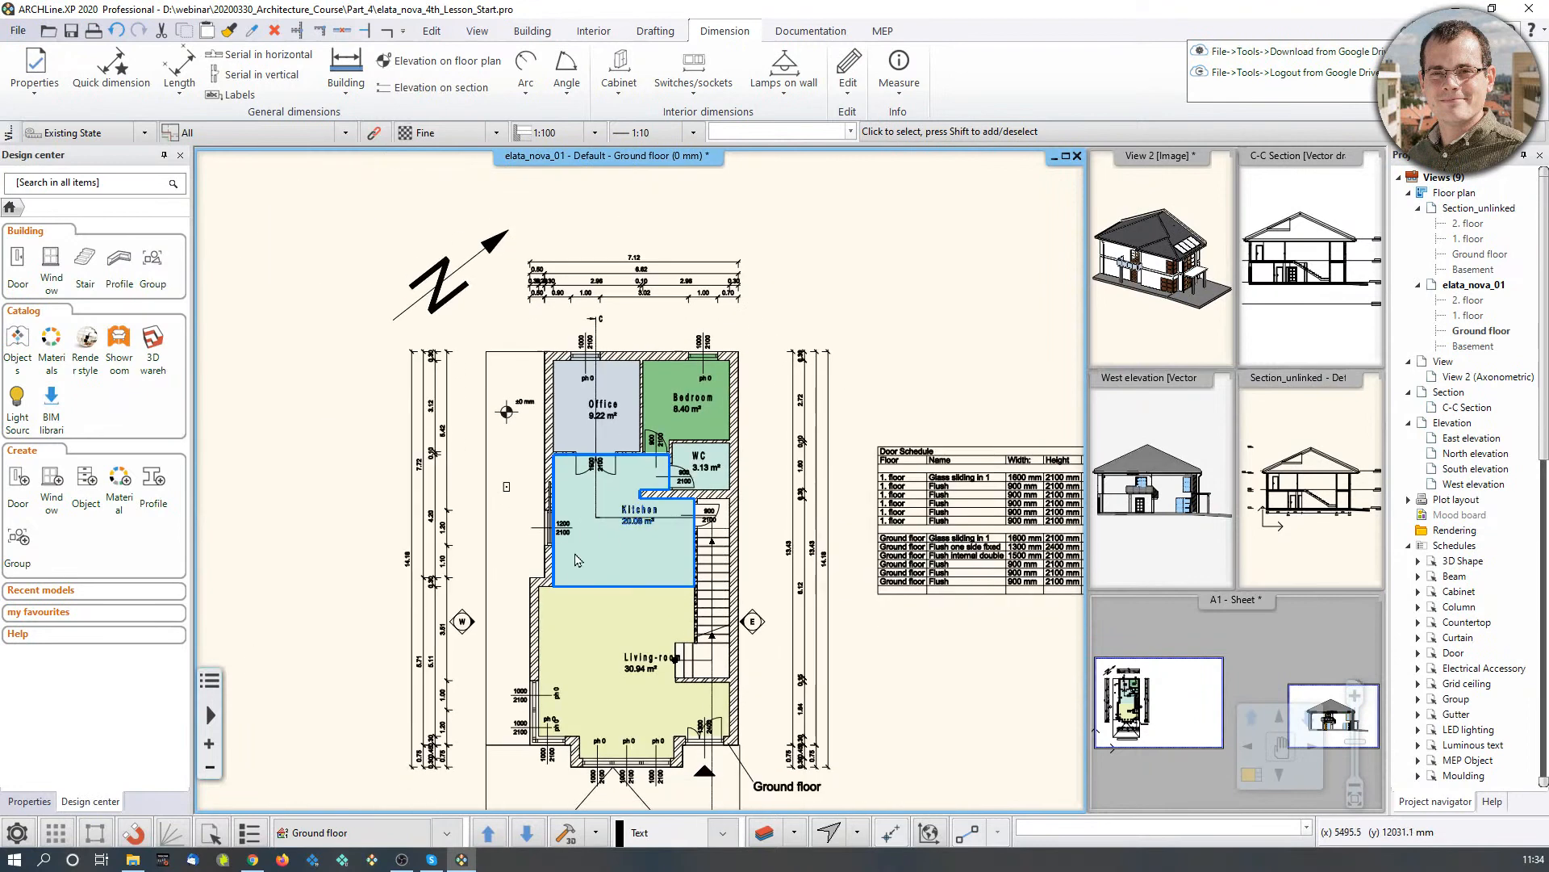
pyautogui.click(322, 832)
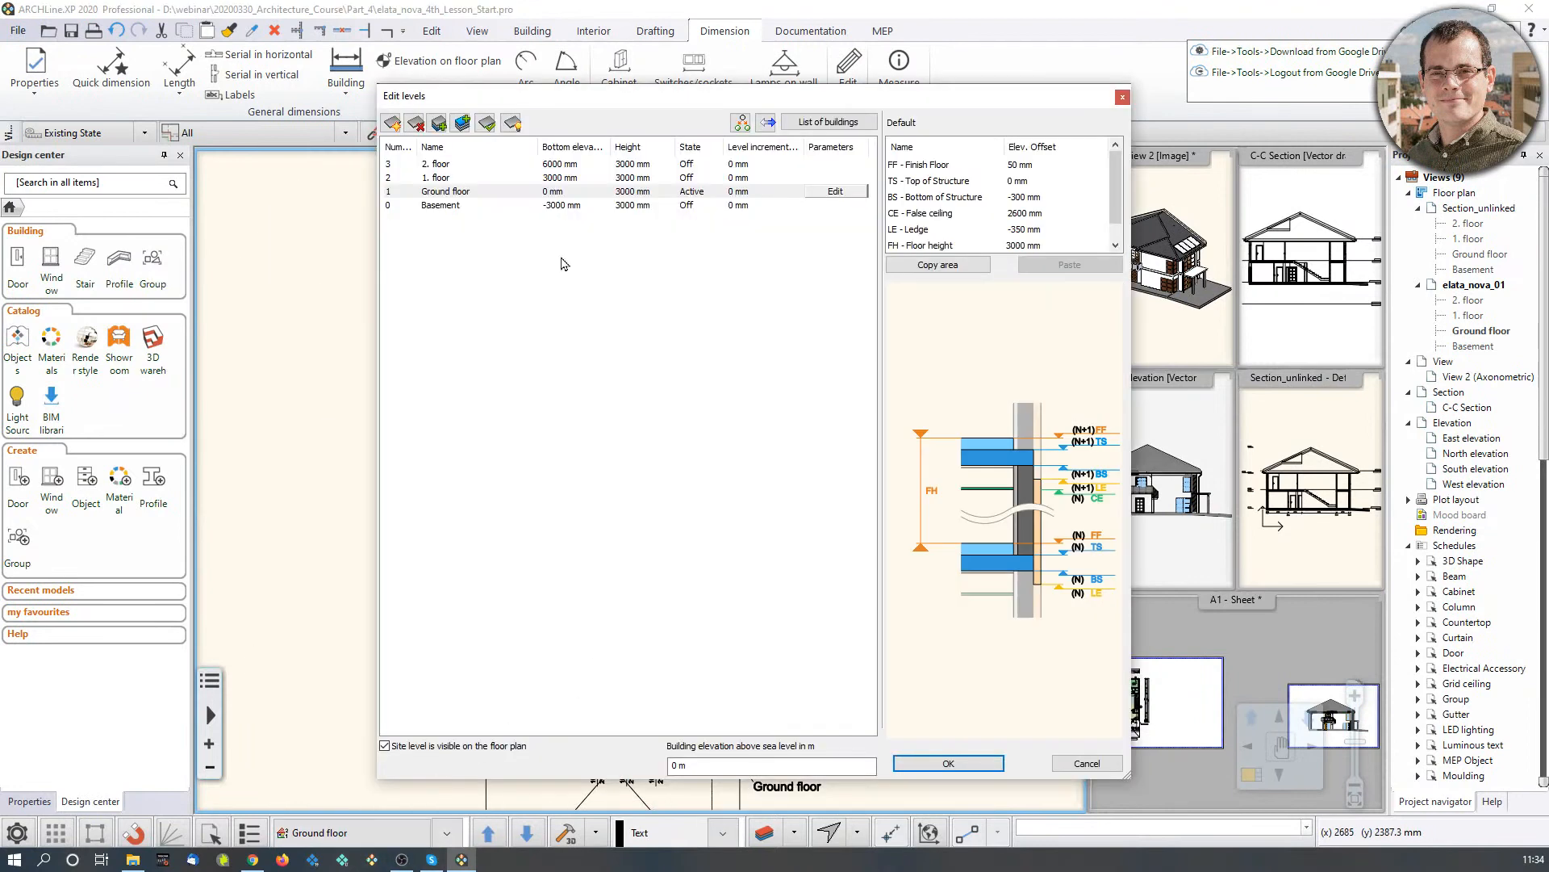
pyautogui.moveTo(588, 109); pyautogui.dragTo(842, 208)
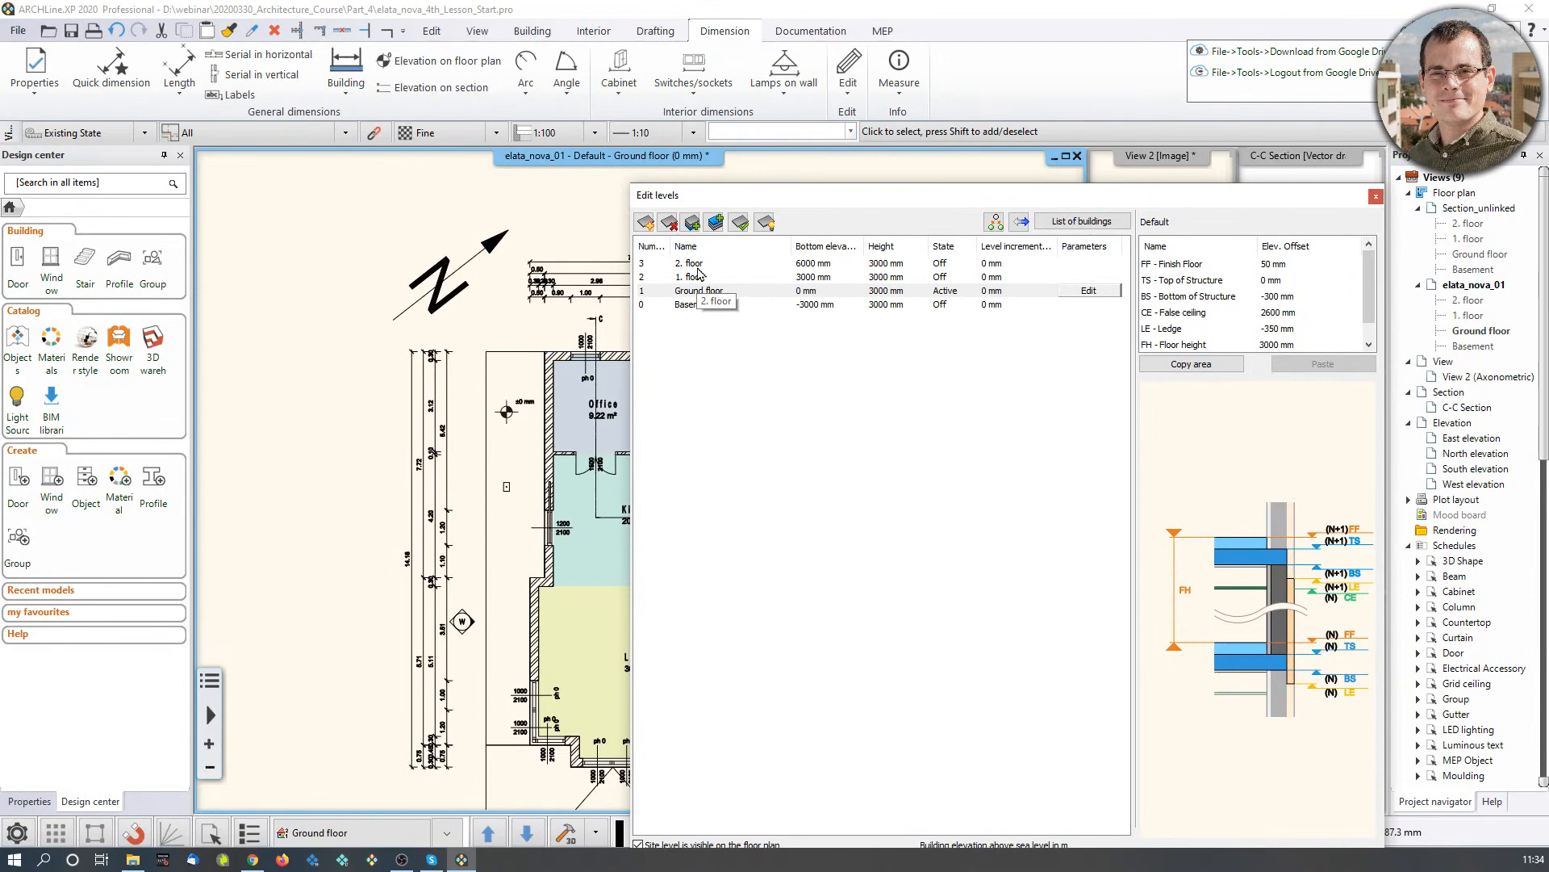
pyautogui.click(1376, 196)
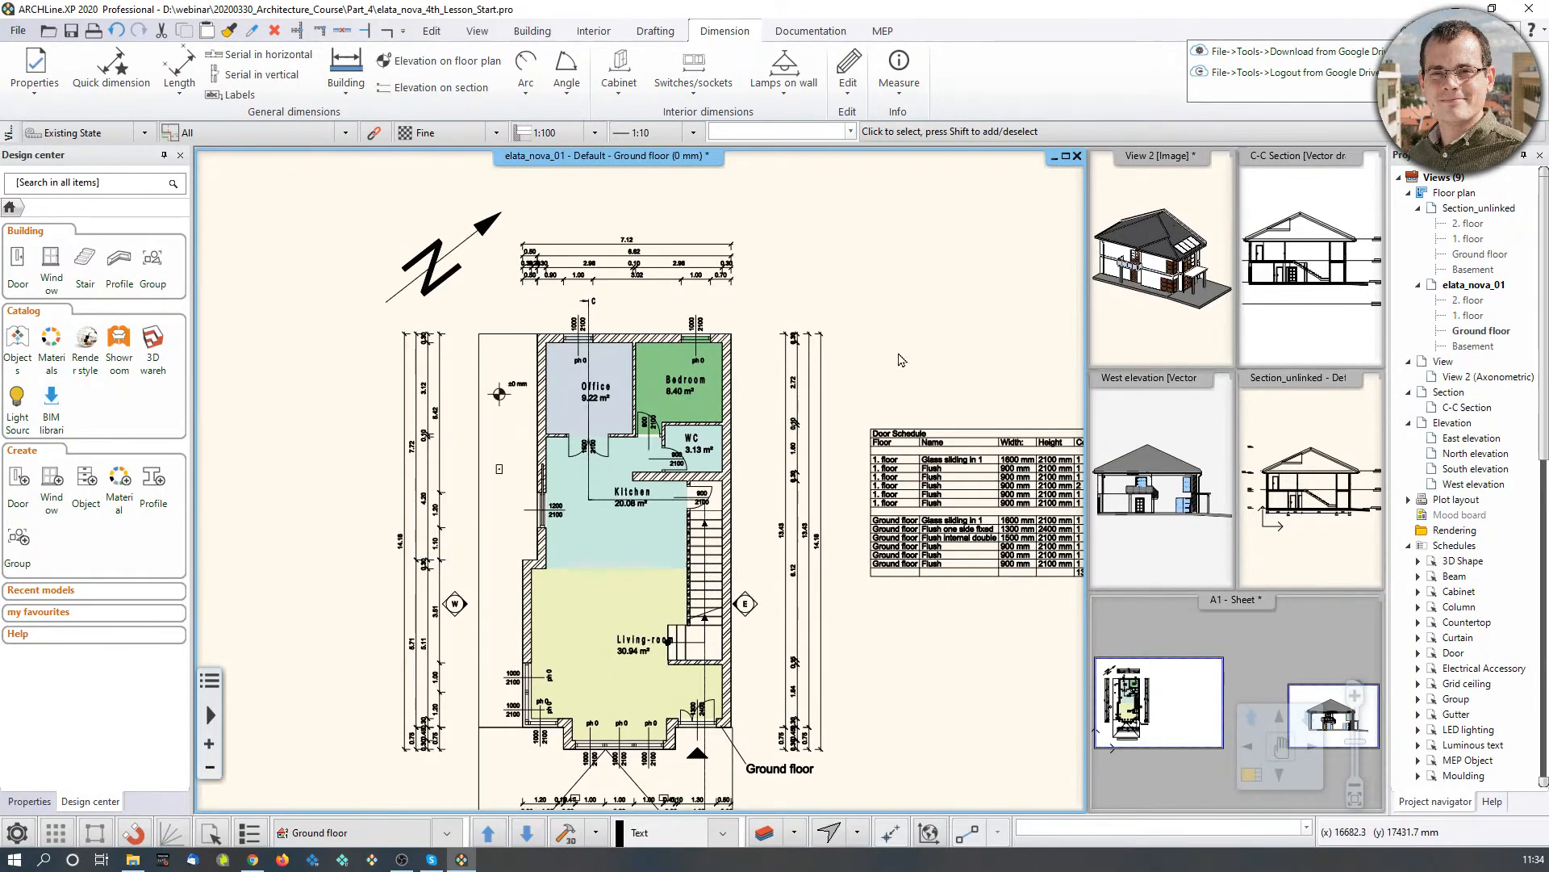
# Step: Go up from the ground floor to view the 1. floor and 2. floor plans, and return to the 1. floor
pyautogui.press('pageup')
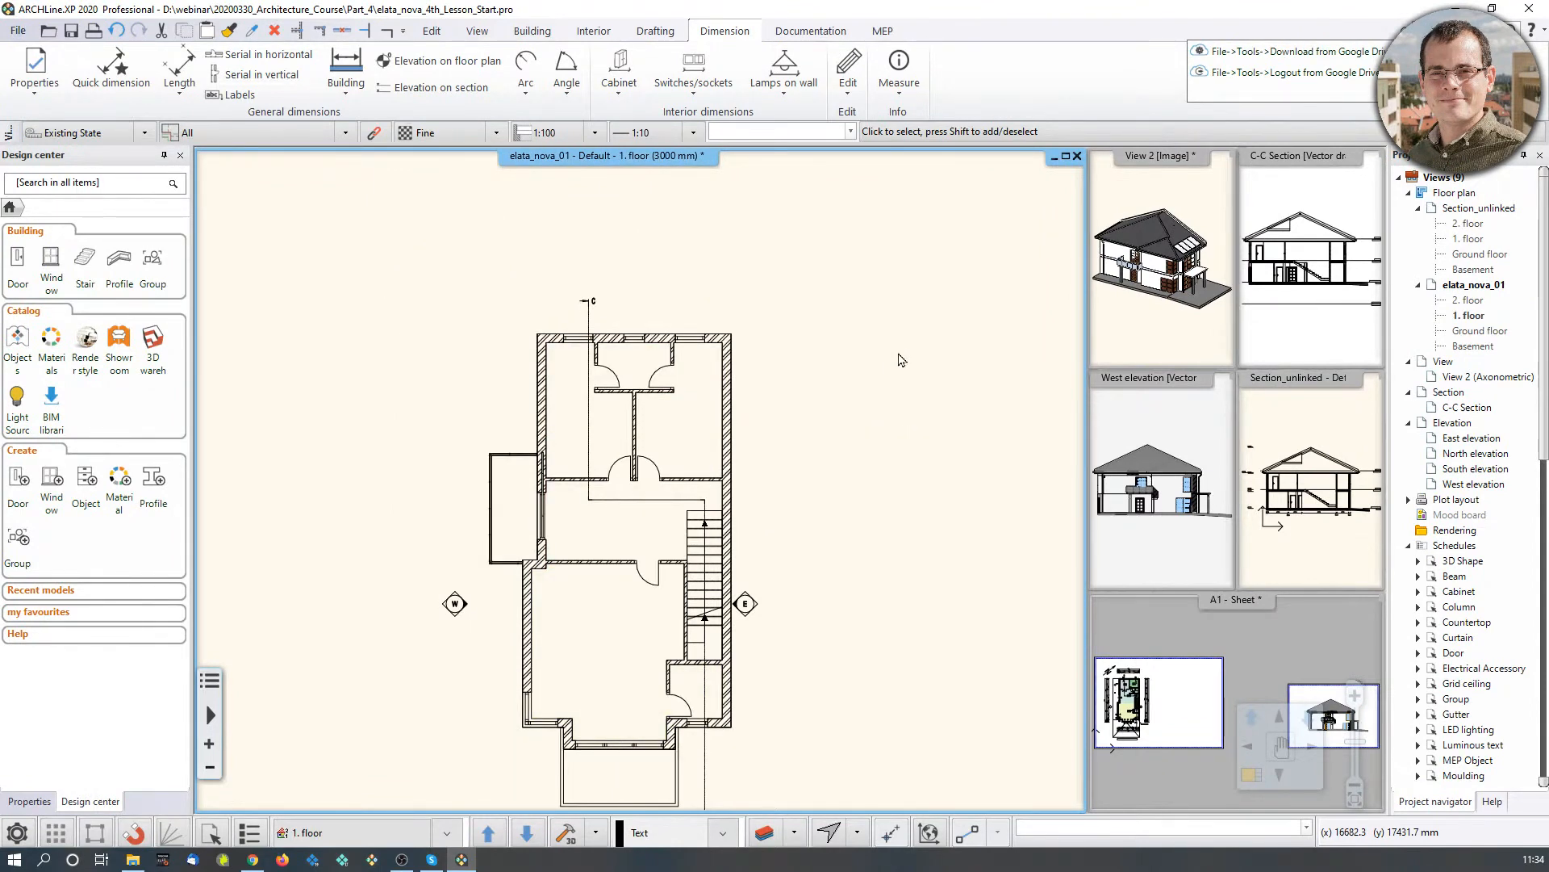
pyautogui.press('pageup')
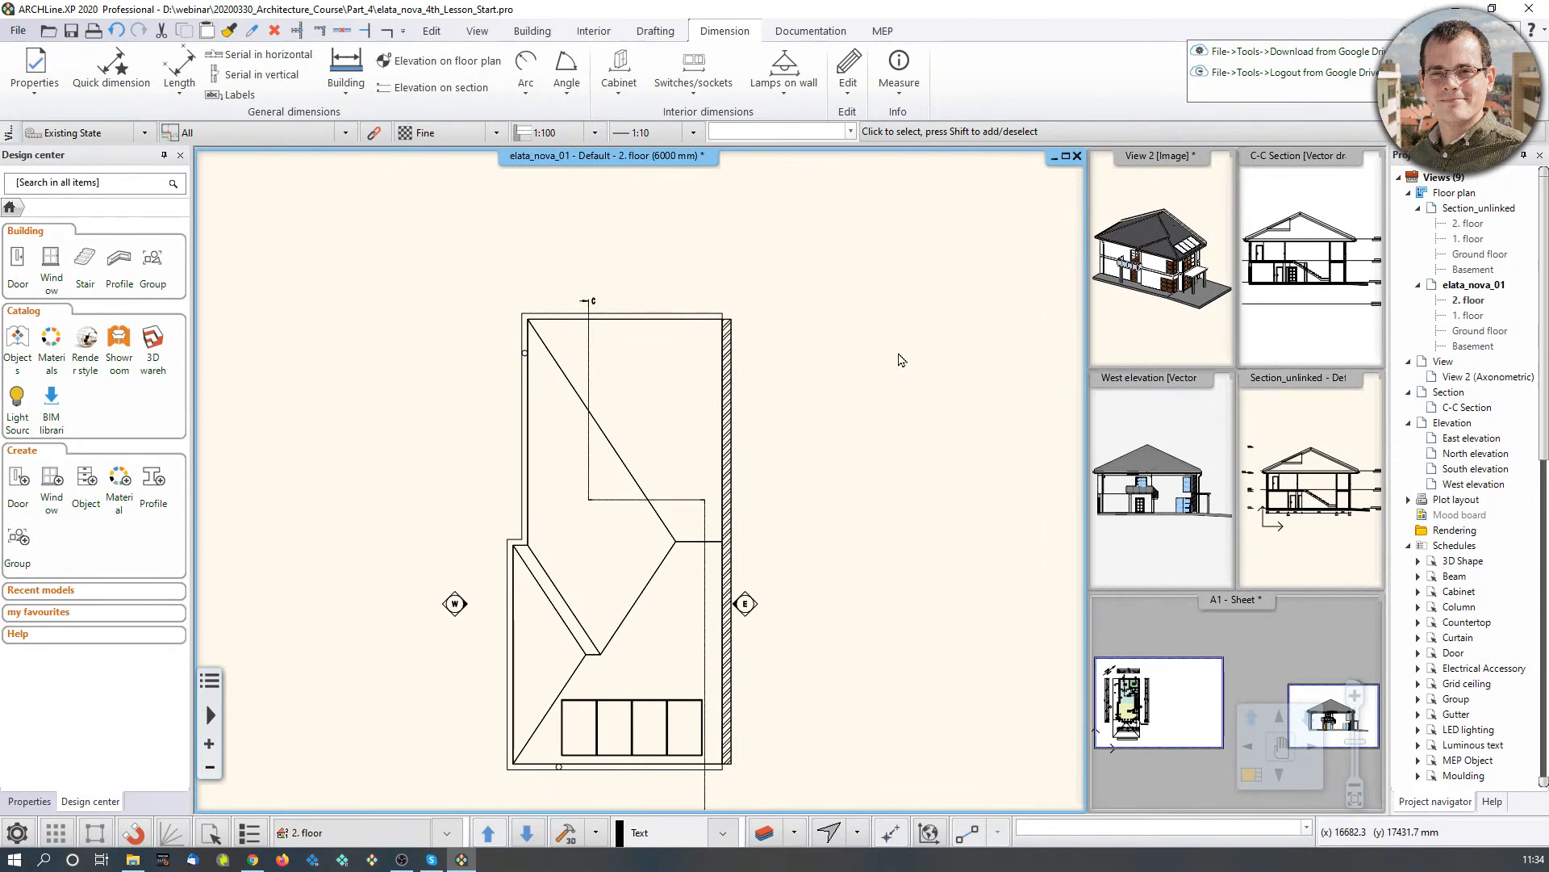
pyautogui.press('pagedown')
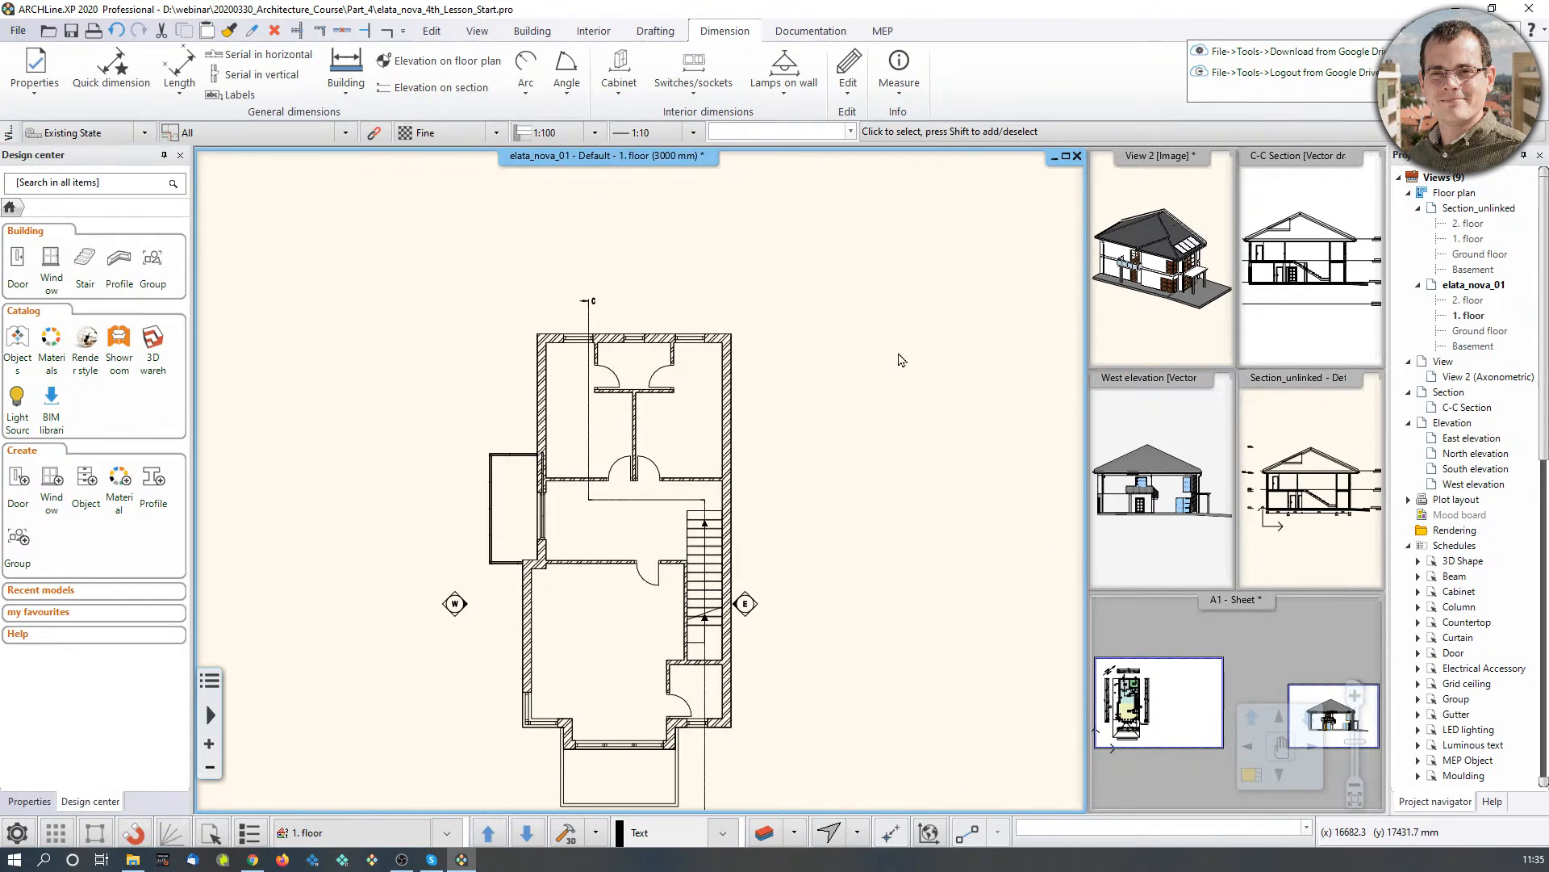
pyautogui.press('pageup')
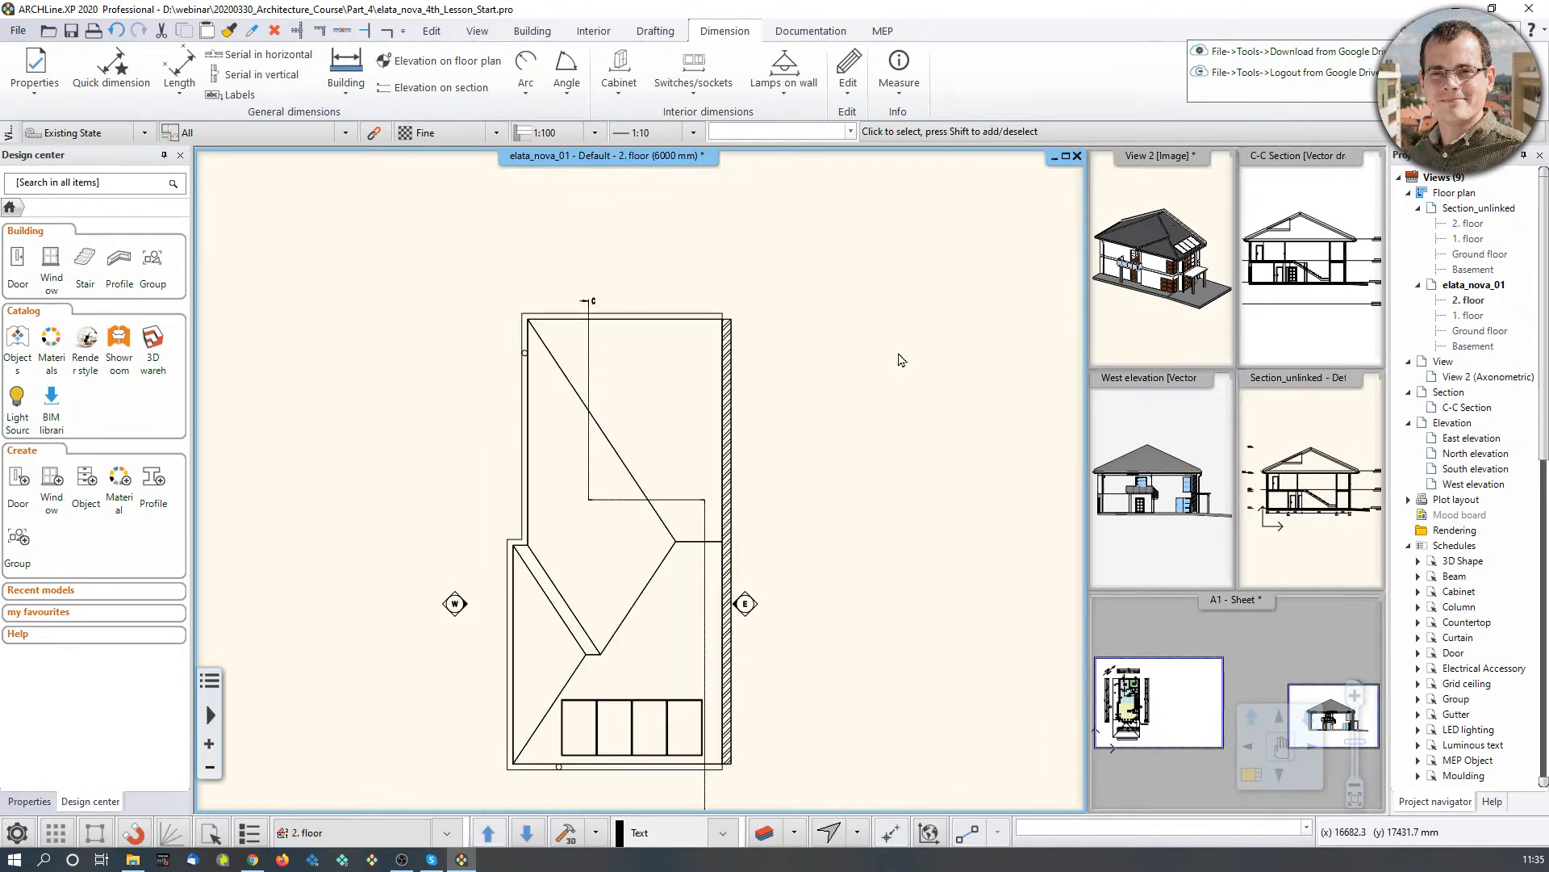
pyautogui.press('pagedown')
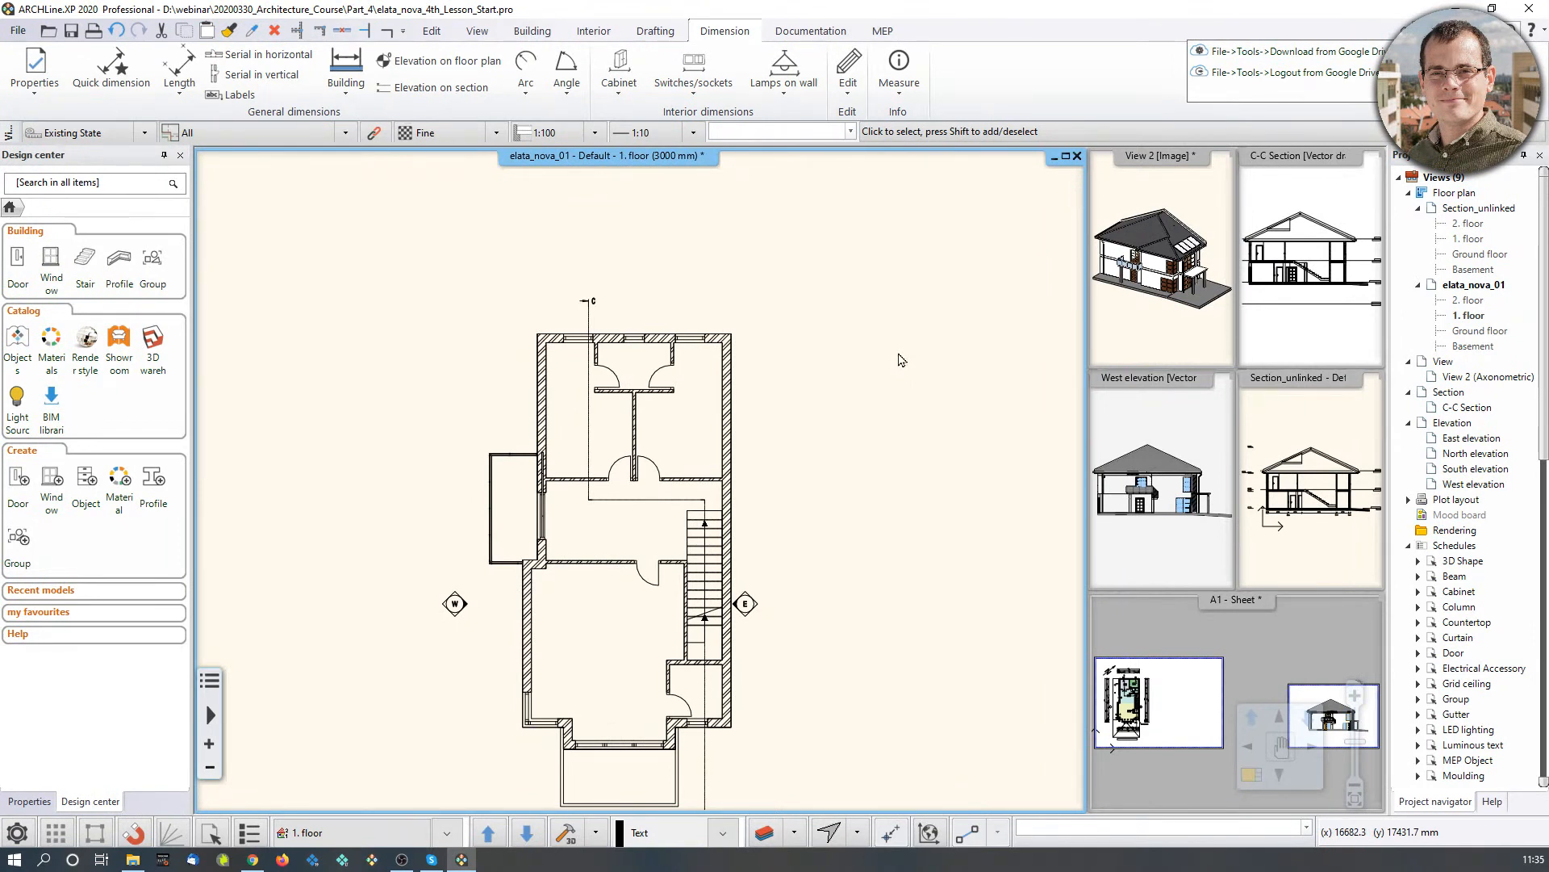
# Step: Review the level list again without changes, look at the 3D view, and return to the 1. floor plan
pyautogui.click(395, 835)
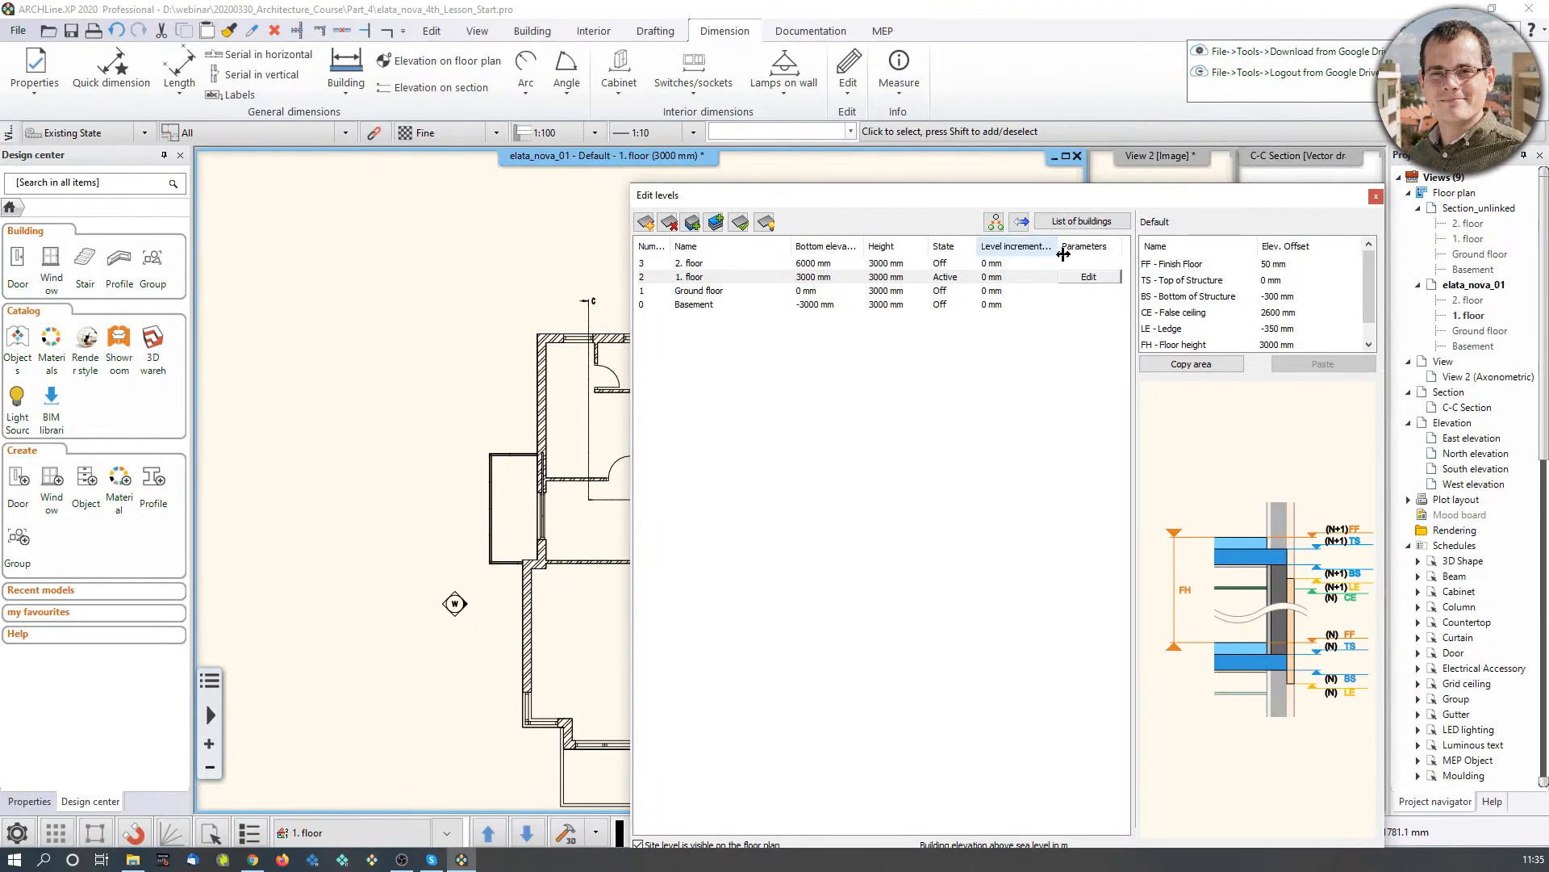
pyautogui.click(1376, 197)
pyautogui.click(1179, 226)
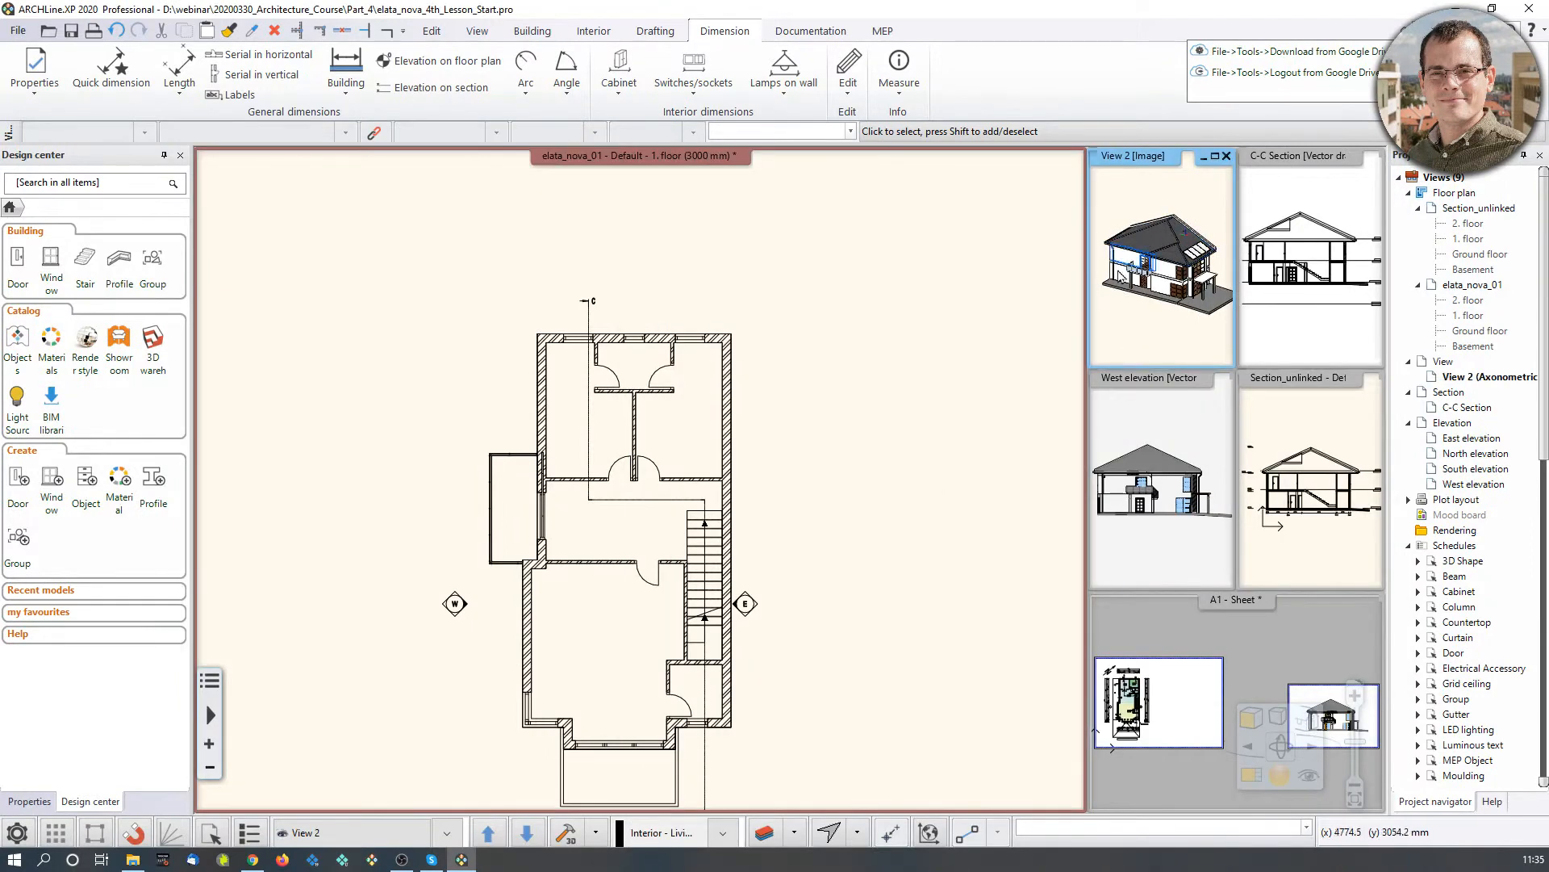
pyautogui.click(647, 420)
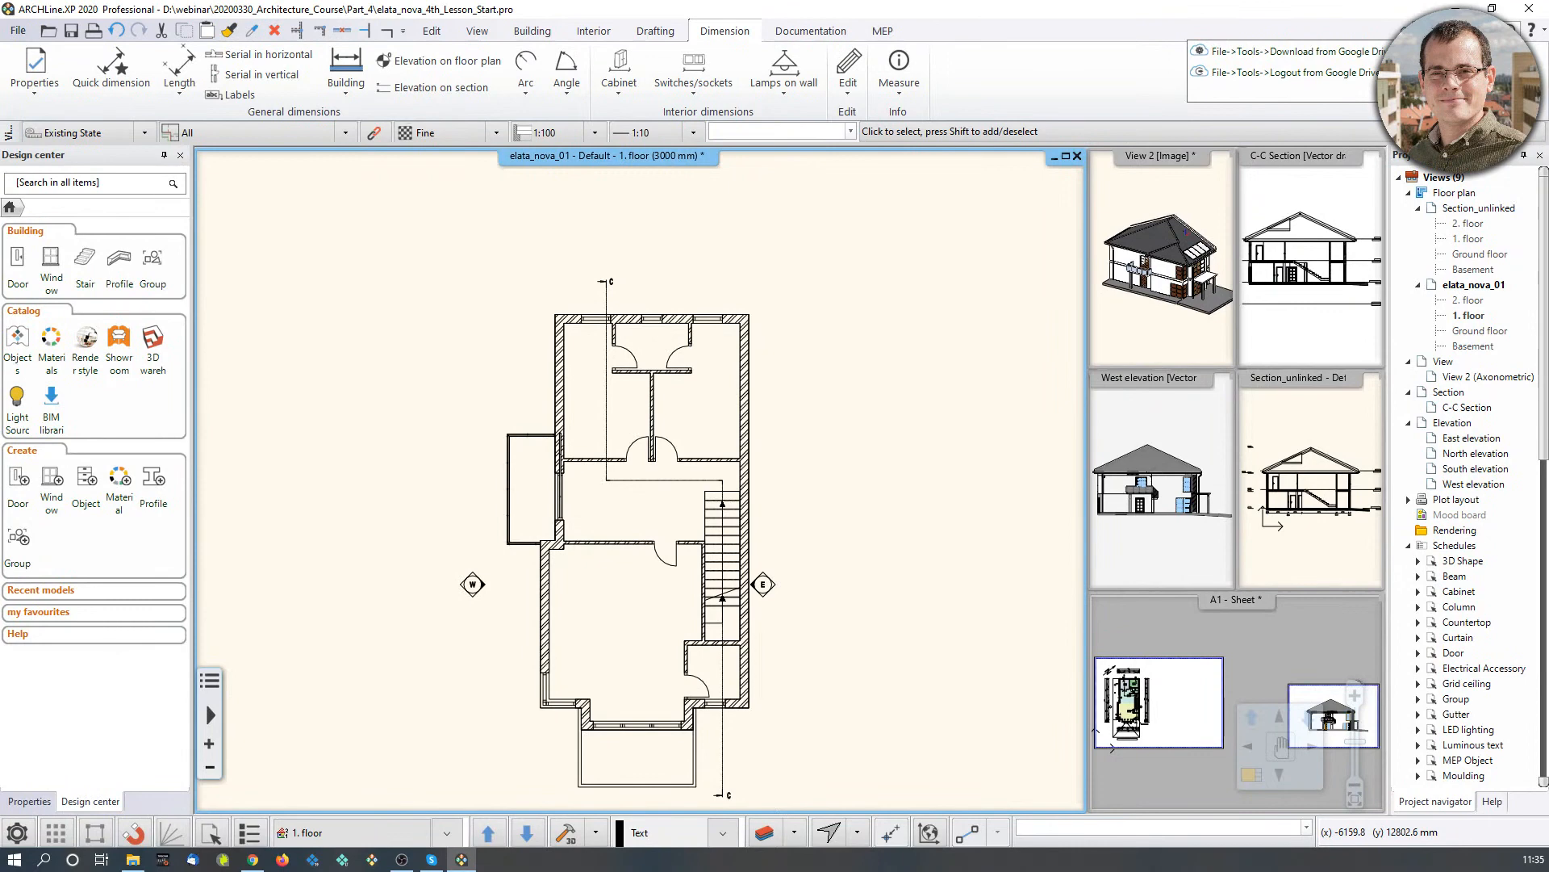
# Step: Make the A1 plot layout the main view, focused on the sheet with the ground floor plan
pyautogui.click(1196, 642)
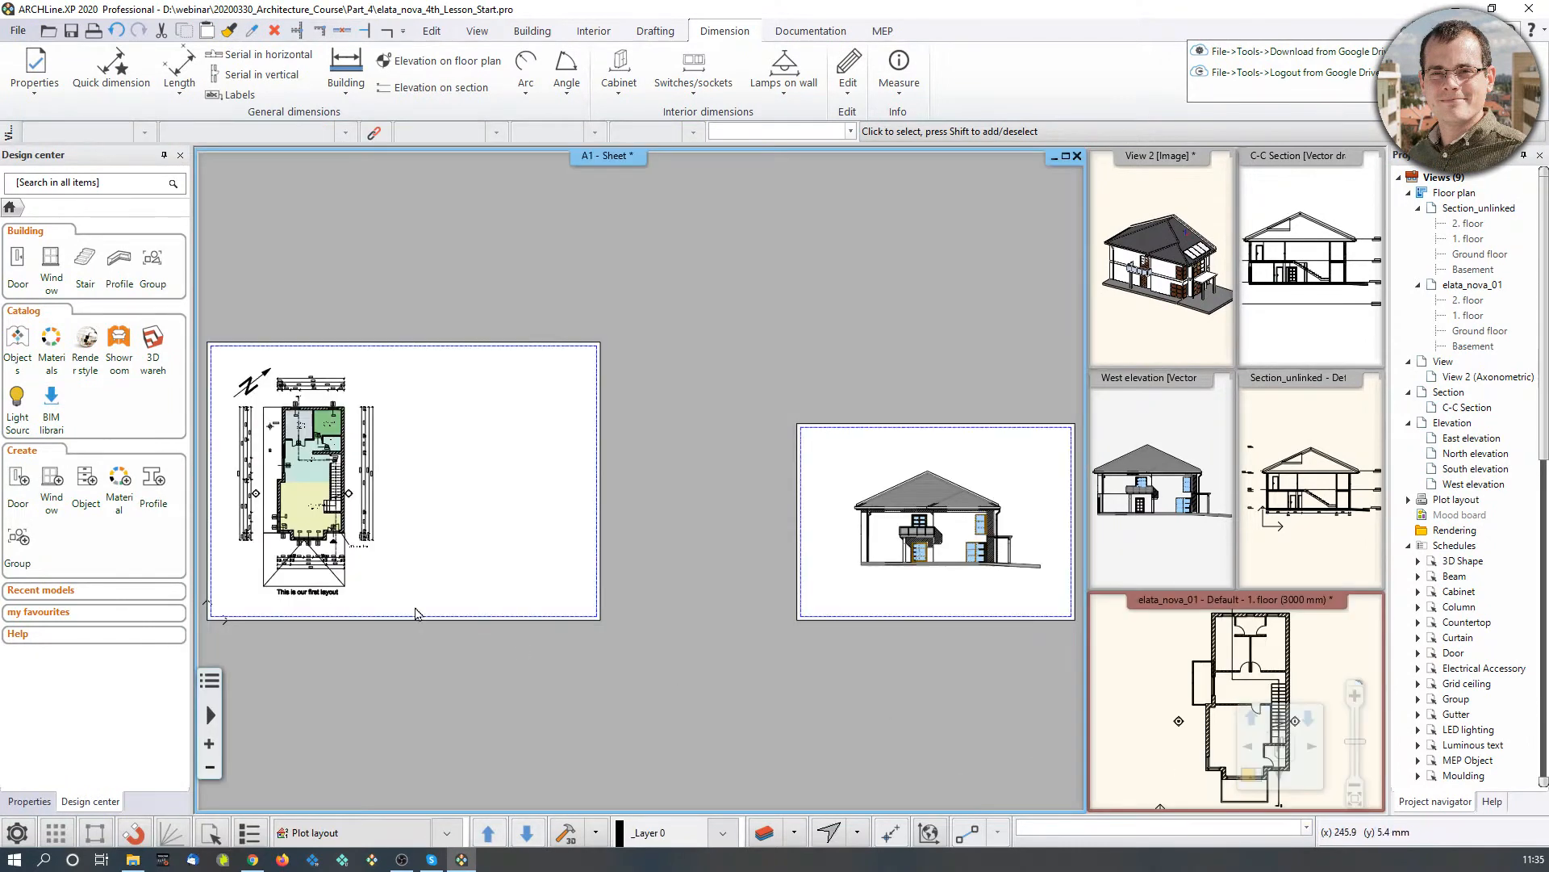
pyautogui.moveTo(416, 613); pyautogui.dragTo(599, 616, button='middle')
pyautogui.click(531, 488)
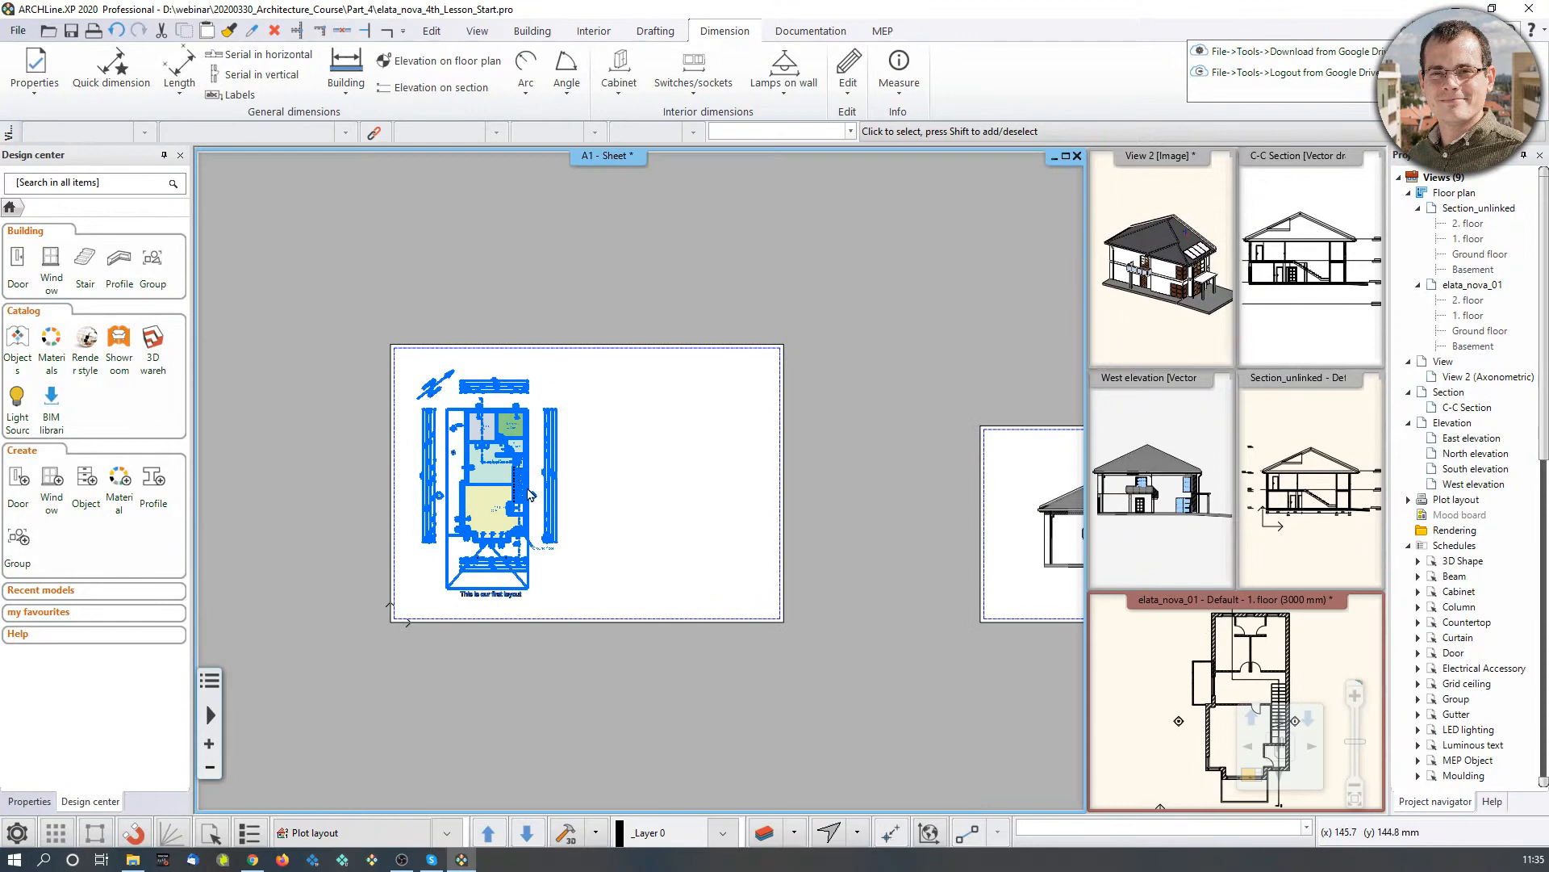
pyautogui.scroll(2, 438, 440)
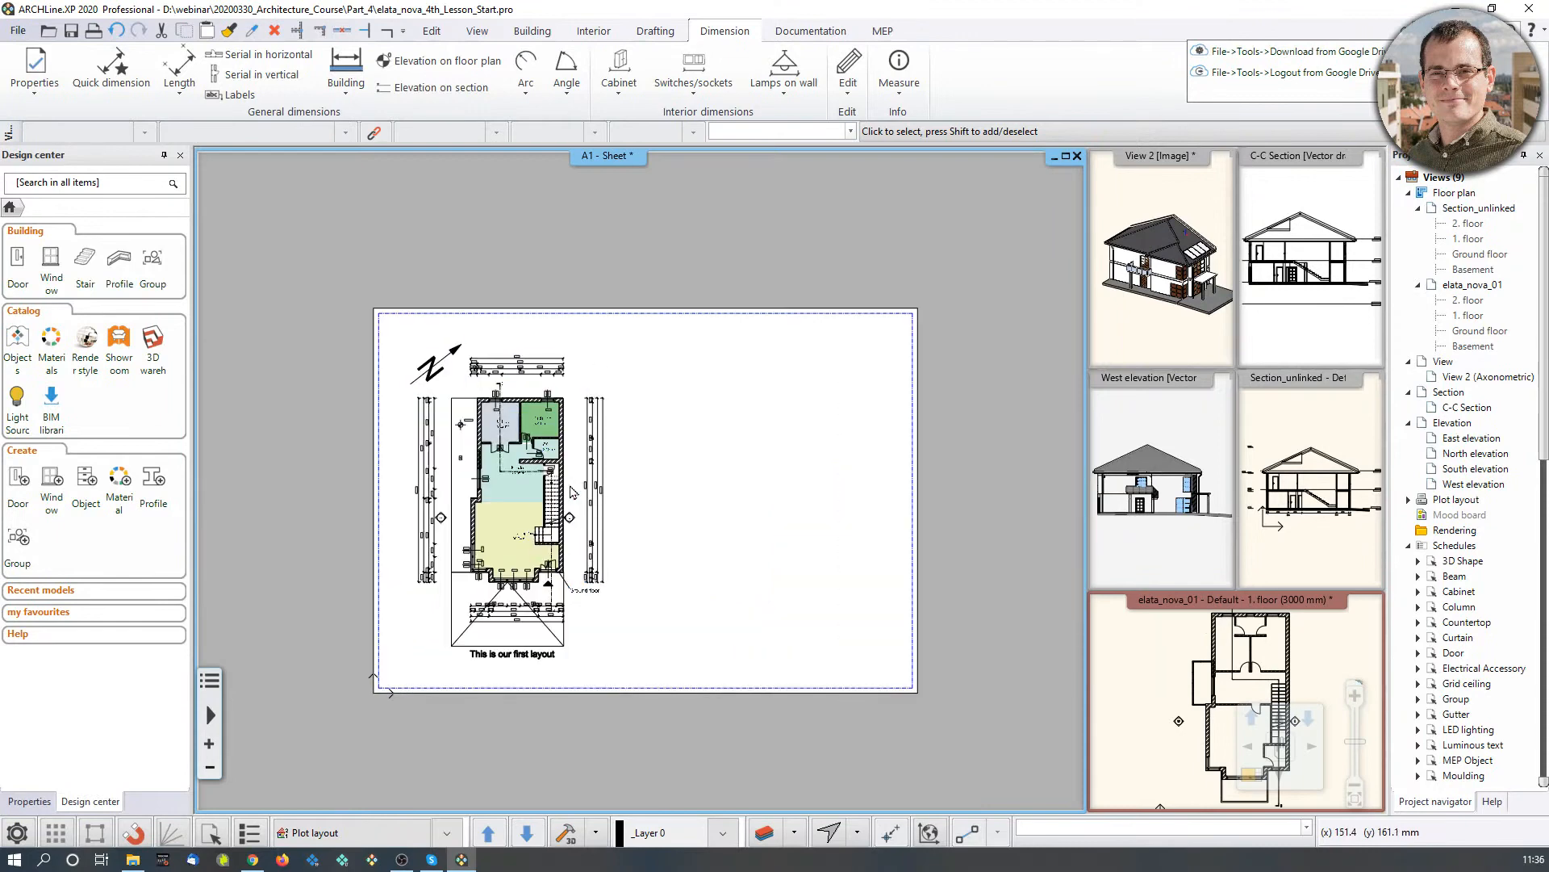
# Step: Place the text "Layout" in the Arial 200 style near the sheet's upper edge, above the ground floor plan, and end the text command
pyautogui.click(659, 32)
pyautogui.click(464, 87)
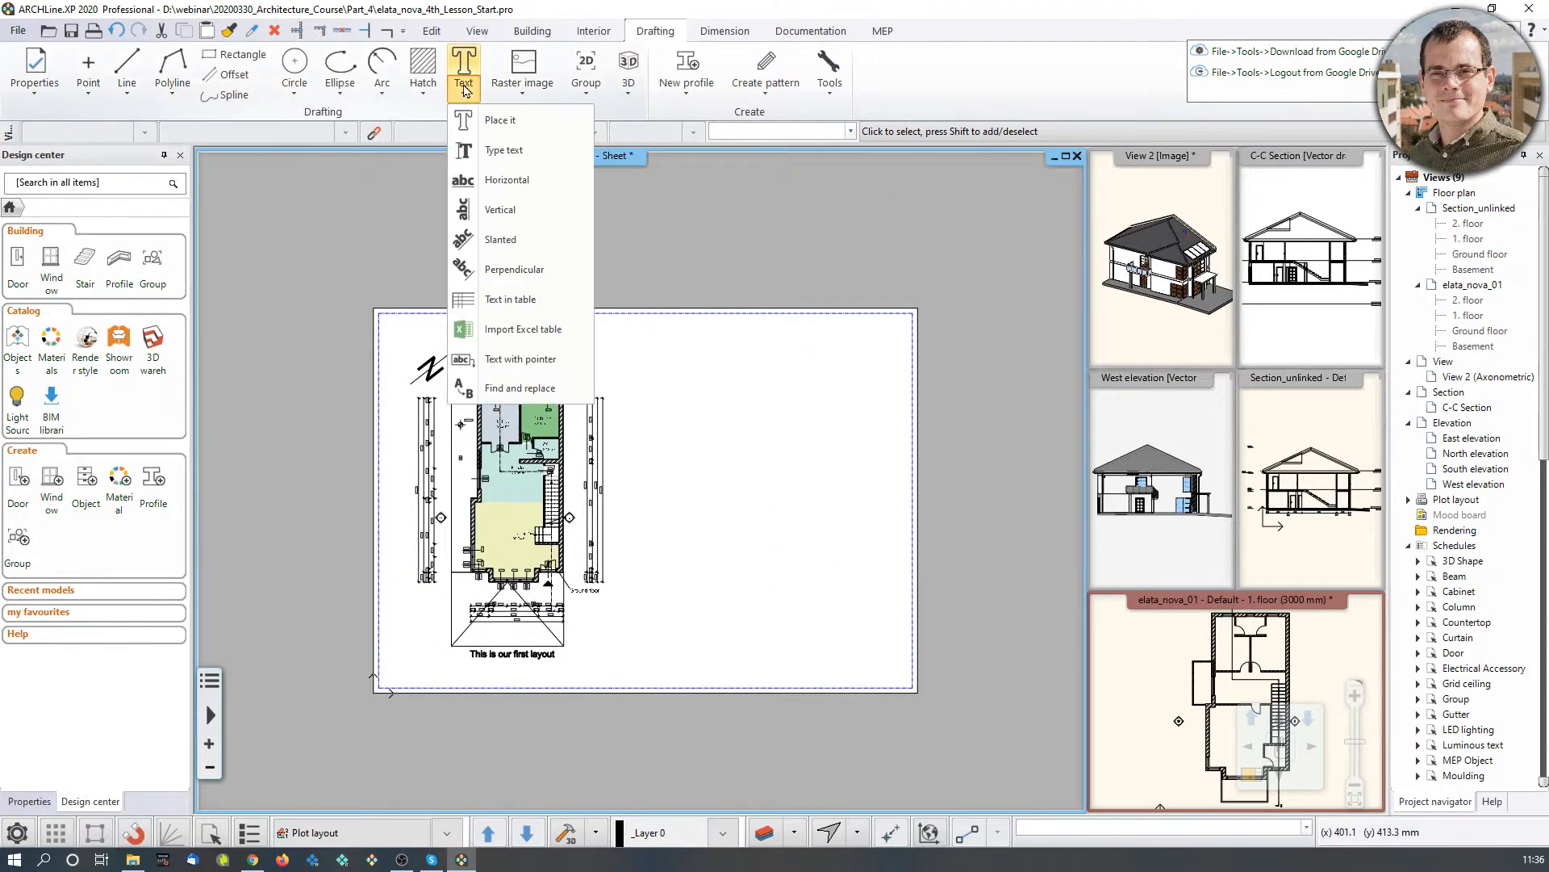
pyautogui.click(484, 126)
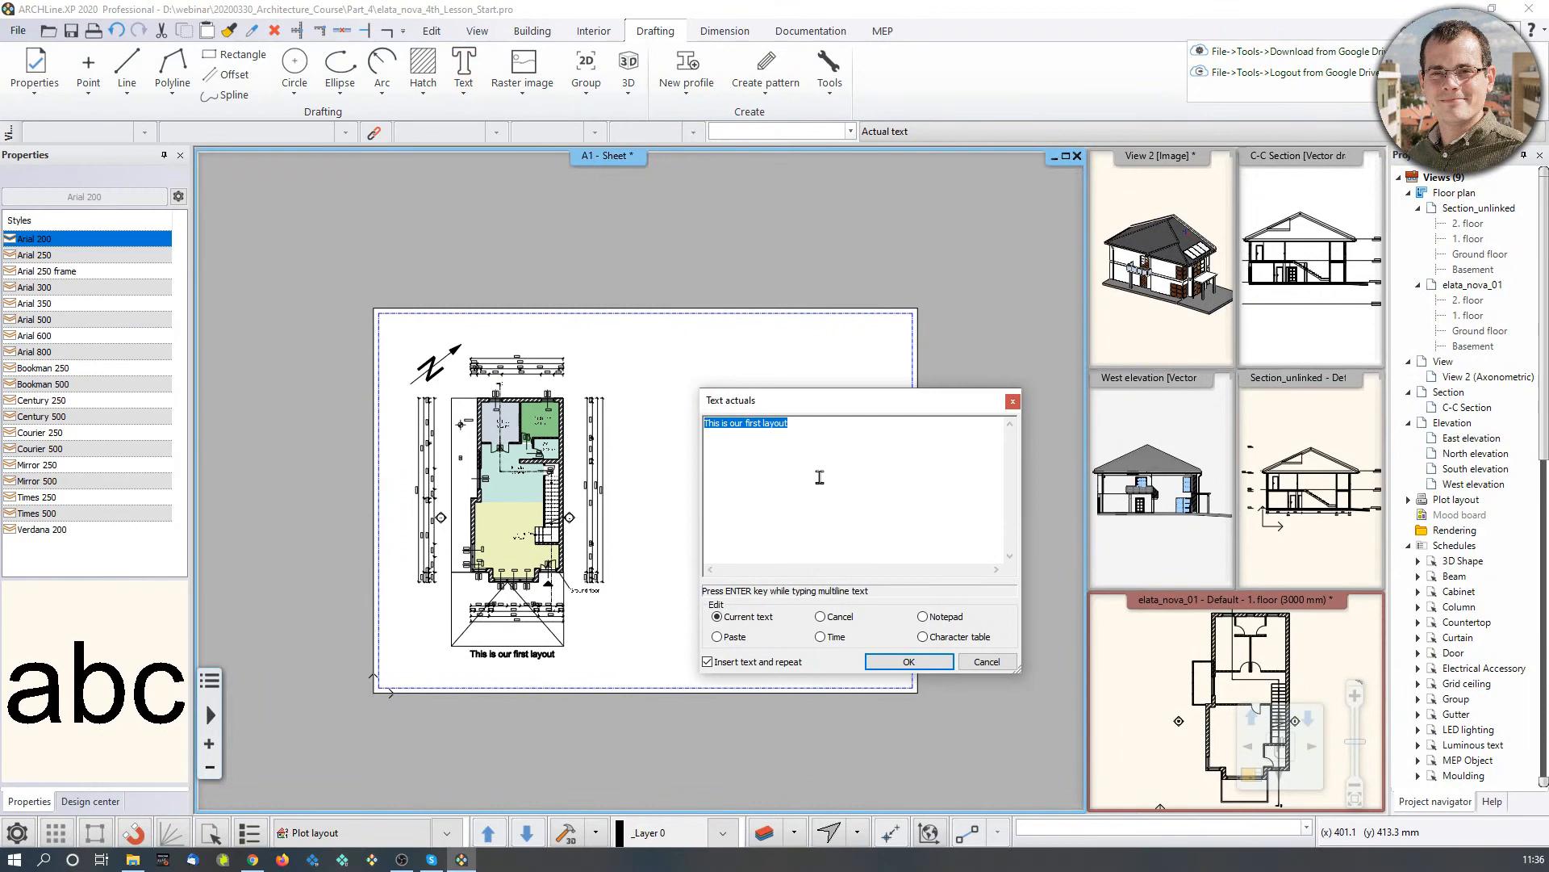
pyautogui.write('Layout')
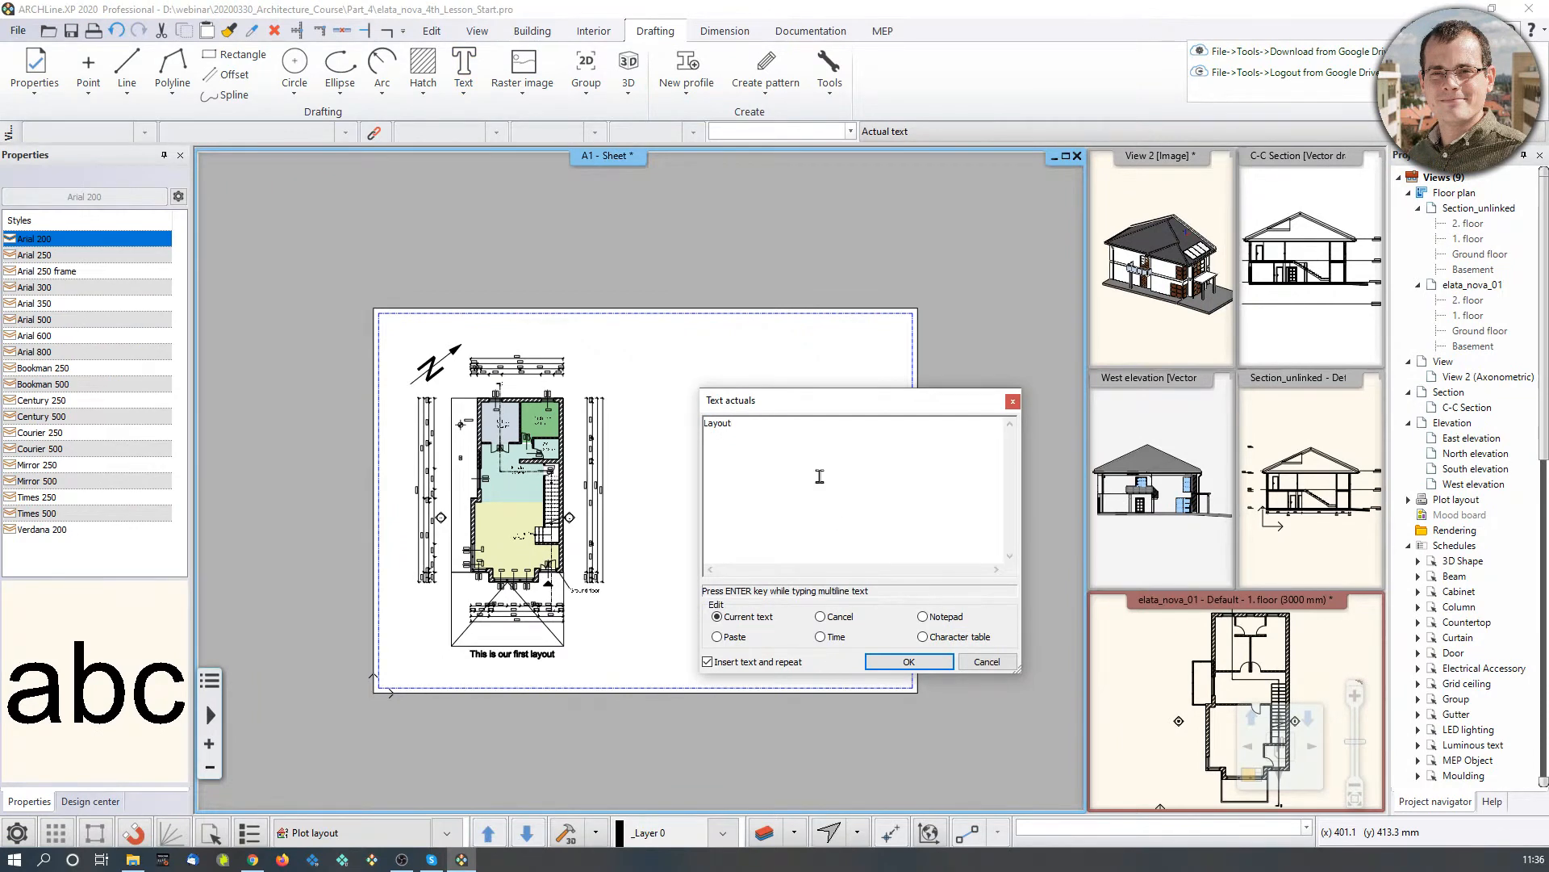
pyautogui.click(909, 660)
pyautogui.scroll(-2, 638, 452)
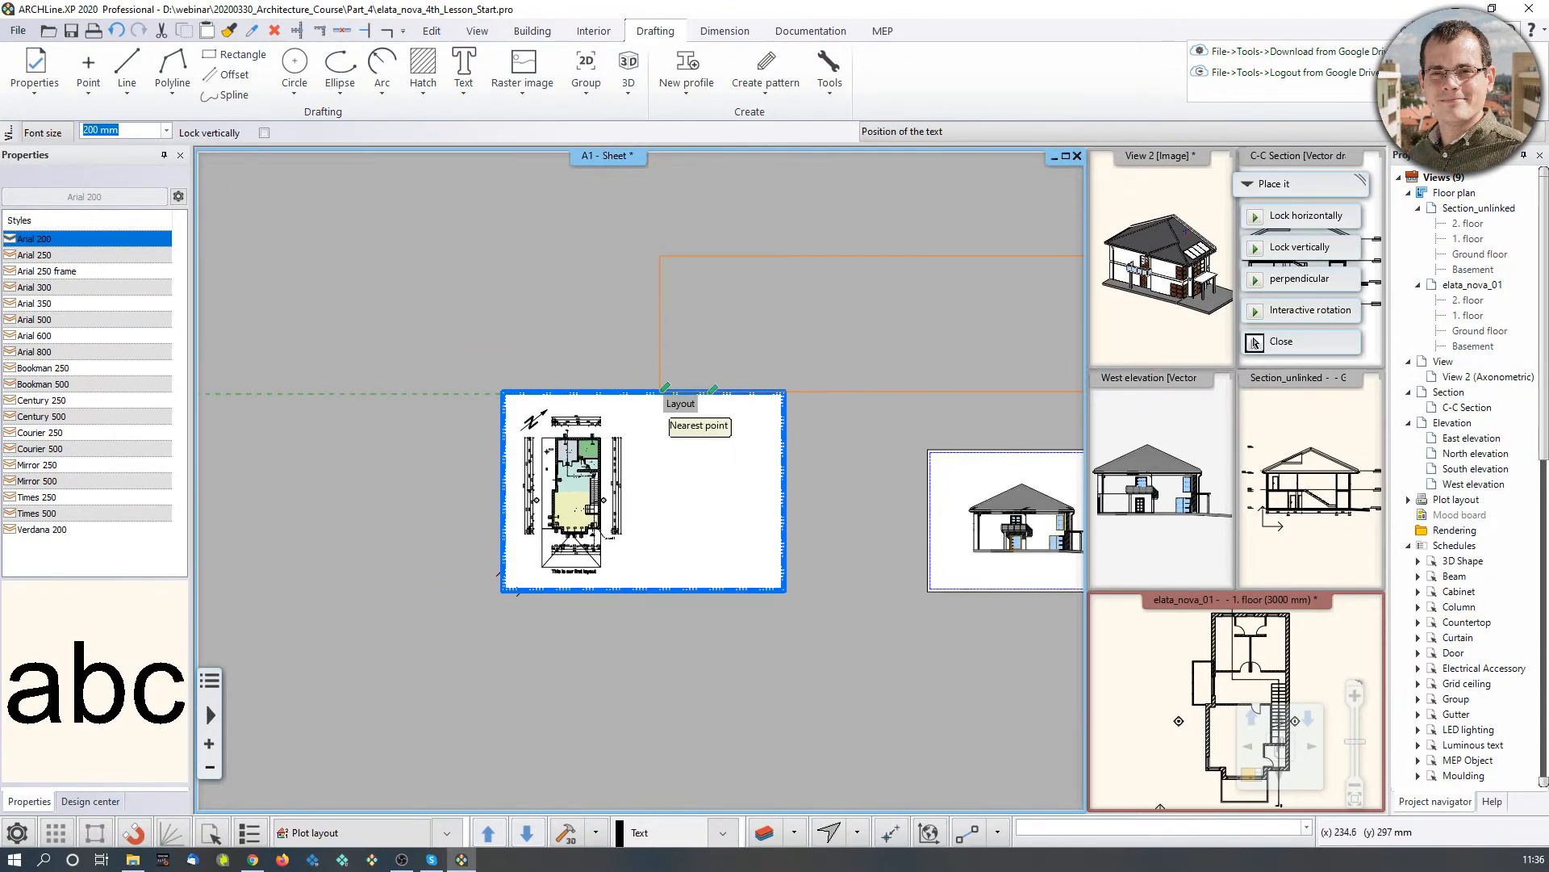
pyautogui.scroll(3, 626, 444)
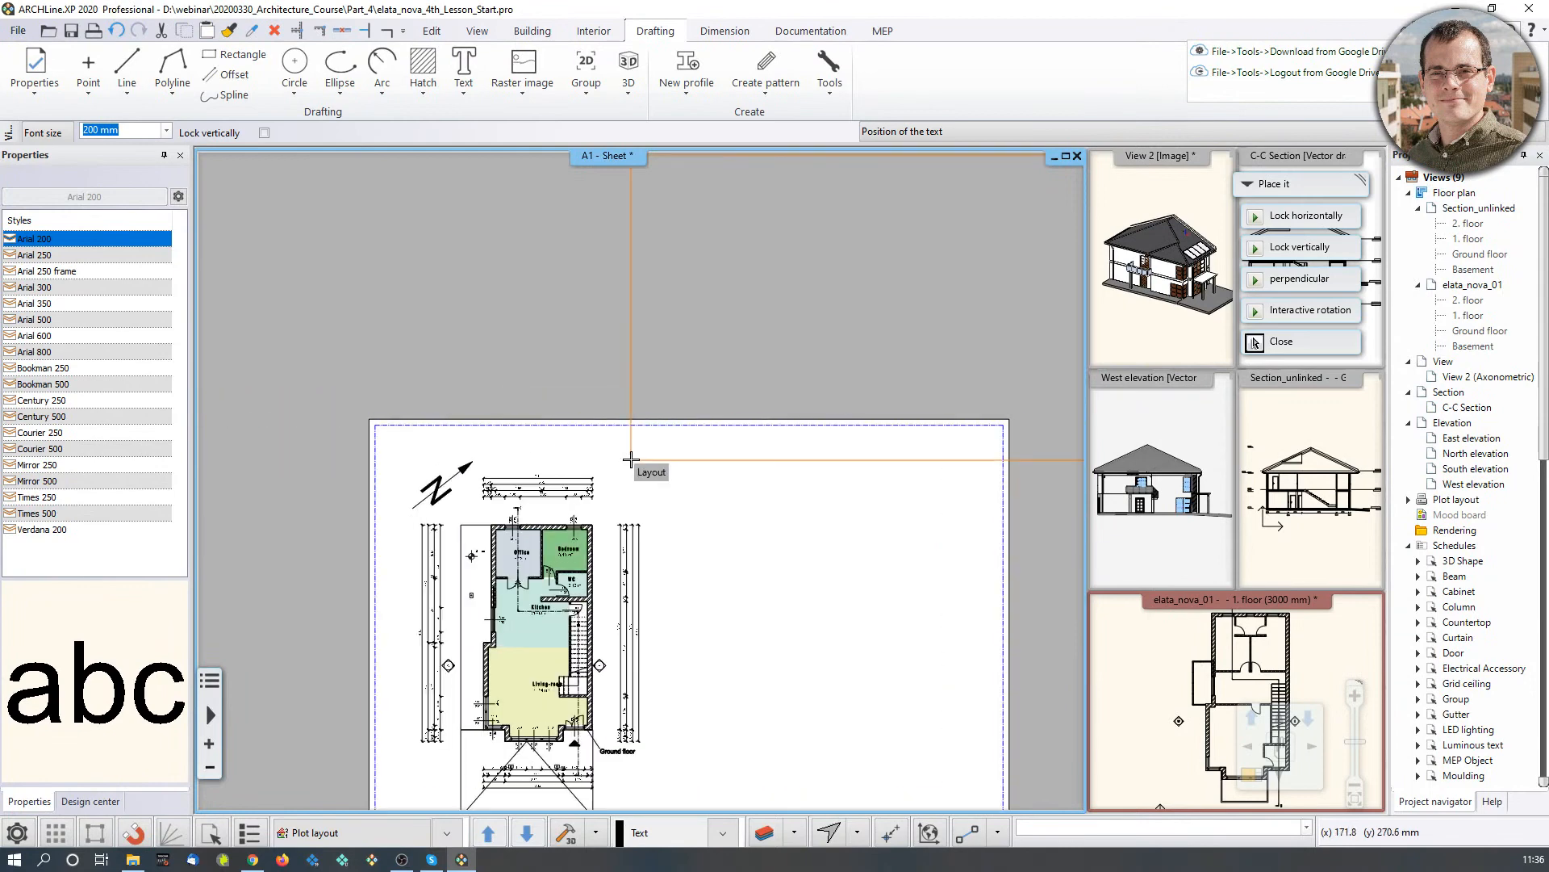
pyautogui.click(635, 453)
pyautogui.click(1014, 402)
# Step: Set the font size of the "Layout" text to 5 mm, and deselect it
pyautogui.scroll(-4, 991, 403)
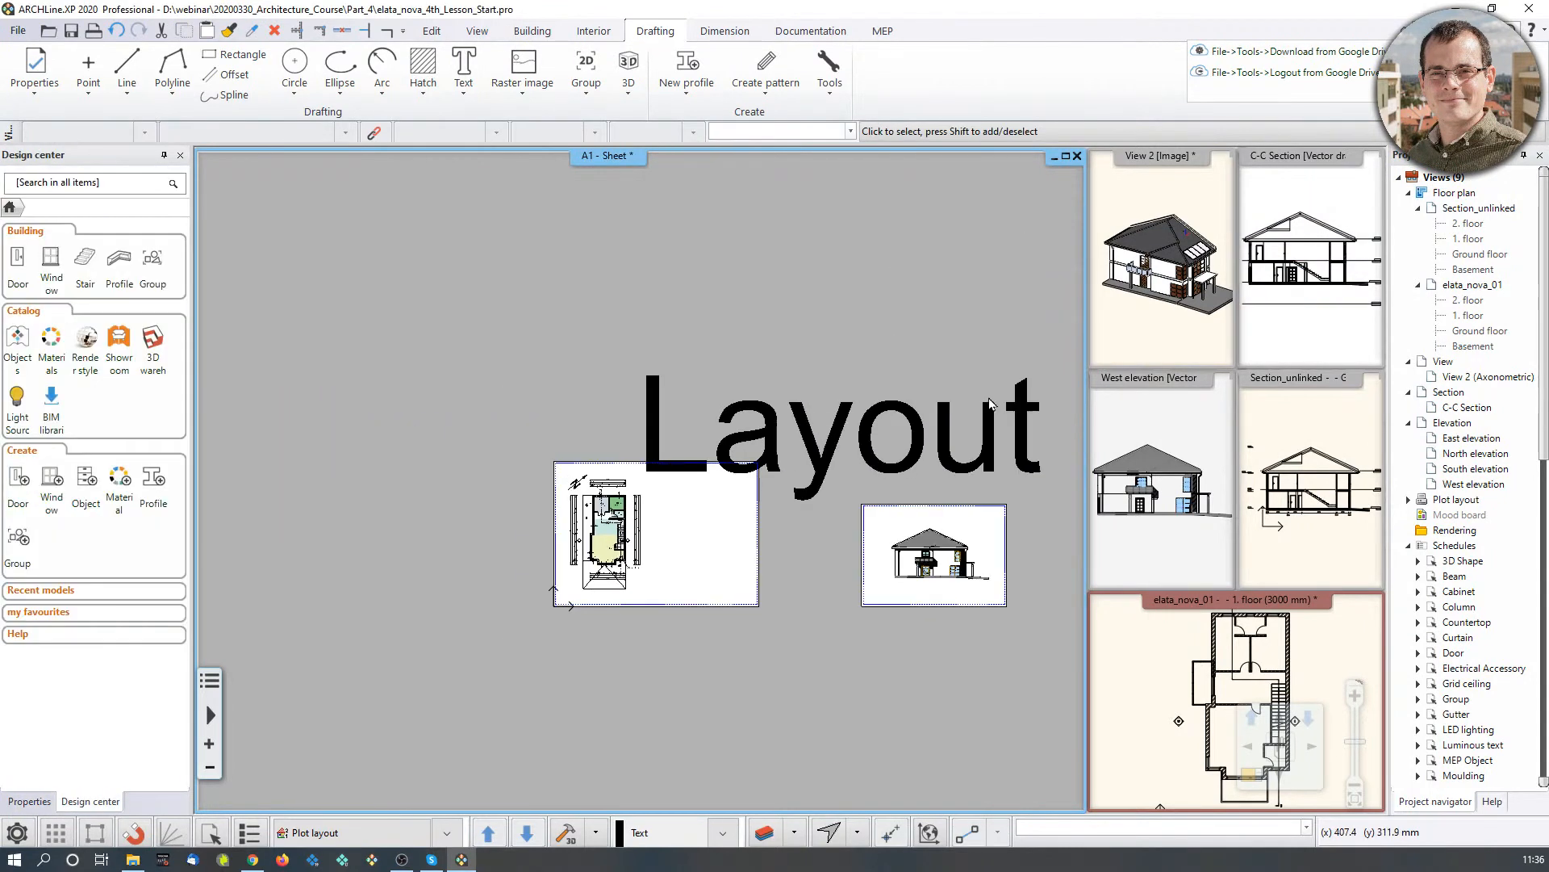
pyautogui.click(941, 428)
pyautogui.scroll(2, 940, 428)
pyautogui.click(862, 471)
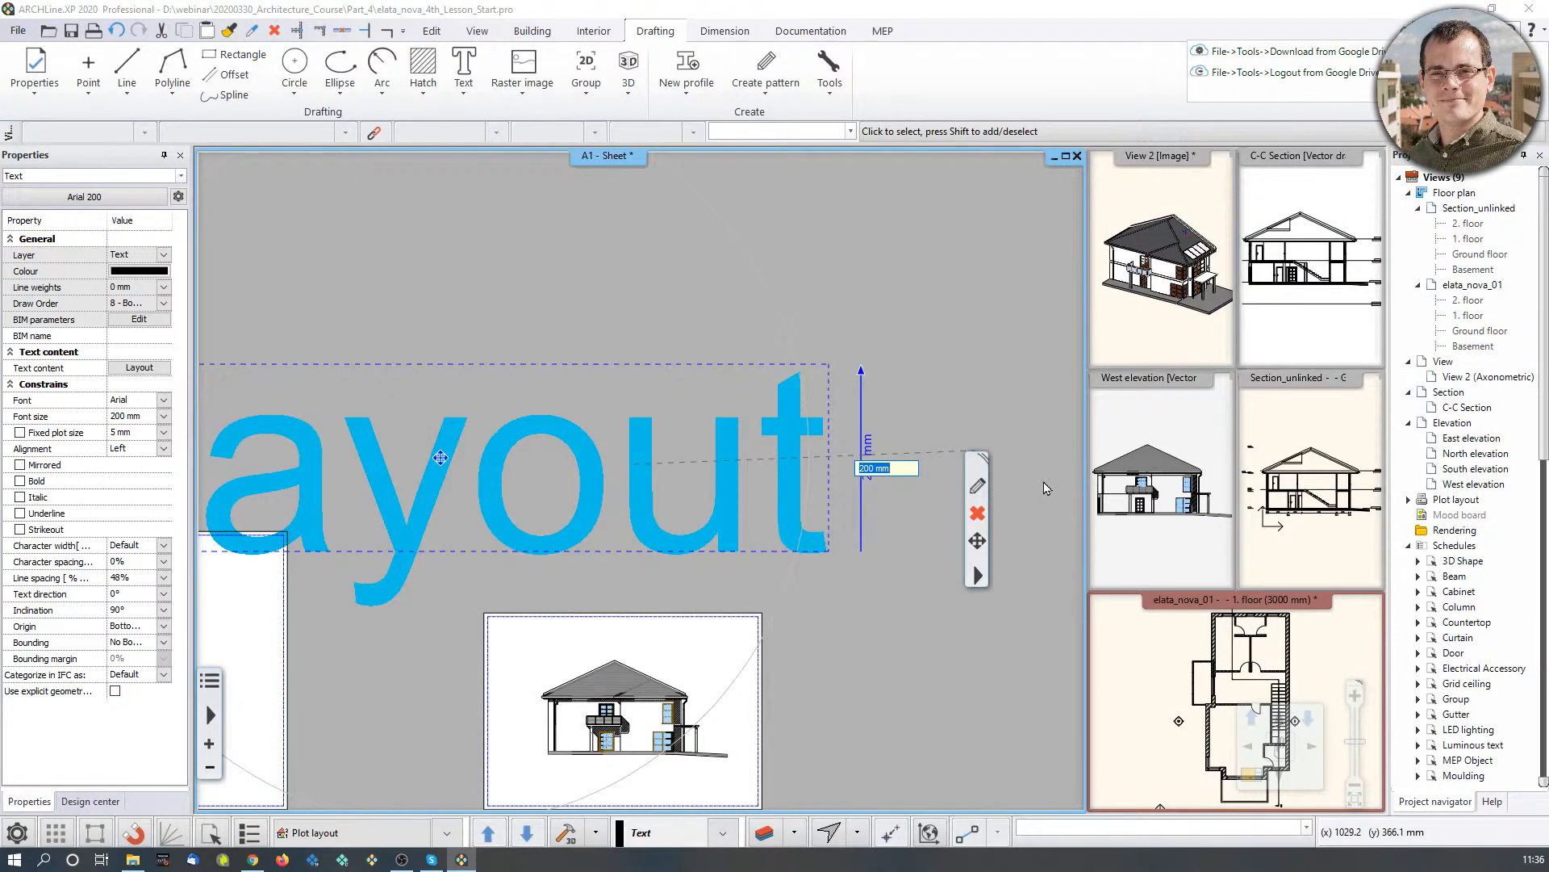
pyautogui.write('5')
pyautogui.press('Return')
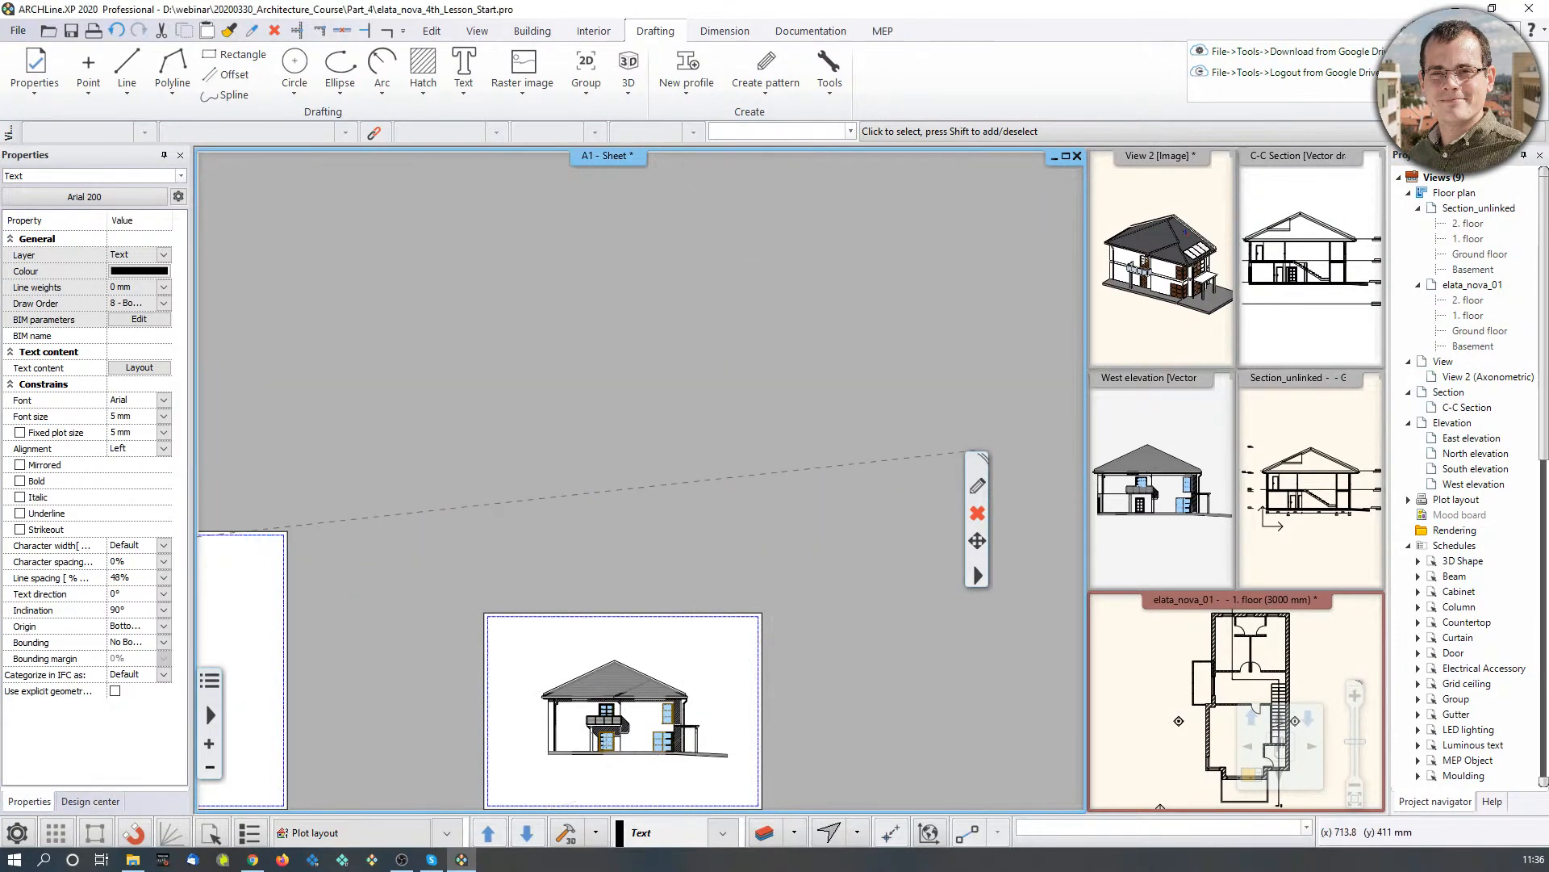
pyautogui.moveTo(553, 433); pyautogui.dragTo(1100, 321, button='middle')
pyautogui.scroll(5, 721, 437)
pyautogui.press('Escape')
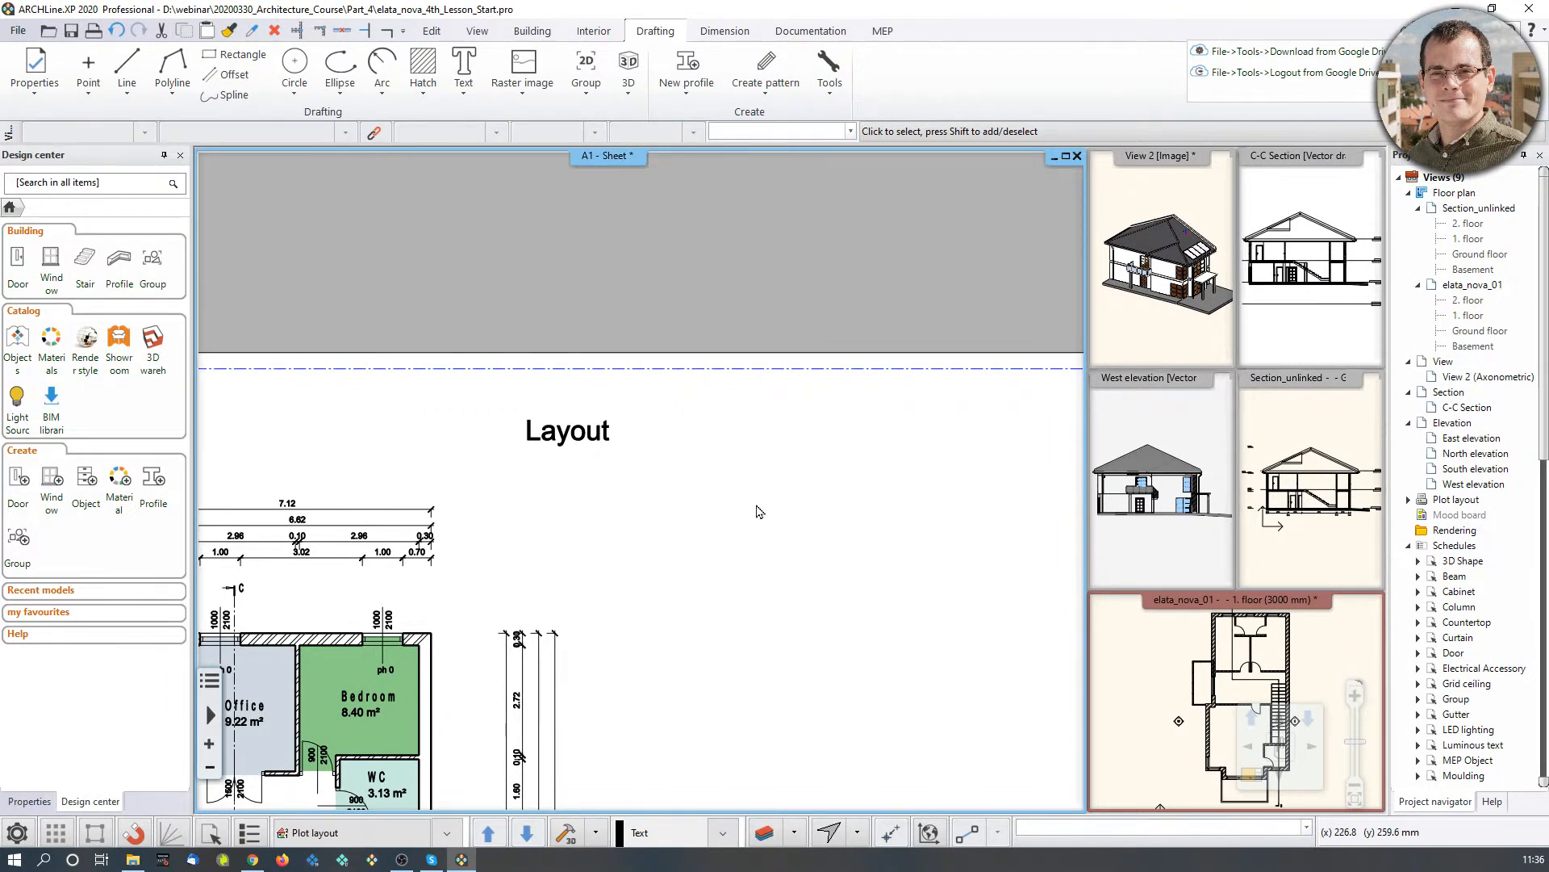
# Step: Draw a horizontal line about 49 mm long on the sheet beside the "Layout" text, and delete it
pyautogui.click(127, 65)
pyautogui.click(635, 506)
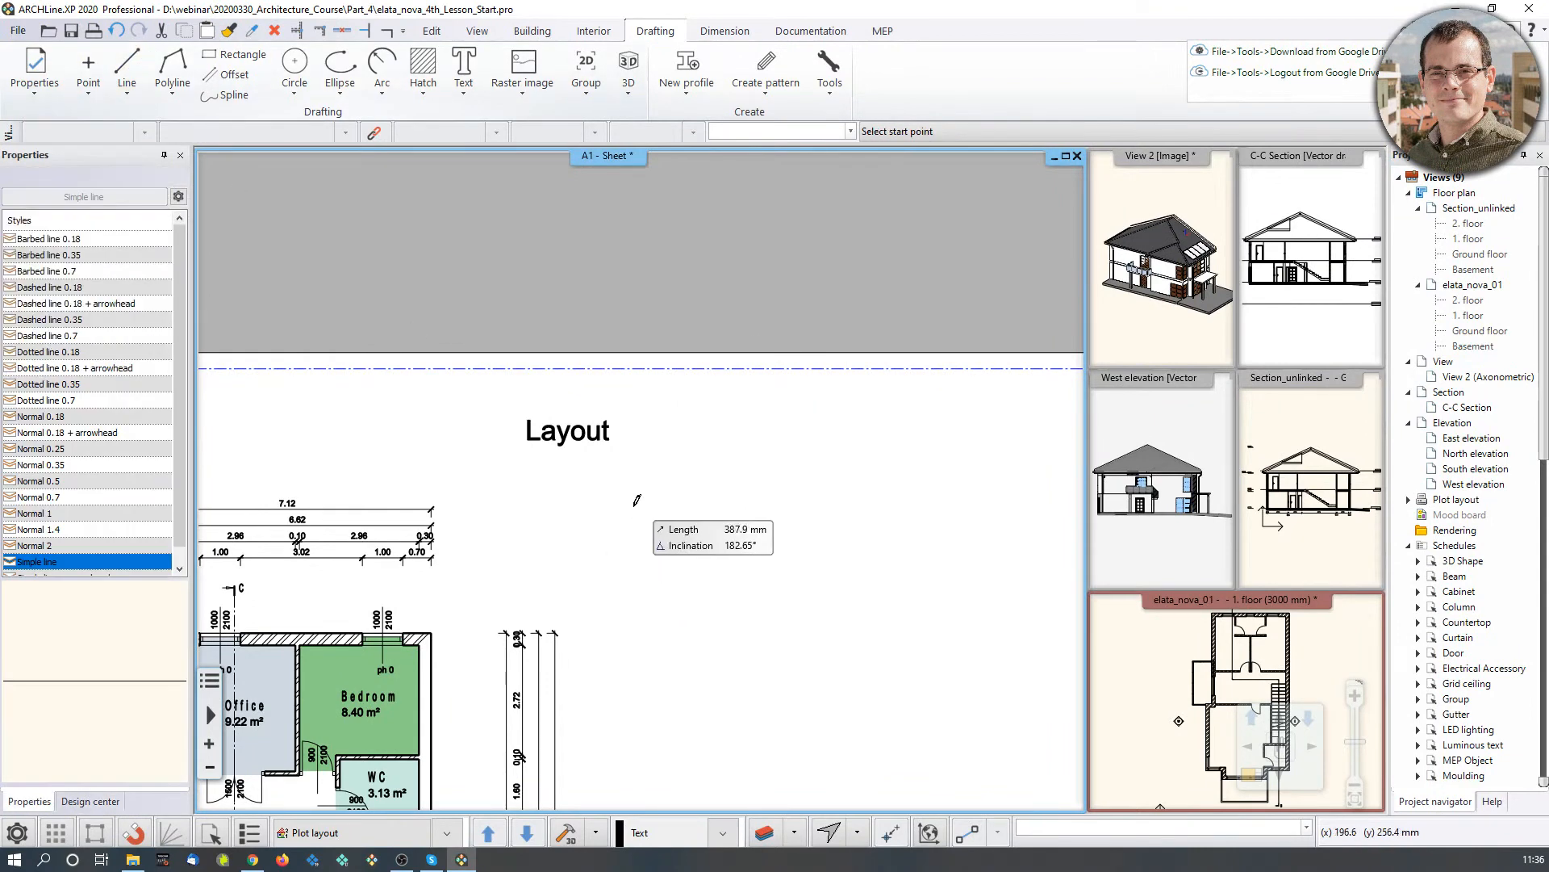
pyautogui.click(832, 506)
pyautogui.press('Escape')
pyautogui.click(774, 507)
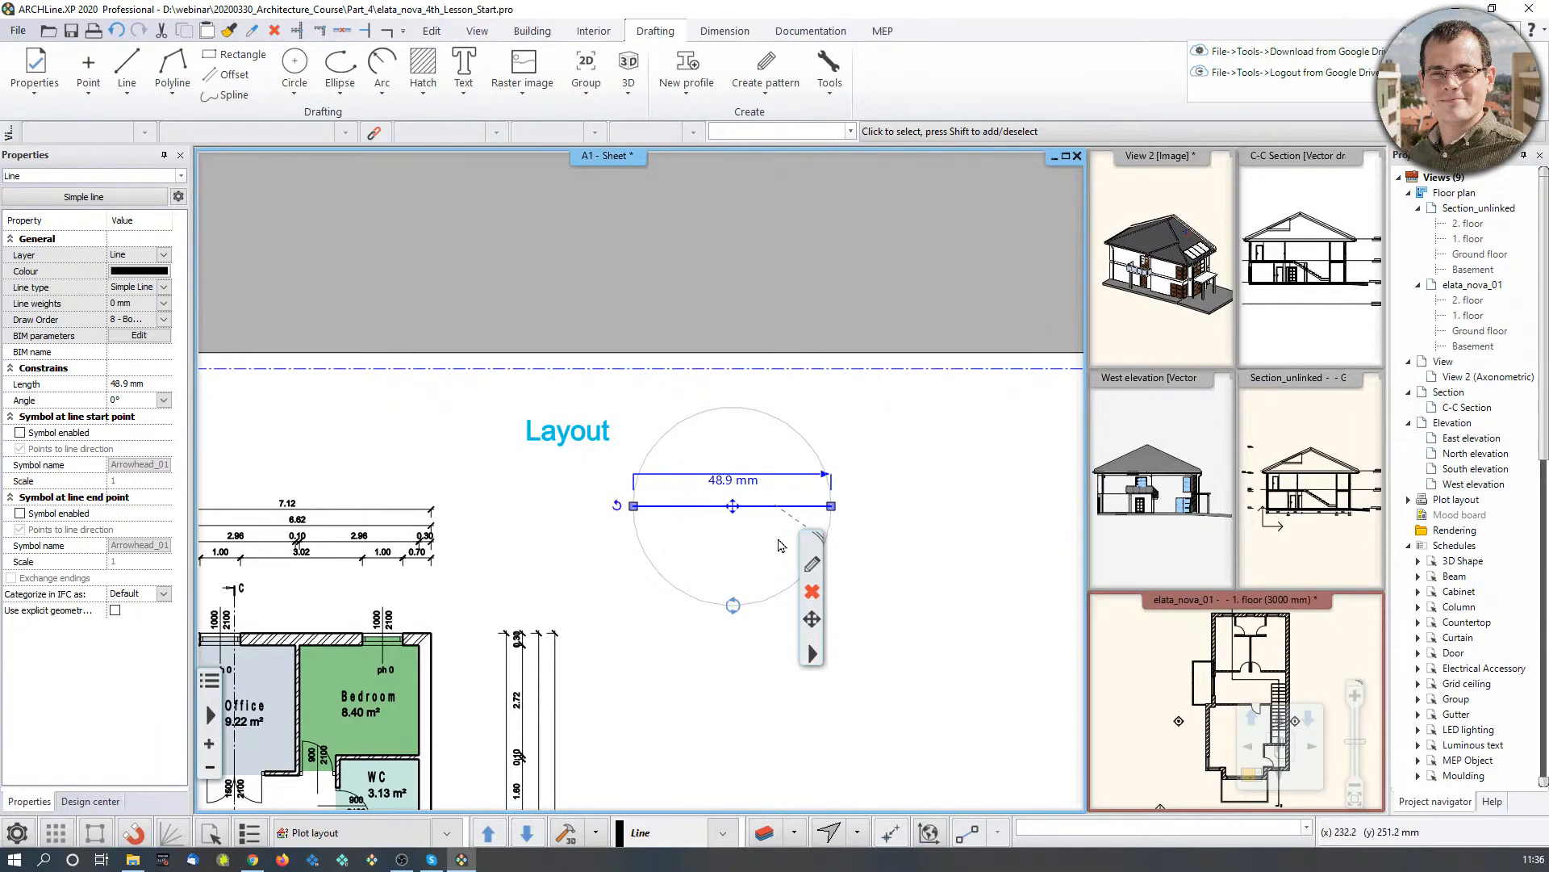
pyautogui.press('Delete')
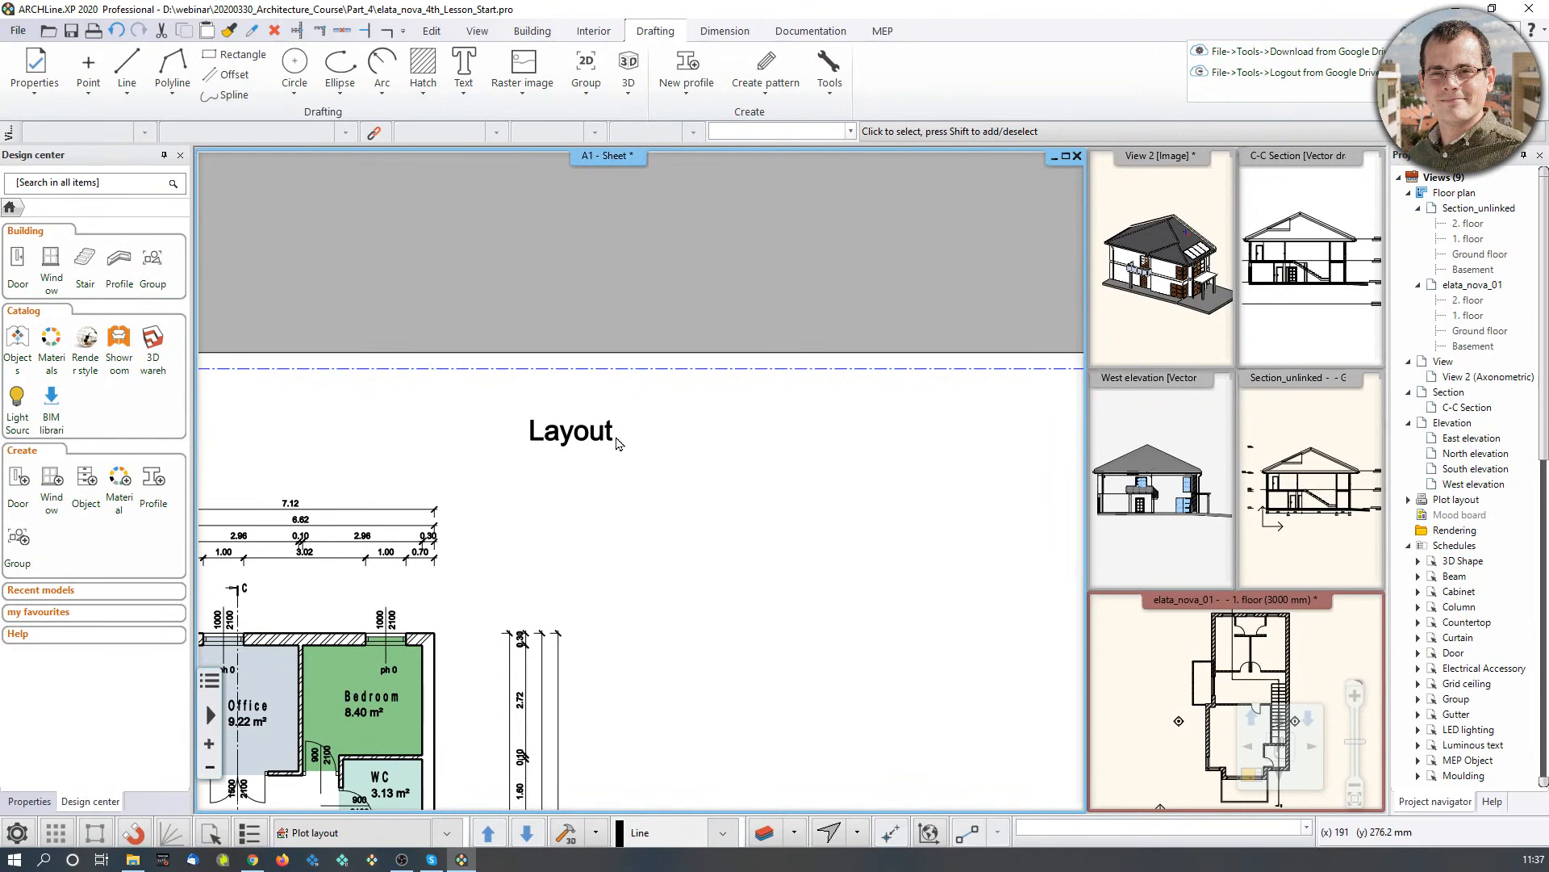
pyautogui.scroll(-3, 792, 440)
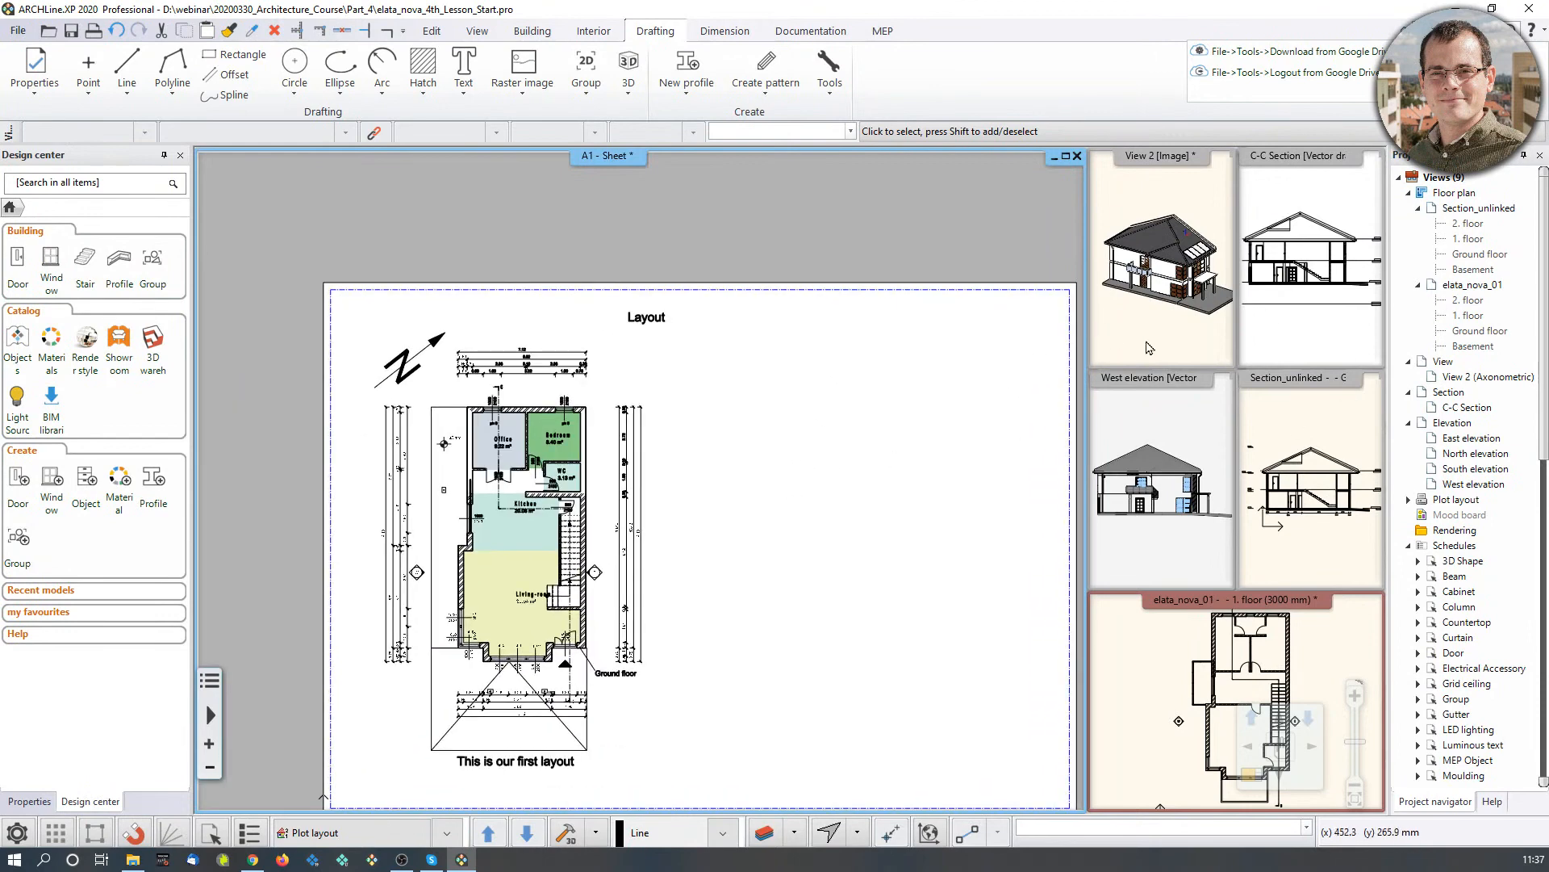
# Step: Close the C-C Section, Section_unlinked and West elevation views, saving Section_unlinked, and make the 1. floor plan the main view
pyautogui.click(1145, 317)
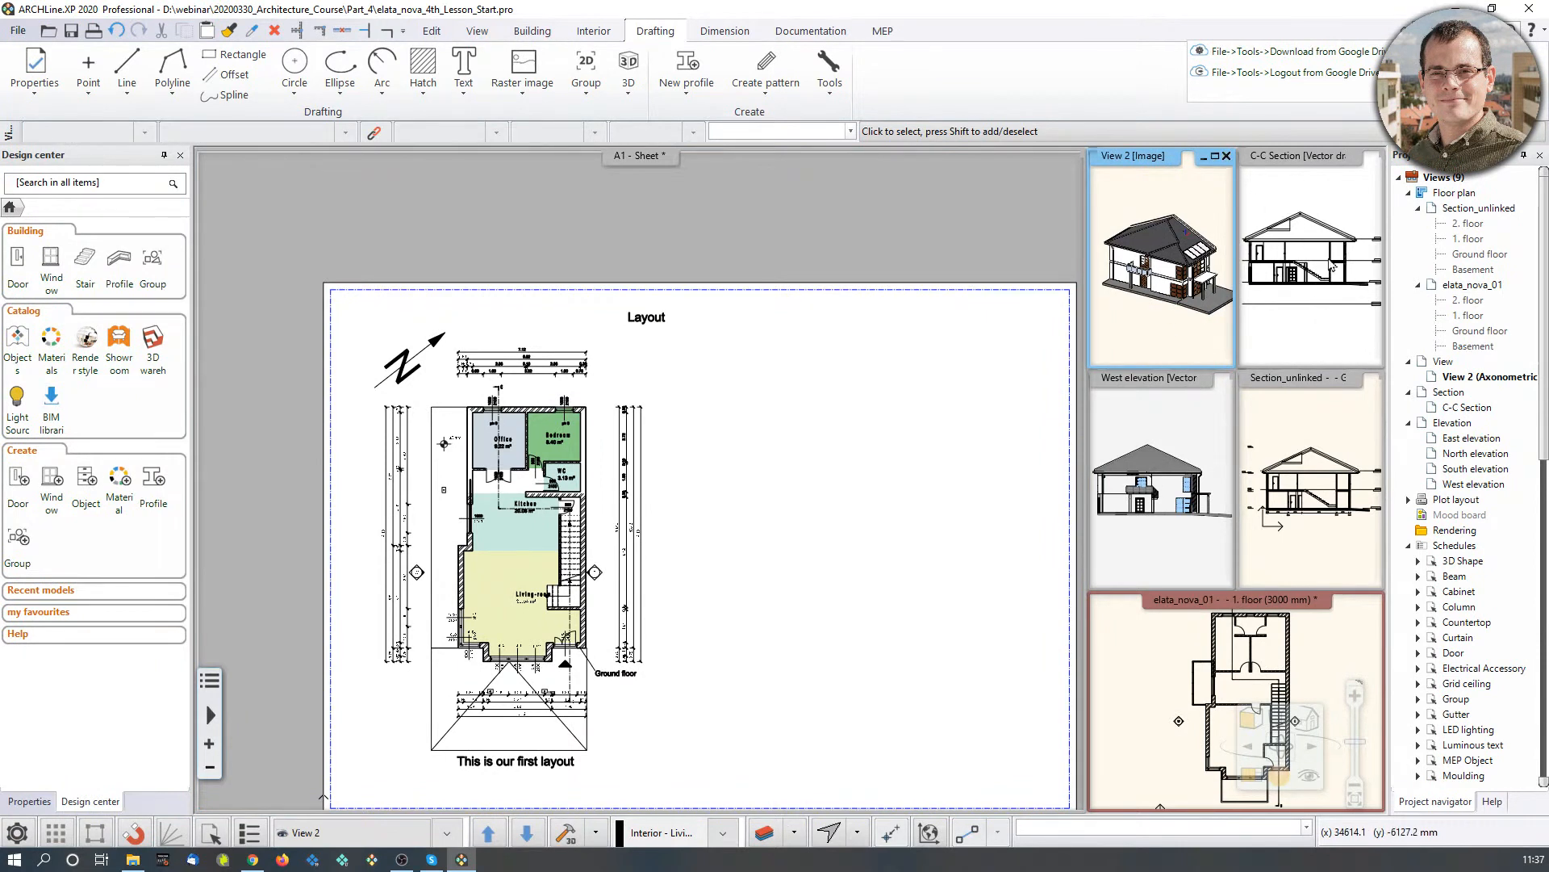
pyautogui.click(1323, 318)
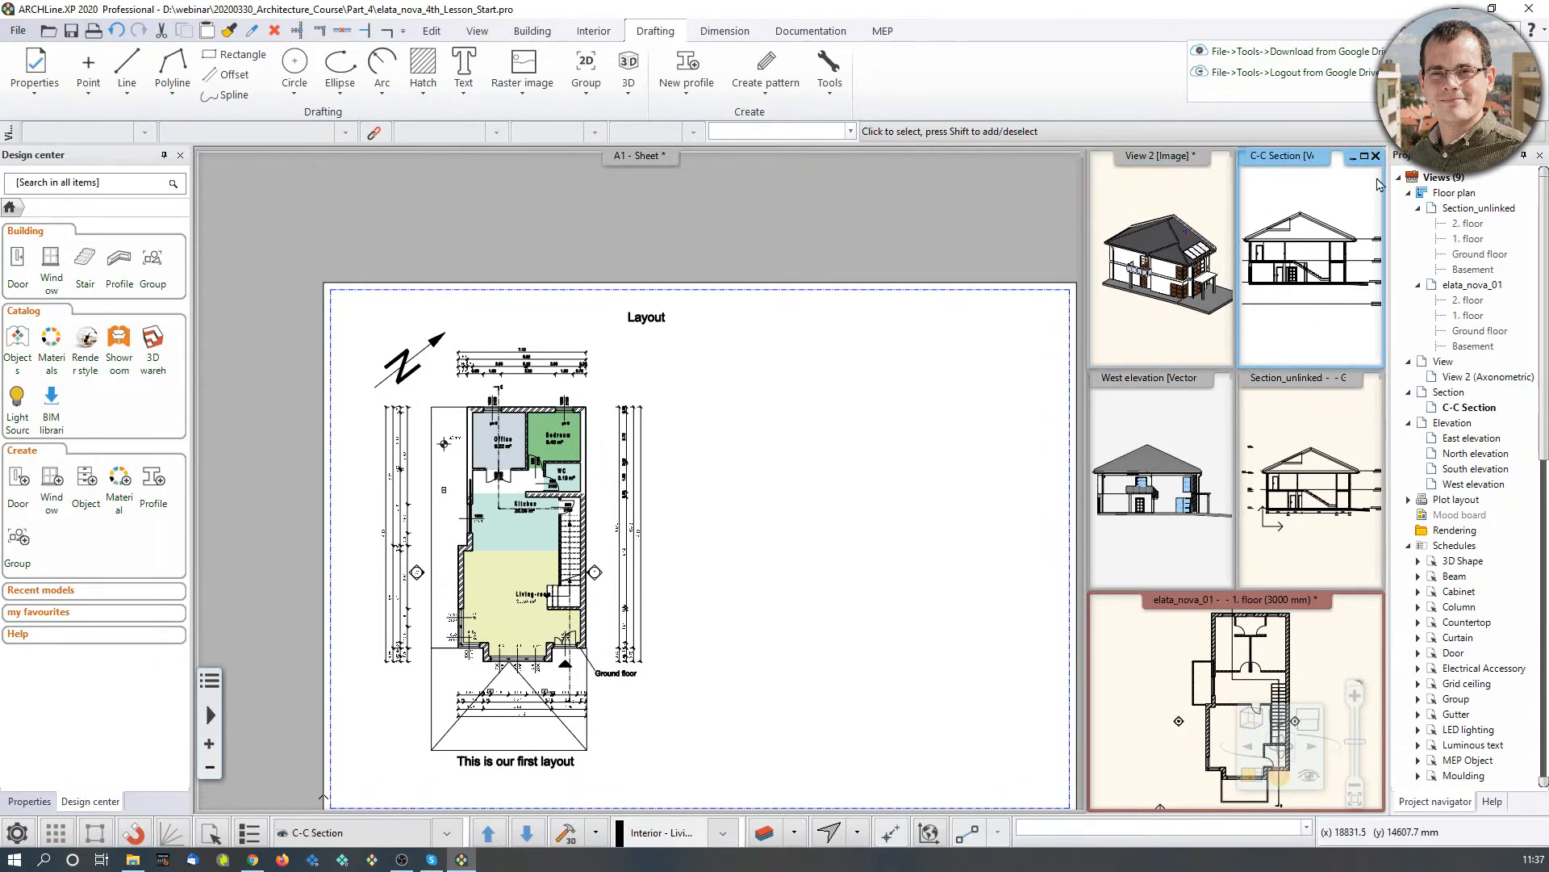
pyautogui.click(1376, 156)
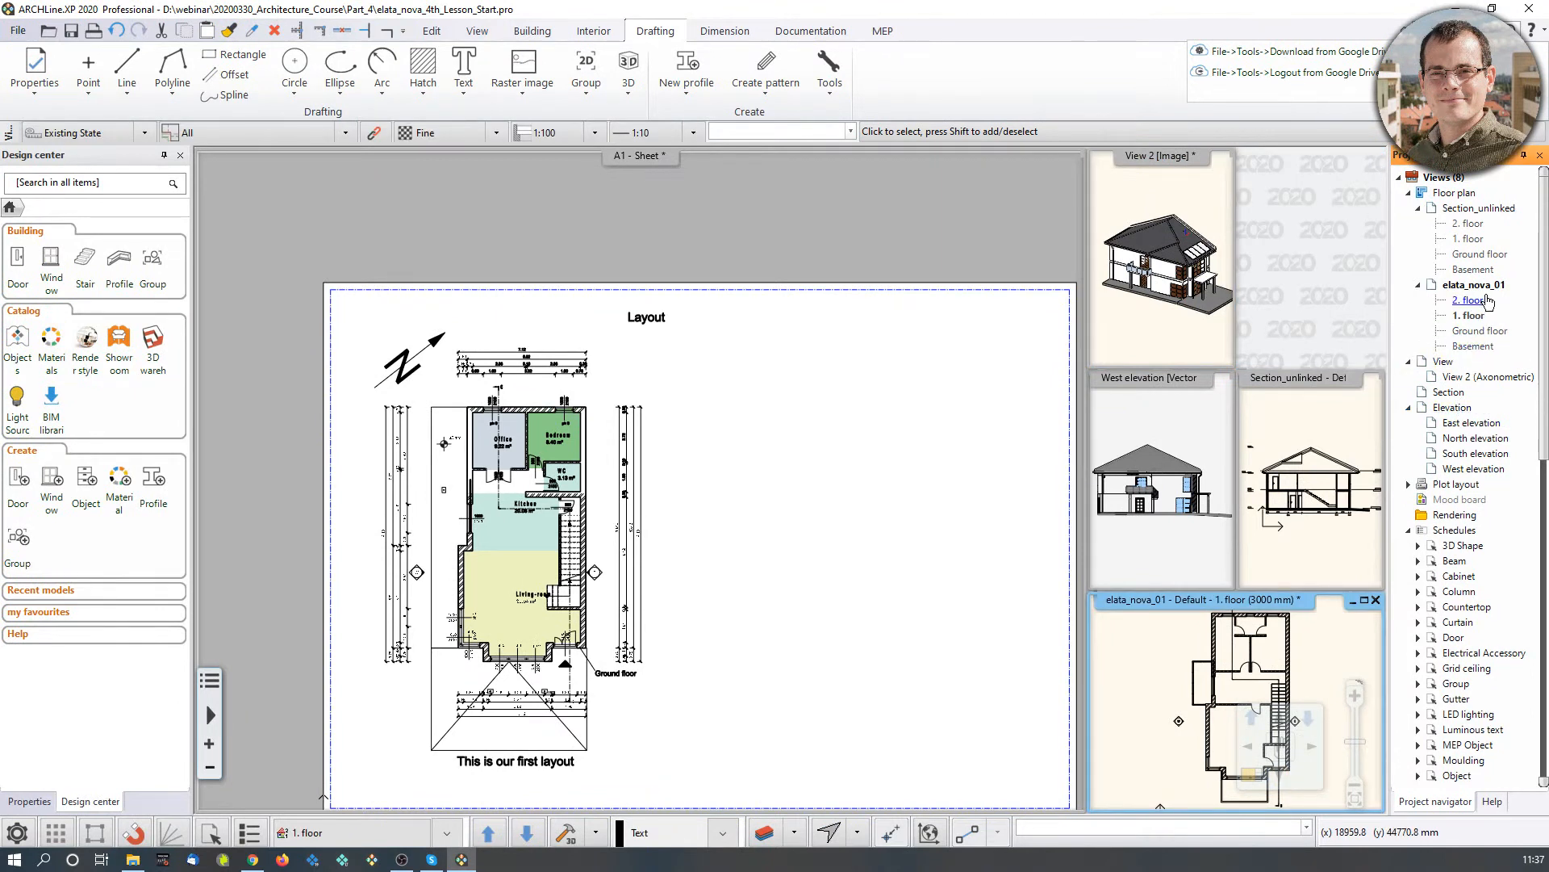
pyautogui.click(1362, 419)
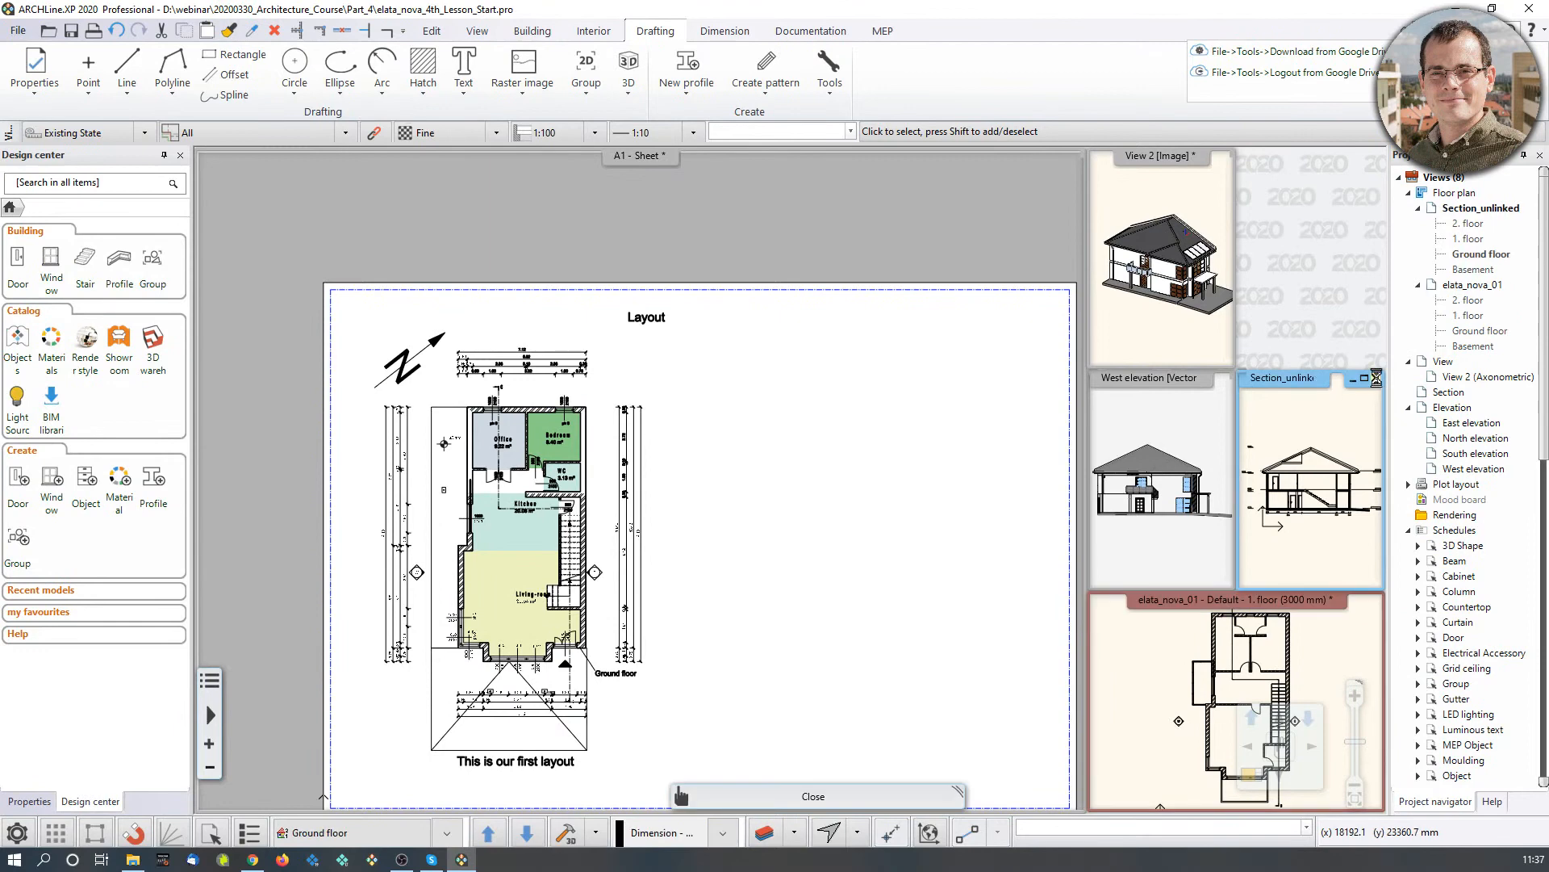
pyautogui.click(1376, 379)
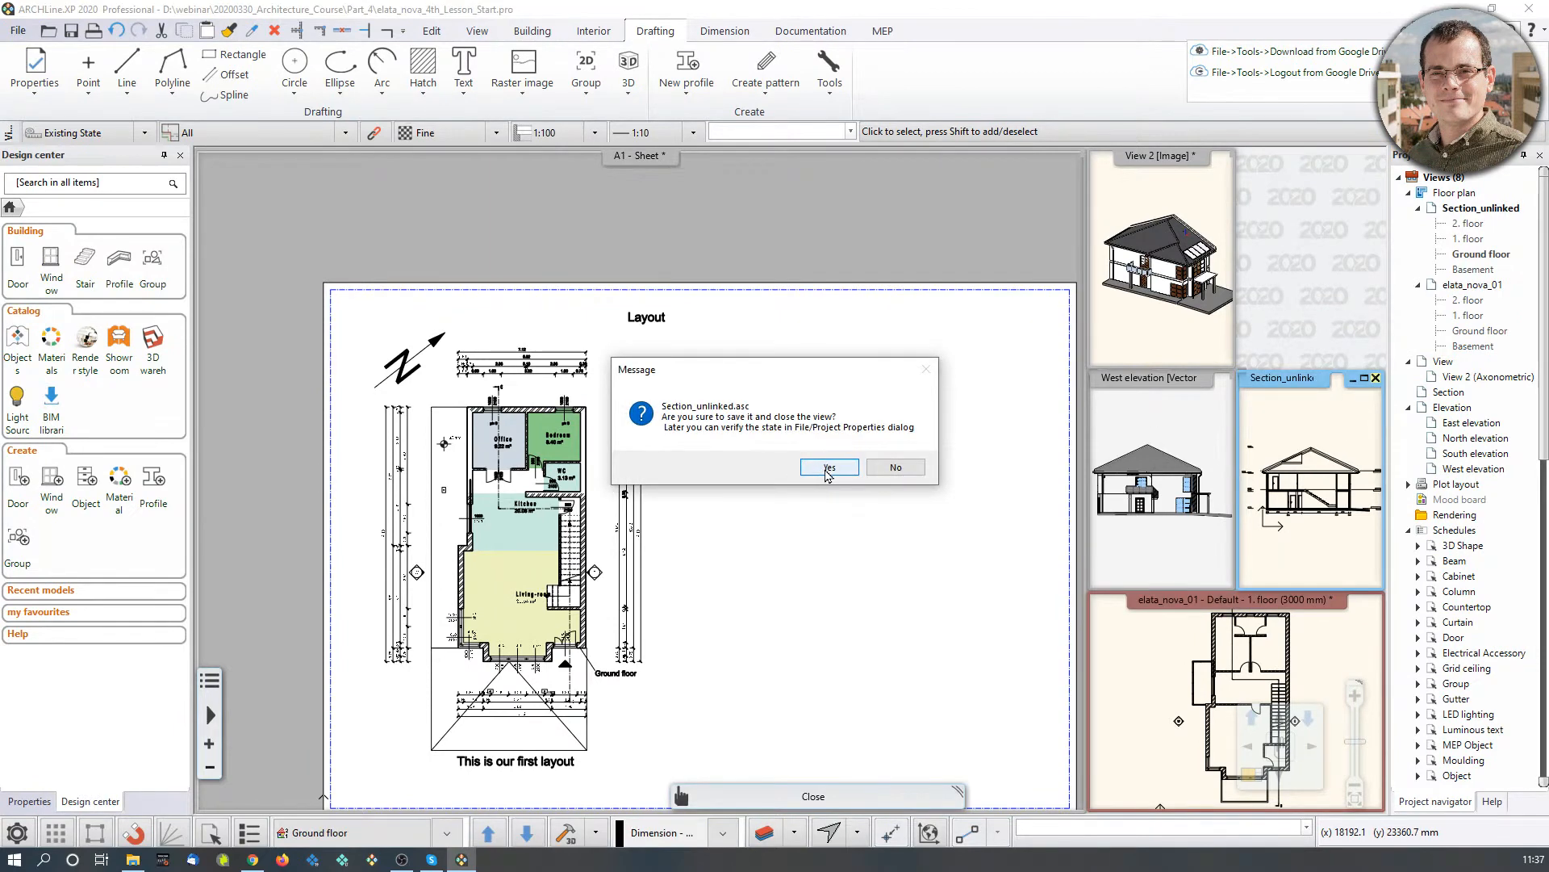
pyautogui.click(829, 468)
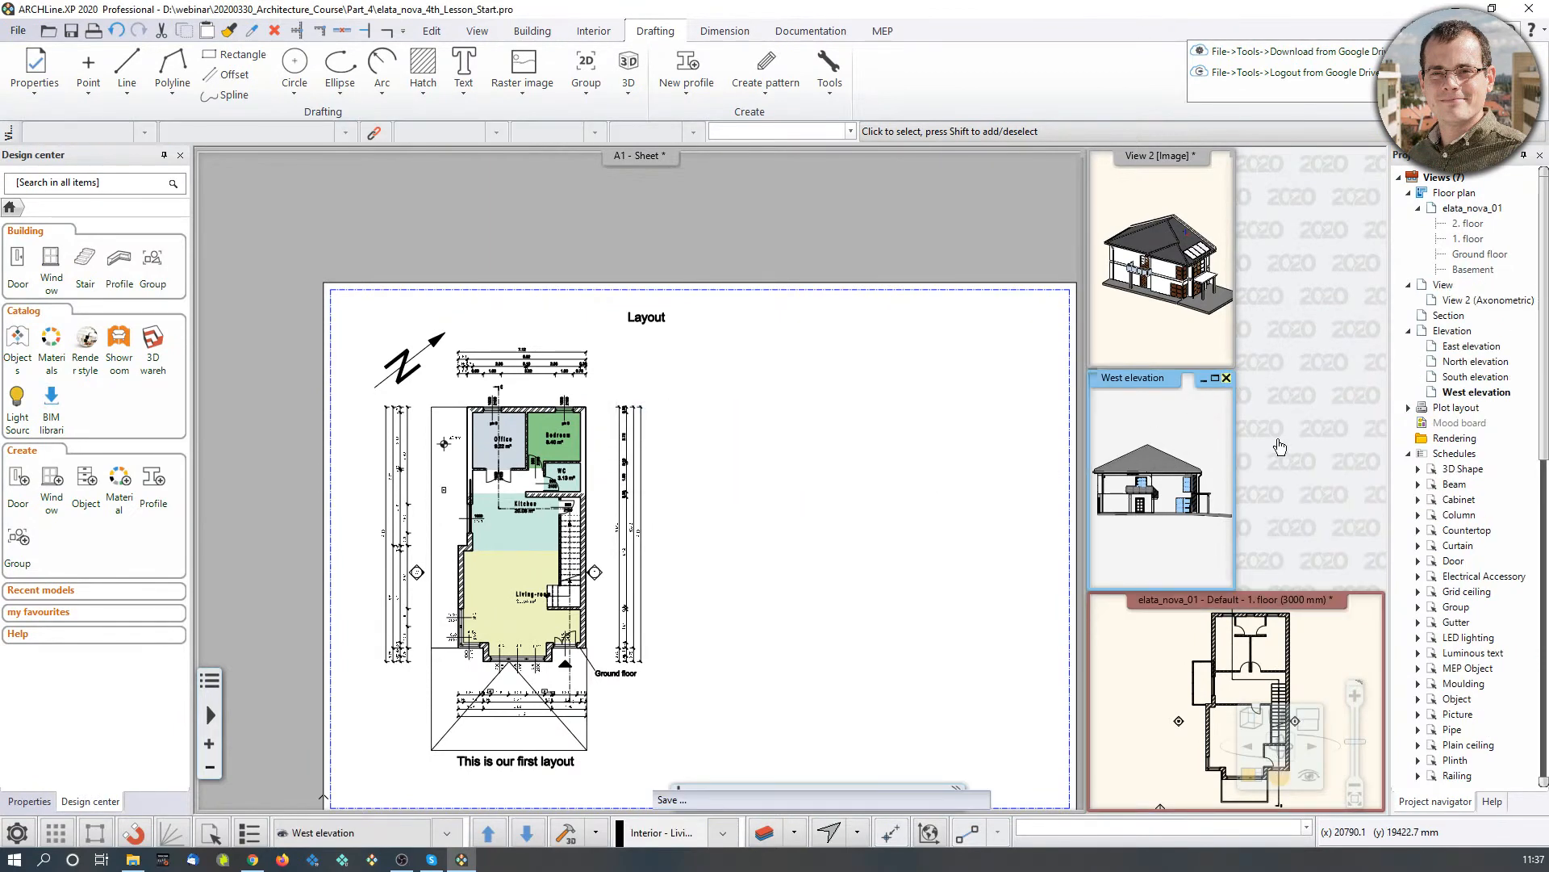
pyautogui.click(1227, 378)
pyautogui.click(1251, 774)
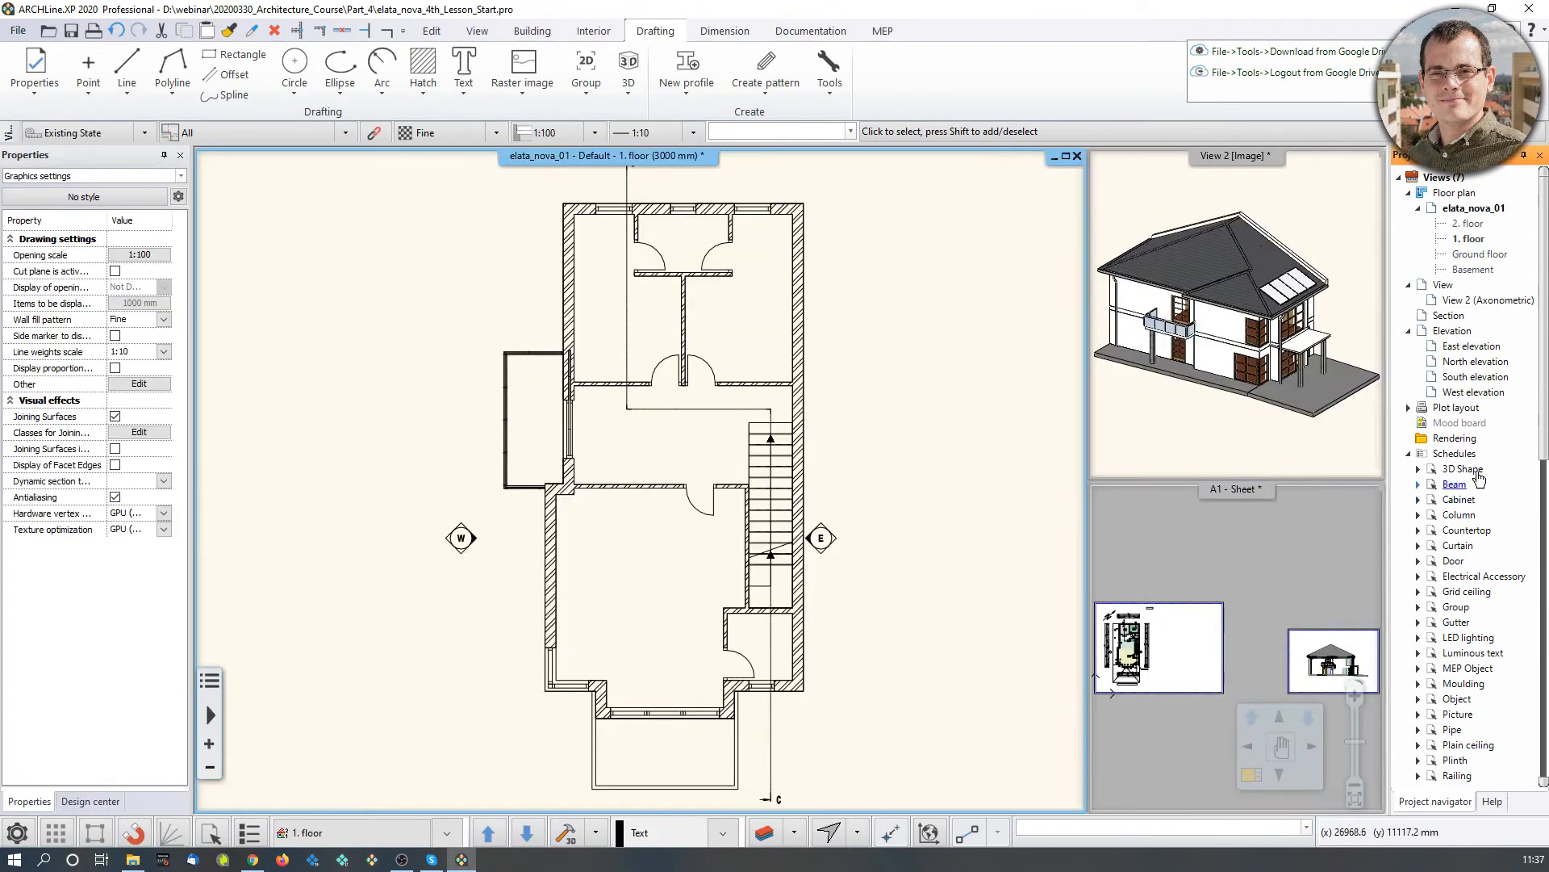
# Step: Reopen the Section_unlinked floor plan from the project's hidden views, and save and close it again
pyautogui.scroll(-9, 1463, 428)
pyautogui.scroll(-1, 1473, 715)
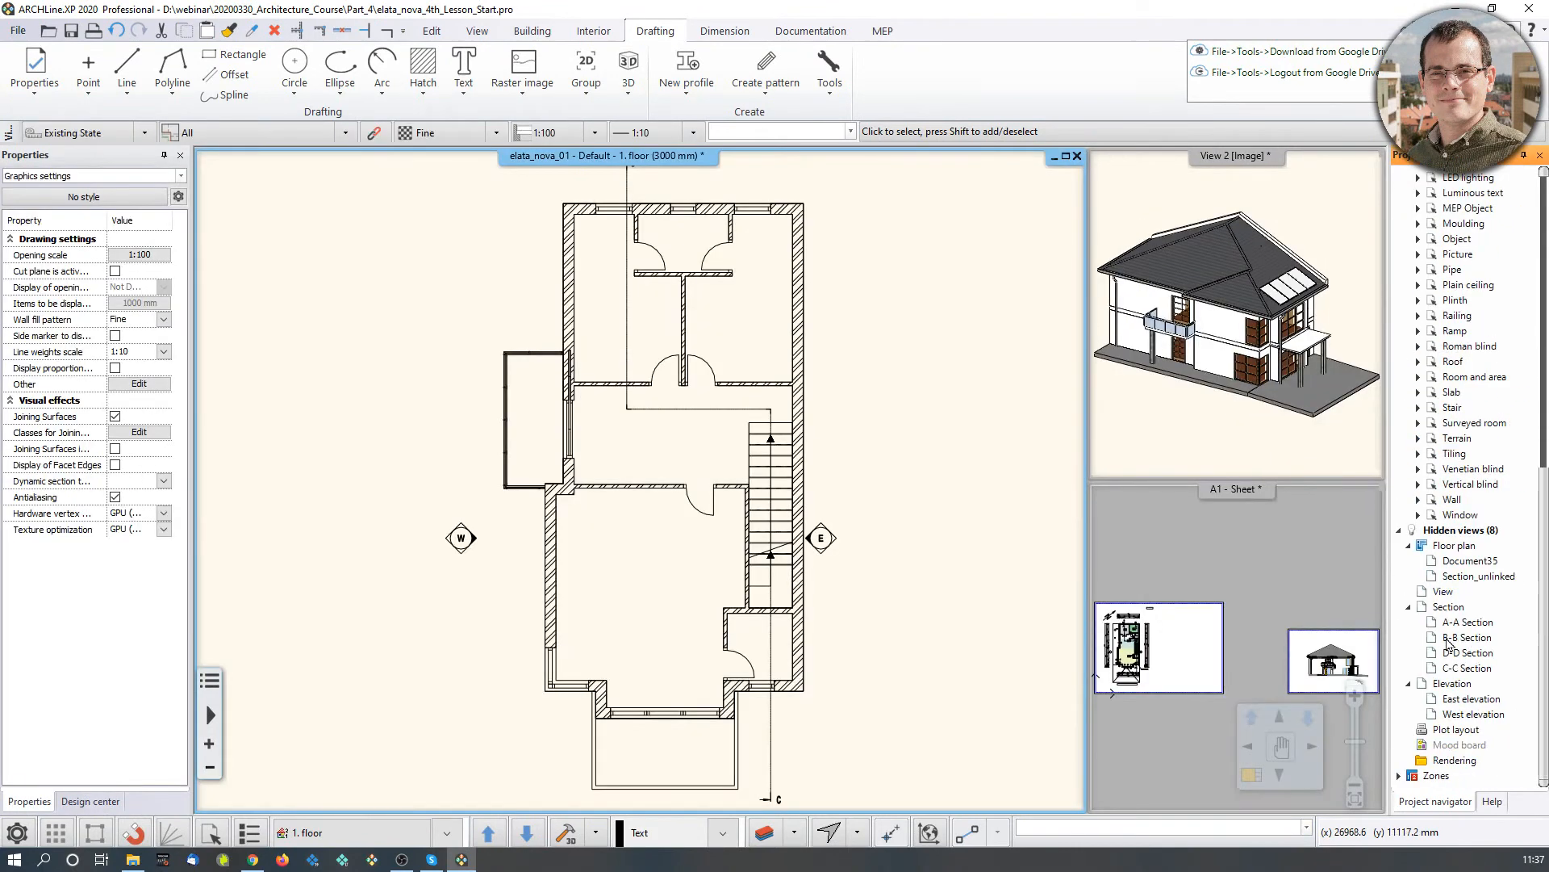
pyautogui.click(1402, 531)
pyautogui.scroll(-5, 1445, 726)
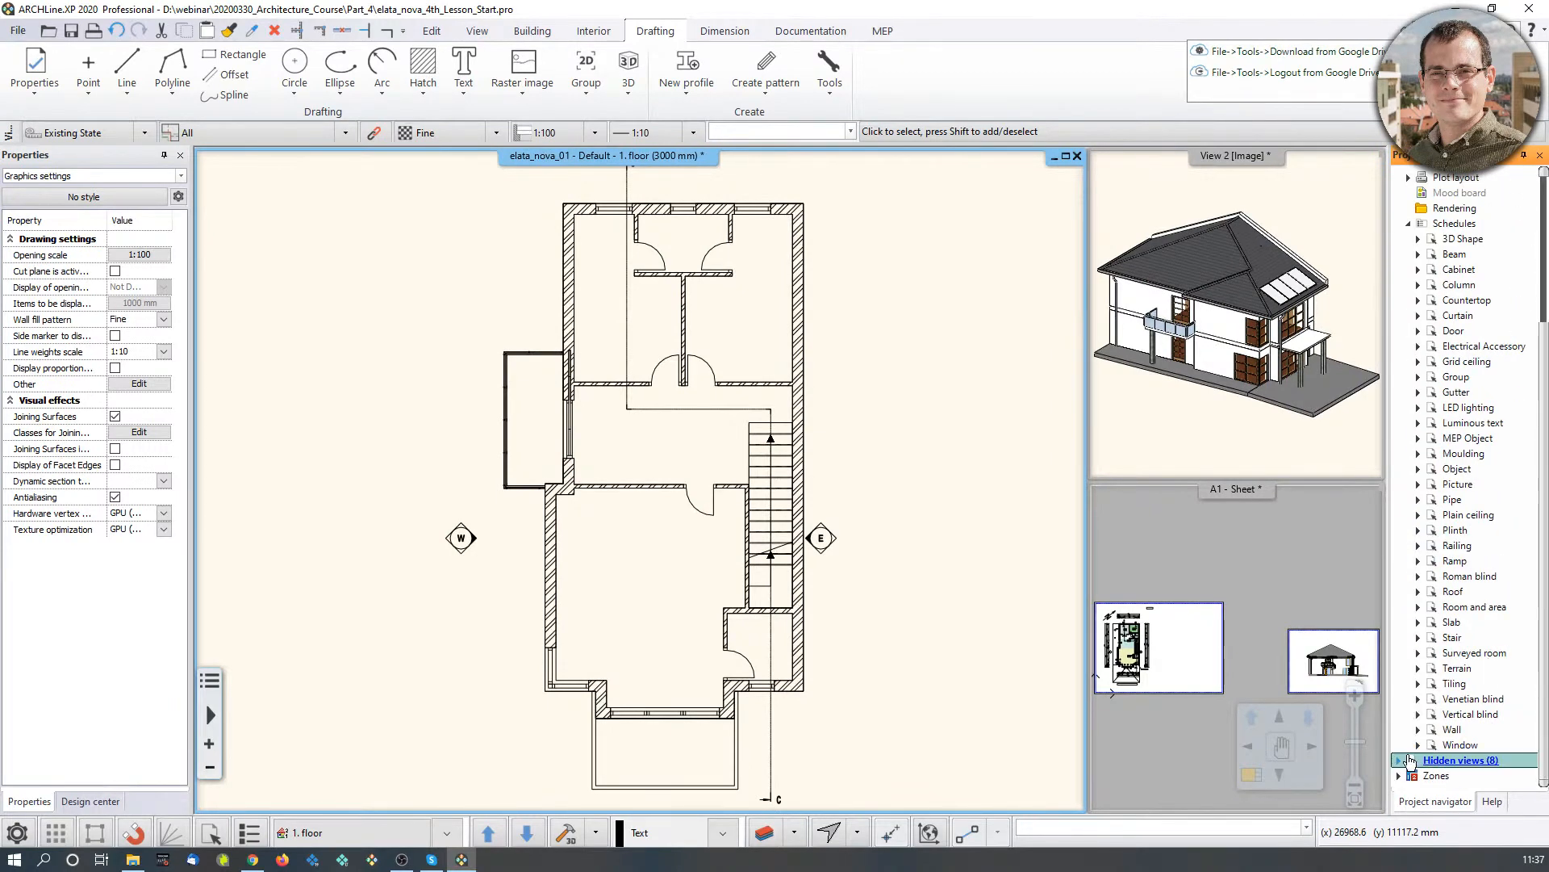
pyautogui.click(1408, 761)
pyautogui.scroll(-1, 1445, 767)
pyautogui.scroll(-1, 1499, 775)
pyautogui.doubleClick(1477, 621)
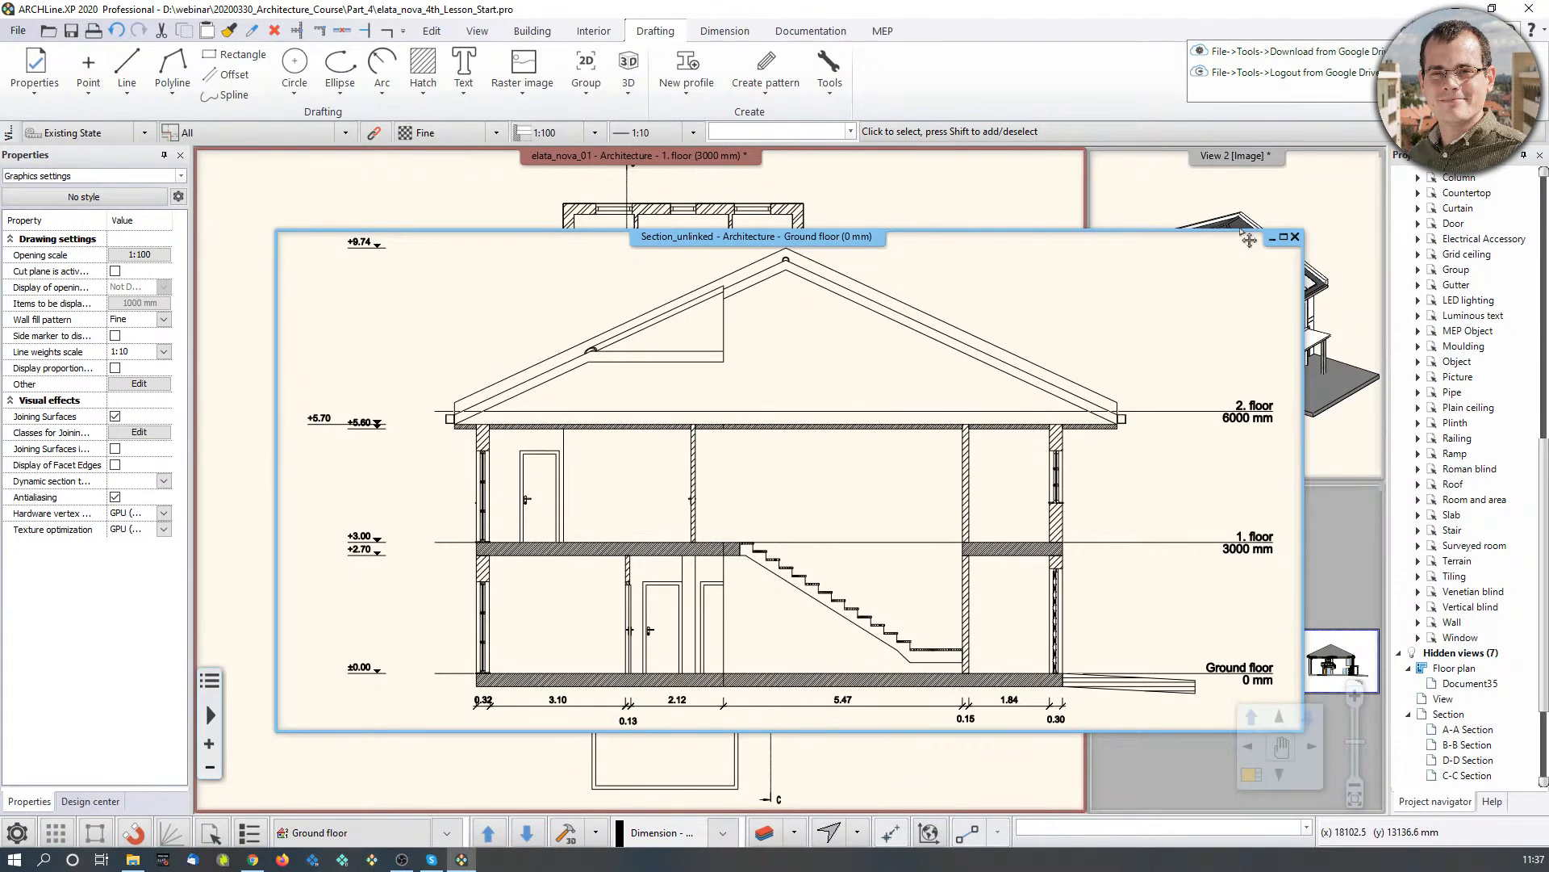
pyautogui.click(1295, 236)
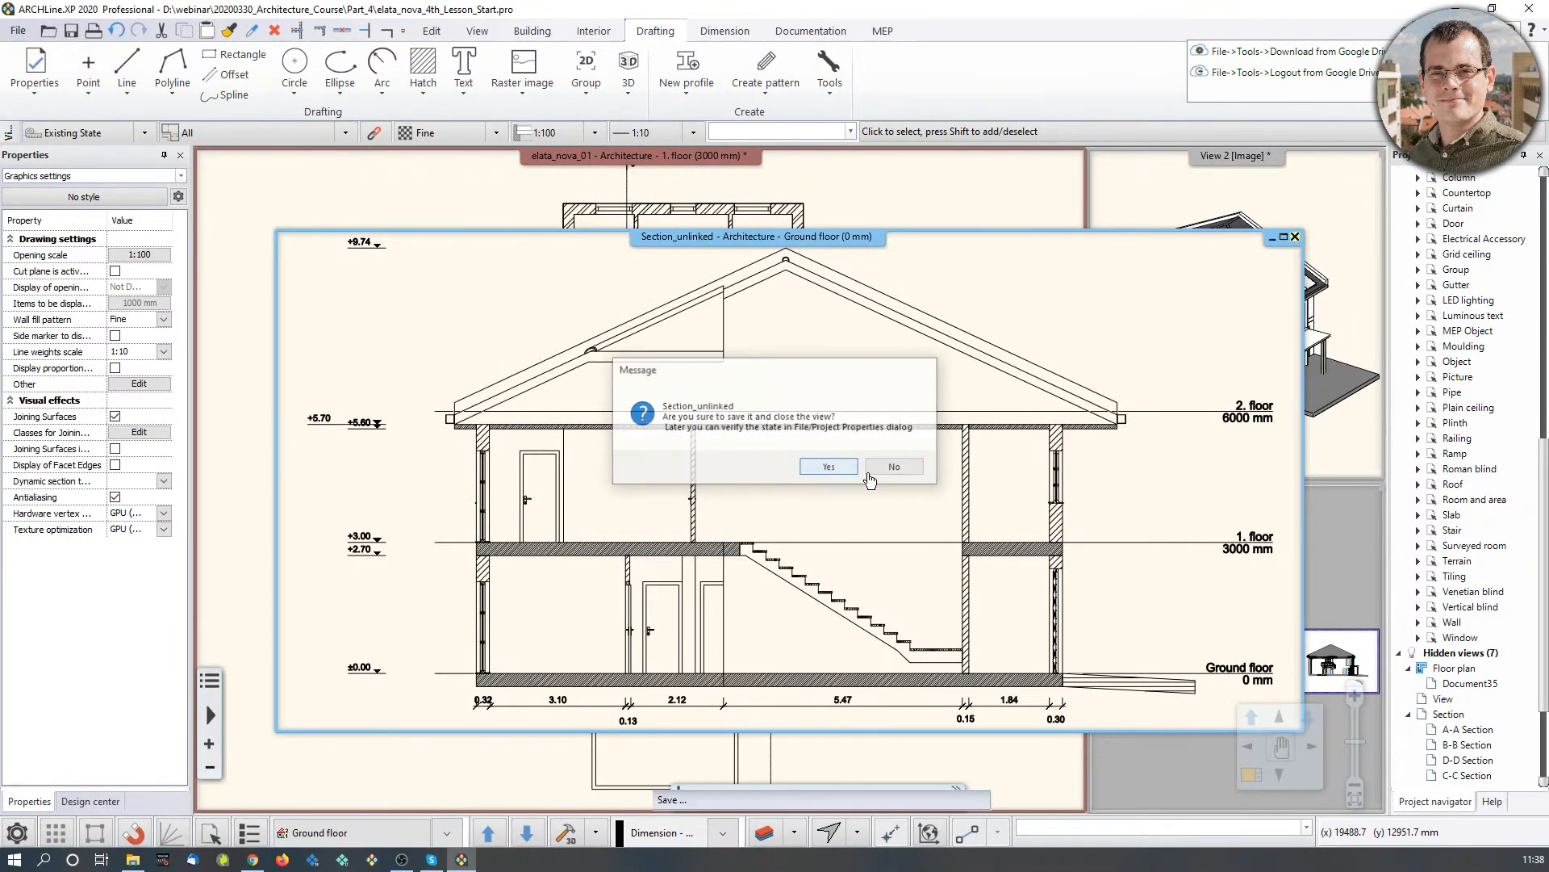
pyautogui.click(830, 467)
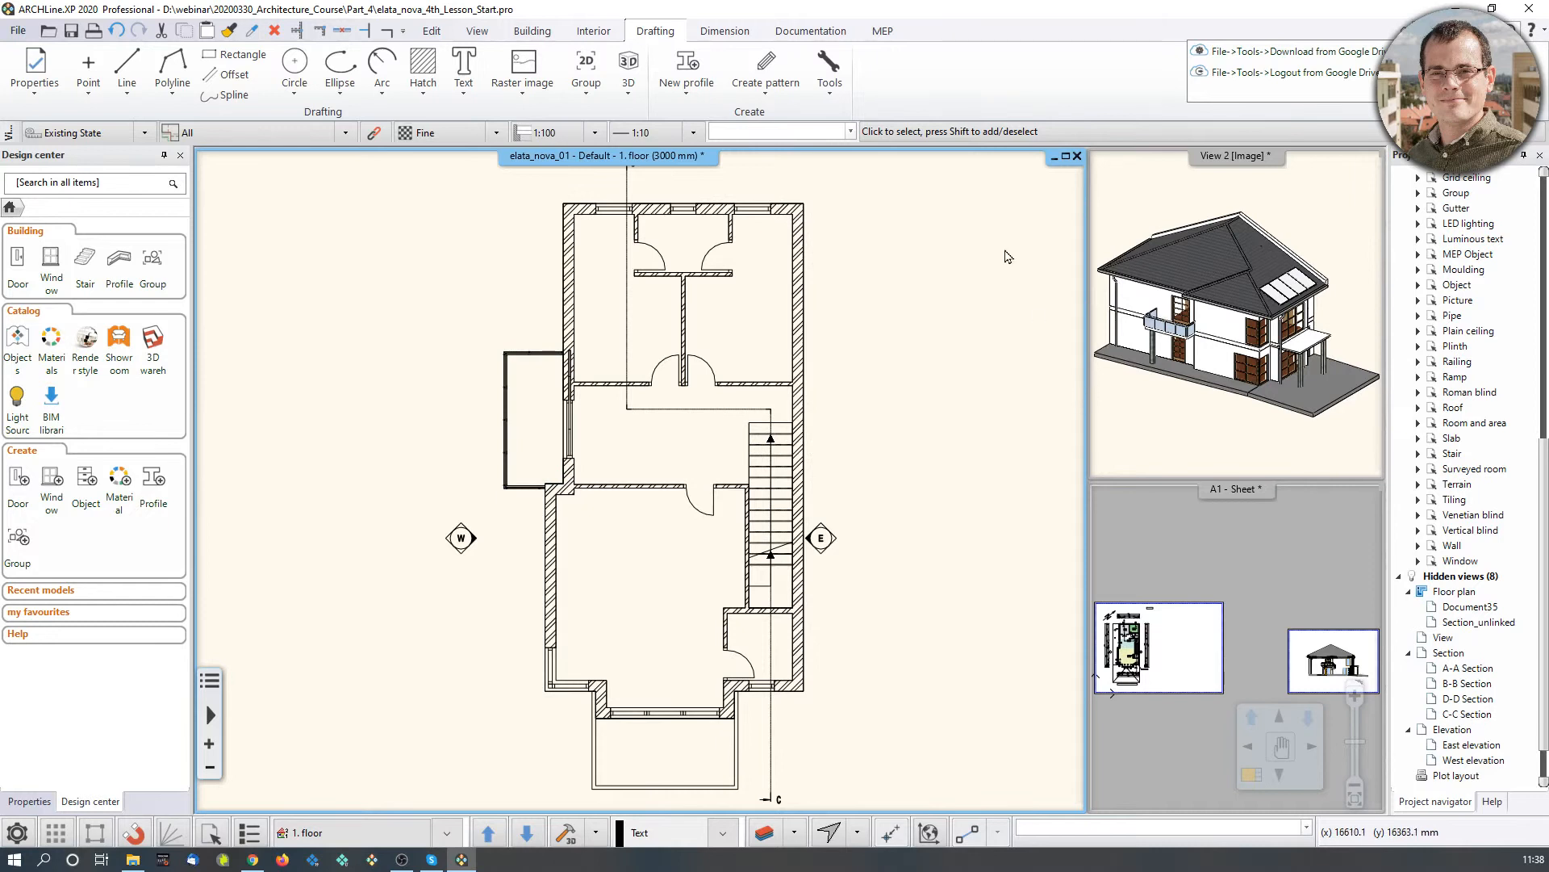
# Step: Narrow the 1. floor plan window and widen the View 2 and A1 sheet windows to fill the freed space
pyautogui.moveTo(1085, 323); pyautogui.dragTo(823, 328)
pyautogui.click(1082, 369)
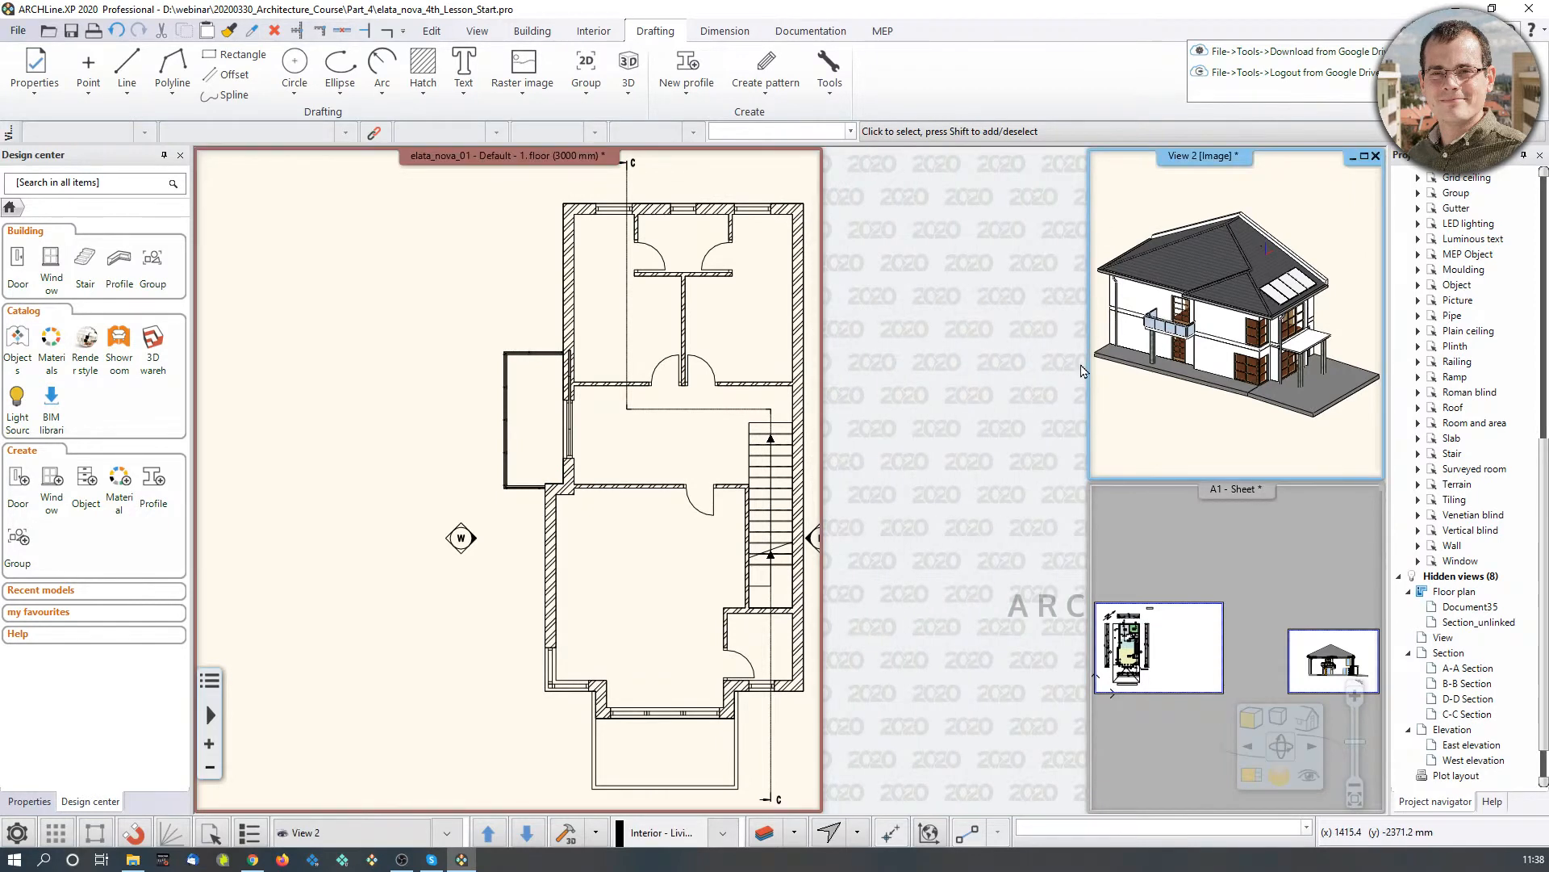
pyautogui.click(1110, 555)
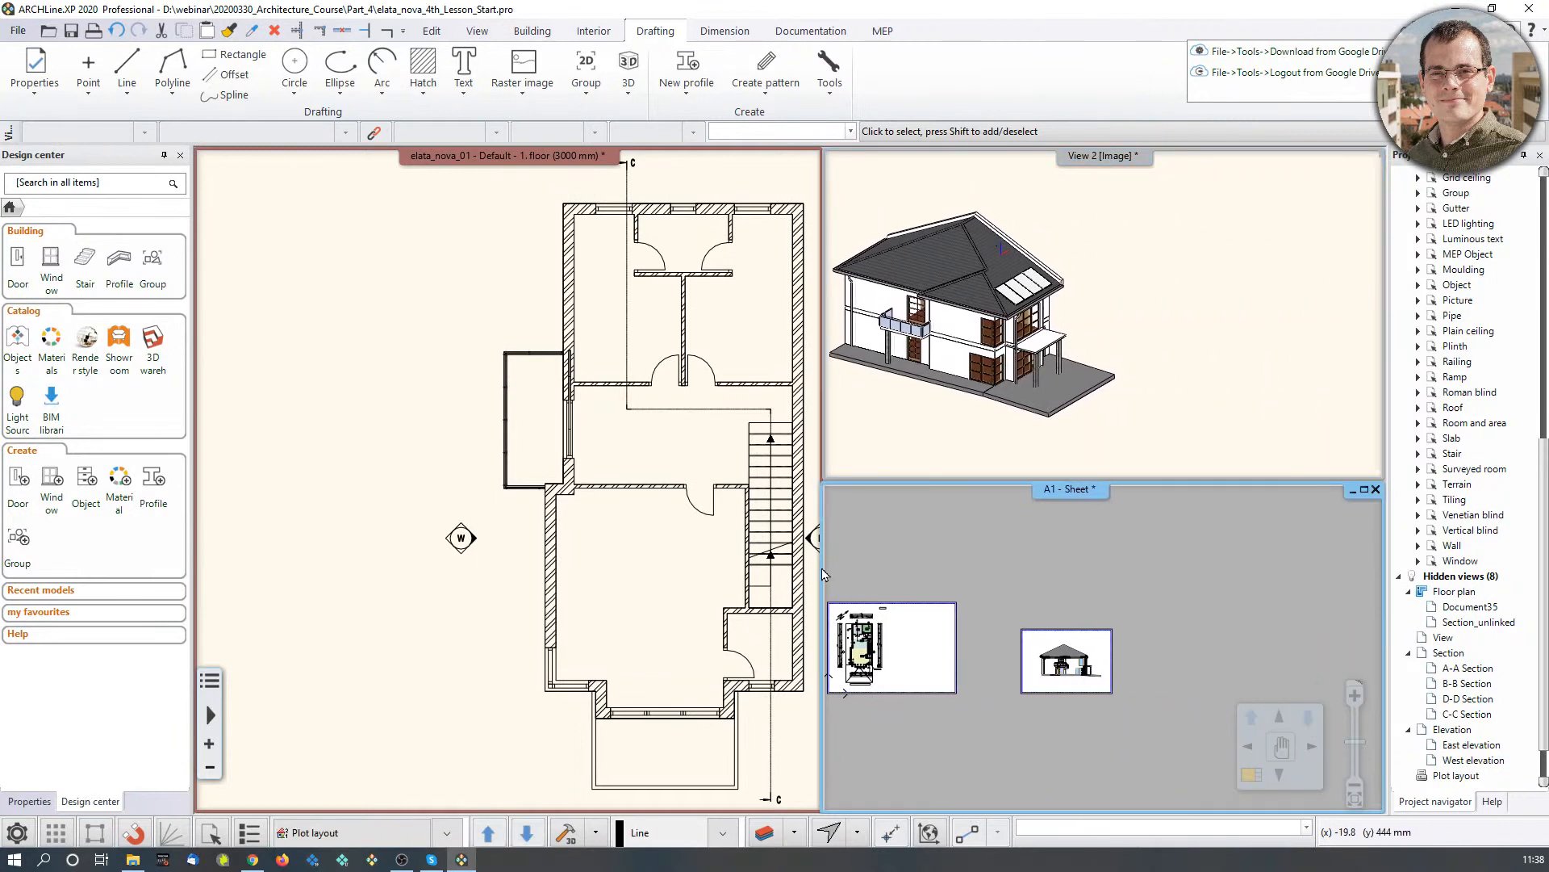
# Step: Set the active view size to 50 % in the graphics options and close the options
pyautogui.click(24, 839)
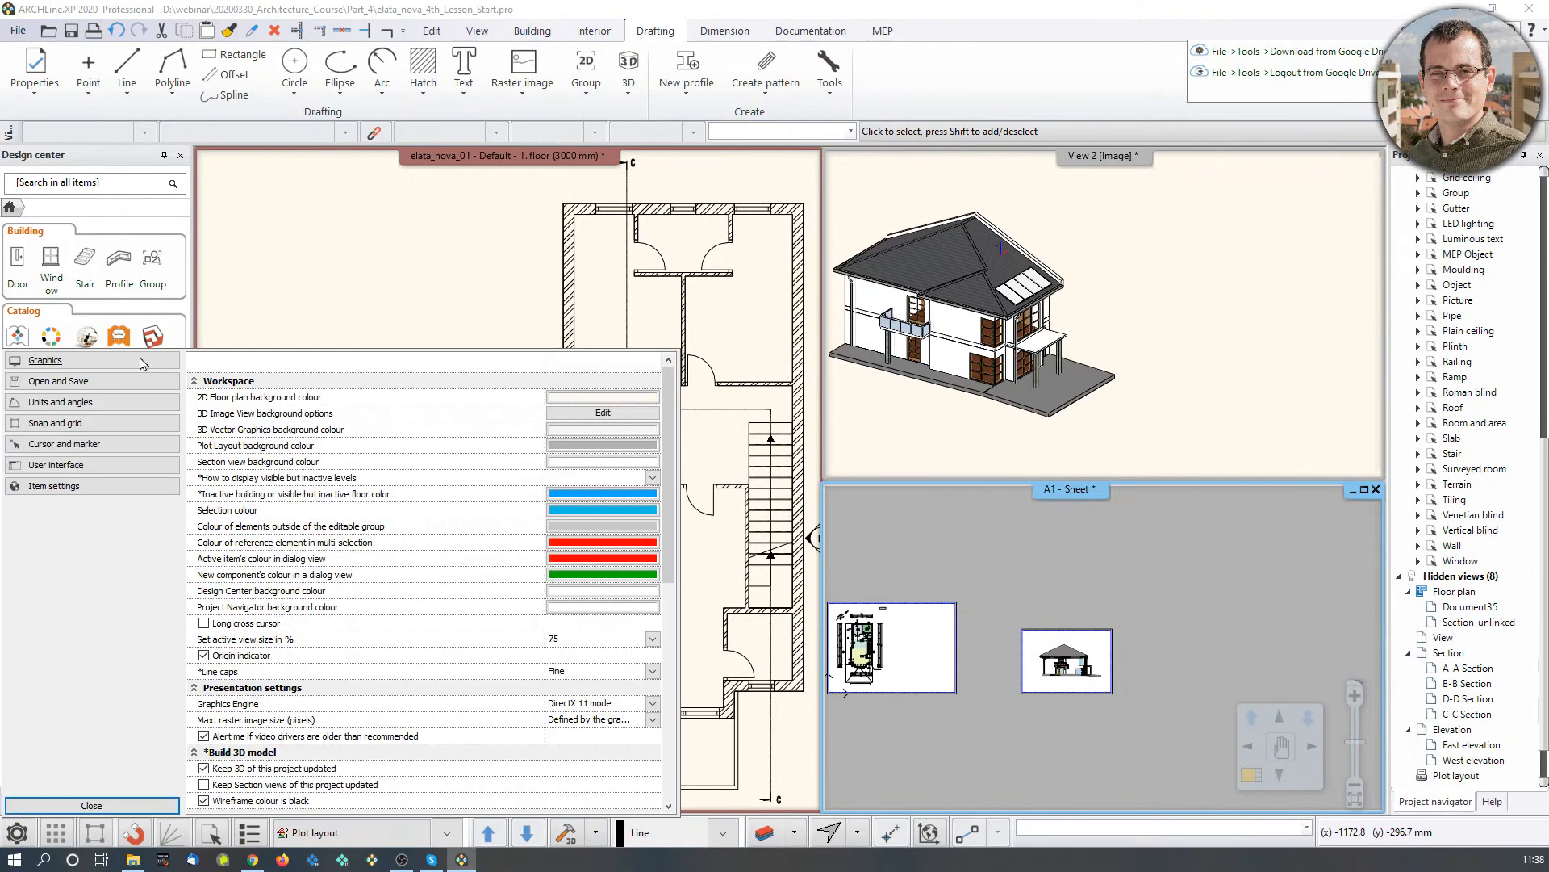
pyautogui.click(57, 465)
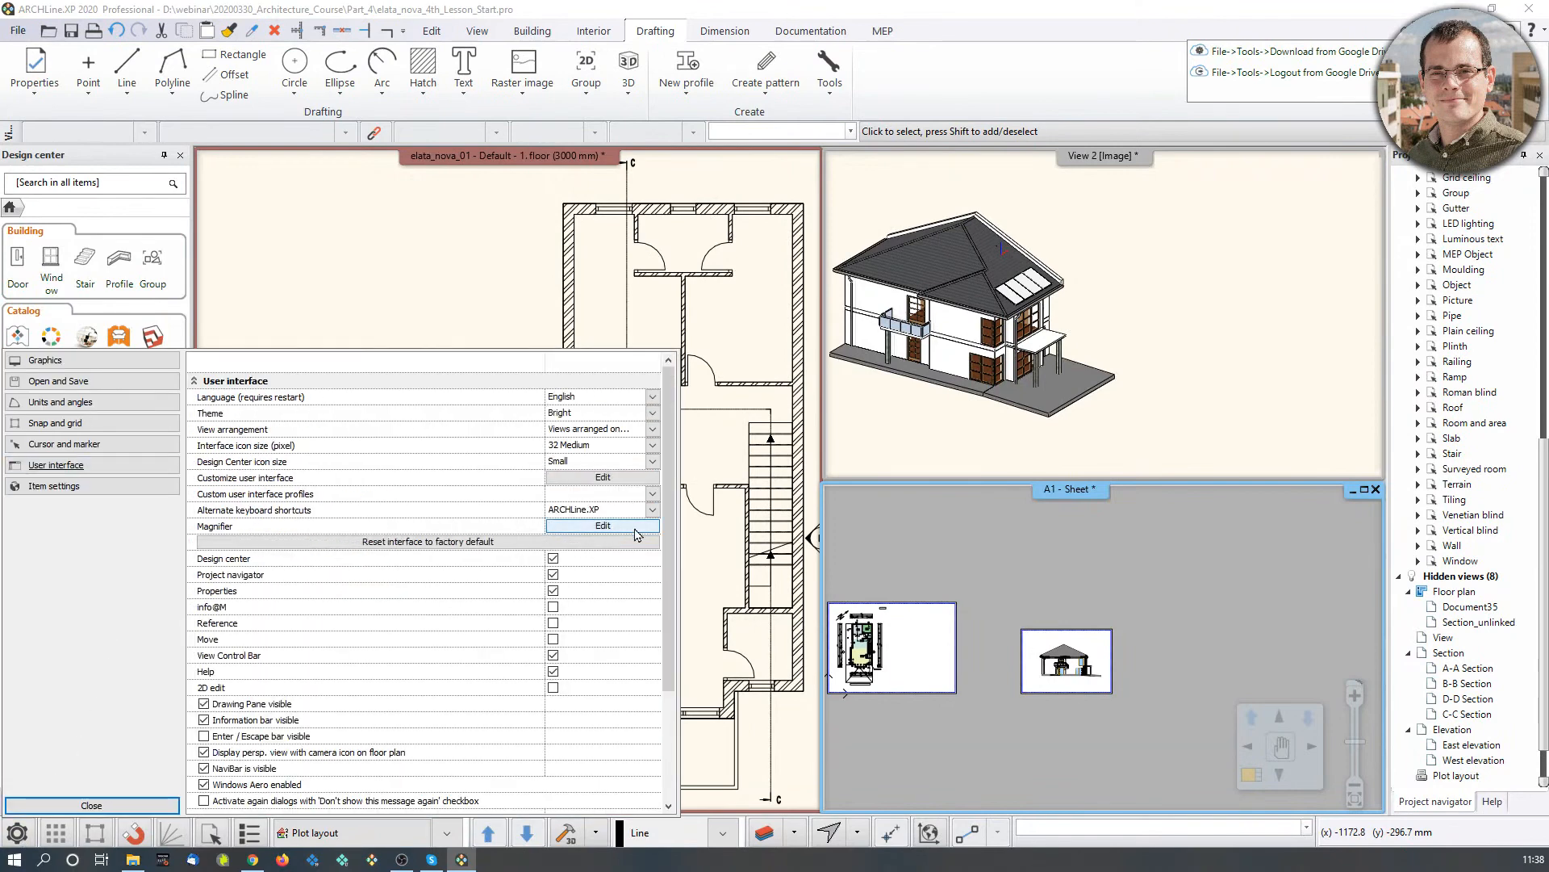
pyautogui.scroll(-3, 655, 572)
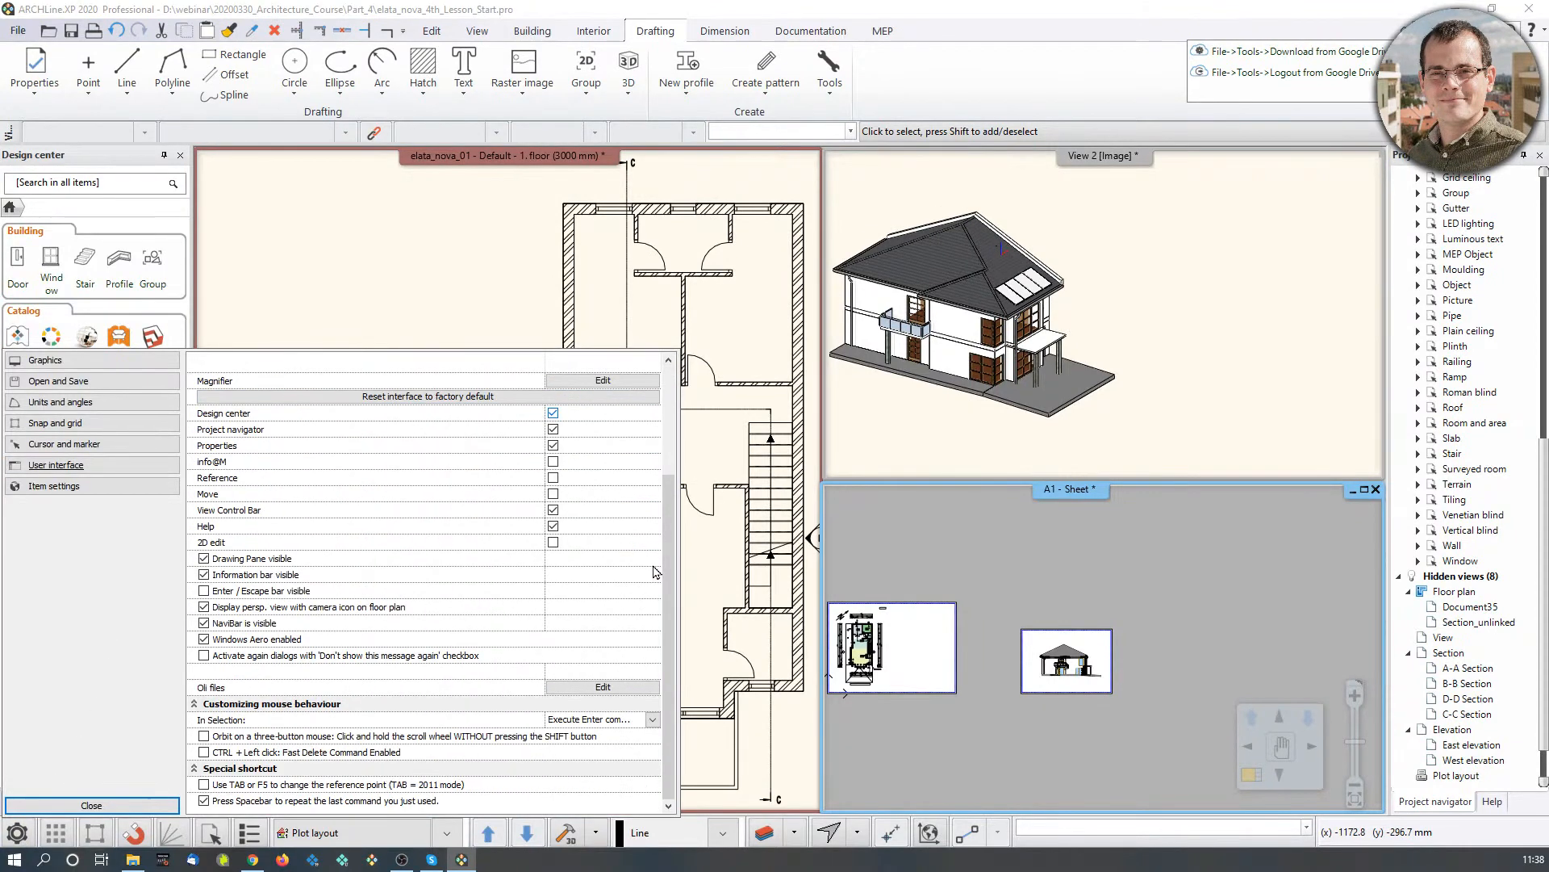
pyautogui.click(101, 364)
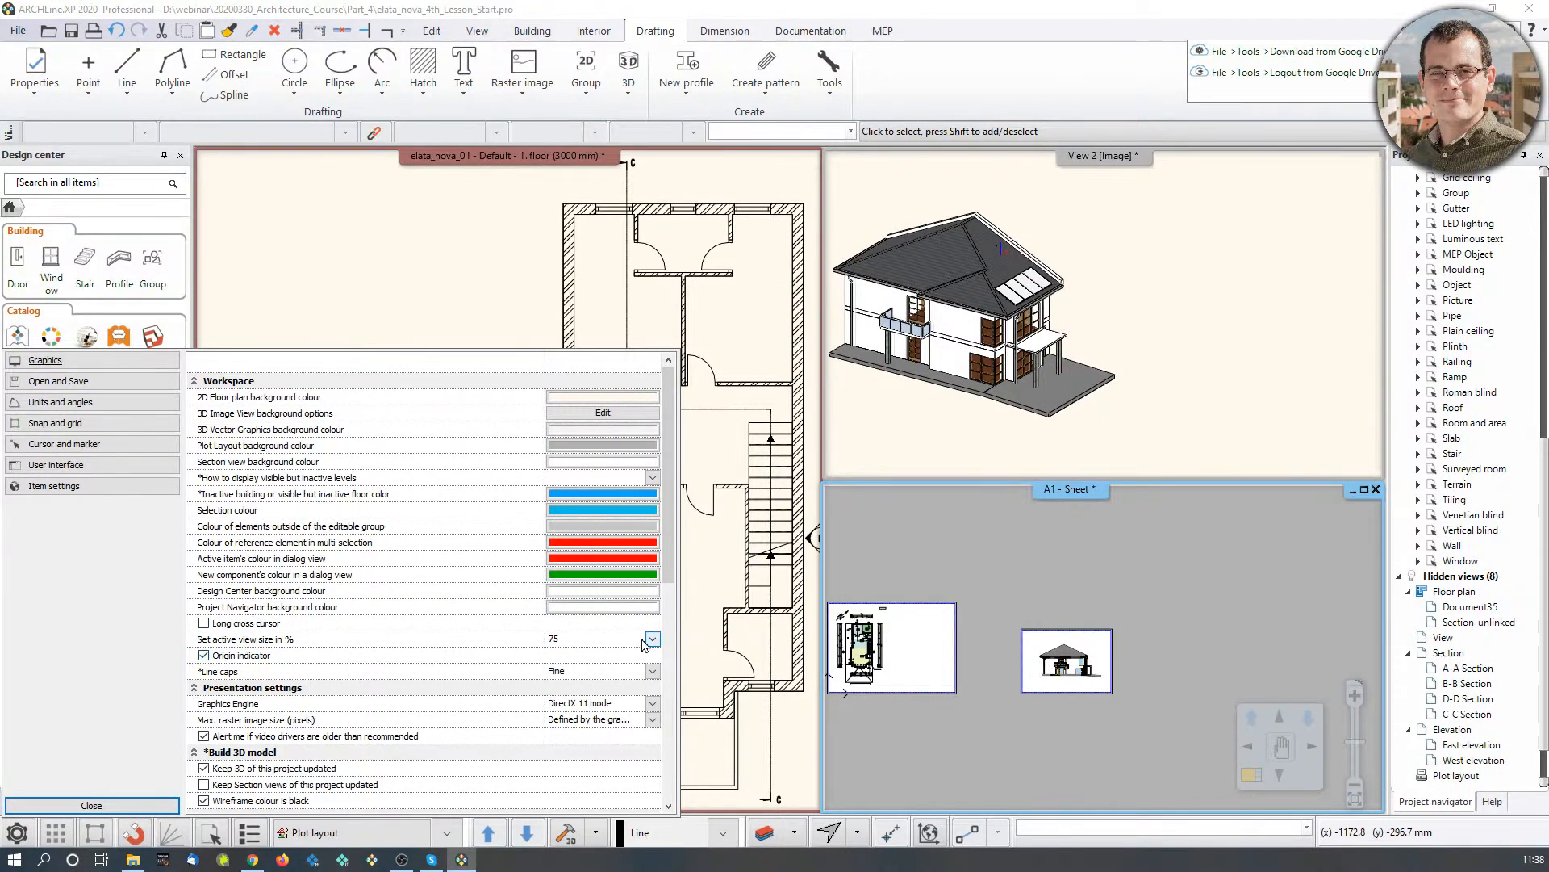
pyautogui.scroll(-4, 664, 643)
pyautogui.scroll(-4, 663, 642)
pyautogui.scroll(4, 661, 614)
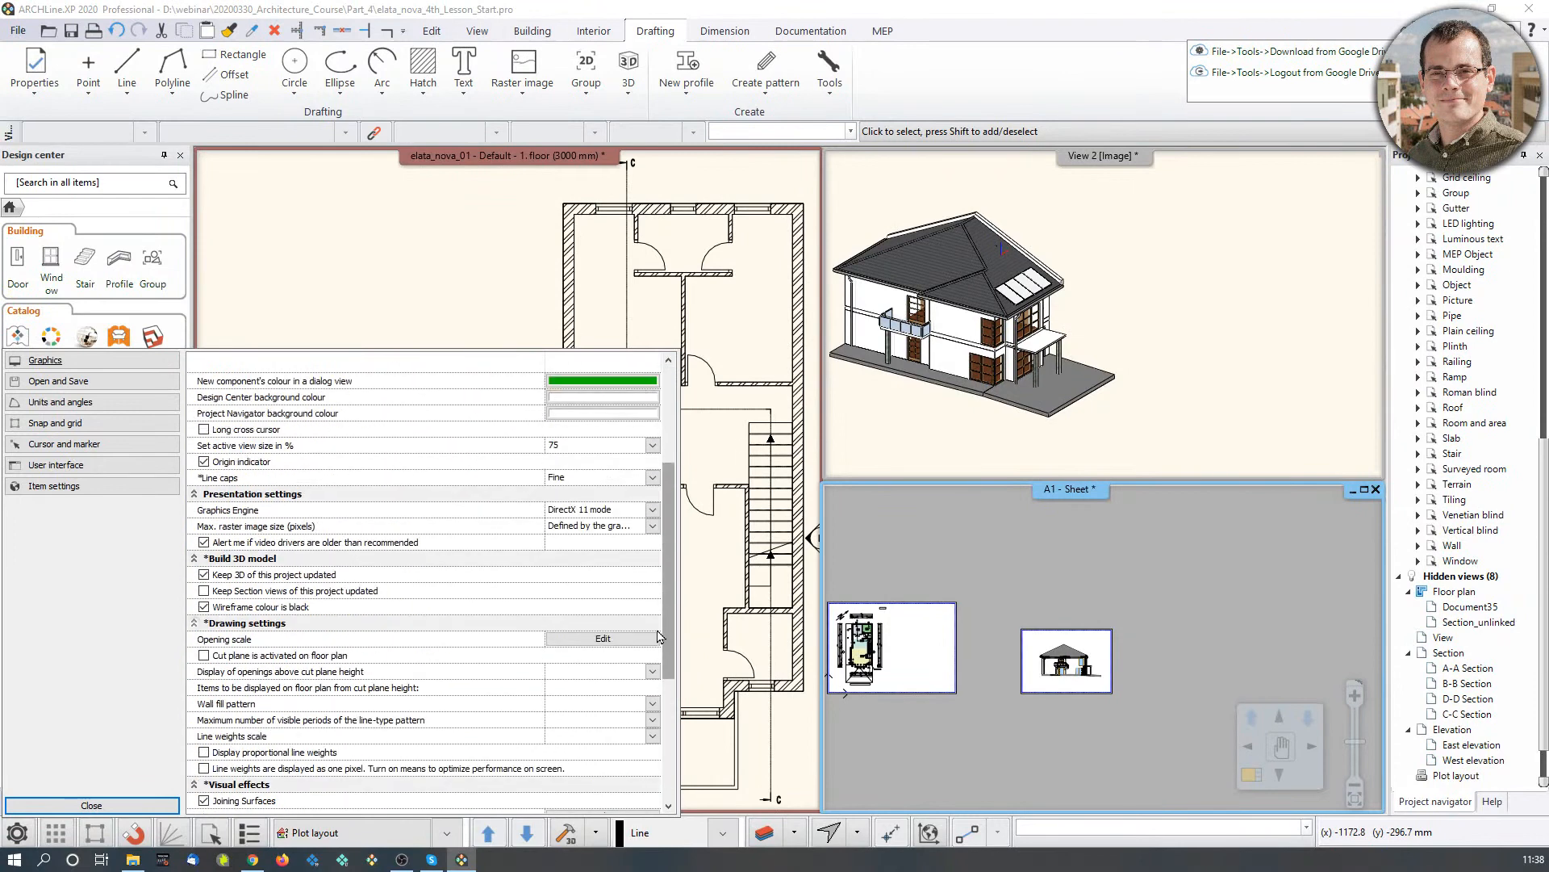
pyautogui.click(655, 445)
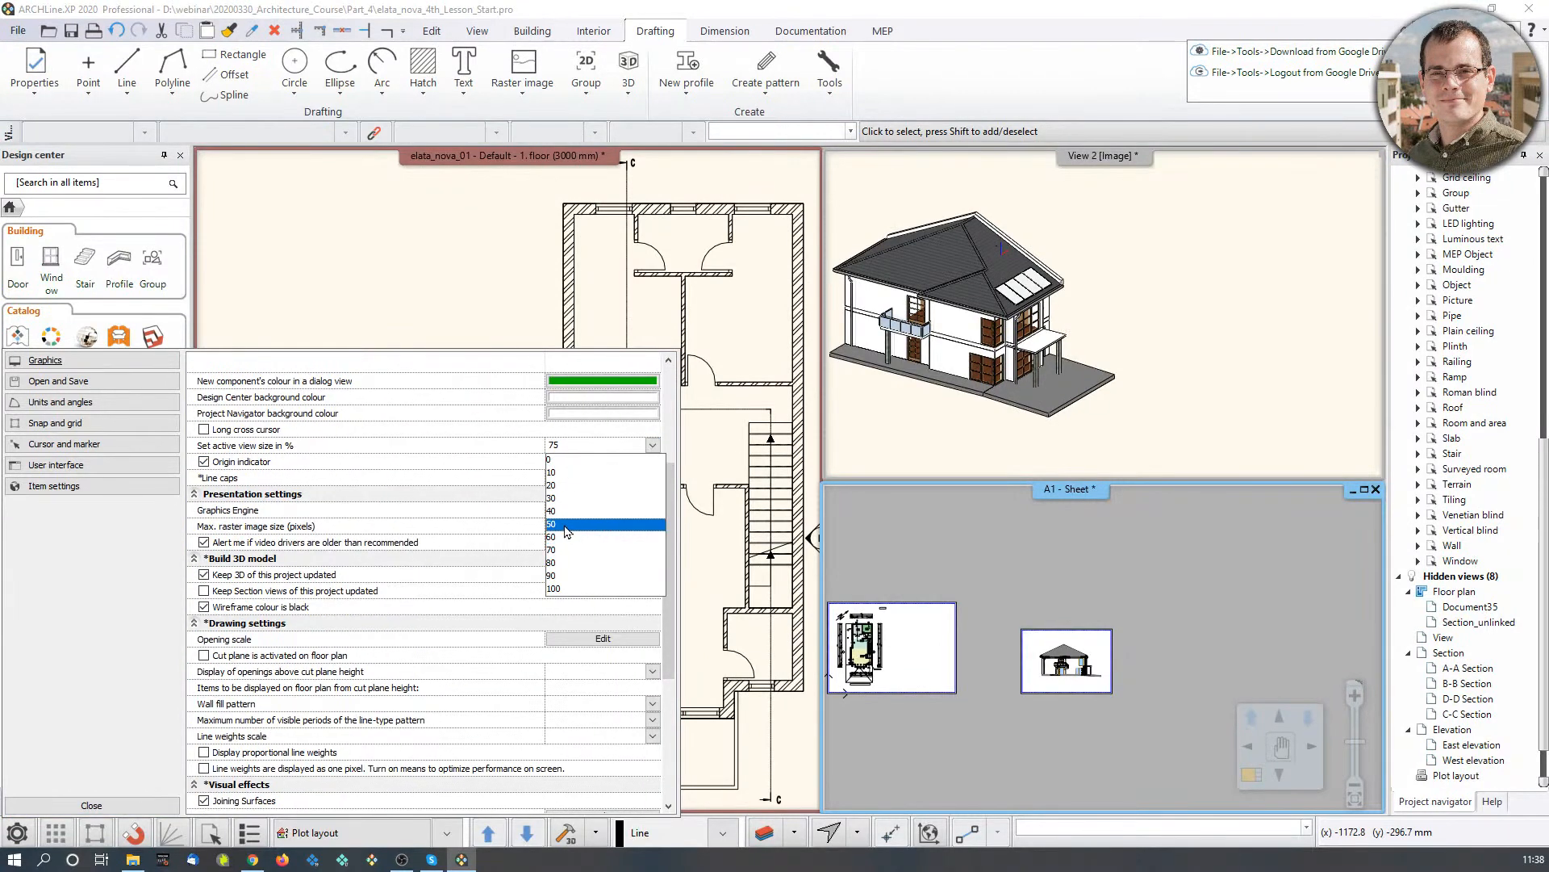
pyautogui.click(601, 560)
pyautogui.click(92, 805)
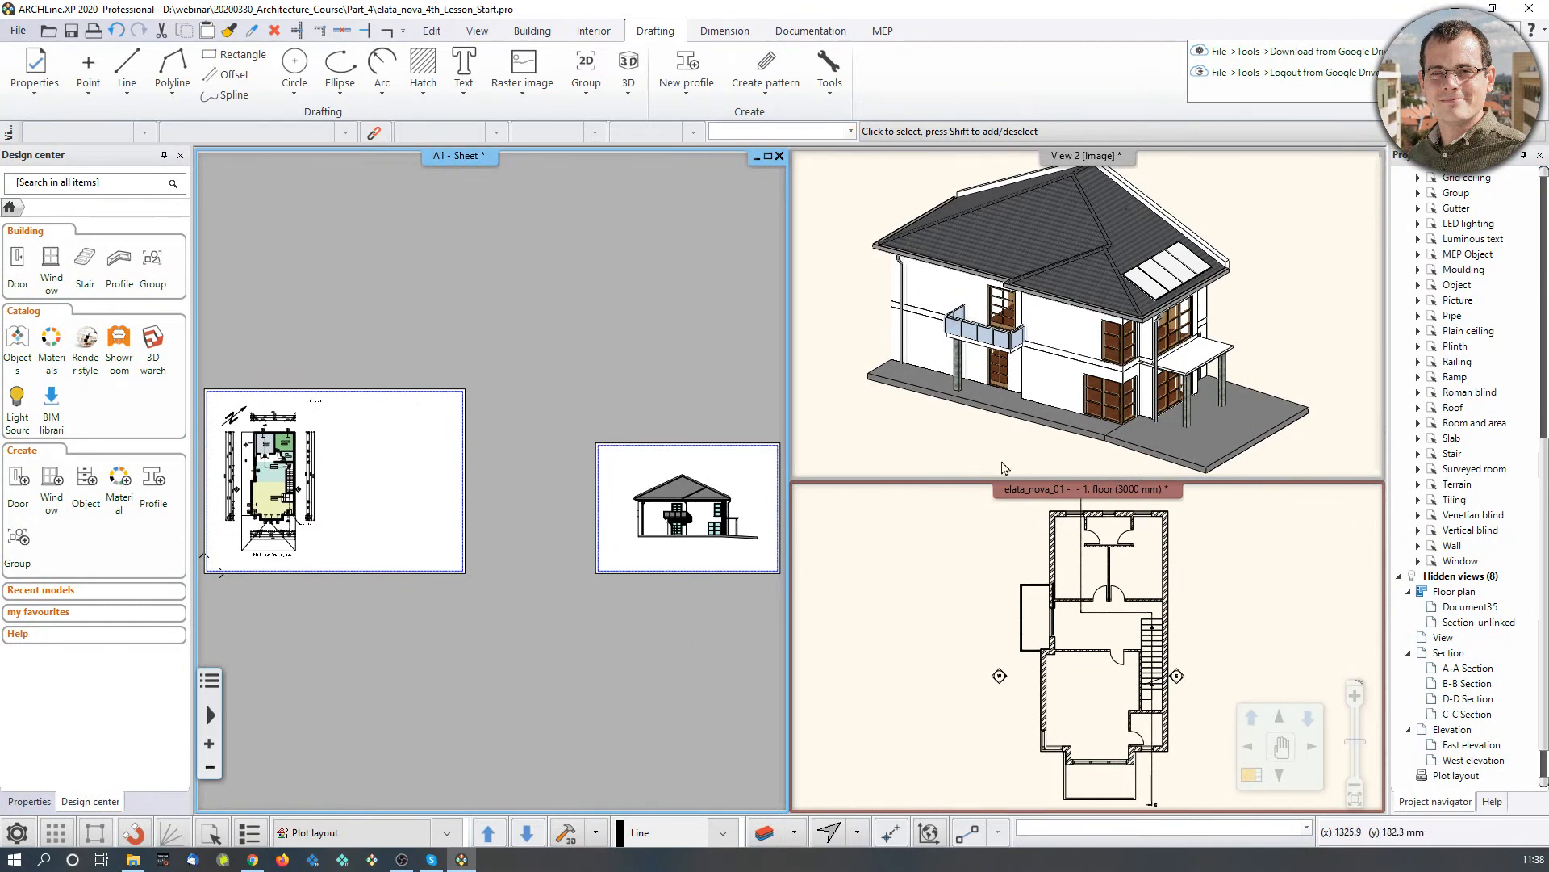
# Step: Set the active view size to 70 % in the graphics options, and make View 2 the main view
pyautogui.click(17, 832)
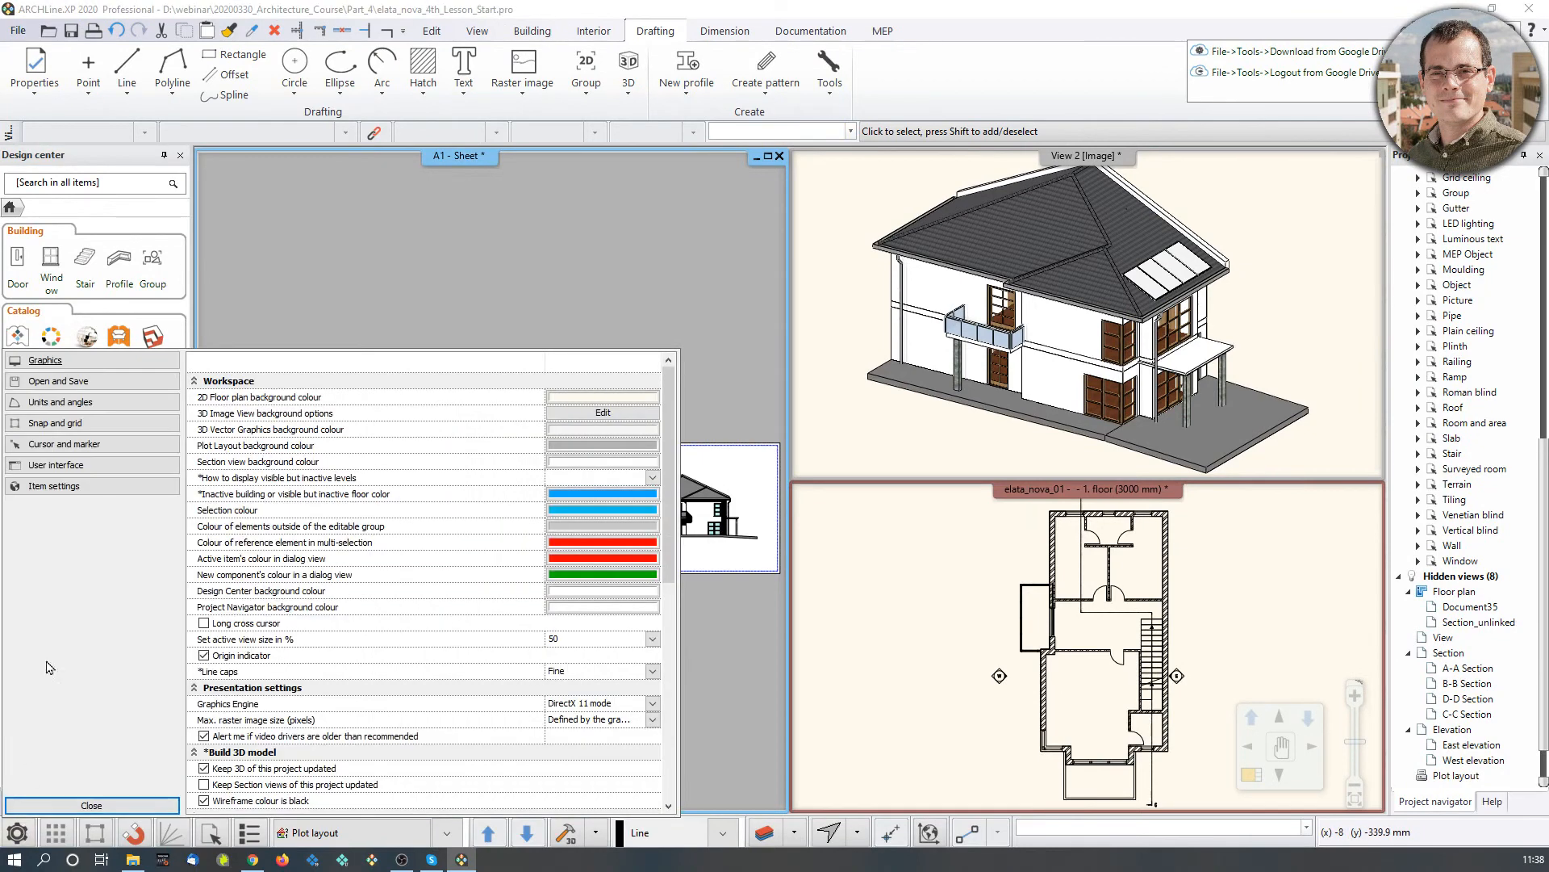
pyautogui.click(655, 640)
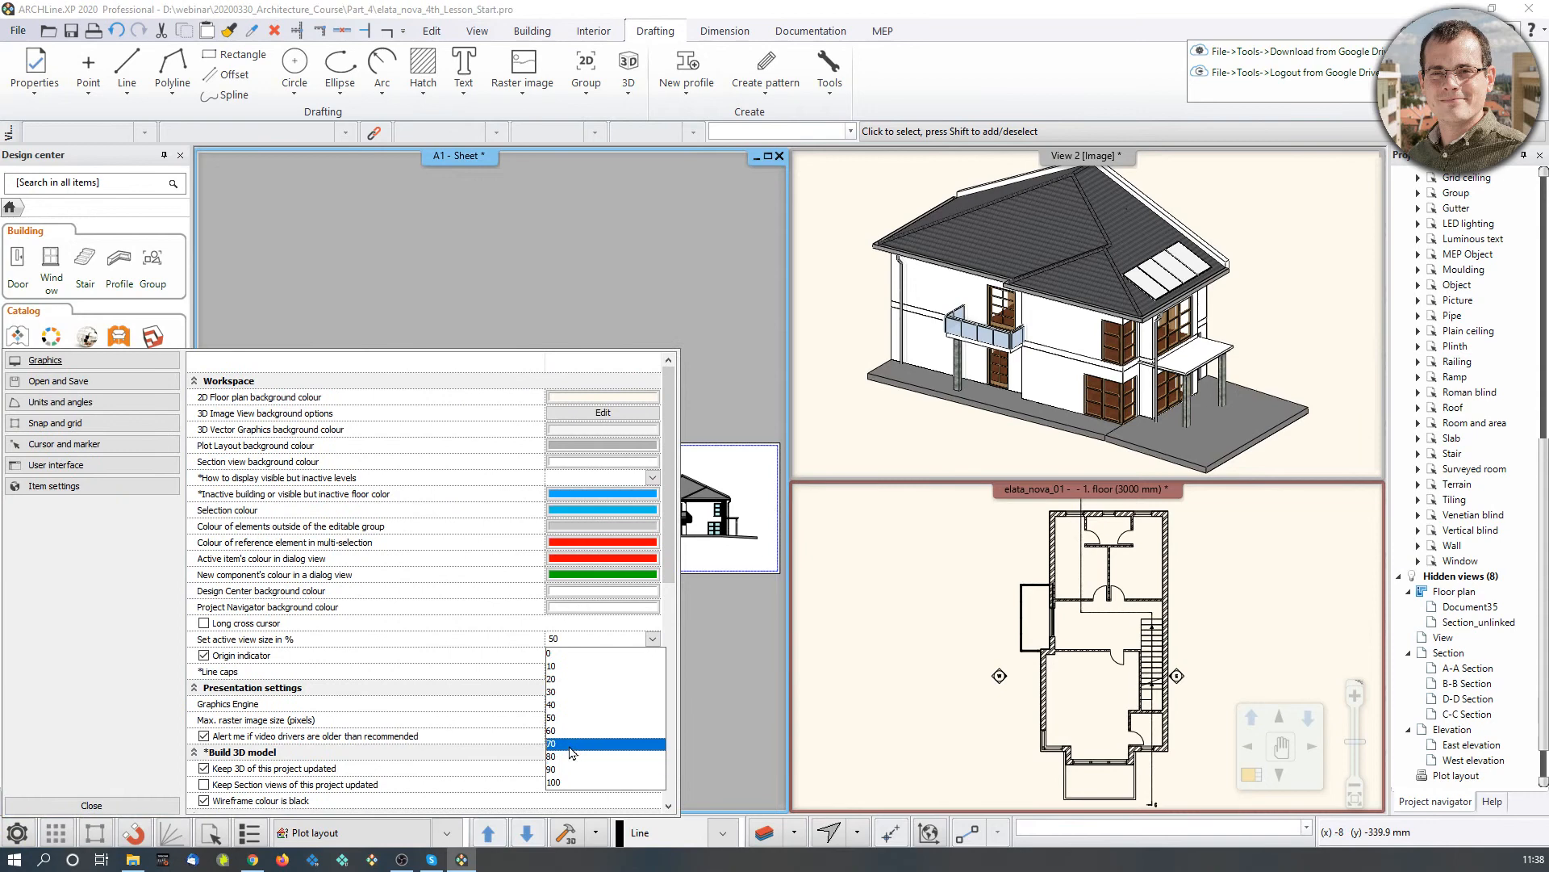
pyautogui.click(573, 642)
pyautogui.click(573, 643)
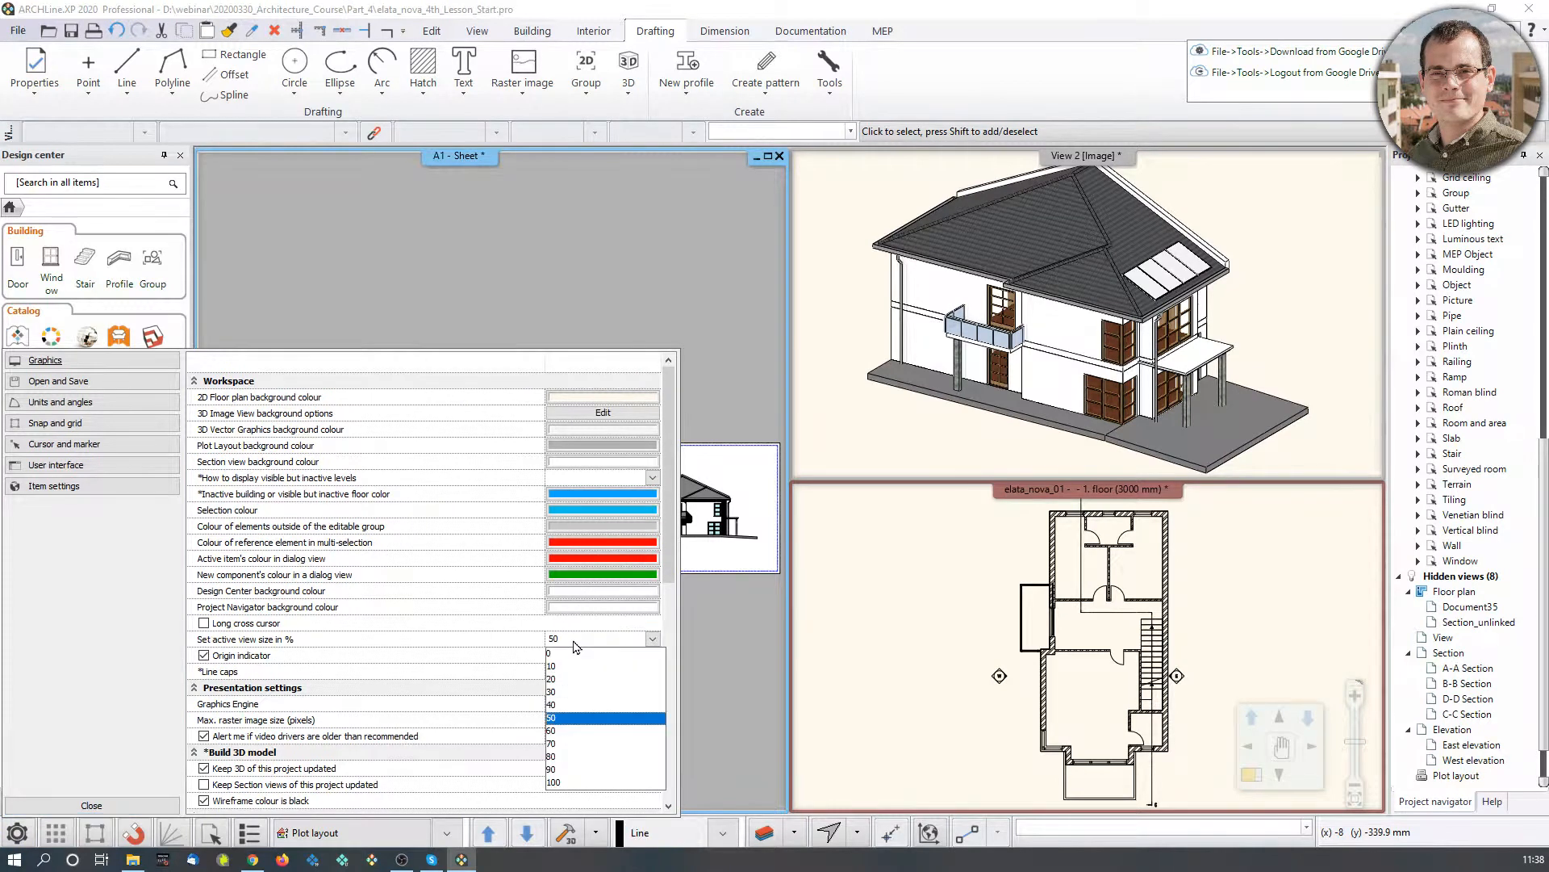
pyautogui.click(556, 743)
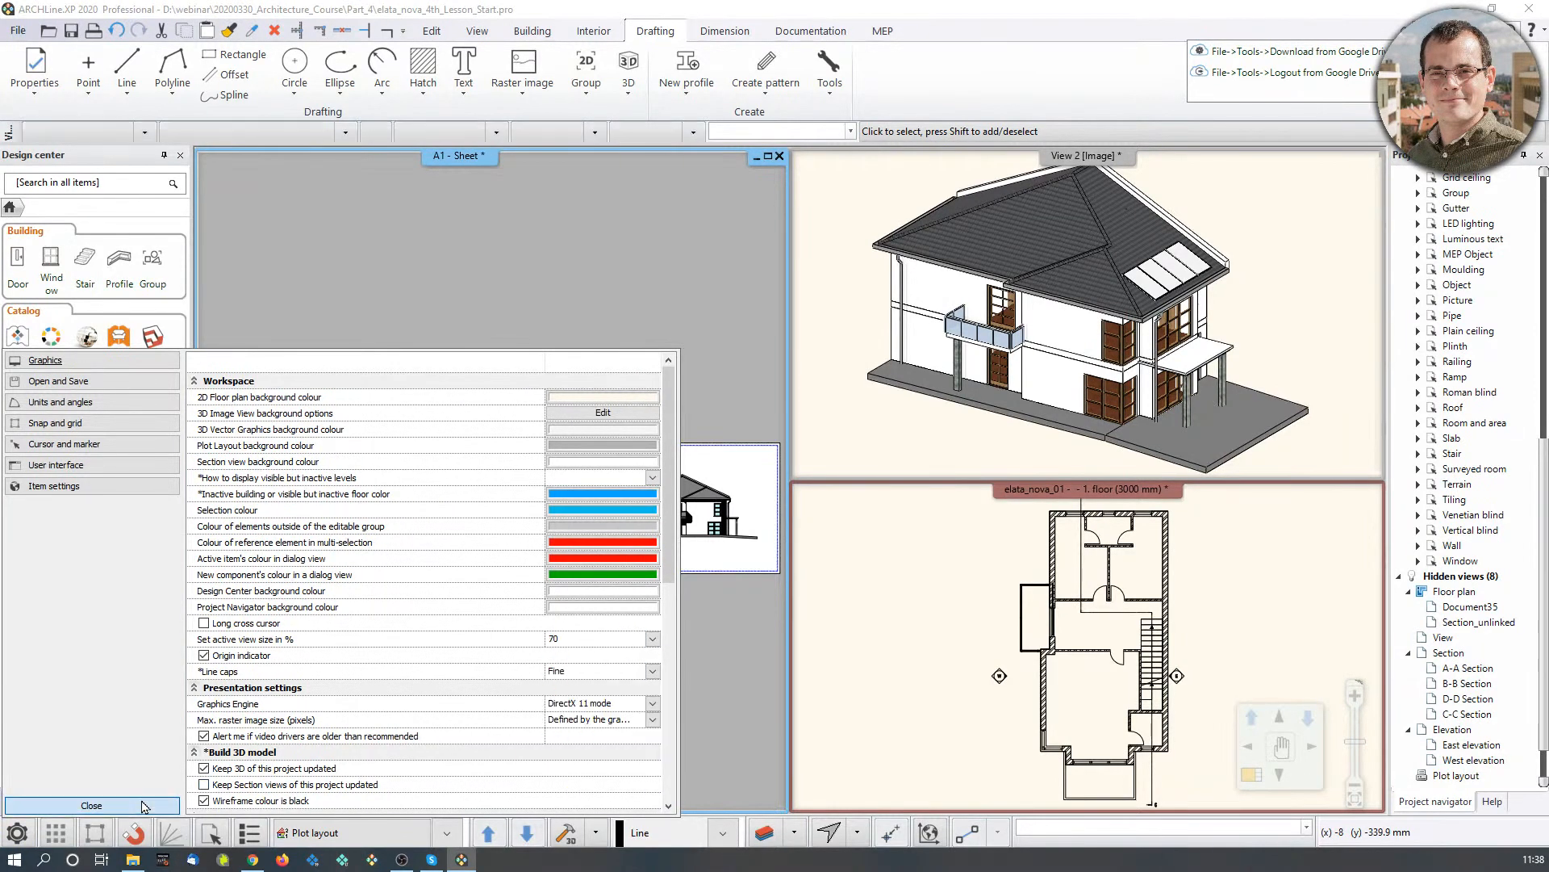
pyautogui.click(143, 805)
pyautogui.click(1196, 447)
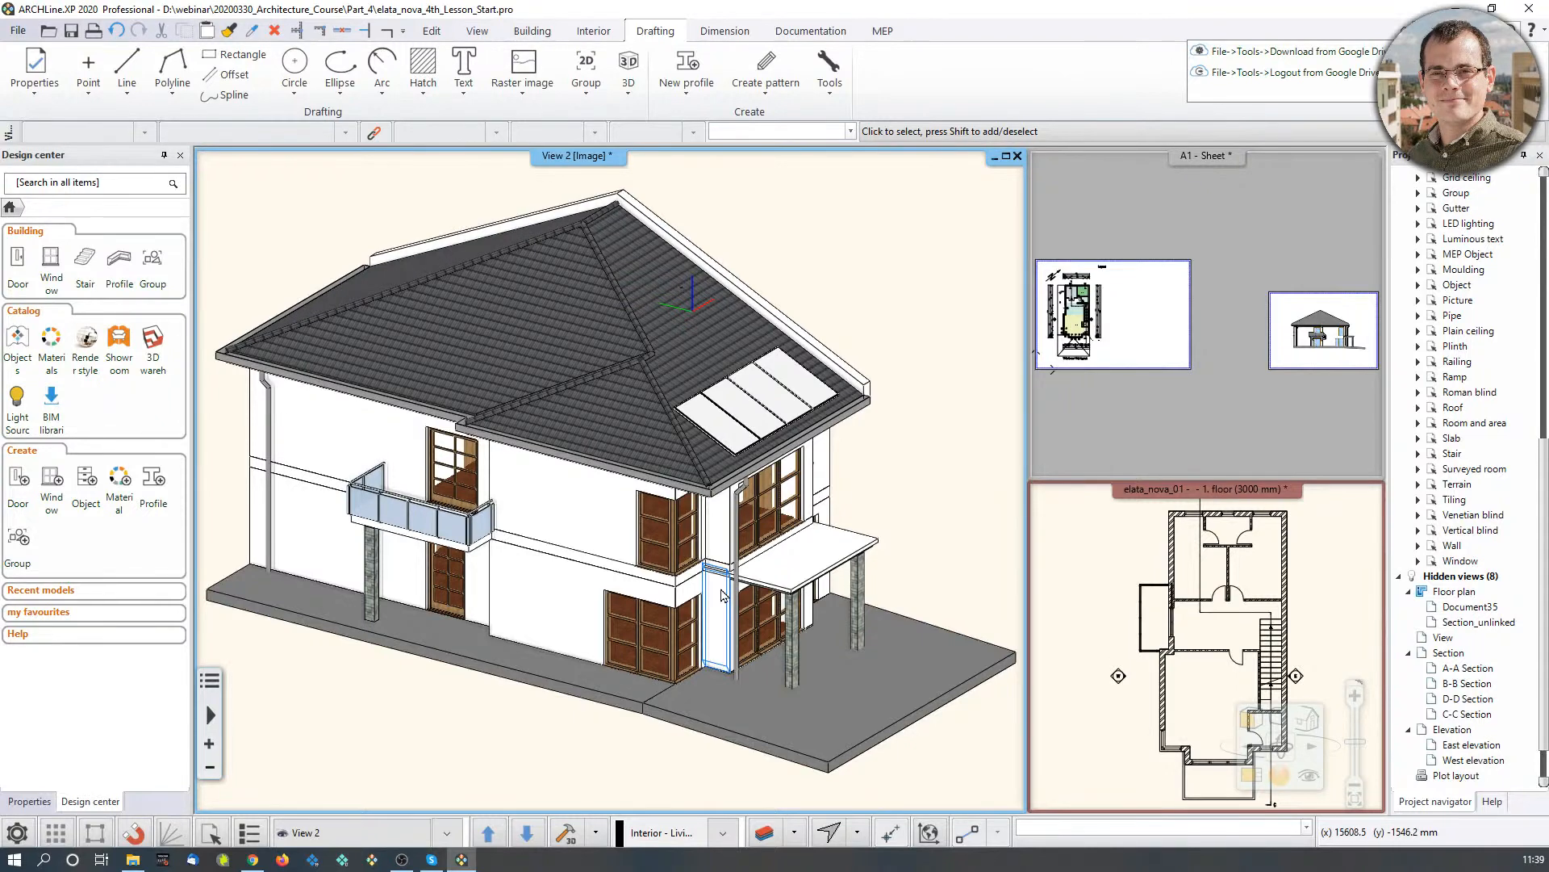
# Step: Make the A1 plot layout the main view, enlarged on the sheet holding the ground floor plan
pyautogui.click(1264, 245)
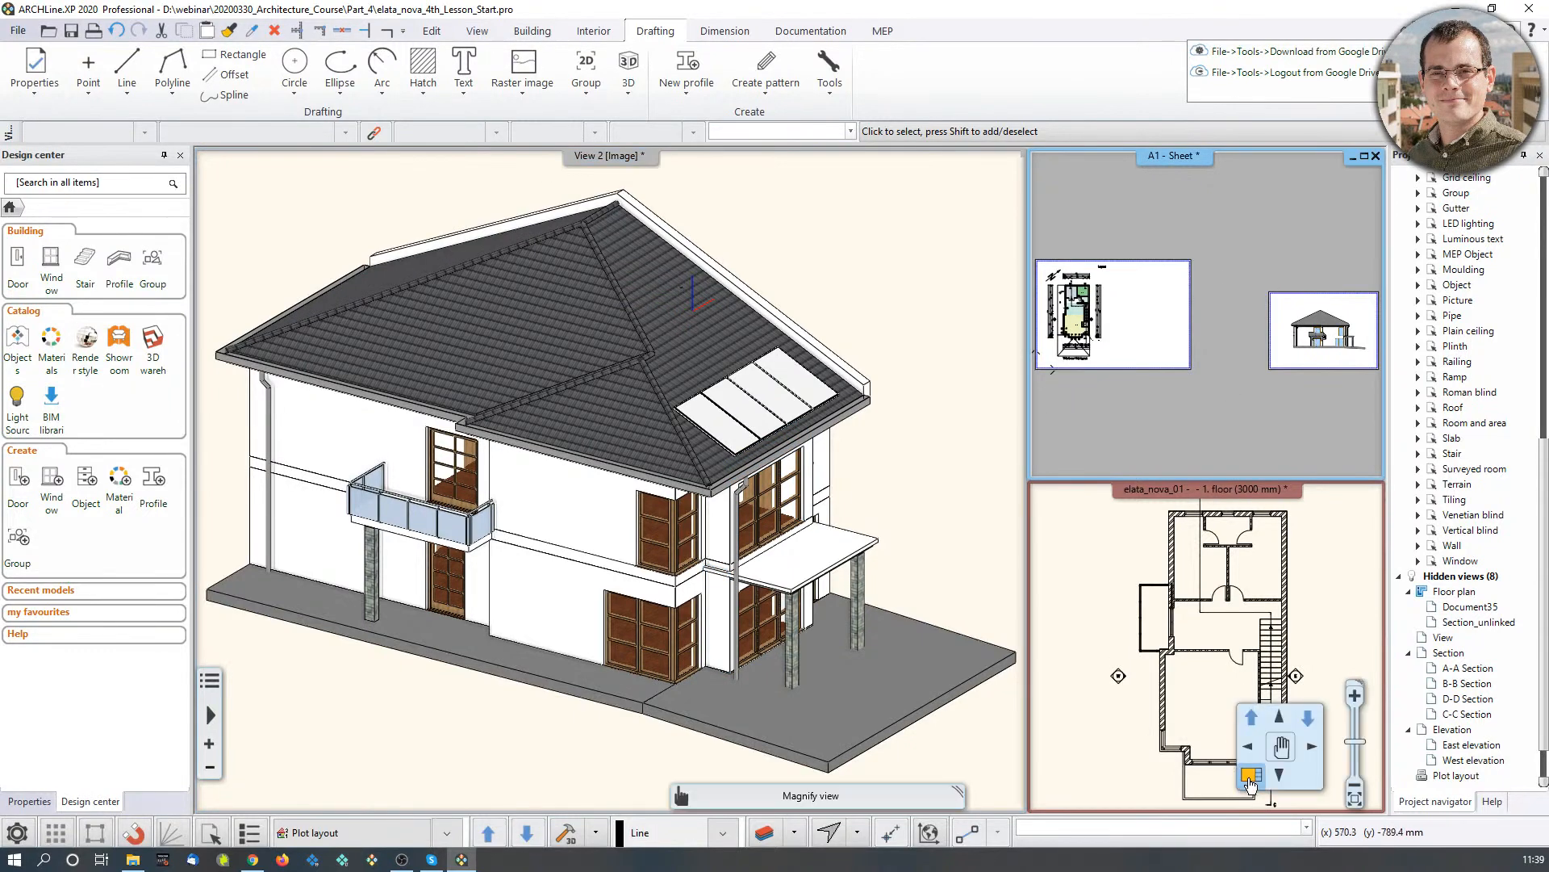
pyautogui.click(1249, 776)
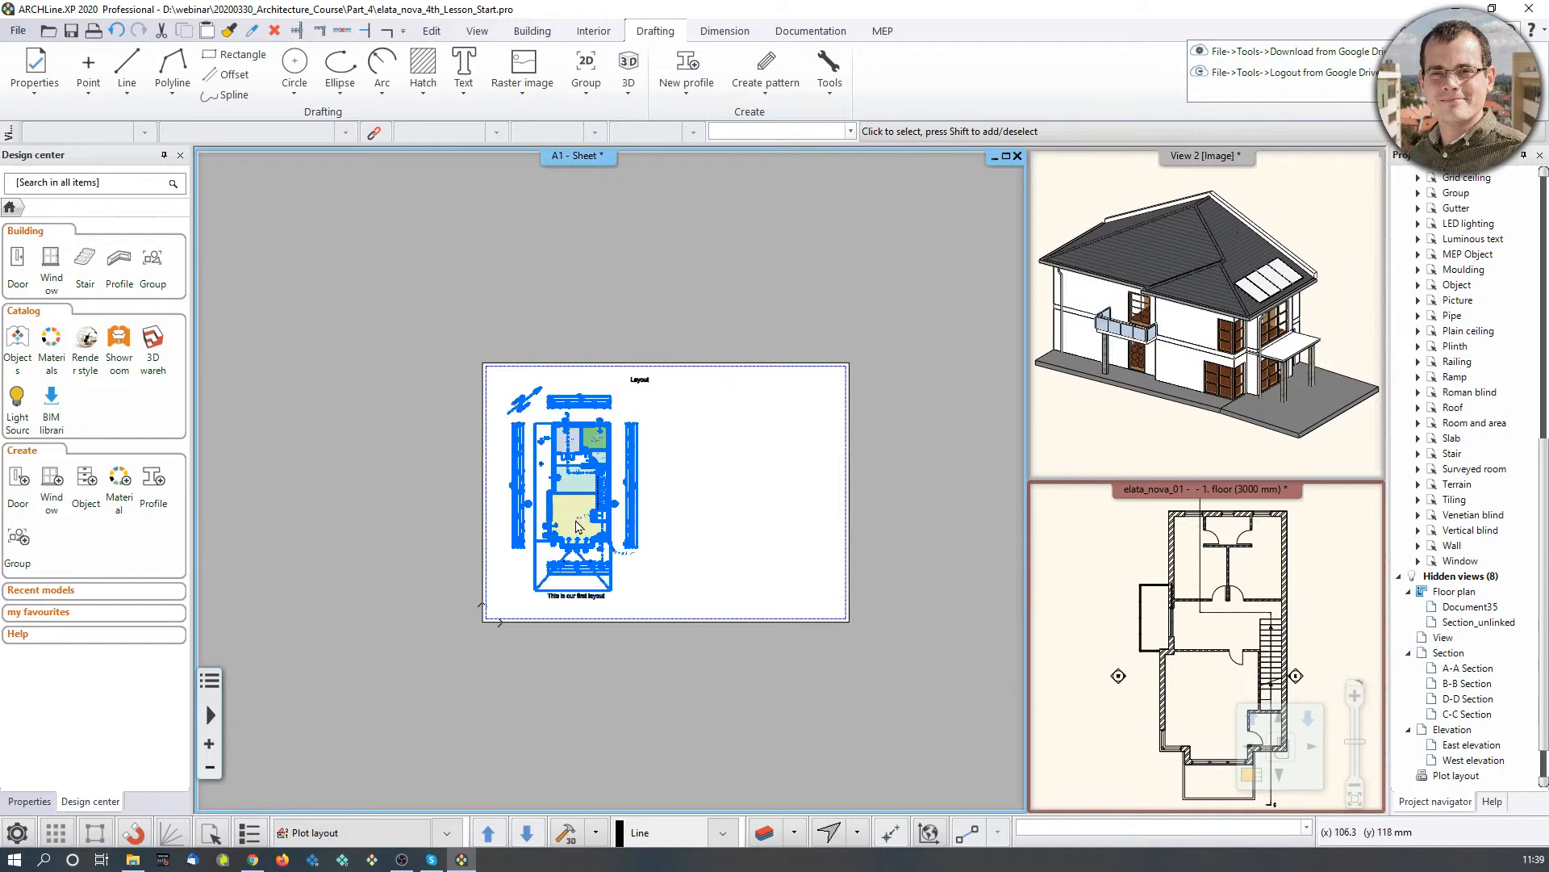
pyautogui.scroll(3, 576, 523)
# Step: Select the ground floor plan placed on the sheet and open its plot layout properties
pyautogui.click(602, 433)
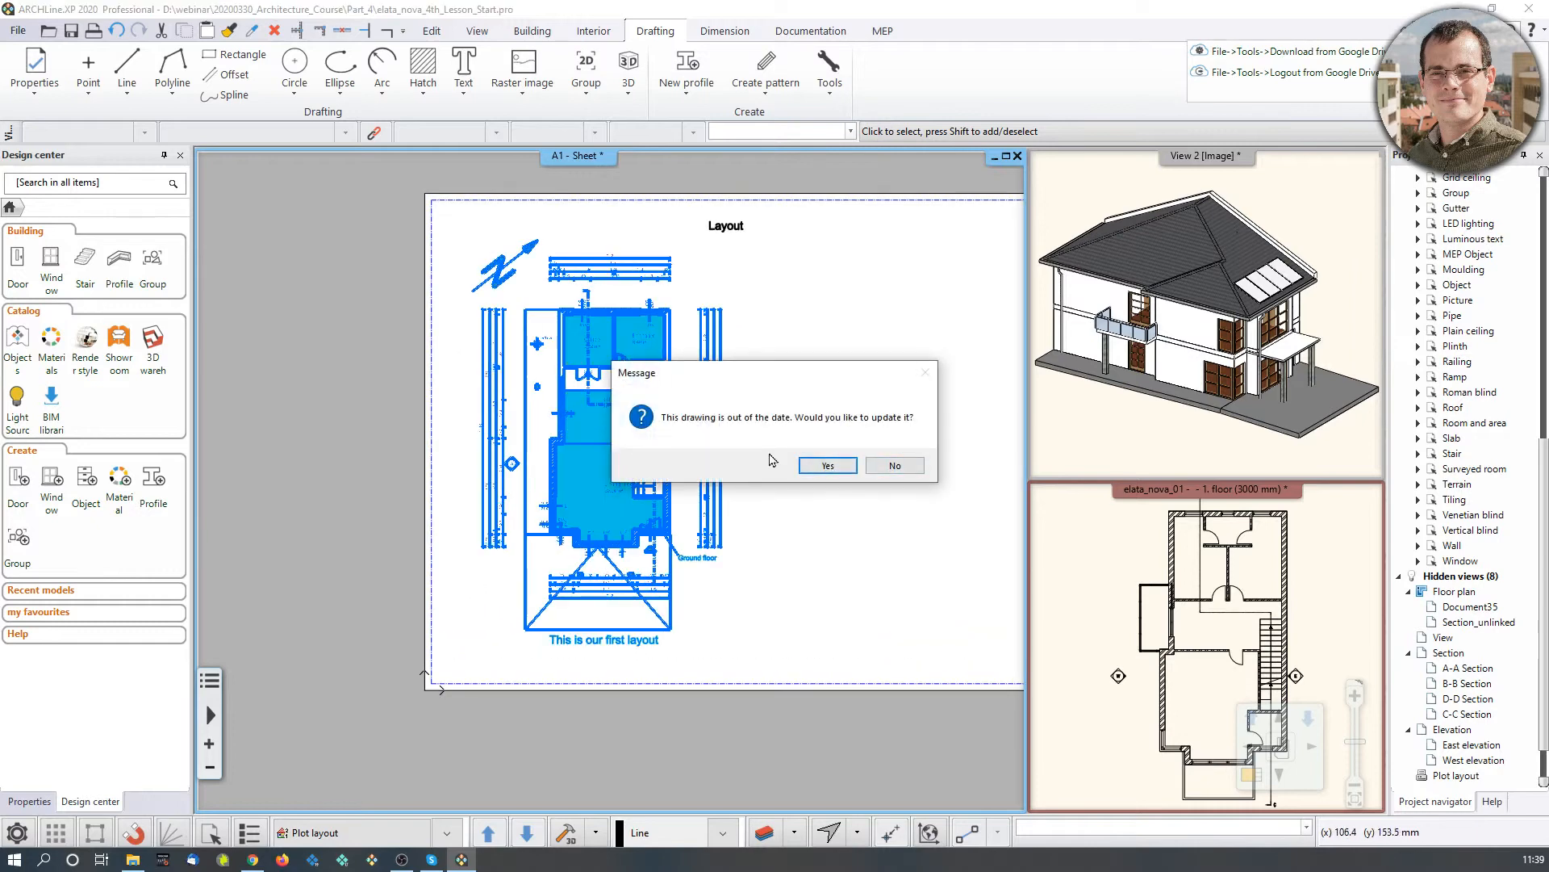
pyautogui.click(828, 465)
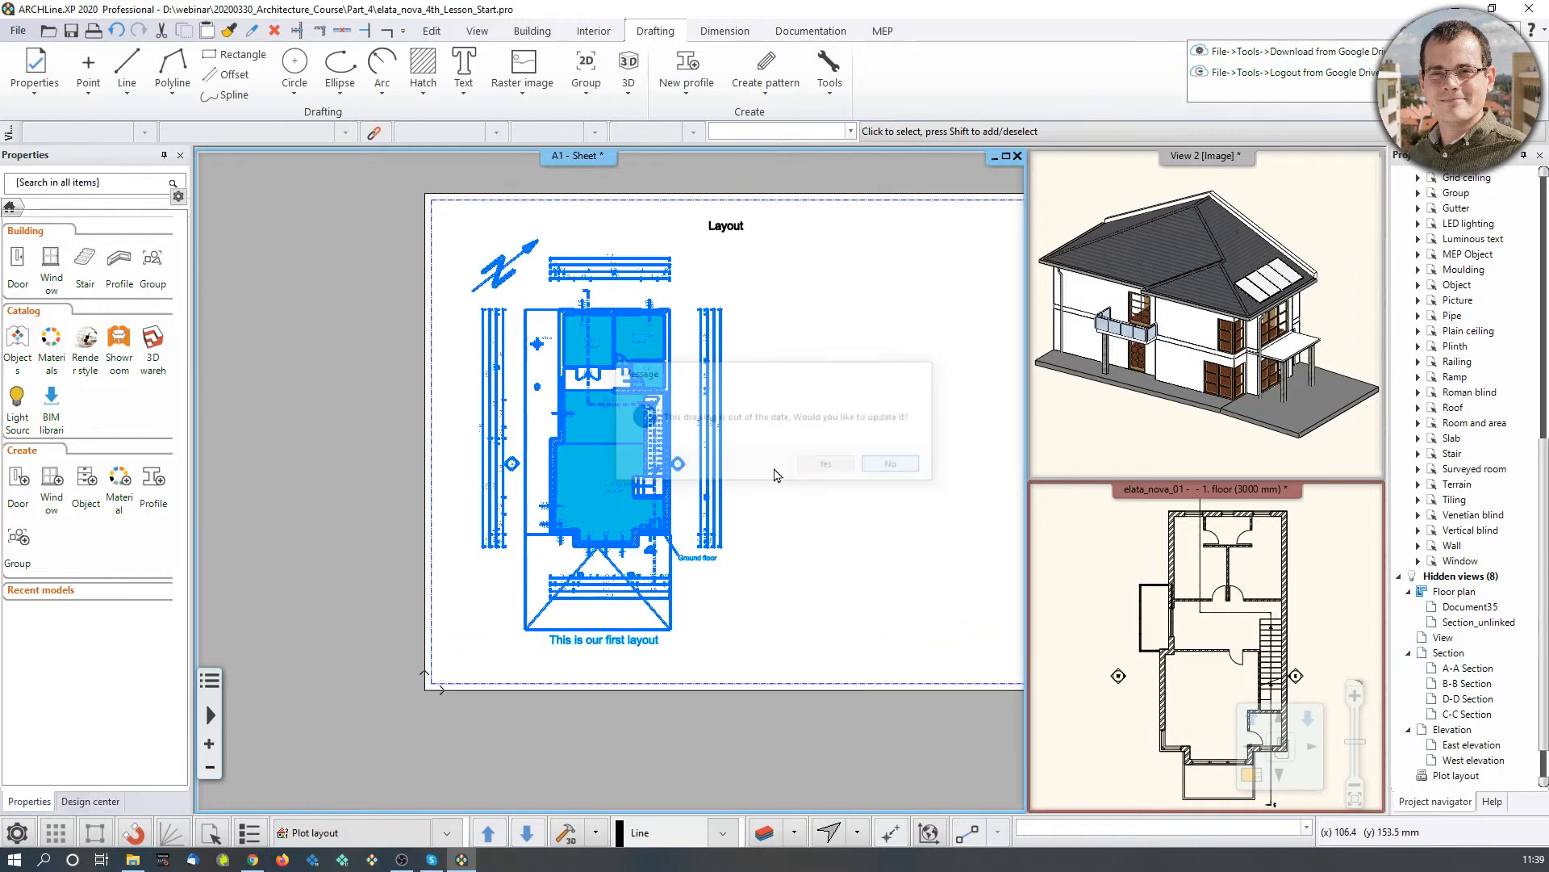
pyautogui.rightClick(637, 467)
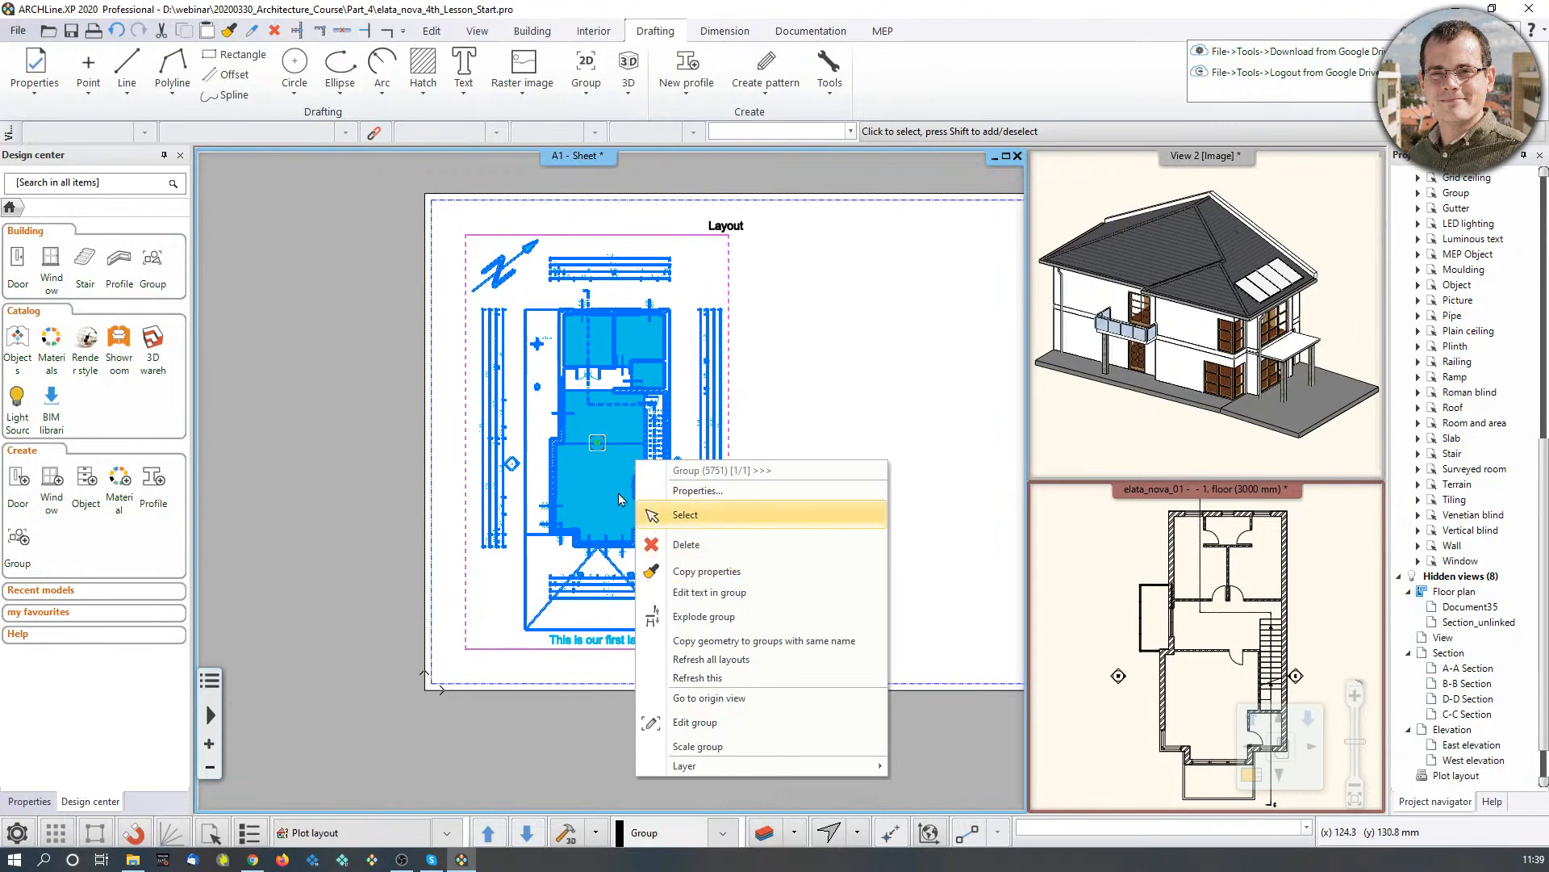
pyautogui.click(685, 514)
pyautogui.doubleClick(637, 549)
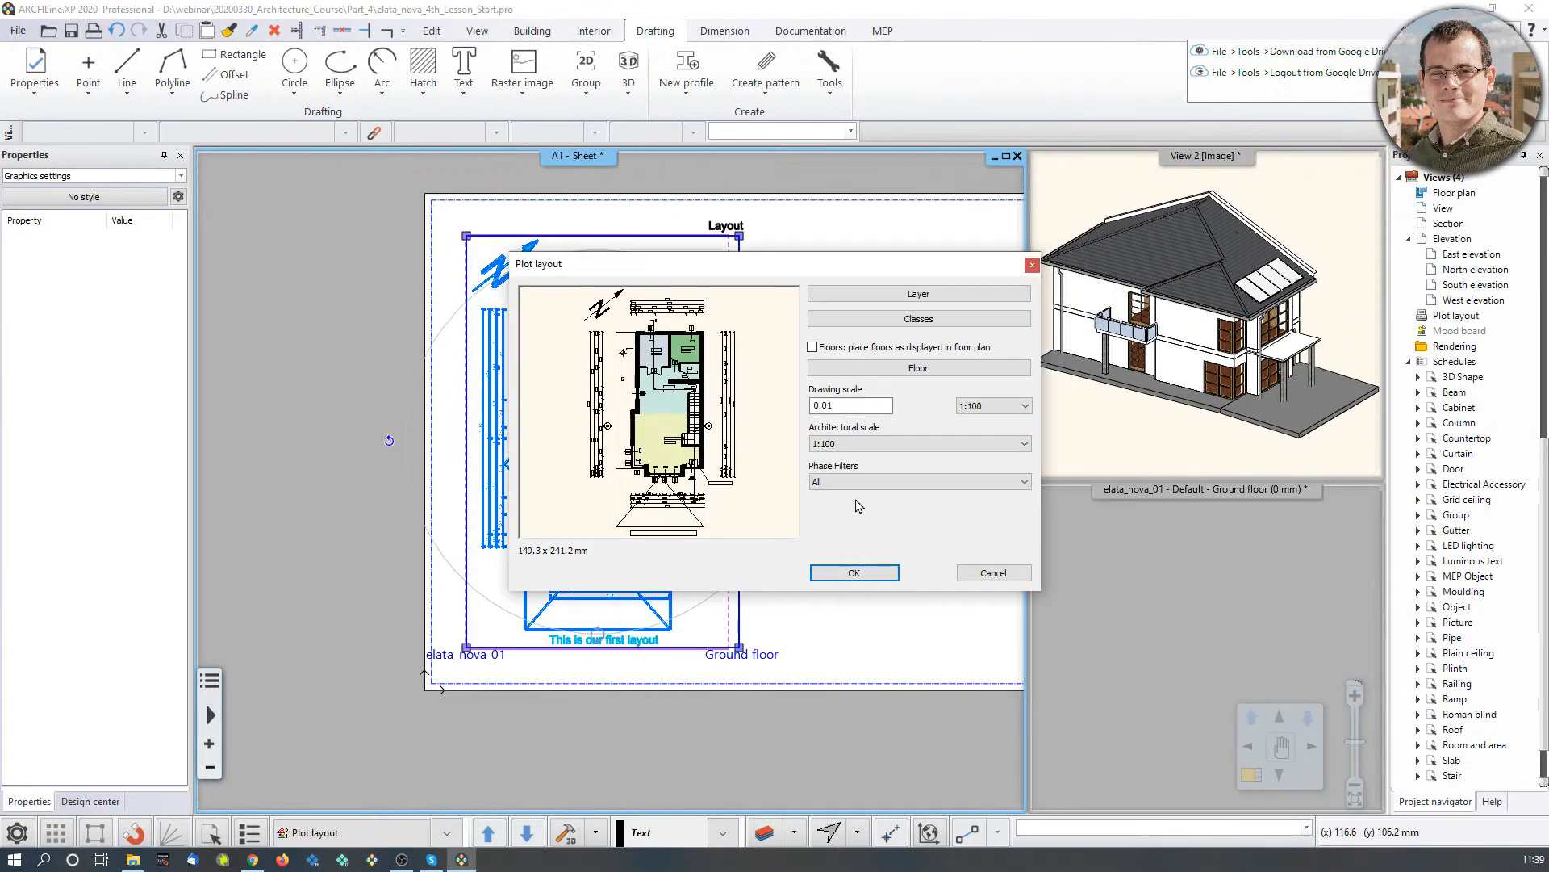
# Step: Examine the layer visibility settings of the placed ground floor plan, and close both dialogs without changing anything
pyautogui.click(920, 294)
pyautogui.moveTo(702, 199); pyautogui.dragTo(1238, 239)
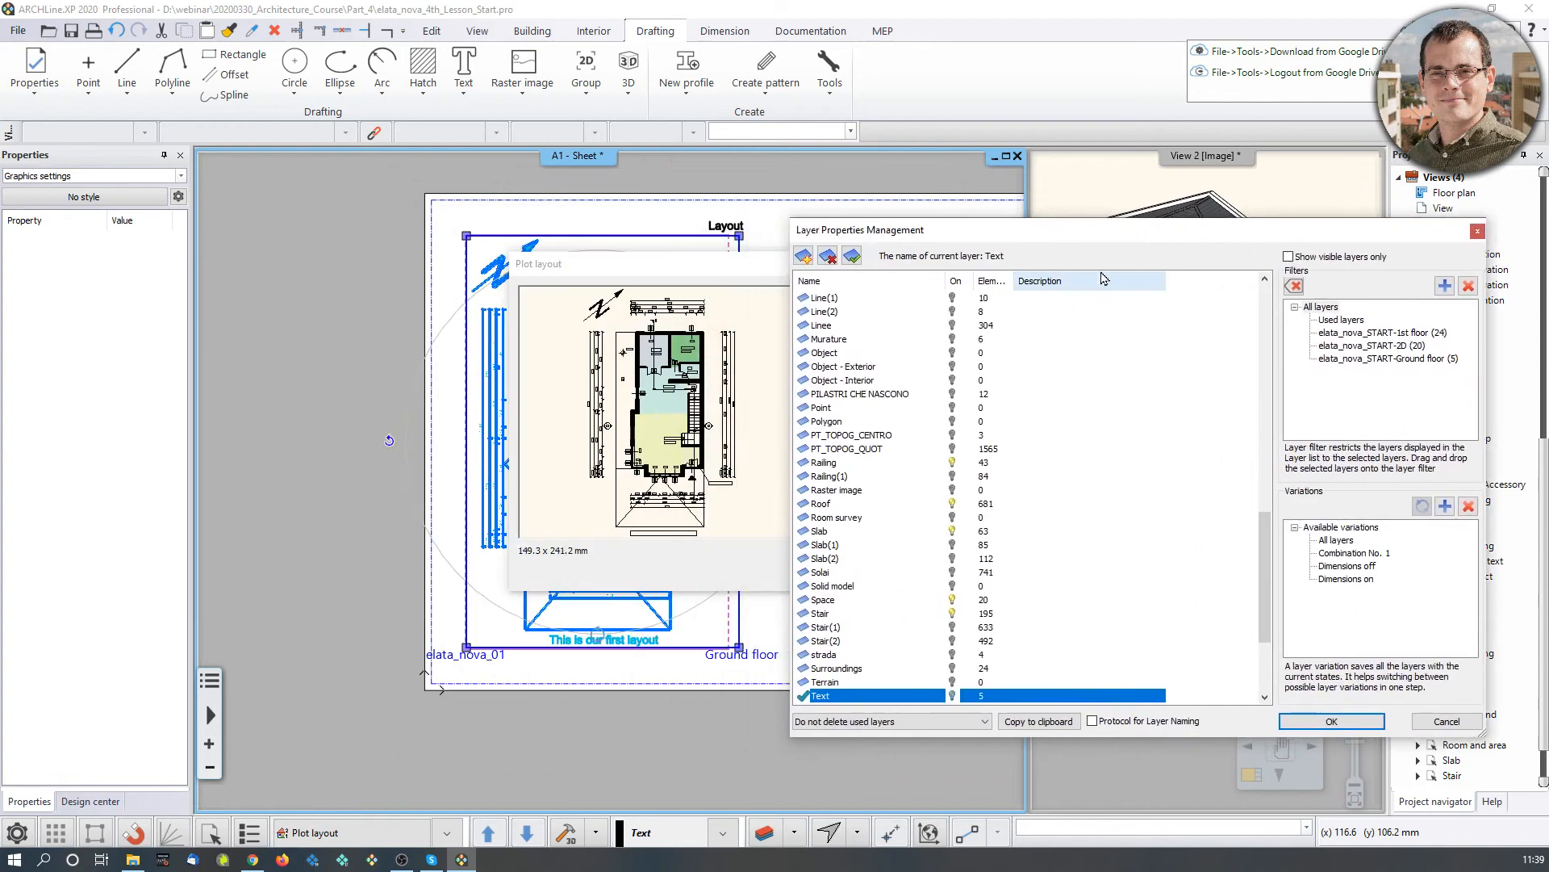
pyautogui.moveTo(1100, 235); pyautogui.dragTo(1081, 234)
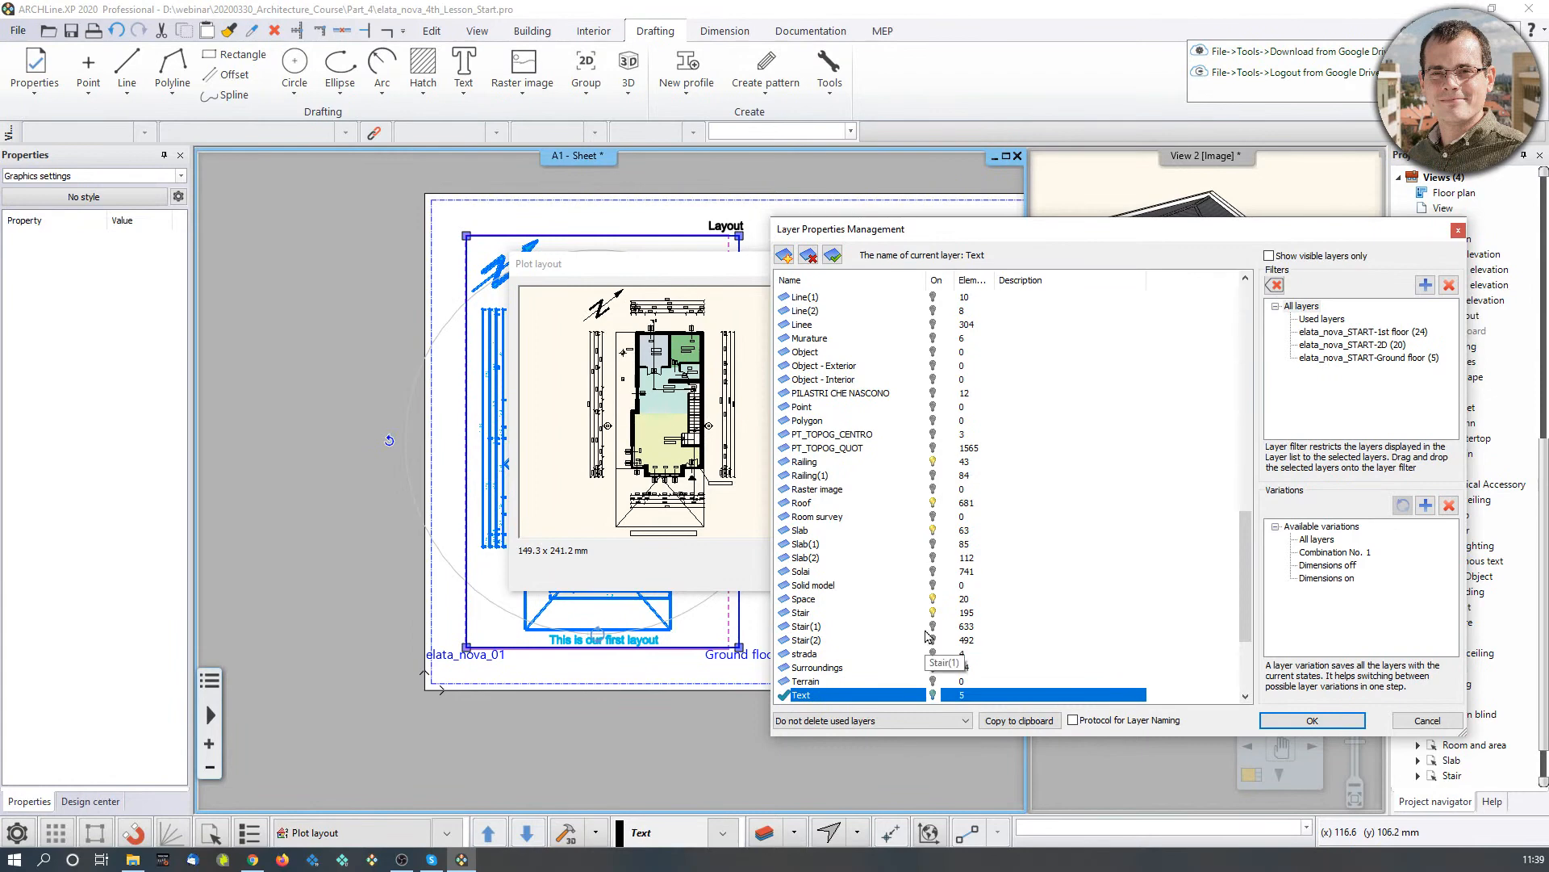
pyautogui.click(1458, 231)
pyautogui.click(1032, 264)
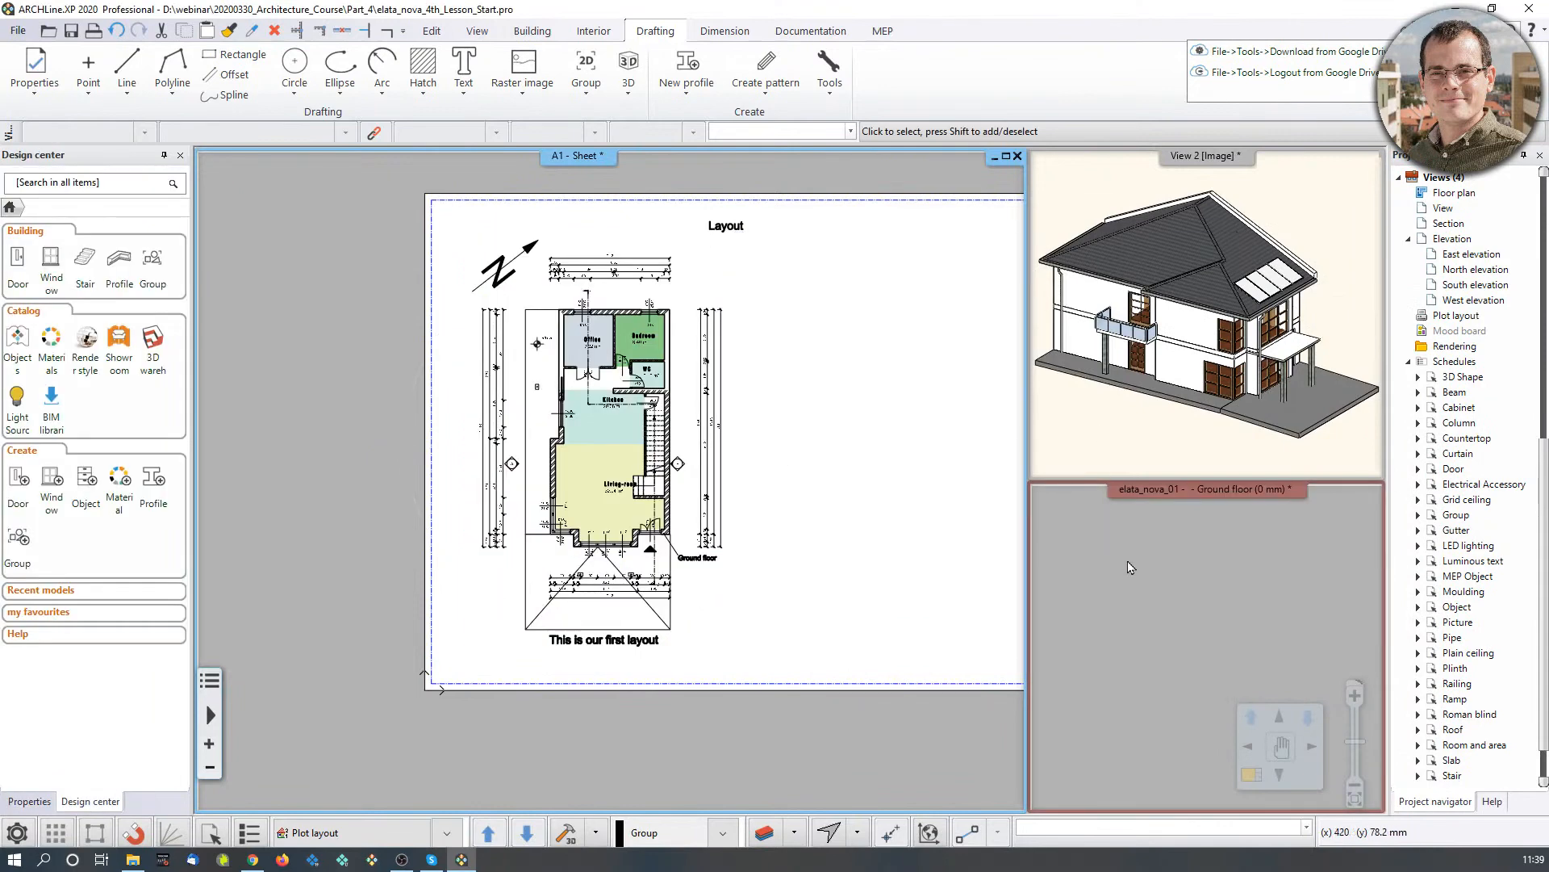
# Step: Activate the elata_nova_01 ground floor view to show its full drawing, and return to the A1 sheet
pyautogui.click(1126, 562)
pyautogui.moveTo(1128, 562)
pyautogui.mouseDown(button='middle')
pyautogui.moveTo(1138, 547)
pyautogui.moveTo(1050, 593)
pyautogui.moveTo(1088, 573)
pyautogui.mouseUp(button='middle')
pyautogui.middleClick(1089, 572)
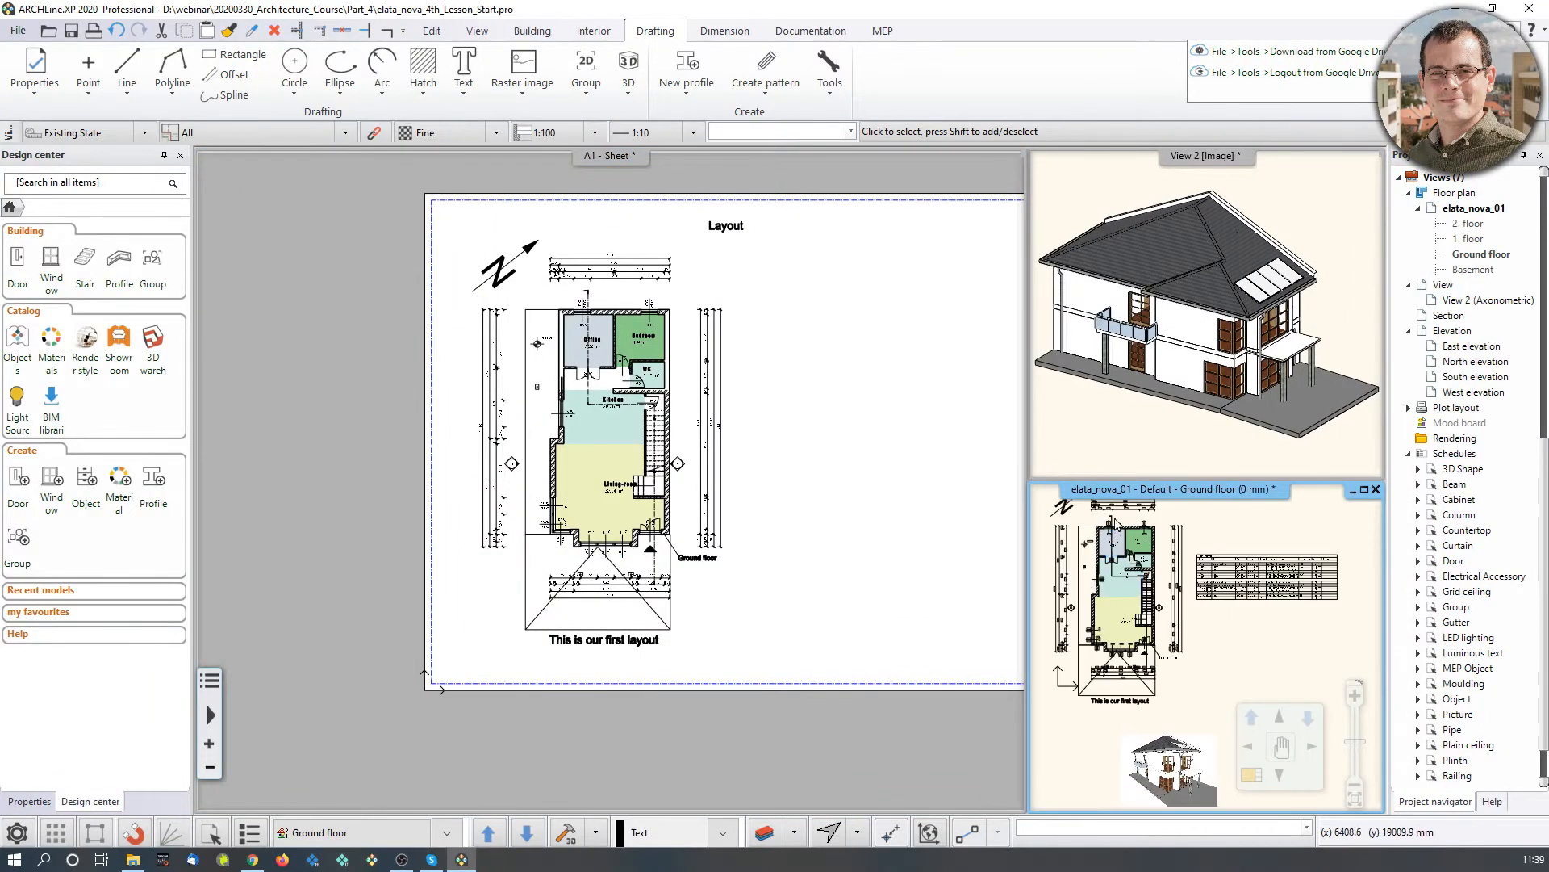
pyautogui.click(1134, 407)
pyautogui.click(666, 559)
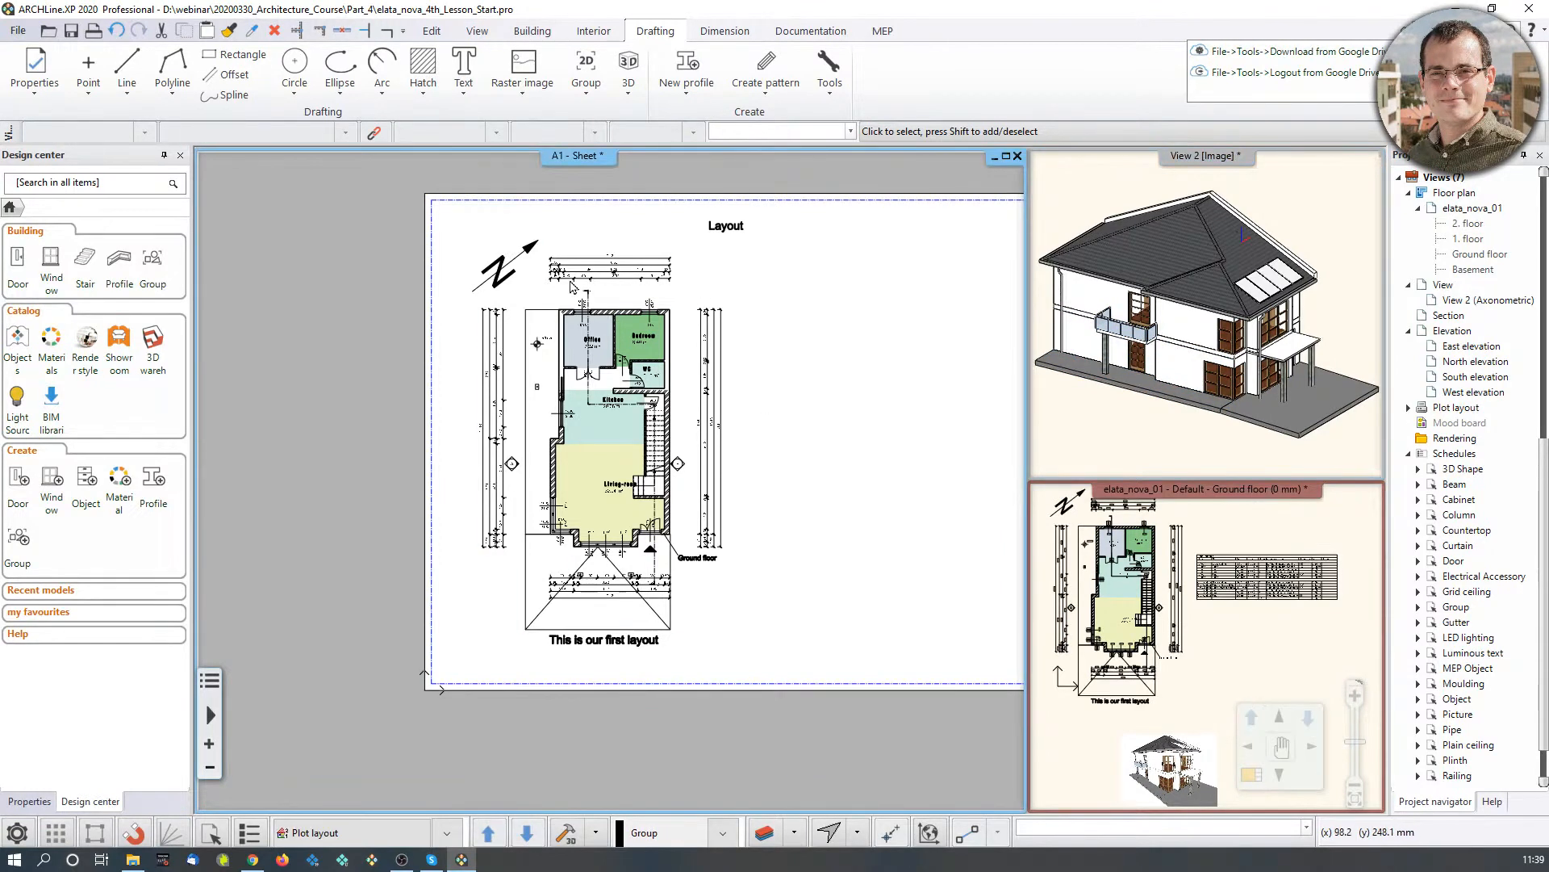